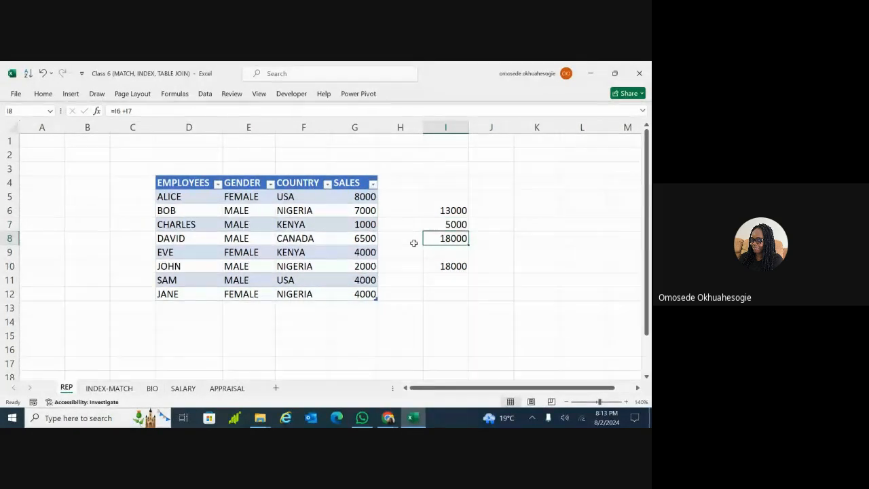
# Review the I8 sum and the Nigeria, Kenya and combined SUMIF formulas in I6, I7 and I10
pyautogui.doubleClick(436, 238)
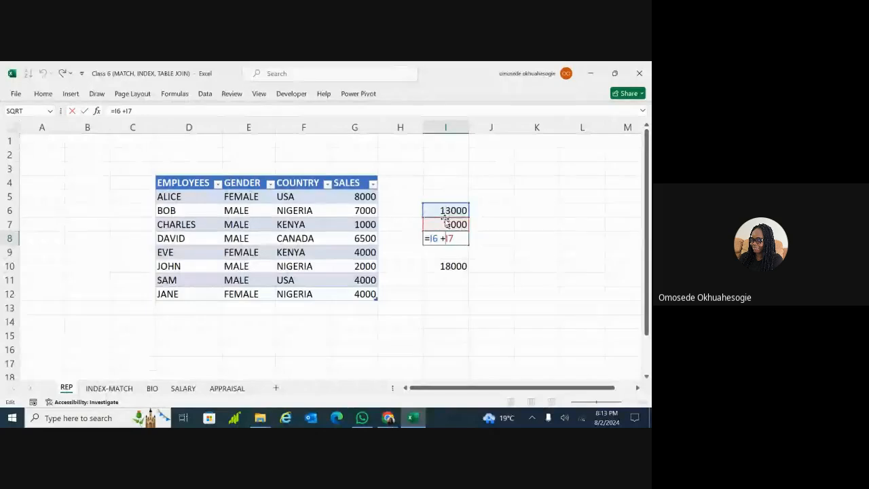
pyautogui.press('Return')
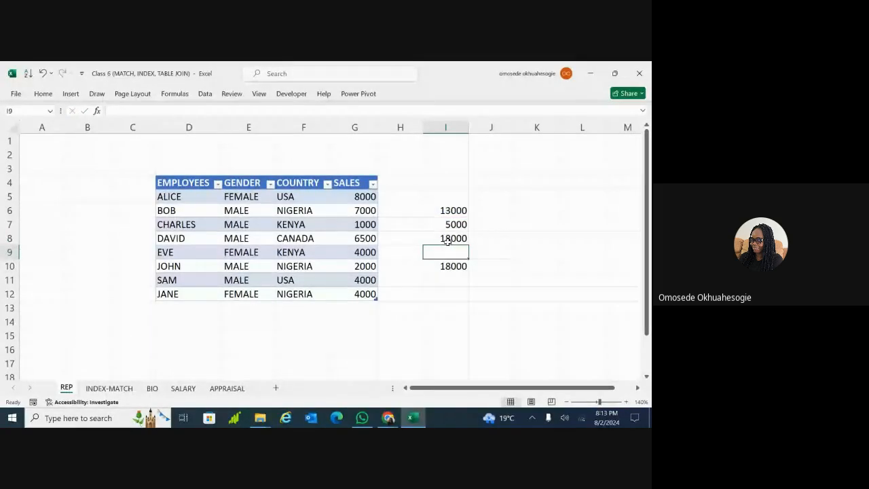
pyautogui.click(453, 239)
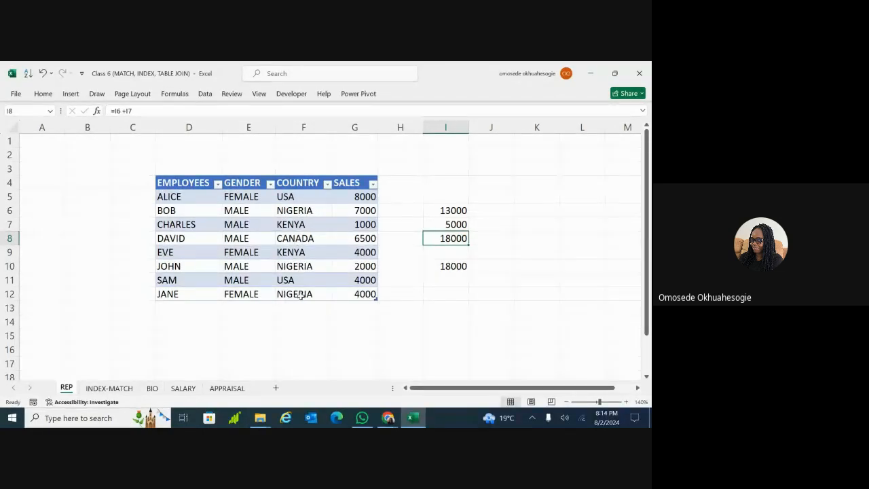
pyautogui.click(304, 225)
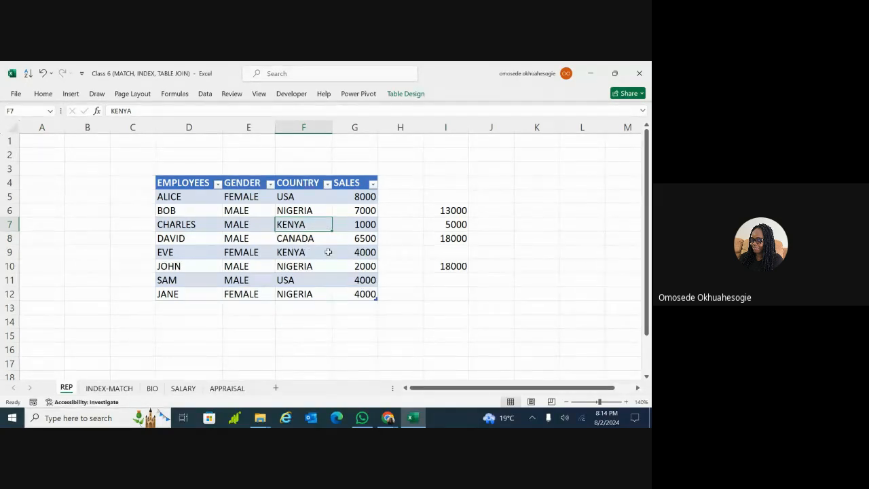
pyautogui.click(459, 210)
pyautogui.click(459, 228)
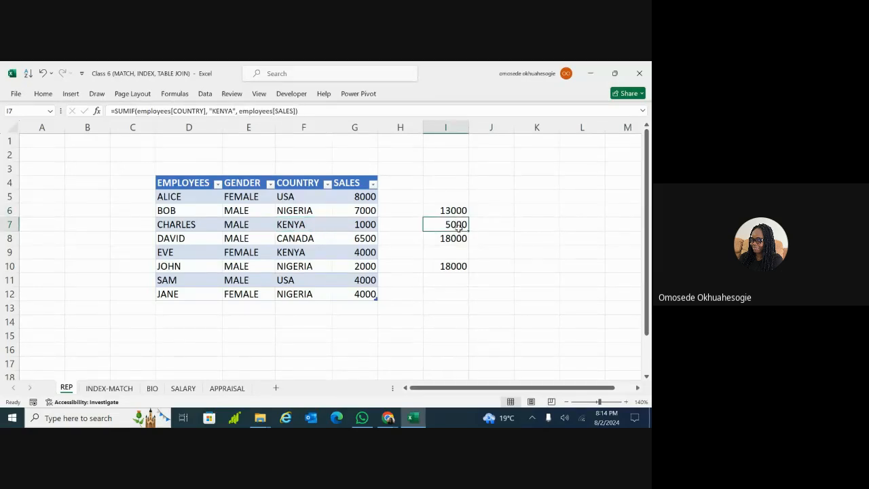
pyautogui.click(453, 267)
pyautogui.doubleClick(453, 268)
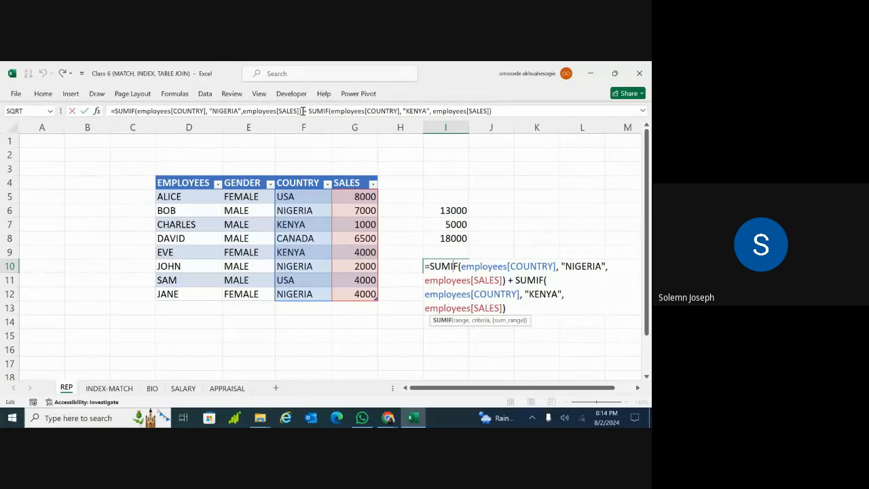
pyautogui.press('Return')
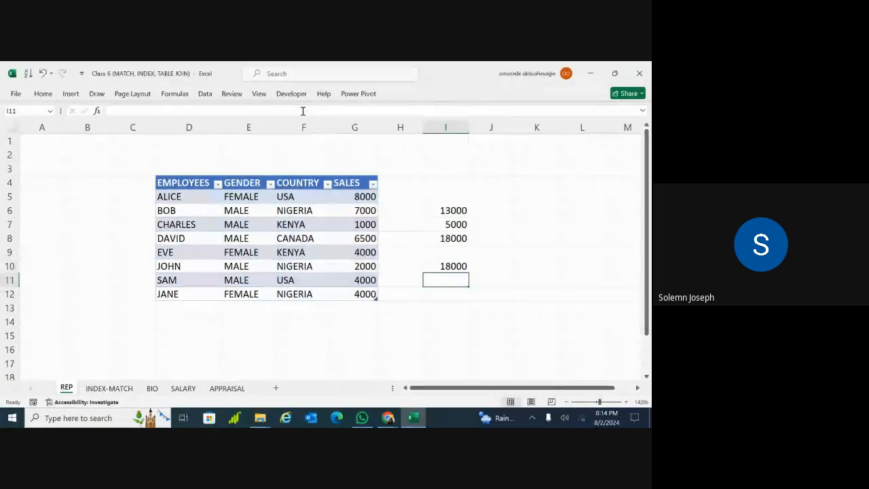
pyautogui.click(442, 234)
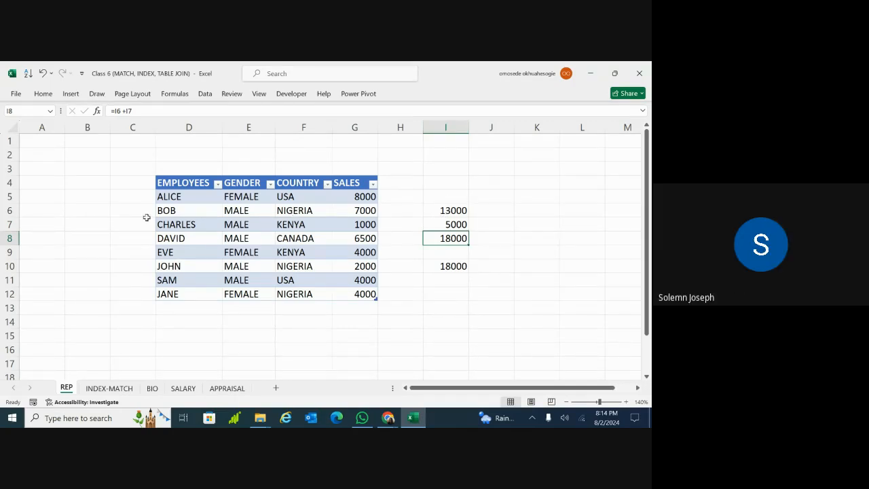
# Point out the CANADA entry, select L7:M8 and column I, then recheck the I10 SUMIF formula
pyautogui.click(277, 234)
pyautogui.hscroll(5, 276, 233)
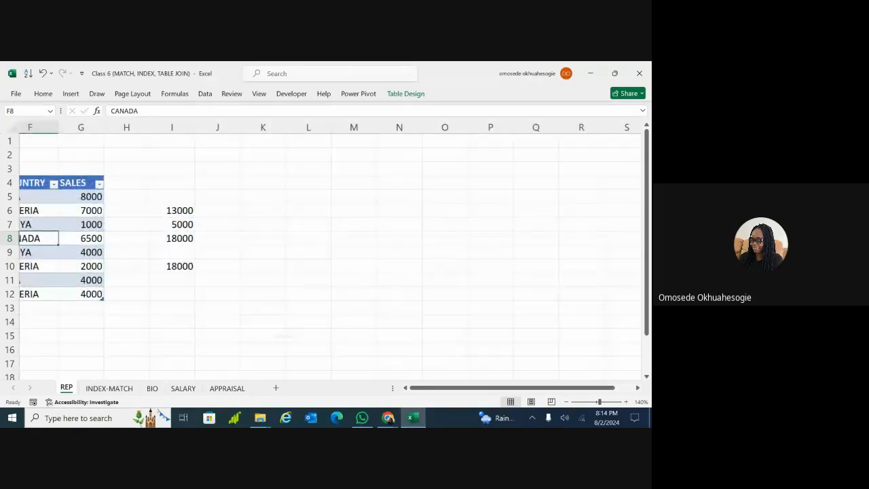
pyautogui.hscroll(2, 277, 234)
pyautogui.hscroll(-1, 277, 234)
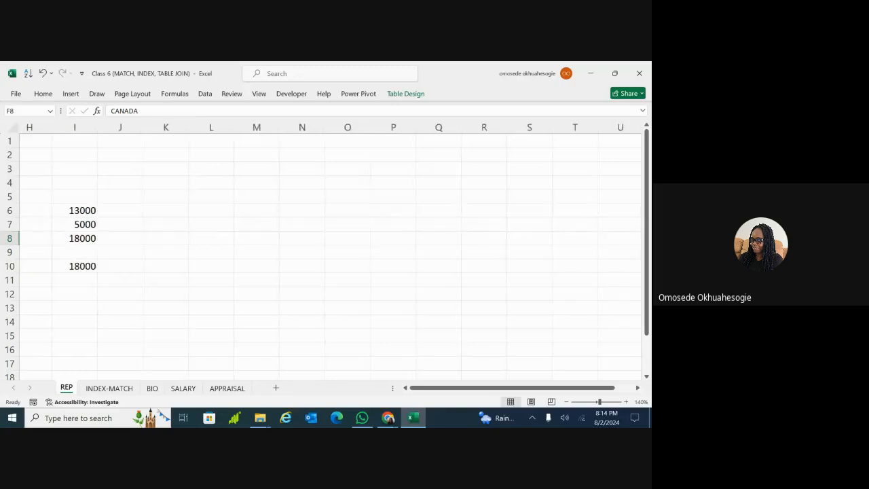
pyautogui.scroll(4, 277, 234)
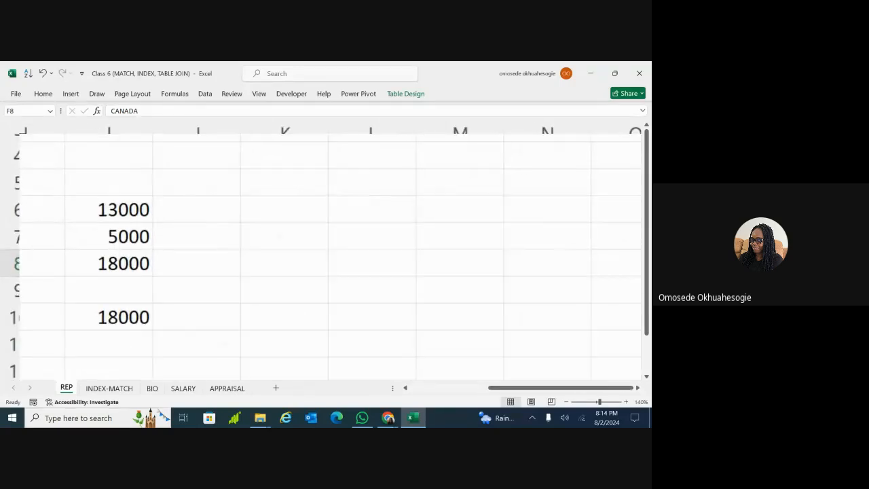
pyautogui.moveTo(460, 262); pyautogui.dragTo(371, 235)
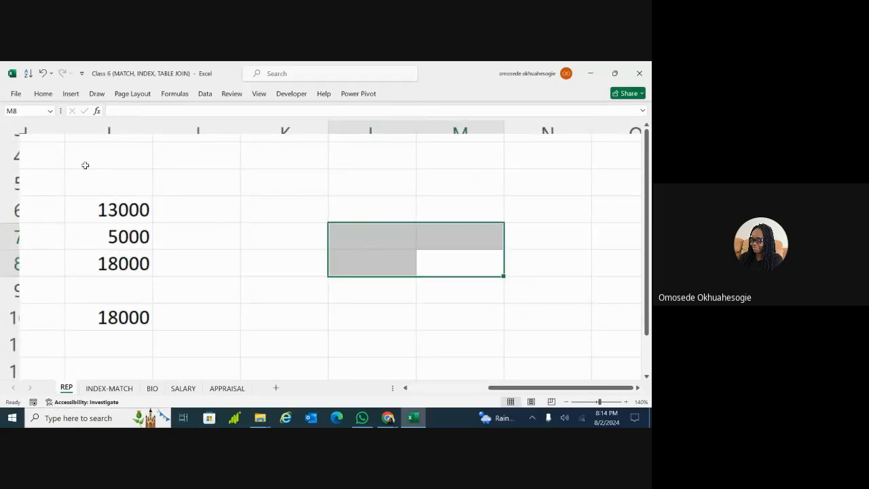
pyautogui.click(107, 130)
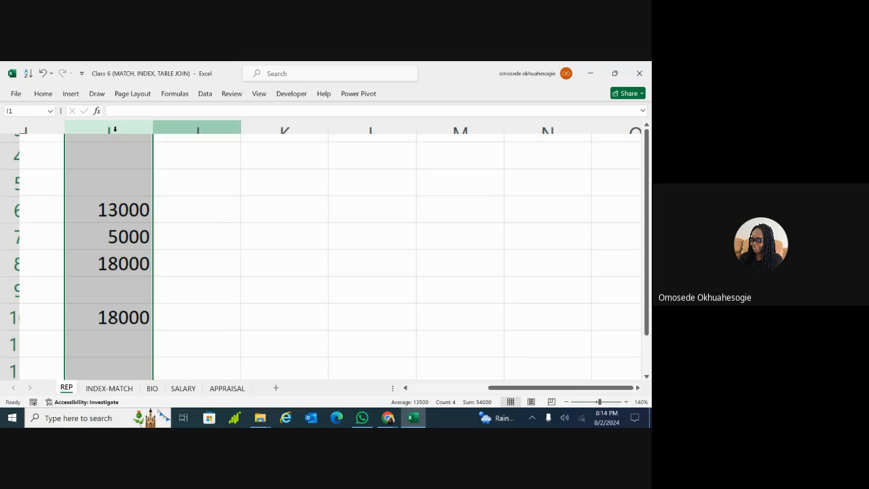
pyautogui.scroll(-3, 218, 190)
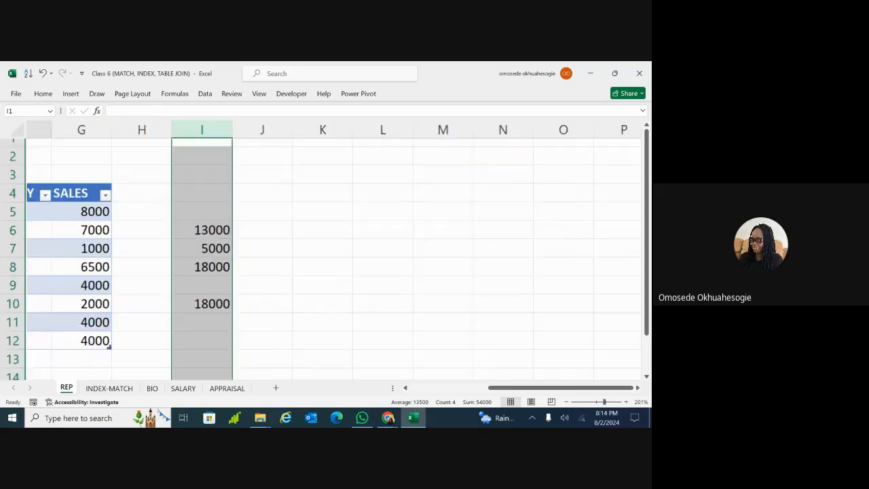
pyautogui.hscroll(-3, 212, 157)
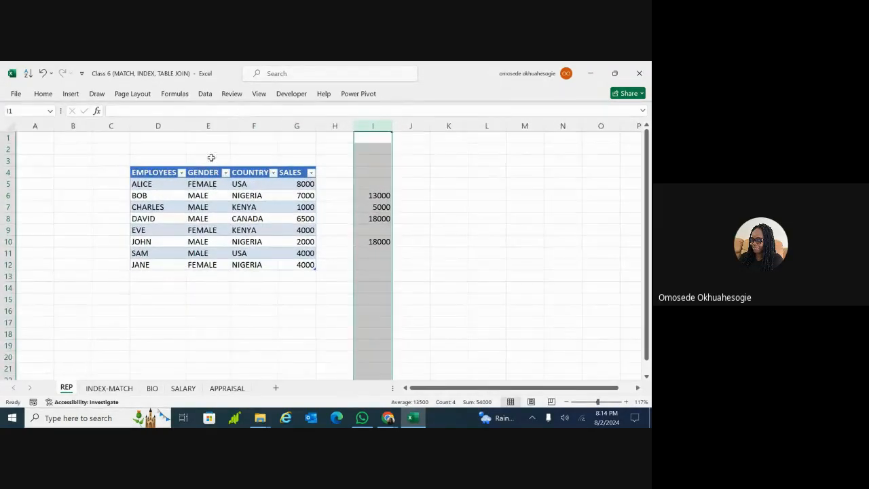
pyautogui.click(408, 243)
pyautogui.click(380, 242)
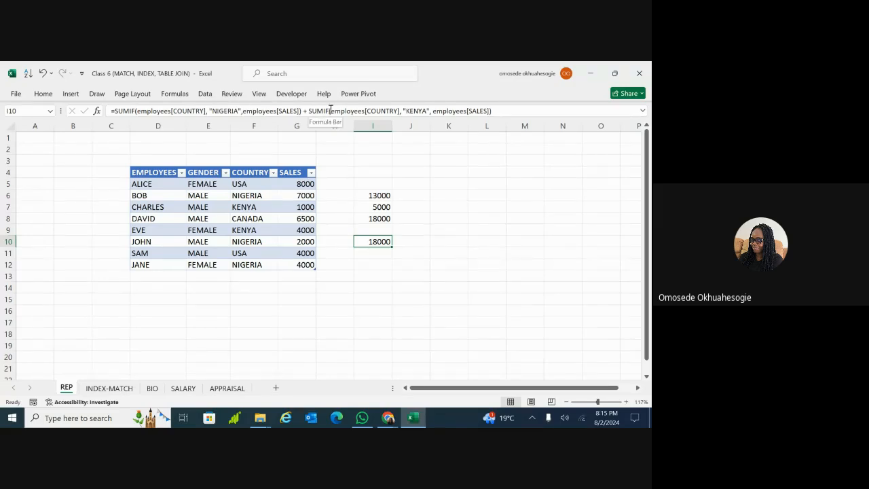
pyautogui.click(238, 323)
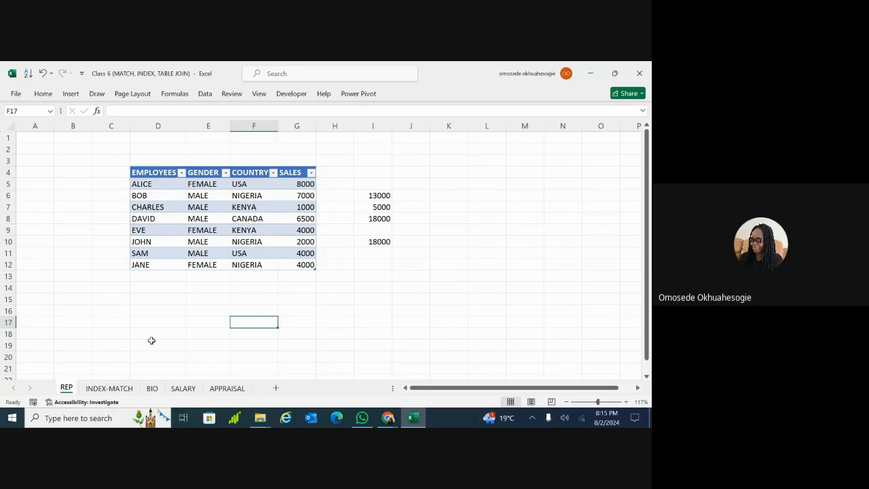
# Switch to the INDEX-MATCH sheet and scroll across to read the MATCH/INDEX notes
pyautogui.click(108, 392)
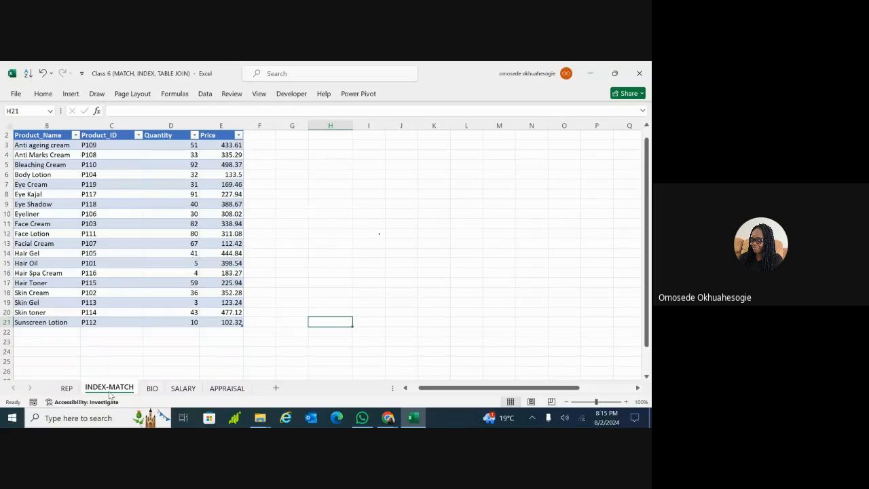
pyautogui.hscroll(2, 330, 291)
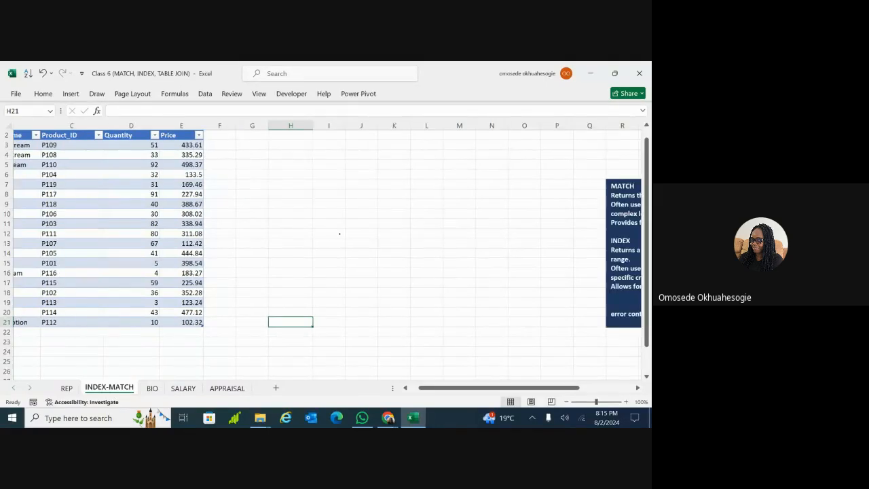
pyautogui.hscroll(4, 328, 250)
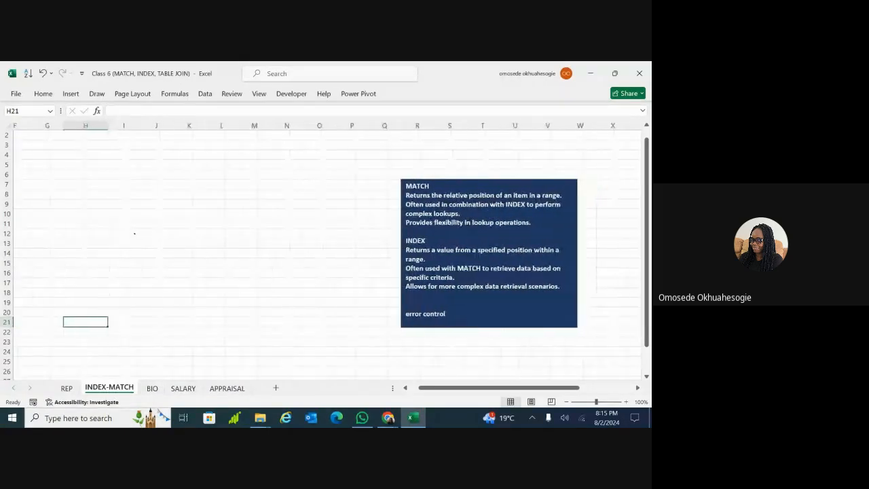
pyautogui.hscroll(2, 328, 249)
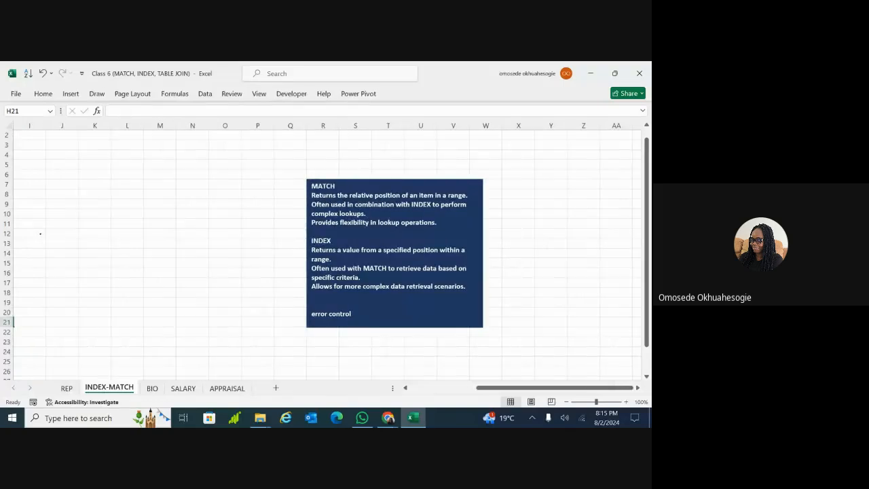
pyautogui.scroll(1, 329, 250)
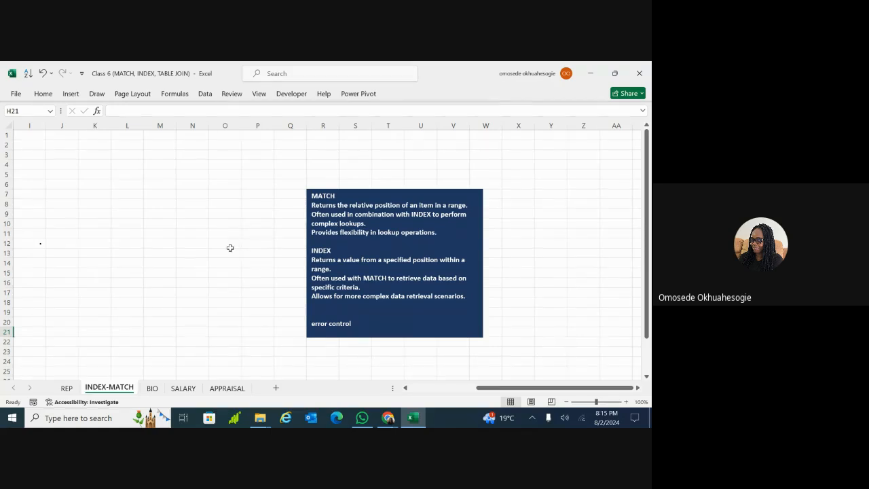
pyautogui.hscroll(-5, 230, 248)
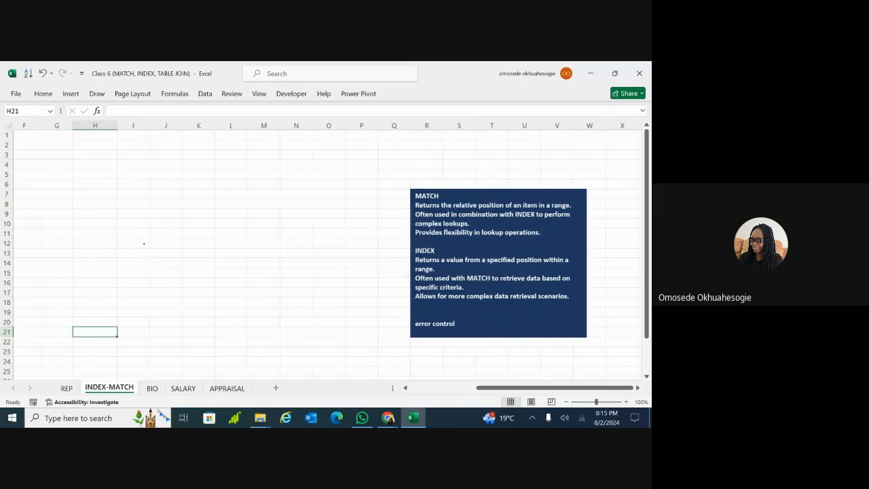
pyautogui.hscroll(-2, 246, 169)
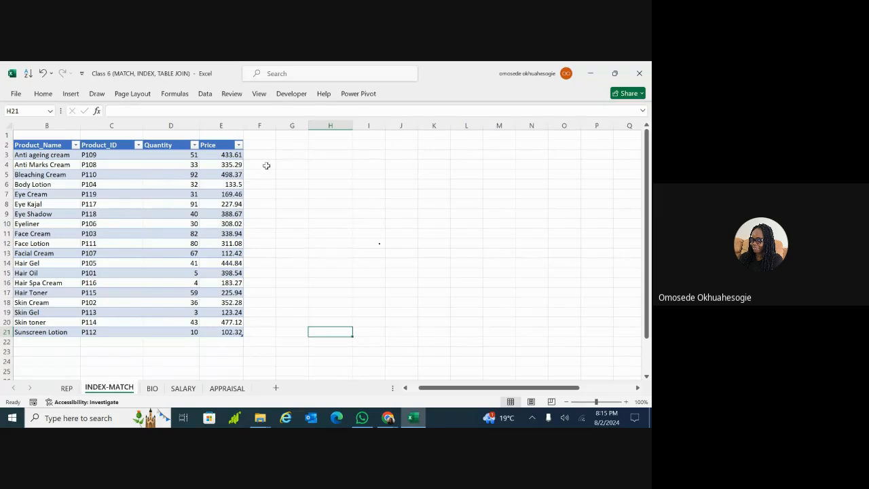
# Point out Face Lotion and Hair Spa Cream in the product list
pyautogui.click(44, 244)
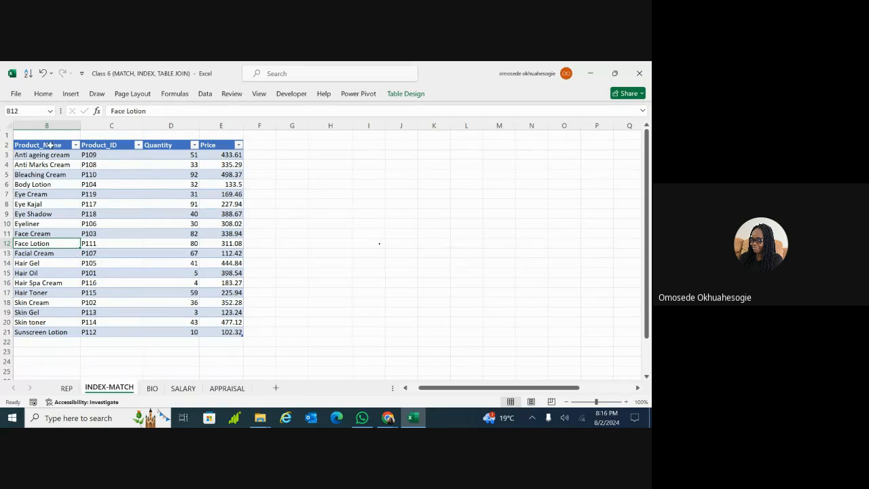
pyautogui.doubleClick(42, 283)
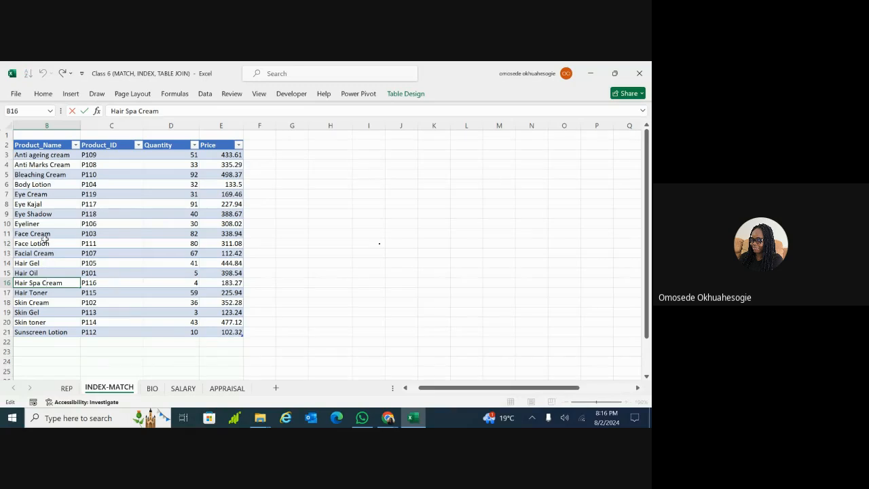
pyautogui.click(46, 244)
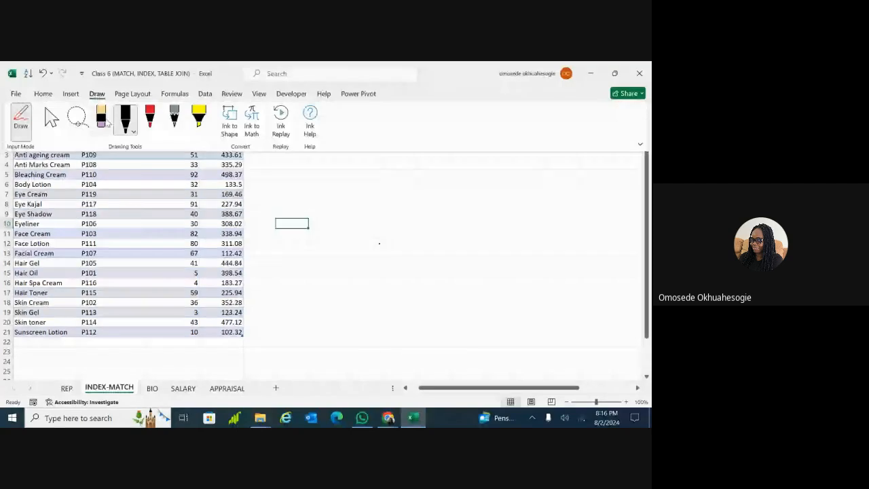
# Leave drawing mode and point out Bleaching Cream and Hair Oil in the product list
pyautogui.click(21, 120)
pyautogui.click(251, 216)
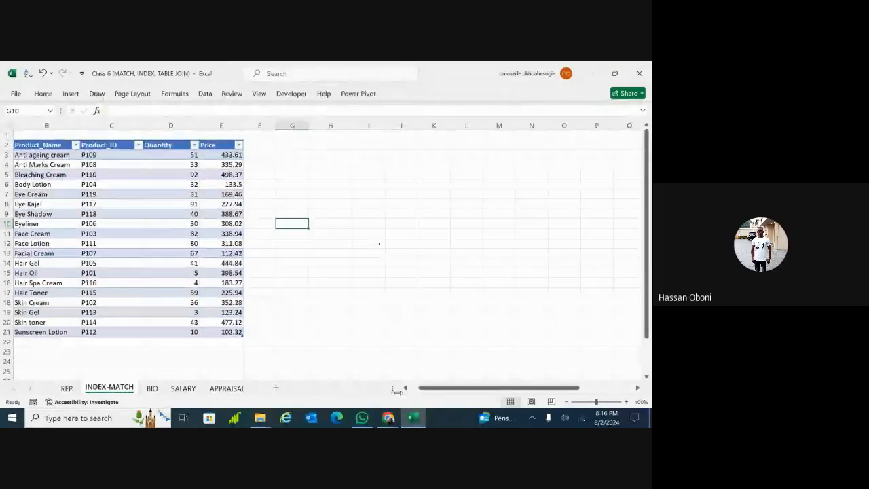
pyautogui.moveTo(411, 424)
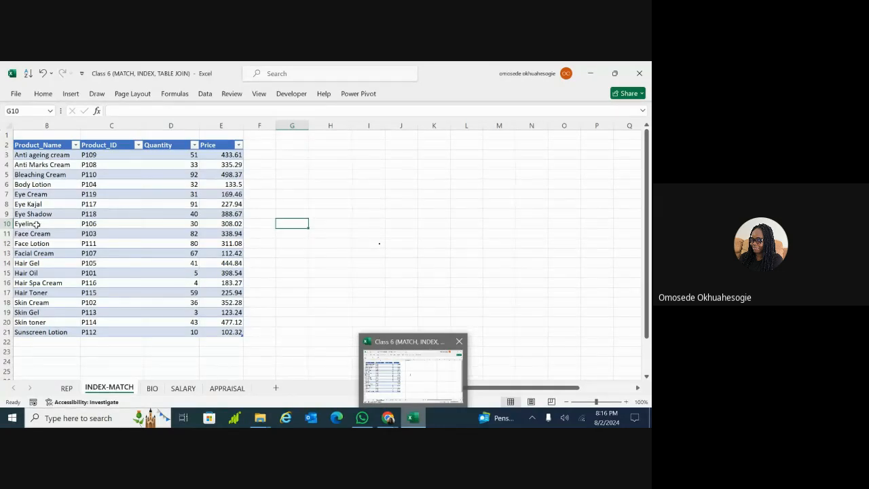
pyautogui.click(58, 176)
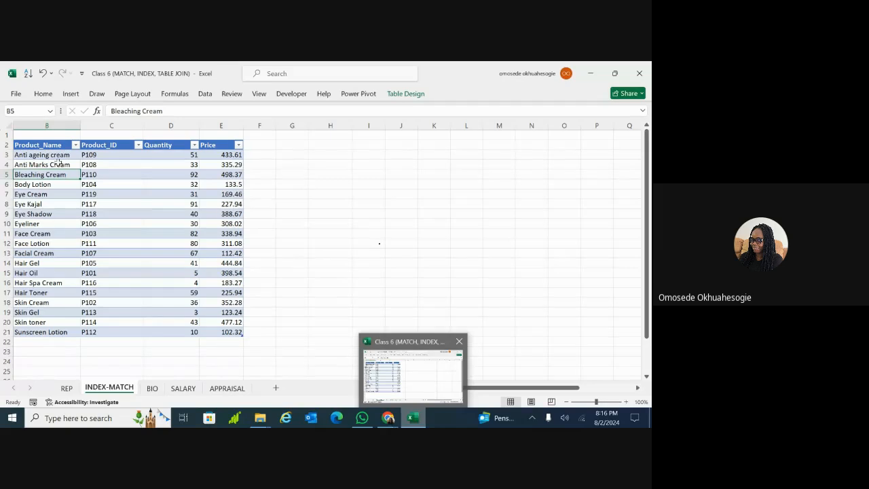
pyautogui.click(39, 272)
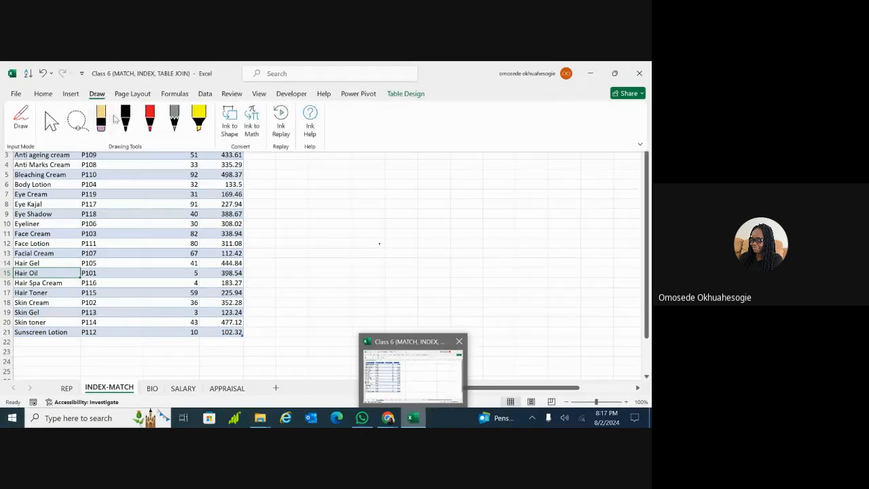
# Handwrite the argument abbreviations and the word 'match' in pen ink beside the table
pyautogui.click(125, 116)
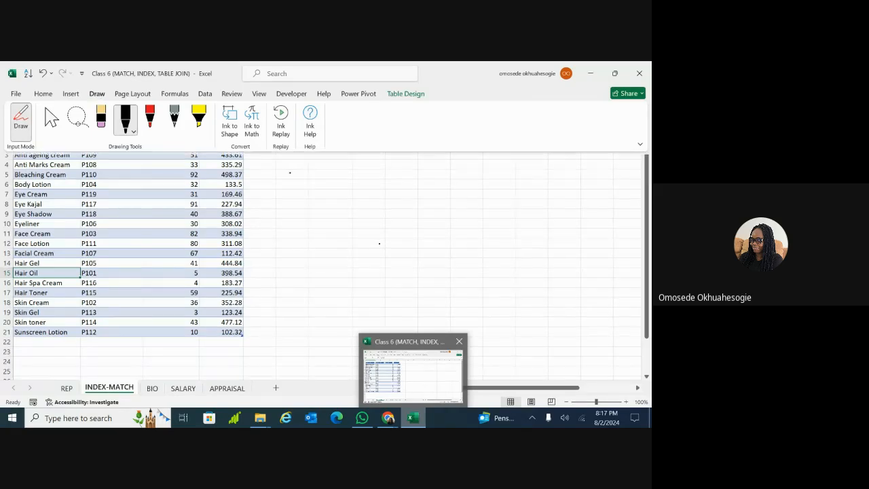
pyautogui.click(289, 172)
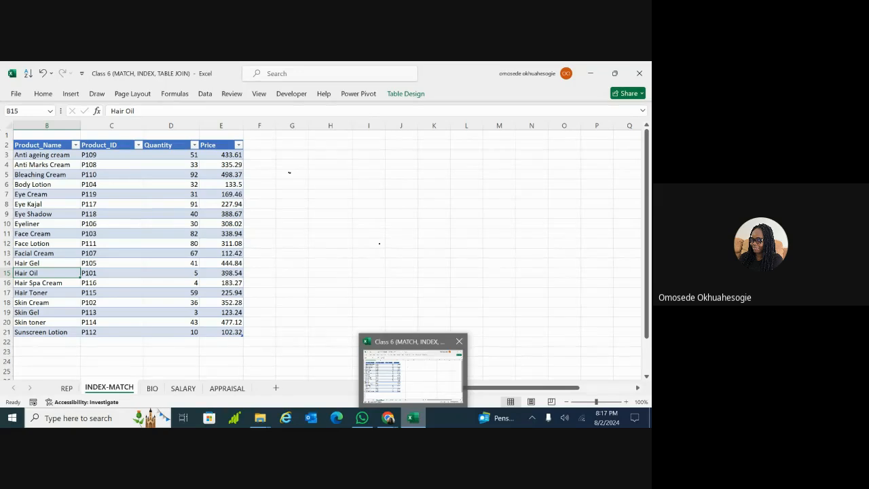
pyautogui.moveTo(276, 169)
pyautogui.mouseDown()
pyautogui.moveTo(294, 167)
pyautogui.moveTo(305, 188)
pyautogui.mouseUp()
pyautogui.moveTo(385, 168)
pyautogui.mouseDown()
pyautogui.moveTo(374, 171)
pyautogui.moveTo(381, 190)
pyautogui.moveTo(401, 174)
pyautogui.mouseUp()
pyautogui.moveTo(451, 186); pyautogui.dragTo(441, 205)
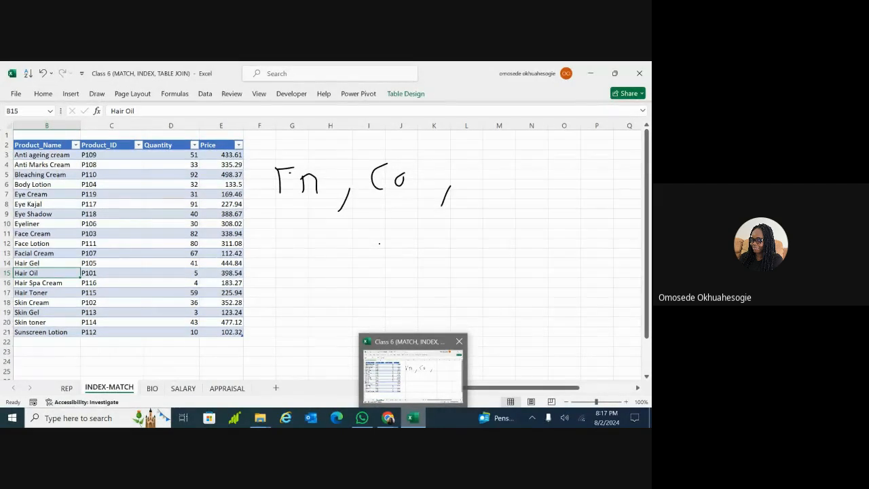
pyautogui.moveTo(508, 162); pyautogui.dragTo(506, 191)
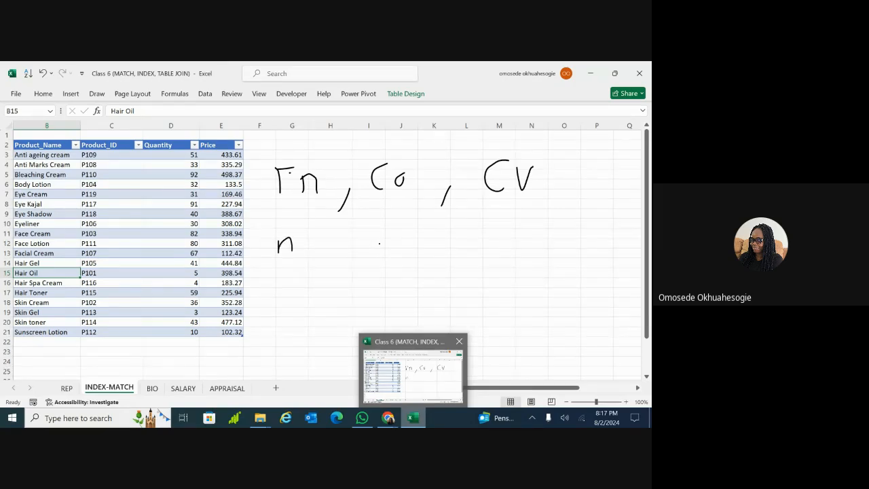
pyautogui.moveTo(294, 246); pyautogui.dragTo(331, 253)
pyautogui.moveTo(348, 224); pyautogui.dragTo(336, 264)
pyautogui.moveTo(369, 237)
pyautogui.mouseDown()
pyautogui.moveTo(370, 251)
pyautogui.moveTo(387, 256)
pyautogui.moveTo(458, 229)
pyautogui.moveTo(468, 250)
pyautogui.moveTo(443, 282)
pyautogui.moveTo(462, 261)
pyautogui.moveTo(479, 283)
pyautogui.moveTo(500, 289)
pyautogui.mouseUp()
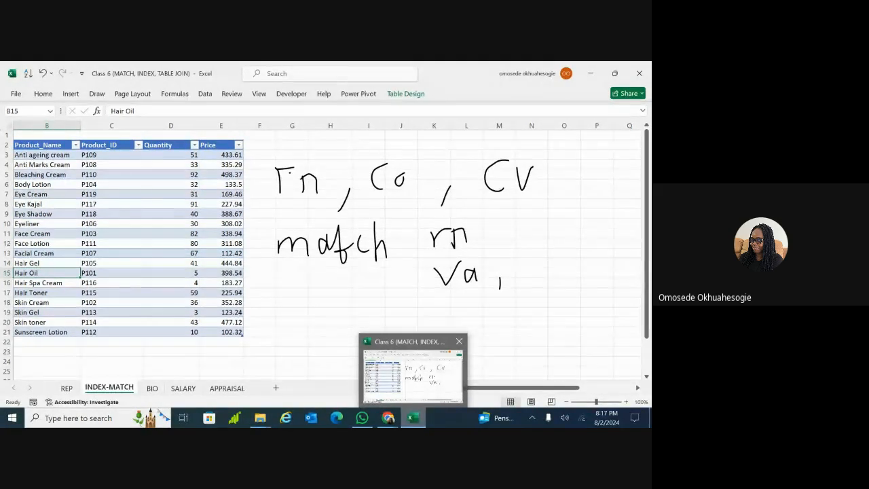
pyautogui.moveTo(534, 261)
pyautogui.mouseDown()
pyautogui.moveTo(518, 258)
pyautogui.moveTo(532, 277)
pyautogui.mouseUp()
pyautogui.moveTo(543, 260); pyautogui.dragTo(543, 262)
# Wipe away all the handwritten ink with the eraser and turn pen drawing off
pyautogui.click(97, 94)
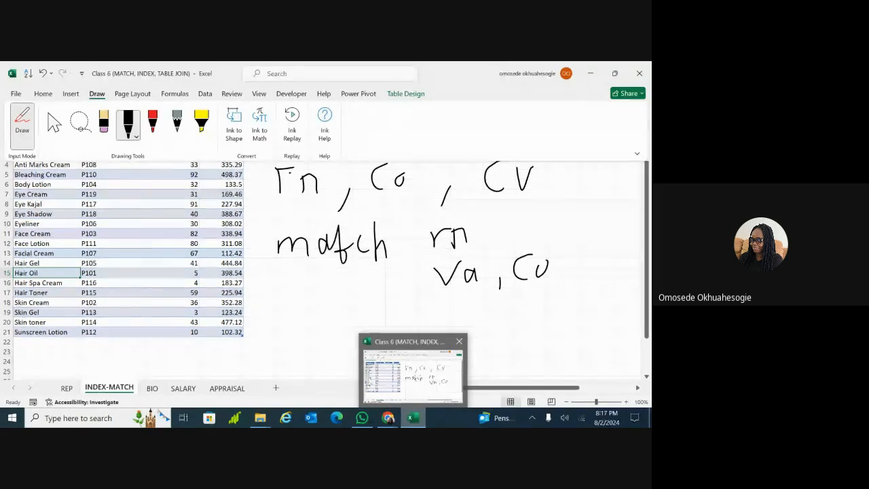
pyautogui.click(105, 124)
pyautogui.moveTo(522, 258)
pyautogui.mouseDown()
pyautogui.moveTo(448, 275)
pyautogui.moveTo(540, 270)
pyautogui.moveTo(289, 246)
pyautogui.mouseUp()
pyautogui.moveTo(286, 185); pyautogui.dragTo(402, 180)
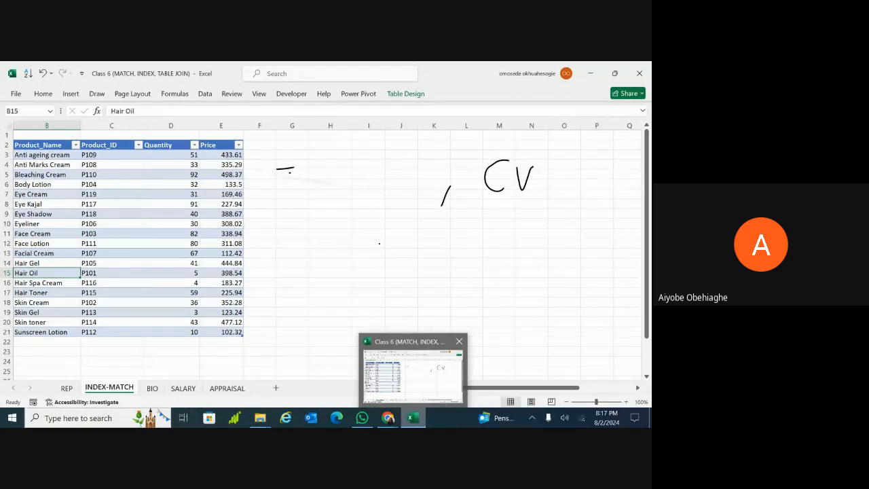
pyautogui.moveTo(442, 202); pyautogui.dragTo(526, 185)
pyautogui.click(290, 172)
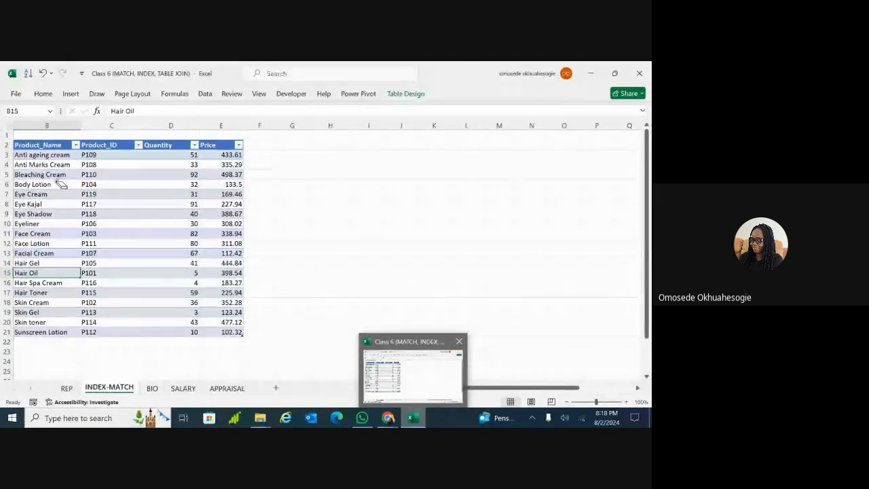
pyautogui.click(97, 96)
# Show column A's numbering and point out Body Lotion (position 4), Hair Gel, Face Cream and Face Lotion
pyautogui.click(23, 120)
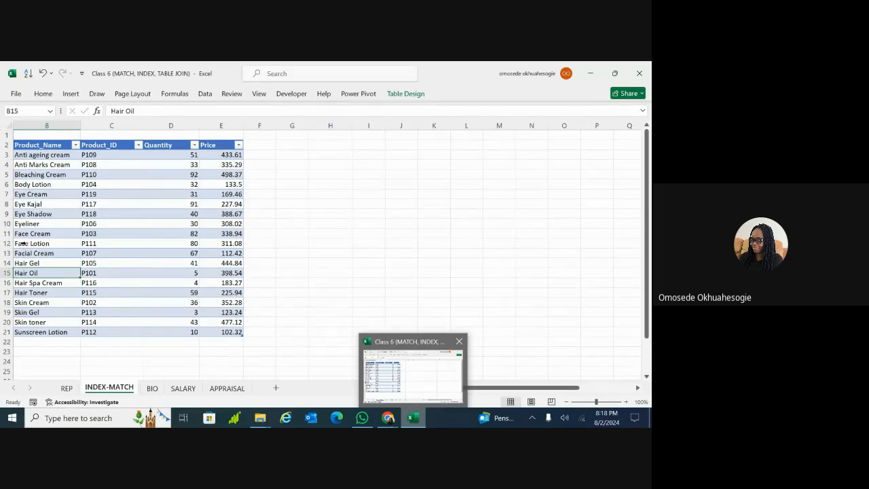
pyautogui.click(40, 244)
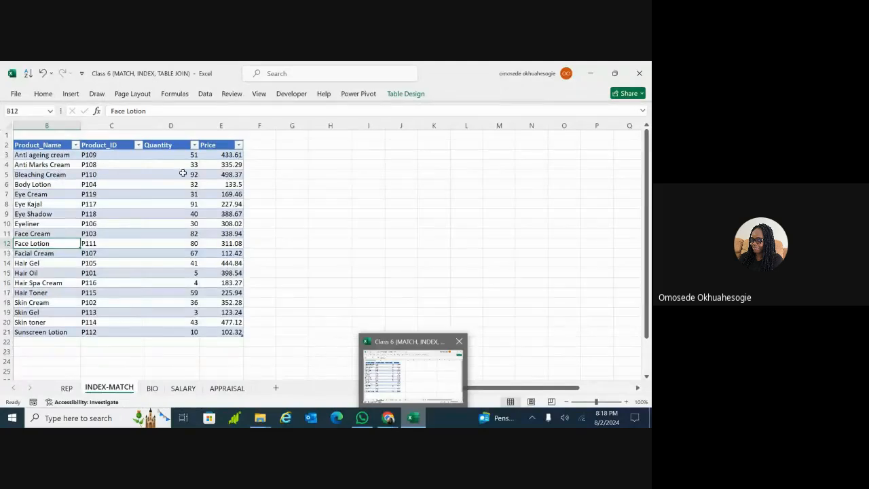
pyautogui.hscroll(-1, 193, 178)
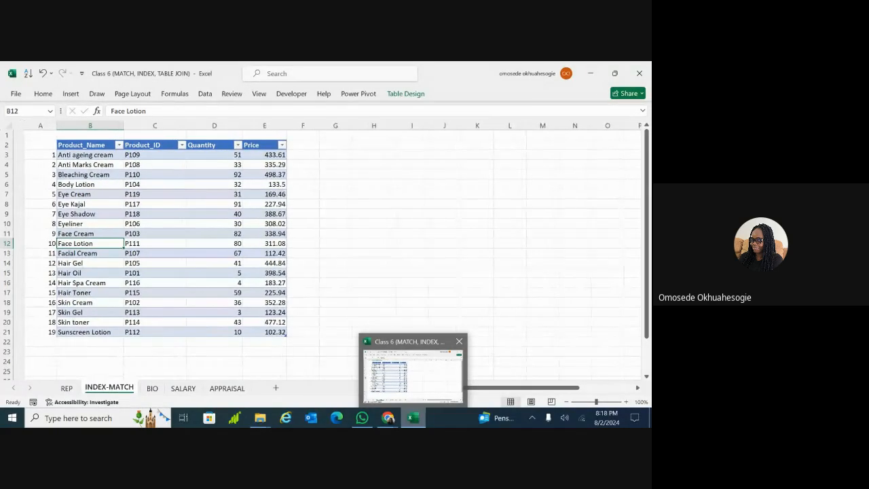
pyautogui.click(64, 183)
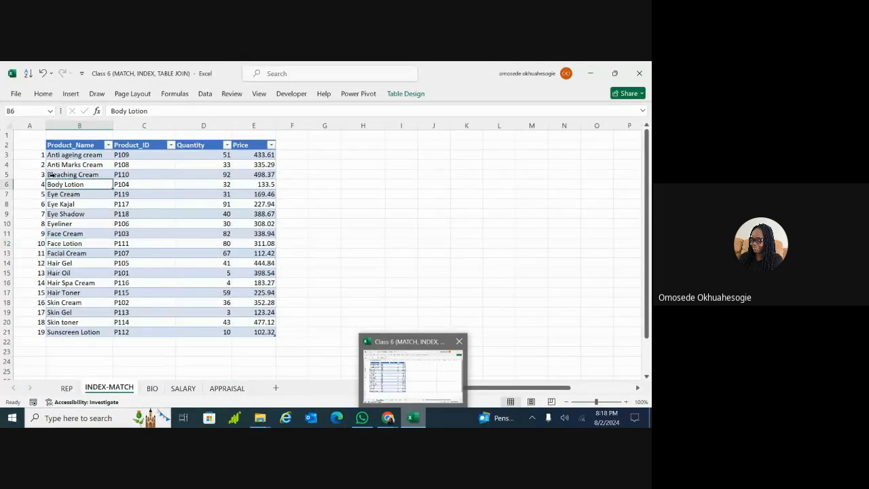
pyautogui.click(36, 184)
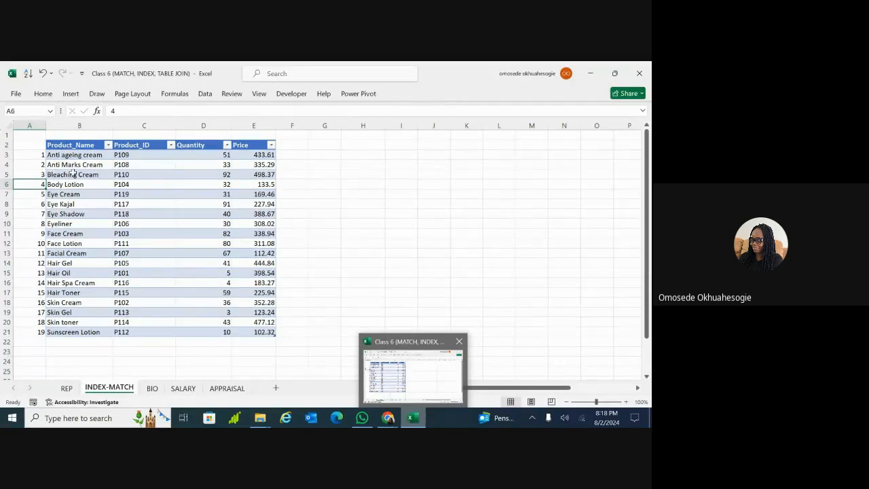
pyautogui.click(81, 263)
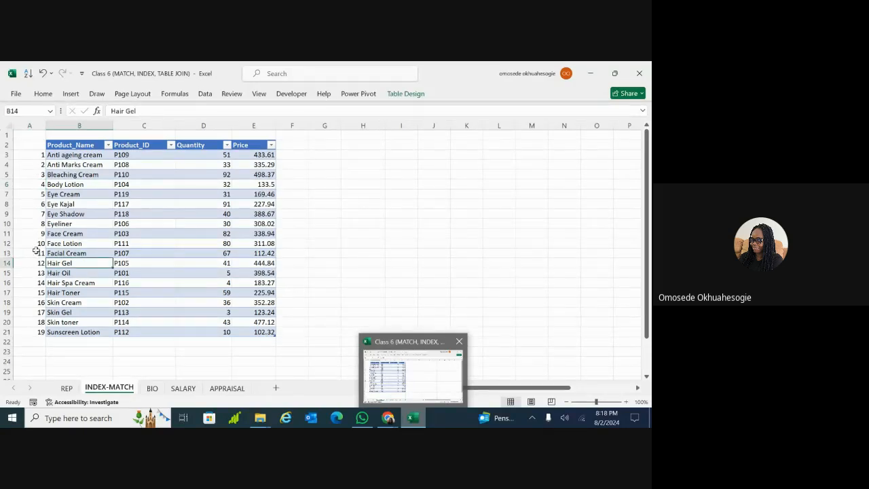
pyautogui.click(83, 234)
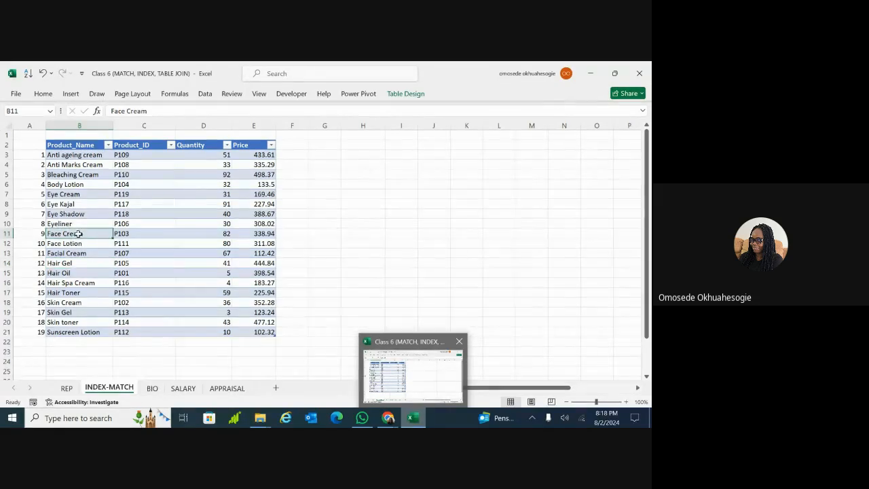
pyautogui.click(84, 244)
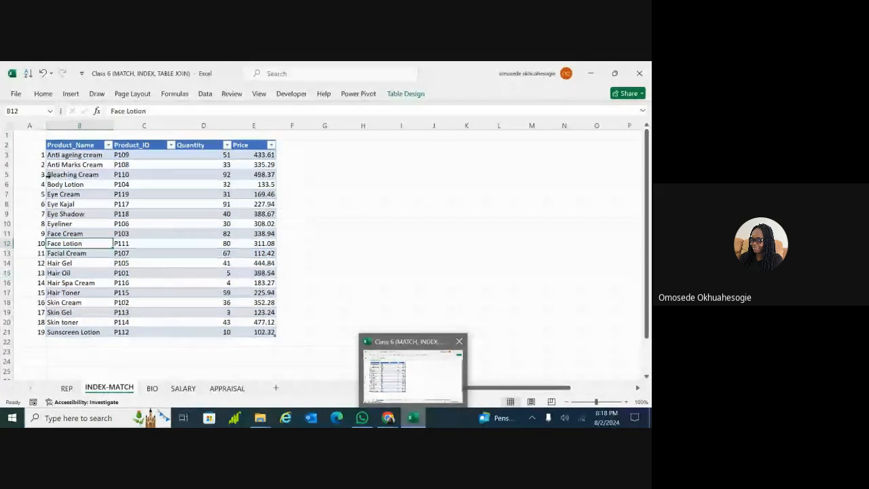
# Highlight the Bleaching Cream and Body Lotion rows, selecting row 6 from B across to E
pyautogui.click(49, 175)
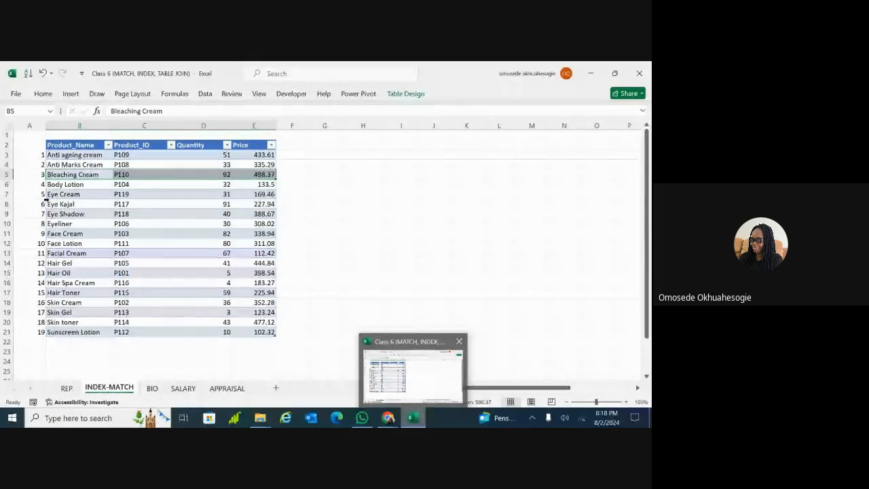
pyautogui.click(50, 184)
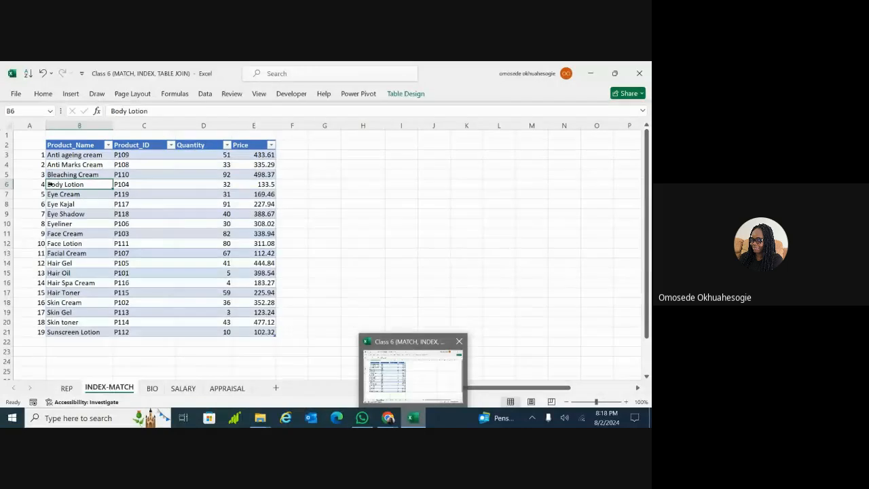
pyautogui.click(8, 185)
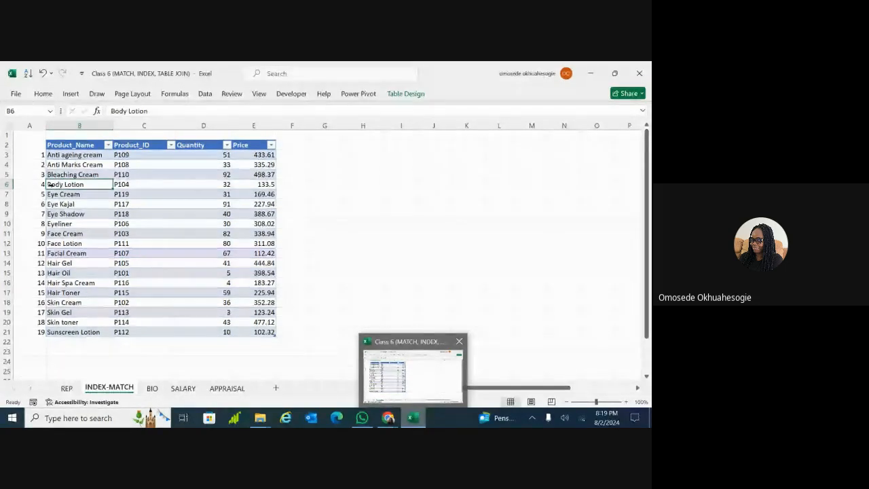
pyautogui.hotkey('ctrl', 'shift', 'Right')
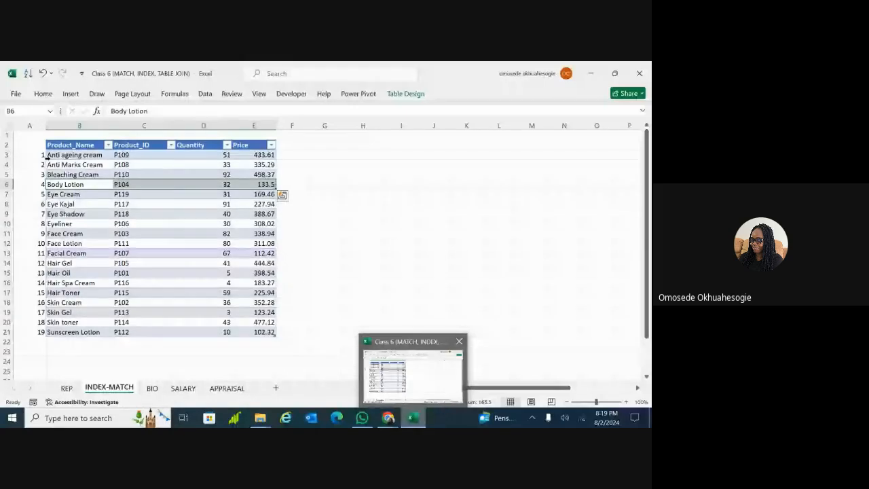
pyautogui.doubleClick(377, 167)
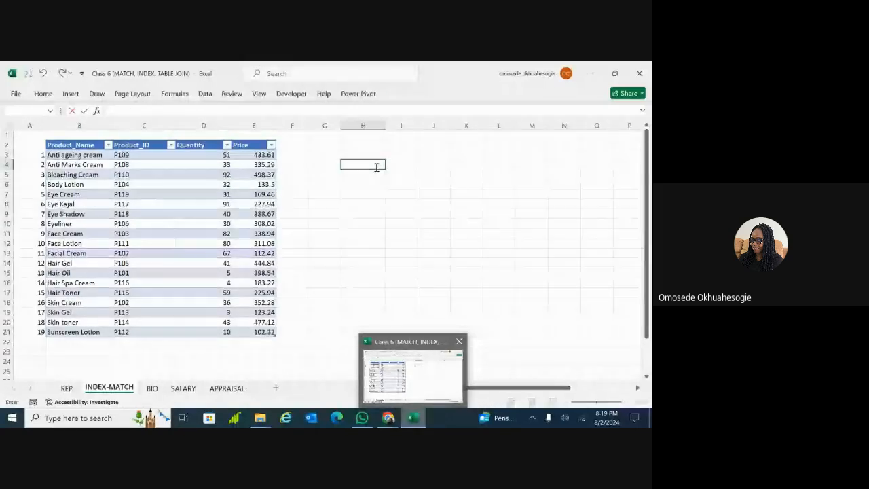
# Type Face Lotion into cell H5 as the lookup value
pyautogui.click(408, 151)
pyautogui.click(398, 175)
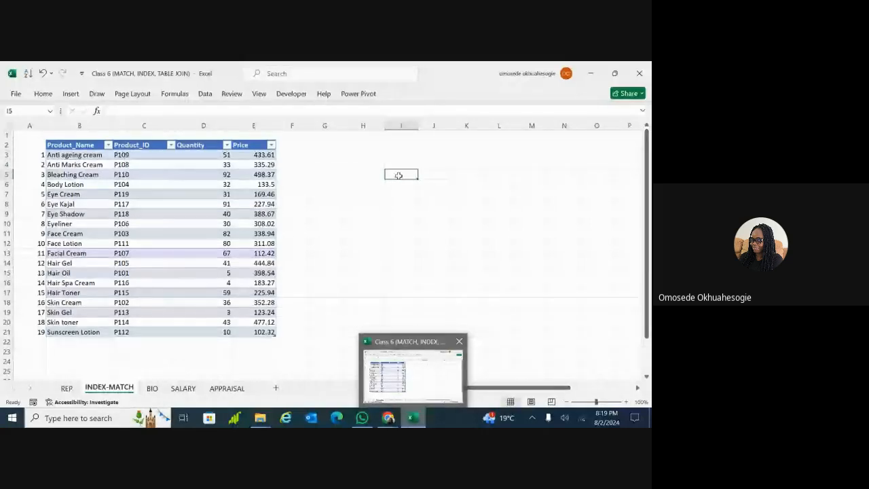
pyautogui.click(357, 175)
pyautogui.doubleClick(357, 174)
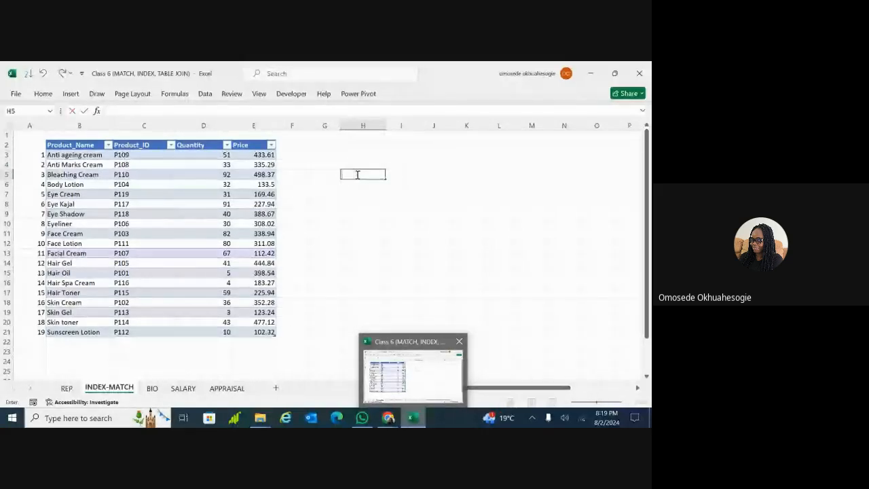
pyautogui.write('Face')
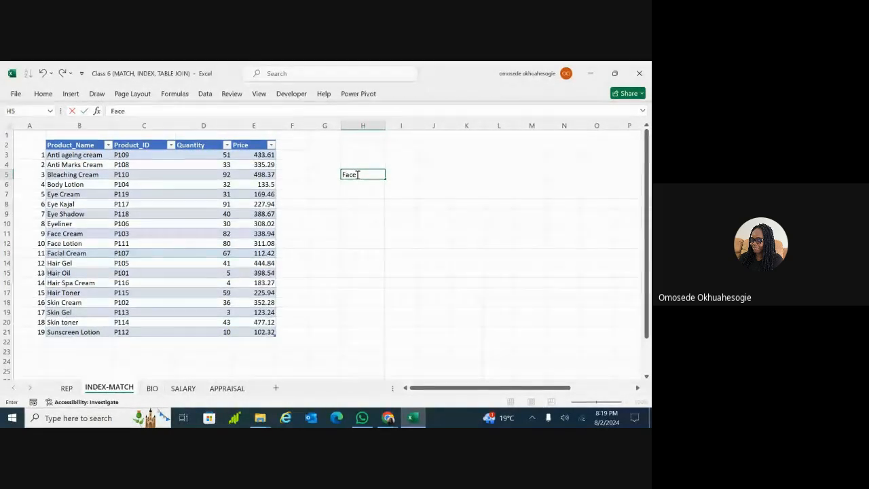
pyautogui.write(' Lotion')
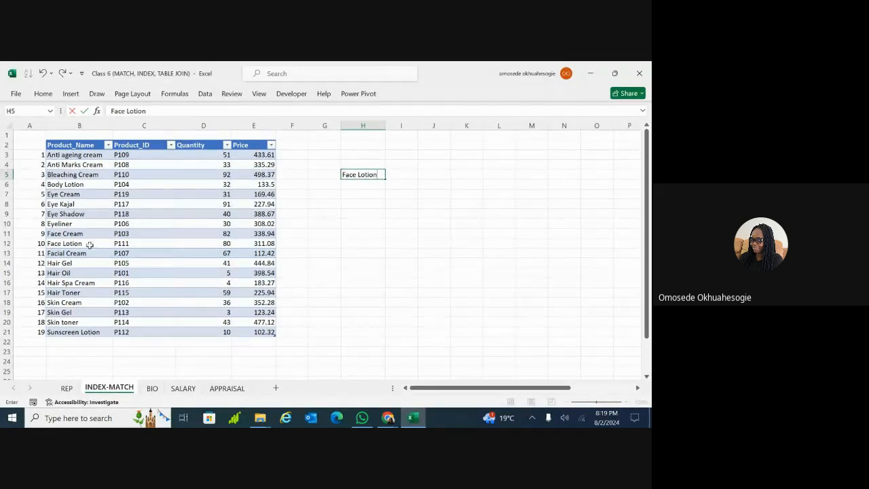
pyautogui.click(81, 245)
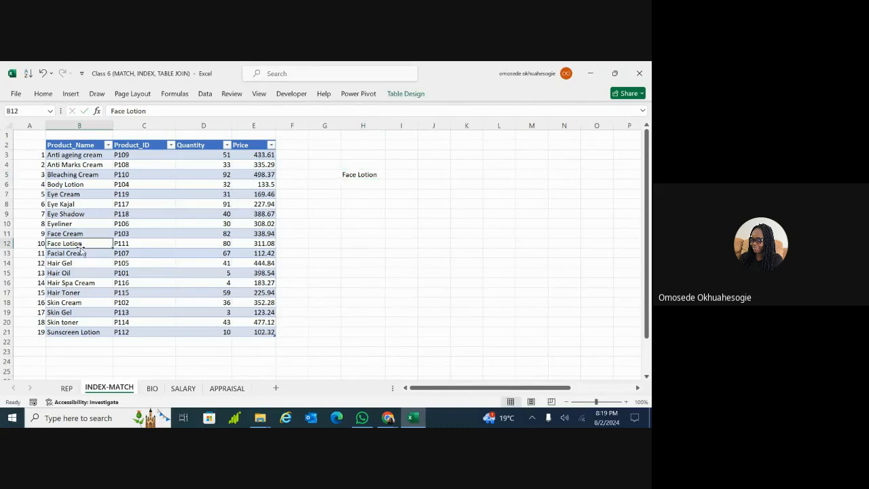
pyautogui.click(402, 175)
# Enter =MATCH(H5, Beauty[Product_Name], 0) in I5, returning 10 for Face Lotion
pyautogui.write('=')
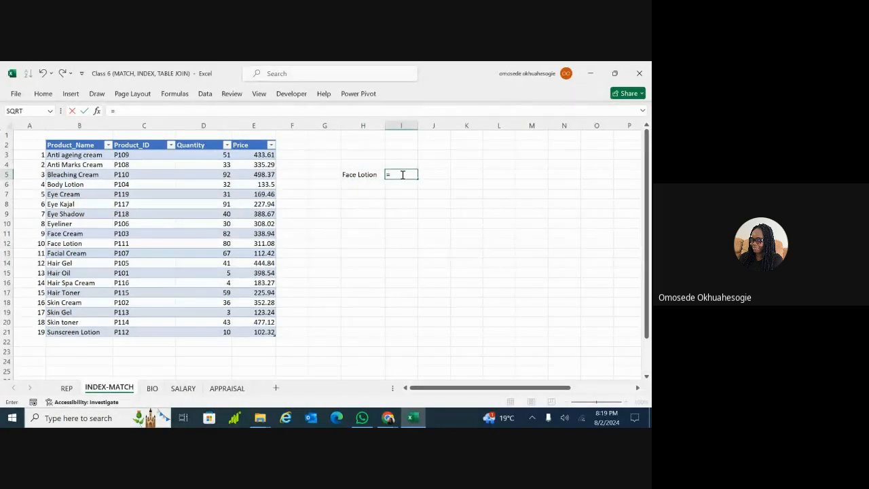
pyautogui.write('match')
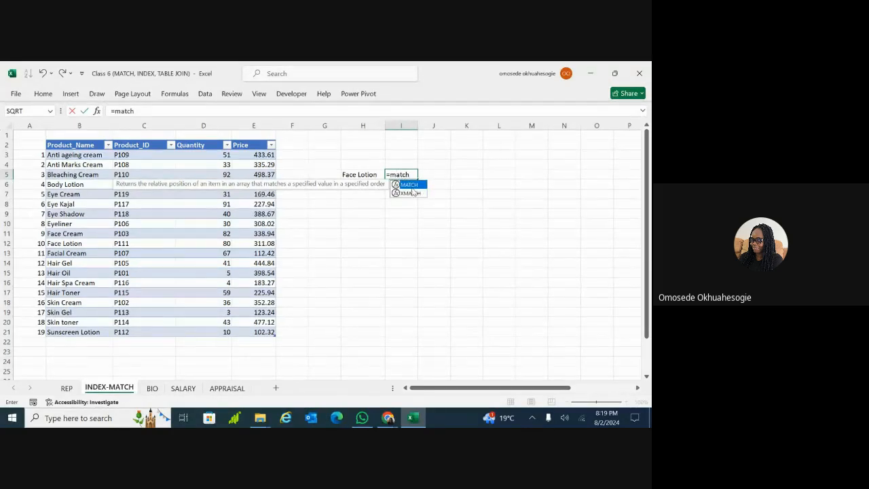
pyautogui.doubleClick(409, 185)
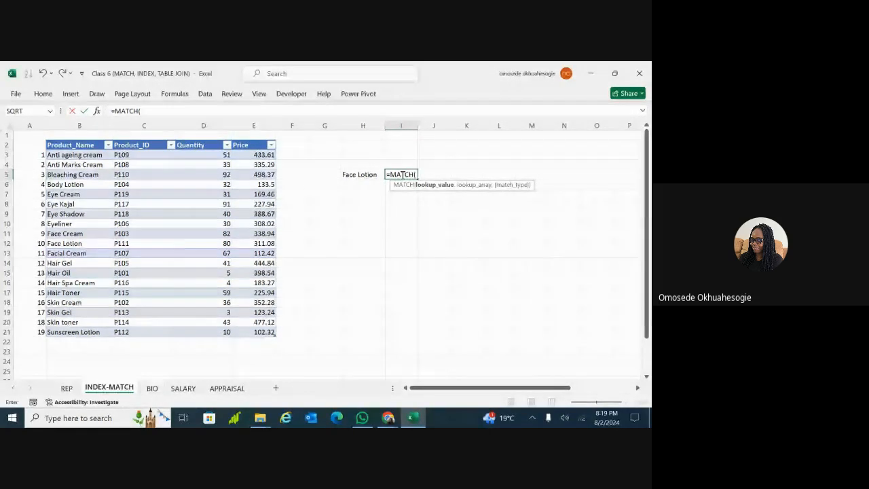
pyautogui.click(365, 175)
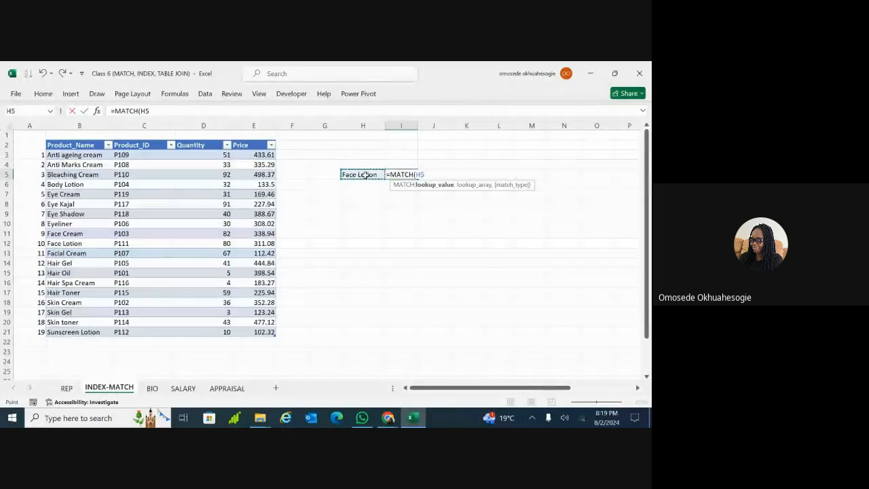
pyautogui.write(',')
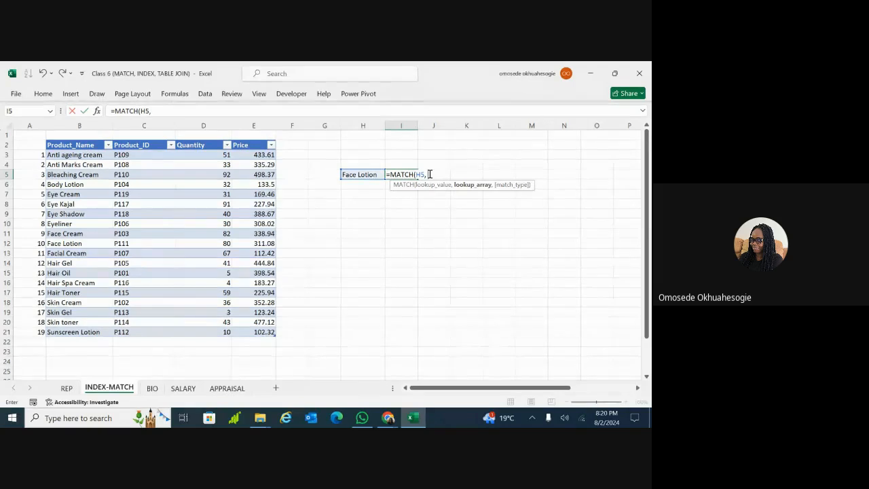
pyautogui.click(93, 156)
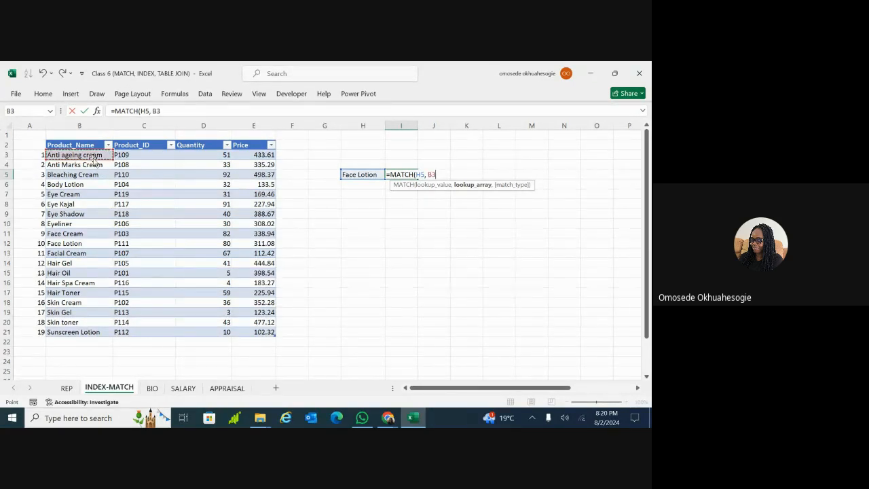
pyautogui.hotkey('ctrl', 'shift', 'Down')
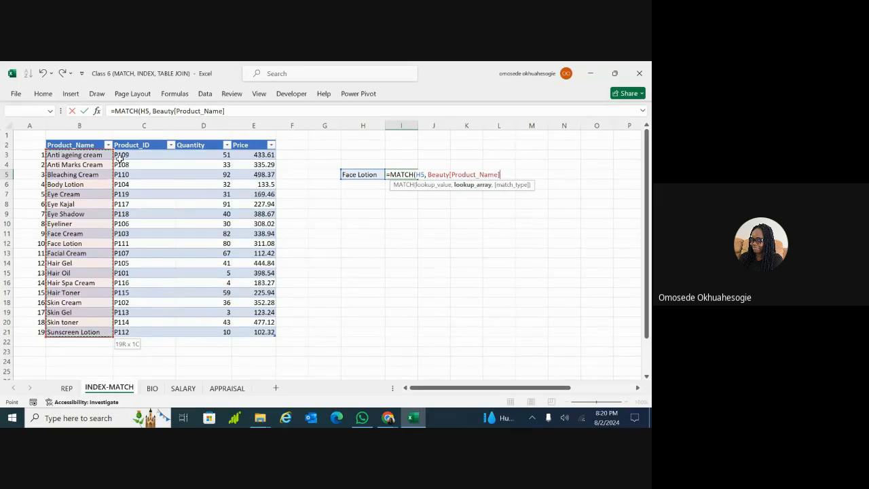
pyautogui.write(',')
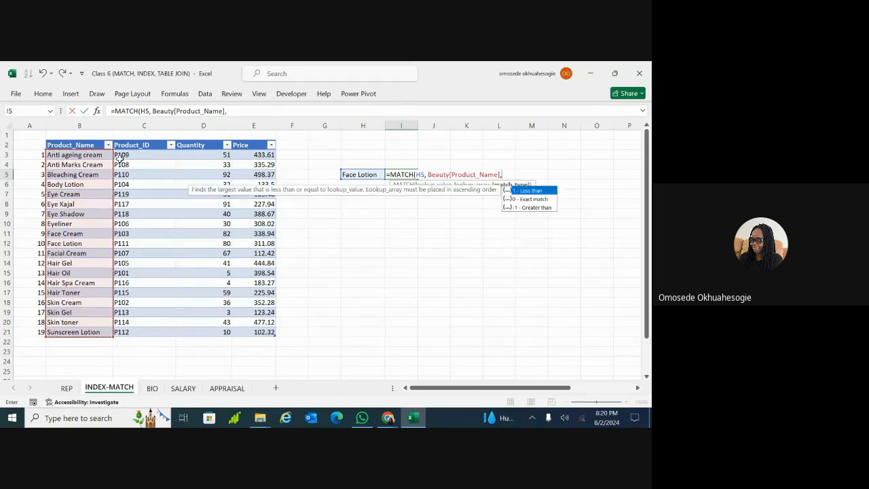
pyautogui.press('Escape')
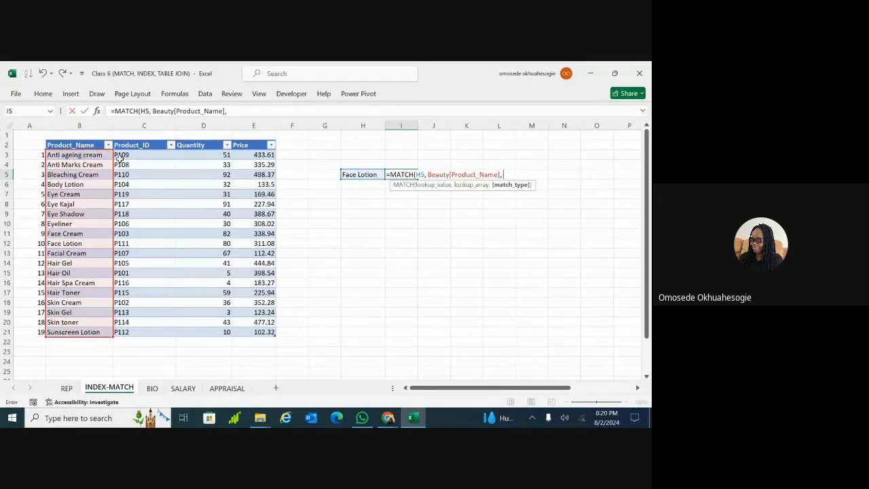
pyautogui.write('0')
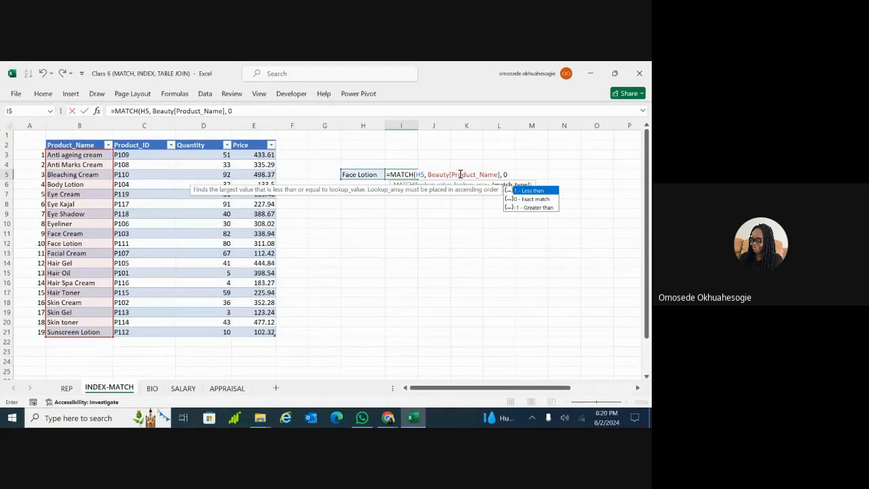
pyautogui.doubleClick(528, 200)
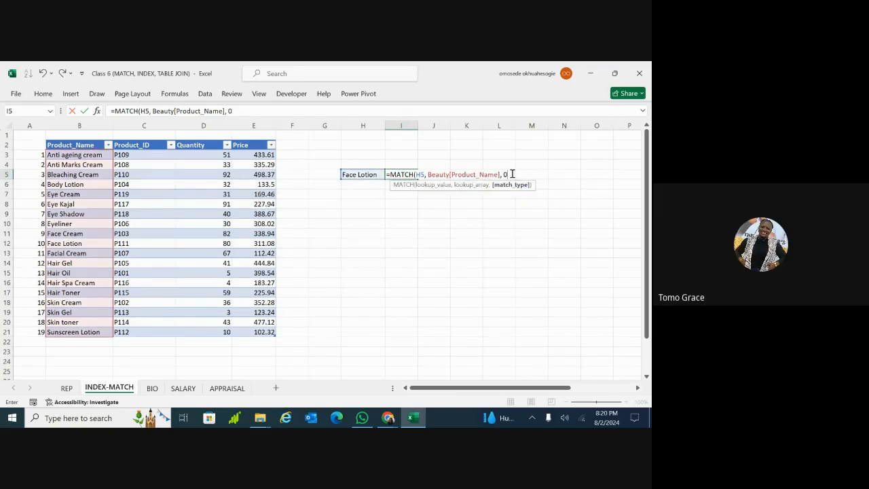
pyautogui.write(')')
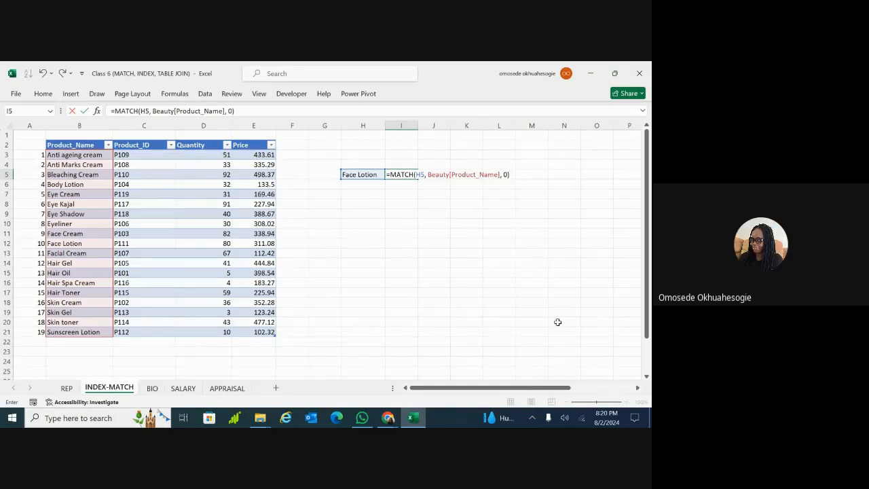
pyautogui.press('Return')
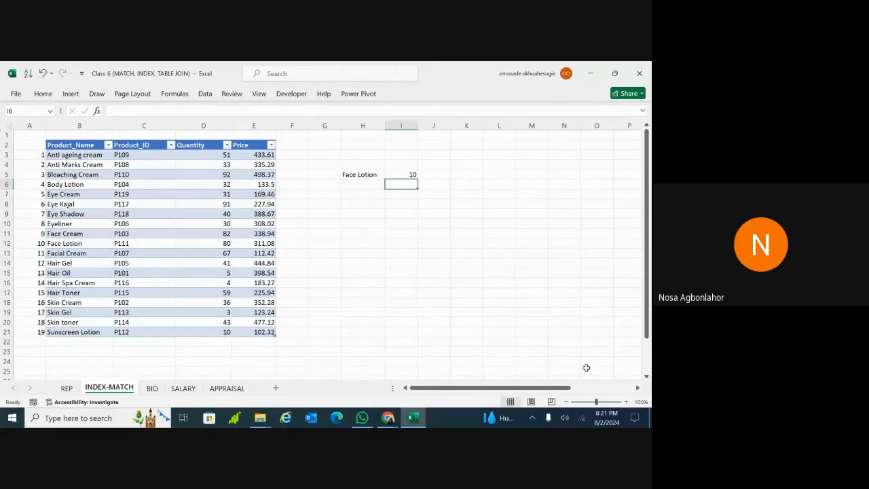
# Zoom the sheet to 156% and scroll to bring I5's MATCH result into view
pyautogui.click(602, 402)
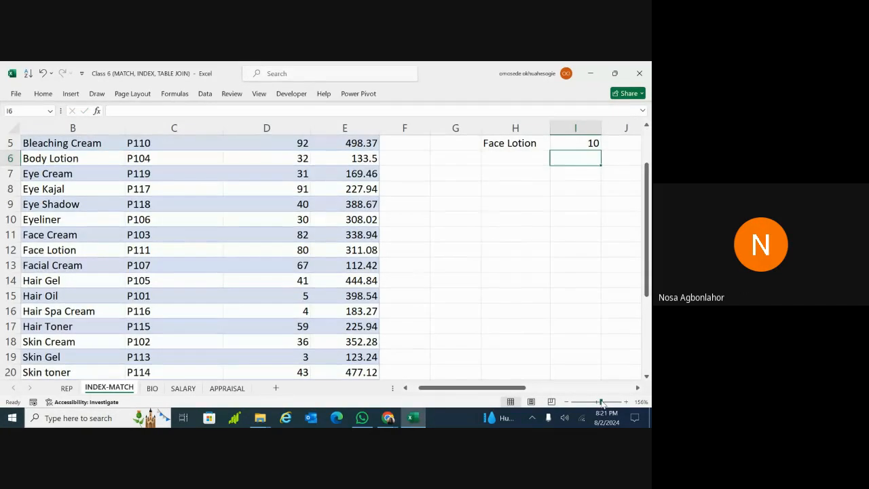
pyautogui.moveTo(528, 392); pyautogui.dragTo(546, 392)
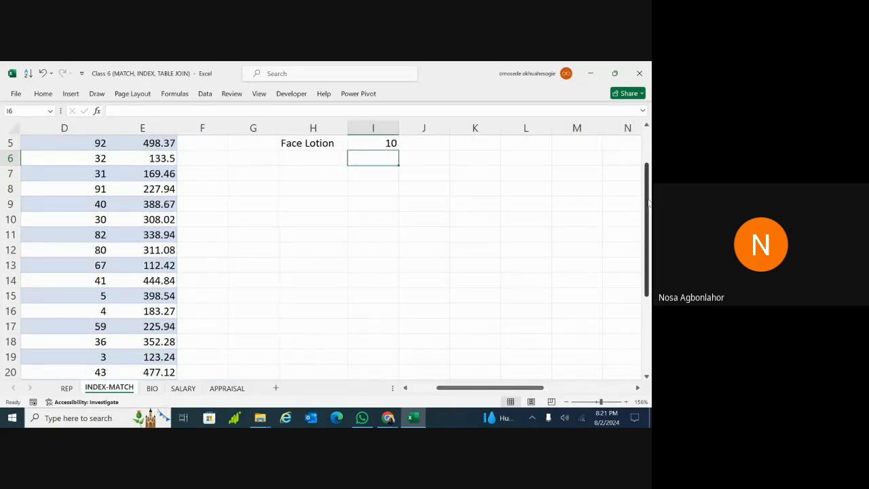
pyautogui.moveTo(649, 203); pyautogui.dragTo(649, 176)
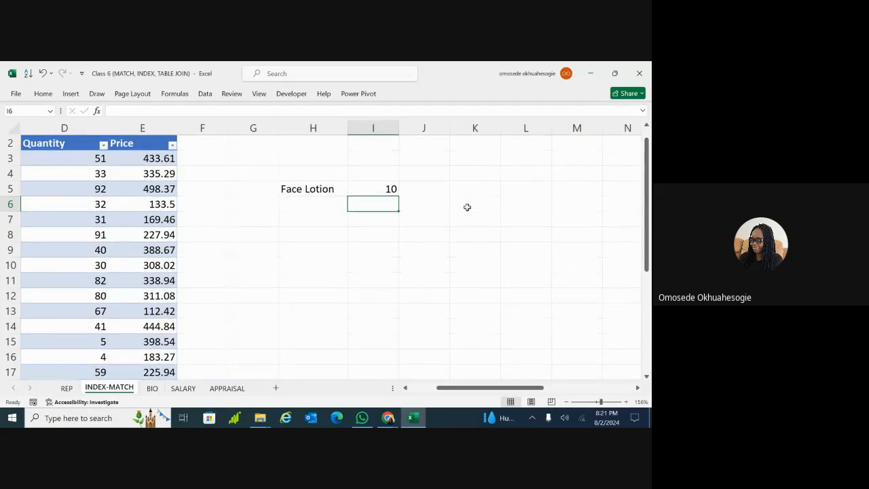
pyautogui.click(388, 189)
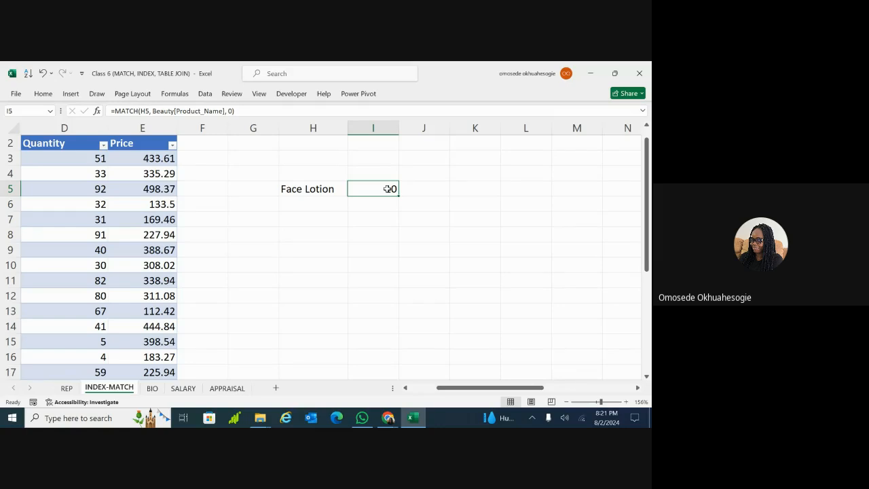
# Replace I5's lookup range Beauty[Product_Name] with 1 to show the #N/A result
pyautogui.doubleClick(389, 188)
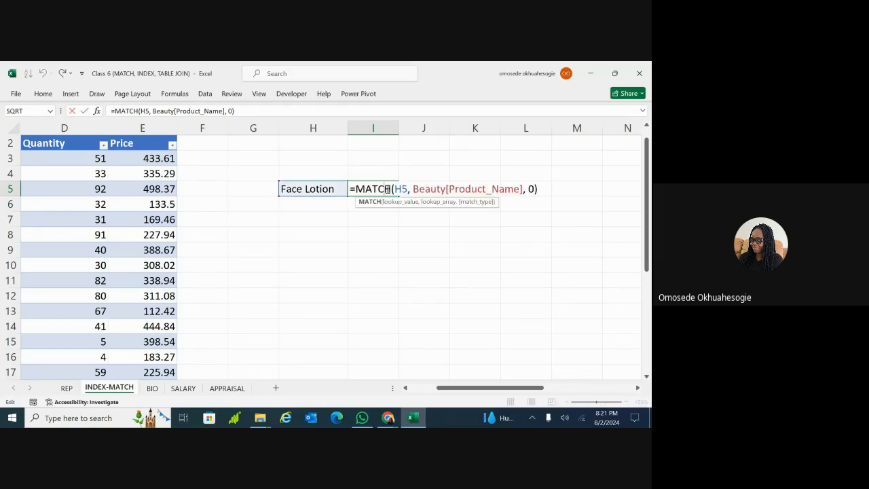
pyautogui.doubleClick(521, 190)
pyautogui.press('BackSpace')
pyautogui.write('1')
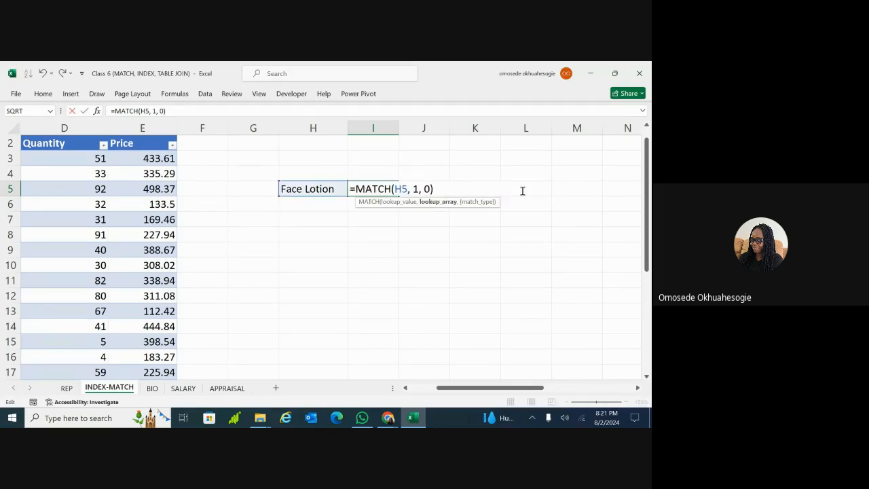
pyautogui.press('Return')
# Delete I5's formula arguments back to just =MATCH
pyautogui.click(389, 189)
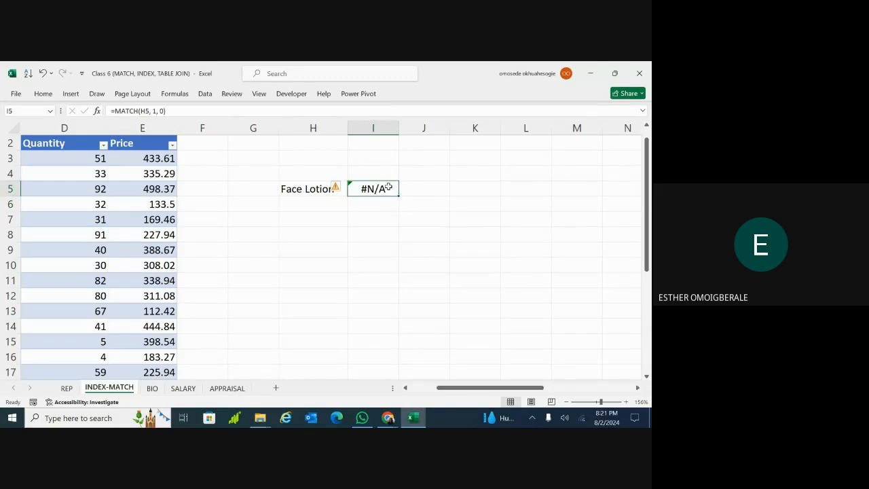
pyautogui.doubleClick(388, 189)
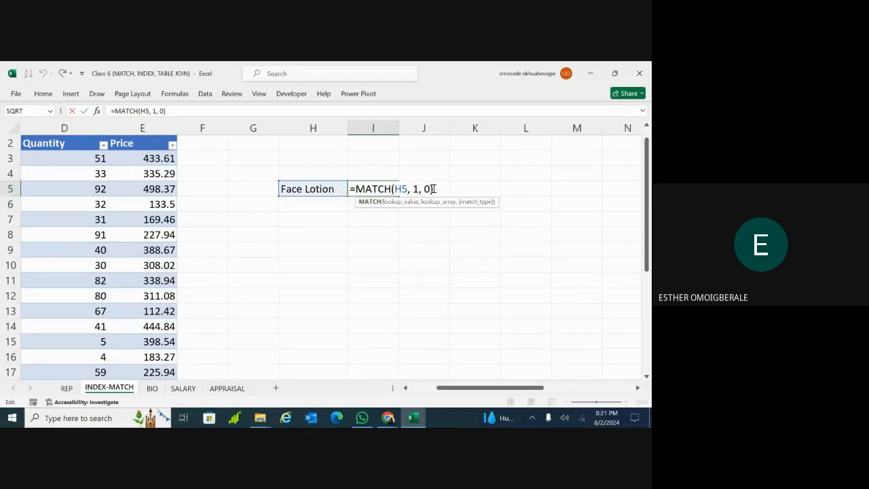
pyautogui.press('BackSpace')
pyautogui.press('BackSpace')
pyautogui.press('BackSpace')
pyautogui.press('BackSpace')
pyautogui.press('BackSpace')
pyautogui.press('BackSpace')
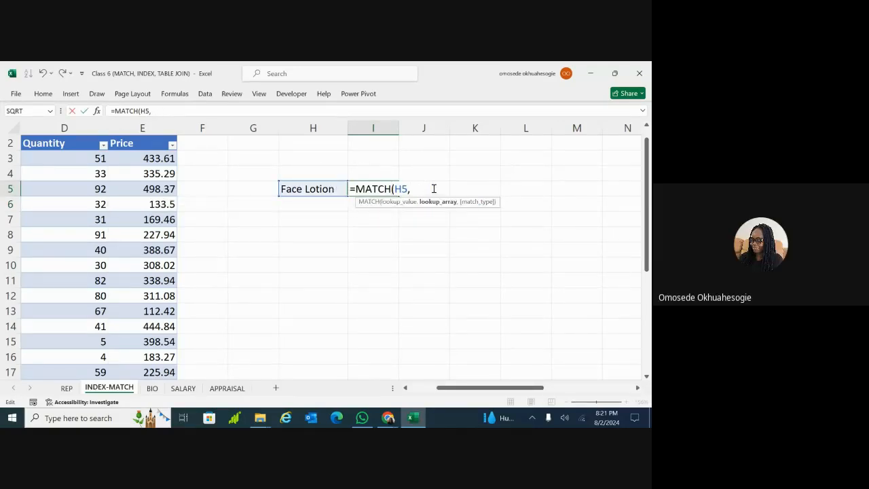
pyautogui.press('BackSpace')
pyautogui.press('BackSpace')
pyautogui.press('BackSpace')
pyautogui.press('BackSpace')
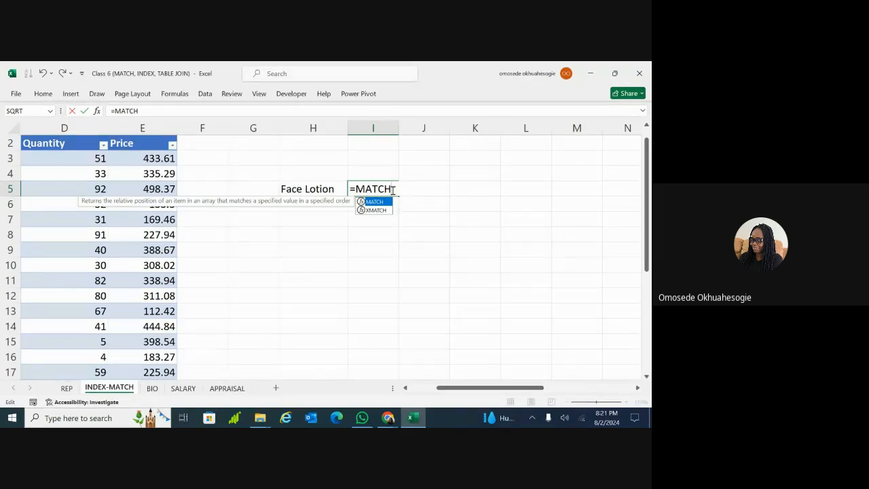
# Retype I5 as =MATCH(H5, Beauty[Product_Name], 0) via Beauty table autocomplete
pyautogui.write('(')
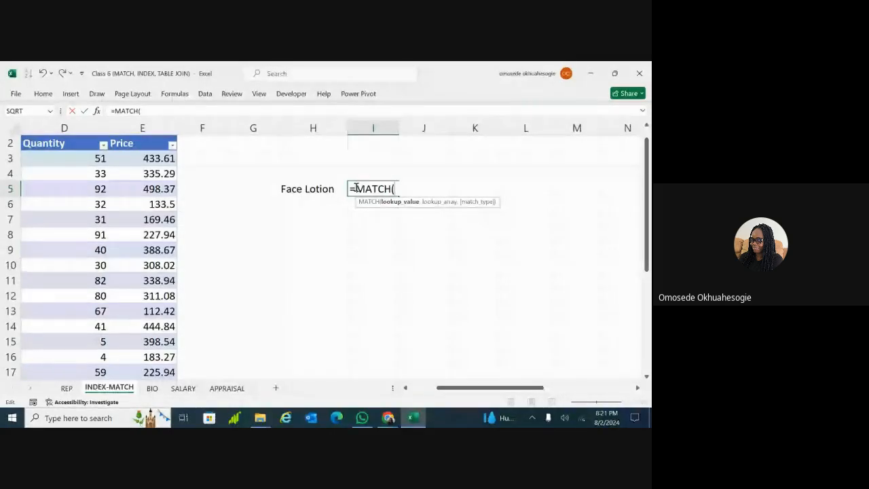
pyautogui.click(333, 189)
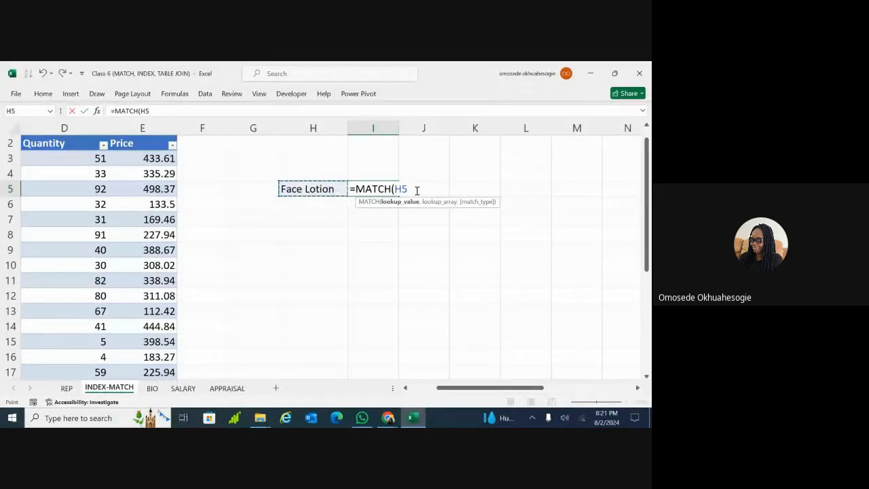
pyautogui.write(',')
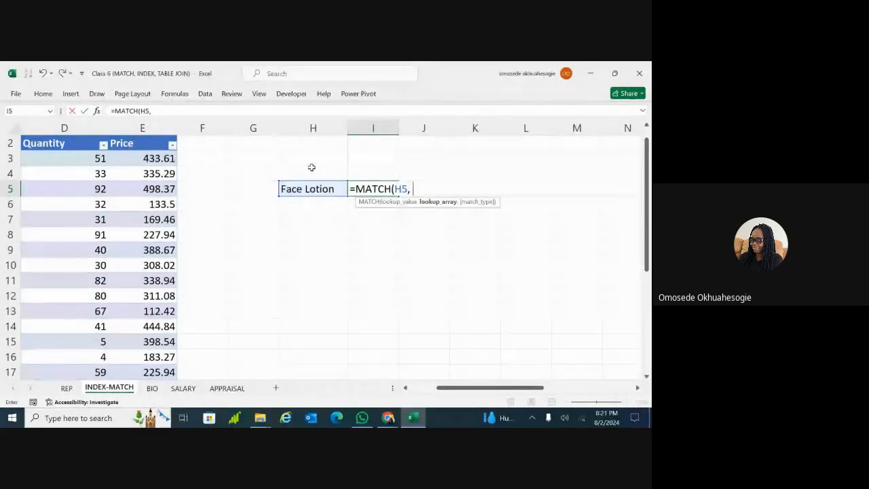
pyautogui.click(138, 238)
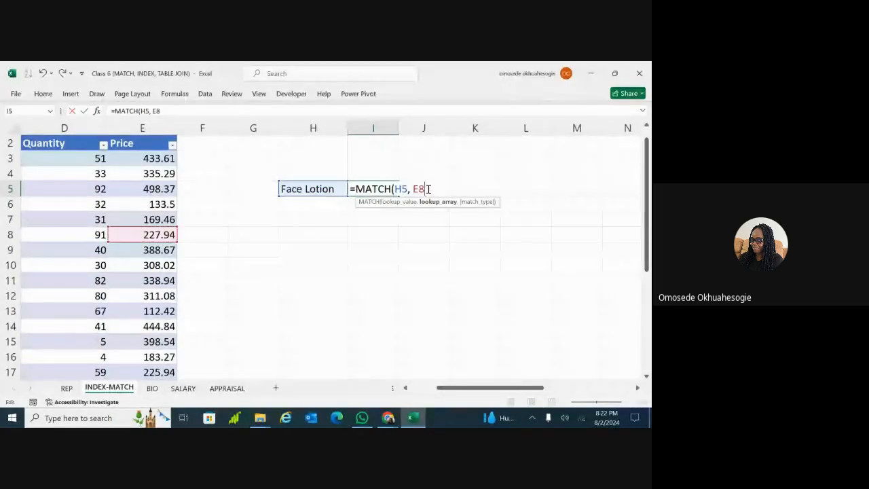
pyautogui.press('BackSpace')
pyautogui.press('BackSpace')
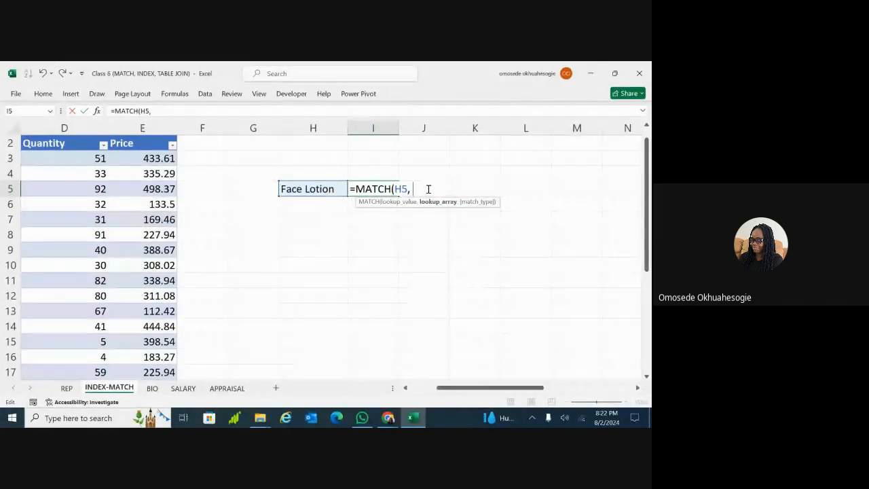
pyautogui.write('be')
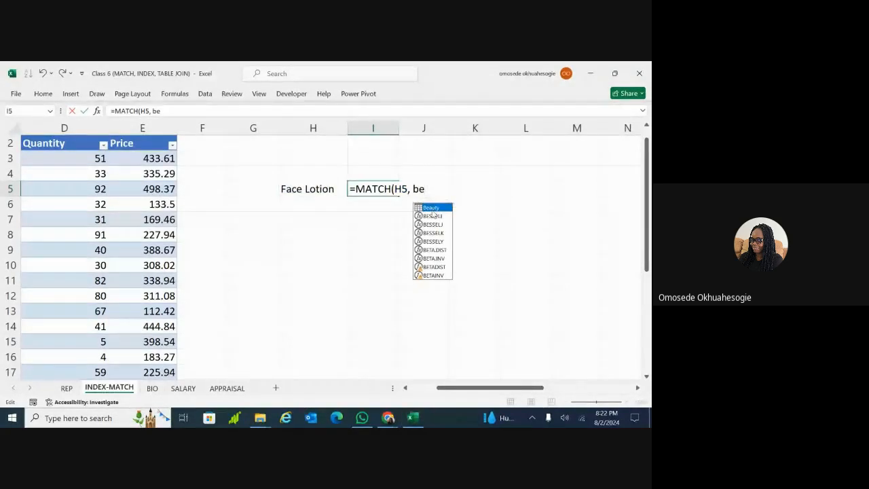
pyautogui.press('Tab')
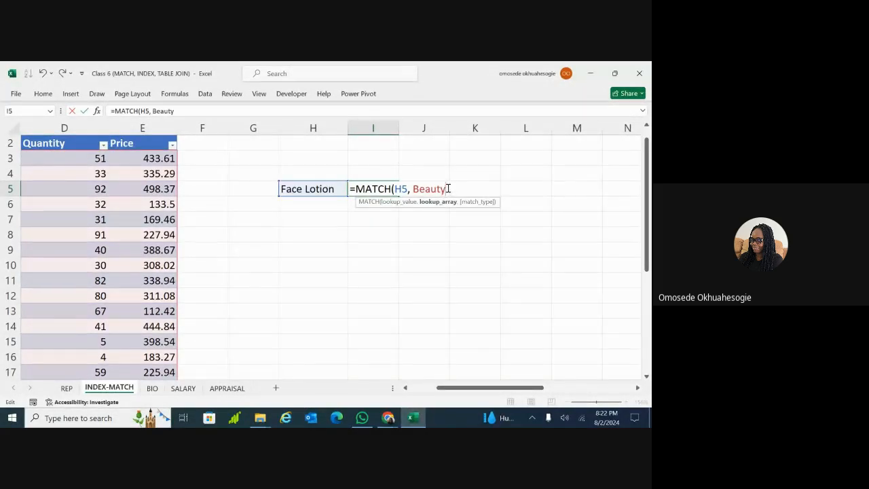
pyautogui.write('[')
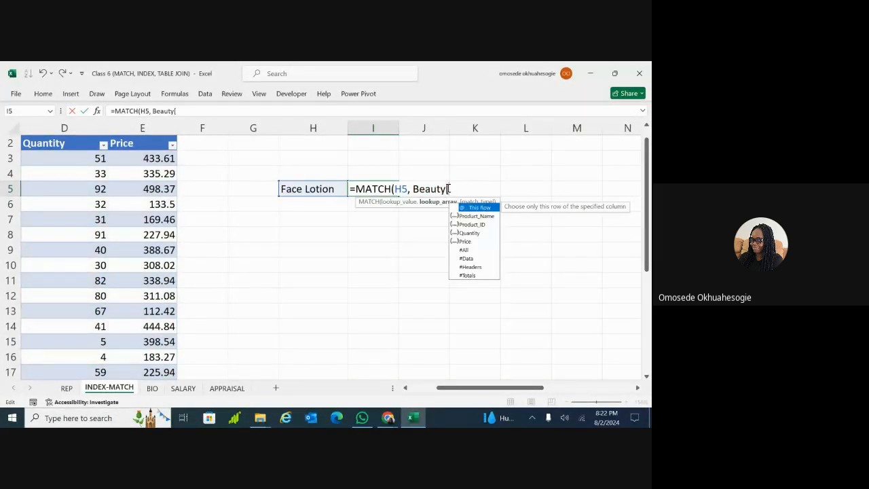
pyautogui.click(470, 215)
pyautogui.doubleClick(470, 216)
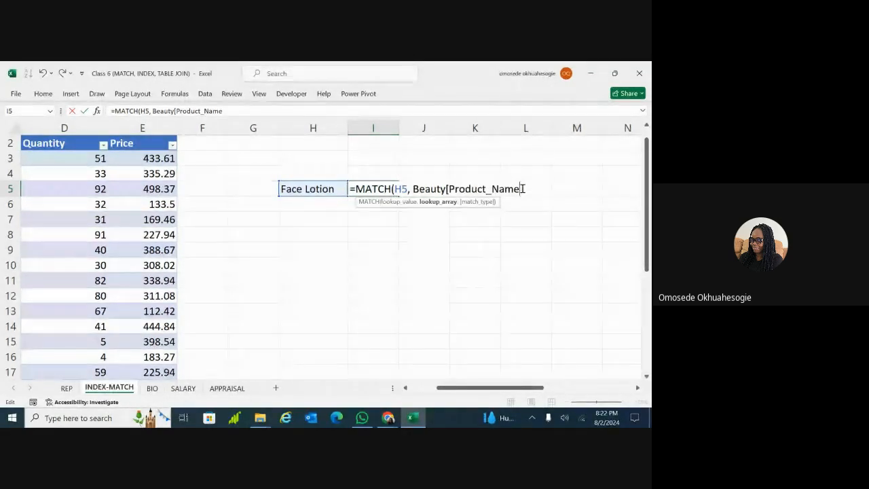
pyautogui.write(']')
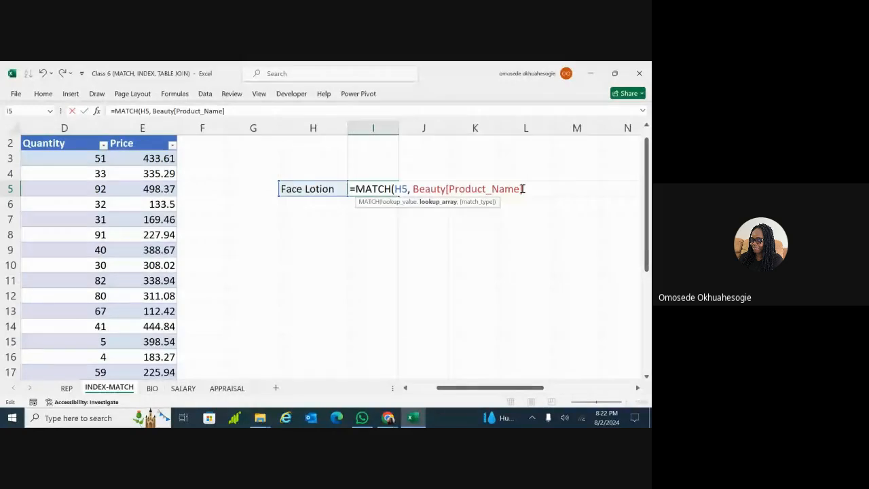
pyautogui.write(', ')
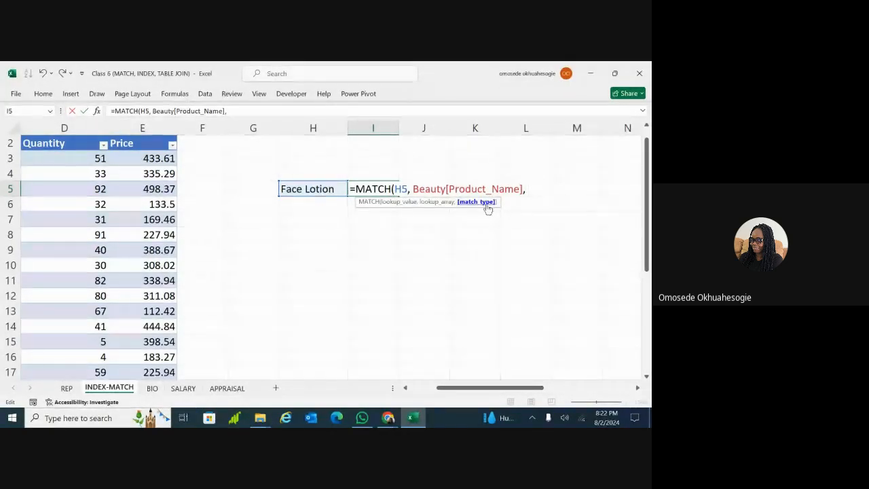
pyautogui.write('0')
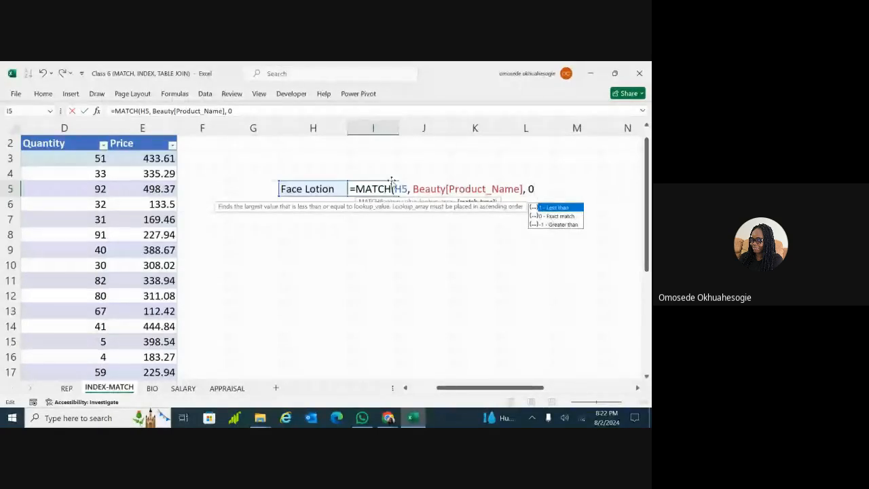
pyautogui.click(328, 196)
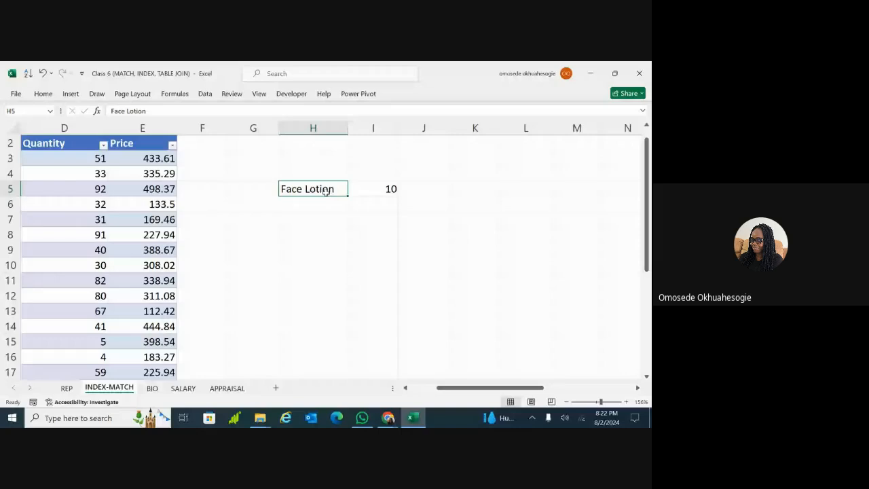
# Reinsert '0 - Exact match' as I5's match type and recommit the formula
pyautogui.click(381, 189)
pyautogui.doubleClick(381, 189)
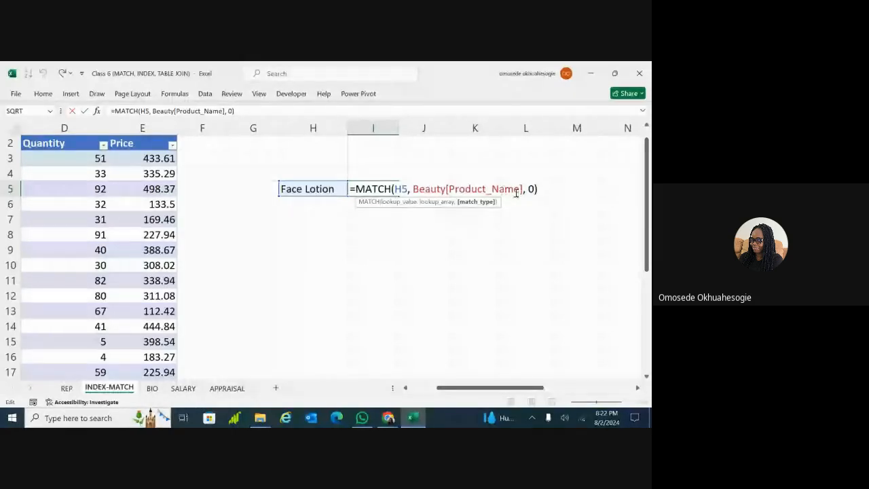
pyautogui.press('BackSpace')
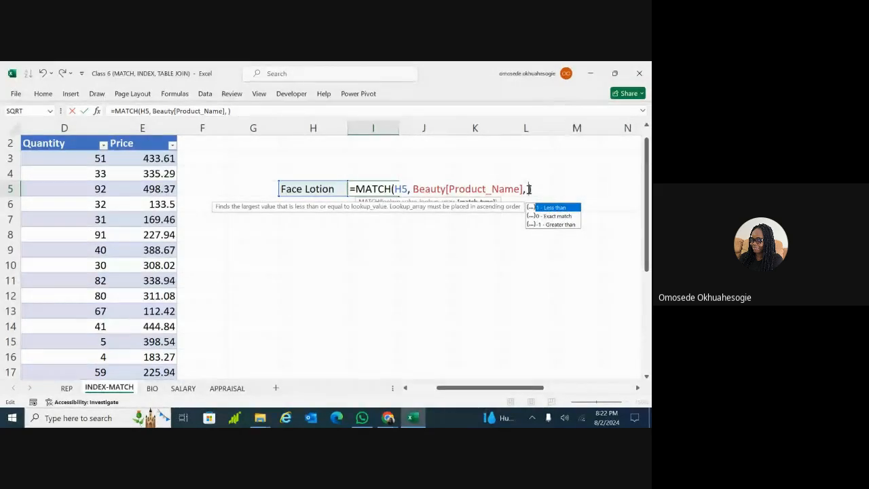
pyautogui.click(547, 217)
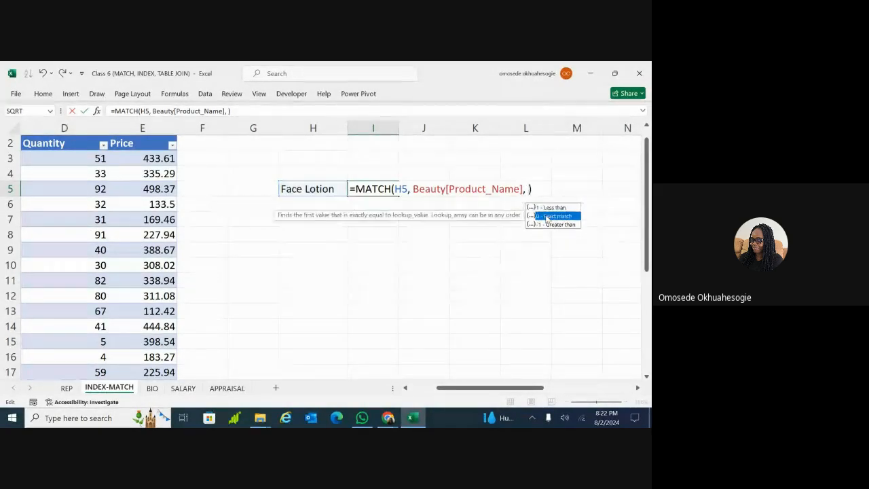
pyautogui.doubleClick(548, 216)
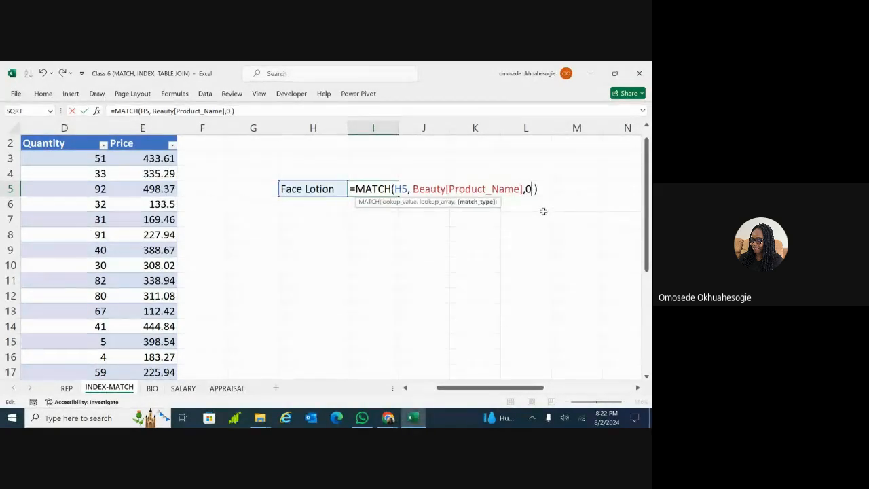
pyautogui.click(503, 189)
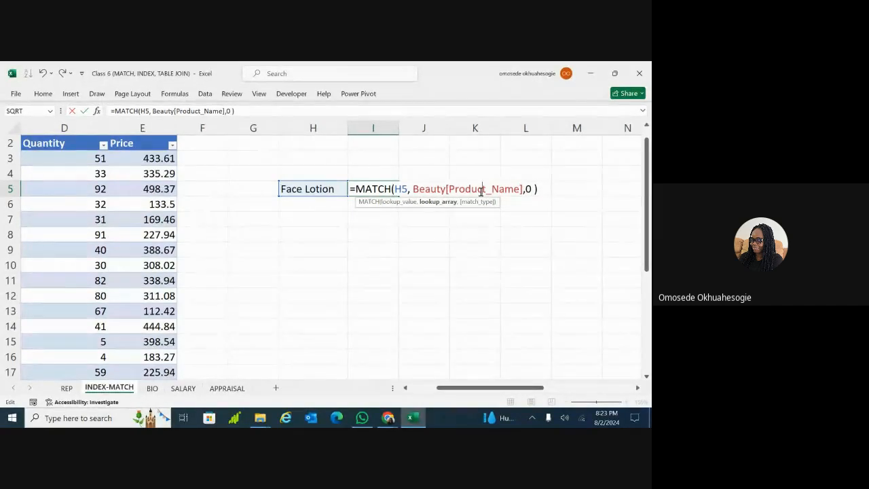
pyautogui.press('Return')
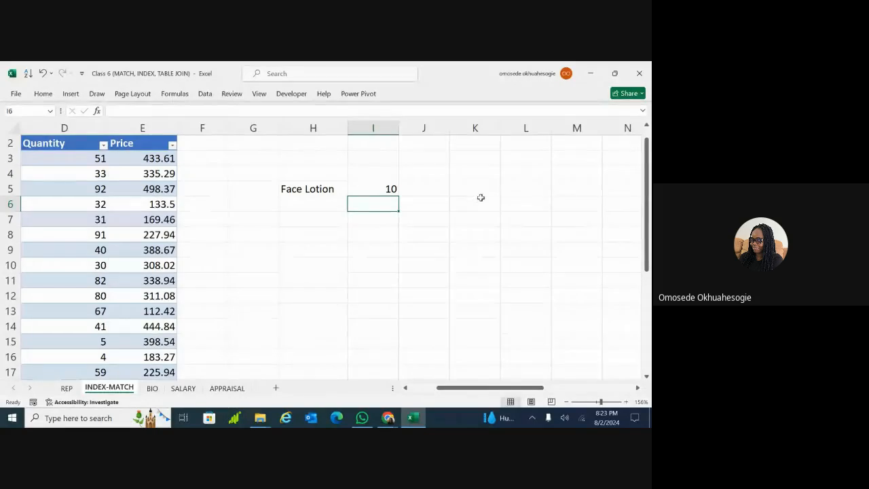
# Zoom out and replace 'Face Lotion' in H5 with 'Eyeliner' so I5's MATCH returns 8
pyautogui.click(596, 402)
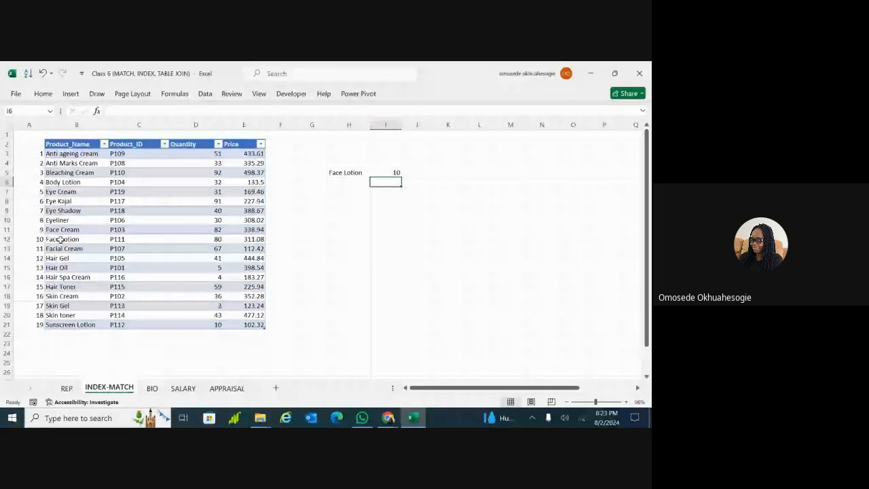
pyautogui.doubleClick(365, 172)
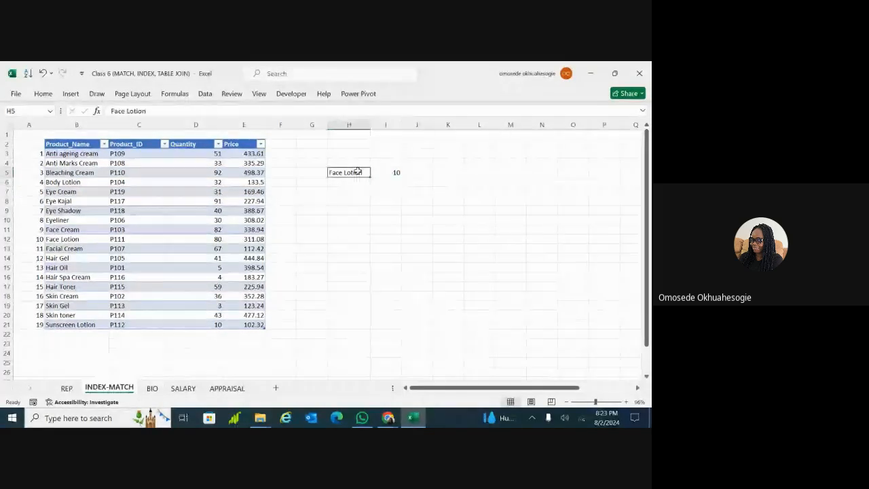
pyautogui.doubleClick(365, 172)
pyautogui.press('BackSpace')
pyautogui.press('BackSpace')
pyautogui.press('BackSpace')
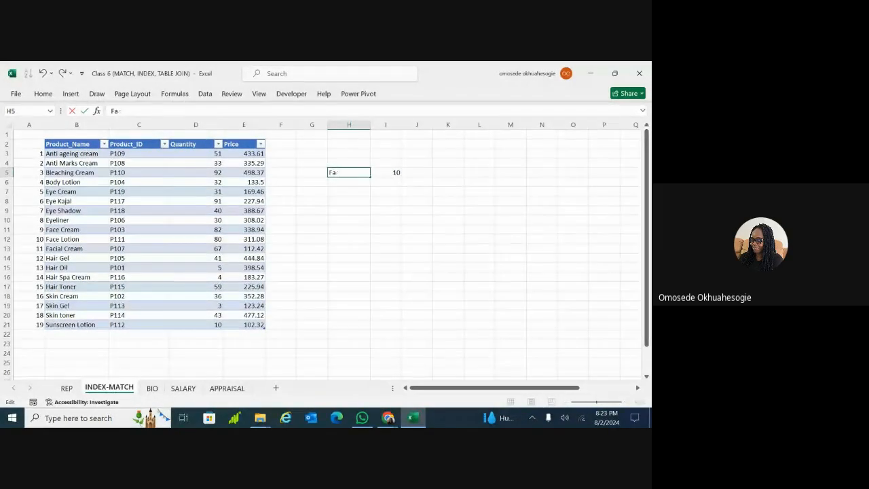
pyautogui.press('BackSpace')
pyautogui.press('BackSpace')
pyautogui.write('Eyeliner')
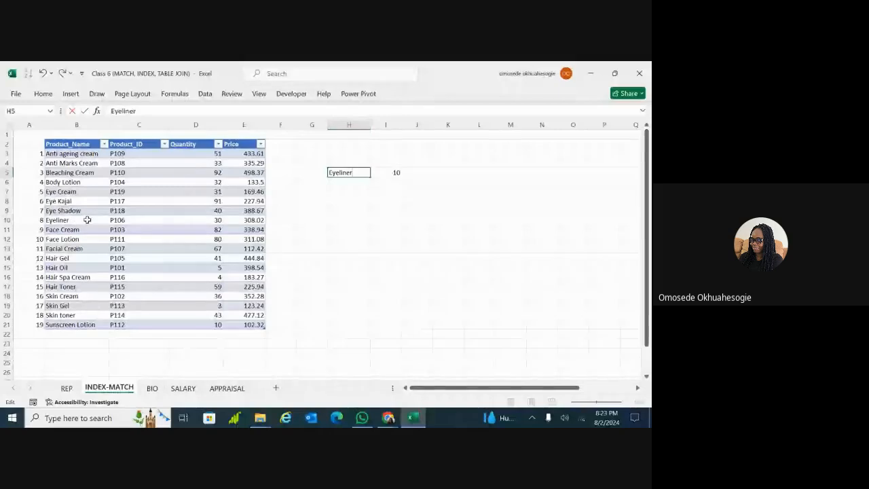
pyautogui.press('Return')
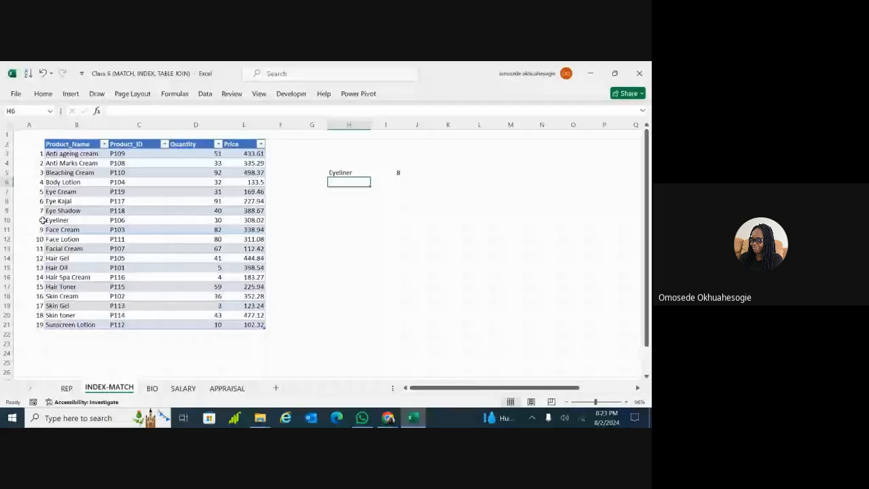
# Inspect the Eye Kajal and Face Cream rows in the table, leaving H5 as Eyeliner
pyautogui.click(236, 305)
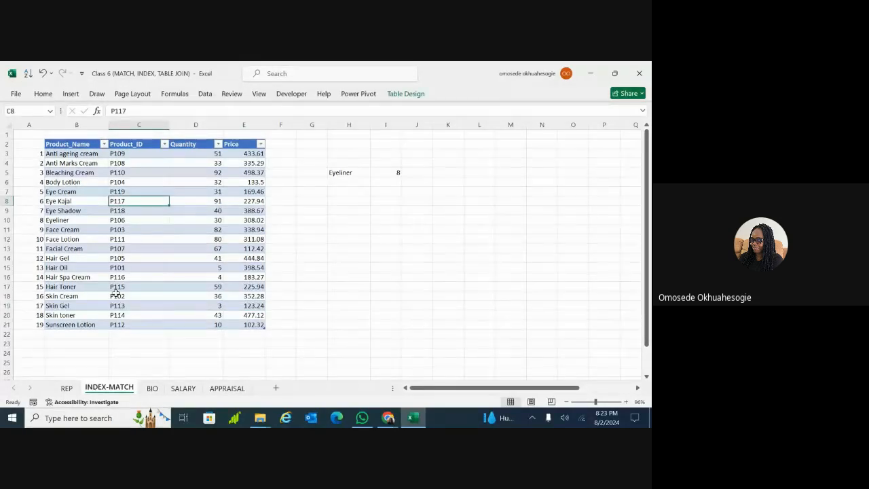
pyautogui.press('Right')
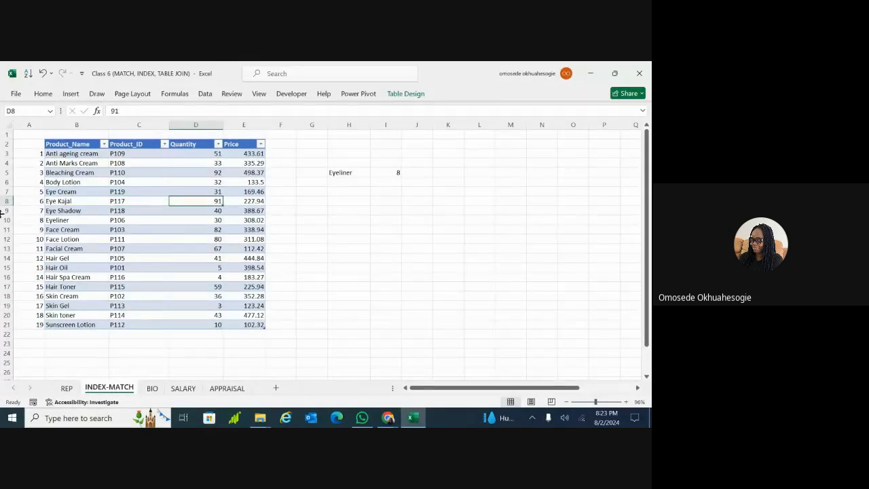
pyautogui.click(7, 229)
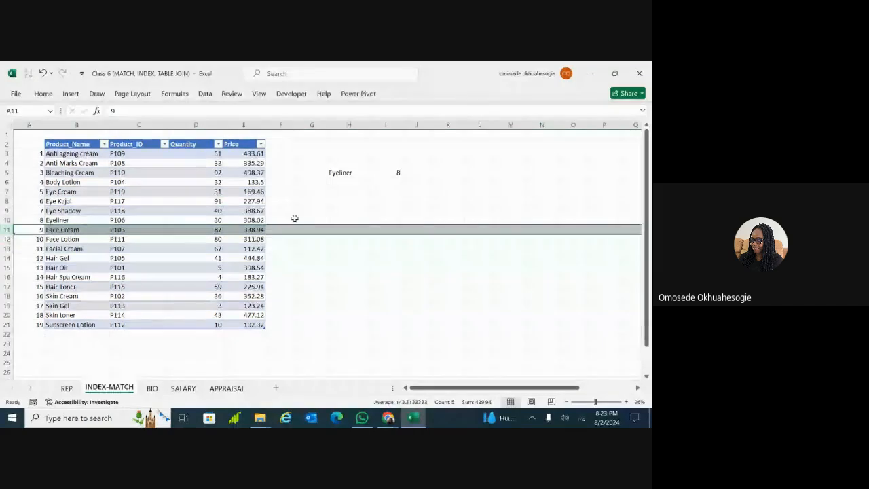
pyautogui.click(333, 178)
pyautogui.doubleClick(351, 173)
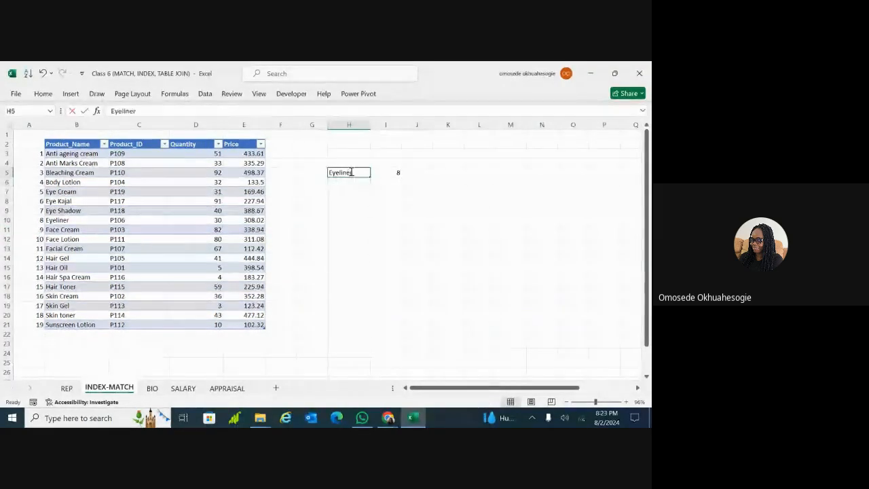
pyautogui.click(360, 224)
pyautogui.scroll(2, 361, 226)
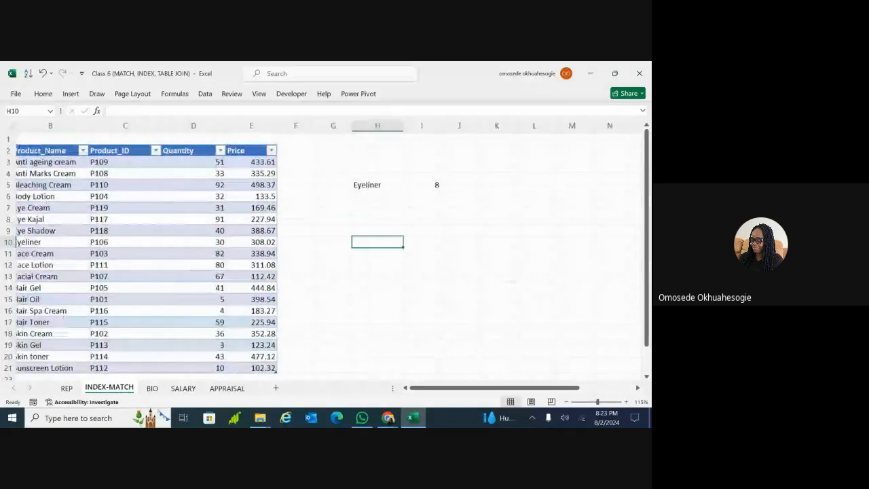
# Change H5 from Eyeliner to Eye Cream and confirm I5's MATCH result is now 5
pyautogui.scroll(1, 505, 361)
pyautogui.scroll(-1, 505, 362)
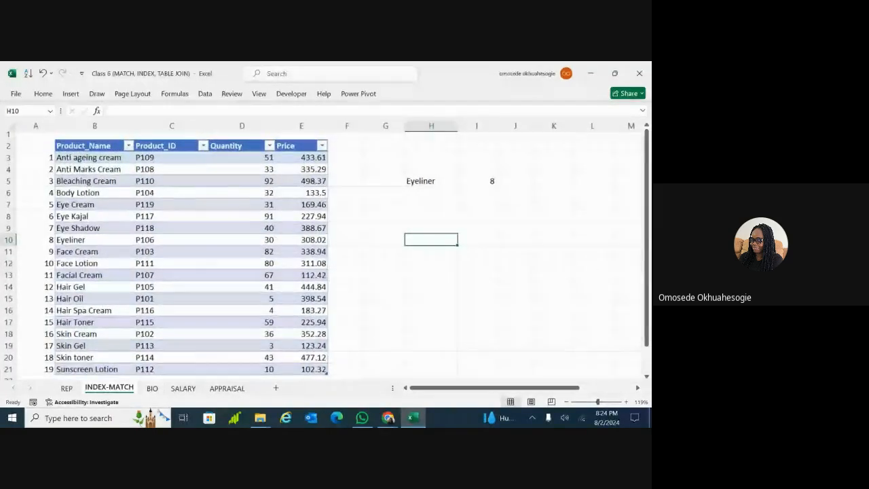
pyautogui.doubleClick(440, 188)
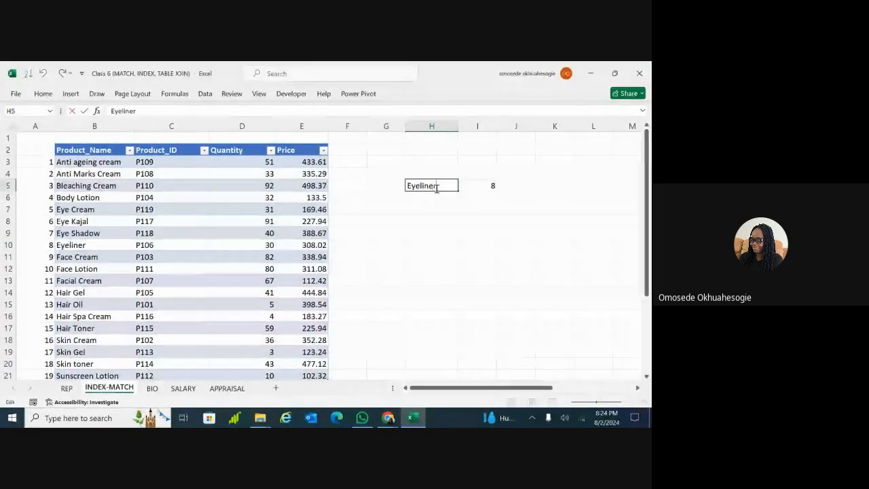
pyautogui.press('BackSpace')
pyautogui.press('BackSpace')
pyautogui.press('BackSpace')
pyautogui.press('BackSpace')
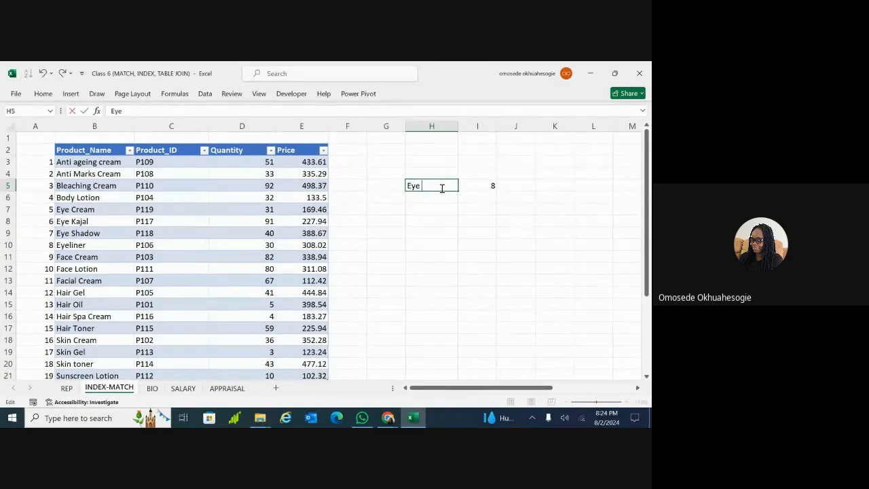
pyautogui.write('Cream')
pyautogui.press('Return')
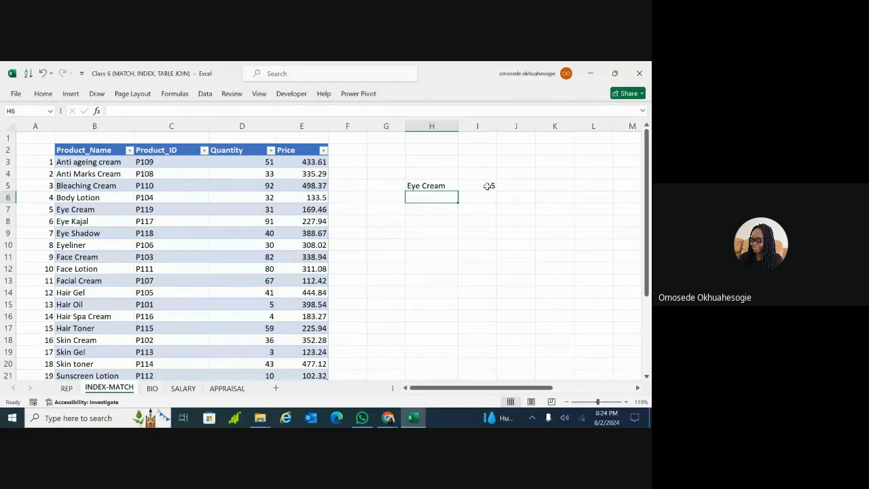
pyautogui.click(489, 185)
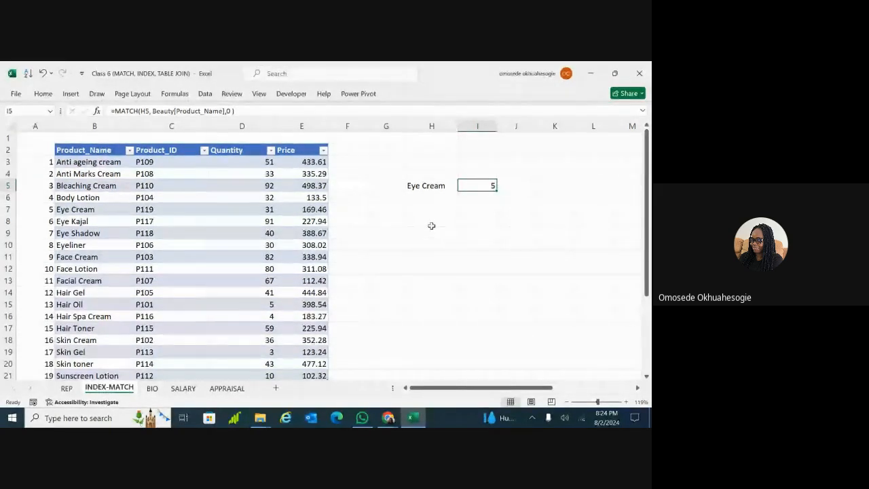
# Enter the heading MATCH in H4 above the example
pyautogui.doubleClick(436, 171)
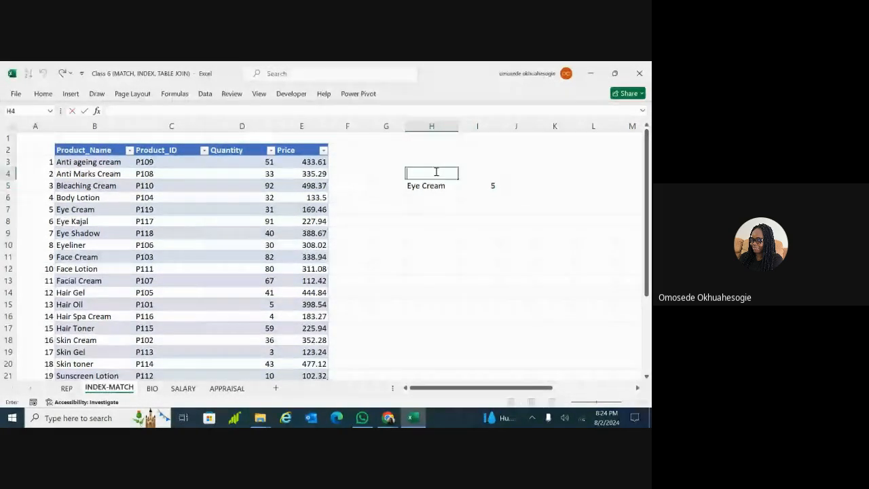
pyautogui.write('M')
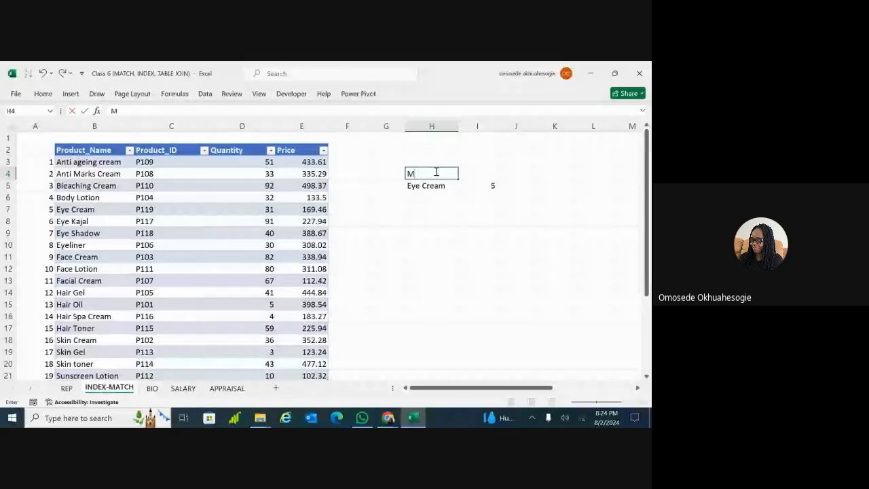
pyautogui.write('ATCH')
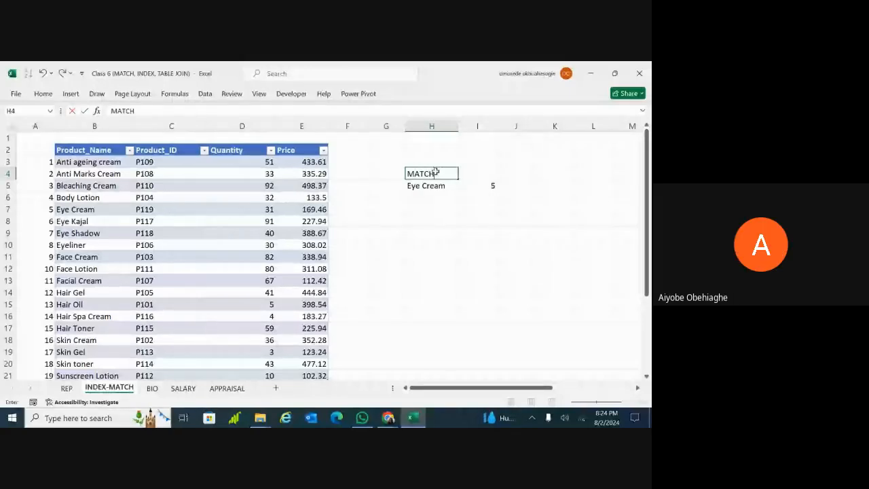
pyautogui.press('Return')
pyautogui.press('Down')
pyautogui.press('Down')
pyautogui.press('Down')
pyautogui.press('Down')
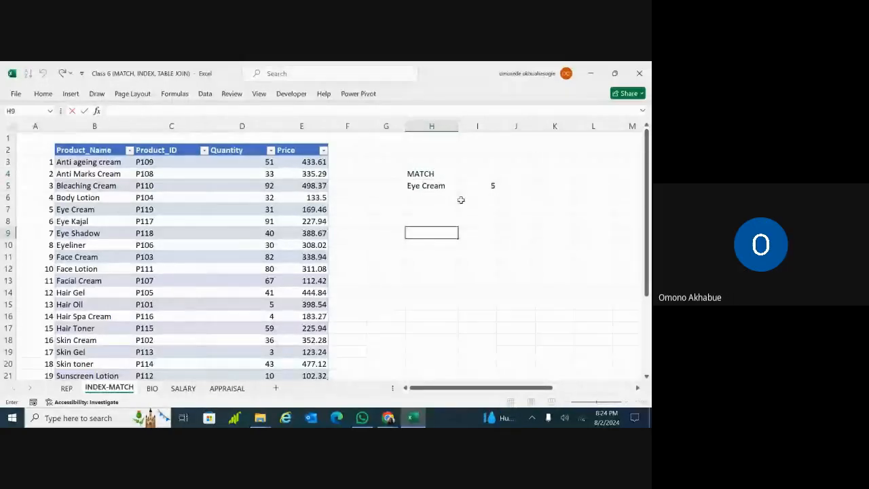
# Review I5's =MATCH(H5, Beauty[Product_Name],0) formula, then autofit column C to its product IDs
pyautogui.click(489, 185)
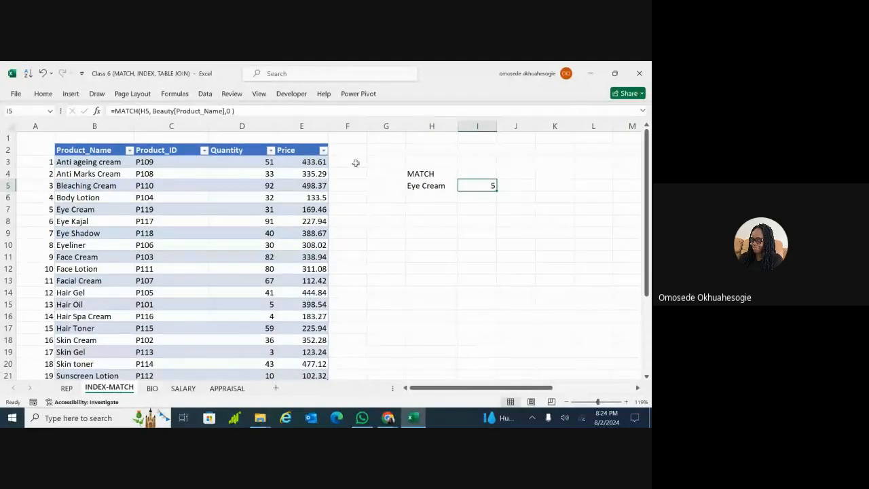
pyautogui.click(226, 111)
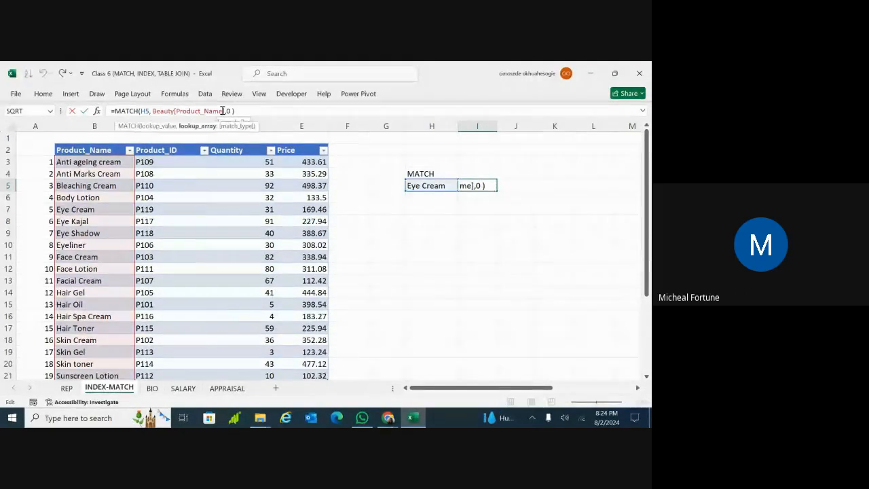
pyautogui.click(143, 111)
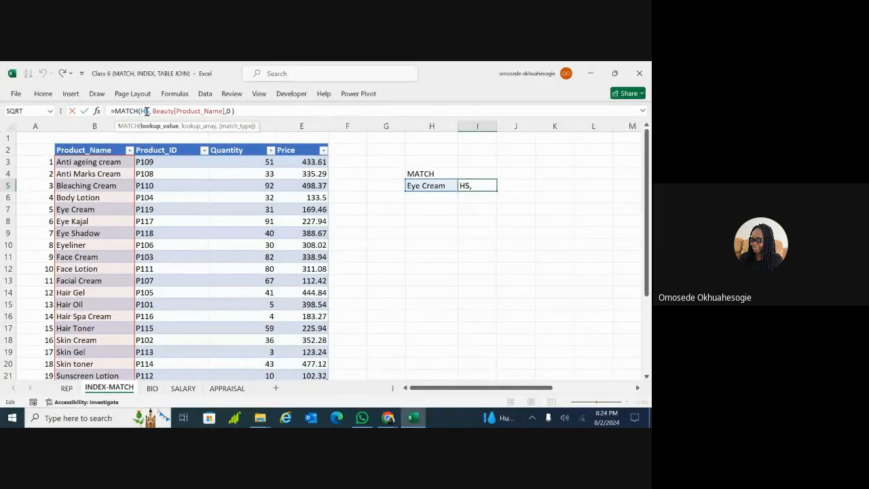
pyautogui.hotkey('ctrl', 'Return')
pyautogui.click(412, 180)
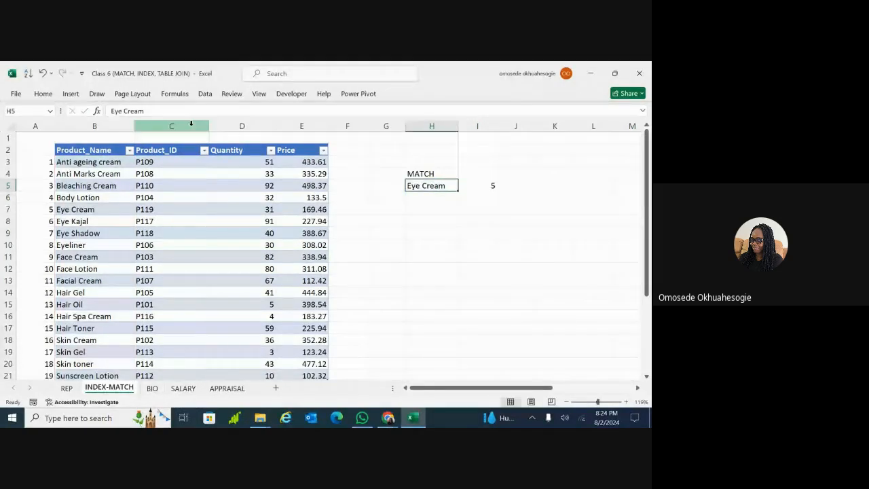
pyautogui.click(464, 184)
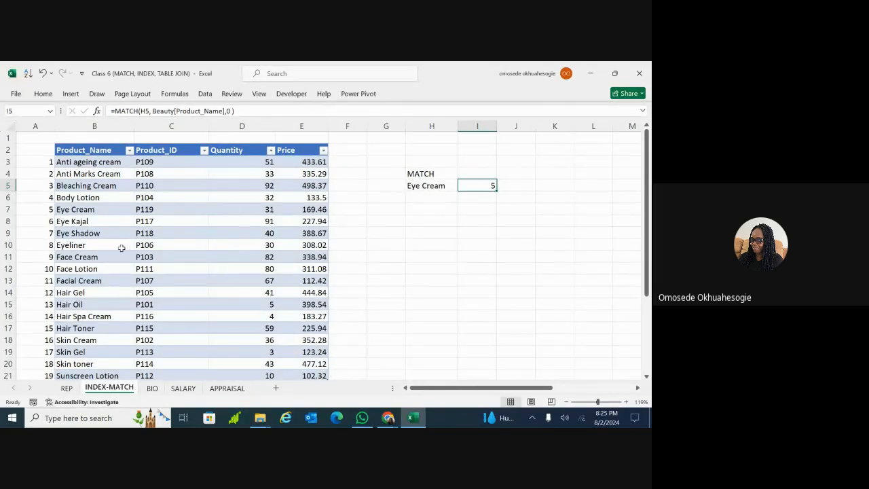
pyautogui.doubleClick(210, 125)
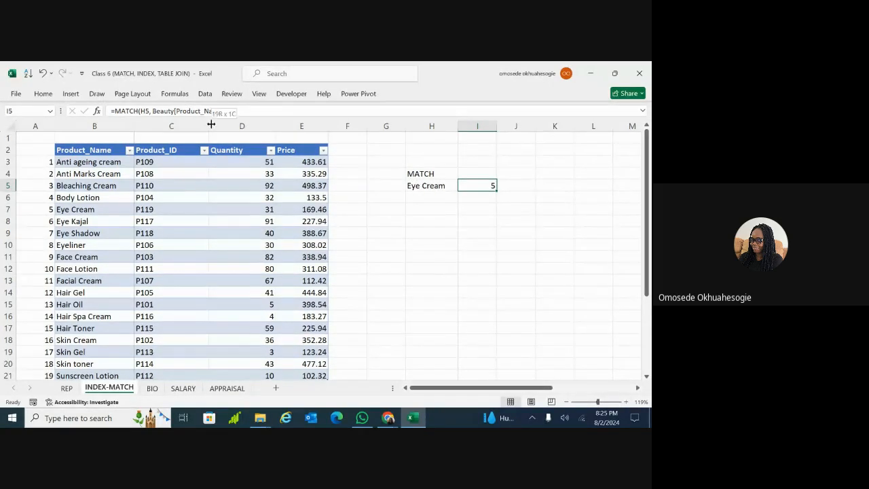
# Commit the MATCH formula in I5, then misspell H5 as 'Eye Cre' to show #N/A
pyautogui.click(247, 111)
pyautogui.press('Return')
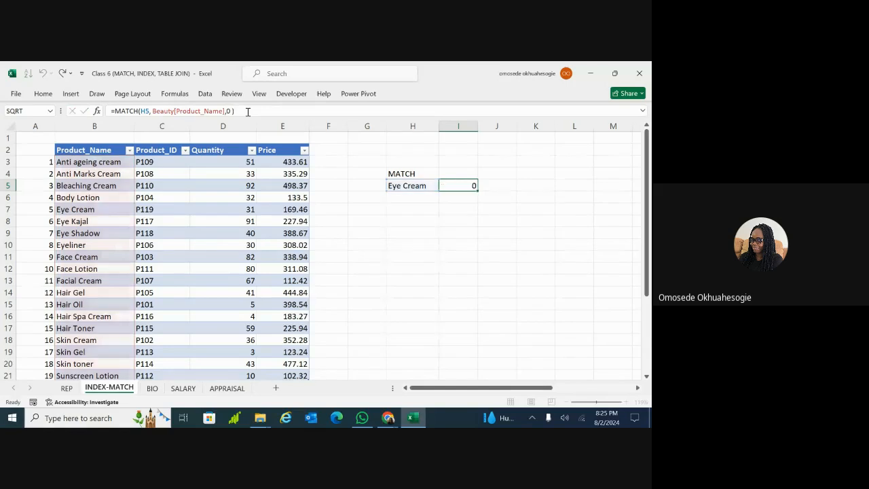
pyautogui.doubleClick(428, 185)
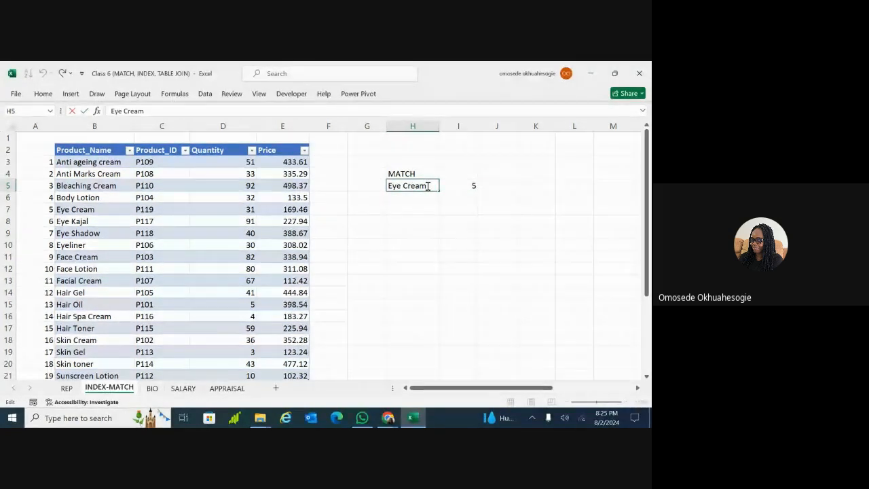
pyautogui.press('BackSpace')
pyautogui.press('Return')
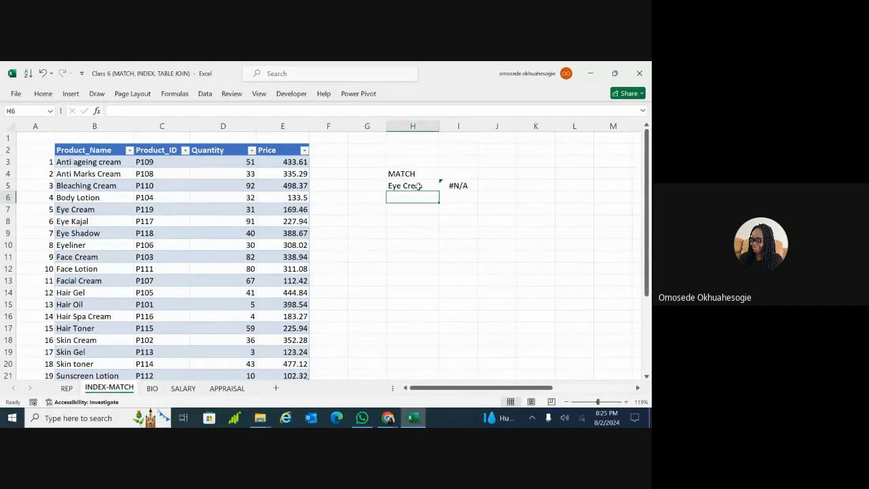
# Restore 'Eye Cream' in H5 so I5 returns 5 again
pyautogui.doubleClick(419, 186)
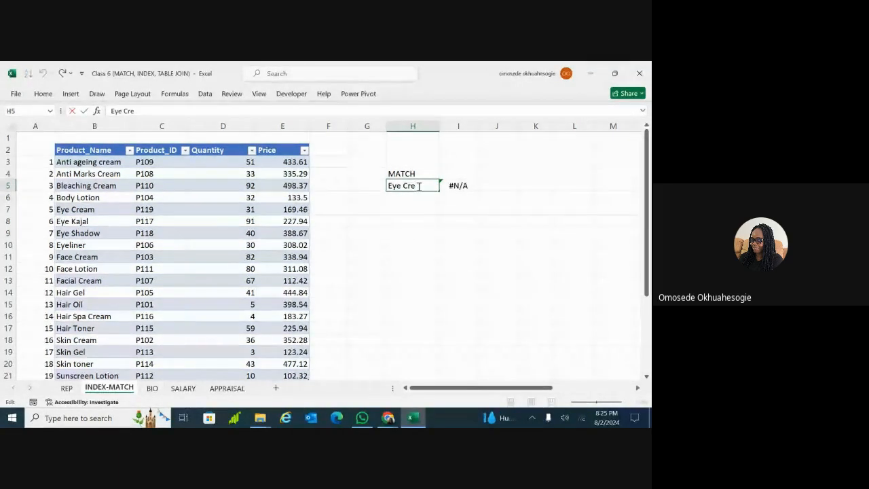
pyautogui.write('a')
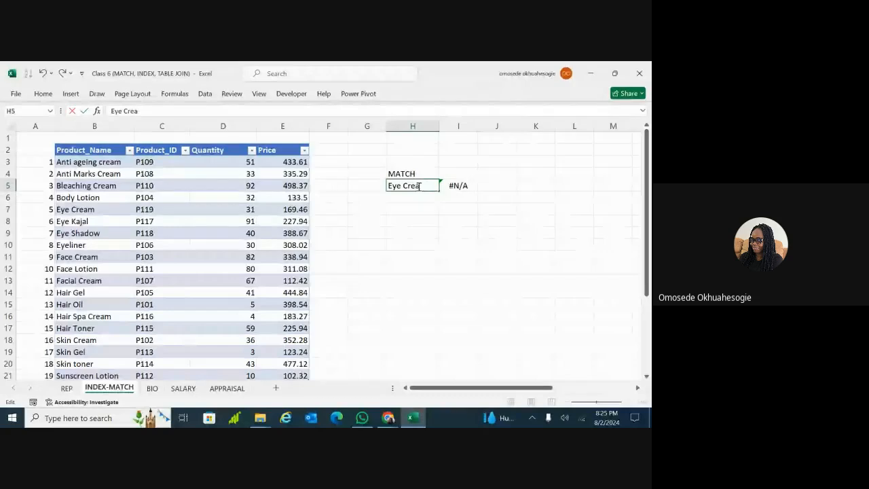
pyautogui.write('m')
pyautogui.press('Return')
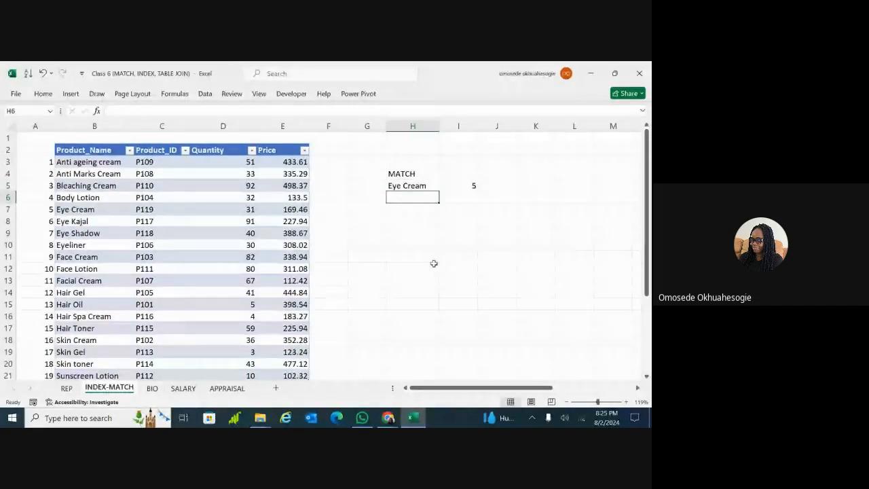
pyautogui.doubleClick(411, 244)
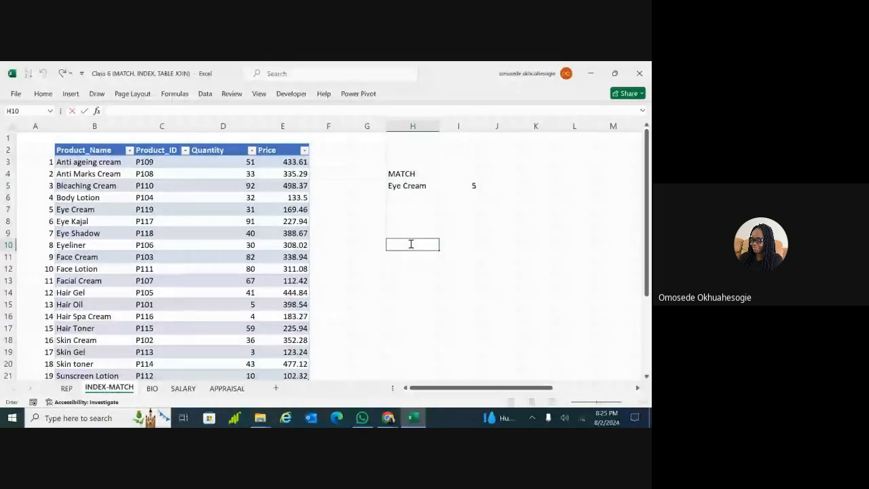
# Type the INDEX label into cell H10
pyautogui.write('i')
pyautogui.press('BackSpace')
pyautogui.write('INDEX')
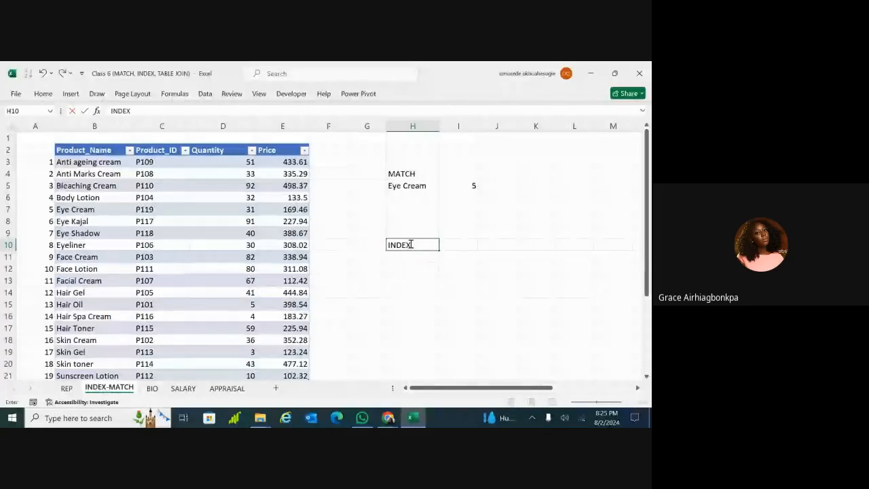
pyautogui.click(471, 372)
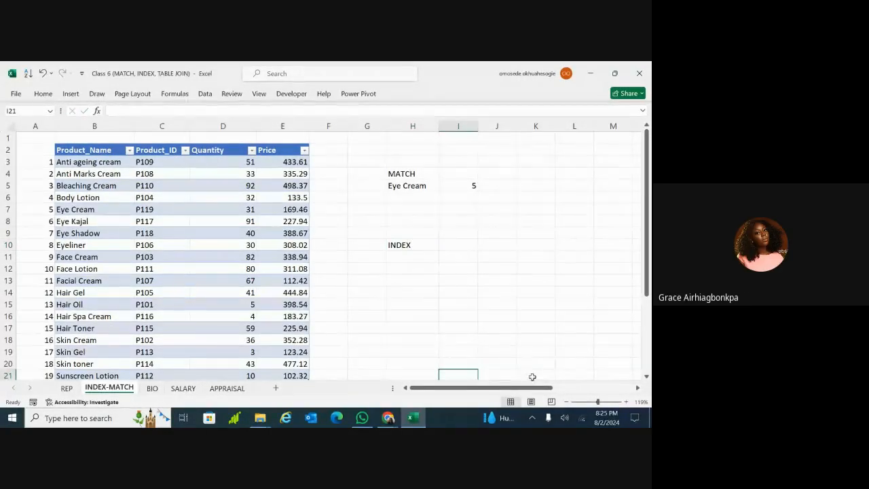
pyautogui.moveTo(534, 387); pyautogui.dragTo(517, 391)
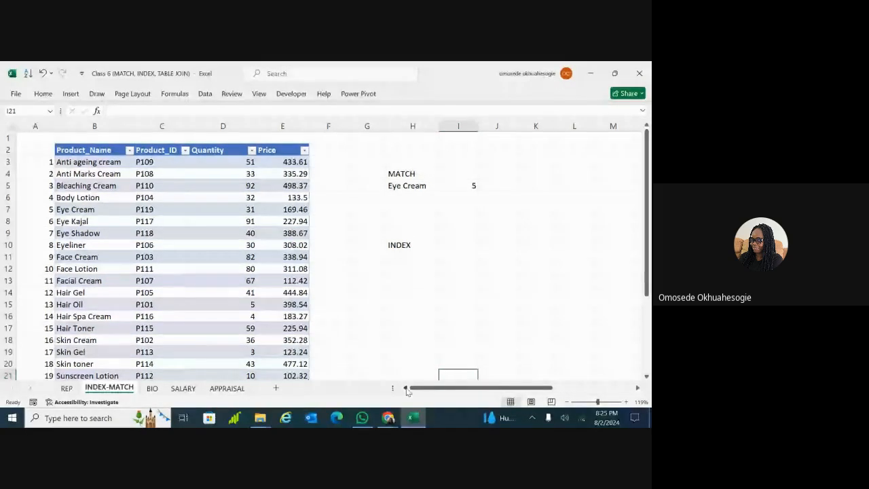
# Point out Eye Cream's row and its product ID P119 in the table
pyautogui.doubleClick(427, 186)
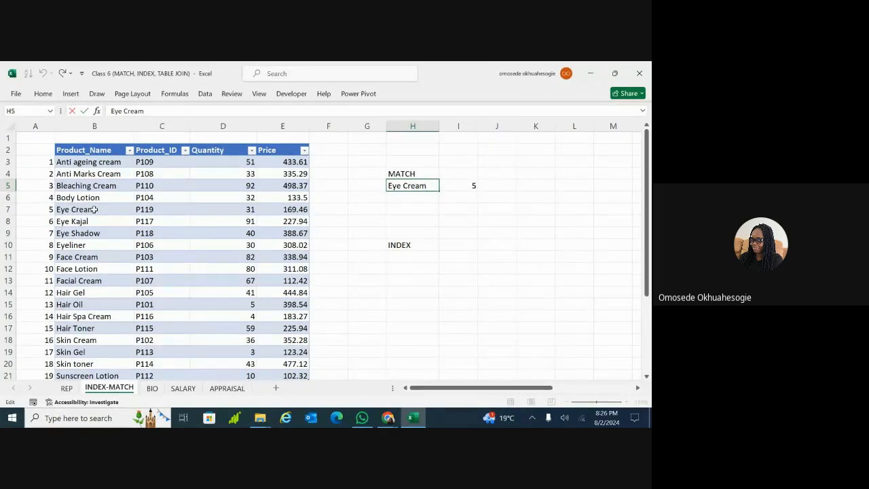
pyautogui.moveTo(101, 210); pyautogui.dragTo(145, 210)
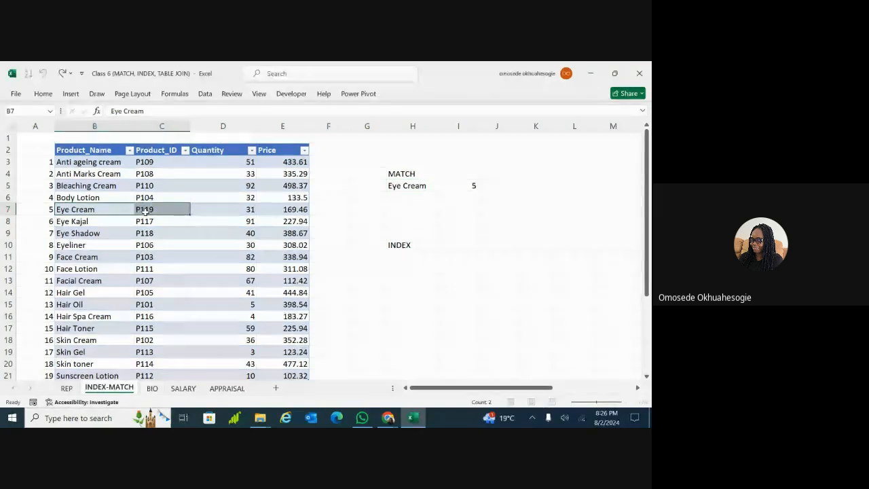
pyautogui.click(146, 210)
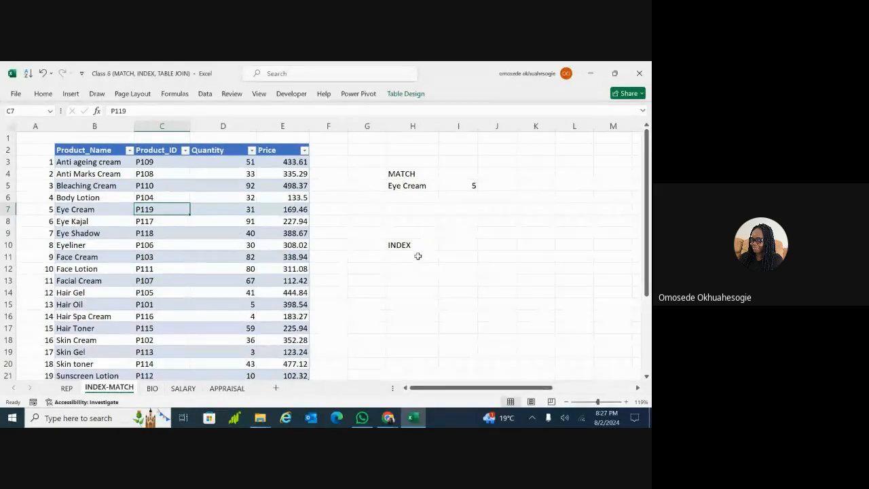
pyautogui.hscroll(3, 417, 256)
pyautogui.hscroll(4, 324, 256)
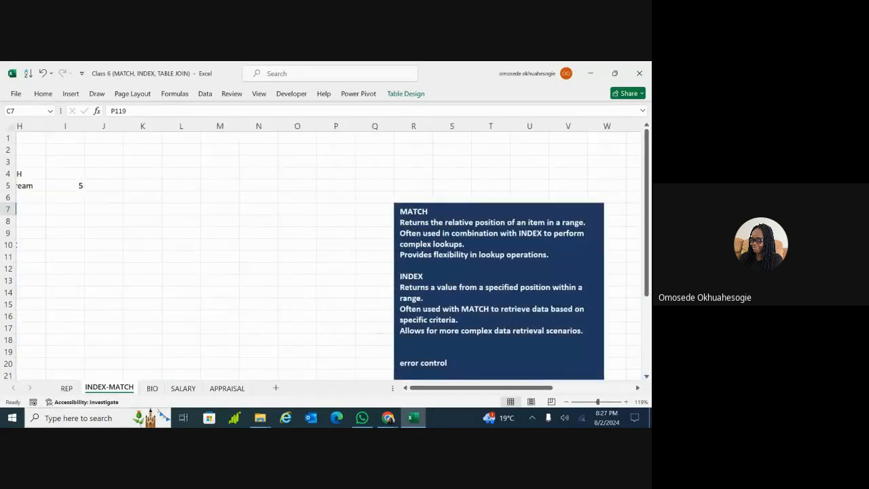
pyautogui.scroll(-2, 325, 256)
pyautogui.scroll(-1, 325, 256)
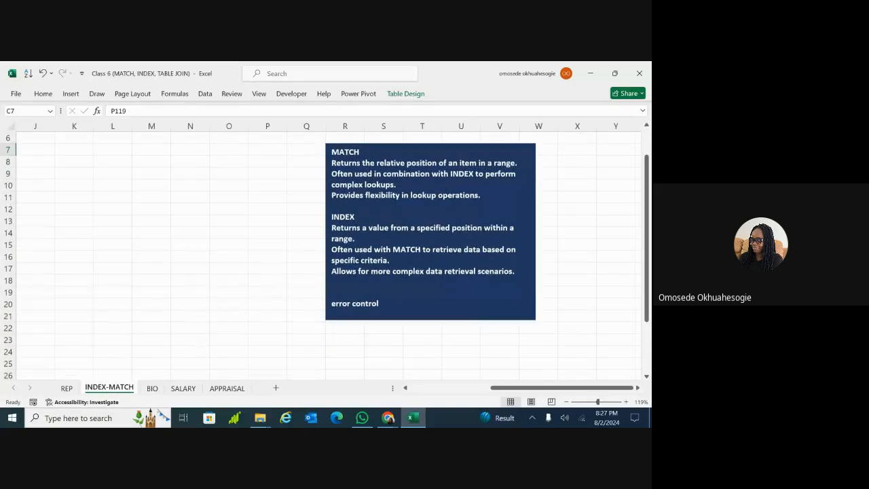
pyautogui.hscroll(1, 324, 256)
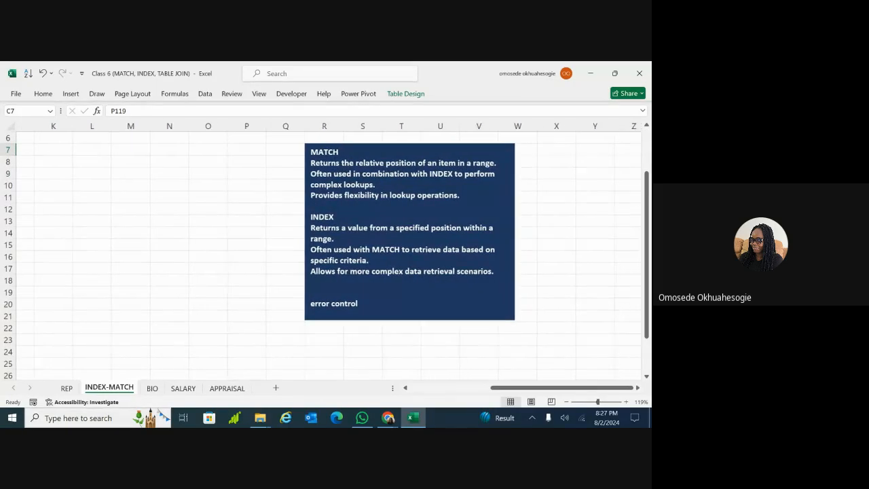
pyautogui.hscroll(1, 324, 256)
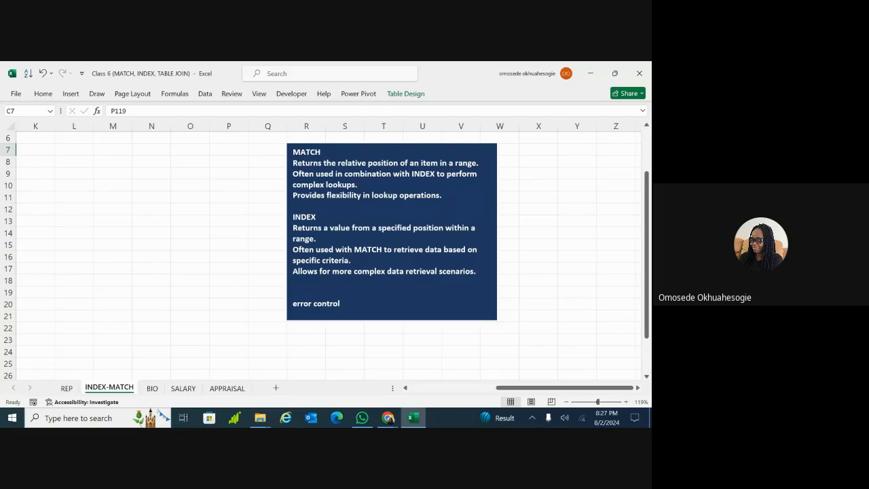
pyautogui.hscroll(-1, 324, 256)
pyautogui.hscroll(-1, 325, 256)
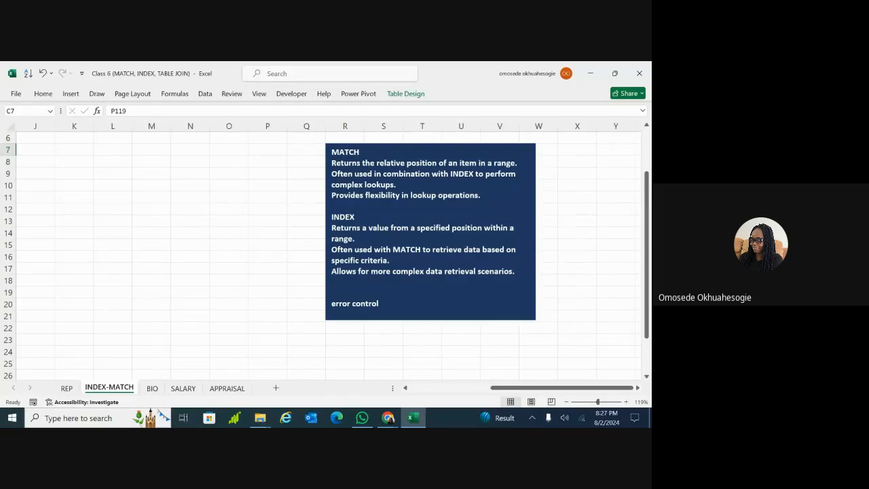
pyautogui.click(539, 340)
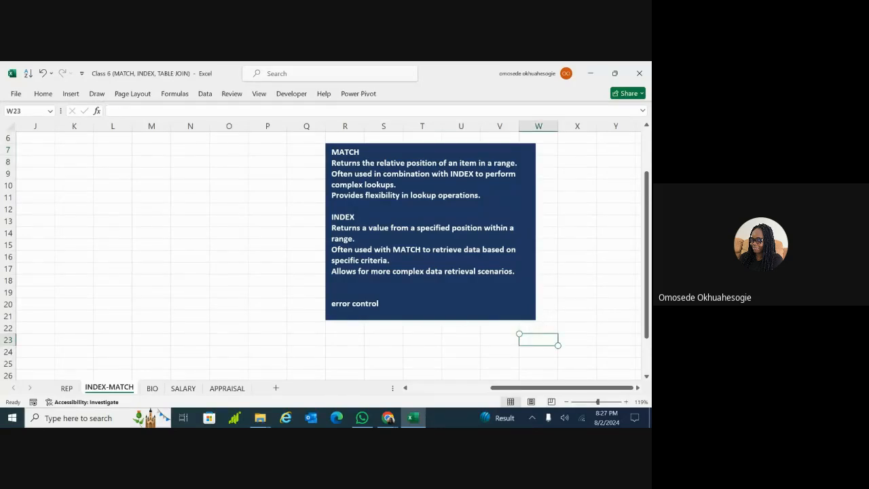
pyautogui.click(539, 363)
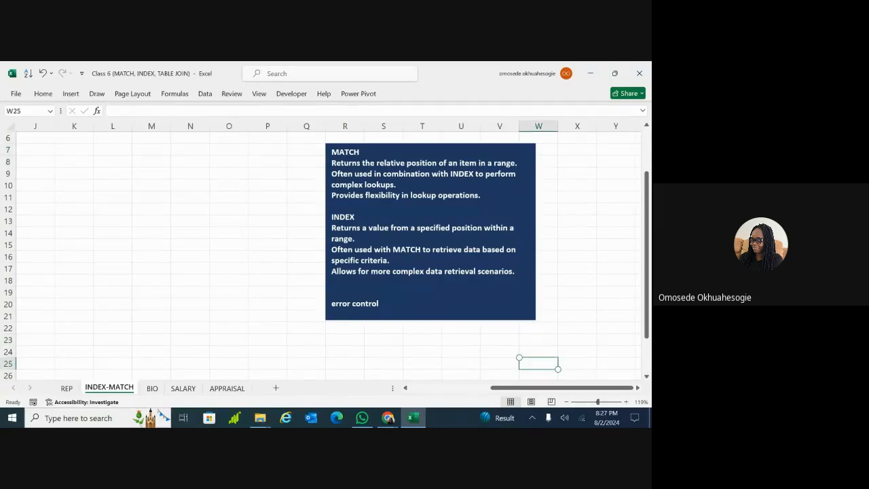
pyautogui.hscroll(-9, 326, 252)
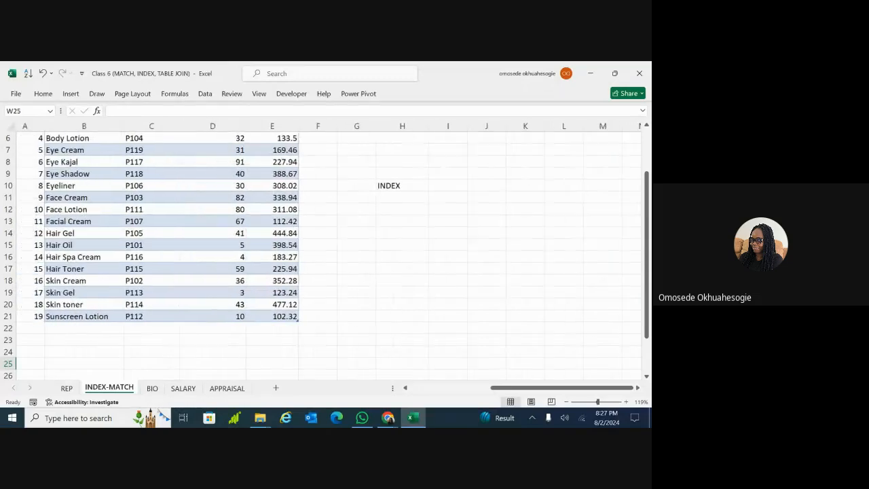
pyautogui.hscroll(-1, 326, 252)
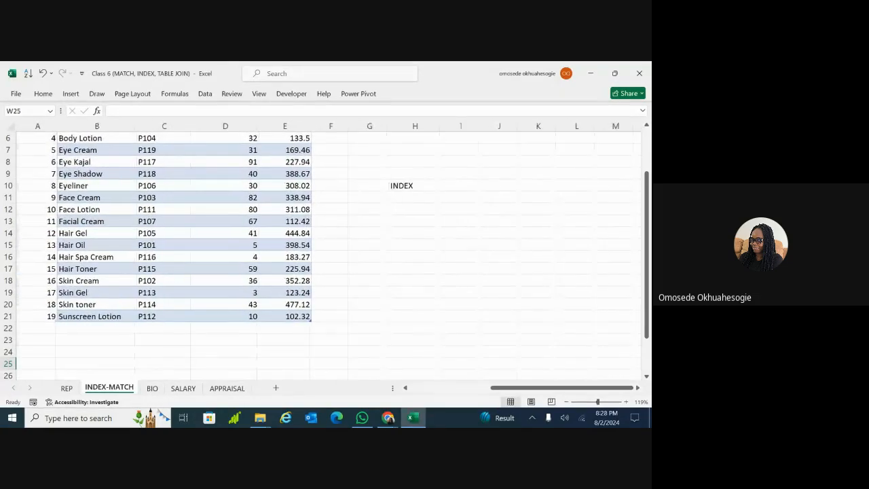
pyautogui.hscroll(1, 551, 274)
pyautogui.hscroll(-1, 552, 274)
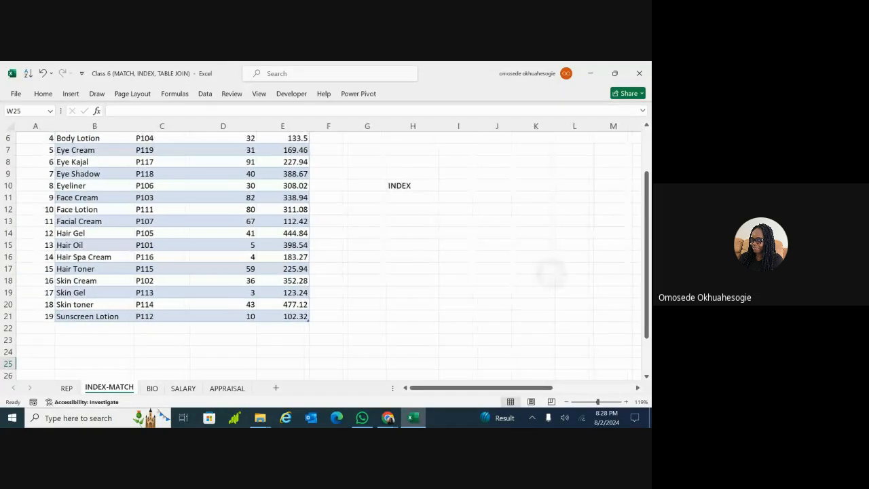
pyautogui.scroll(2, 552, 273)
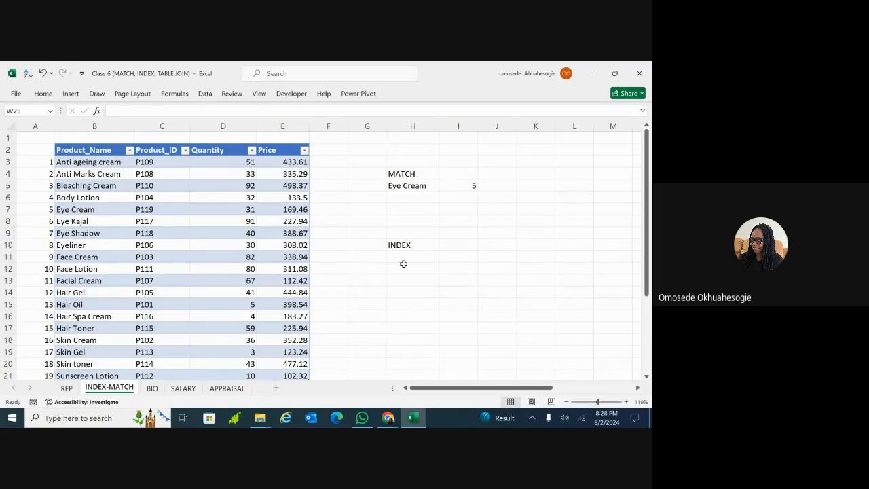
pyautogui.click(427, 270)
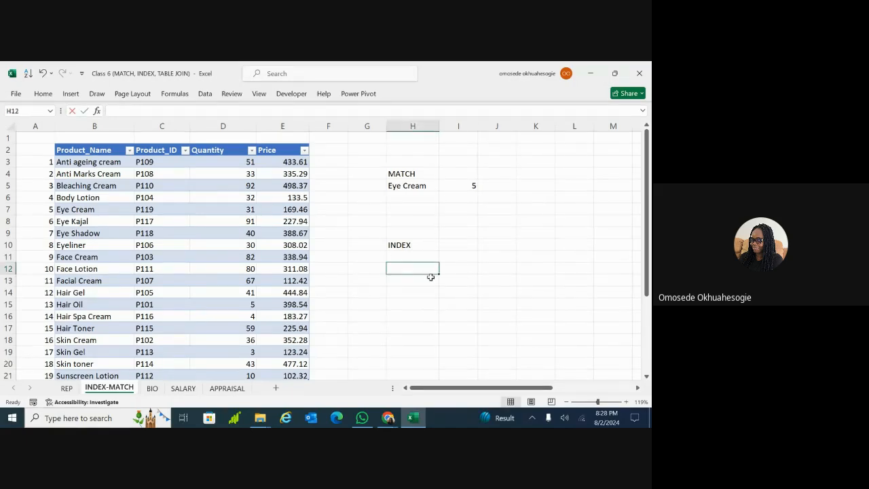
pyautogui.click(459, 265)
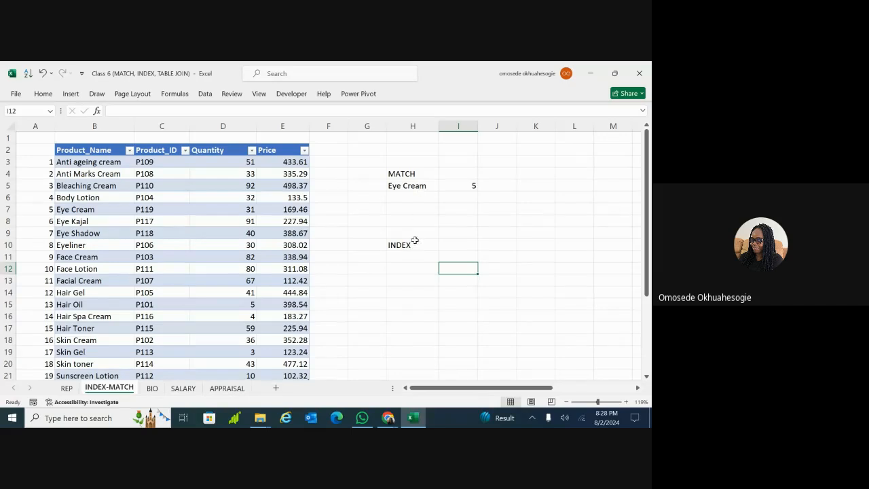
pyautogui.click(413, 205)
pyautogui.doubleClick(413, 205)
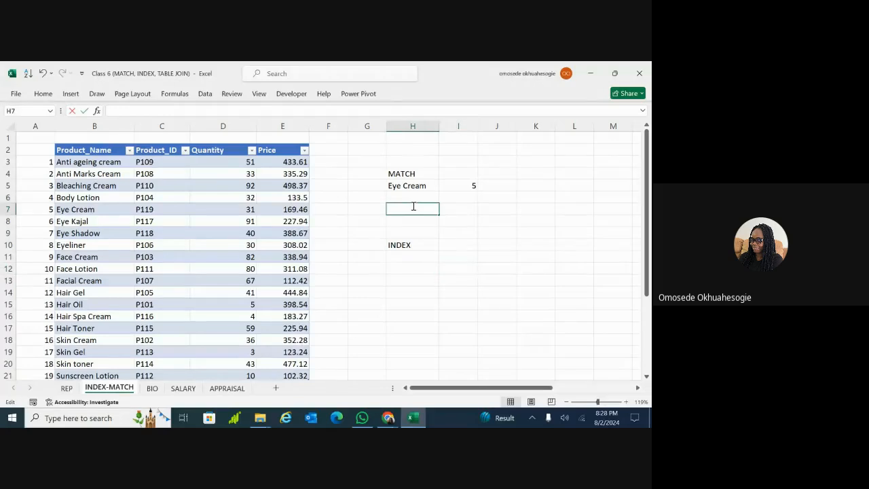
pyautogui.doubleClick(403, 245)
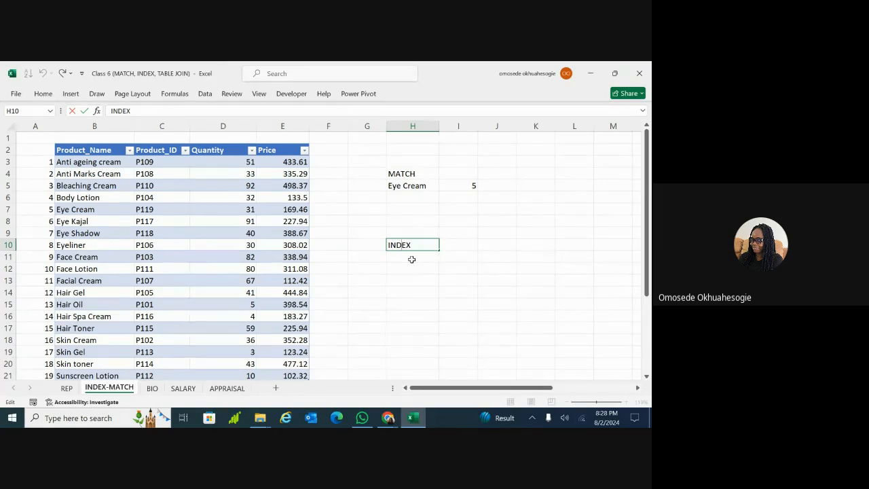
pyautogui.click(411, 256)
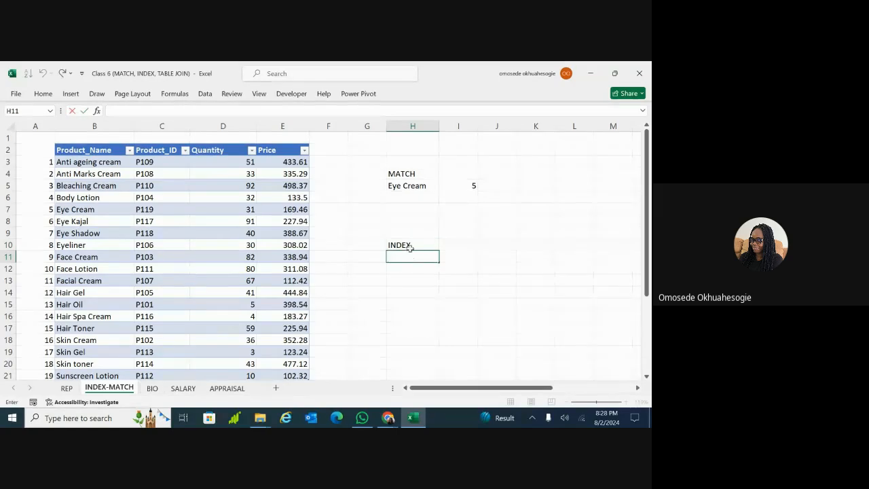
pyautogui.click(410, 247)
pyautogui.click(410, 258)
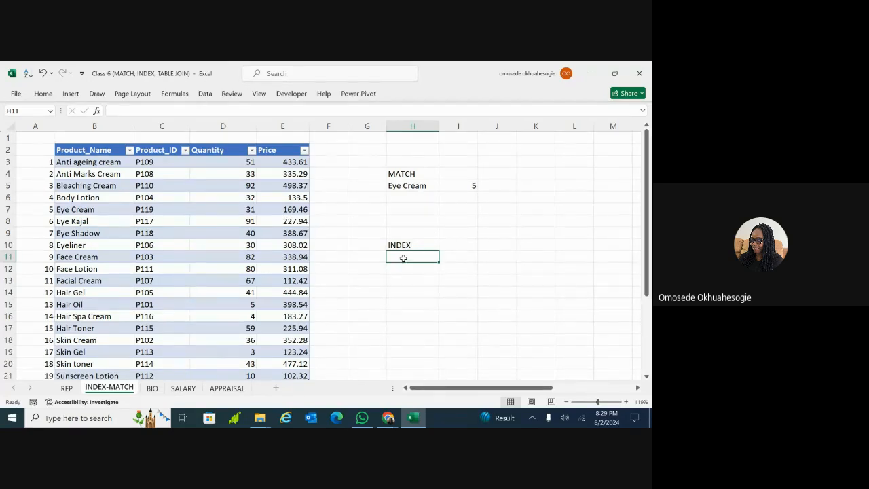
pyautogui.click(410, 186)
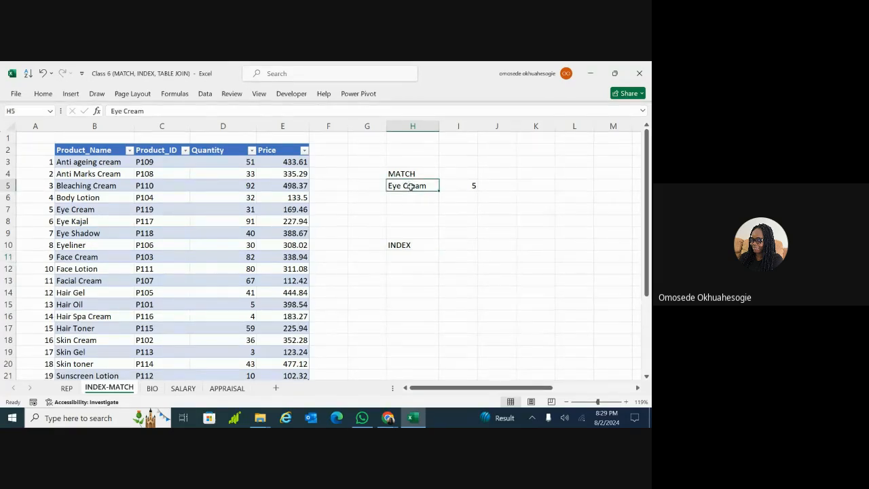
pyautogui.doubleClick(401, 257)
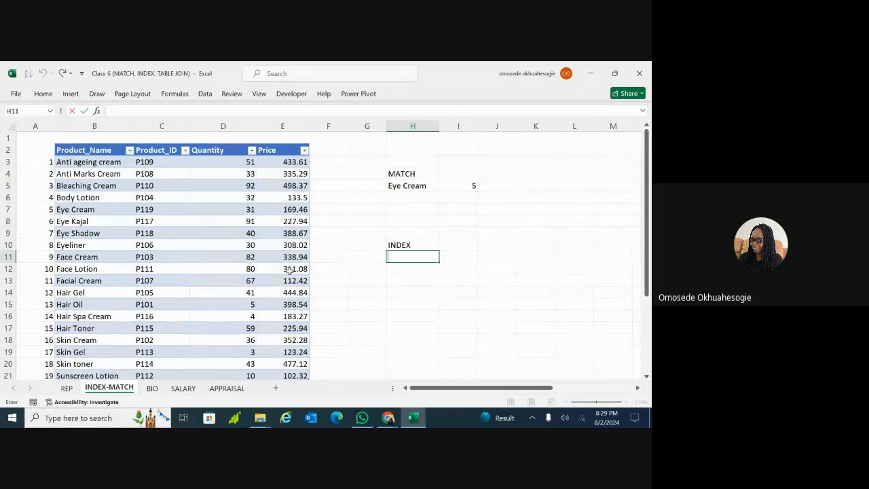
pyautogui.click(106, 269)
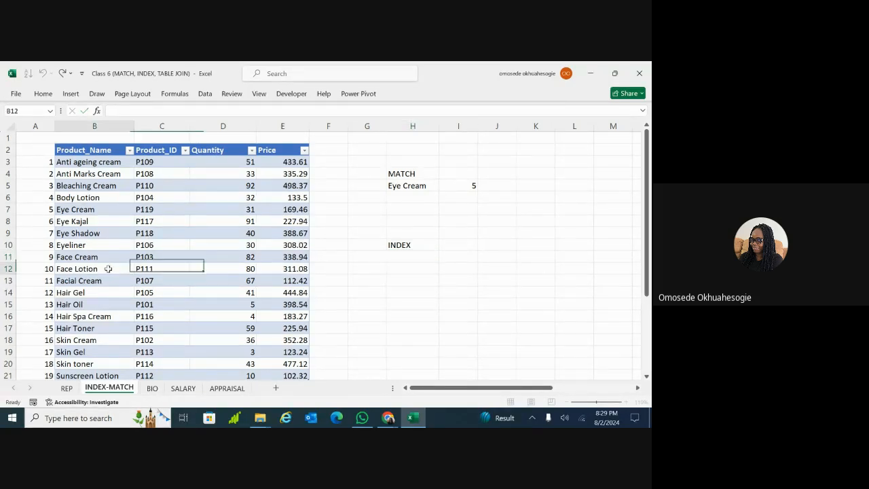
pyautogui.moveTo(295, 265); pyautogui.dragTo(296, 259)
pyautogui.click(295, 260)
pyautogui.click(293, 269)
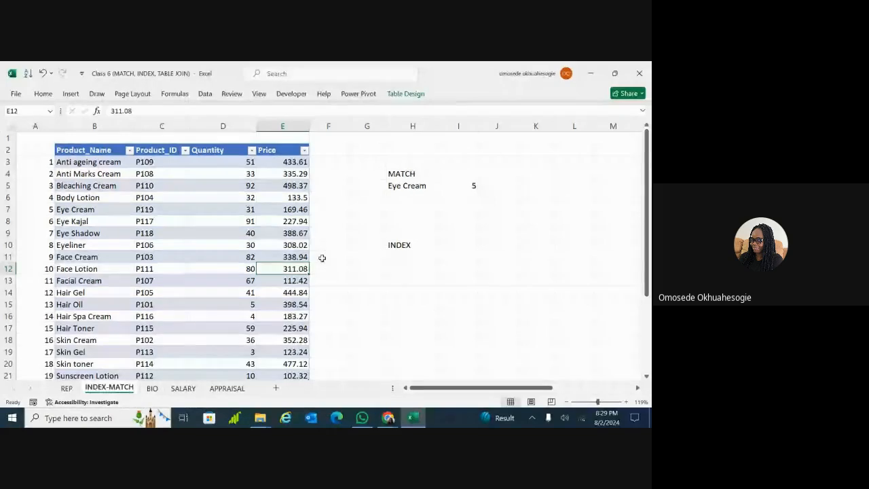
pyautogui.click(412, 256)
pyautogui.doubleClick(412, 256)
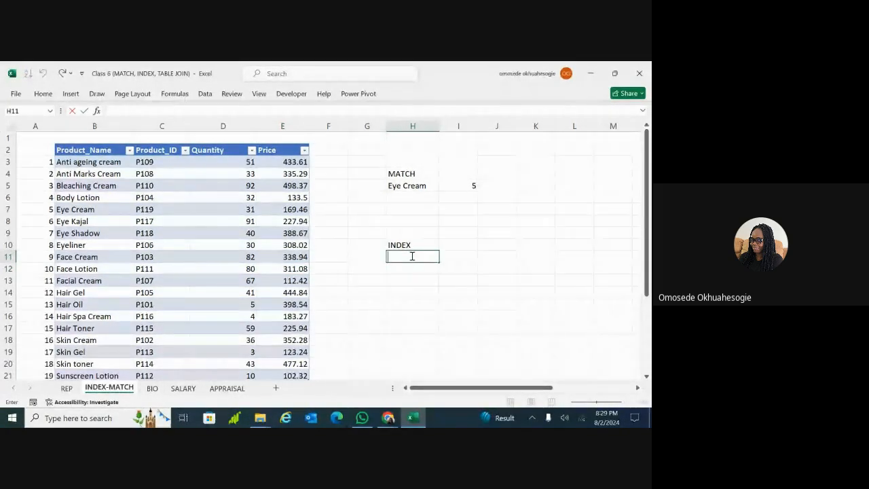
# Enter Face Lotion in H11 and begin an =index formula in I11
pyautogui.write('Face')
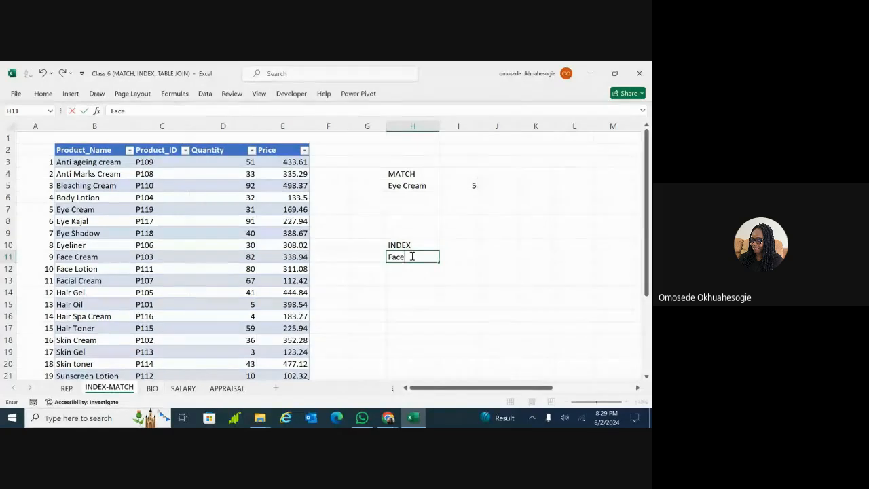
pyautogui.write(' Lotion')
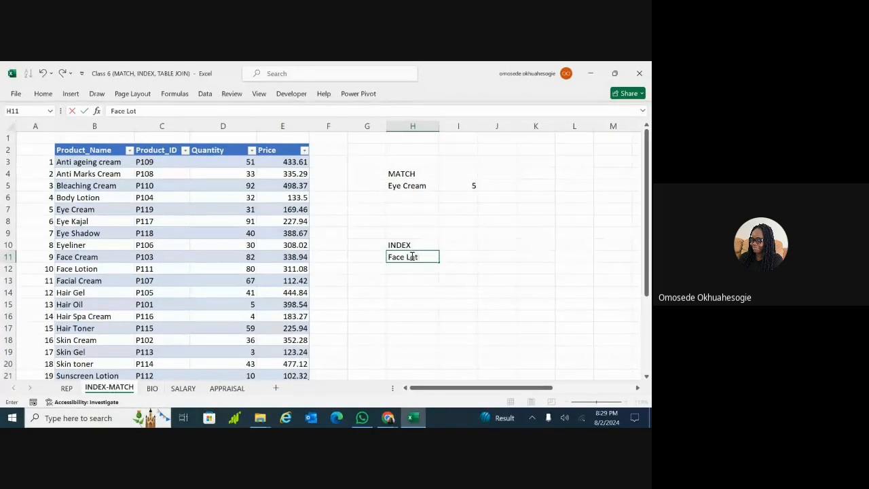
pyautogui.click(453, 257)
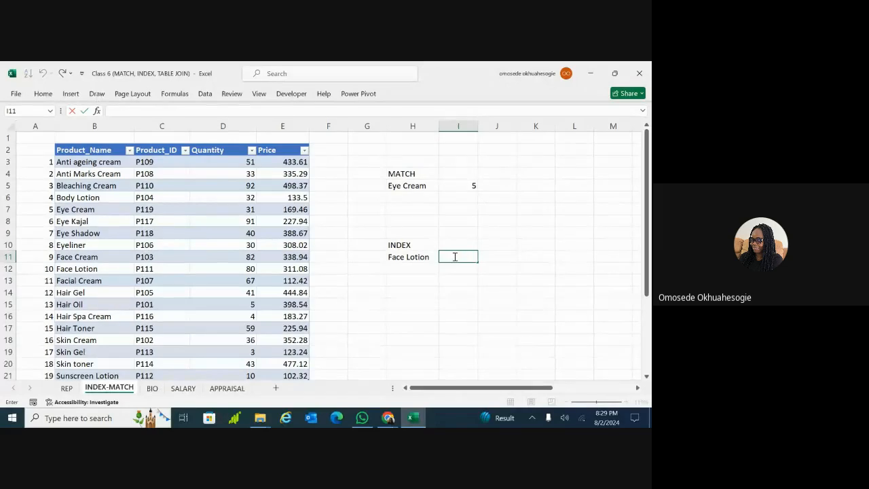
pyautogui.write('=in')
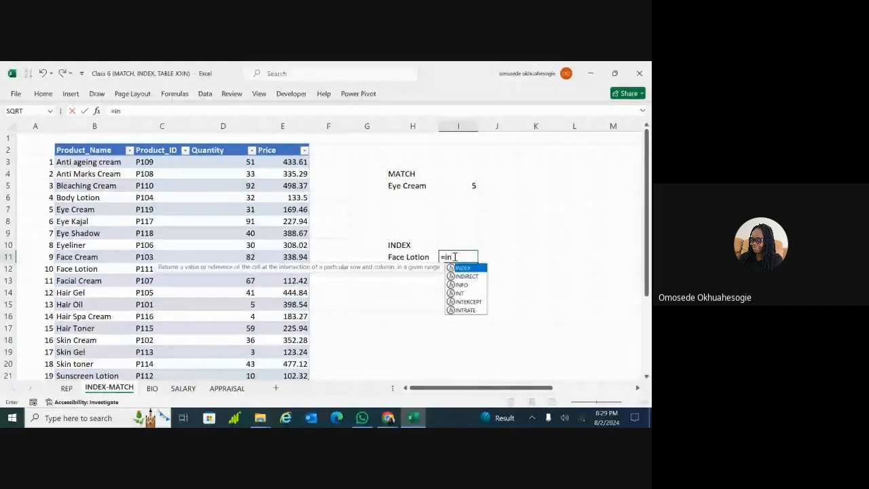
pyautogui.write('dex')
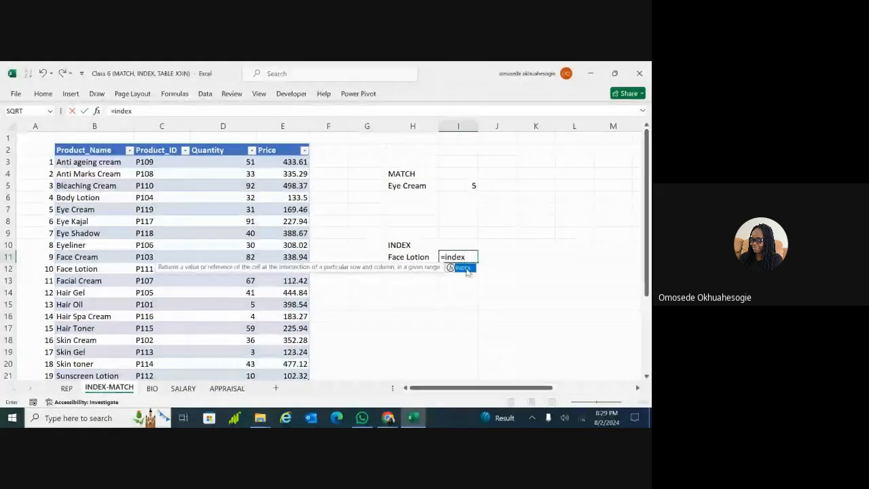
# Build =INDEX(Beauty, 10, 4) in I11 so it shows Face Lotion's price 311.08
pyautogui.doubleClick(464, 269)
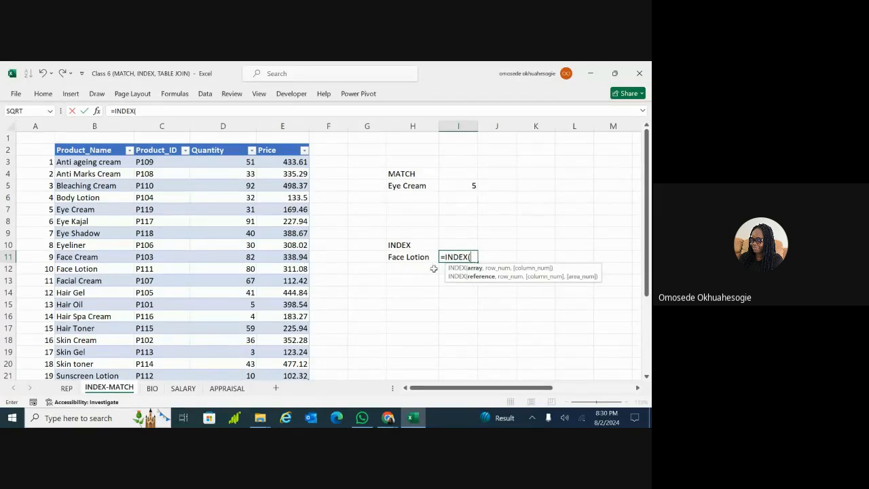
pyautogui.write('b')
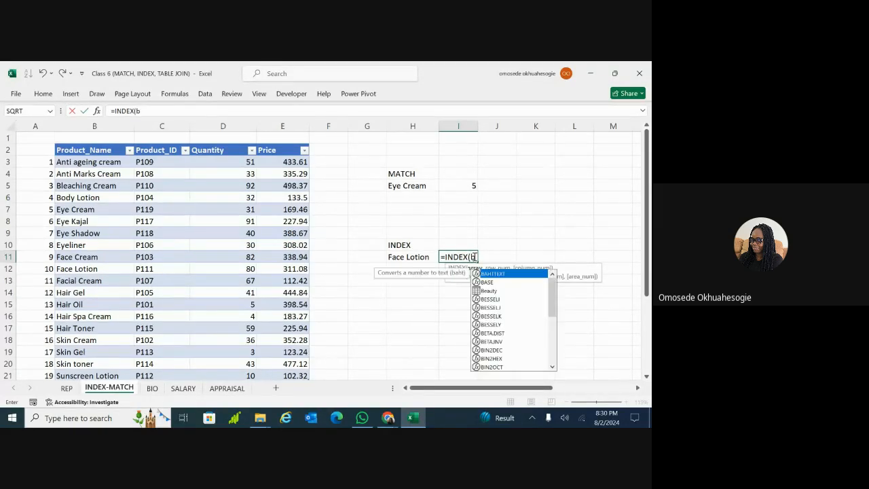
pyautogui.write('eauty')
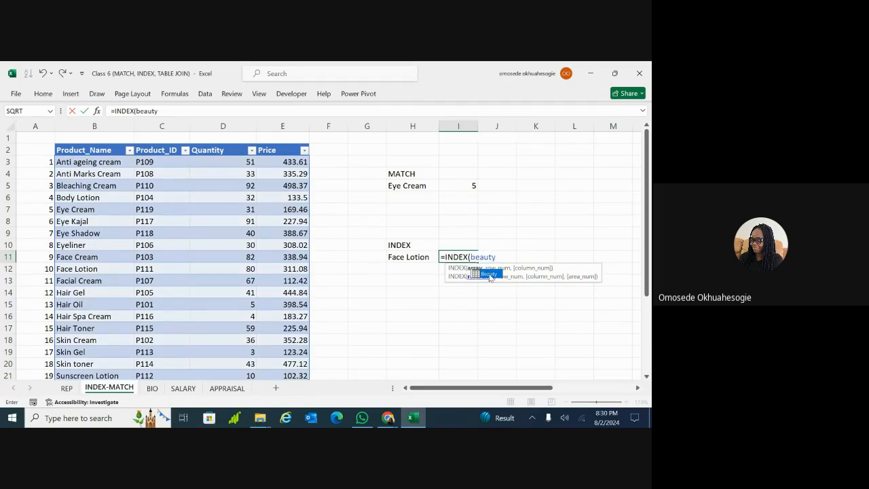
pyautogui.doubleClick(497, 275)
pyautogui.write(',')
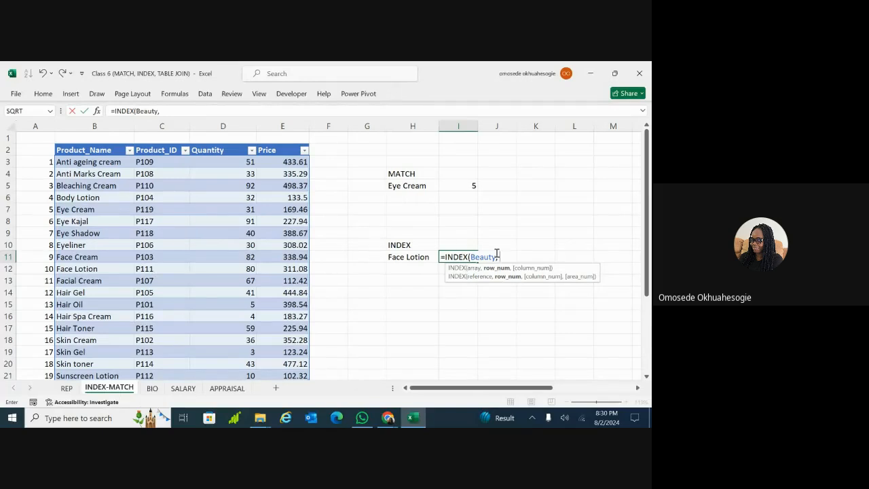
pyautogui.write('0, 4')
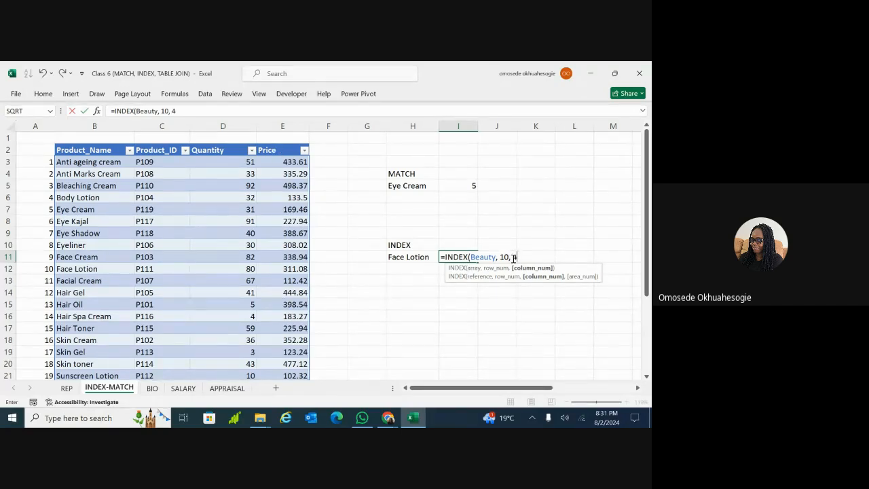
pyautogui.write(')')
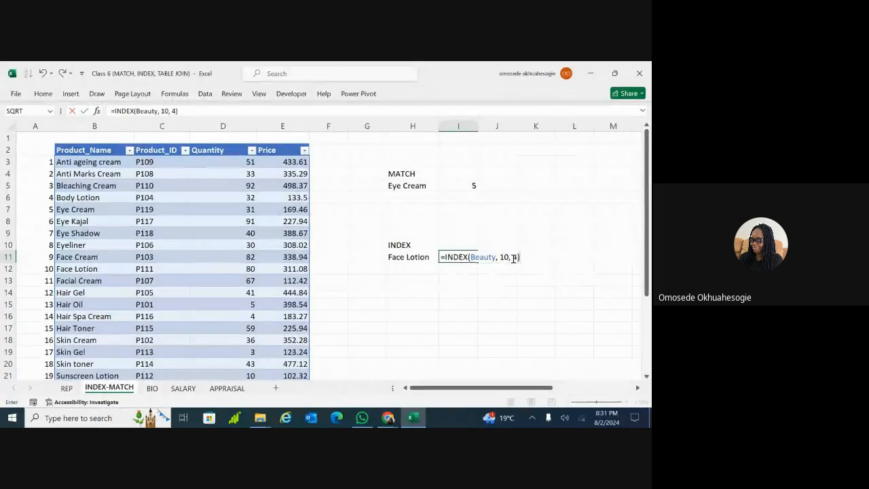
pyautogui.hotkey('ctrl', 'Return')
pyautogui.press('Return')
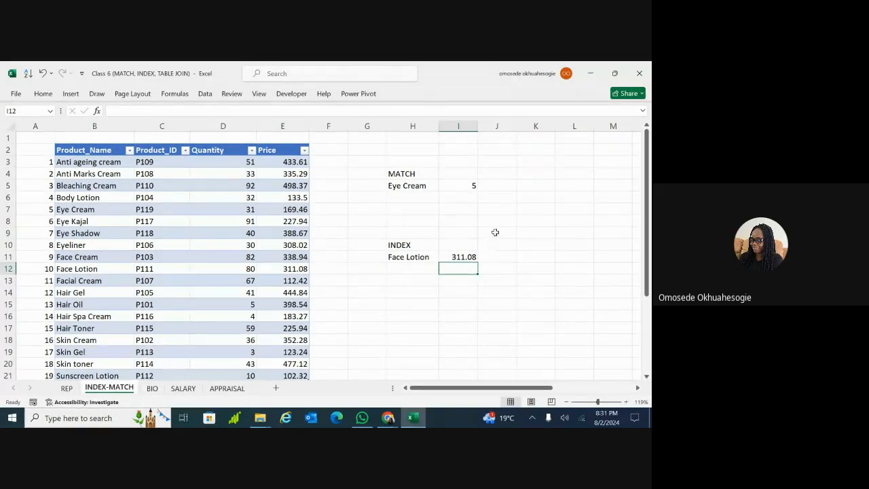
# Select I11 and open its =INDEX(Beauty, 10, 4) formula in edit mode
pyautogui.click(462, 256)
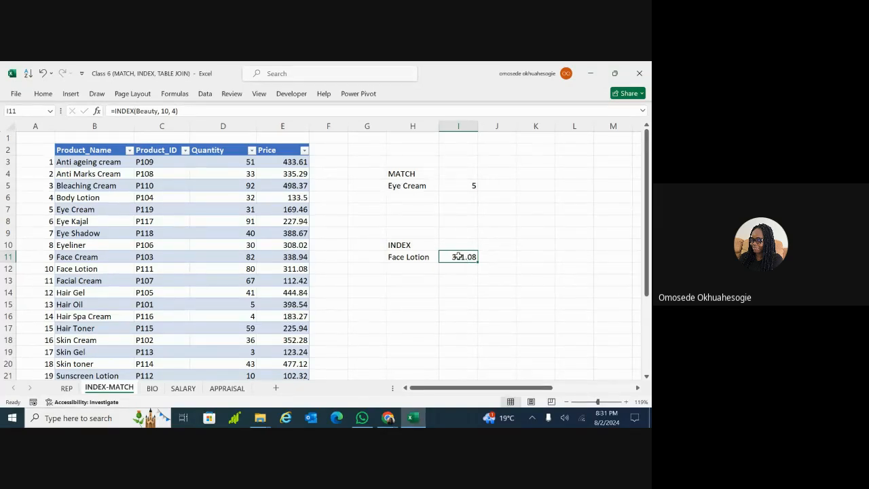
pyautogui.doubleClick(458, 257)
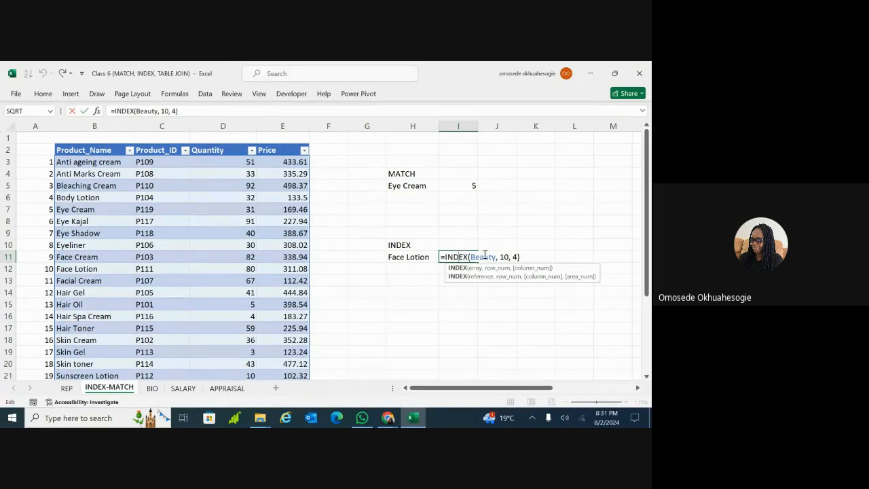
# Erase I11's formula back to = and re-insert INDEX with the Beauty table as array
pyautogui.click(520, 257)
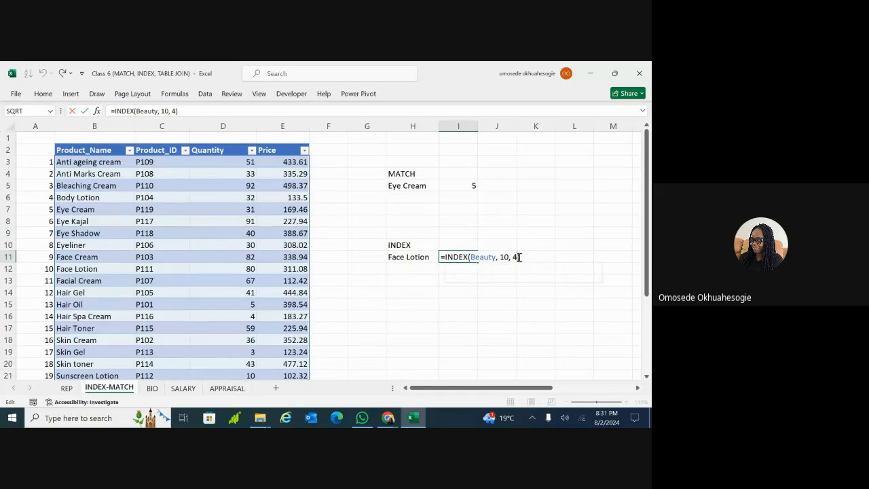
pyautogui.press('BackSpace')
pyautogui.press('BackSpace')
pyautogui.press('BackSpace')
pyautogui.press('BackSpace')
pyautogui.press('BackSpace')
pyautogui.press('BackSpace')
pyautogui.press('BackSpace')
pyautogui.press('BackSpace')
pyautogui.press('BackSpace')
pyautogui.press('BackSpace')
pyautogui.press('BackSpace')
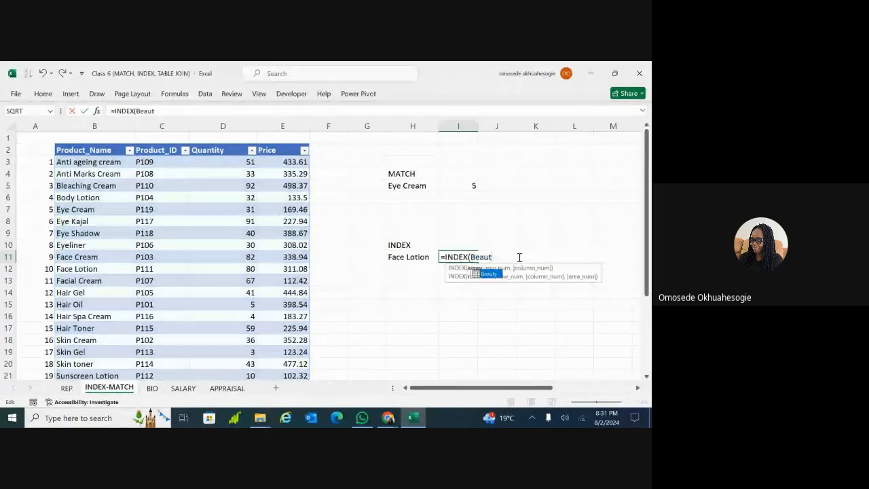
pyautogui.press('BackSpace')
pyautogui.press('BackSpace')
pyautogui.press('BackSpace')
pyautogui.press('BackSpace')
pyautogui.press('BackSpace')
pyautogui.press('BackSpace')
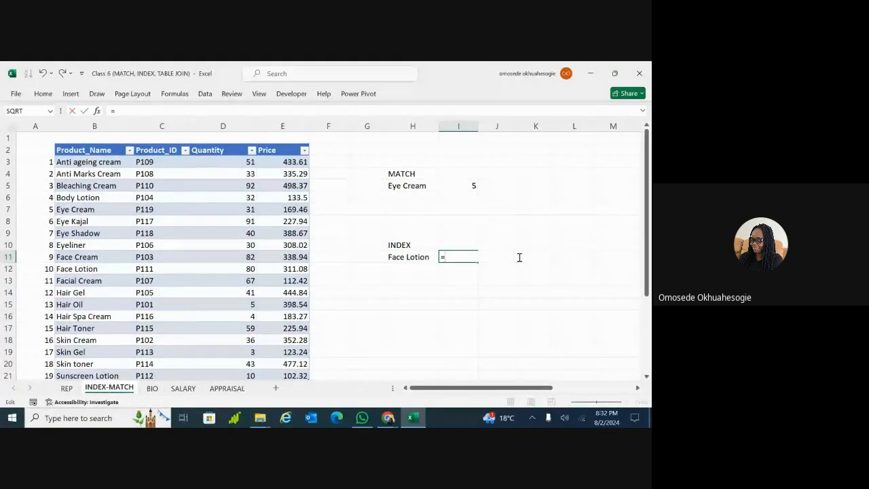
pyautogui.write('index')
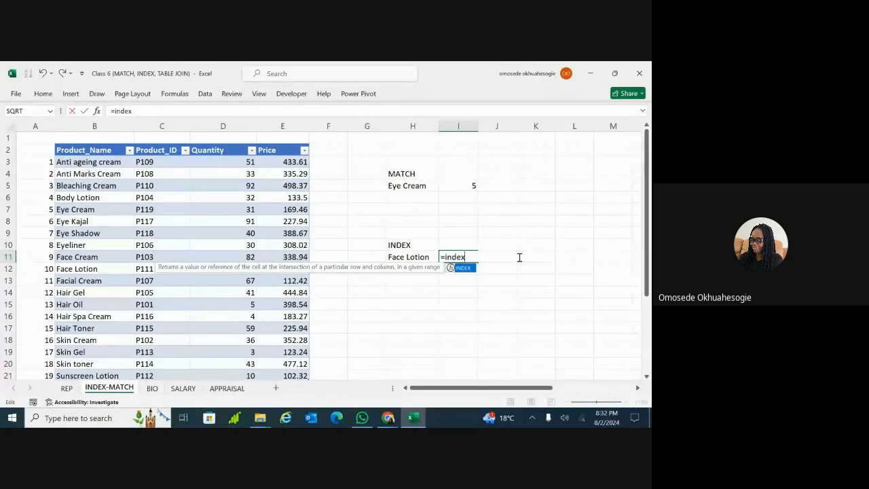
pyautogui.doubleClick(463, 268)
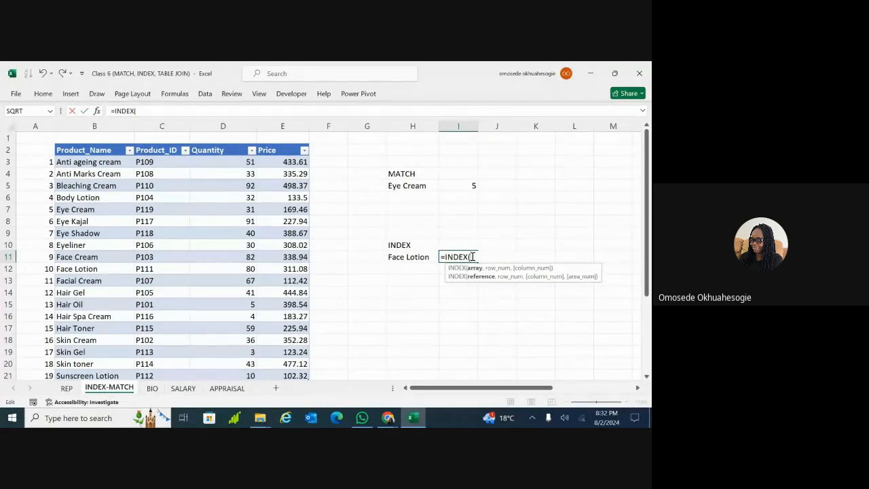
pyautogui.write('Be')
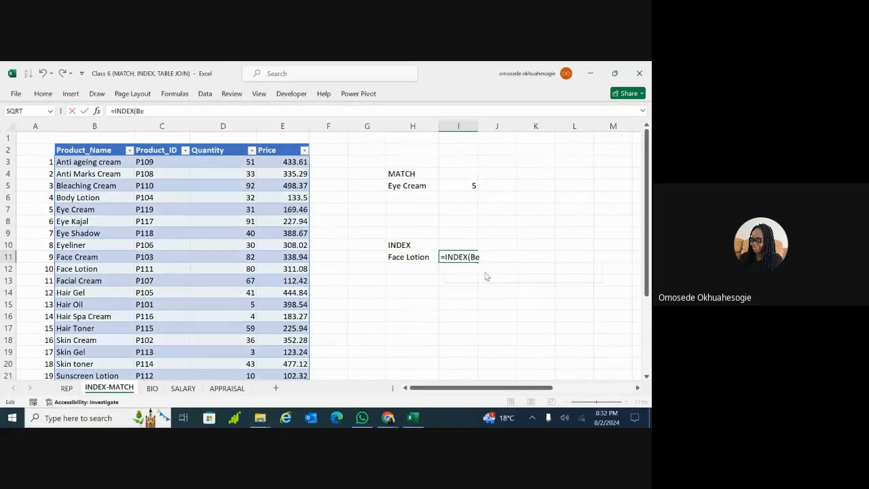
pyautogui.doubleClick(487, 275)
pyautogui.write(',')
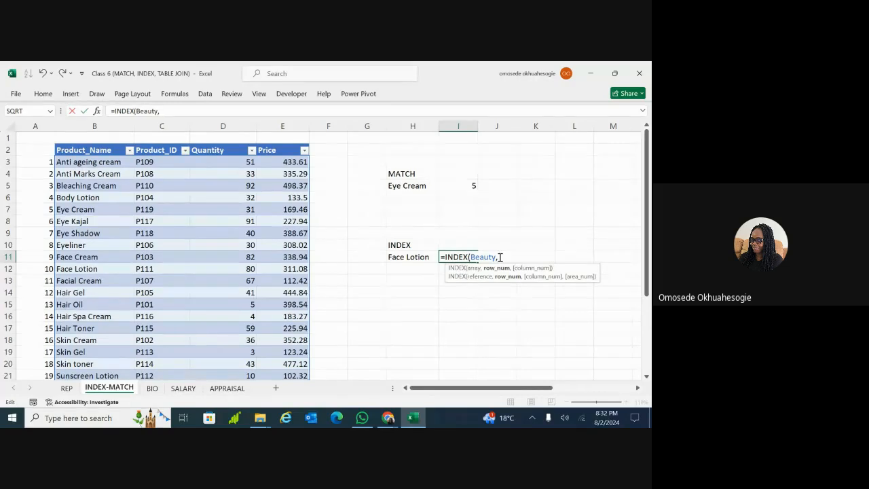
# Supply row 10 and column 4 to finish the formula, showing 311.08 again
pyautogui.moveTo(349, 295); pyautogui.dragTo(297, 273)
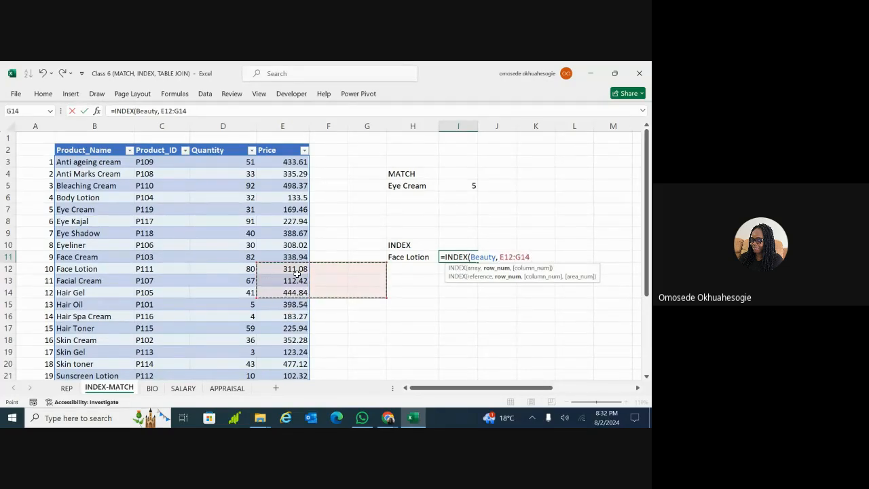
pyautogui.click(332, 257)
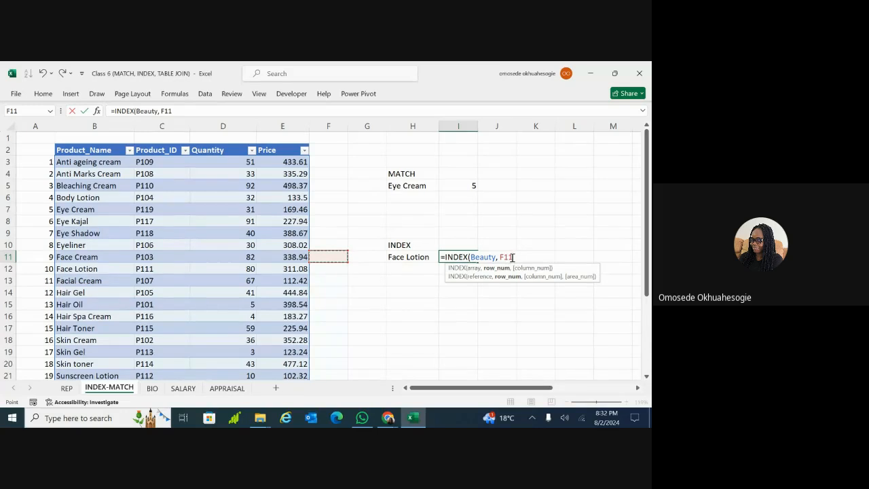
pyautogui.press('BackSpace')
pyautogui.press('BackSpace')
pyautogui.write('10')
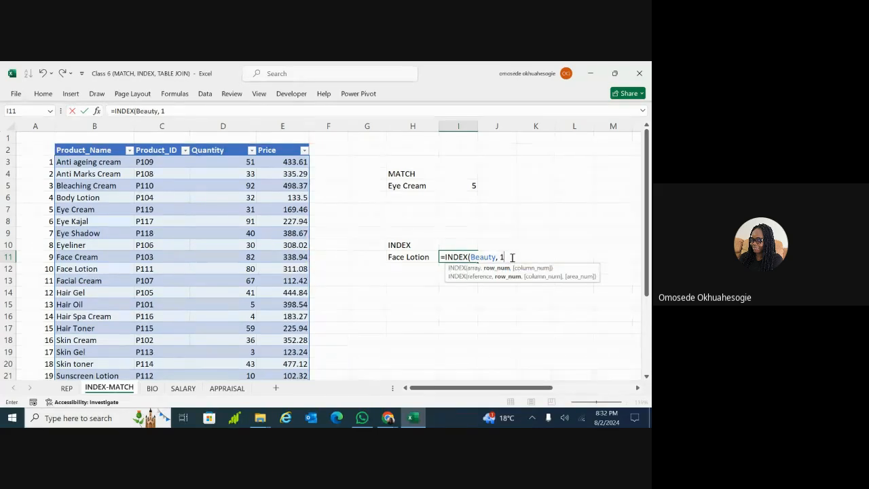
pyautogui.write(',')
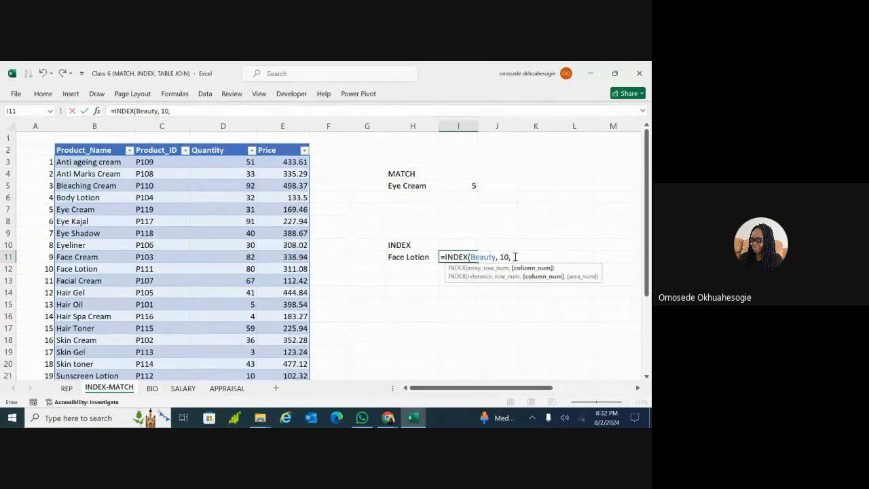
pyautogui.write('4)')
pyautogui.press('Return')
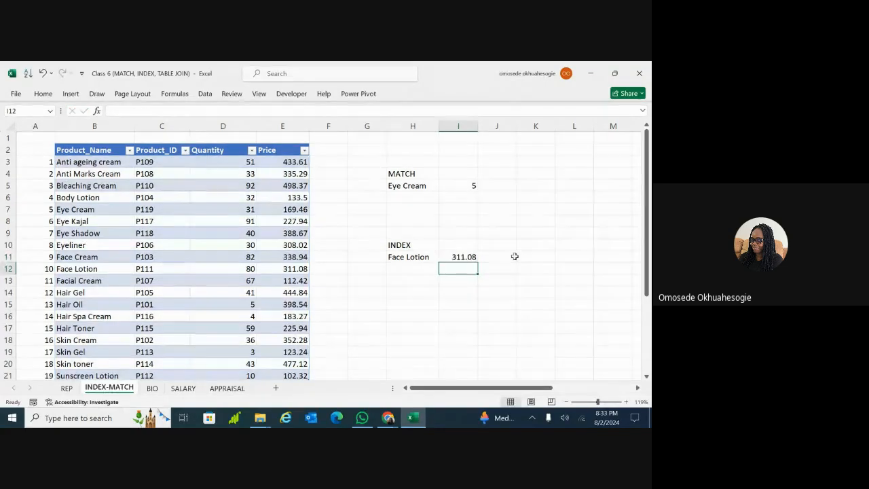
# Change I11's column argument from 4 to 3 so it returns Face Lotion's quantity, 80
pyautogui.click(469, 257)
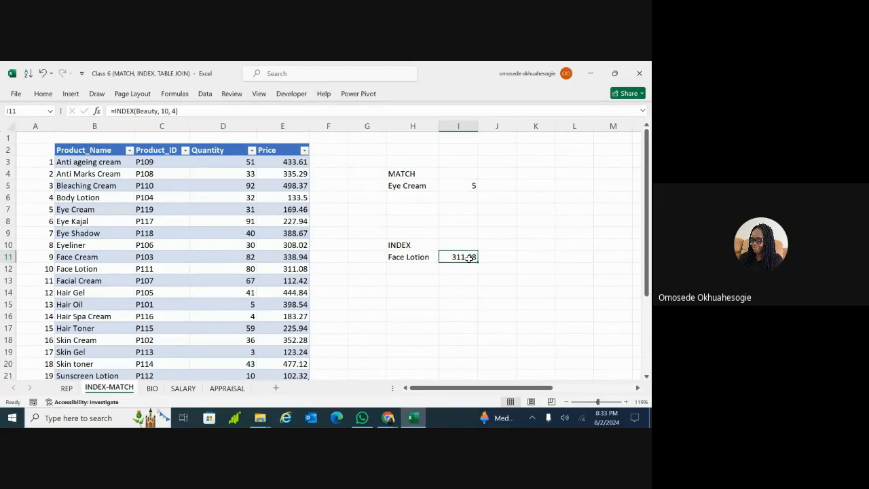
pyautogui.doubleClick(469, 257)
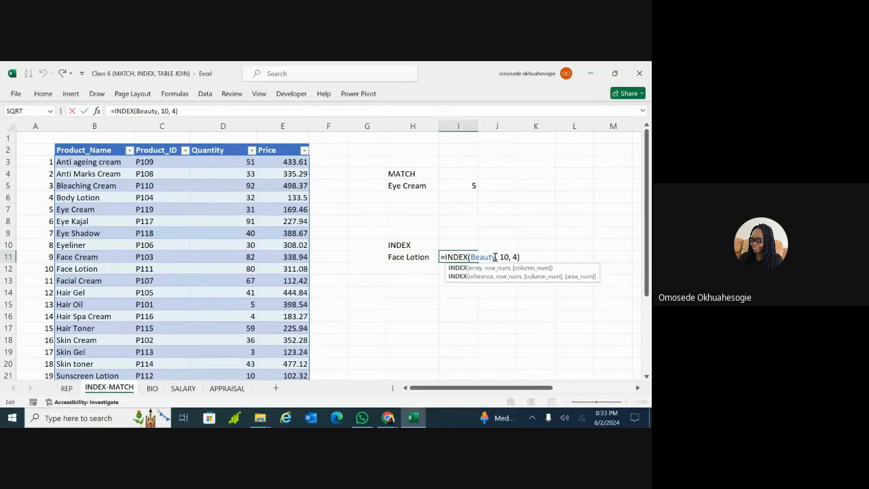
pyautogui.click(485, 256)
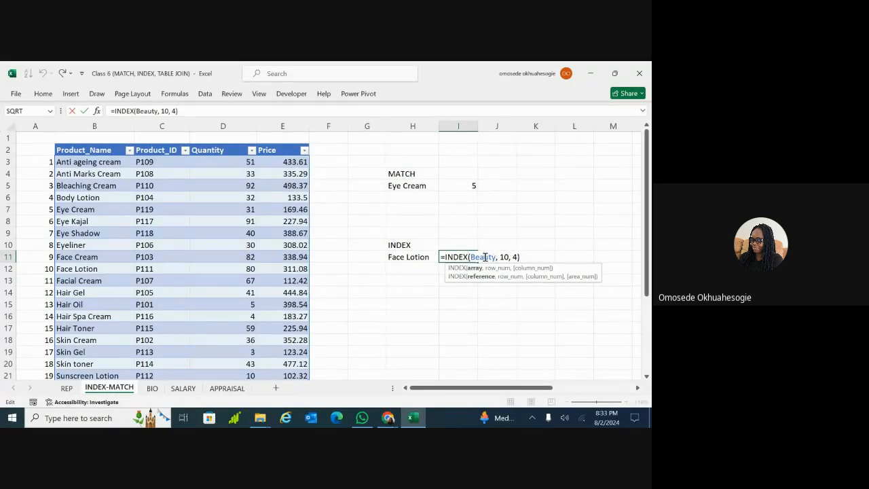
pyautogui.click(507, 257)
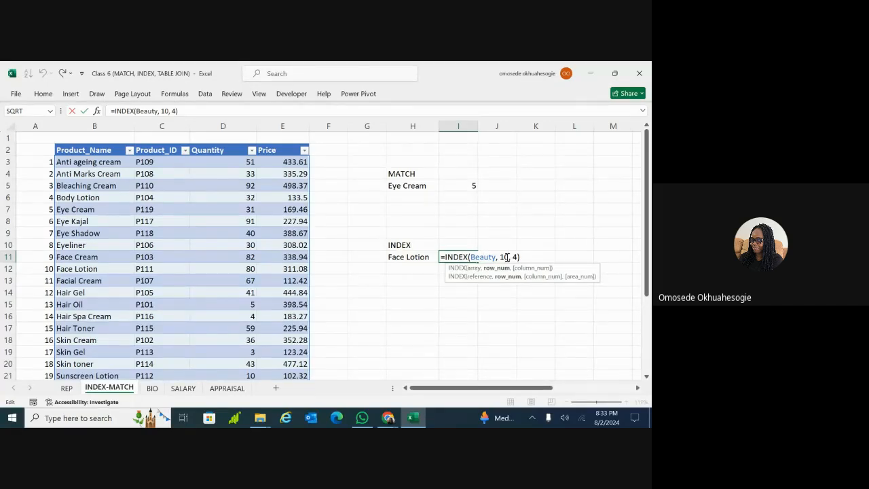
pyautogui.click(517, 257)
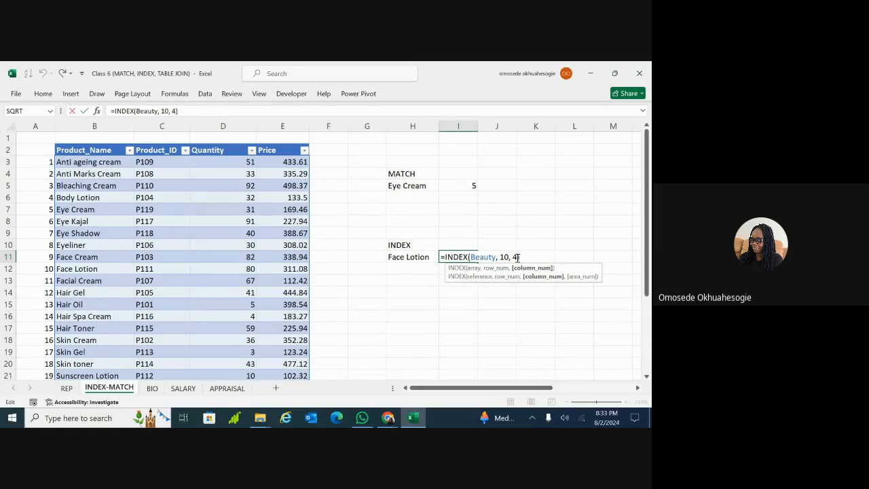
pyautogui.press('BackSpace')
pyautogui.write('3')
pyautogui.press('Return')
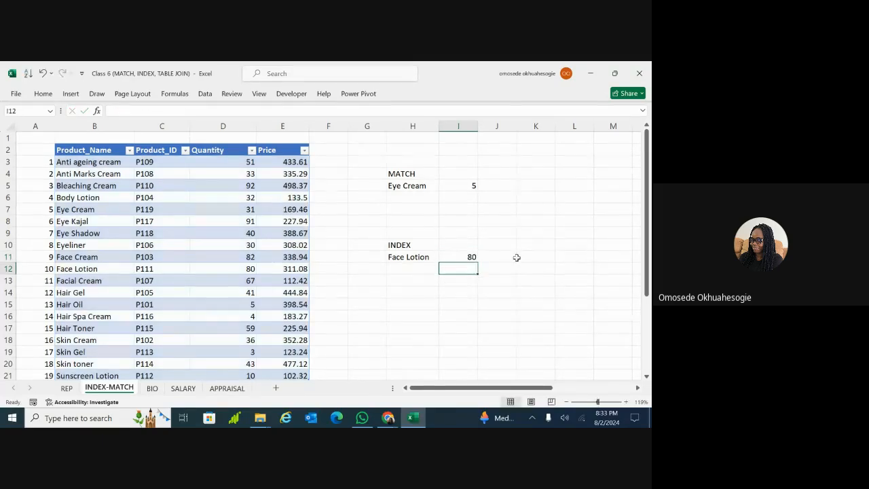
pyautogui.click(469, 257)
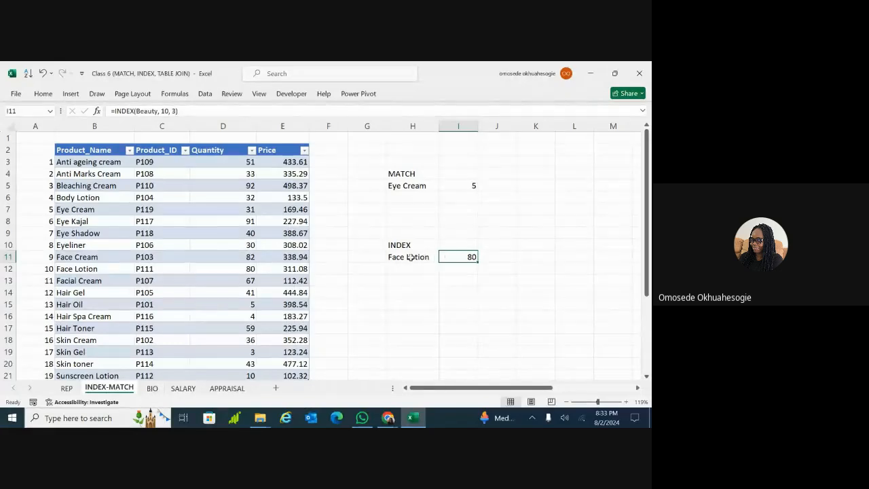
# Replace the Face Lotion label in H11 with Hair Toner
pyautogui.doubleClick(430, 257)
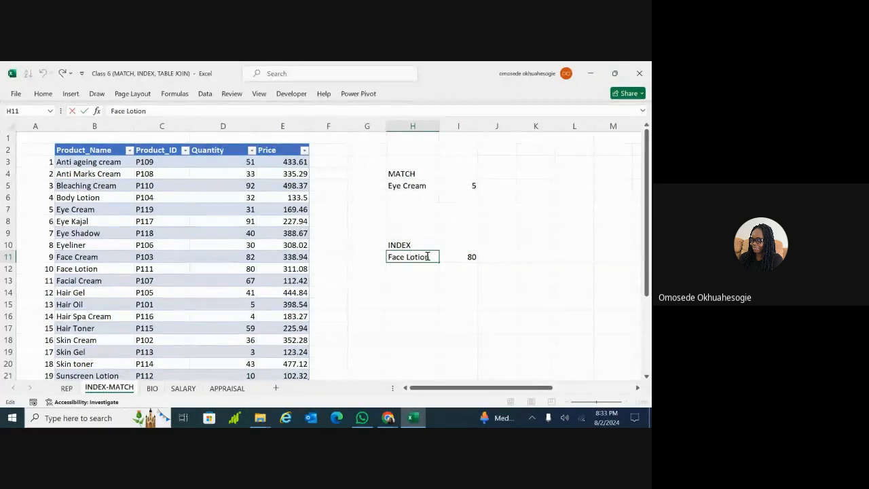
pyautogui.press('BackSpace')
pyautogui.press('BackSpace')
pyautogui.press('BackSpace')
pyautogui.press('BackSpace')
pyautogui.press('BackSpace')
pyautogui.press('BackSpace')
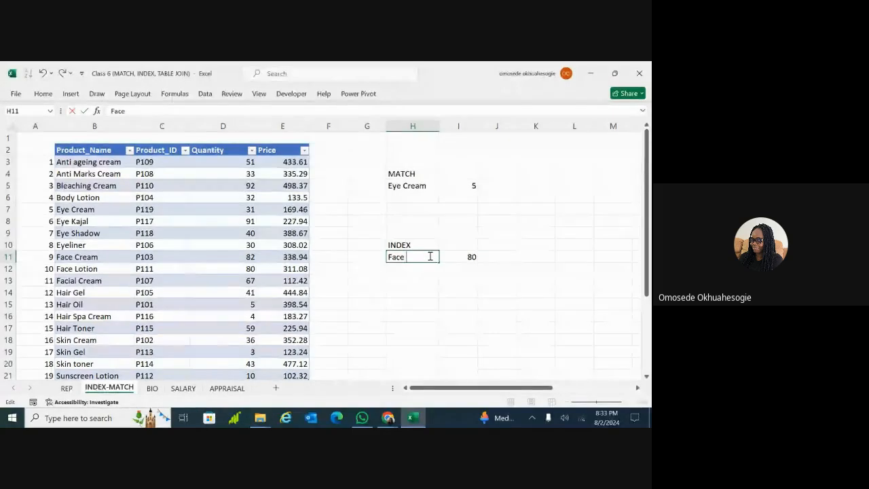
pyautogui.write('H')
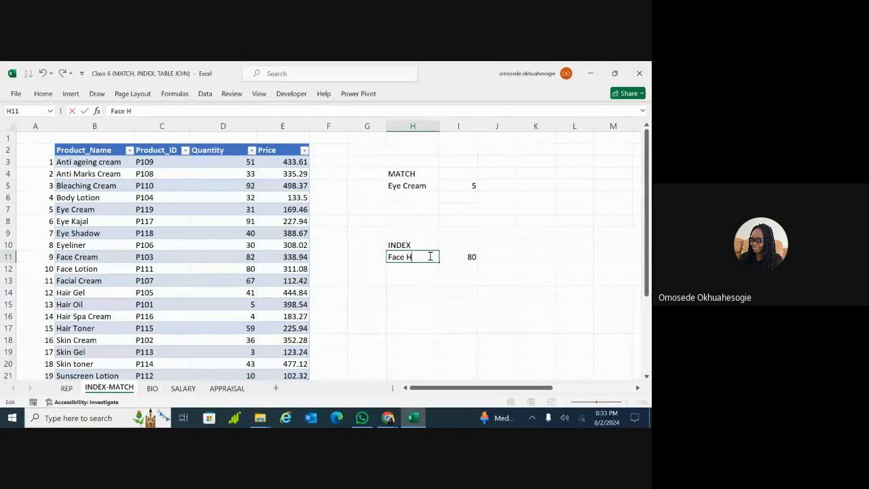
pyautogui.press('BackSpace')
pyautogui.press('BackSpace')
pyautogui.press('BackSpace')
pyautogui.press('BackSpace')
pyautogui.write('ir Toner')
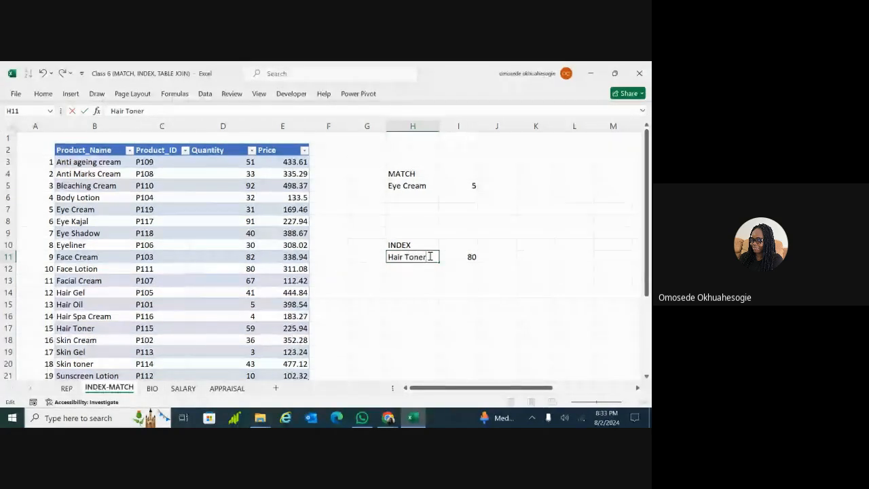
pyautogui.press('Return')
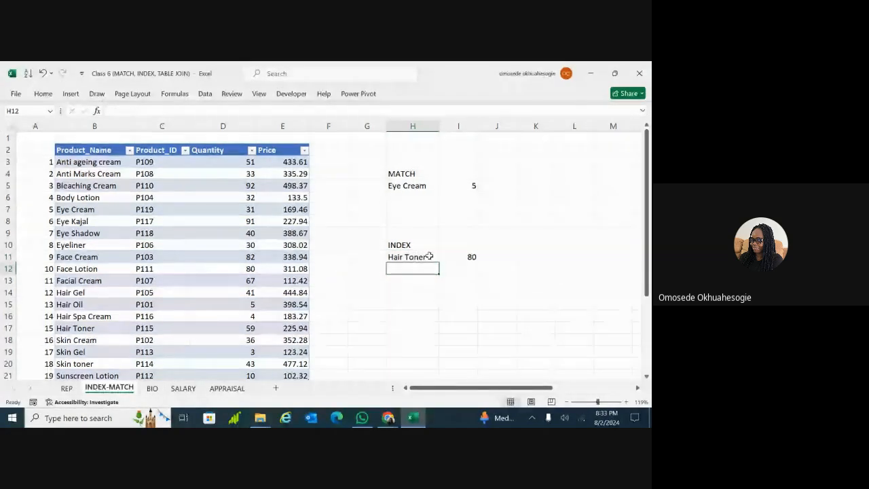
# Check I11's formula and correct the spelling of the Hair Toner label in H11
pyautogui.click(426, 258)
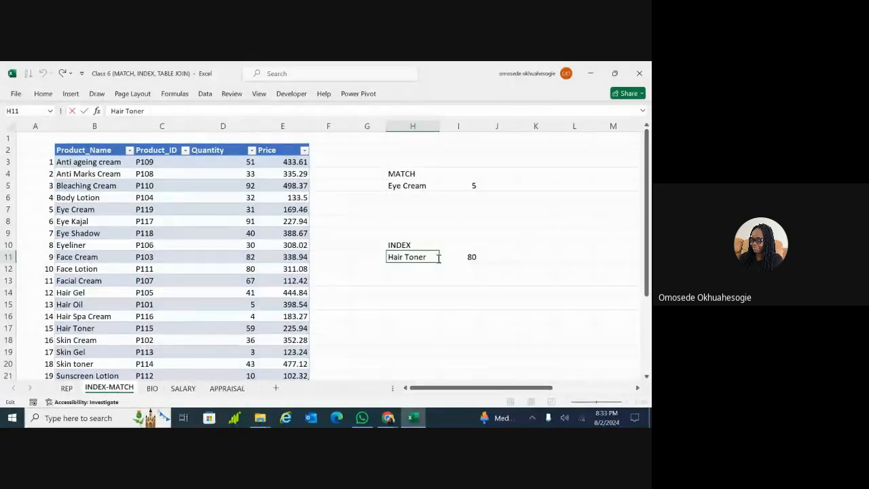
pyautogui.click(460, 259)
pyautogui.click(423, 258)
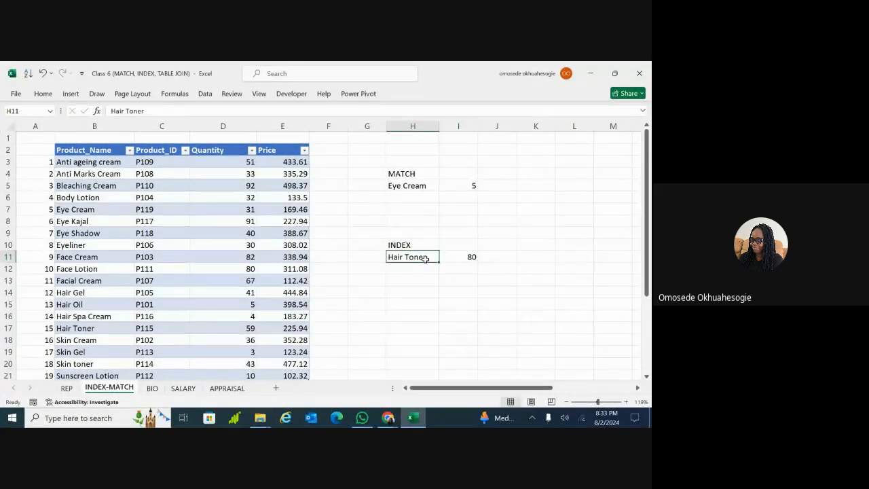
pyautogui.doubleClick(429, 259)
pyautogui.press('Return')
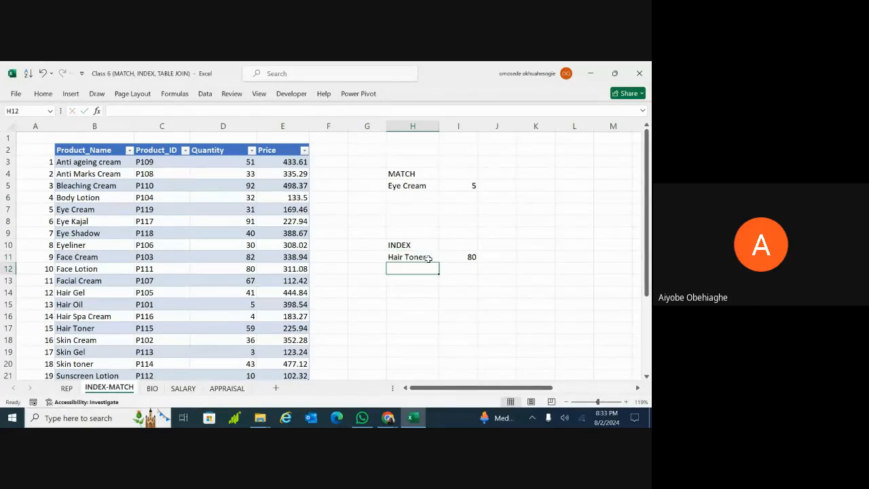
pyautogui.click(442, 256)
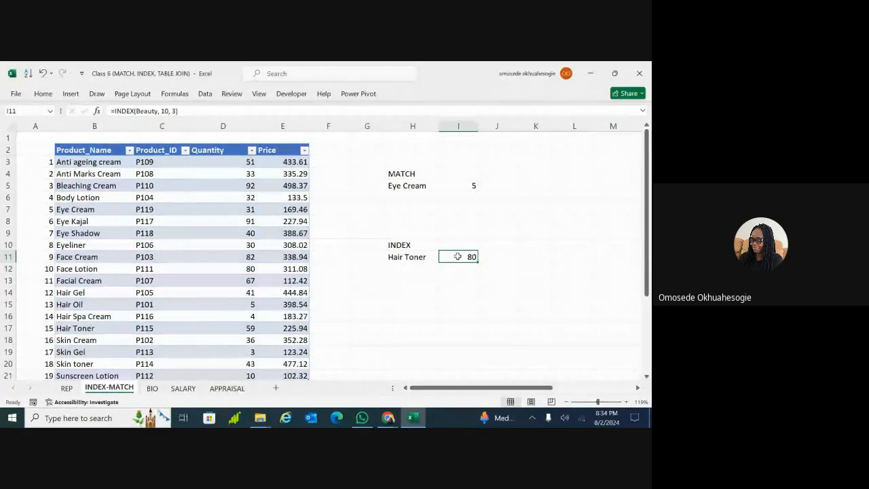
pyautogui.click(424, 256)
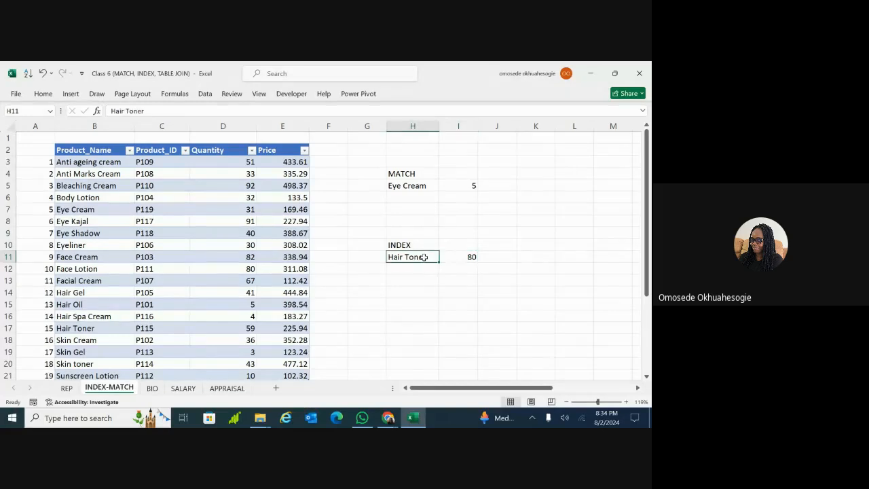
pyautogui.doubleClick(425, 256)
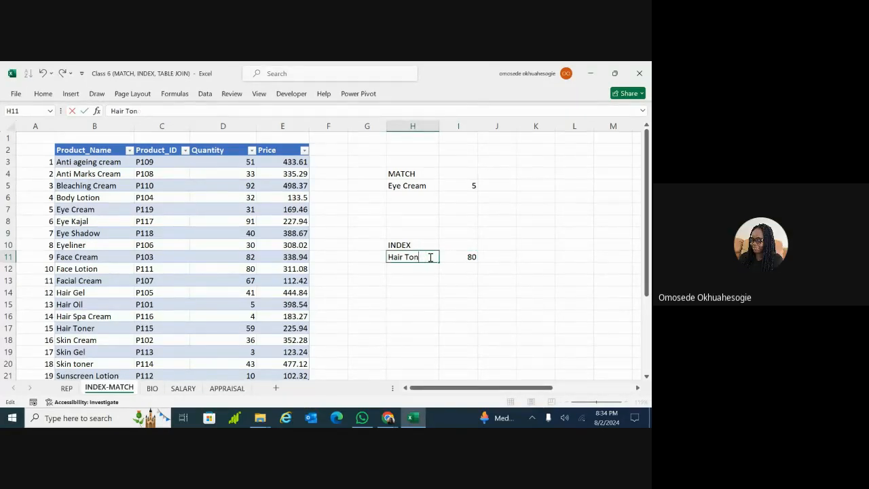
pyautogui.write('er')
pyautogui.click(461, 257)
# Change I11 to =INDEX(Beauty,15,4) with row 15 and column 4, returning 225.94
pyautogui.doubleClick(462, 257)
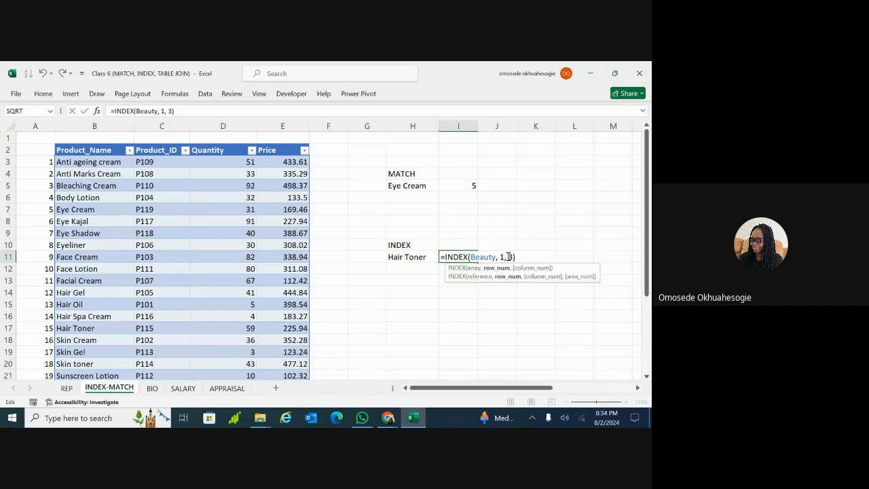
pyautogui.write('5')
pyautogui.press('Return')
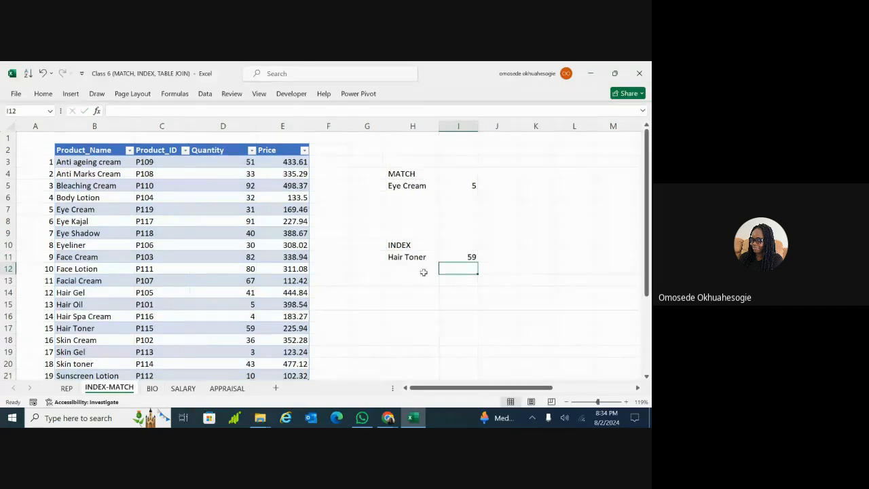
pyautogui.click(455, 257)
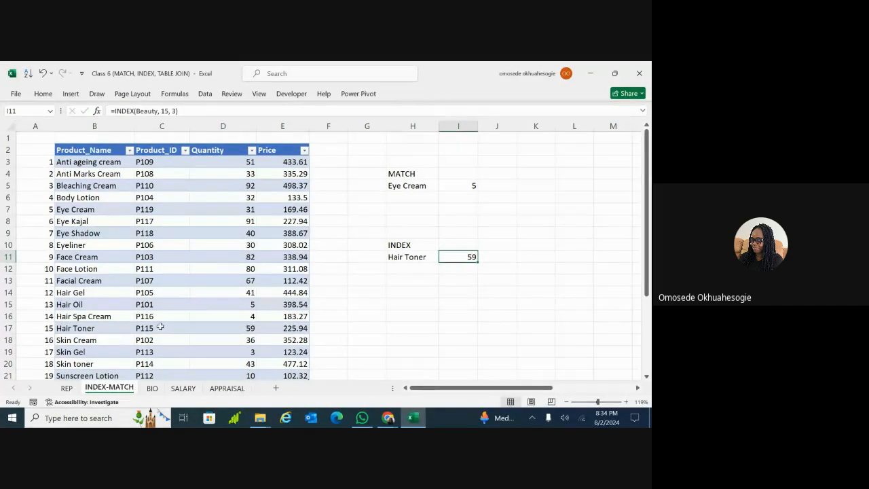
pyautogui.doubleClick(467, 256)
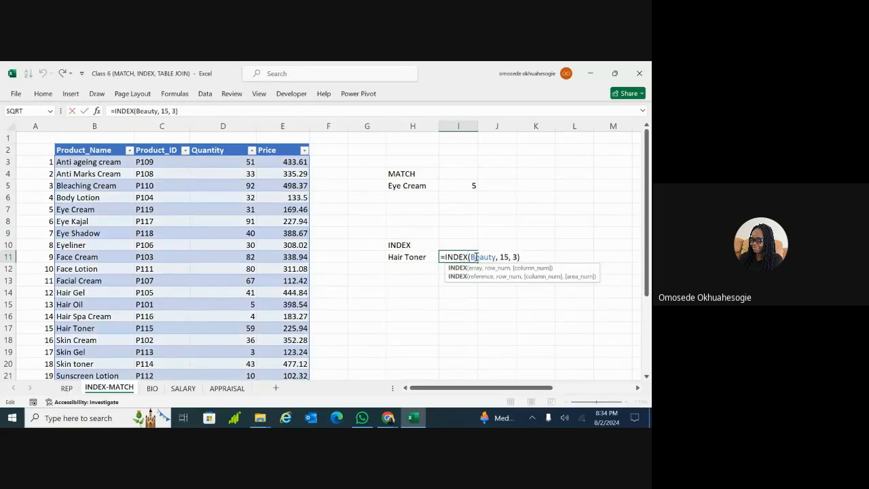
pyautogui.click(516, 257)
pyautogui.press('BackSpace')
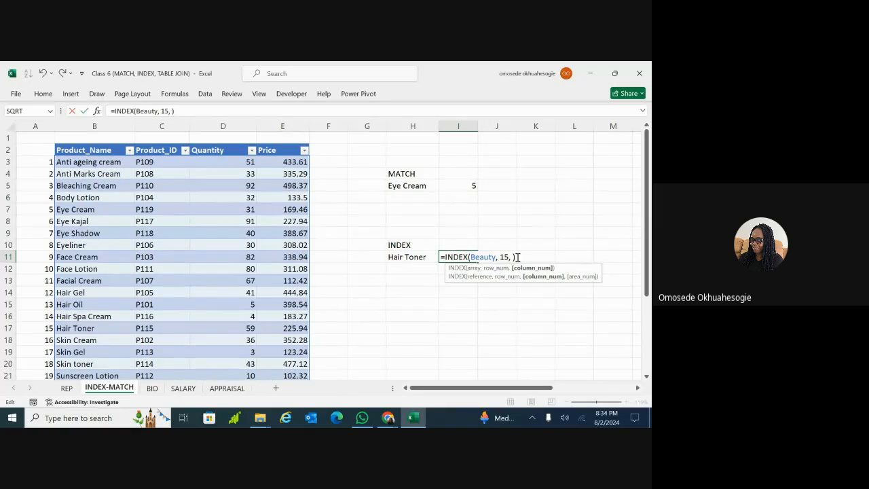
pyautogui.write('4')
pyautogui.press('Return')
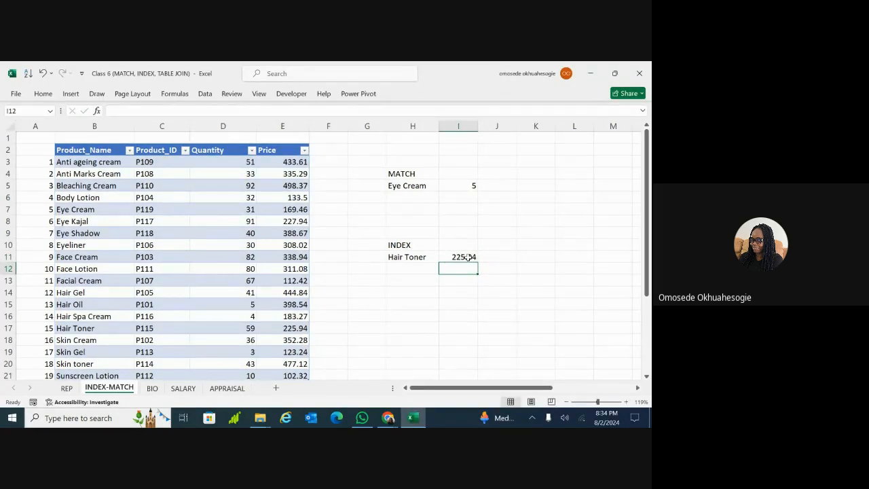
# Review I11's =INDEX(Beauty,15,4) formula unchanged, then bring up Find and Replace with Ctrl+F
pyautogui.moveTo(648, 242); pyautogui.dragTo(647, 250)
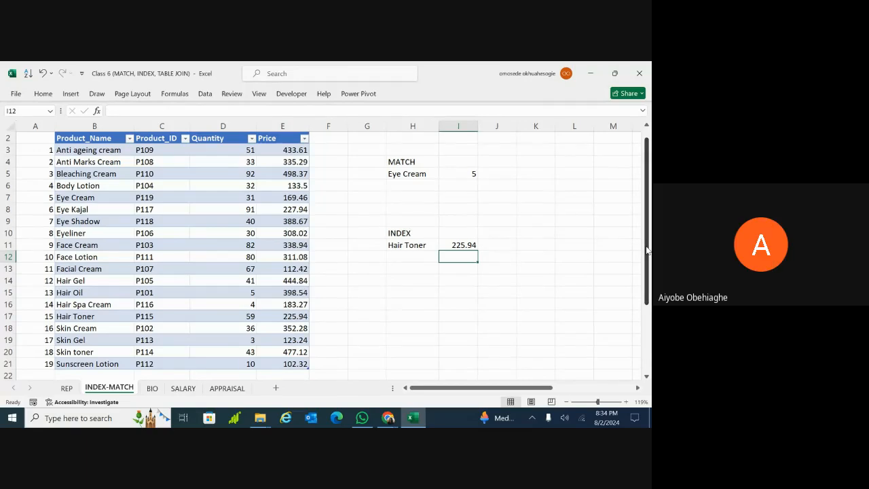
pyautogui.click(469, 245)
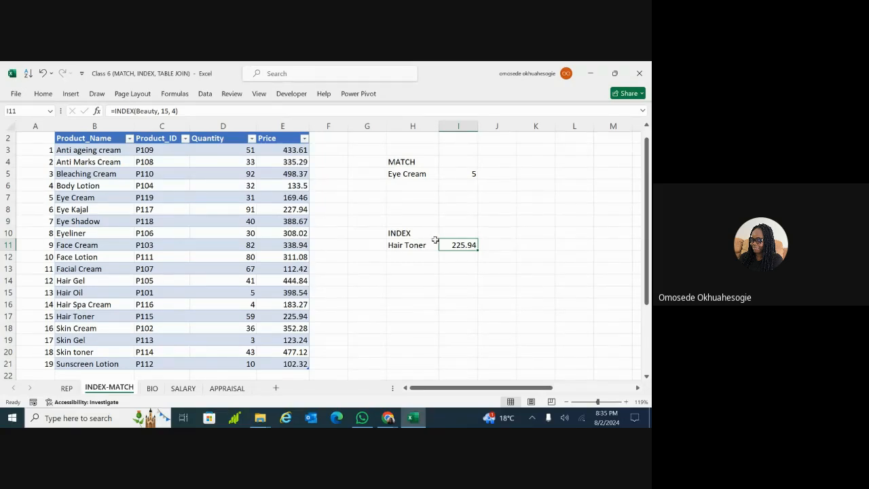
pyautogui.doubleClick(468, 243)
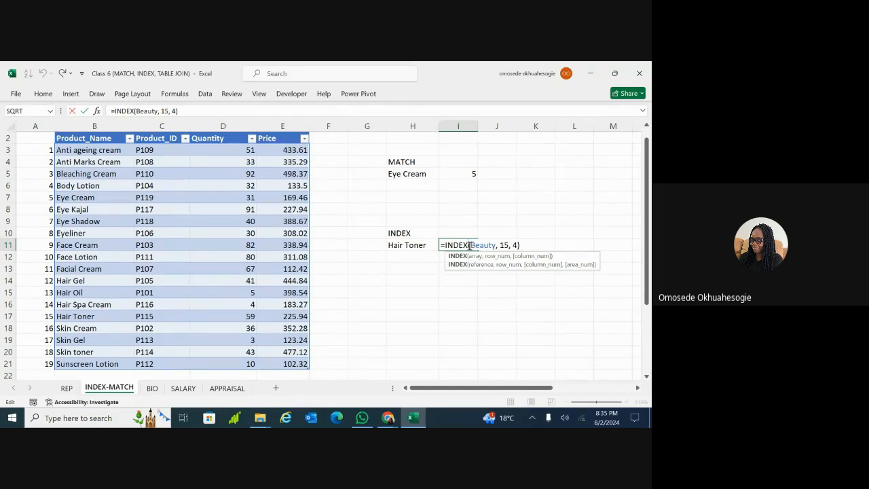
pyautogui.press('Return')
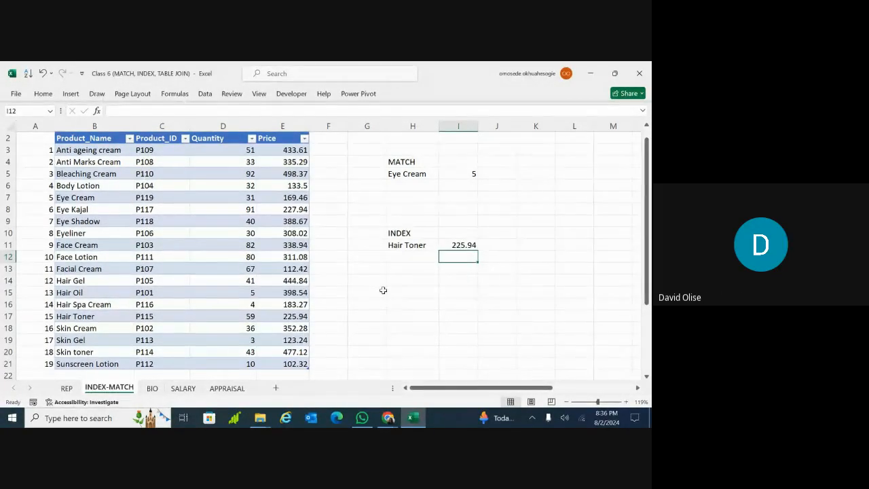
pyautogui.hotkey('ctrl', 'f')
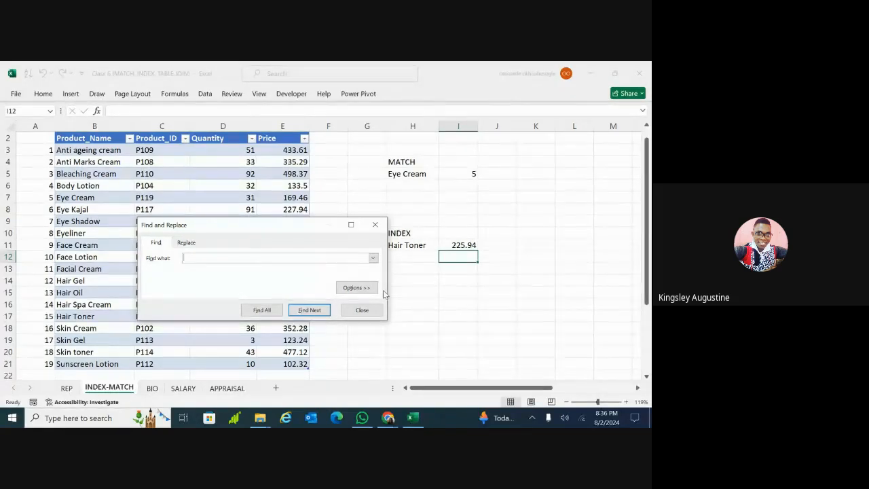
# Dismiss Find and Replace and copy I11's 225.94 result
pyautogui.click(375, 225)
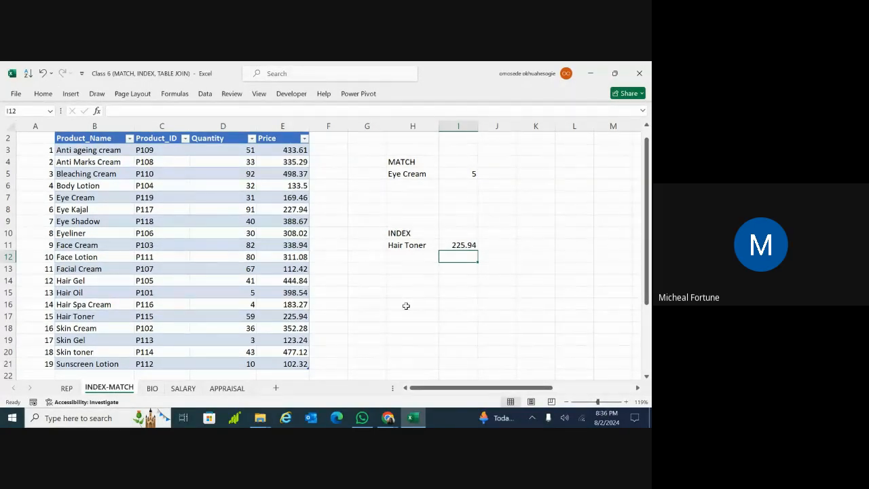
pyautogui.click(461, 245)
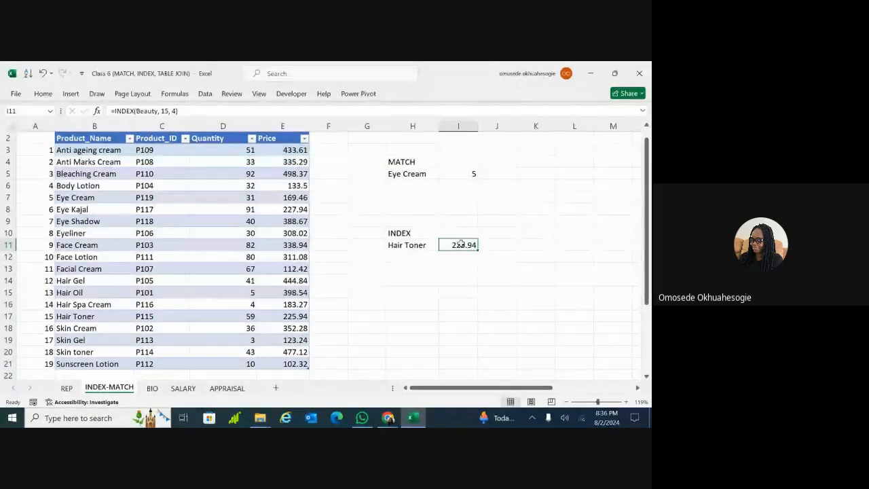
pyautogui.hotkey('ctrl', 'c')
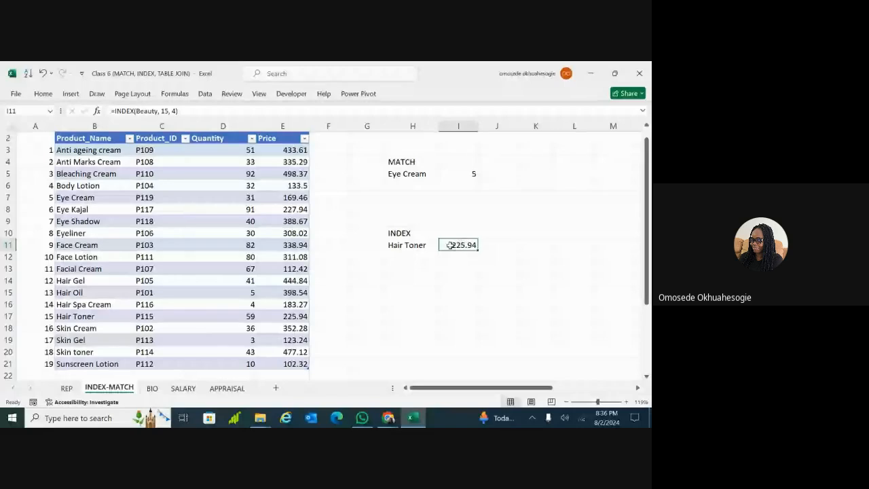
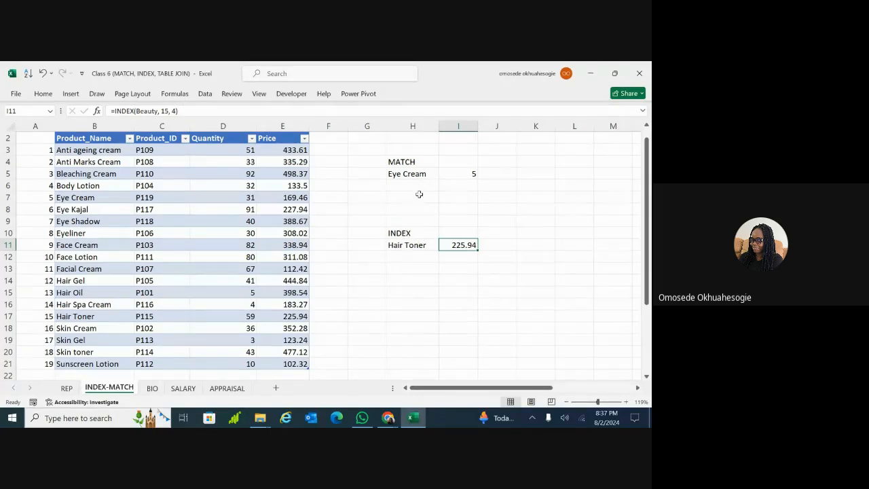
# Type the heading 'INDEX- MATCH' in H15
pyautogui.click(404, 292)
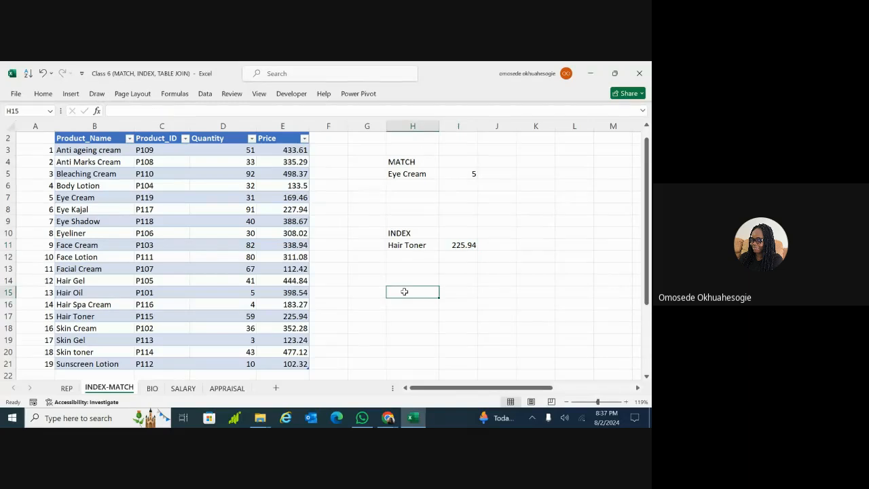
pyautogui.doubleClick(405, 292)
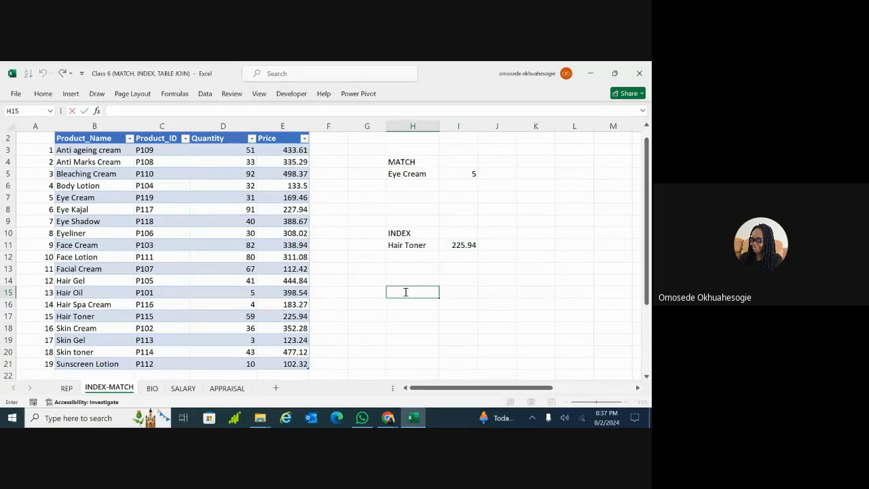
pyautogui.write('inDEX- MATCH')
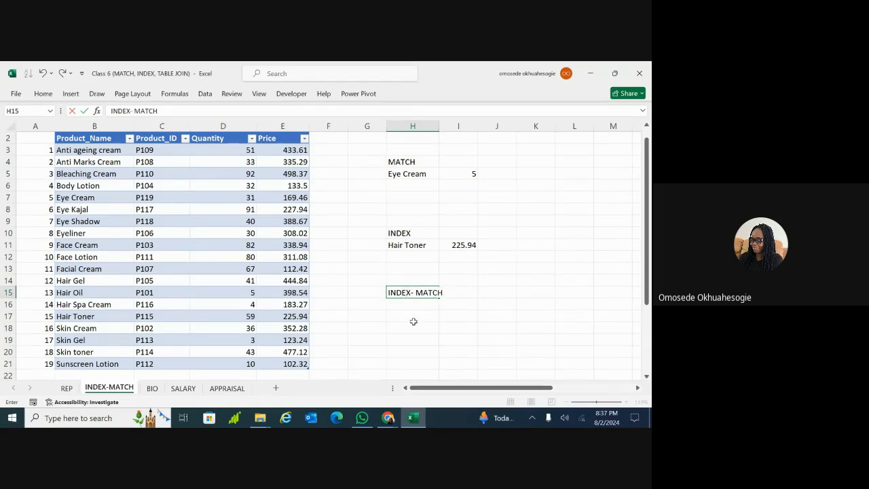
pyautogui.doubleClick(412, 317)
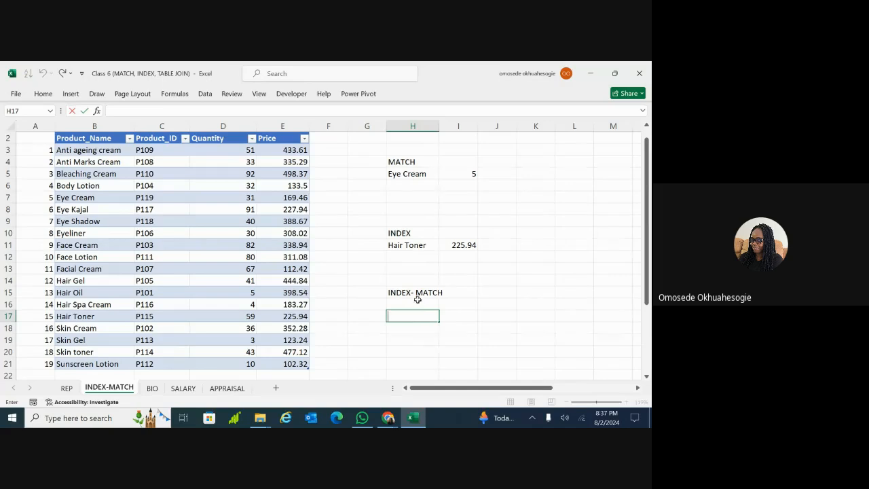
# Enter 'Hair Oil' in H16 as the product to look up
pyautogui.click(418, 303)
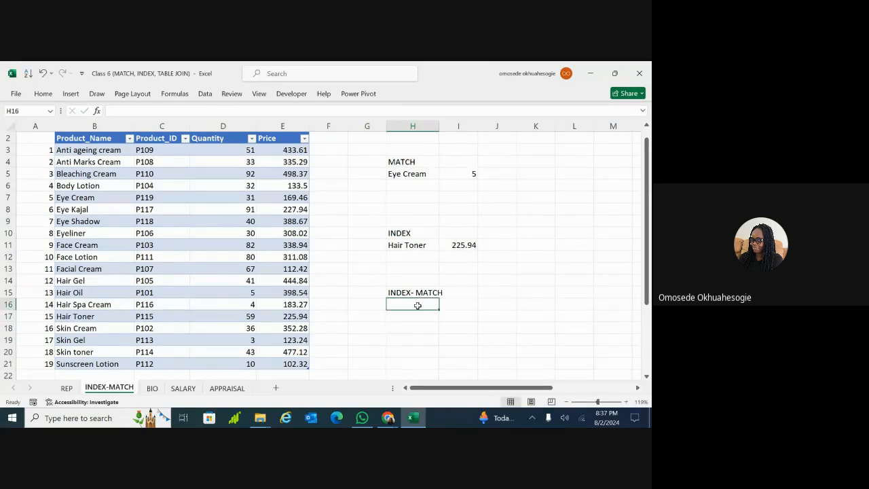
pyautogui.doubleClick(418, 306)
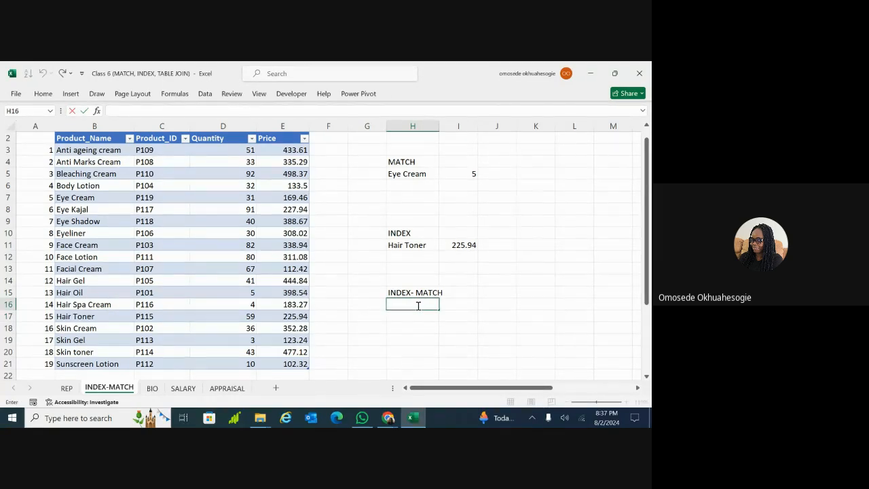
pyautogui.click(426, 324)
pyautogui.click(415, 301)
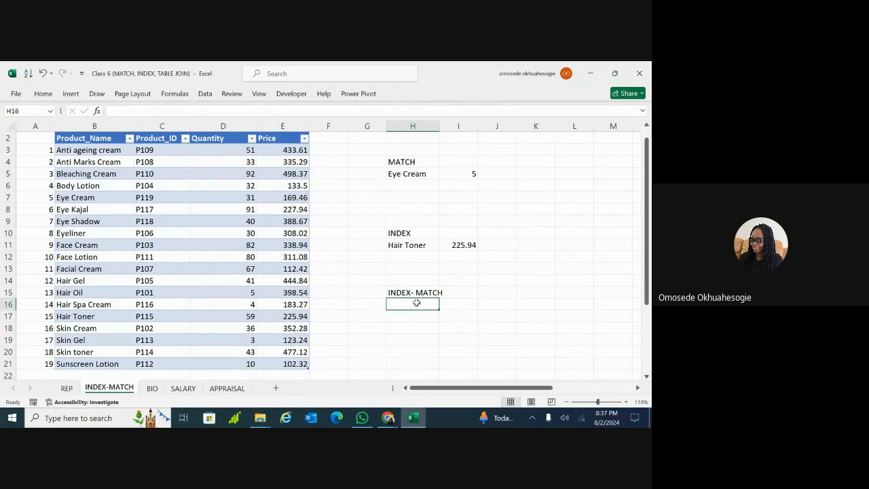
pyautogui.write('H')
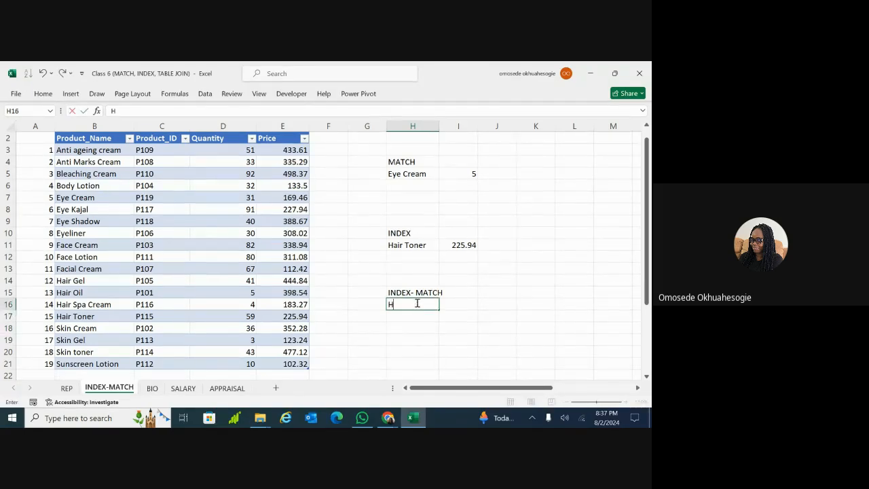
pyautogui.write('air')
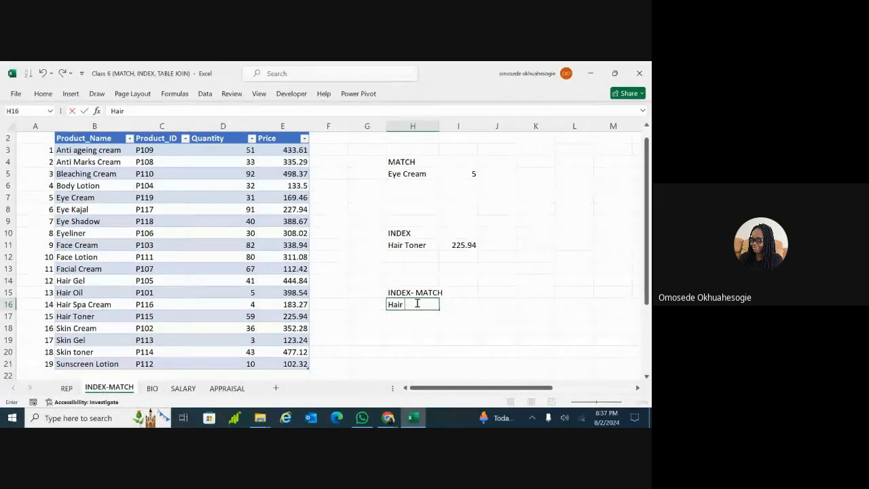
pyautogui.write(' Oil')
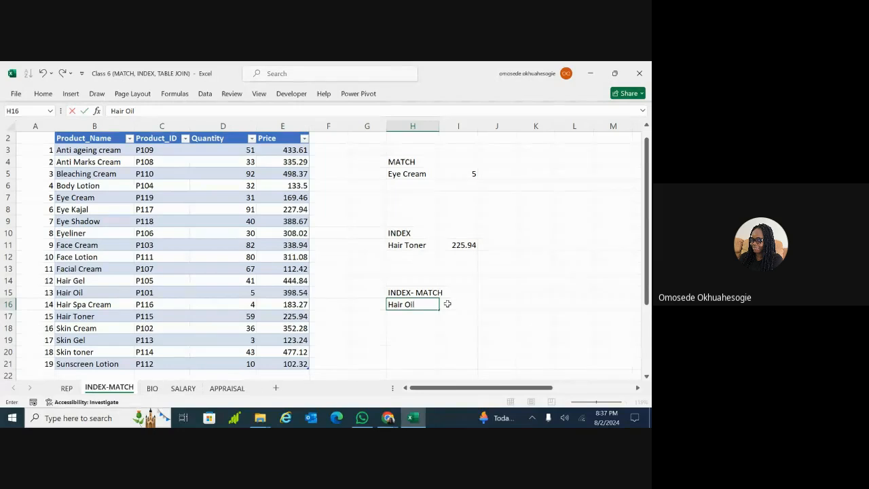
pyautogui.click(448, 304)
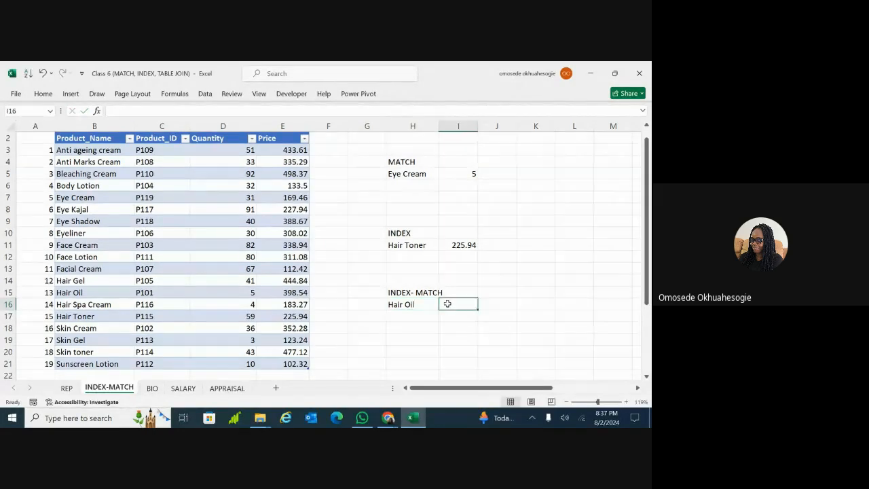
# Enter =INDEX(Beauty, 13, 4) in I16, returning Hair Oil's price of 398.54
pyautogui.click(411, 304)
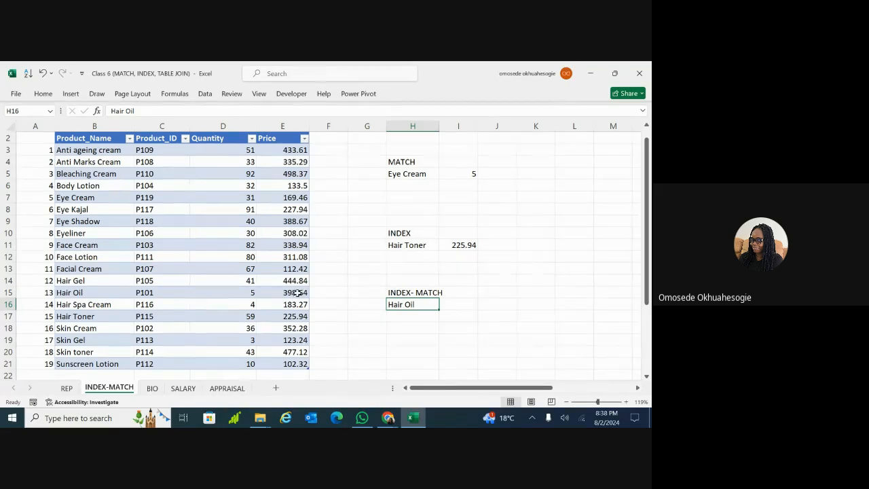
pyautogui.click(458, 306)
pyautogui.write('=')
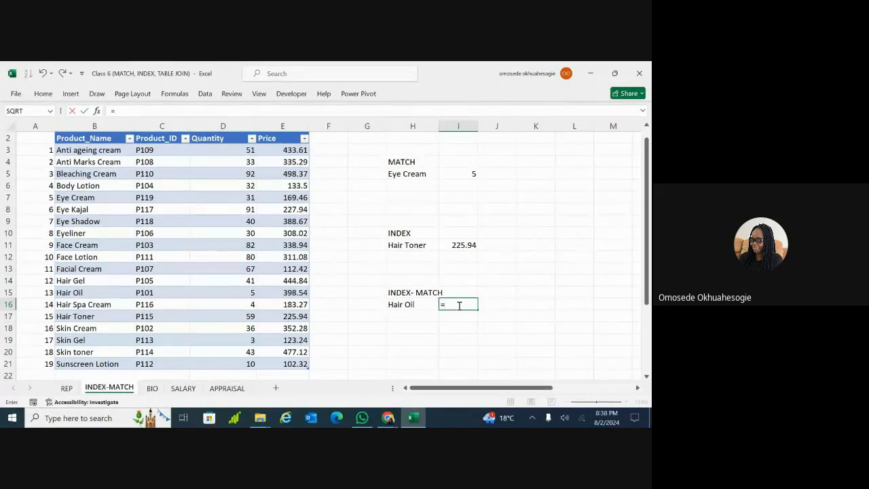
pyautogui.write('index')
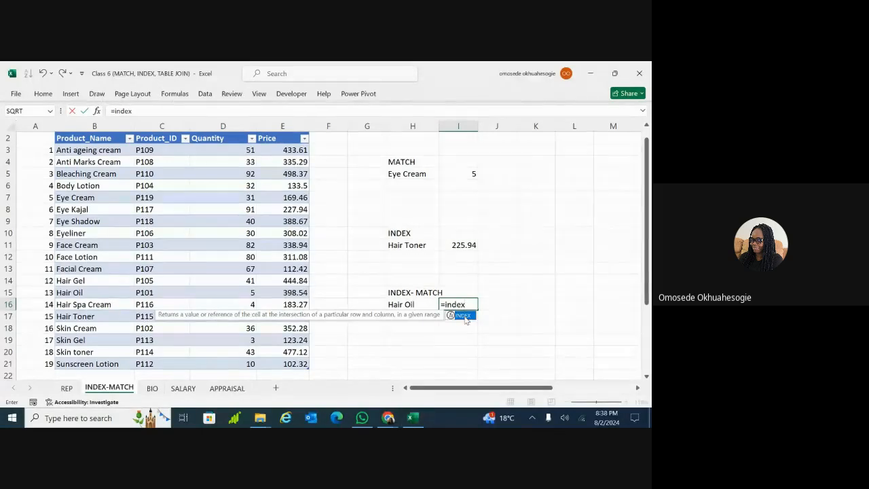
pyautogui.press('Tab')
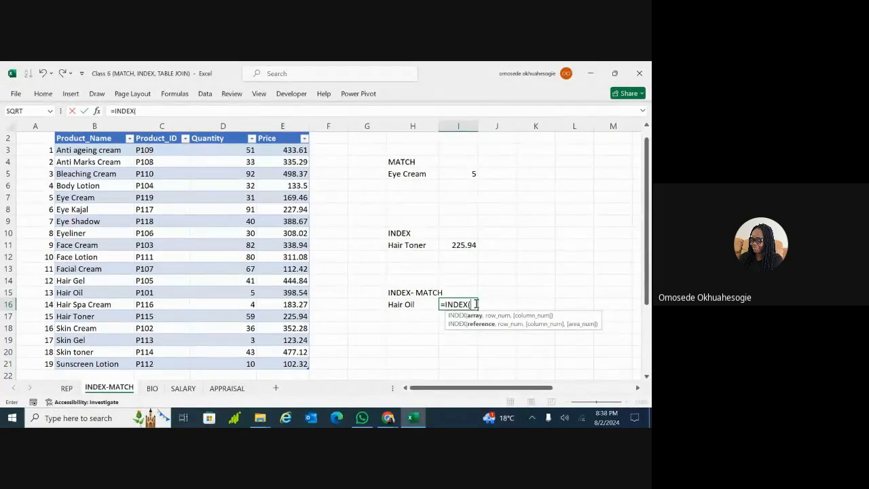
pyautogui.write('beut')
pyautogui.press('BackSpace')
pyautogui.press('BackSpace')
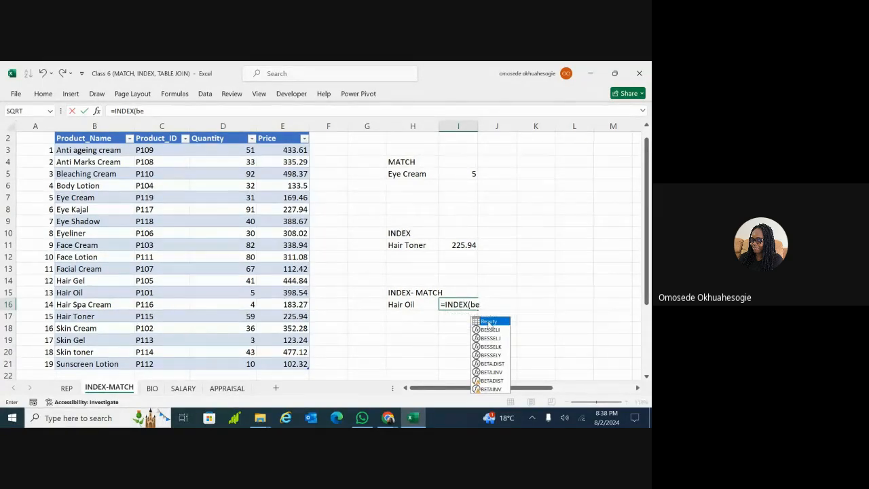
pyautogui.doubleClick(489, 321)
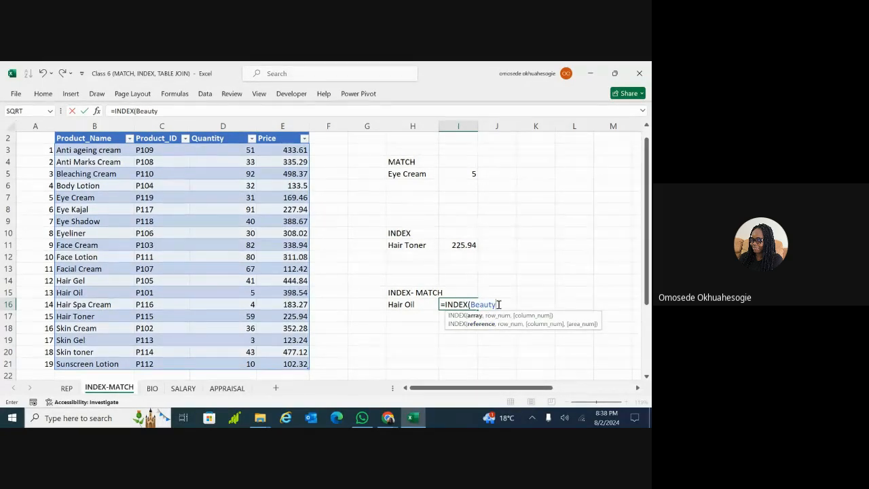
pyautogui.write(',')
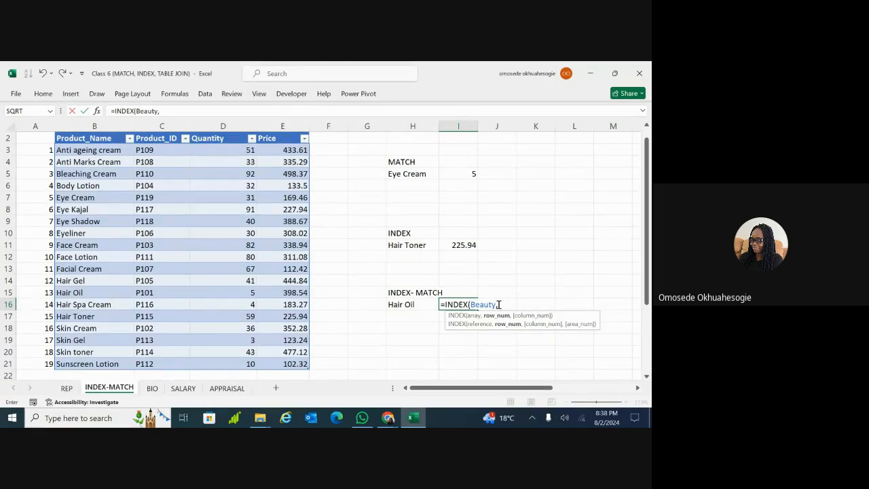
pyautogui.write(' 13,')
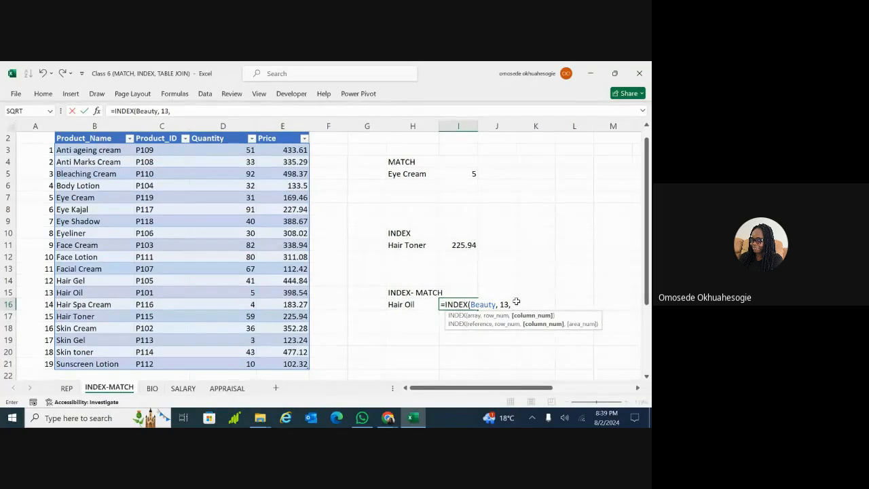
pyautogui.write('4)')
pyautogui.press('Return')
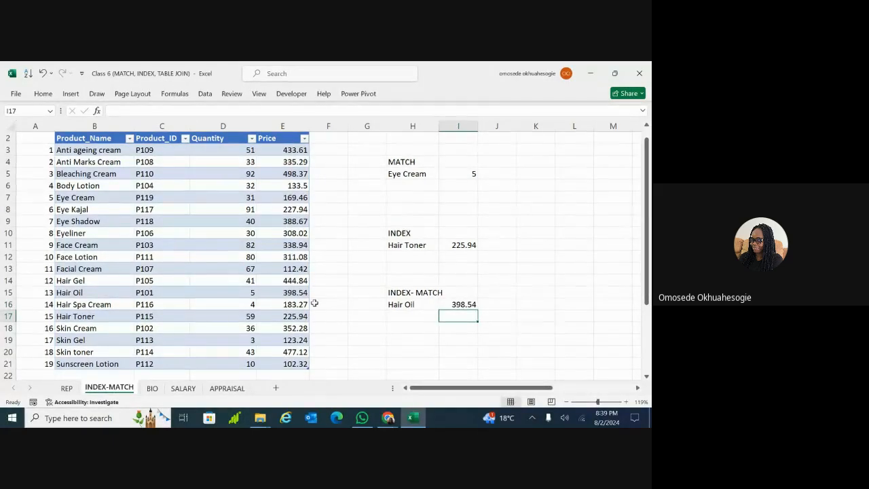
# Strip I16's formula back to =INDEX(Beauty, to rebuild it
pyautogui.click(461, 305)
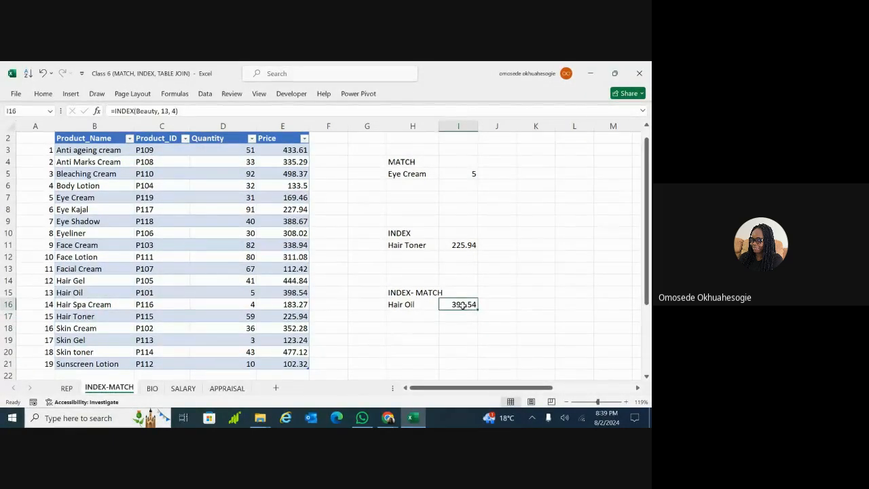
pyautogui.doubleClick(463, 306)
pyautogui.click(522, 304)
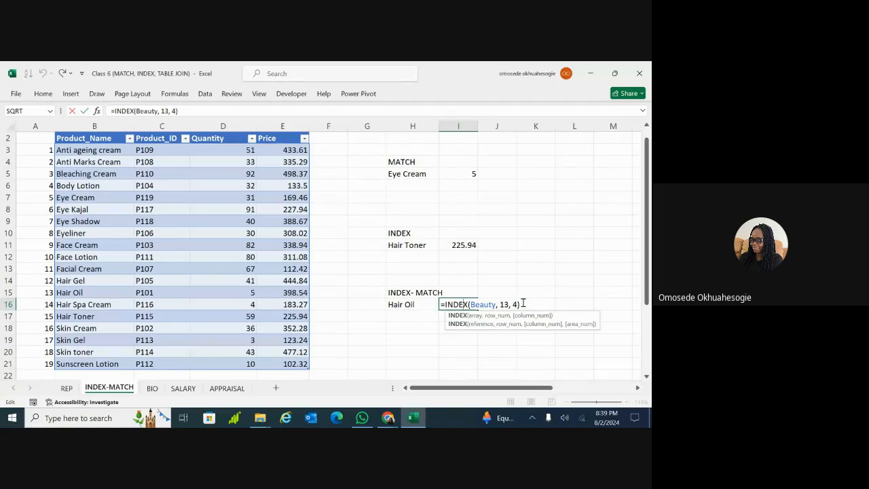
pyautogui.press('BackSpace')
pyautogui.press('BackSpace')
pyautogui.press('BackSpace')
pyautogui.press('BackSpace')
pyautogui.press('BackSpace')
pyautogui.press('BackSpace')
pyautogui.press('BackSpace')
pyautogui.press('BackSpace')
pyautogui.press('BackSpace')
pyautogui.press('BackSpace')
pyautogui.press('BackSpace')
pyautogui.press('BackSpace')
pyautogui.press('BackSpace')
pyautogui.press('BackSpace')
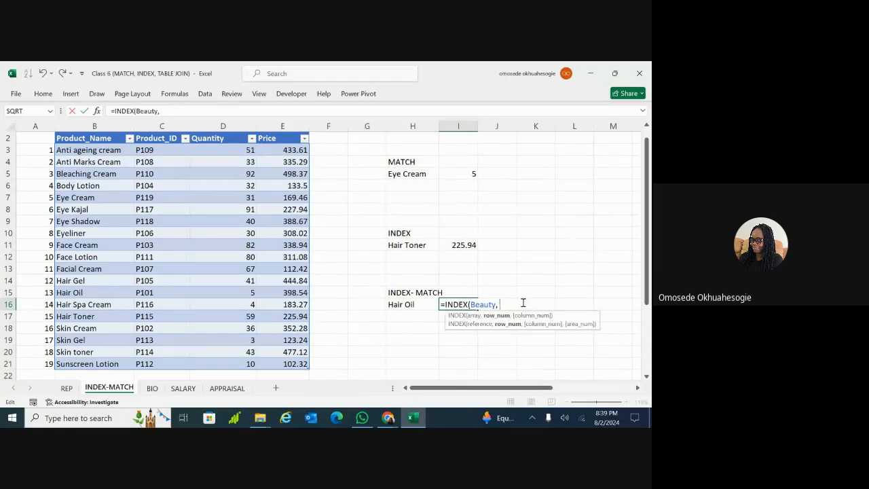
pyautogui.press('BackSpace')
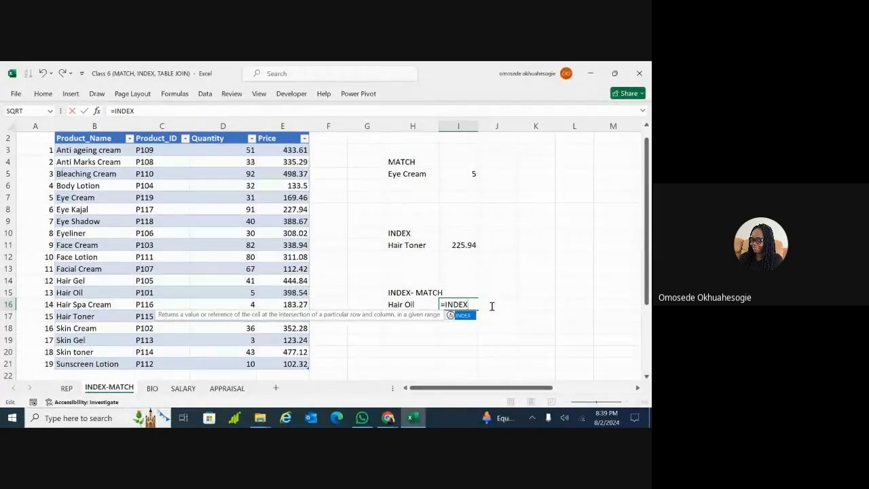
pyautogui.write('(')
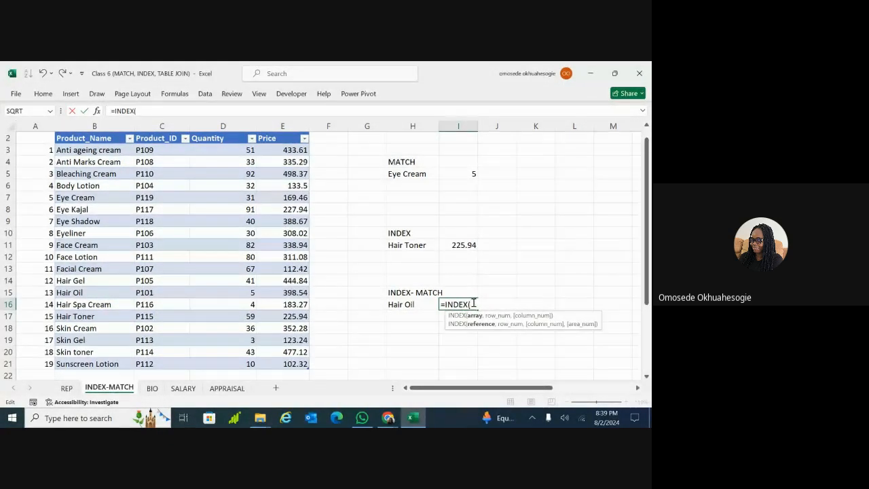
pyautogui.write('beauty')
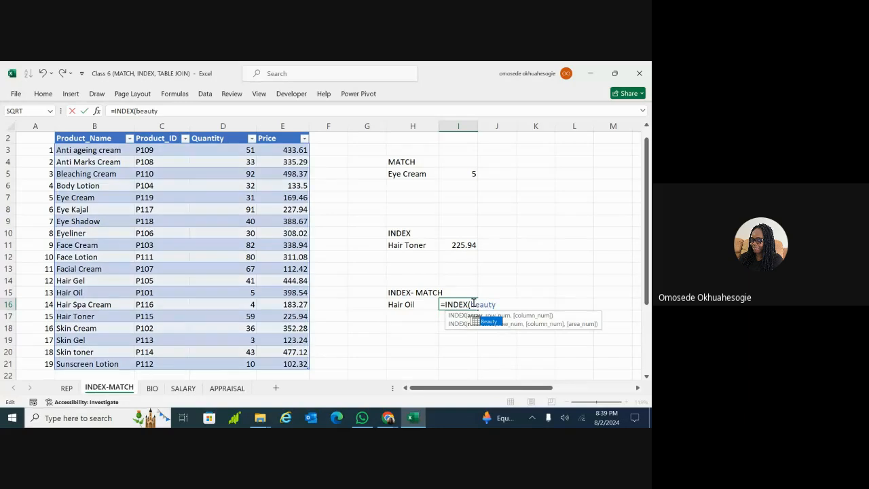
pyautogui.doubleClick(486, 319)
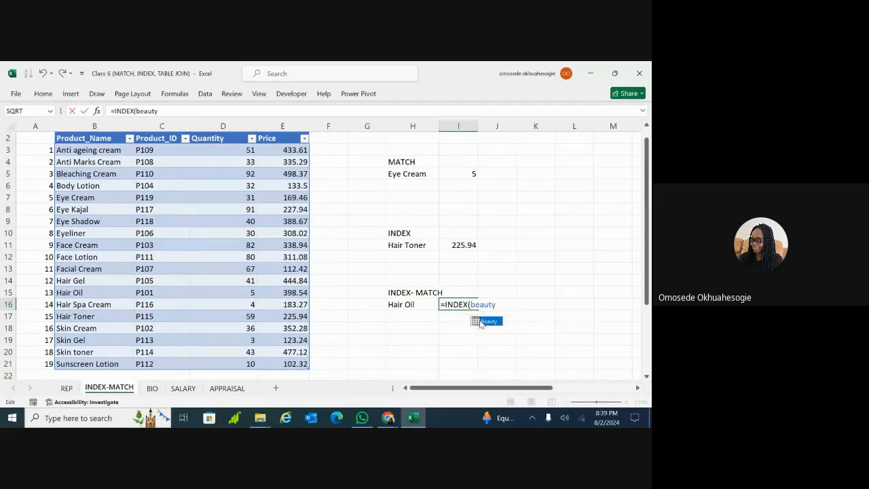
pyautogui.write(',')
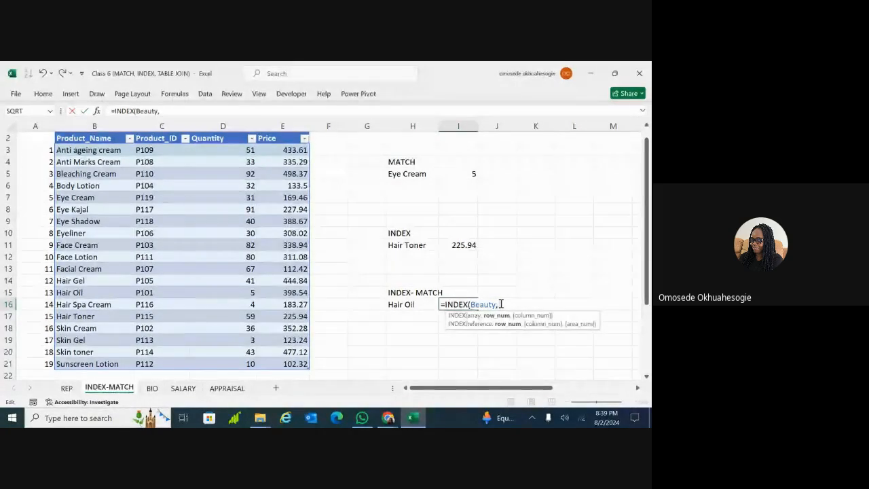
# Nest MATCH inside INDEX with H16 as the lookup value
pyautogui.write('ma')
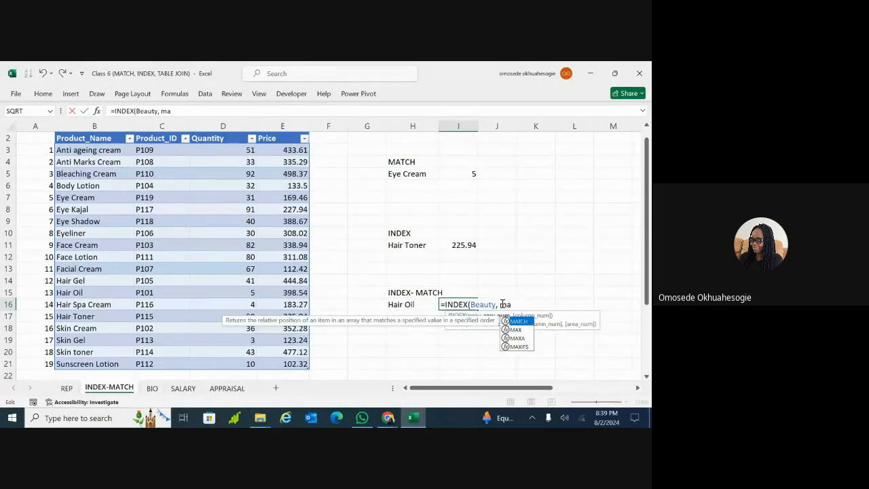
pyautogui.write('tch')
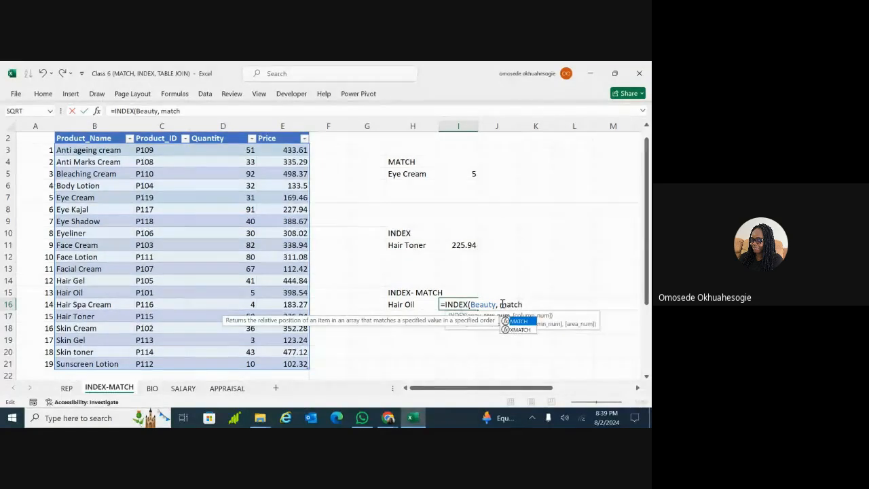
pyautogui.doubleClick(520, 321)
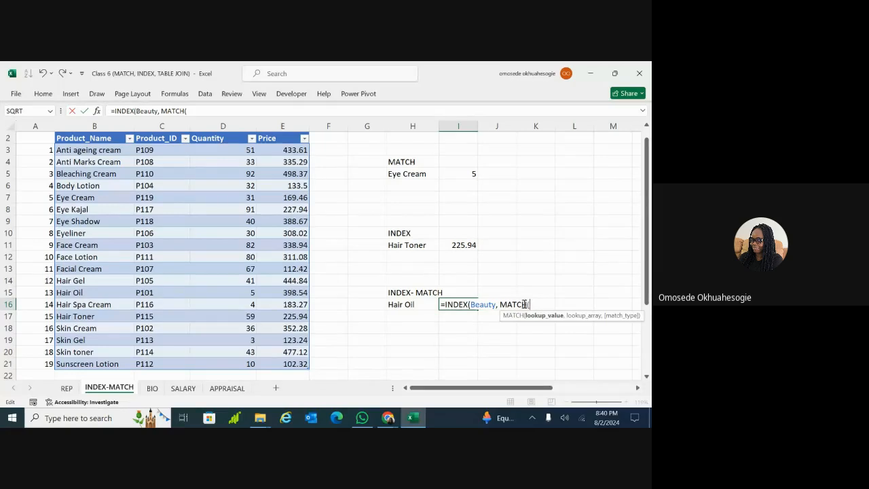
pyautogui.click(404, 305)
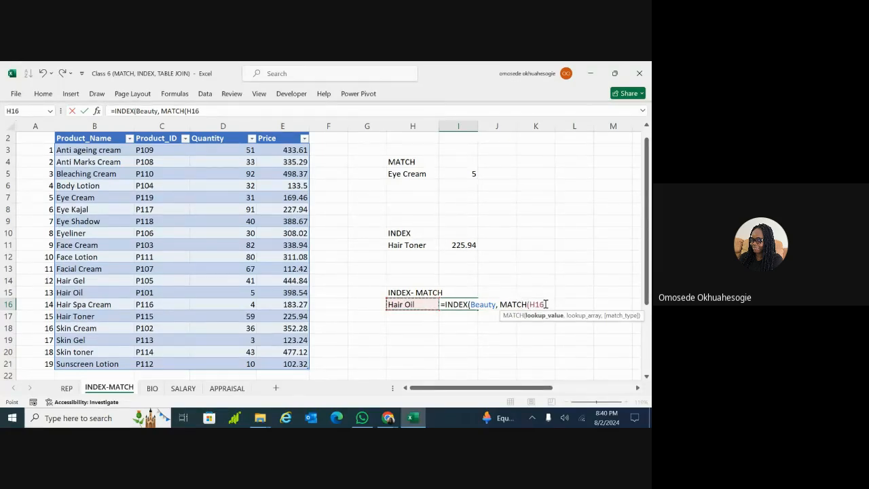
pyautogui.write(',')
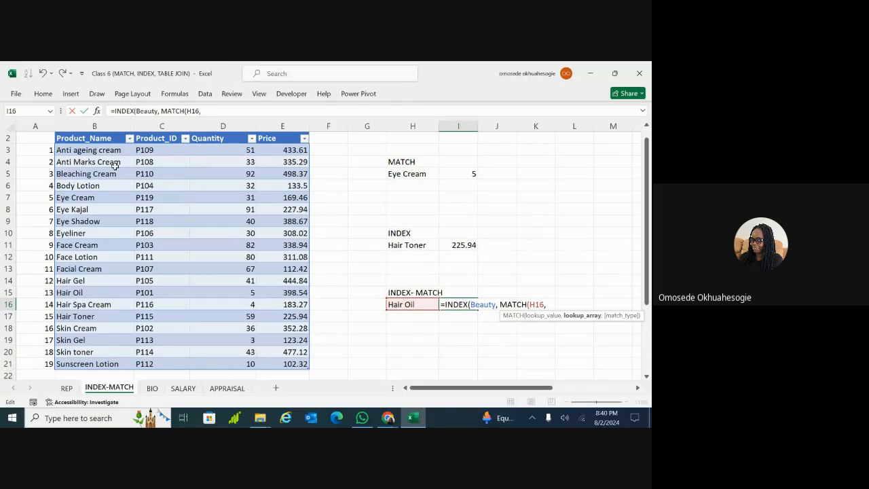
# Complete MATCH with the product names B3:B21 and exact match 0
pyautogui.click(98, 150)
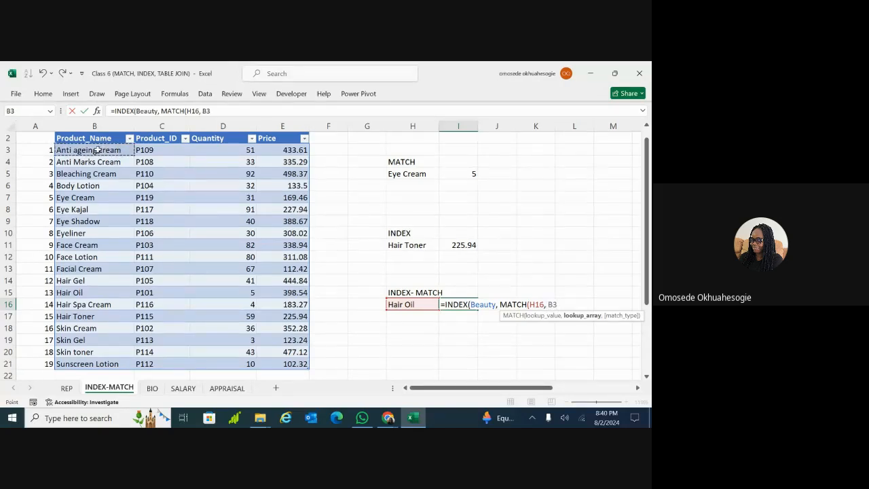
pyautogui.moveTo(97, 149); pyautogui.dragTo(97, 364)
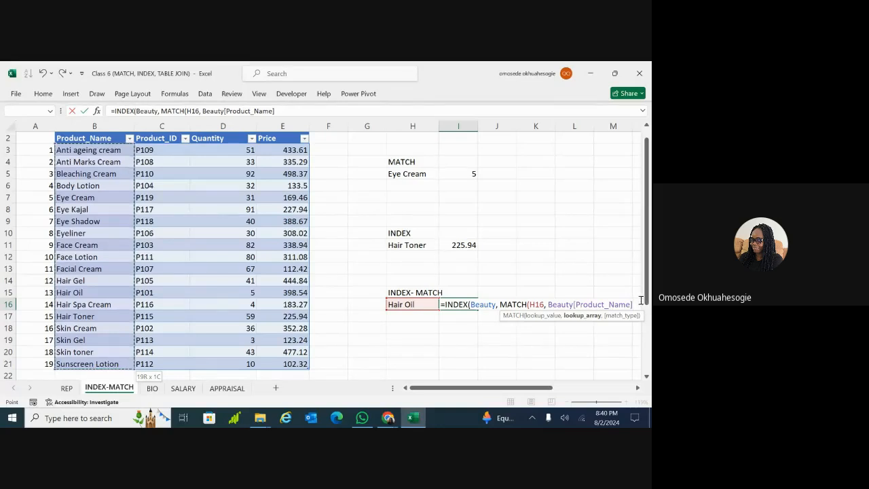
pyautogui.write(',')
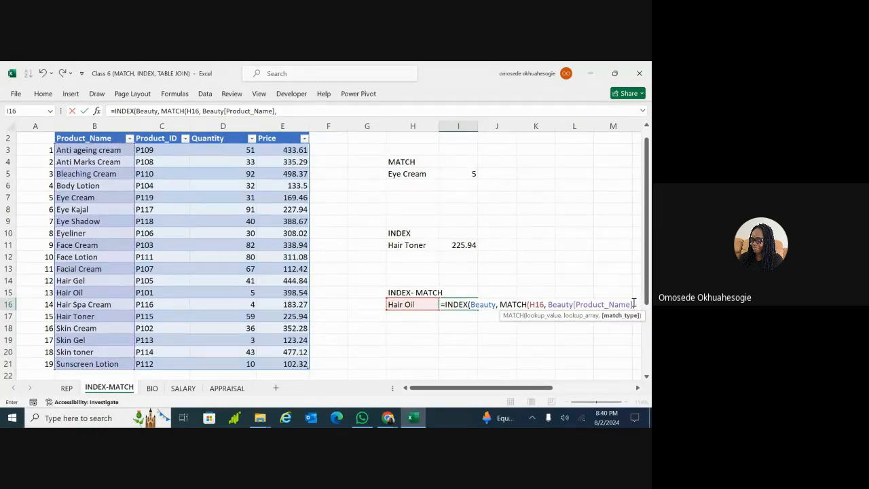
pyautogui.write('0')
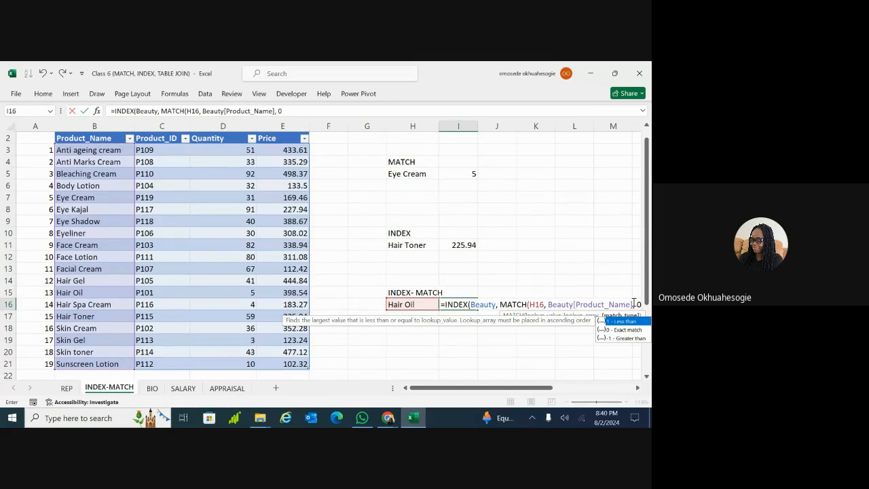
pyautogui.doubleClick(629, 332)
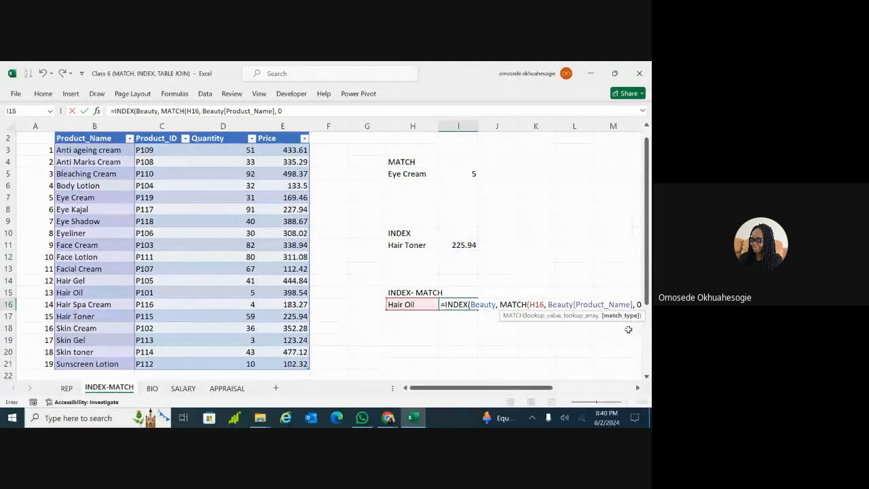
pyautogui.hscroll(2, 636, 307)
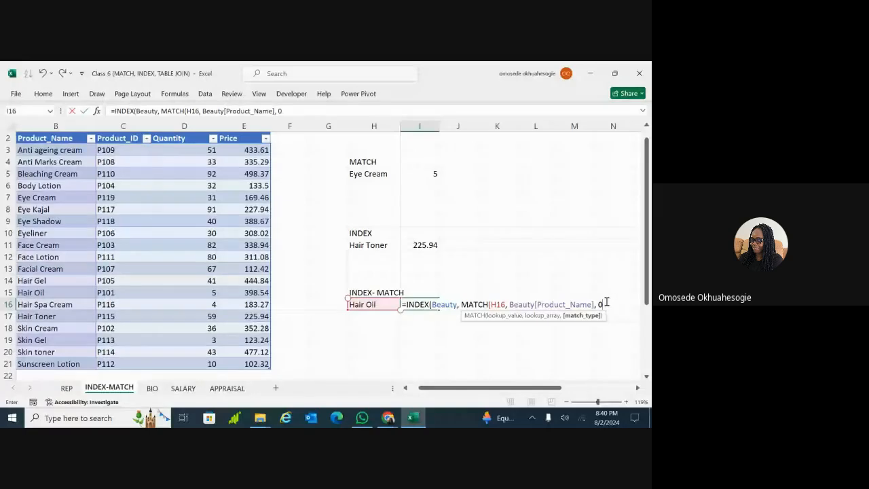
pyautogui.write(')')
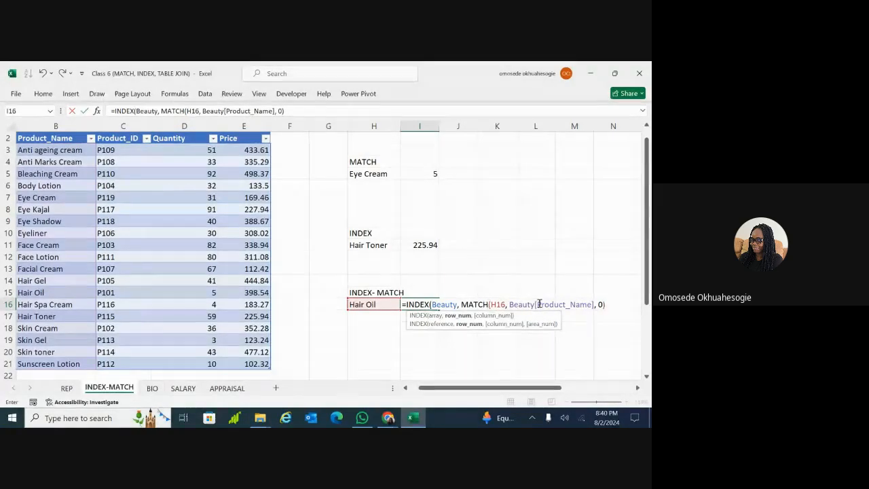
# Add column 4 to finish the INDEX formula, returning 398.54 for Hair Oil
pyautogui.click(606, 305)
pyautogui.write(',')
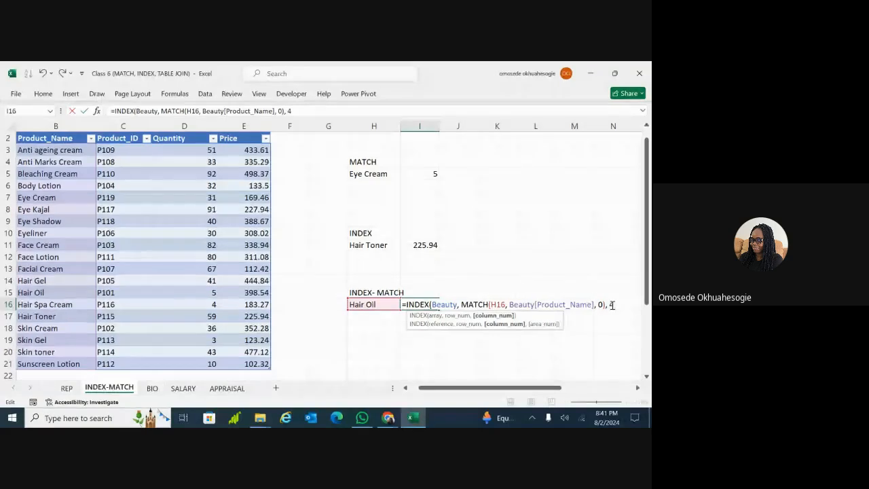
pyautogui.write('4')
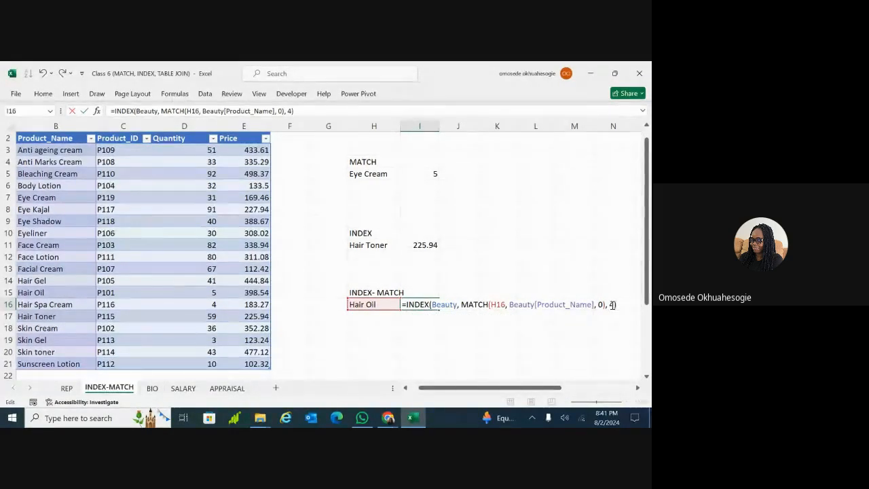
pyautogui.press('Return')
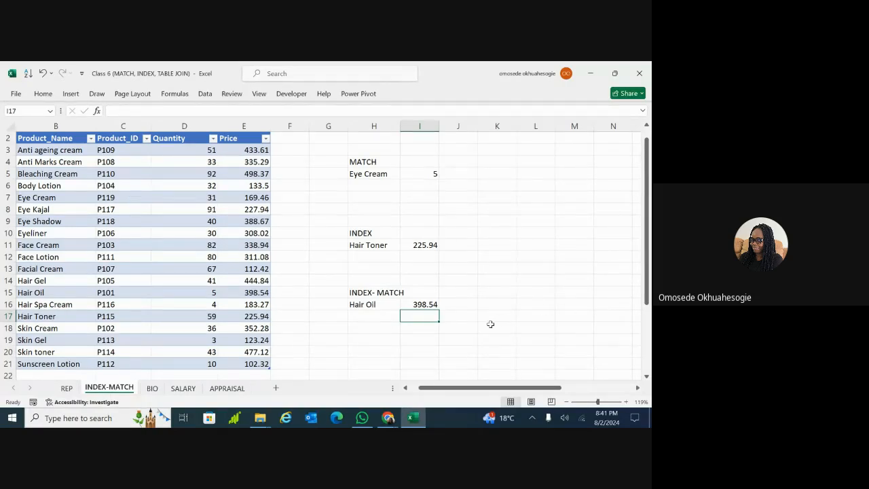
pyautogui.click(425, 306)
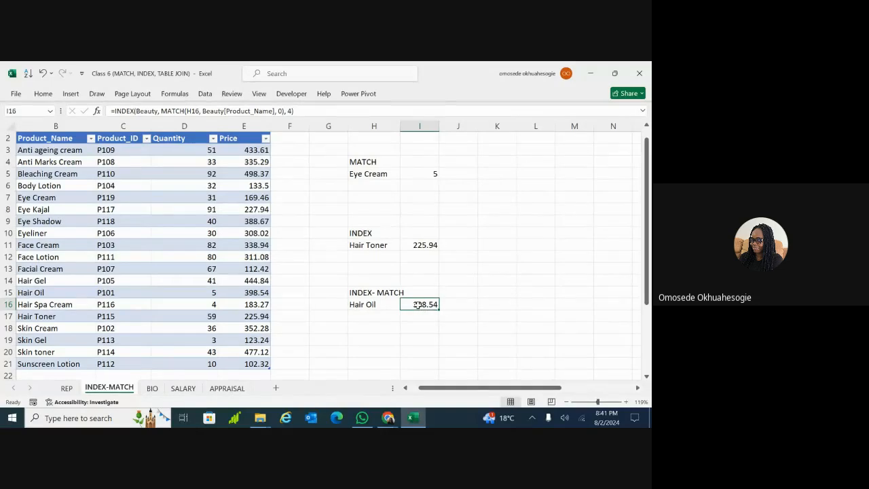
# Change H16 to 'Hair spa cream' so I16 returns 183.27
pyautogui.doubleClick(381, 304)
pyautogui.press('BackSpace')
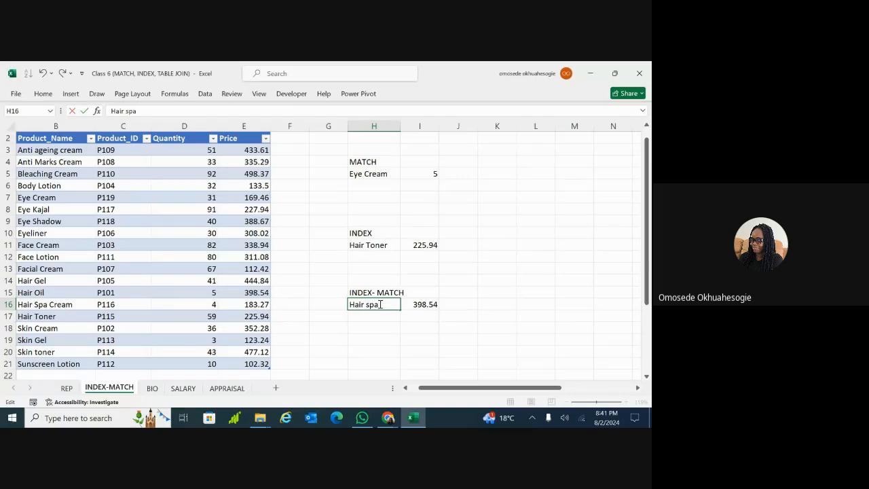
pyautogui.write('spa cream')
pyautogui.press('Return')
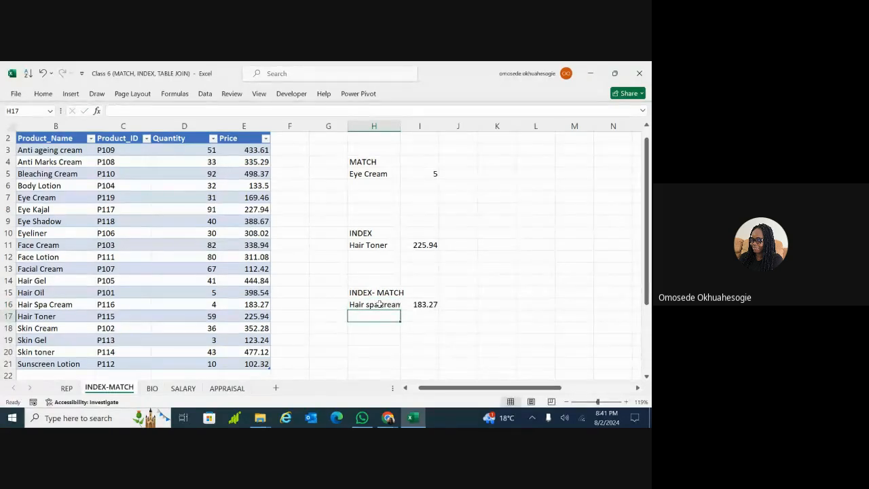
pyautogui.click(416, 305)
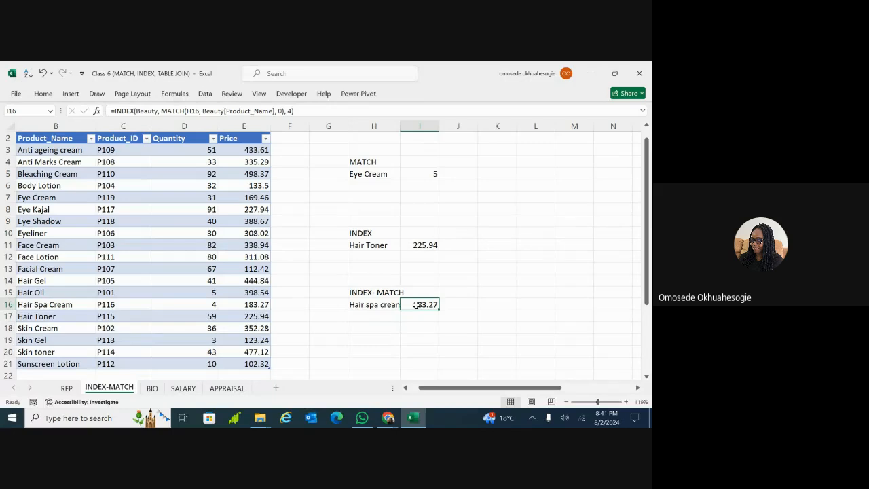
pyautogui.click(376, 305)
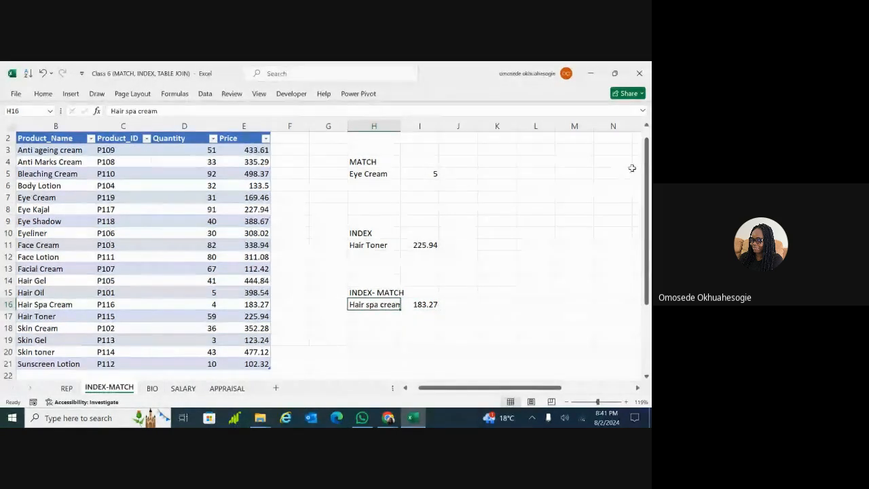
# Widen column H to fit 'Hair spa cream'
pyautogui.click(642, 110)
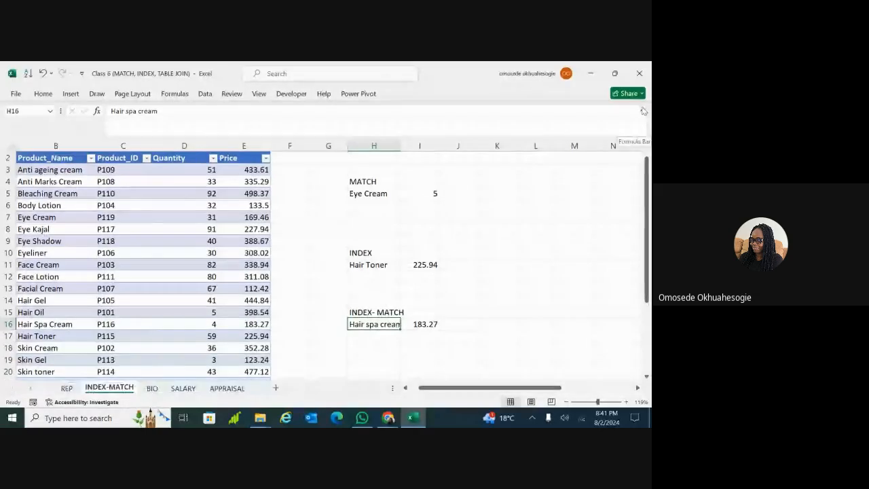
pyautogui.click(643, 110)
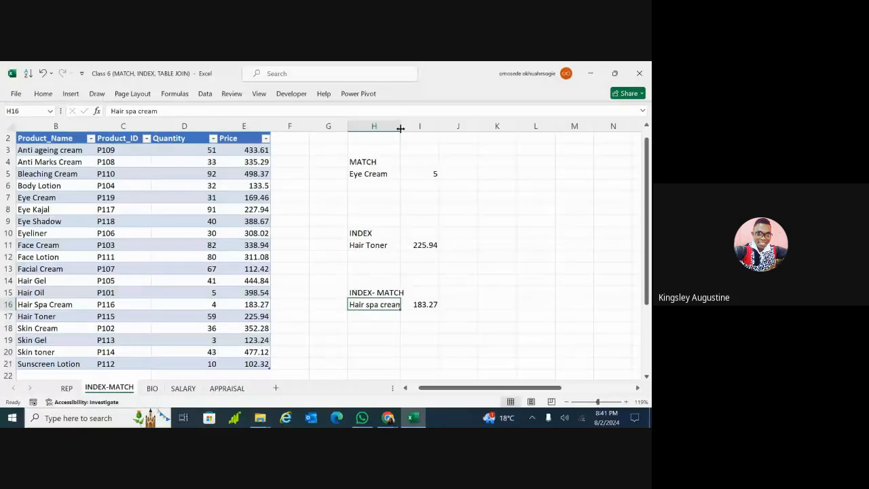
pyautogui.moveTo(401, 129); pyautogui.dragTo(410, 128)
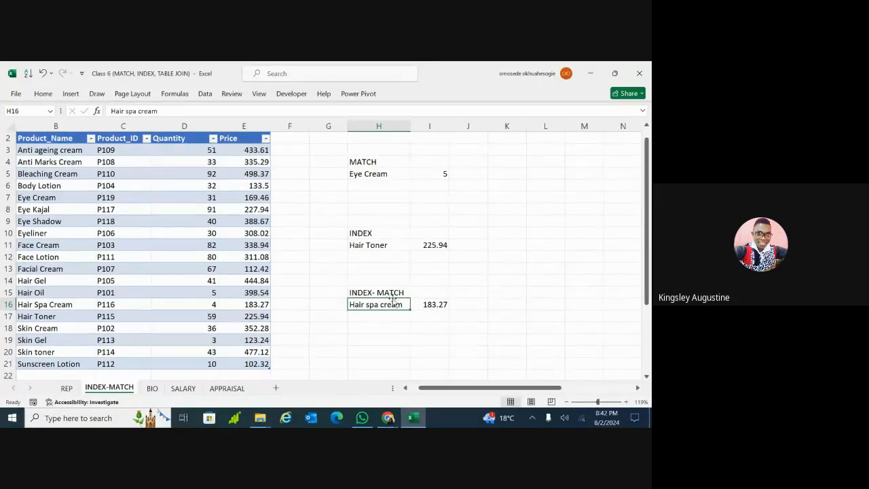
pyautogui.click(436, 304)
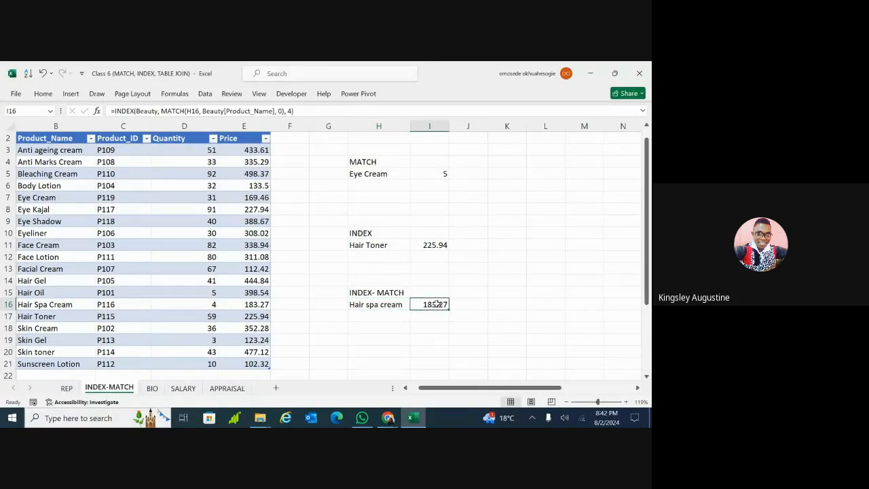
pyautogui.doubleClick(437, 304)
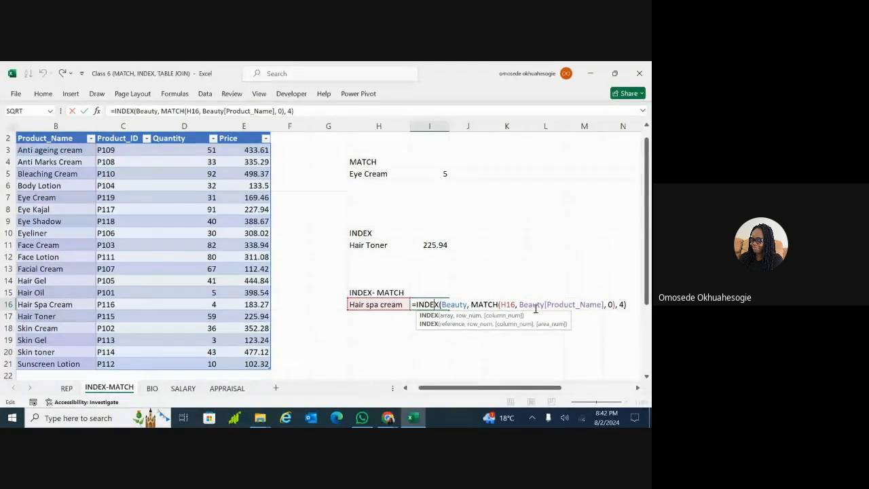
# Erase the whole INDEX-MATCH formula from I16, leaving Hair spa cream without a price
pyautogui.click(626, 304)
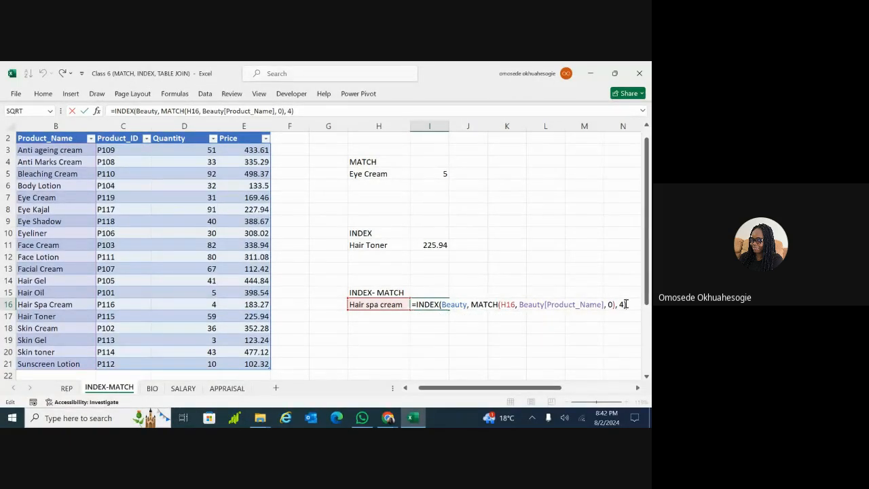
pyautogui.press('BackSpace')
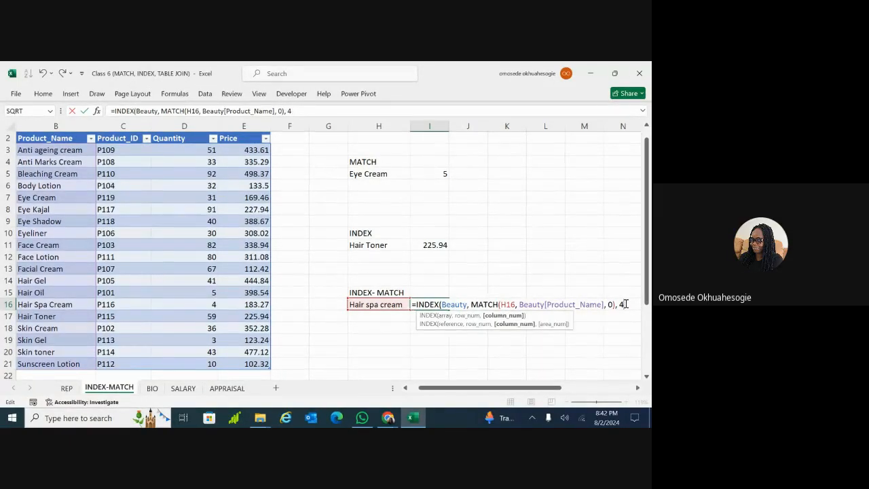
pyautogui.press('BackSpace')
pyautogui.press('BackSpace')
pyautogui.press('BackSpace')
pyautogui.press('BackSpace')
pyautogui.press('BackSpace')
pyautogui.press('BackSpace')
pyautogui.press('BackSpace')
pyautogui.press('BackSpace')
pyautogui.press('BackSpace')
pyautogui.press('BackSpace')
pyautogui.press('BackSpace')
pyautogui.press('BackSpace')
pyautogui.press('BackSpace')
pyautogui.press('BackSpace')
pyautogui.press('BackSpace')
pyautogui.press('BackSpace')
pyautogui.press('BackSpace')
pyautogui.press('BackSpace')
pyautogui.press('BackSpace')
pyautogui.press('BackSpace')
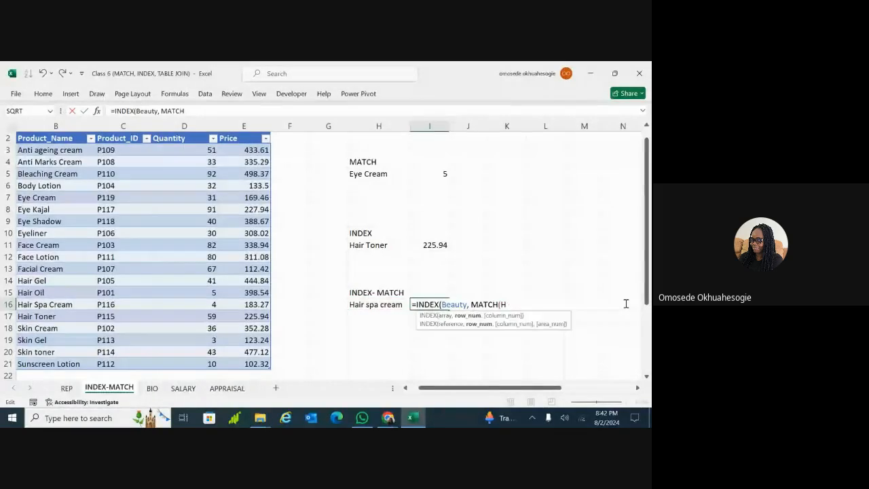
pyautogui.press('BackSpace')
pyautogui.press('BackSpace')
pyautogui.press('BackSpace')
pyautogui.press('BackSpace')
pyautogui.press('BackSpace')
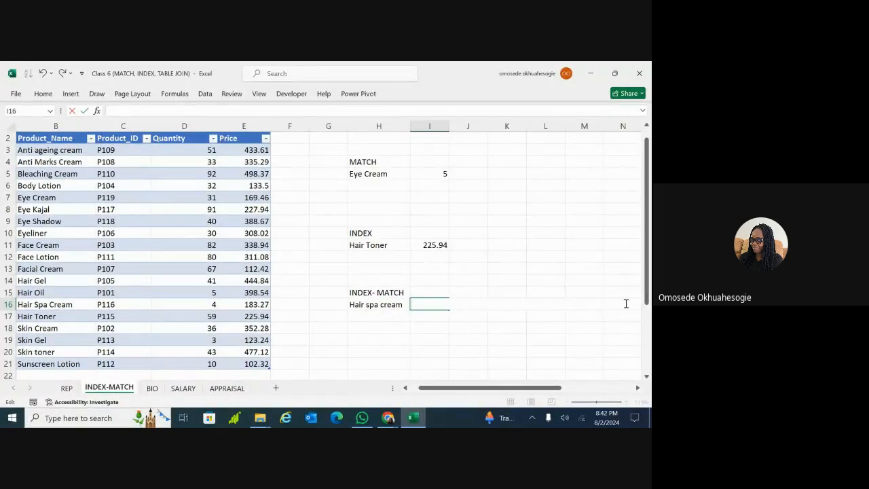
pyautogui.click(413, 347)
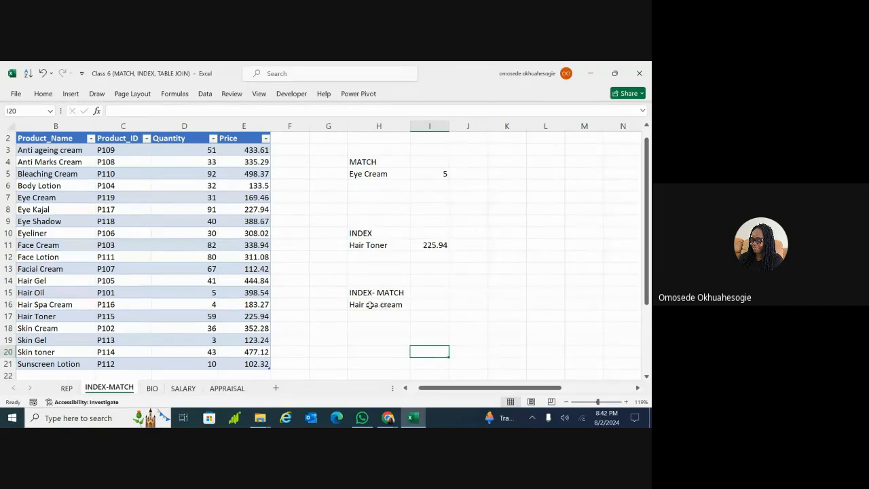
pyautogui.hscroll(-1, 322, 251)
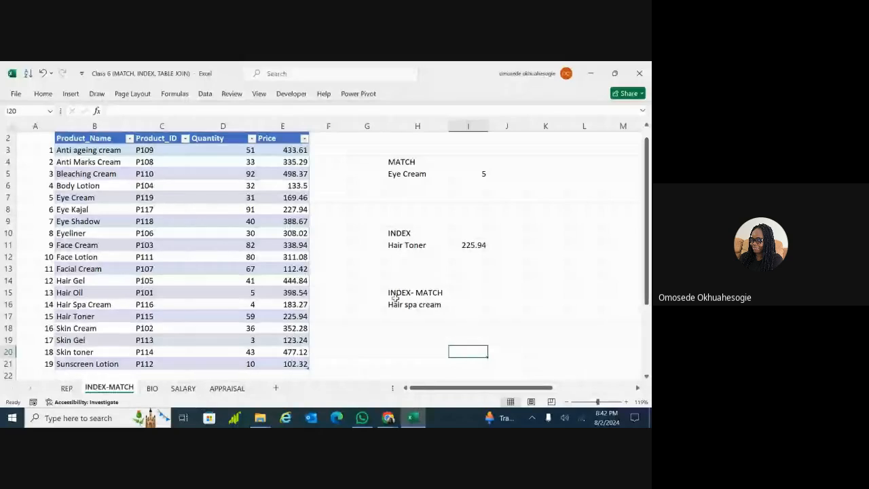
pyautogui.click(416, 304)
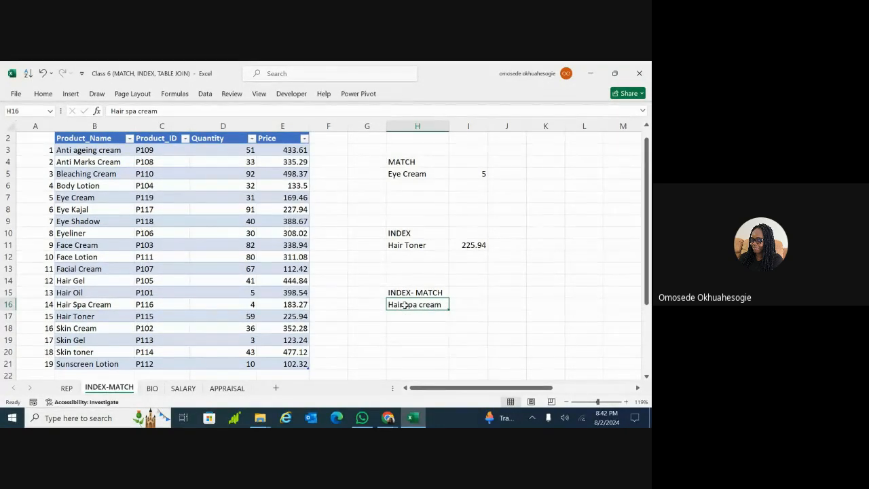
# Enter =MATCH(H16, Beauty[Product_Name], 0) in H18, returning 14 for Hair spa cream
pyautogui.click(402, 329)
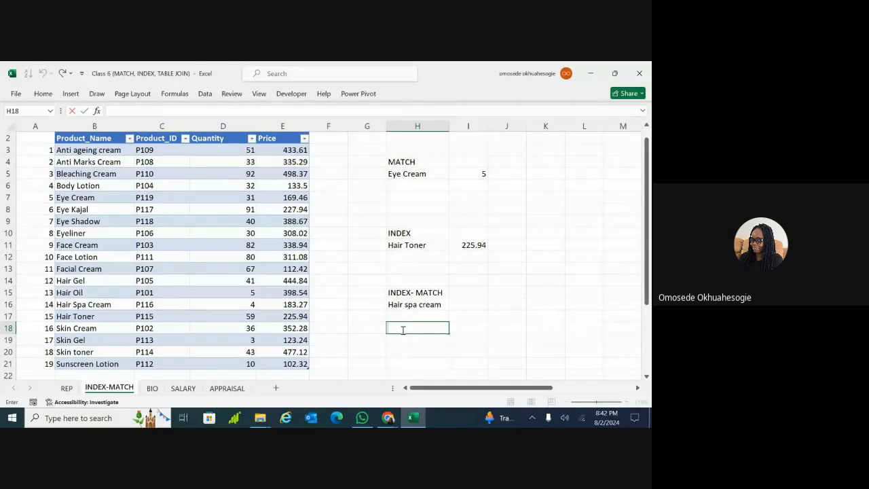
pyautogui.write('=match')
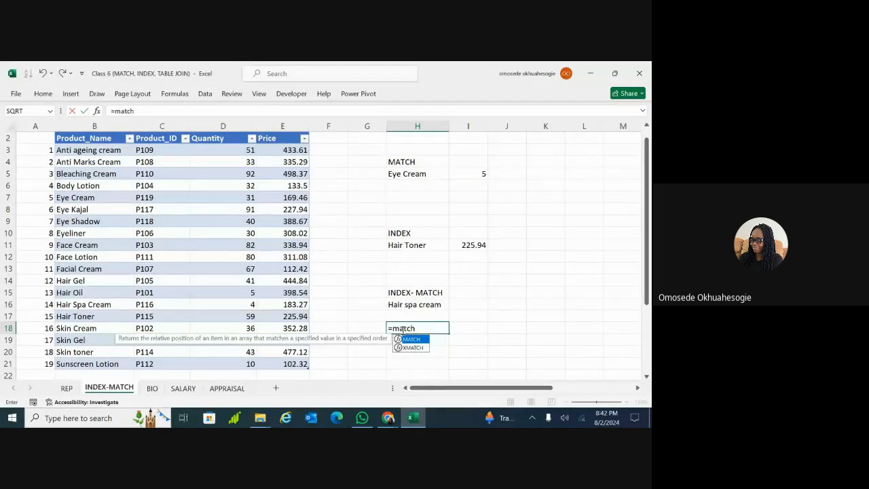
pyautogui.doubleClick(410, 340)
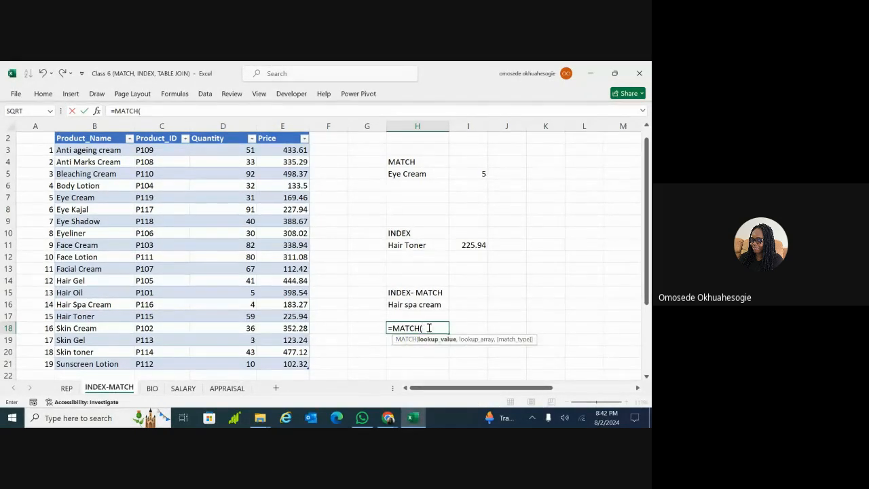
pyautogui.click(426, 306)
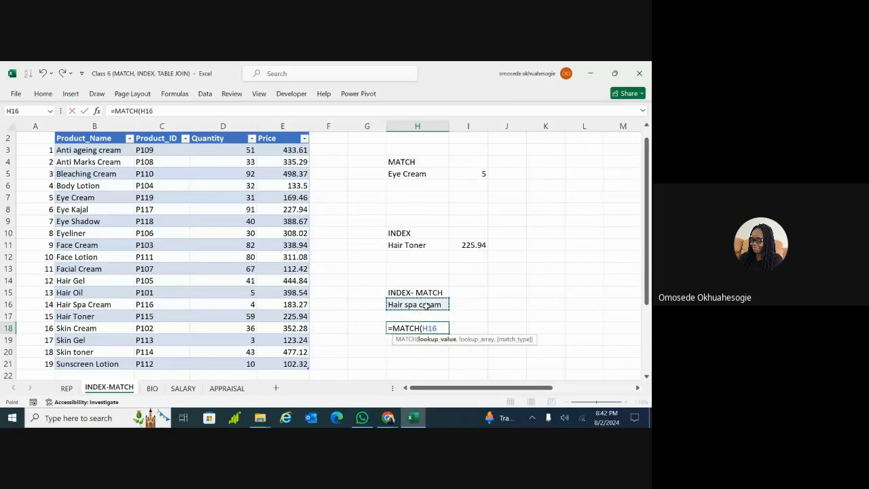
pyautogui.write(',')
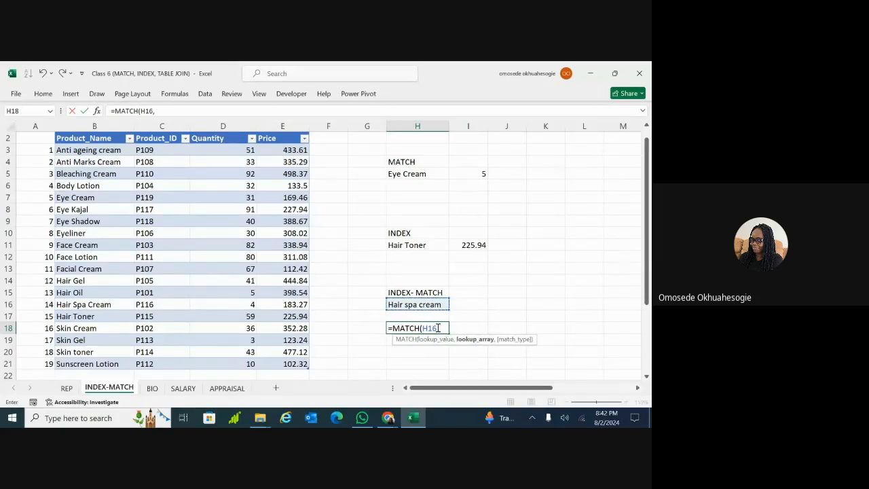
pyautogui.click(110, 151)
pyautogui.hotkey('ctrl', 'shift', 'Down')
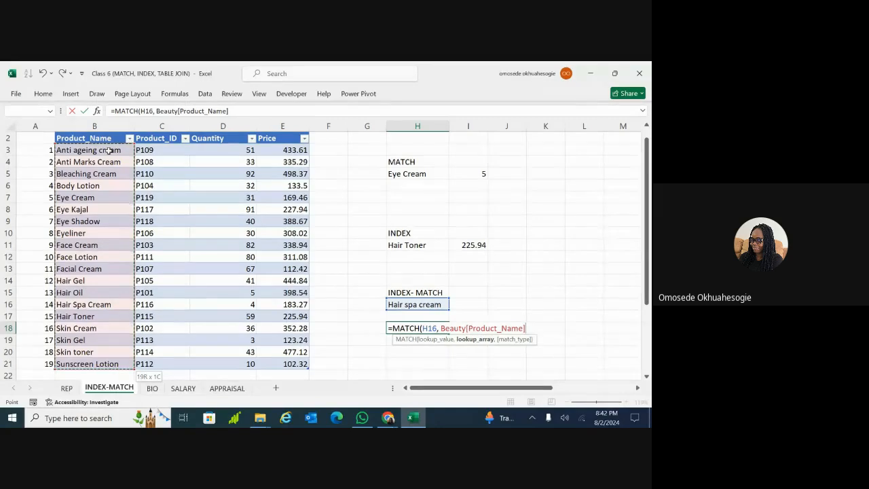
pyautogui.write(',')
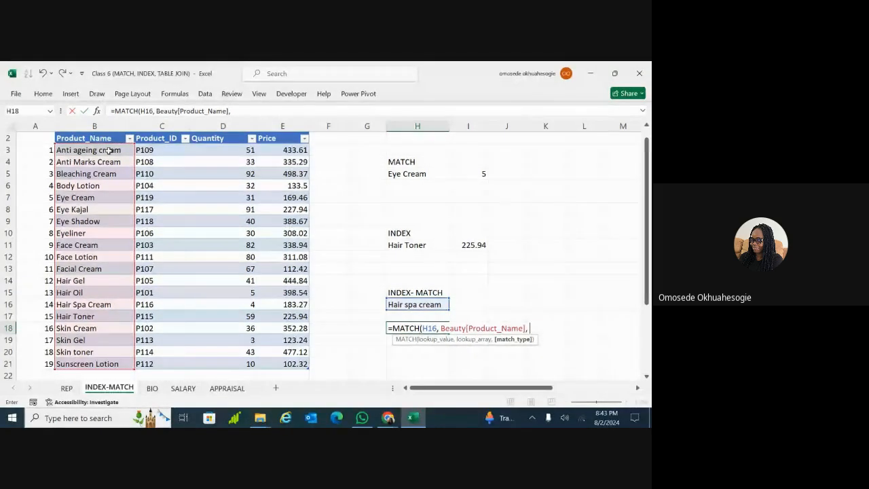
pyautogui.write('0')
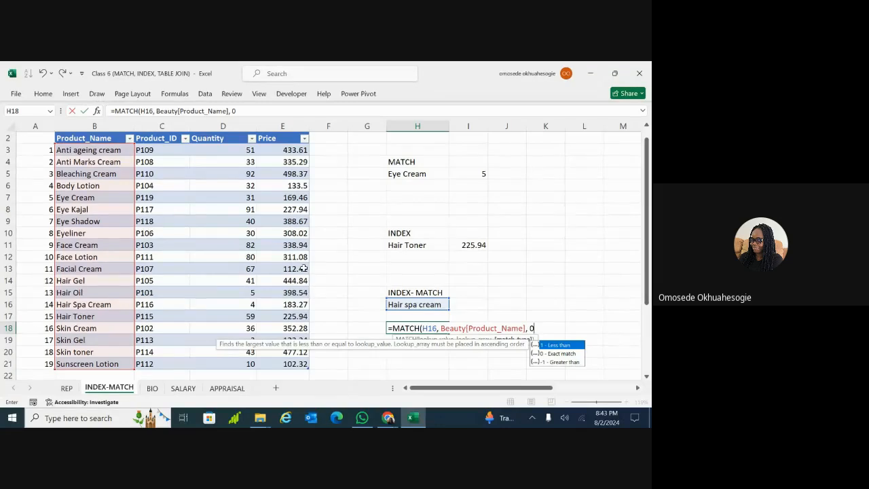
pyautogui.write(')')
pyautogui.press('Return')
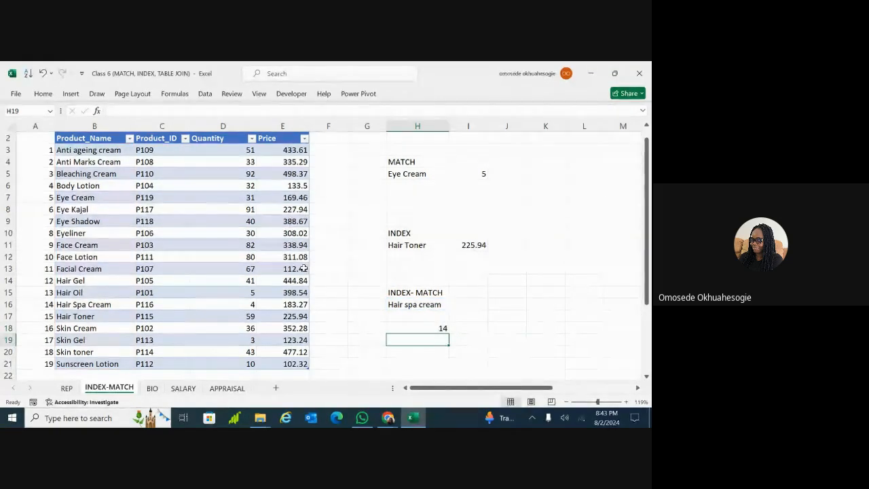
pyautogui.click(434, 328)
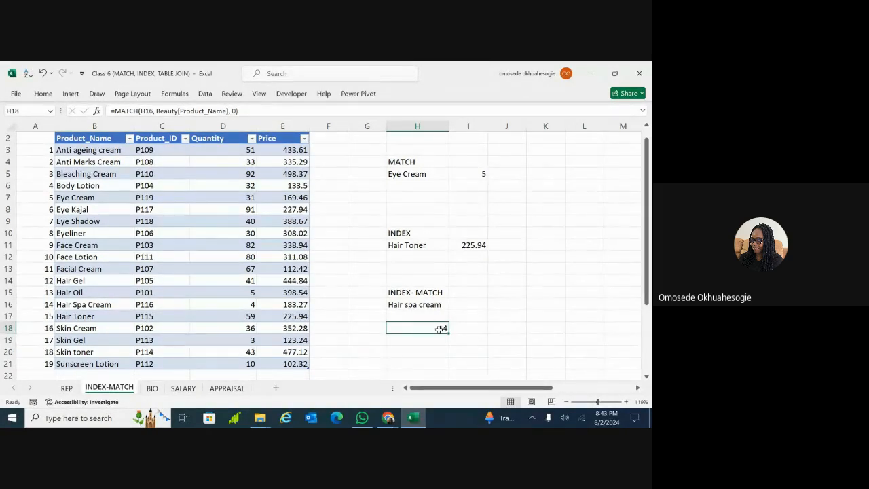
pyautogui.press('Up')
pyautogui.press('Up')
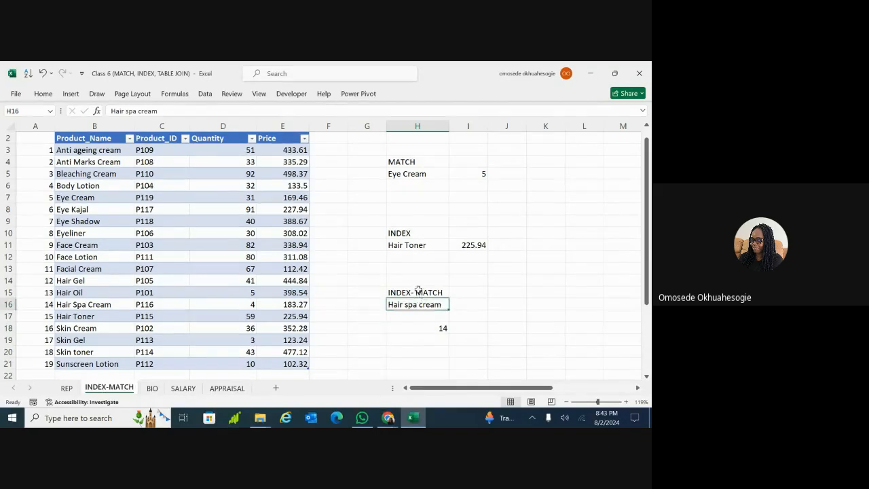
pyautogui.click(418, 257)
pyautogui.click(416, 246)
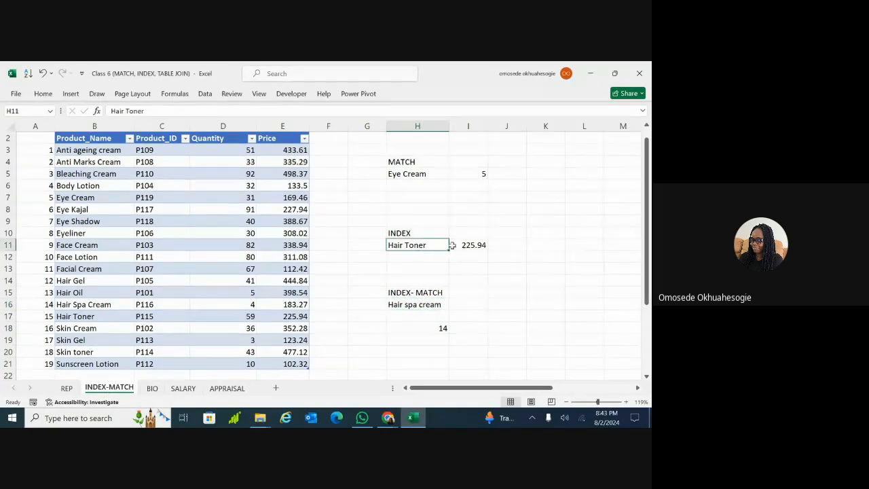
pyautogui.click(458, 246)
pyautogui.doubleClick(457, 246)
pyautogui.click(442, 277)
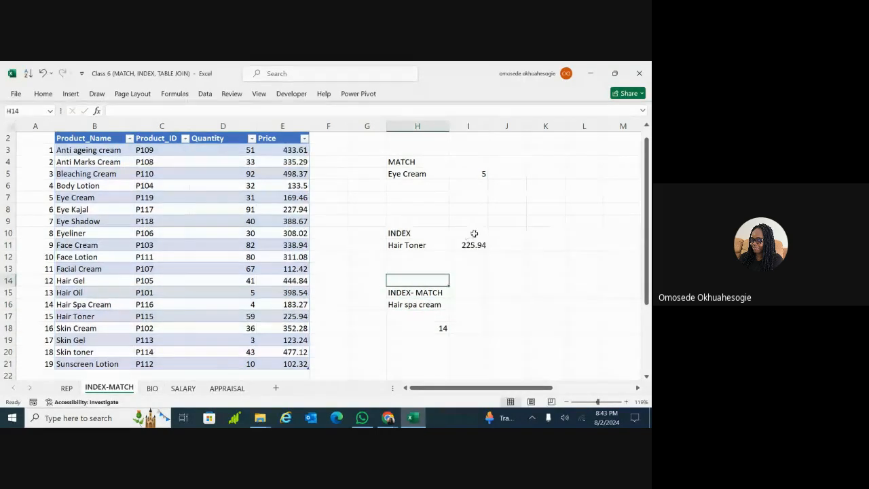
pyautogui.click(475, 246)
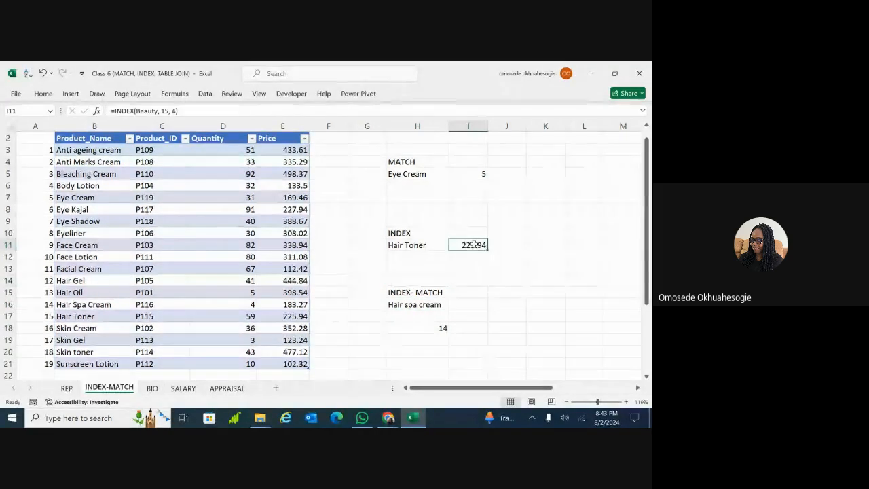
pyautogui.doubleClick(166, 111)
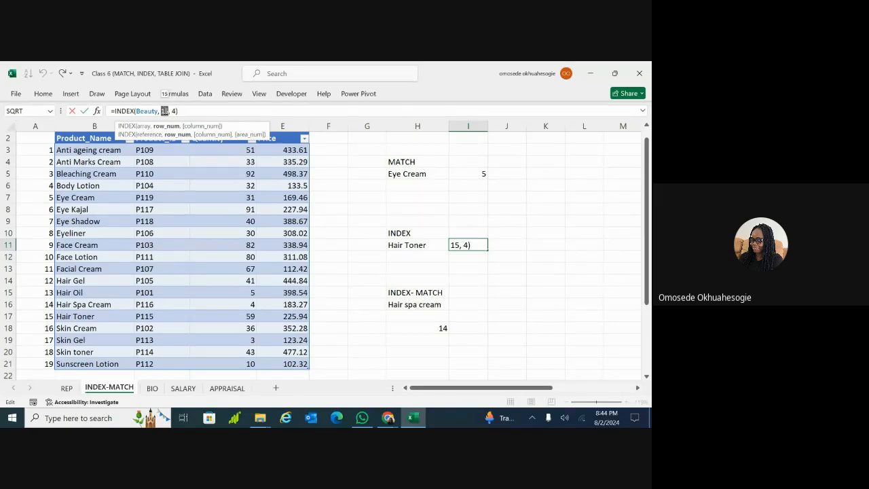
pyautogui.click(212, 108)
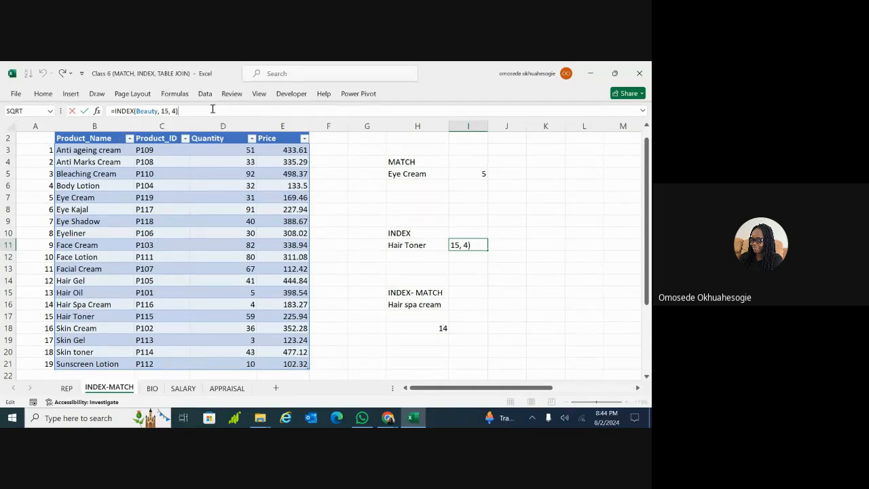
pyautogui.press('Return')
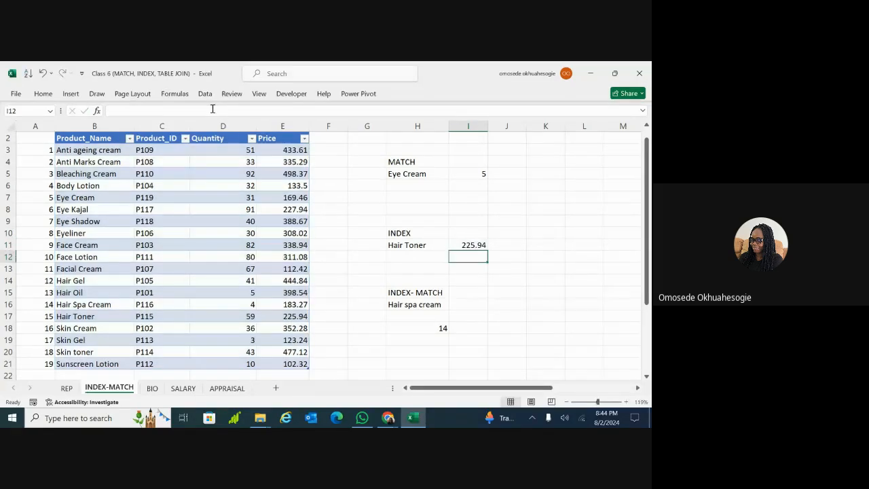
pyautogui.doubleClick(463, 304)
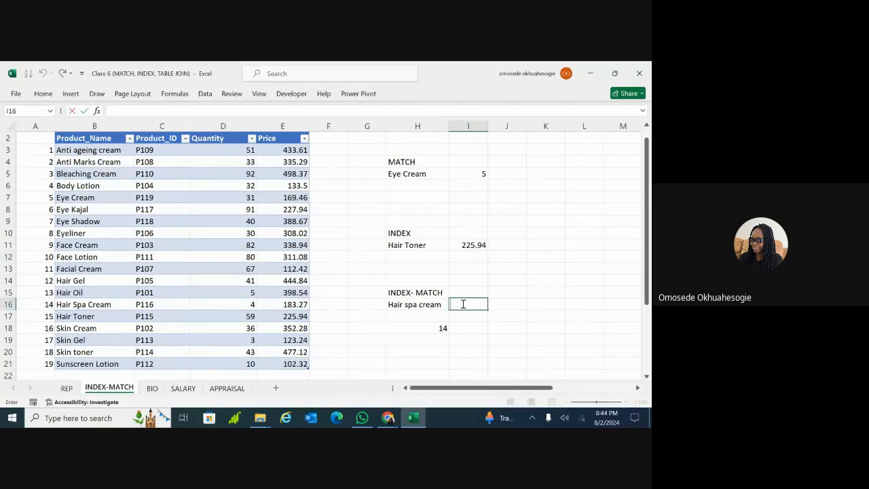
# Start I16's formula as =INDEX(Beauty, MATCH( using autocomplete
pyautogui.write('=inde')
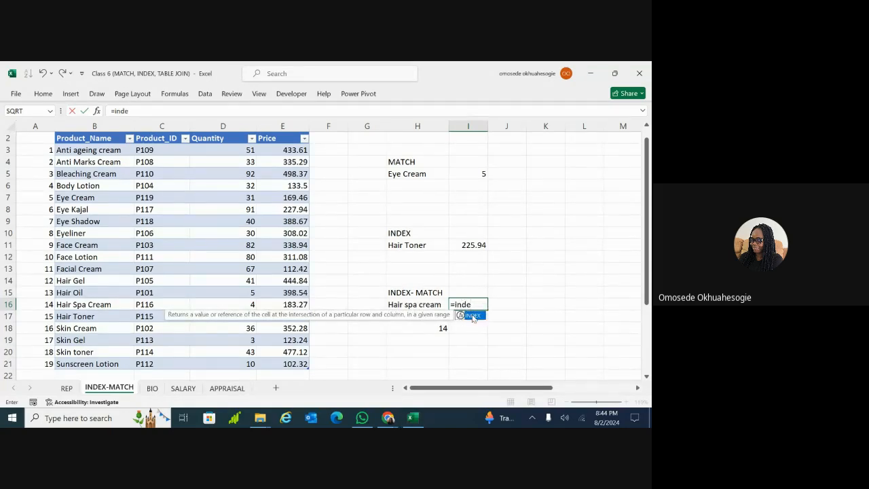
pyautogui.doubleClick(474, 317)
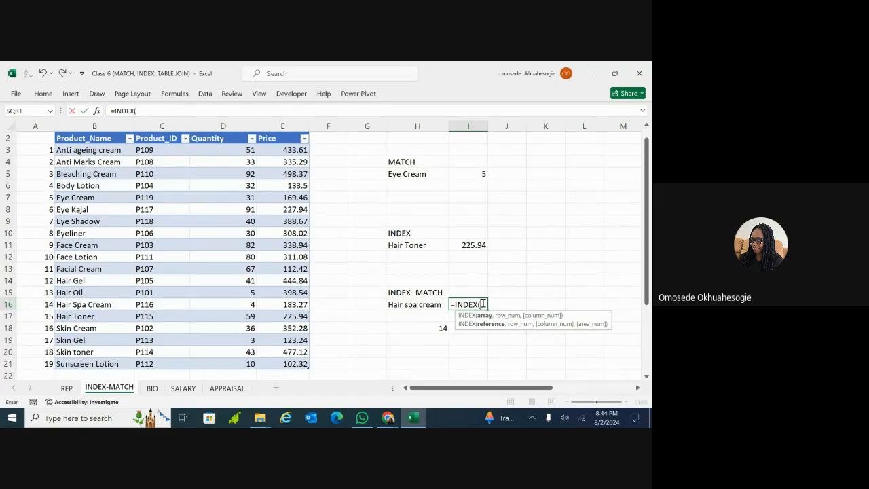
pyautogui.write('be')
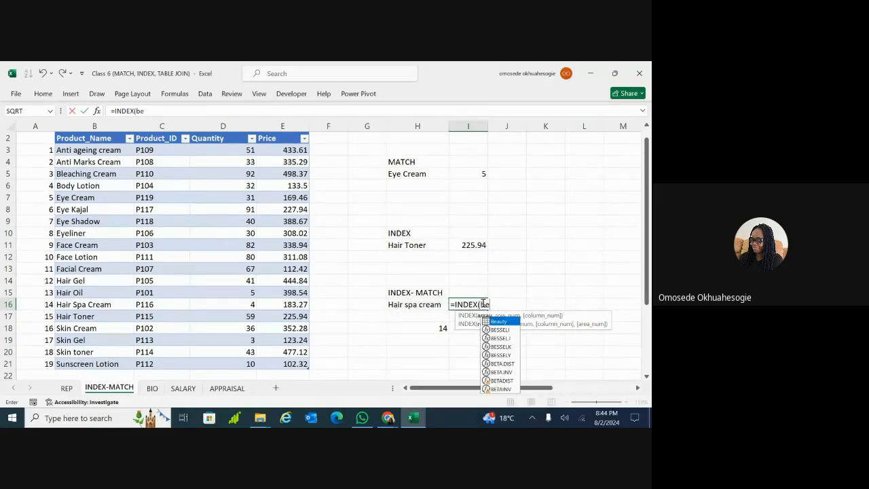
pyautogui.write('auty')
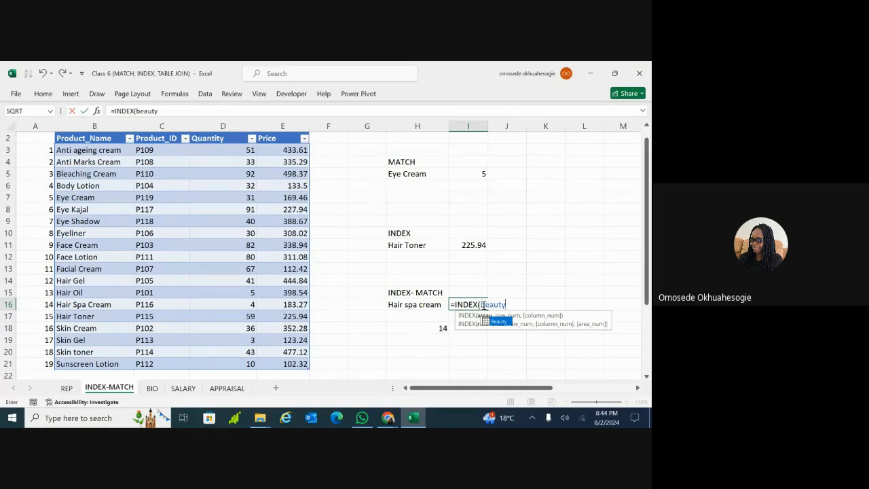
pyautogui.doubleClick(494, 322)
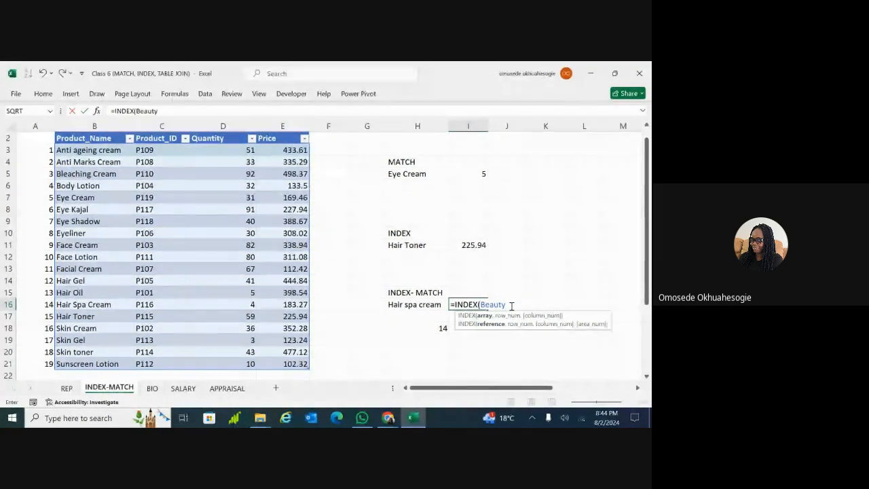
pyautogui.write(',')
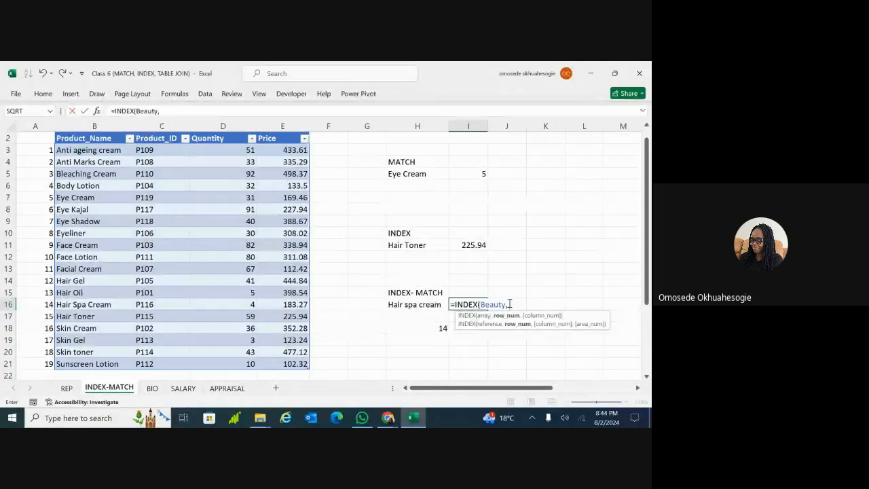
pyautogui.write('mat')
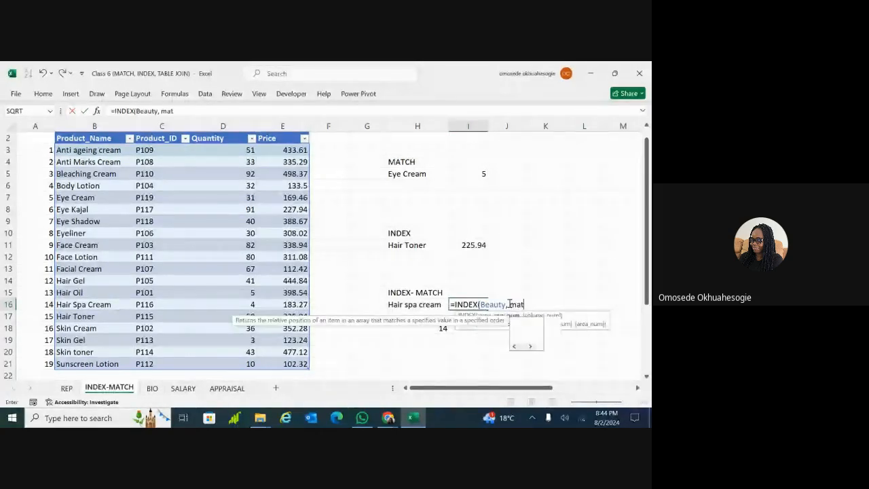
pyautogui.write('ch')
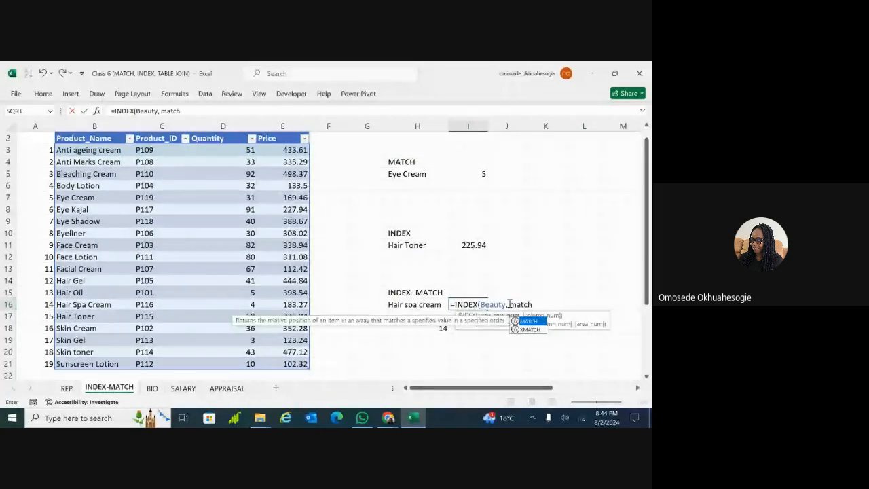
pyautogui.doubleClick(529, 322)
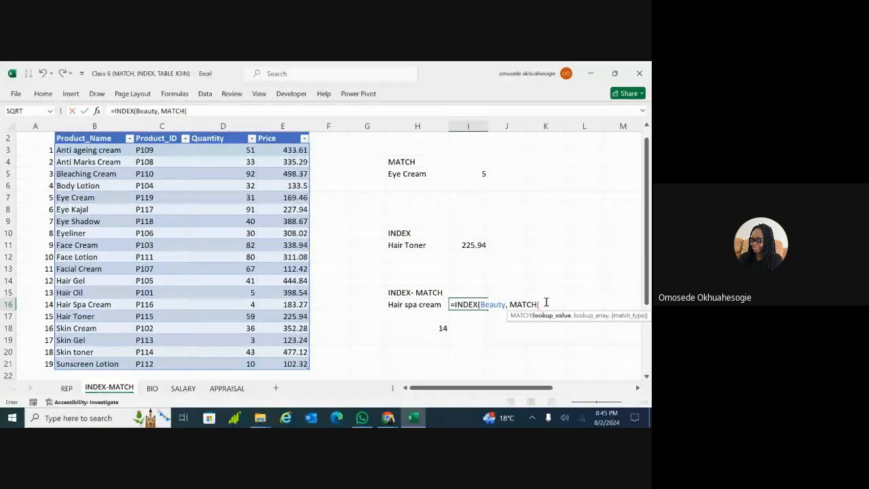
# Close MATCH and add column 4, so I16 returns 183.27 for Hair spa cream
pyautogui.hscroll(1, 546, 302)
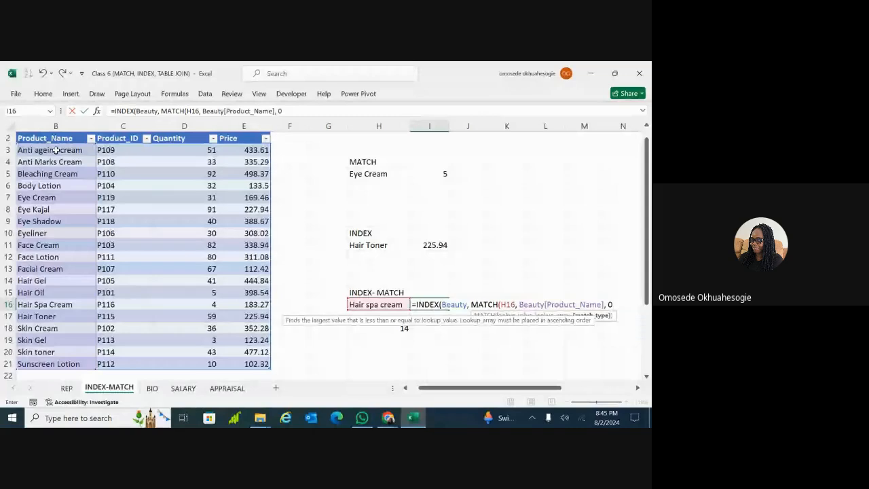
pyautogui.write(')')
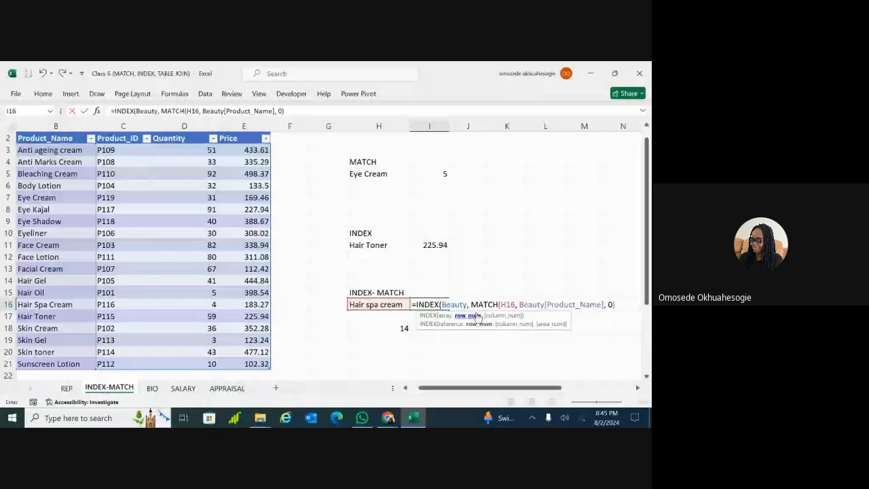
pyautogui.click(563, 306)
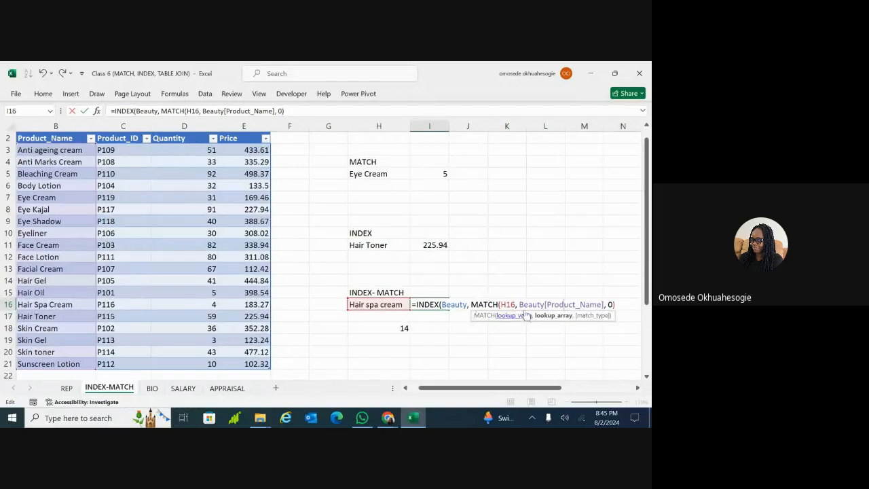
pyautogui.click(615, 304)
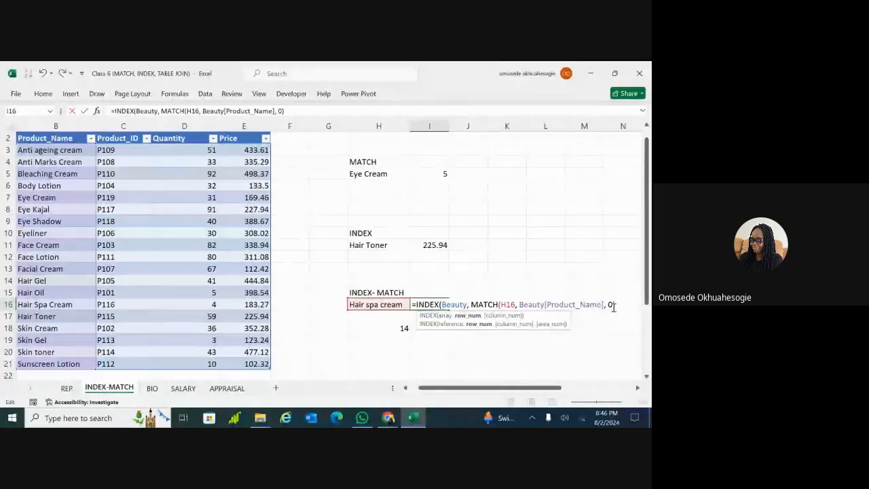
pyautogui.write(',')
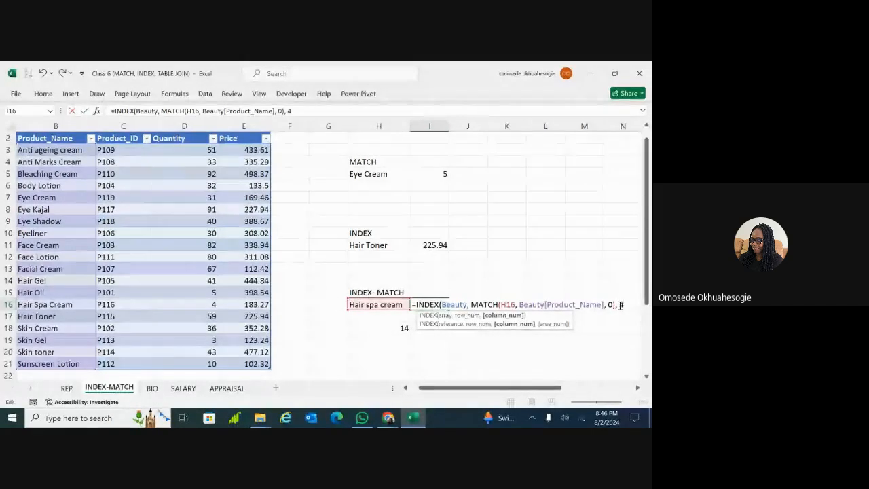
pyautogui.write('4)')
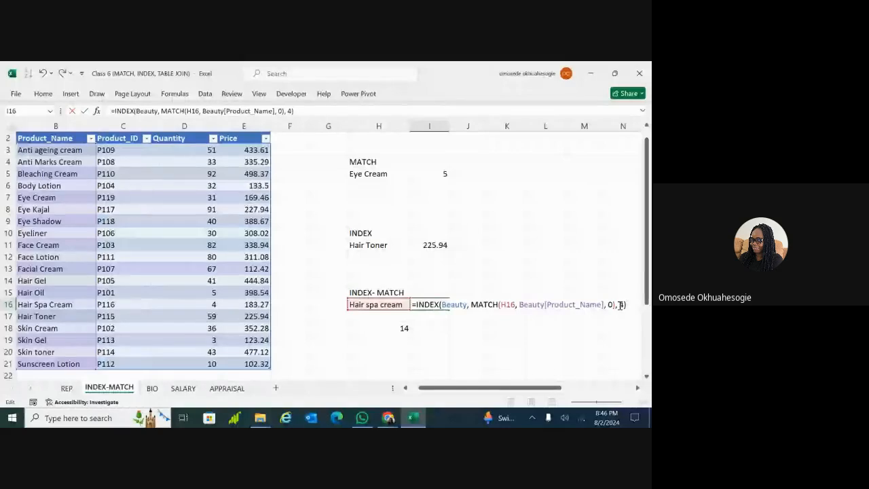
pyautogui.press('Return')
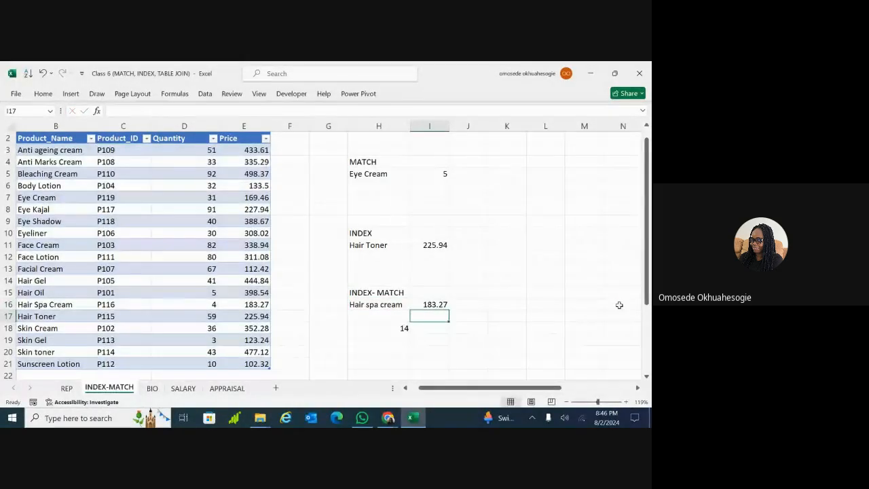
pyautogui.click(431, 305)
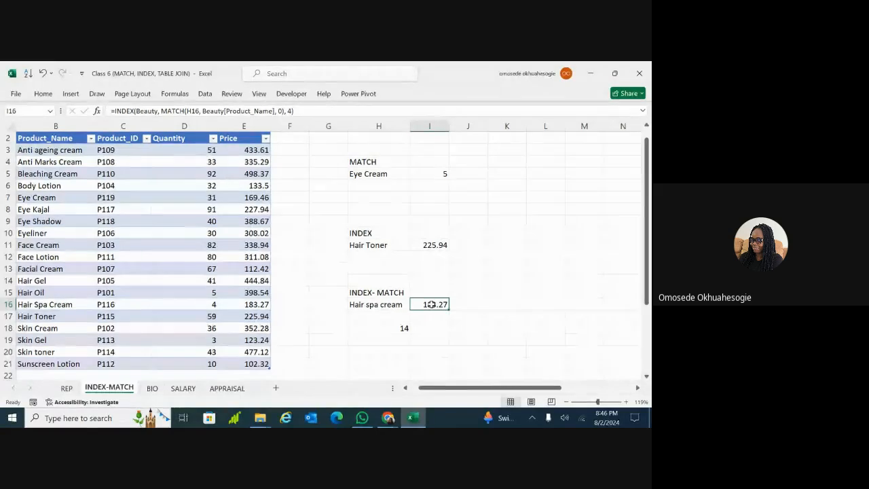
pyautogui.doubleClick(435, 305)
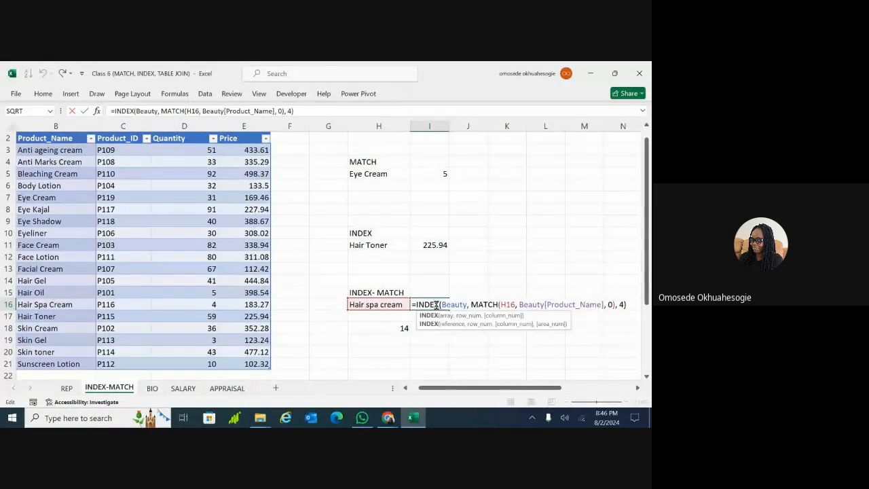
pyautogui.click(622, 305)
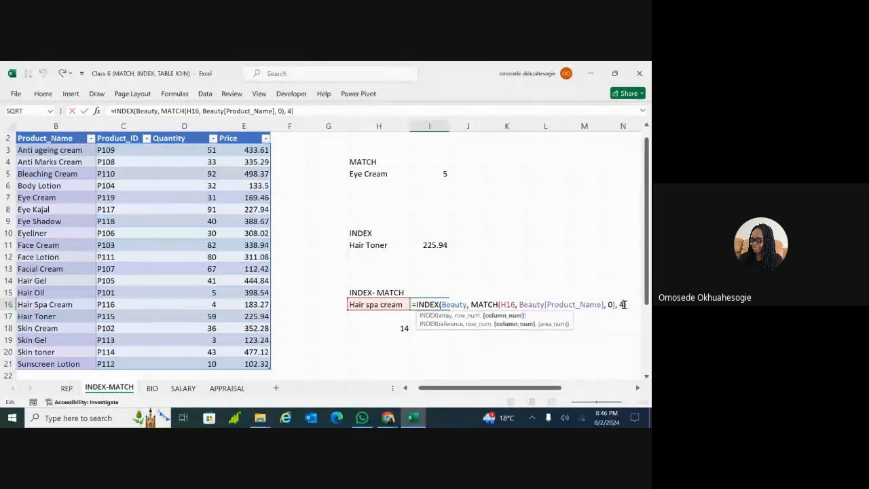
pyautogui.press('BackSpace')
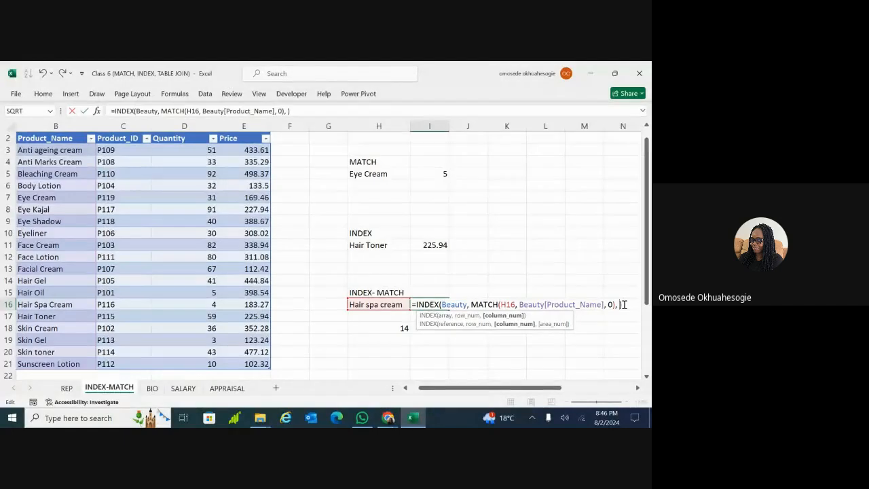
pyautogui.write('3')
pyautogui.press('Return')
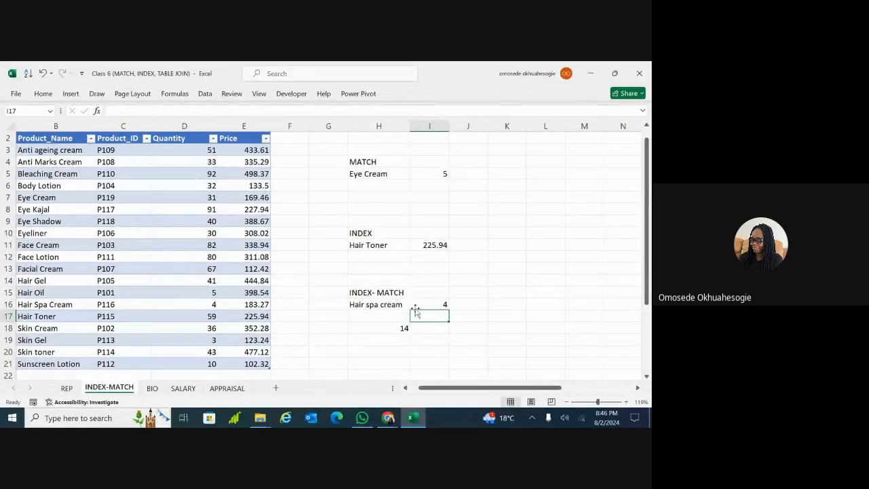
pyautogui.click(434, 304)
pyautogui.doubleClick(438, 304)
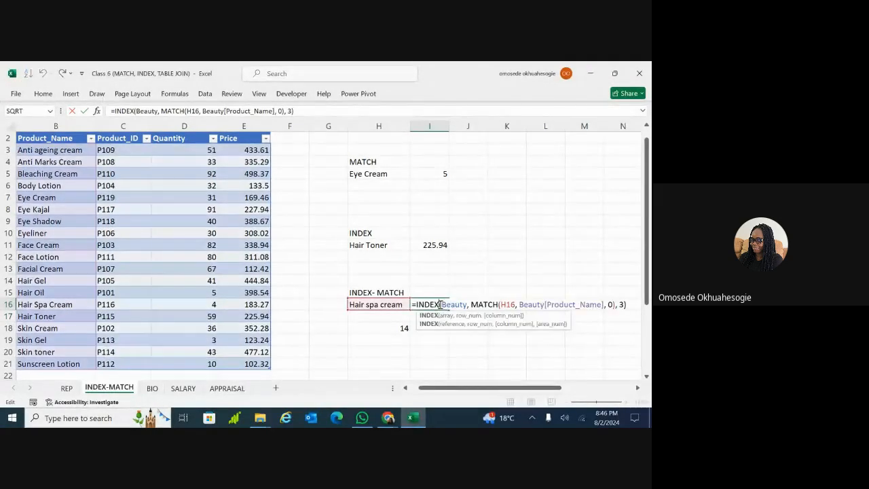
pyautogui.click(622, 304)
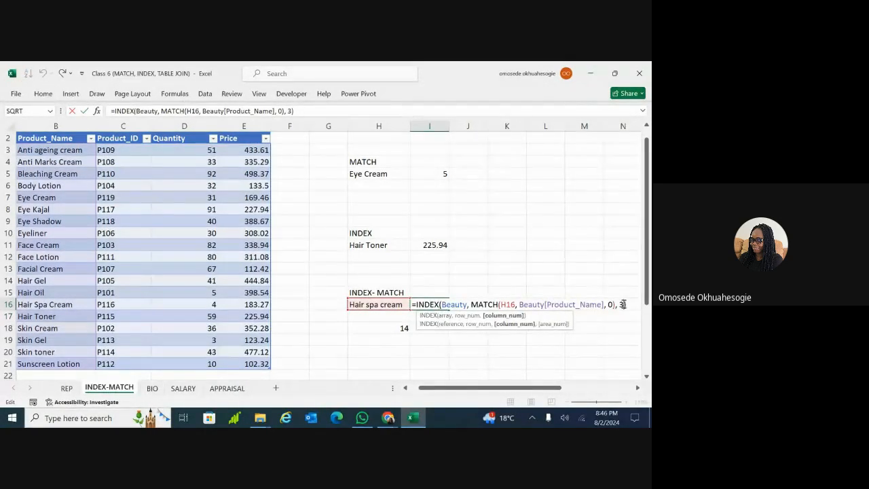
pyautogui.press('BackSpace')
pyautogui.write('4')
pyautogui.press('Return')
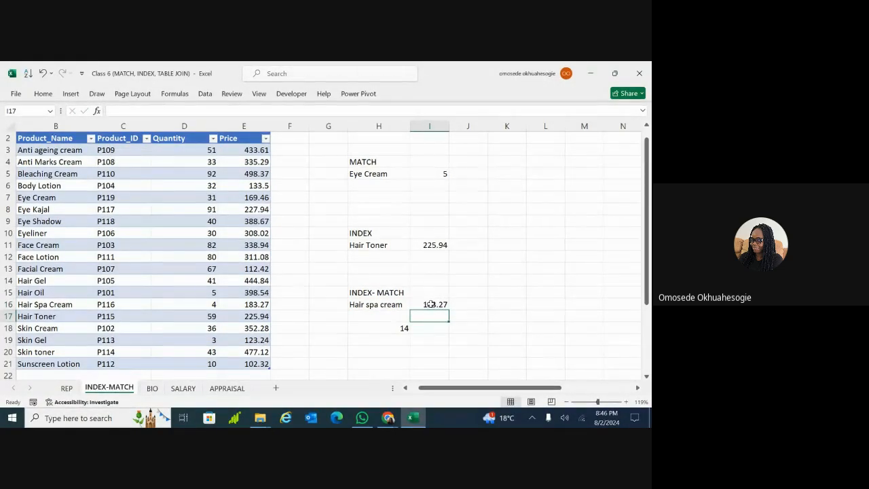
pyautogui.click(386, 304)
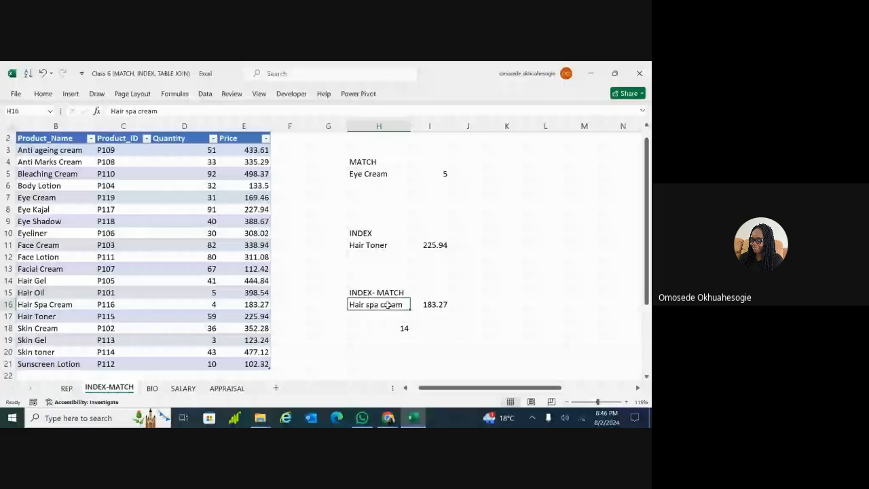
pyautogui.click(645, 112)
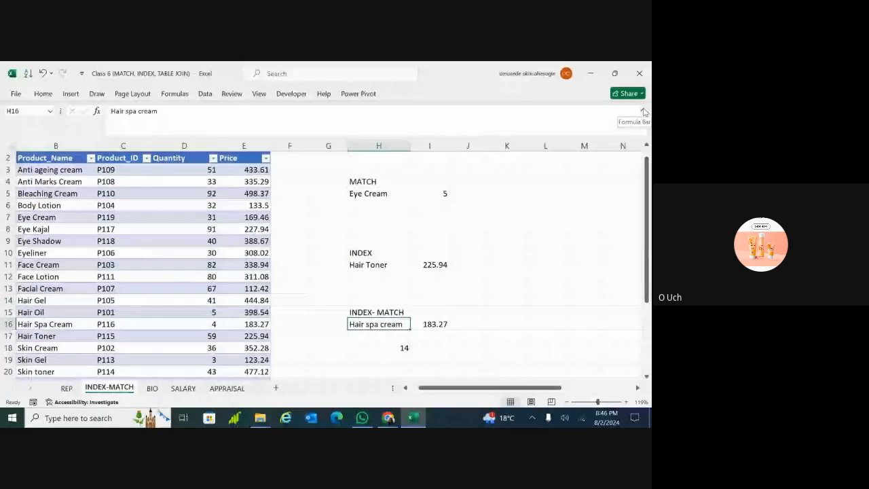
pyautogui.click(644, 112)
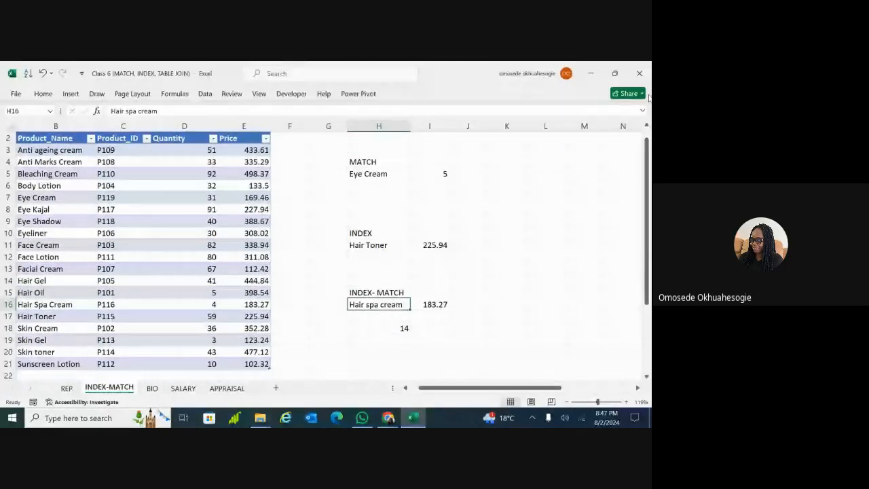
pyautogui.click(435, 245)
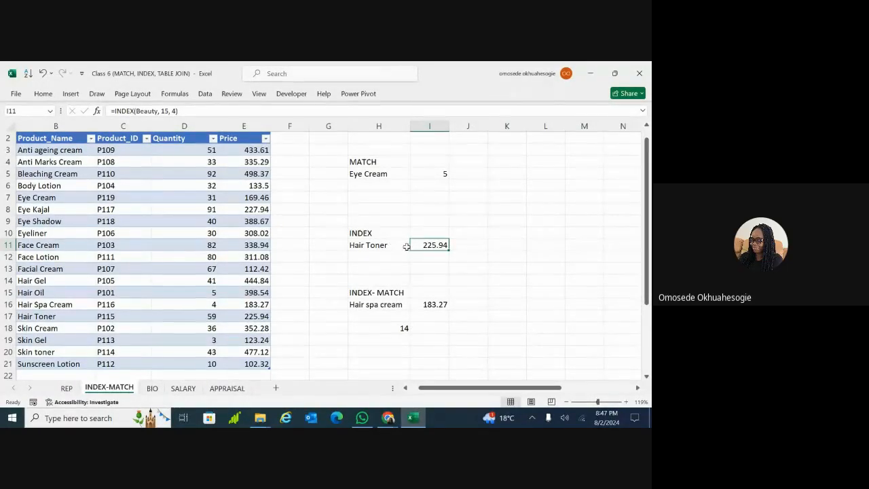
pyautogui.click(373, 304)
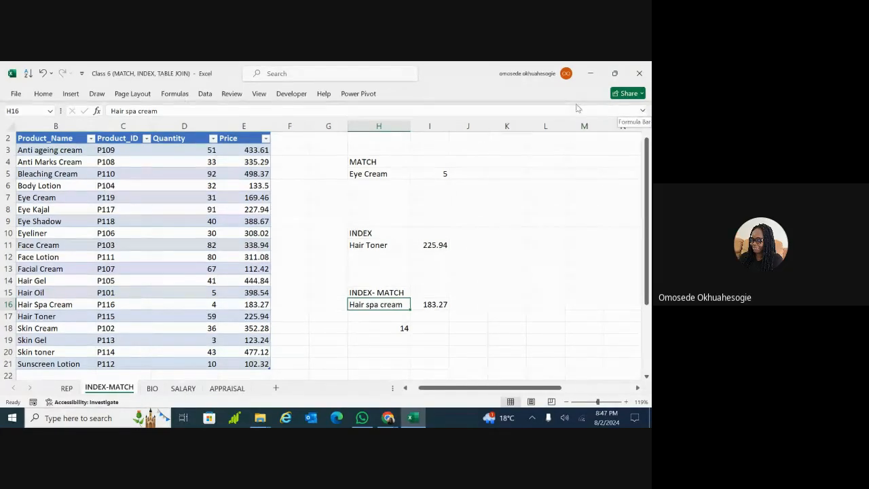
pyautogui.click(42, 93)
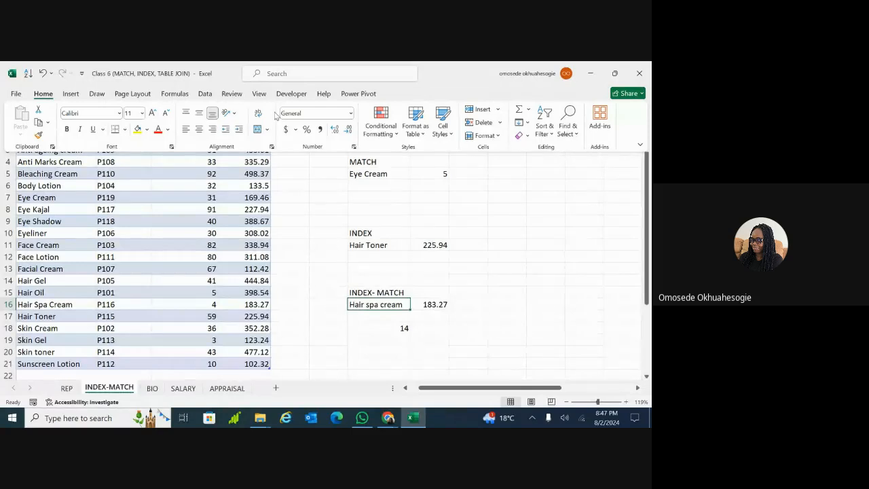
# Open the Data Validation dialog for H16 from the Data tab
pyautogui.click(206, 93)
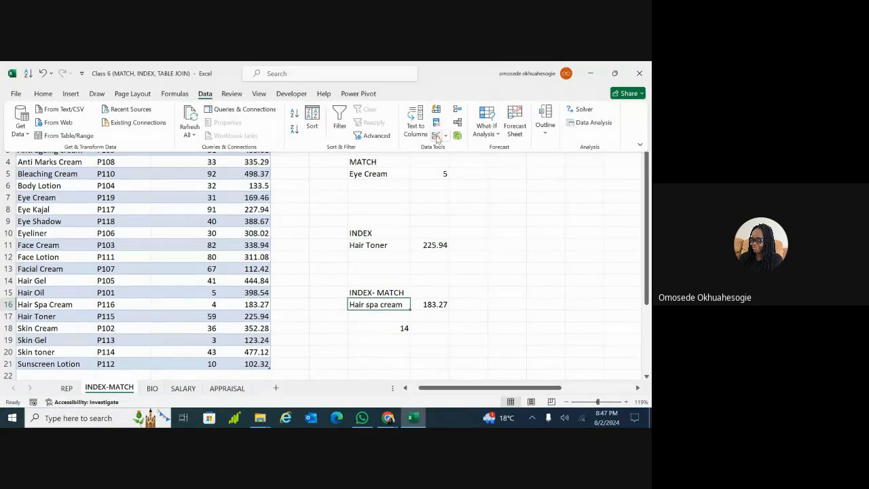
pyautogui.click(447, 137)
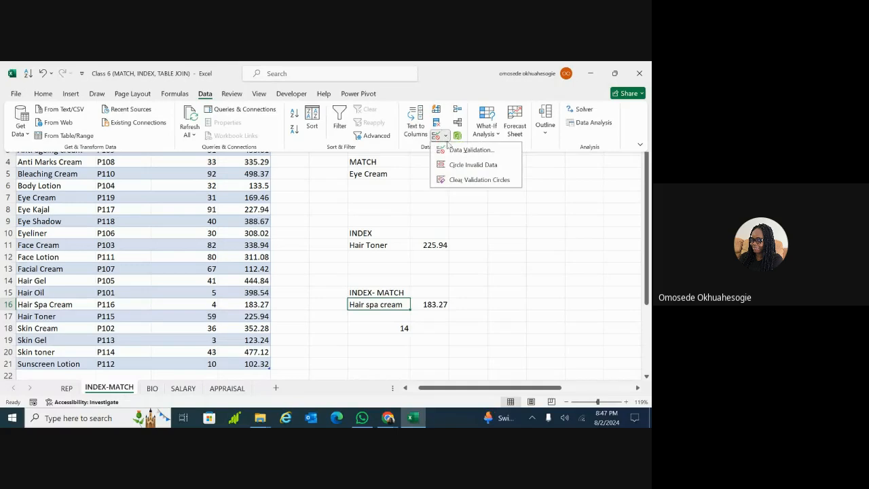
pyautogui.click(471, 149)
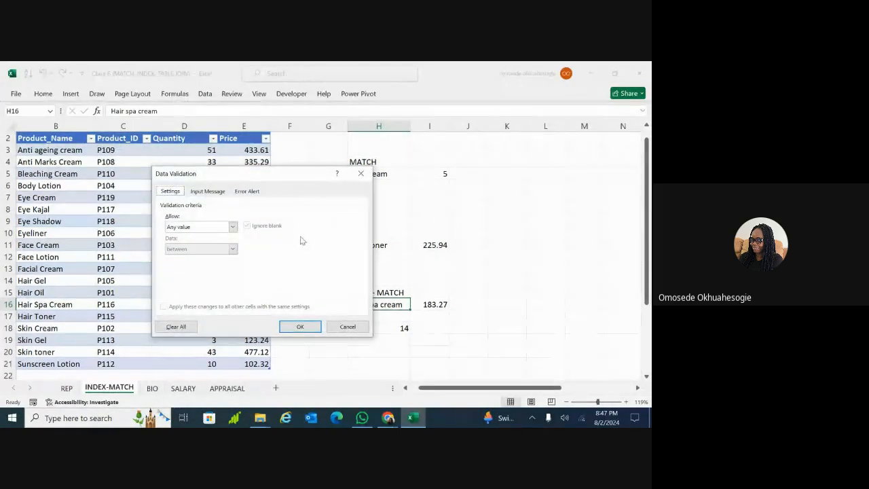
# Set H16's validation to a List sourced from B3:B21
pyautogui.click(233, 227)
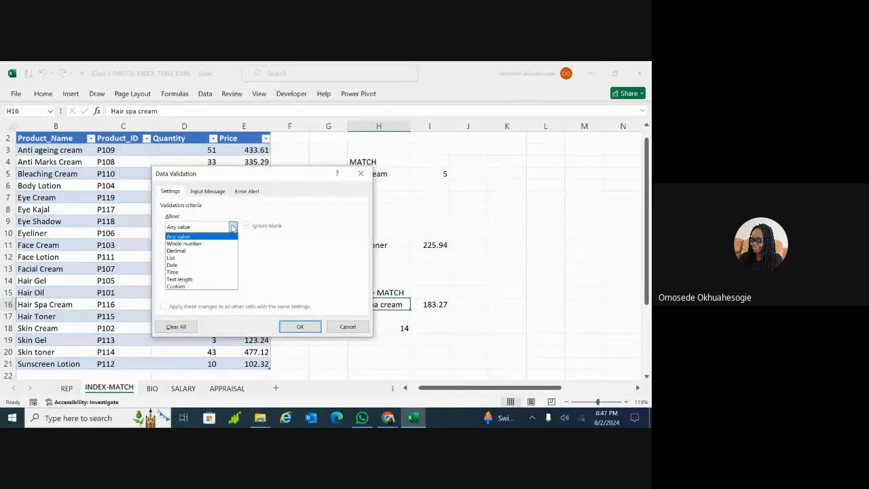
pyautogui.click(192, 263)
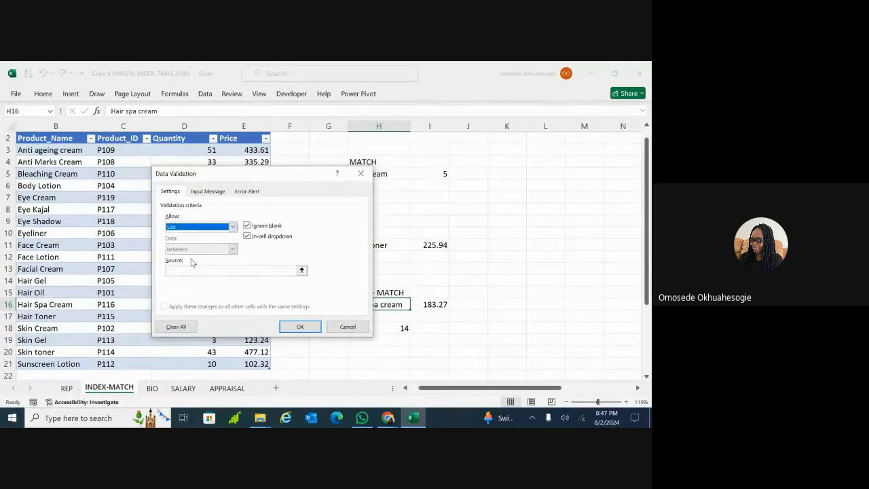
pyautogui.click(302, 270)
pyautogui.click(46, 150)
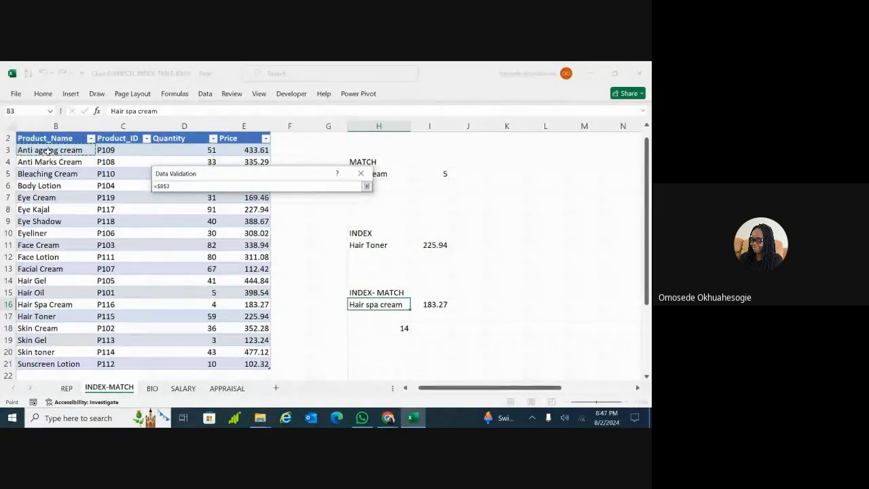
pyautogui.hotkey('ctrl', 'shift', 'Down')
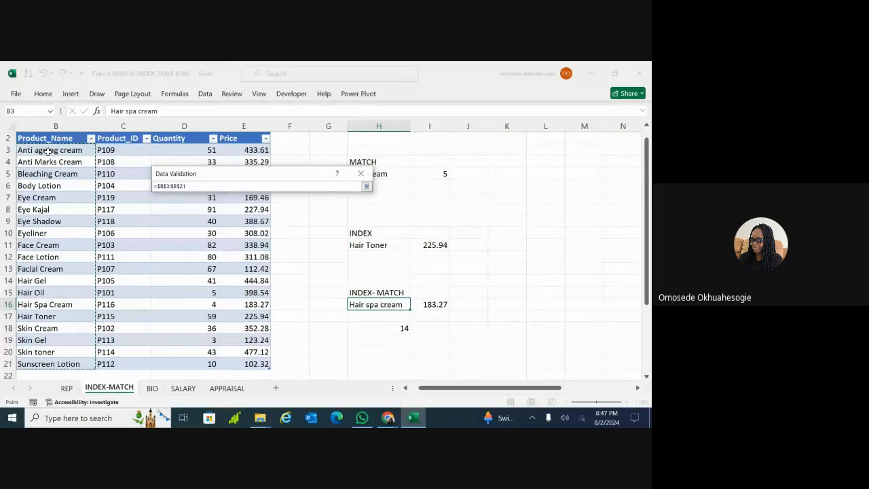
pyautogui.press('Return')
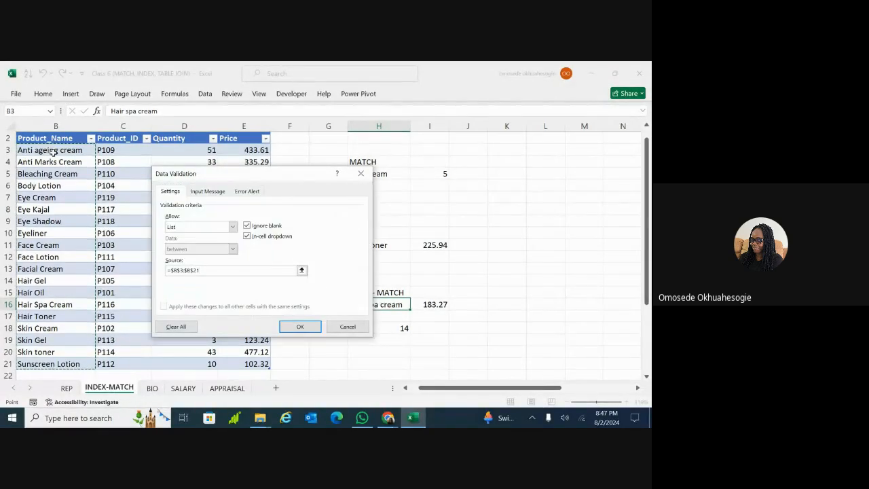
# Add a 'select product' input message and 'product not found' error alert, then apply
pyautogui.click(221, 192)
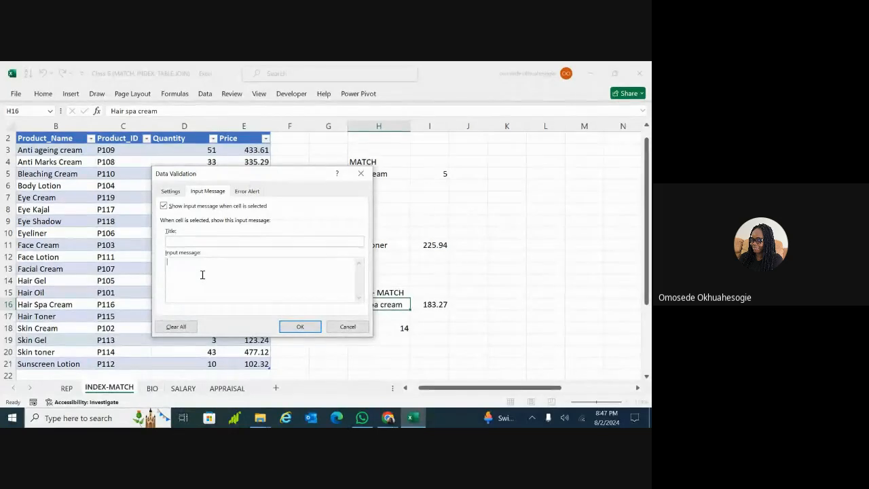
pyautogui.write('select product')
pyautogui.click(247, 191)
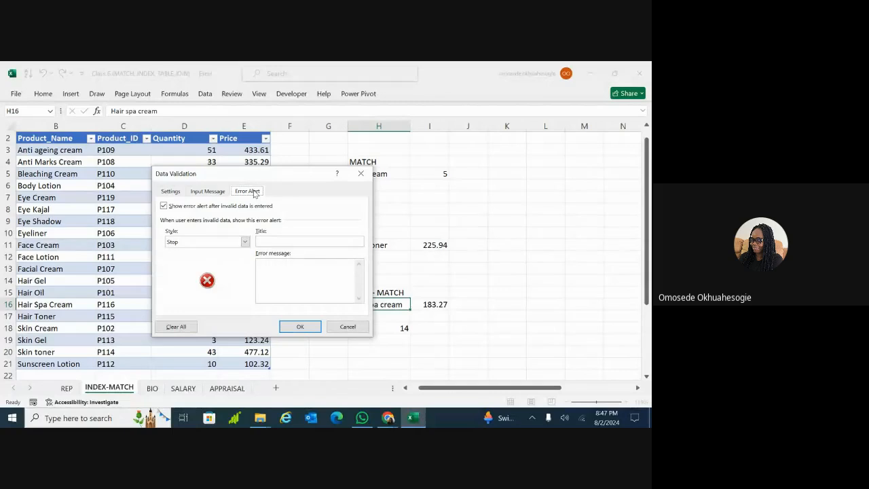
pyautogui.click(270, 268)
pyautogui.write('p')
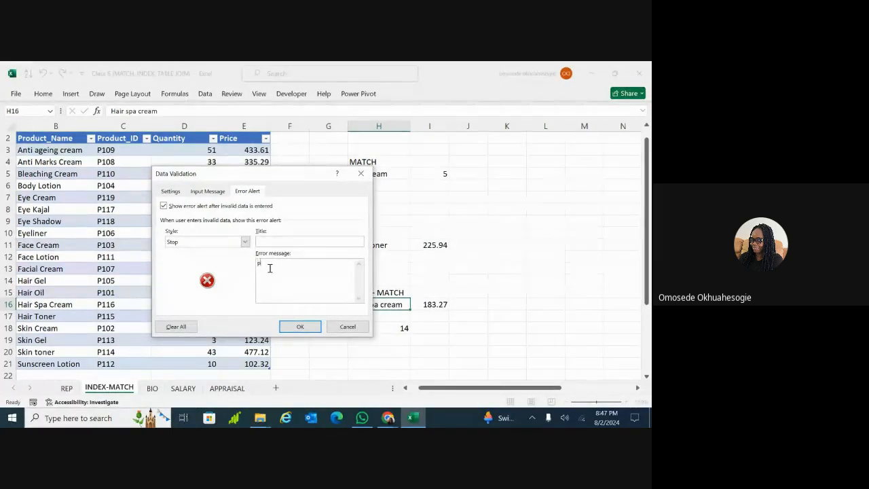
pyautogui.write('roduct not found')
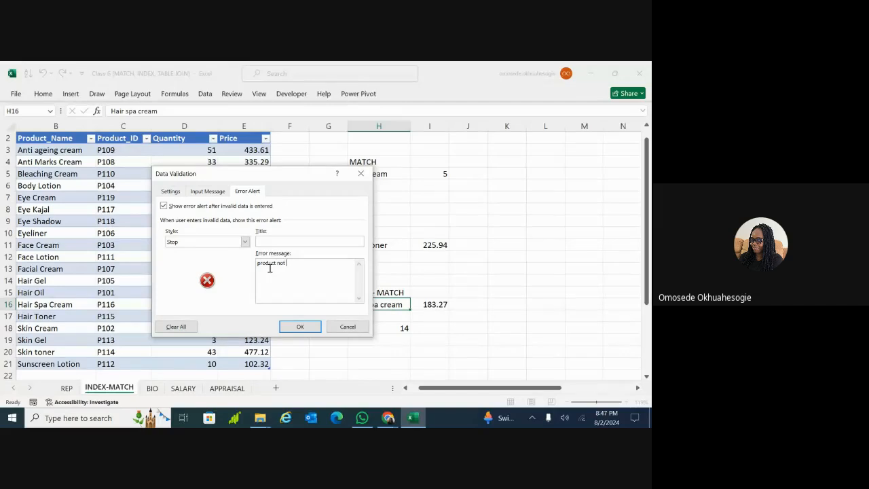
pyautogui.click(300, 327)
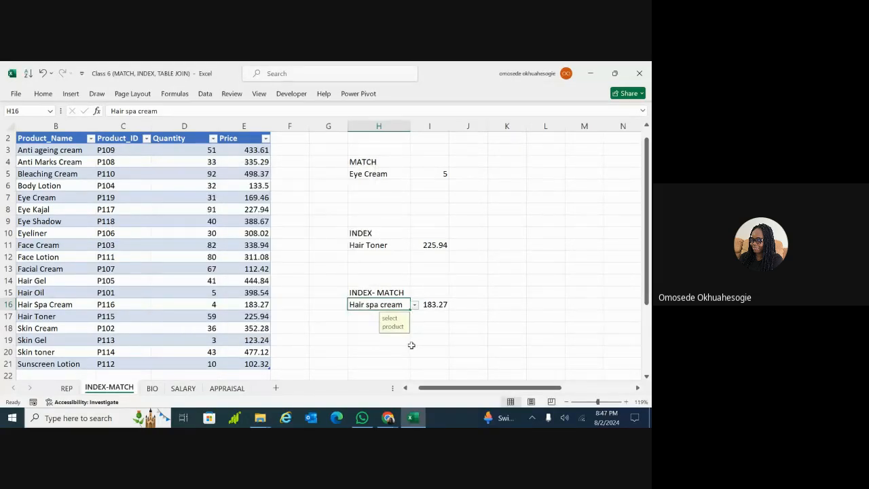
# Pick Hair Toner, then Skin toner, from H16's product list so I16 shows 477.12
pyautogui.click(412, 345)
pyautogui.click(396, 306)
pyautogui.click(416, 305)
pyautogui.click(360, 339)
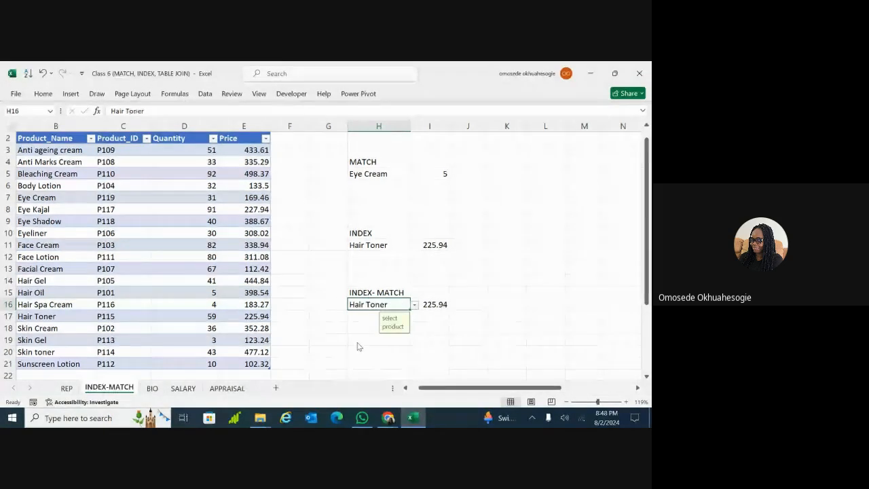
pyautogui.click(415, 305)
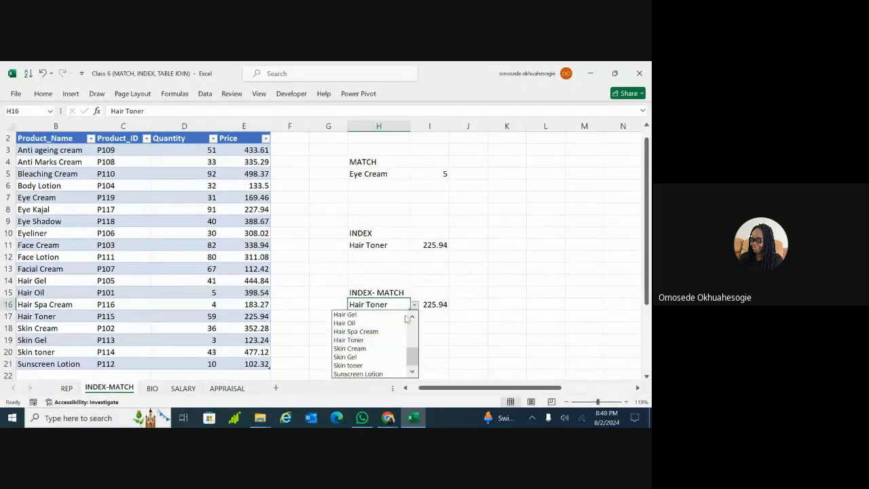
pyautogui.click(368, 366)
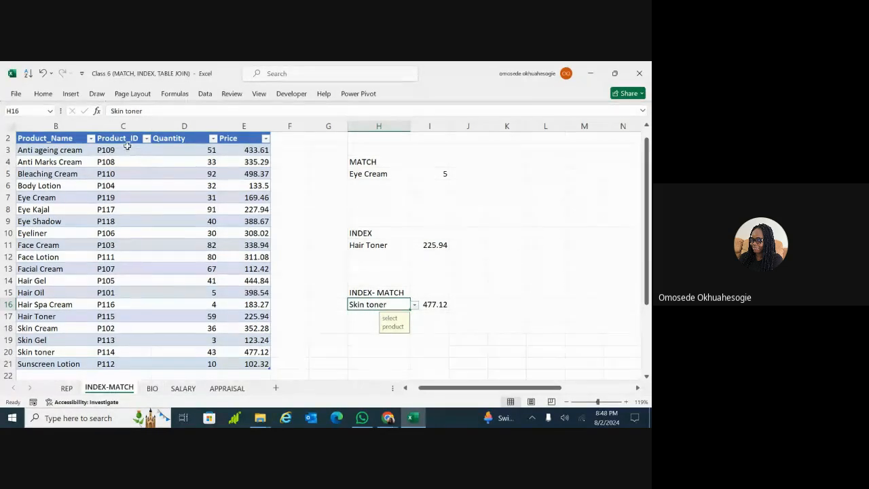
# Change I16's INDEX column argument so it returns Skin toner's product ID, P114
pyautogui.doubleClick(438, 304)
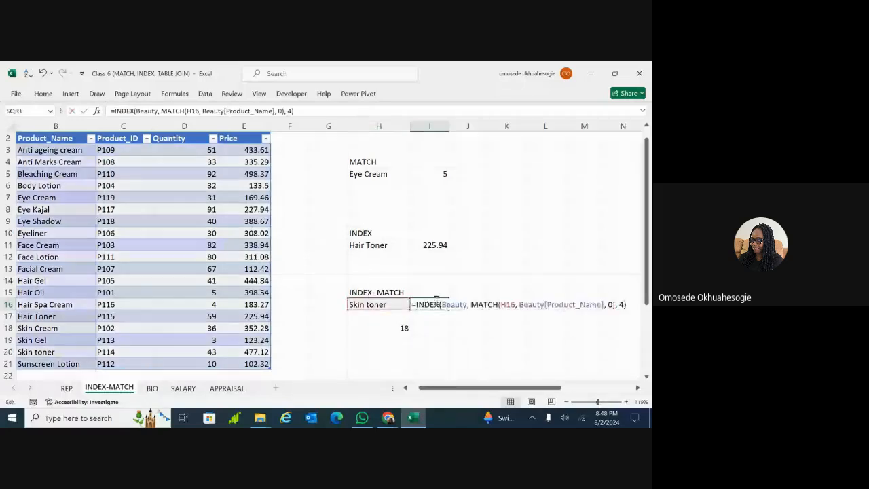
pyautogui.click(624, 304)
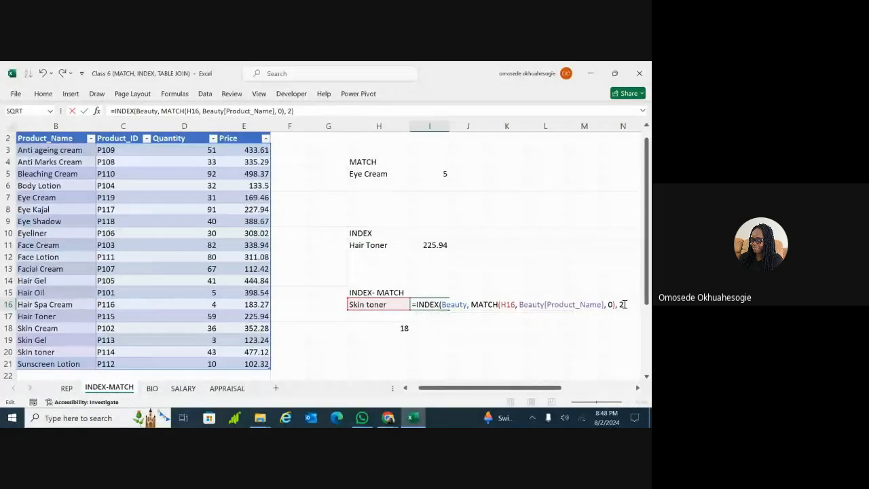
pyautogui.press('Return')
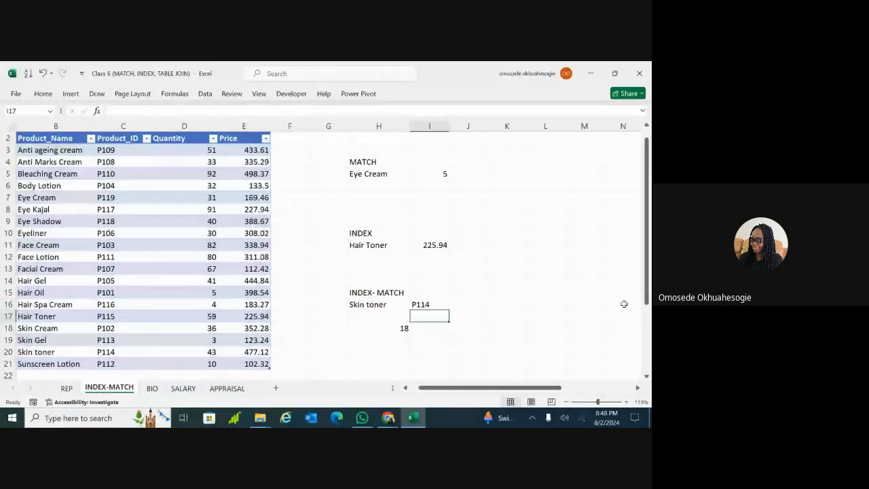
# Select the entire INDEX-MATCH formula of I16 in the formula bar for copying
pyautogui.click(430, 303)
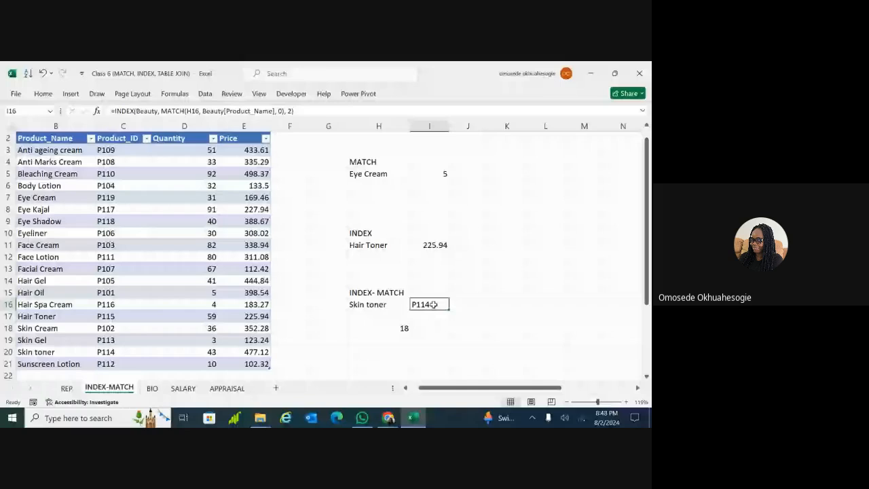
pyautogui.click(453, 305)
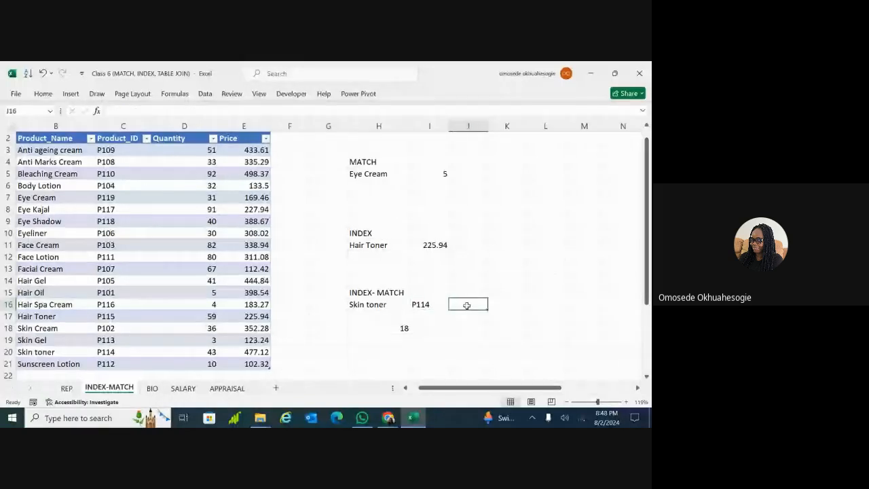
pyautogui.click(513, 305)
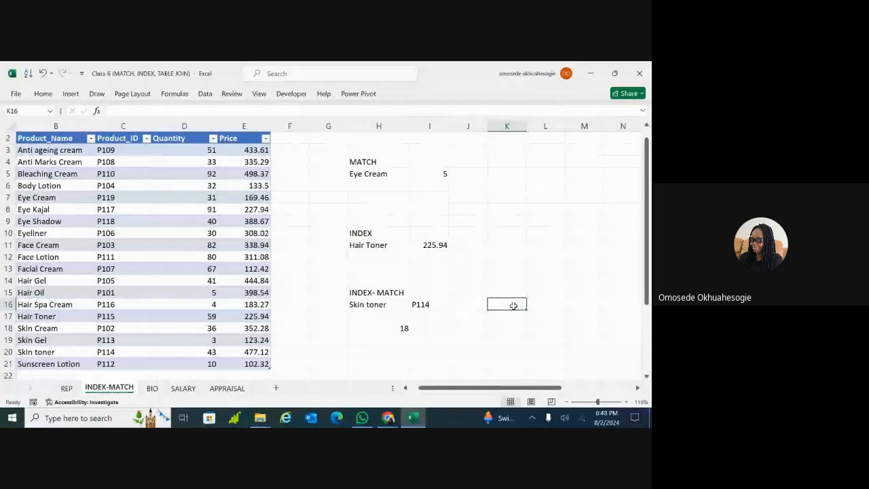
pyautogui.click(429, 304)
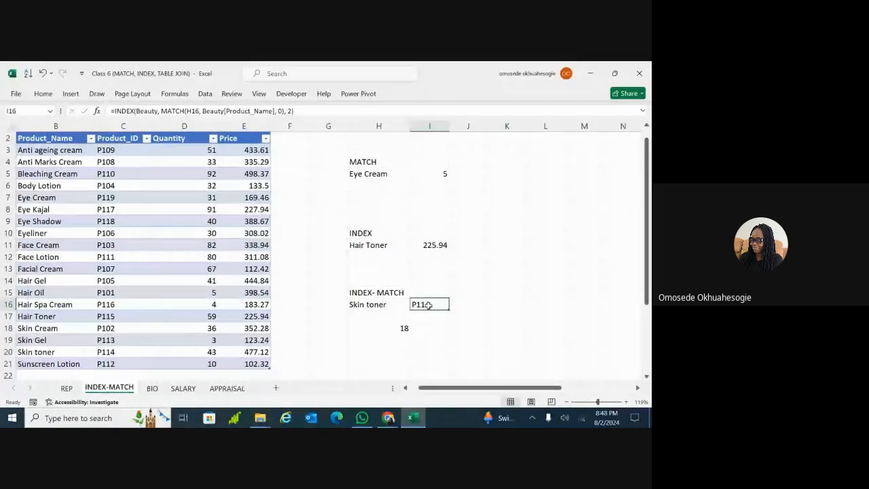
pyautogui.click(336, 111)
pyautogui.hotkey('ctrl', 'a')
pyautogui.hotkey('ctrl', 'c')
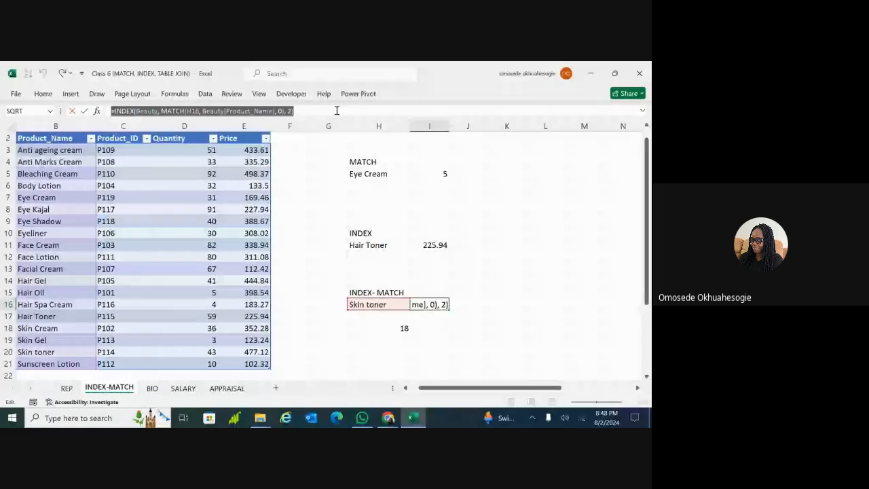
# Paste the INDEX-MATCH formula into J16 with column 3, returning quantity 43
pyautogui.press('Return')
pyautogui.click(468, 304)
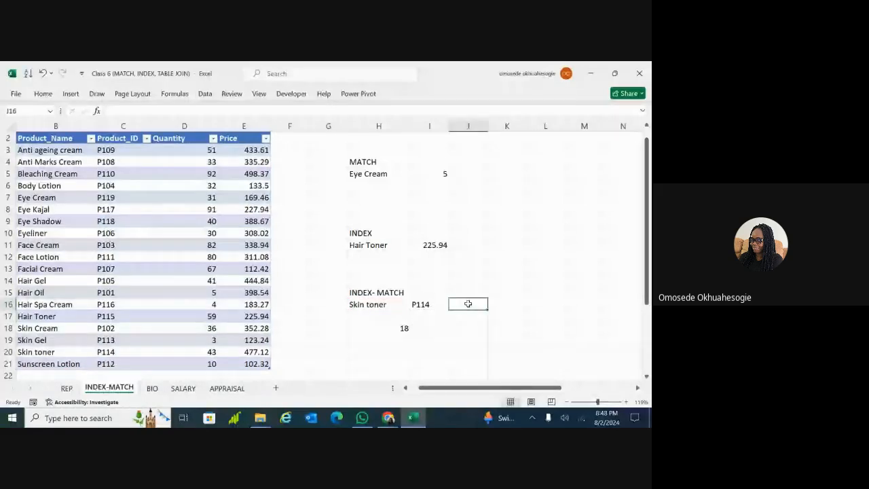
pyautogui.hotkey('ctrl', 'v')
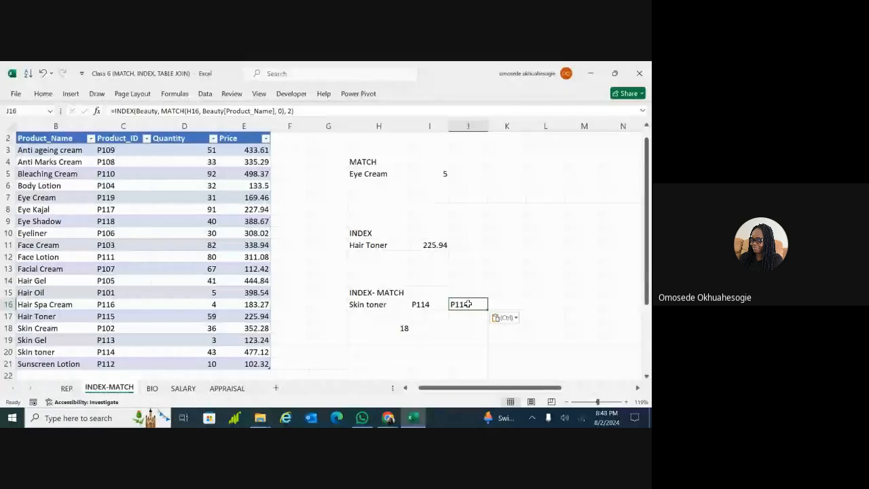
pyautogui.click(292, 112)
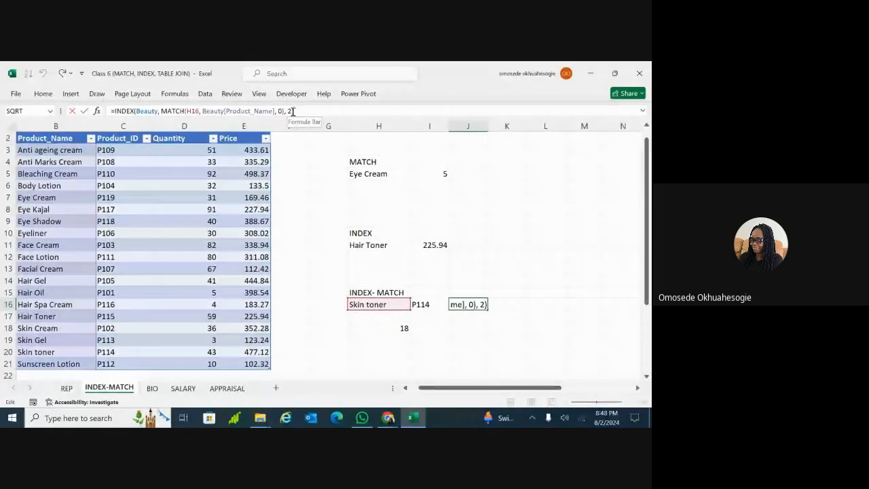
pyautogui.write('3')
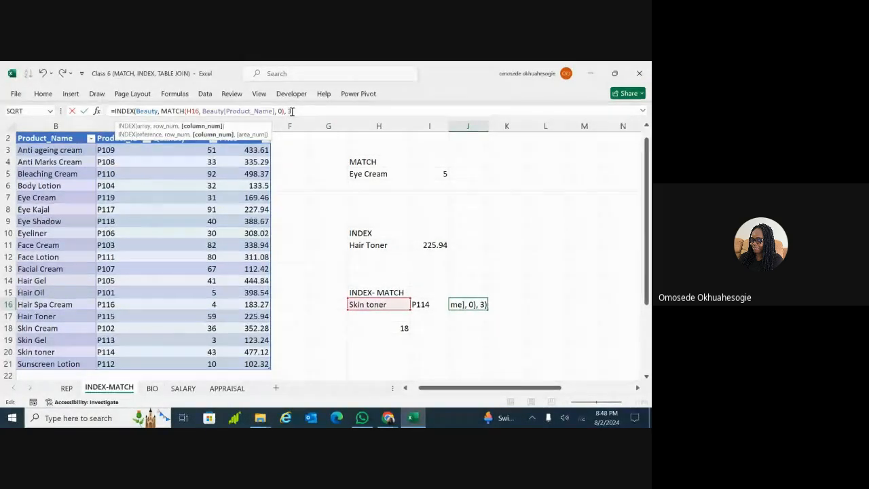
pyautogui.press('Return')
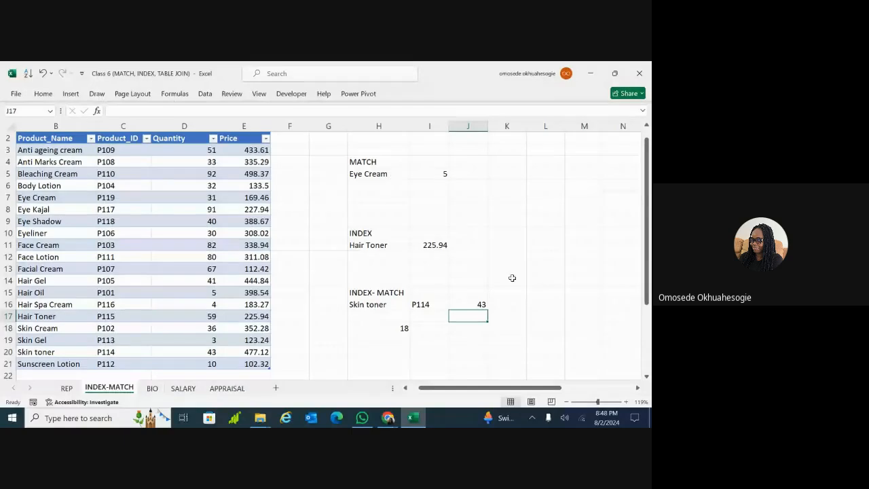
# Paste the INDEX-MATCH formula into K16 with column 4, returning price 477.12
pyautogui.click(513, 303)
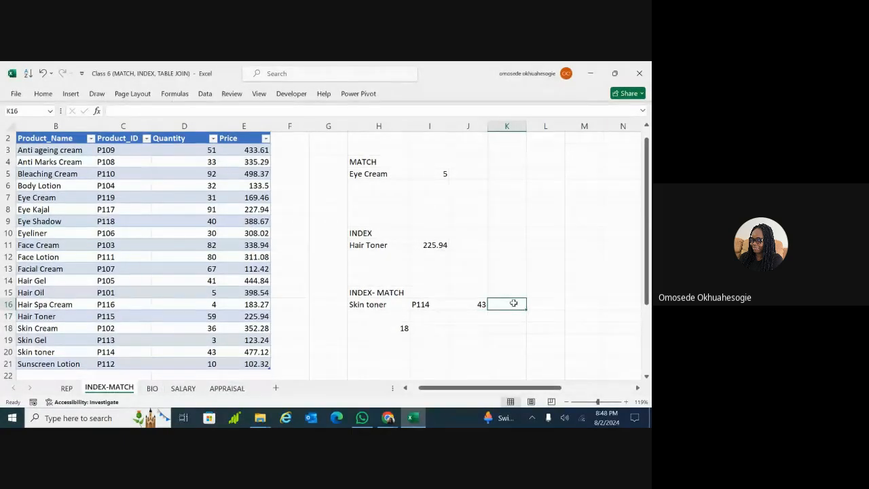
pyautogui.hotkey('ctrl', 'v')
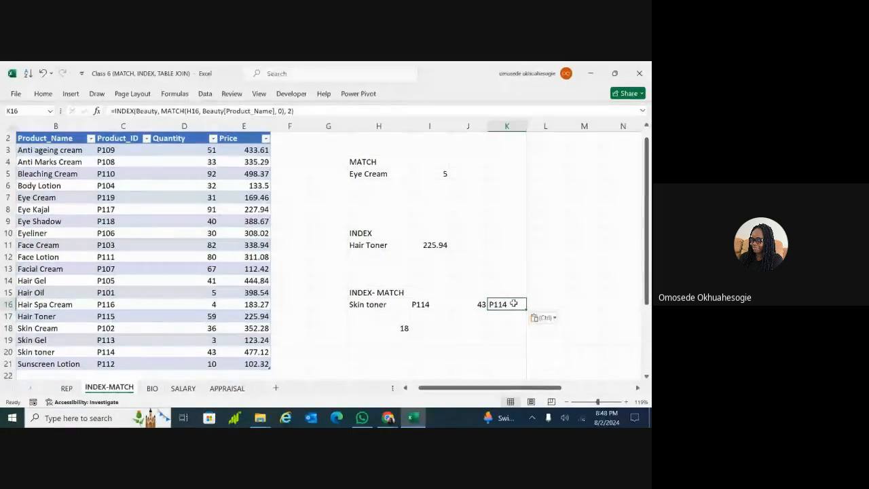
pyautogui.click(291, 111)
pyautogui.press('BackSpace')
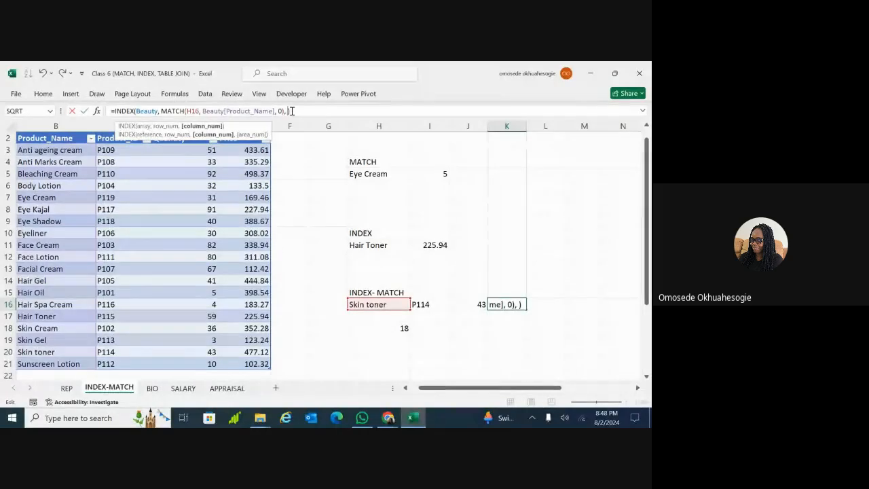
pyautogui.write('4')
pyautogui.press('Return')
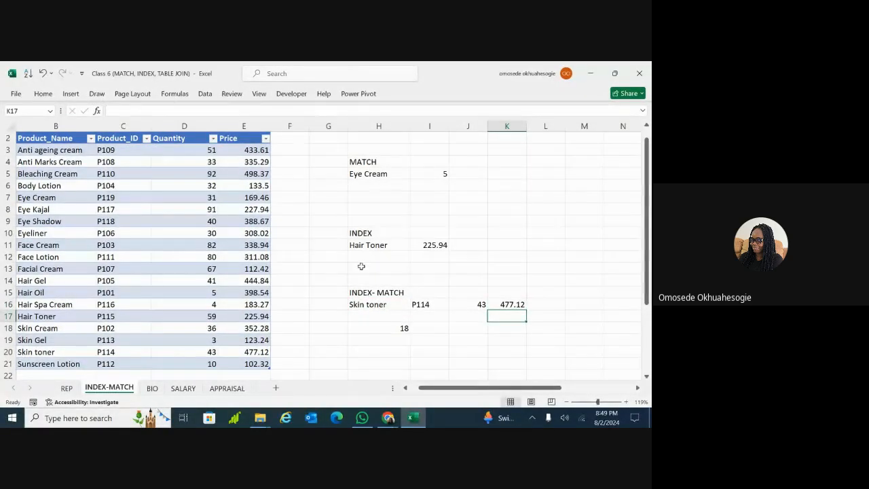
# Choose Anti ageing cream in H16 and widen column H so the name fits
pyautogui.click(382, 300)
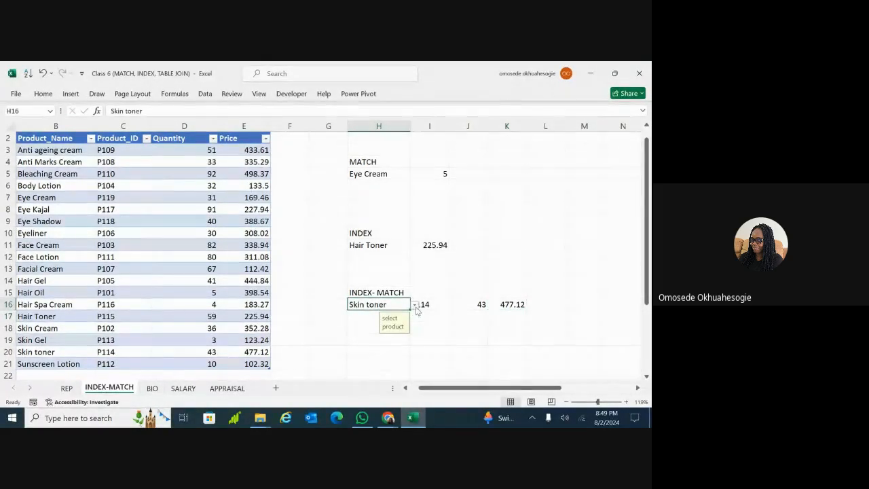
pyautogui.click(414, 306)
pyautogui.scroll(4, 413, 327)
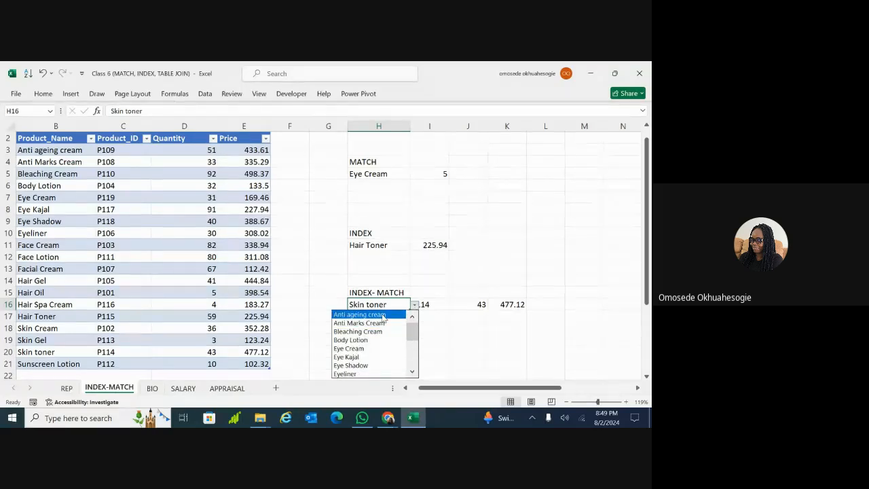
pyautogui.click(384, 315)
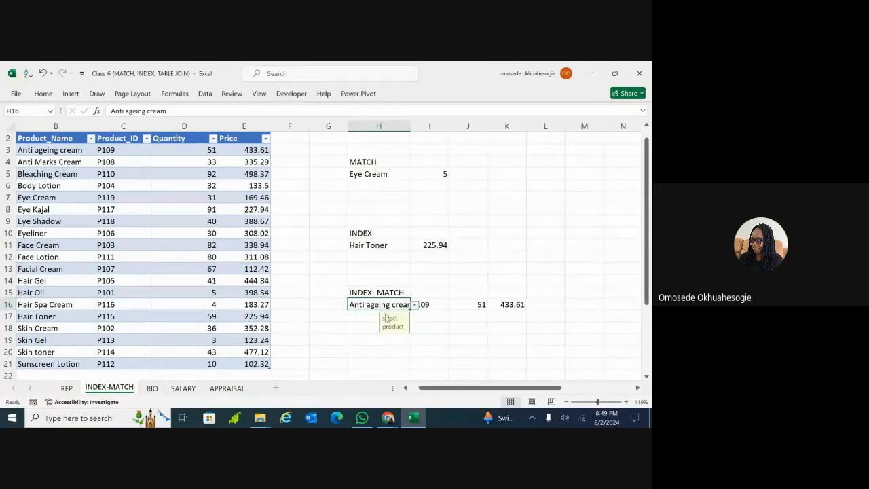
pyautogui.click(367, 337)
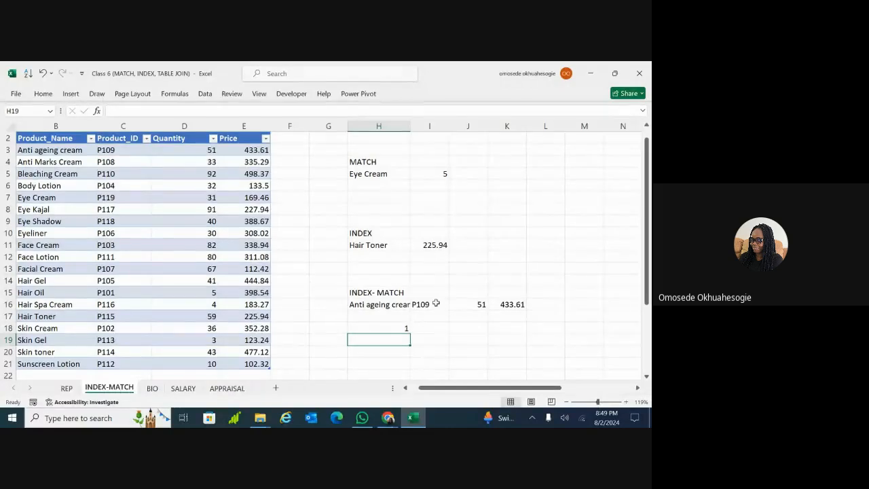
pyautogui.moveTo(411, 125); pyautogui.dragTo(435, 241)
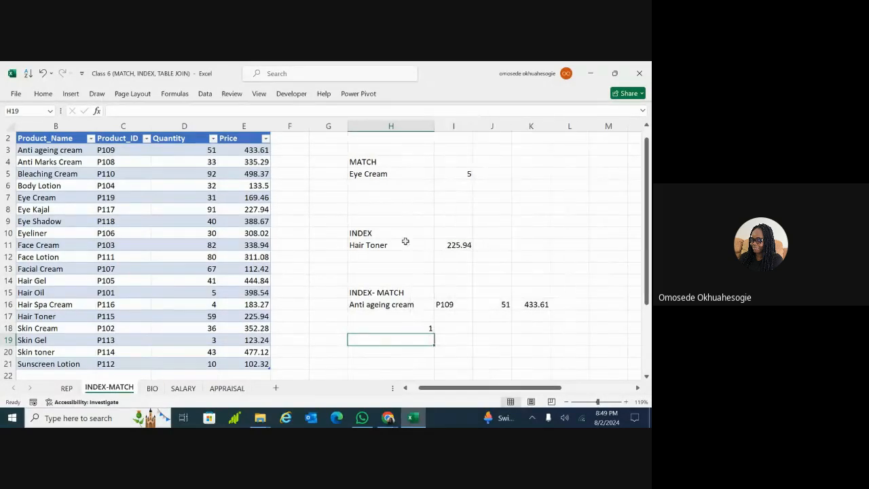
# Choose Body Lotion in H16 and check I16:K16 read P104, 32 and 133.5
pyautogui.doubleClick(402, 304)
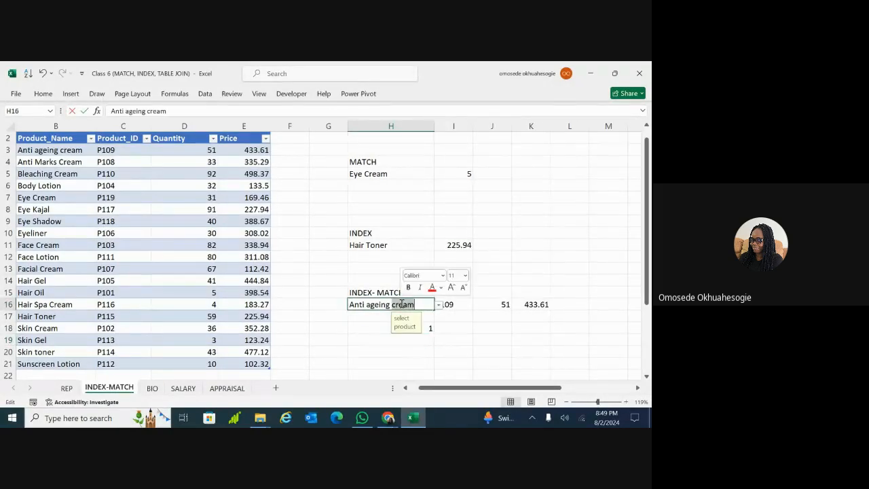
pyautogui.click(440, 305)
pyautogui.click(389, 339)
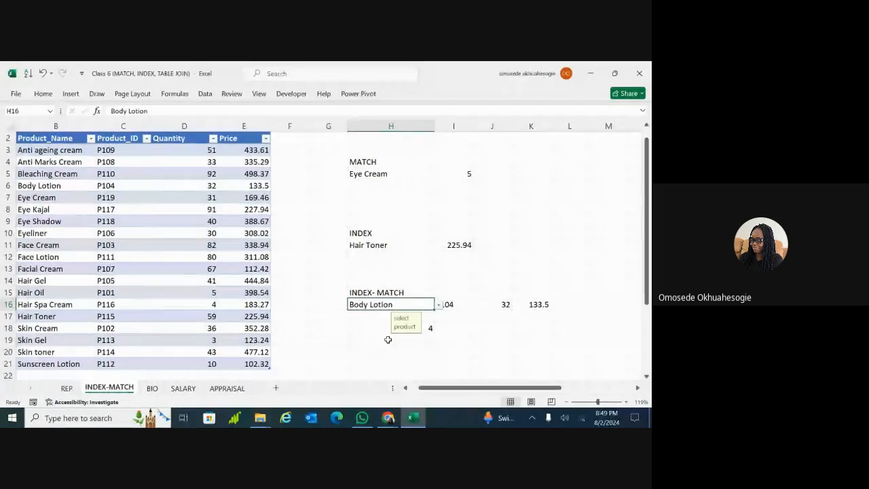
pyautogui.click(391, 350)
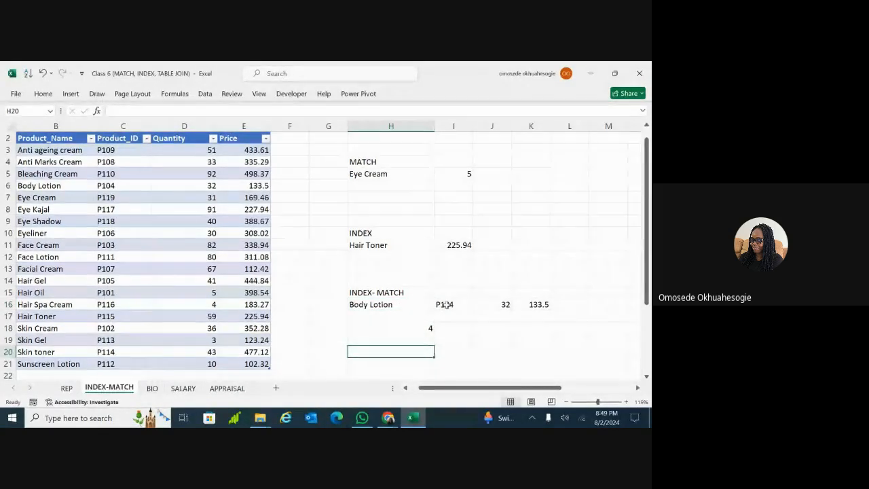
pyautogui.click(445, 304)
pyautogui.click(502, 305)
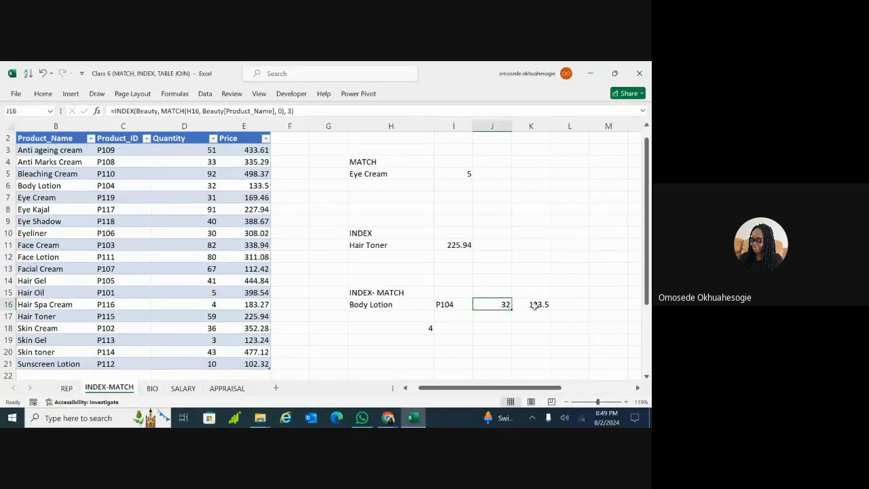
pyautogui.click(536, 307)
pyautogui.click(421, 309)
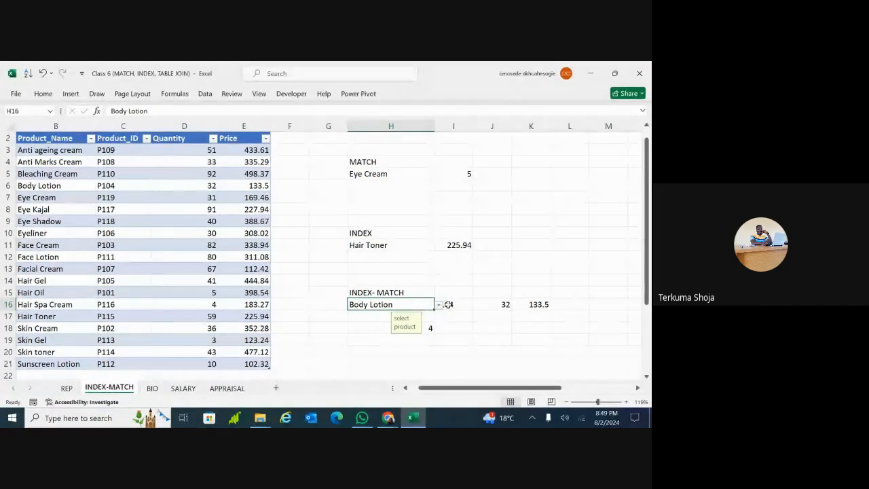
pyautogui.click(452, 304)
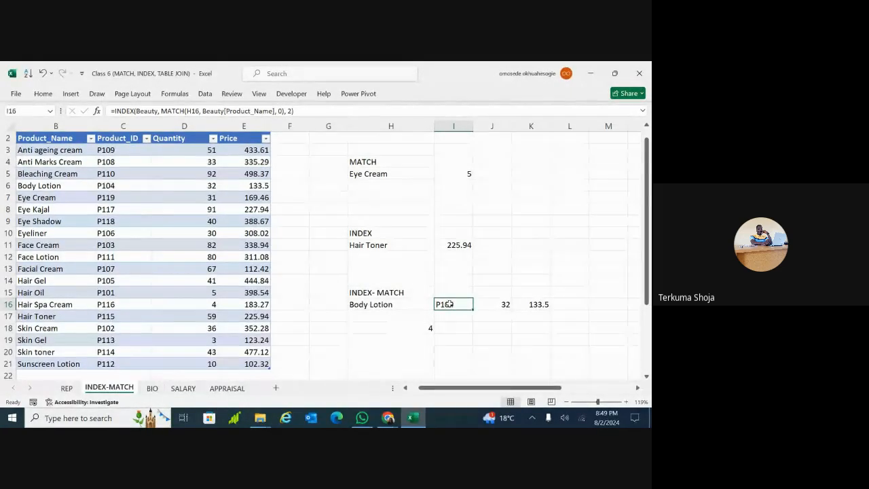
# Undo back to Skin toner, removing the J16 and K16 formulas so I16 shows 477.12
pyautogui.click(405, 304)
pyautogui.hotkey('ctrl', 'z')
pyautogui.hotkey('ctrl', 'z')
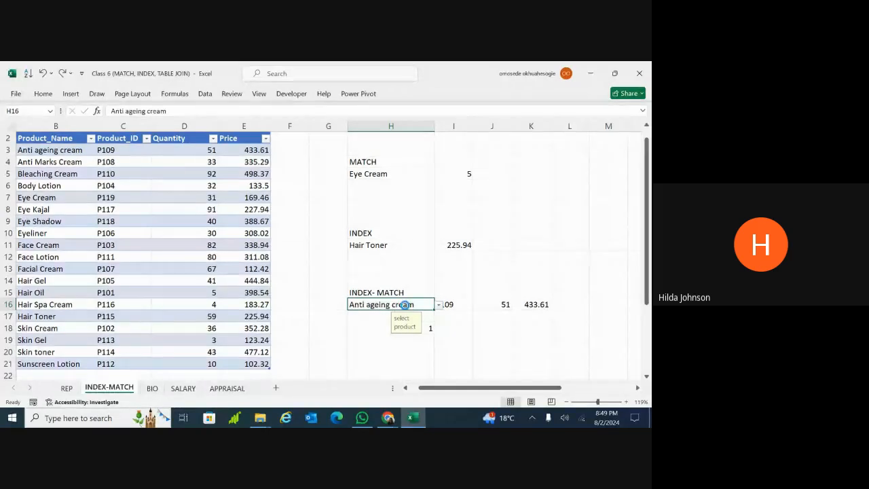
pyautogui.hotkey('ctrl', 'z')
pyautogui.hotkey('ctrl', 'z')
pyautogui.hotkey('ctrl', 'z')
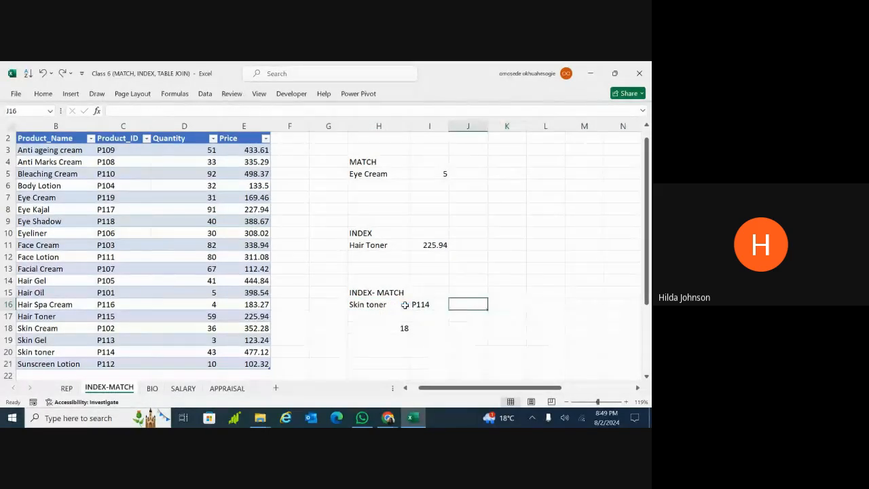
pyautogui.hotkey('ctrl', 'z')
pyautogui.hotkey('ctrl', 'z')
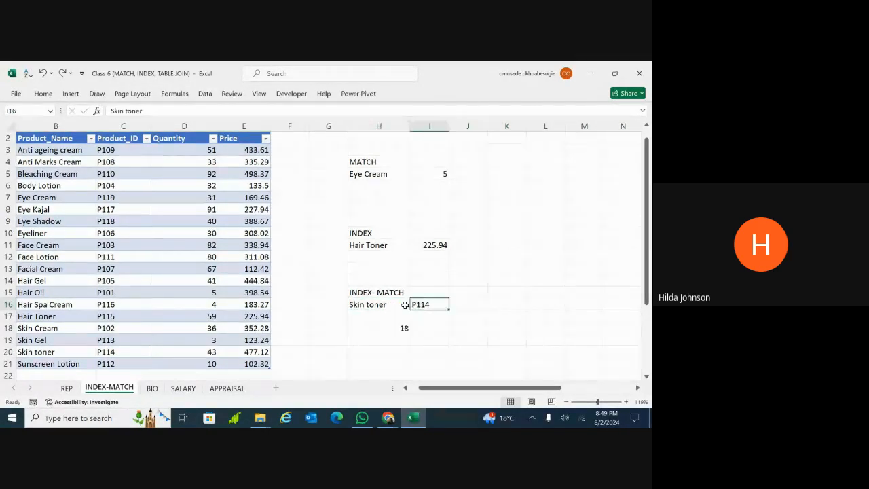
pyautogui.hotkey('ctrl', 'z')
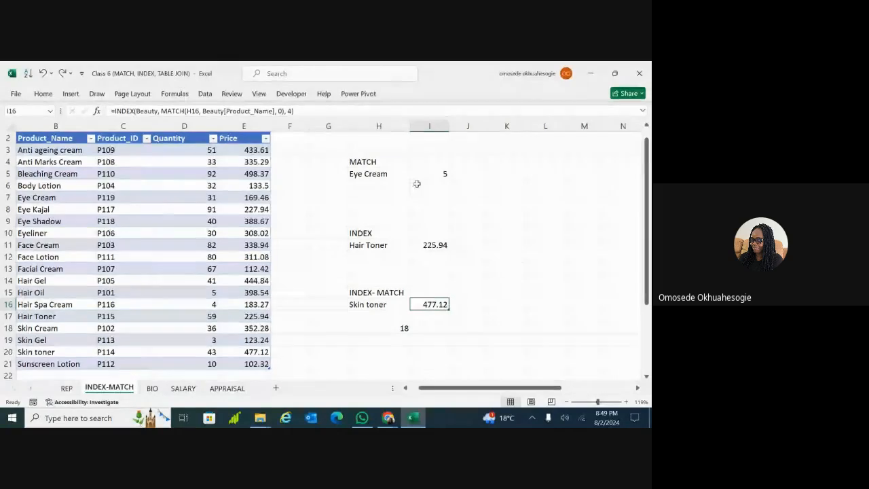
# Open I16's INDEX-MATCH formula for editing in the cell
pyautogui.click(290, 138)
pyautogui.click(359, 256)
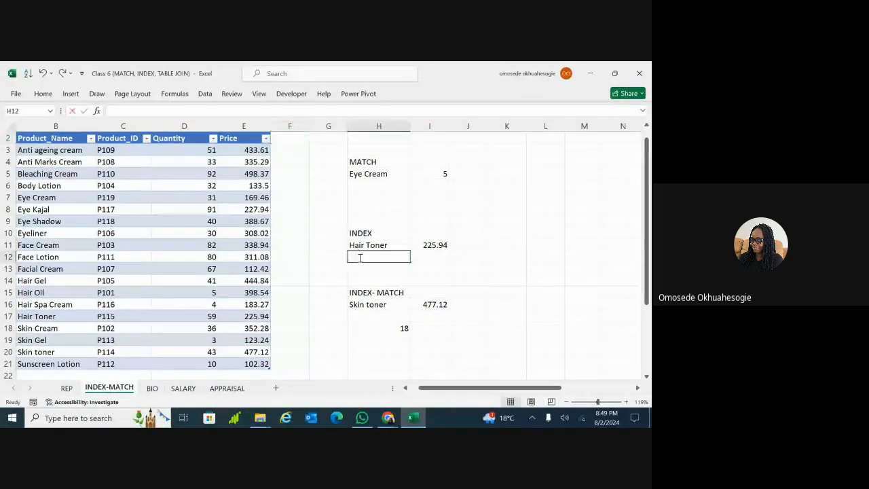
pyautogui.click(429, 305)
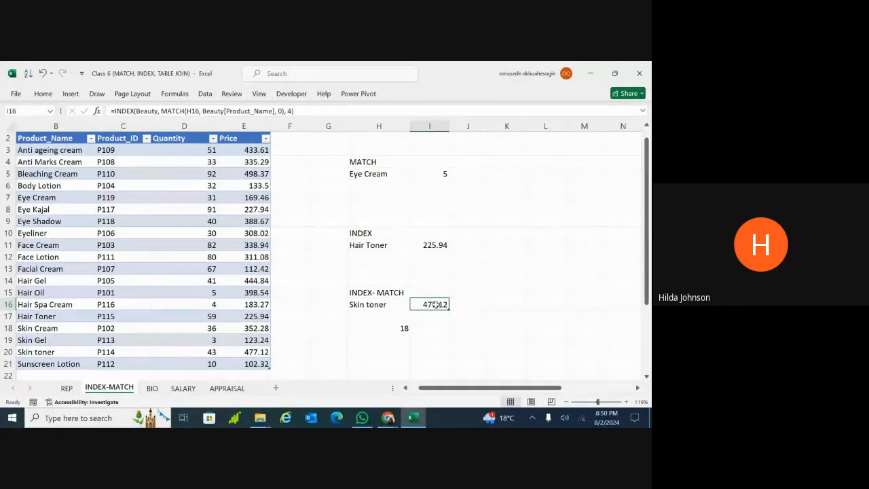
pyautogui.doubleClick(435, 305)
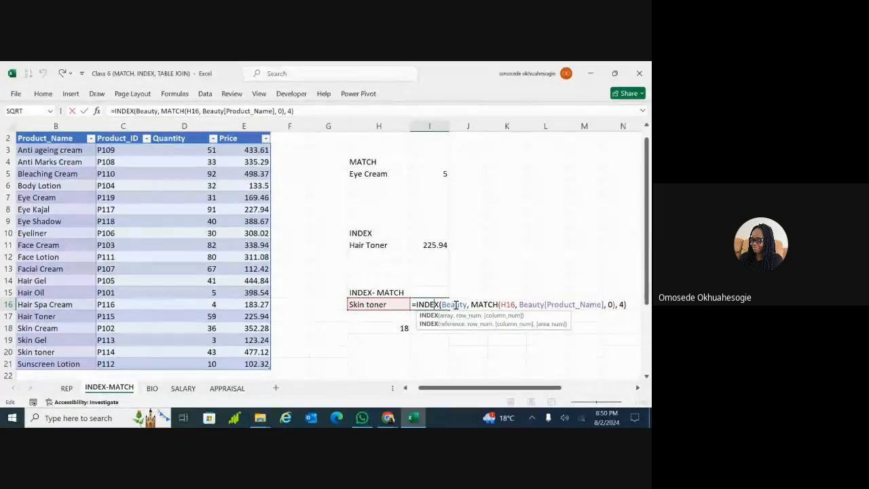
# Replace the column argument 4 with 2 in I16's formula so it returns P114
pyautogui.doubleClick(462, 304)
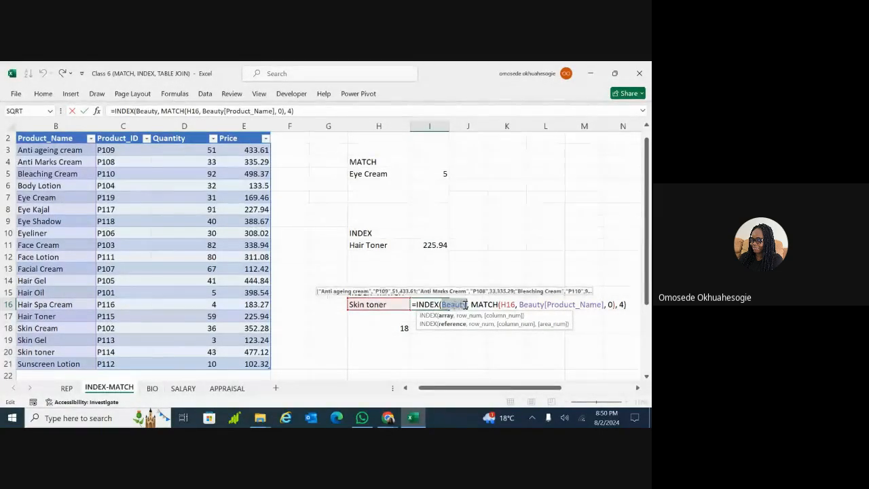
pyautogui.click(533, 304)
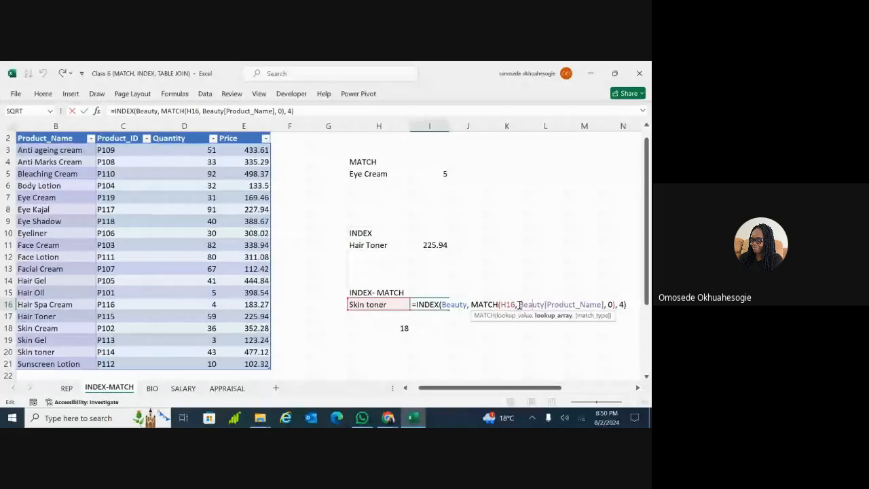
pyautogui.click(623, 304)
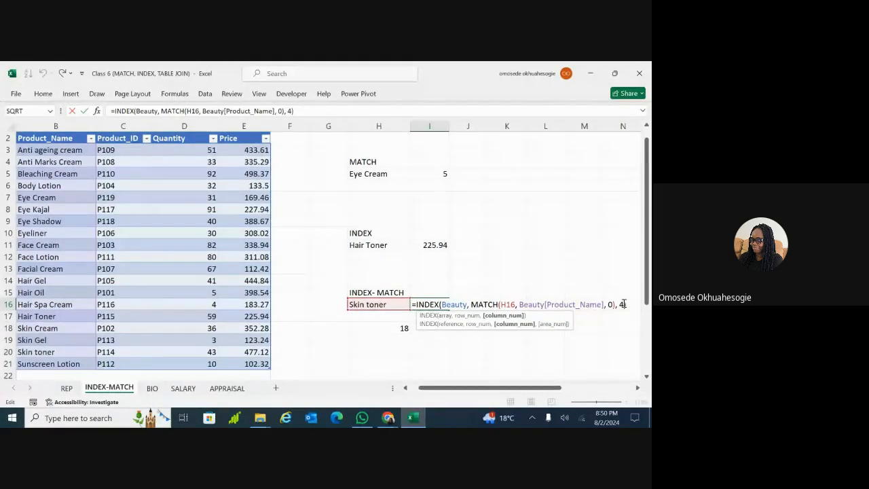
pyautogui.press('BackSpace')
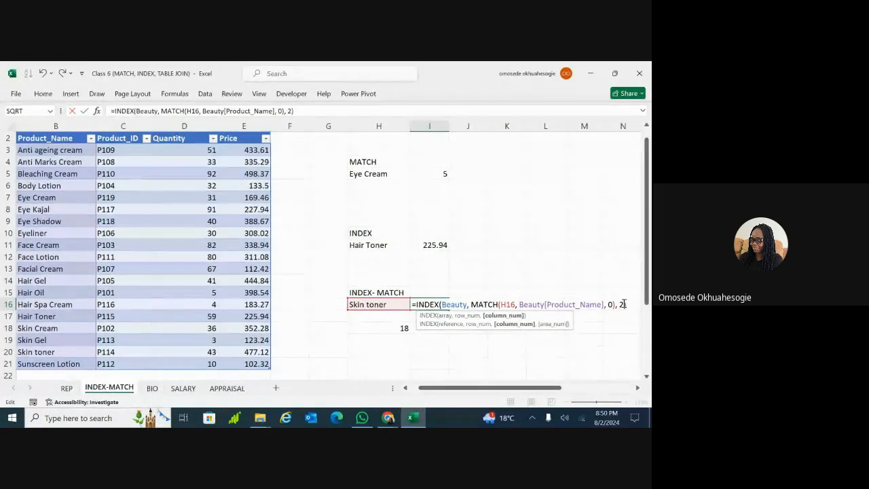
pyautogui.write('2')
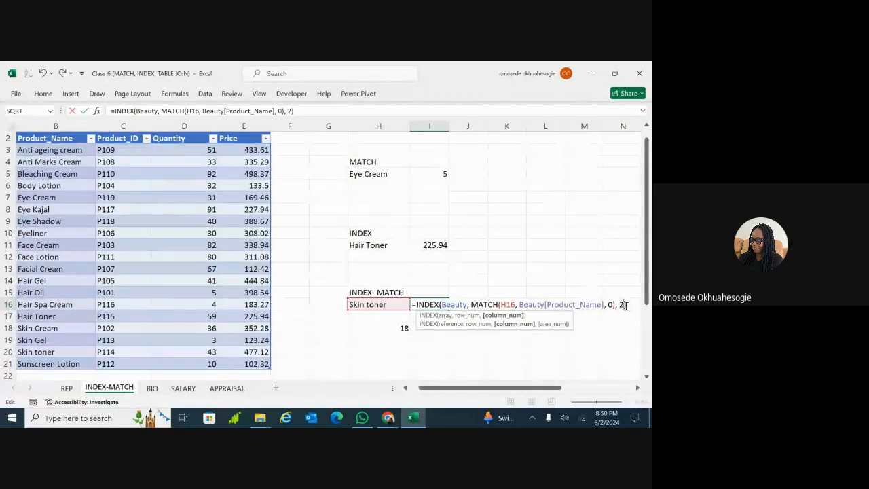
pyautogui.press('Return')
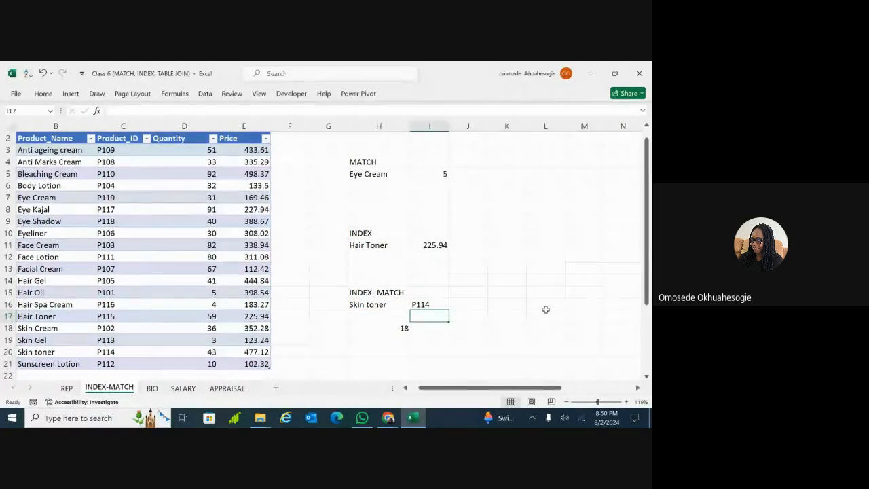
pyautogui.click(432, 304)
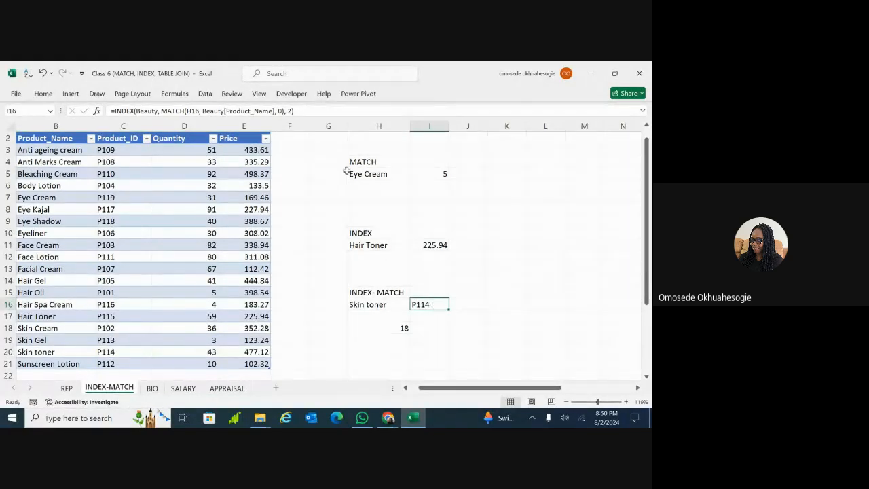
pyautogui.click(398, 281)
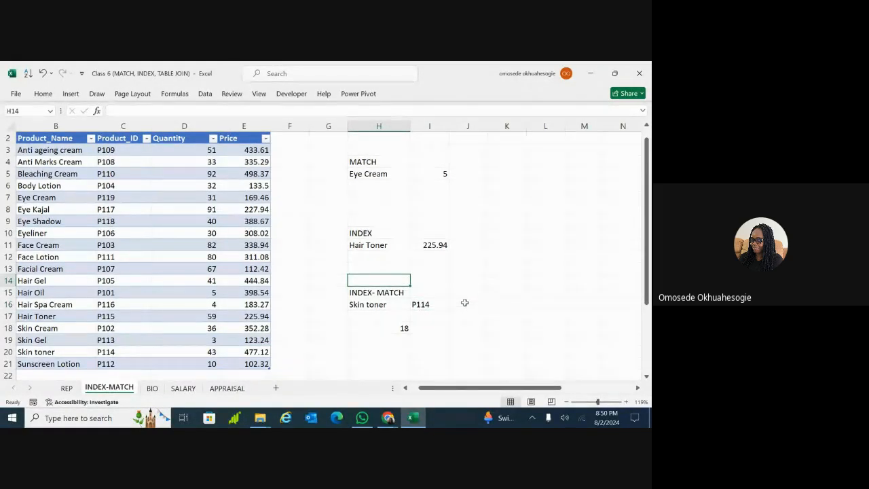
pyautogui.doubleClick(466, 303)
pyautogui.write('=')
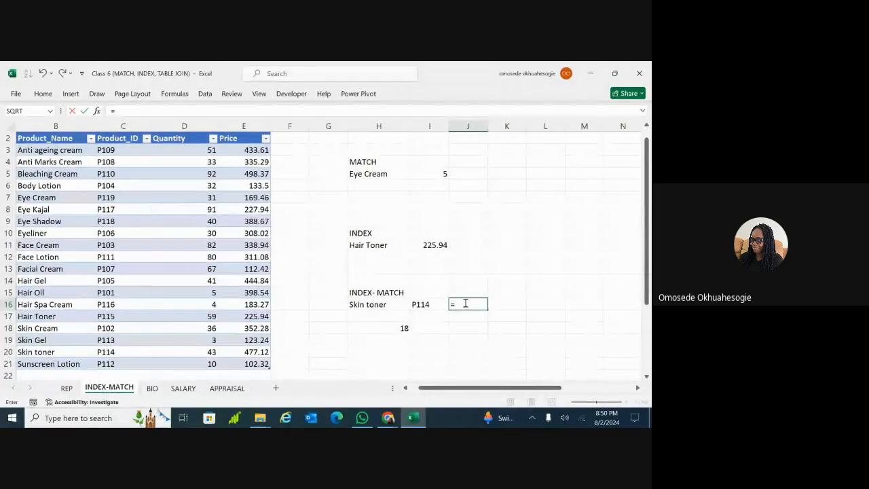
pyautogui.write('66f')
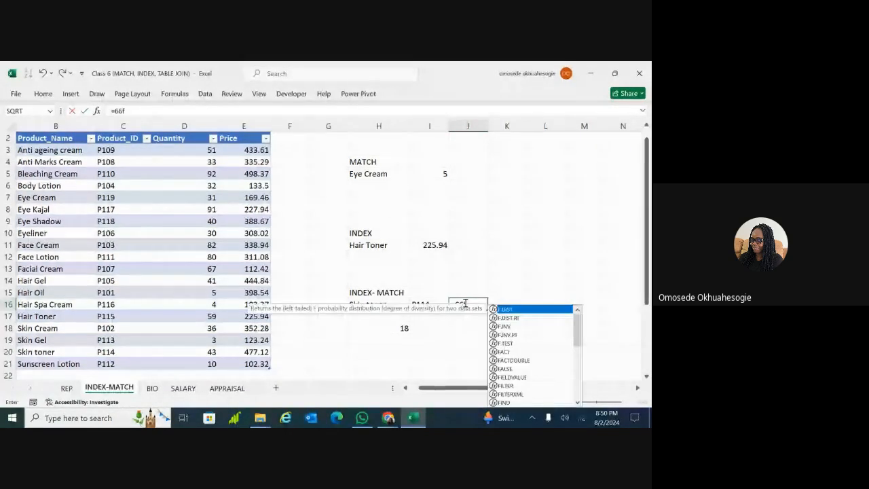
pyautogui.press('BackSpace')
pyautogui.press('BackSpace')
pyautogui.press('BackSpace')
pyautogui.press('BackSpace')
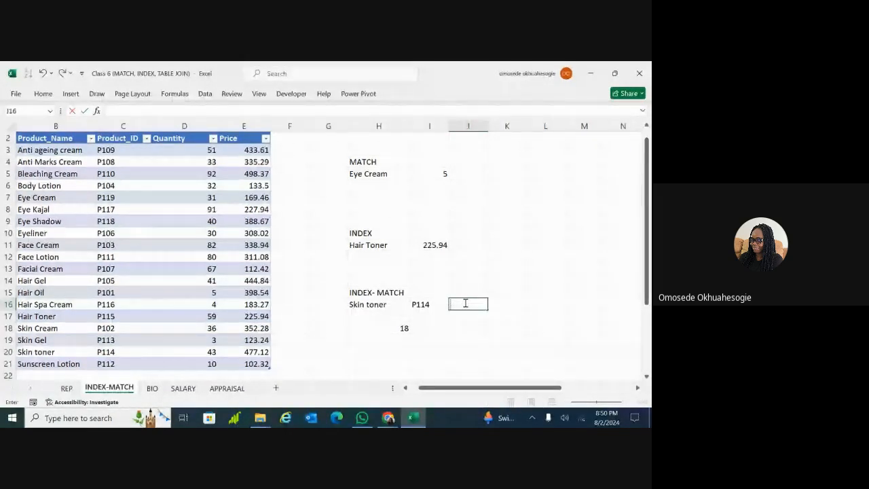
pyautogui.click(428, 328)
pyautogui.click(426, 305)
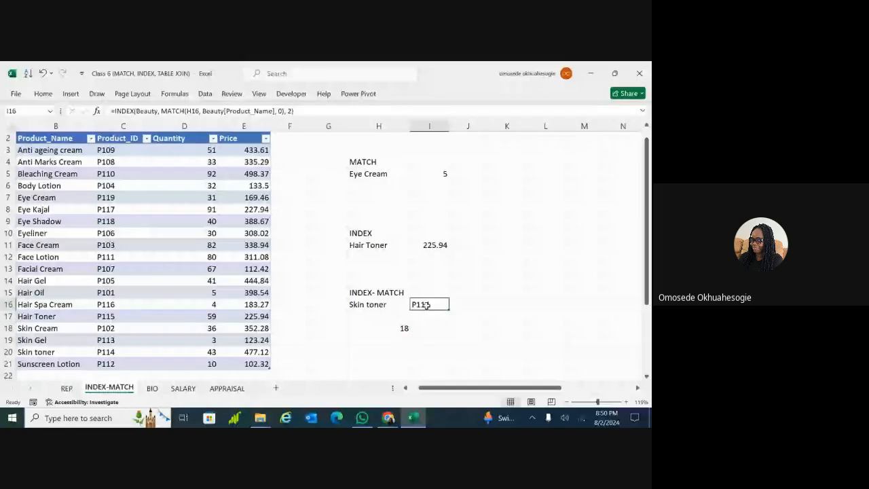
pyautogui.doubleClick(426, 305)
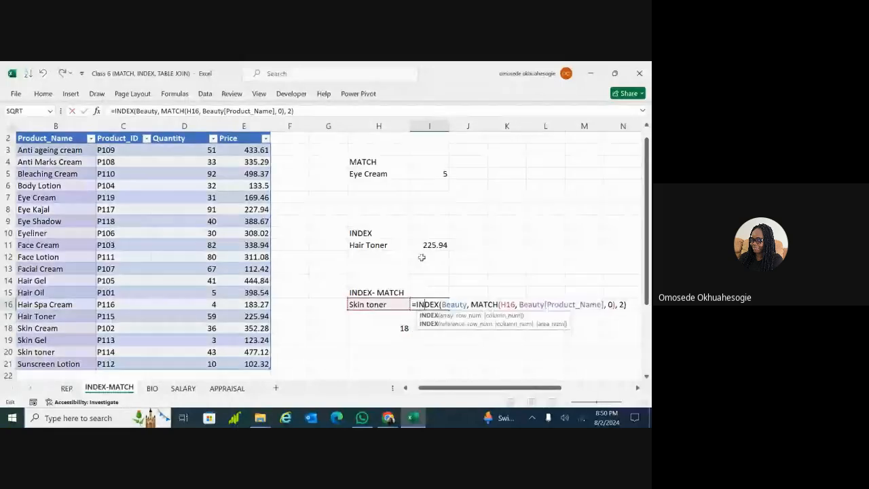
pyautogui.press('Return')
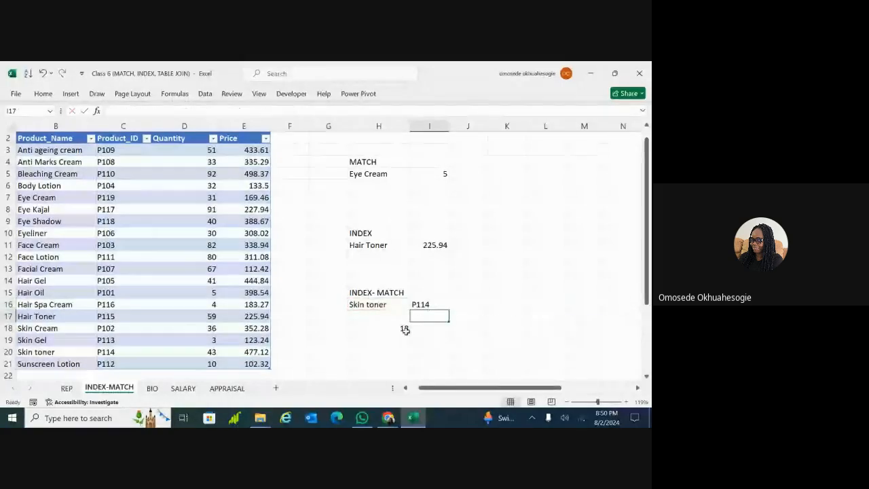
pyautogui.click(426, 306)
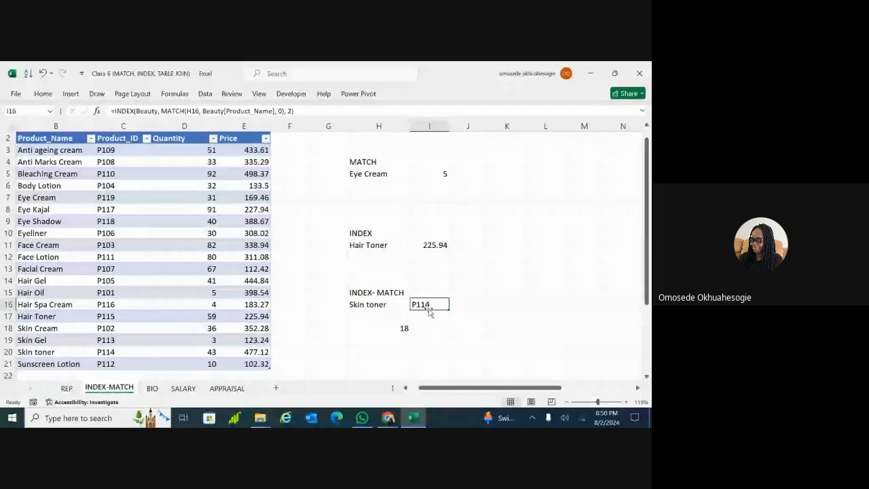
pyautogui.click(303, 145)
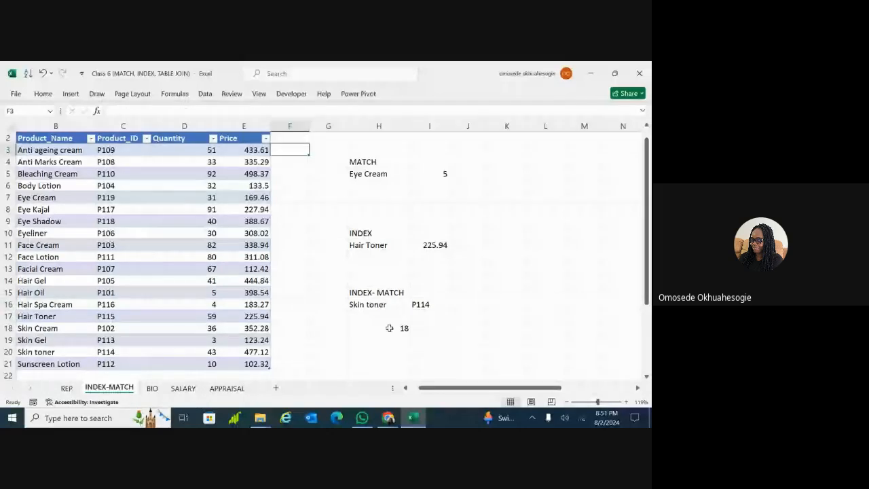
pyautogui.click(430, 304)
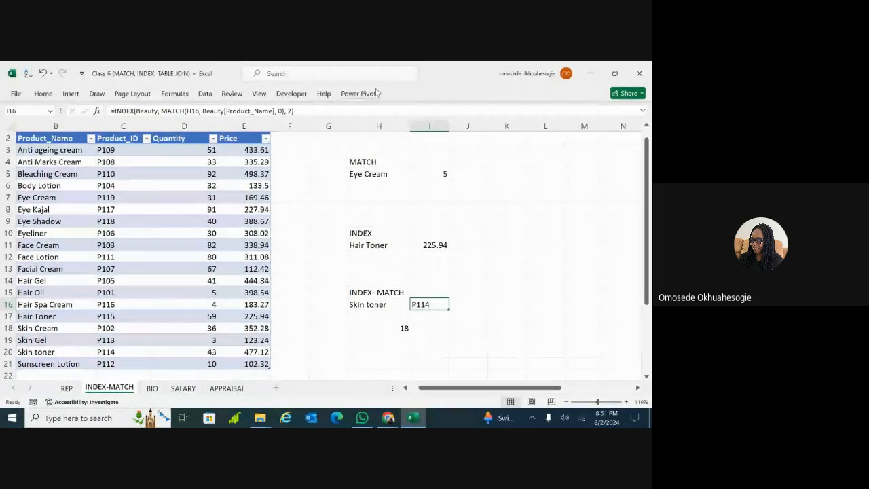
pyautogui.click(300, 111)
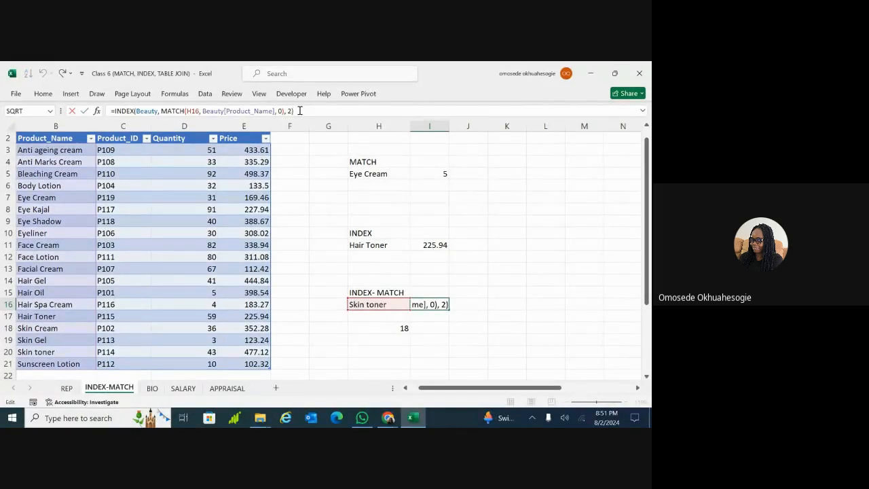
pyautogui.hotkey('ctrl', 'a')
pyautogui.hotkey('ctrl', 'c')
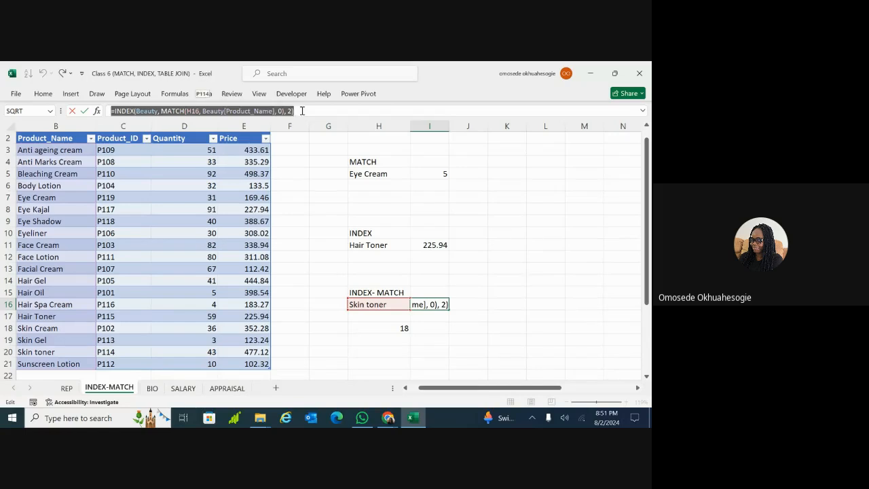
pyautogui.press('Return')
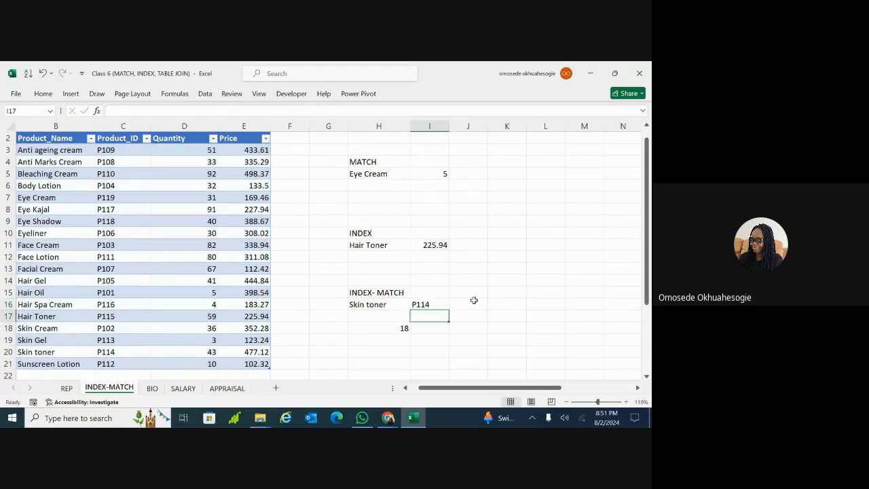
pyautogui.click(462, 305)
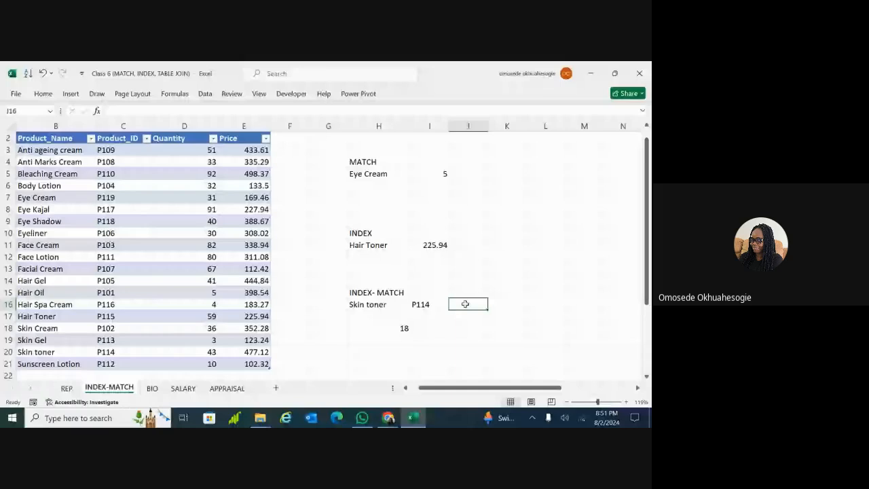
pyautogui.click(420, 305)
pyautogui.click(462, 304)
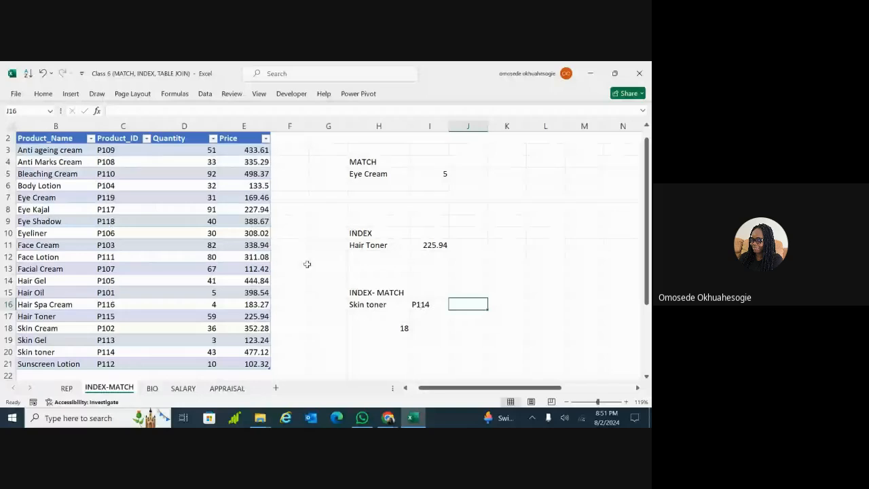
pyautogui.click(302, 267)
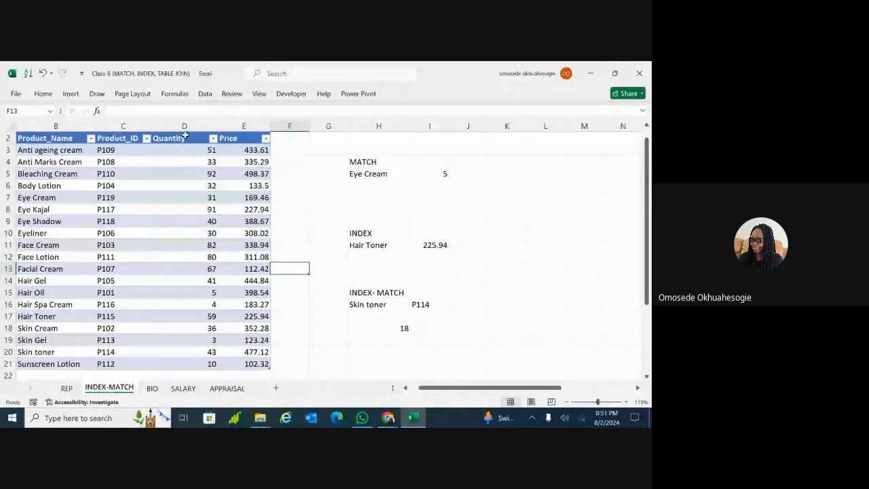
pyautogui.click(465, 301)
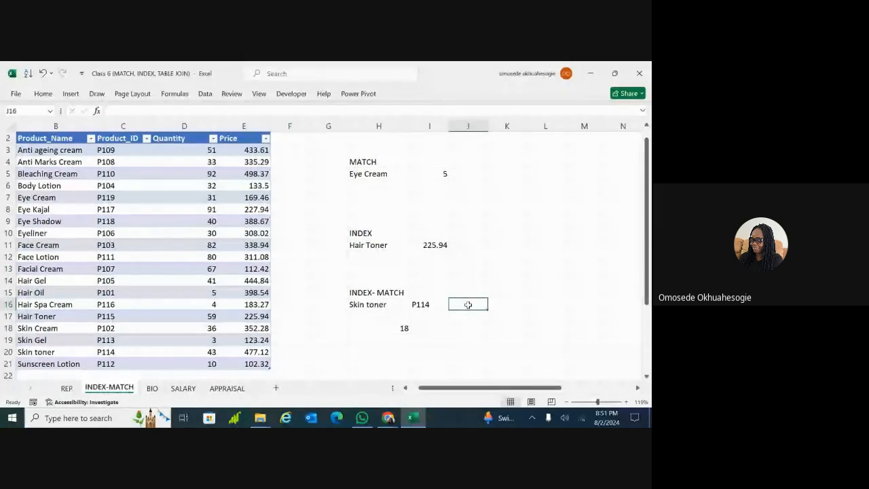
# Paste the INDEX-MATCH formula into J16 and set its column to 3, returning quantity 43
pyautogui.hotkey('ctrl', 'v')
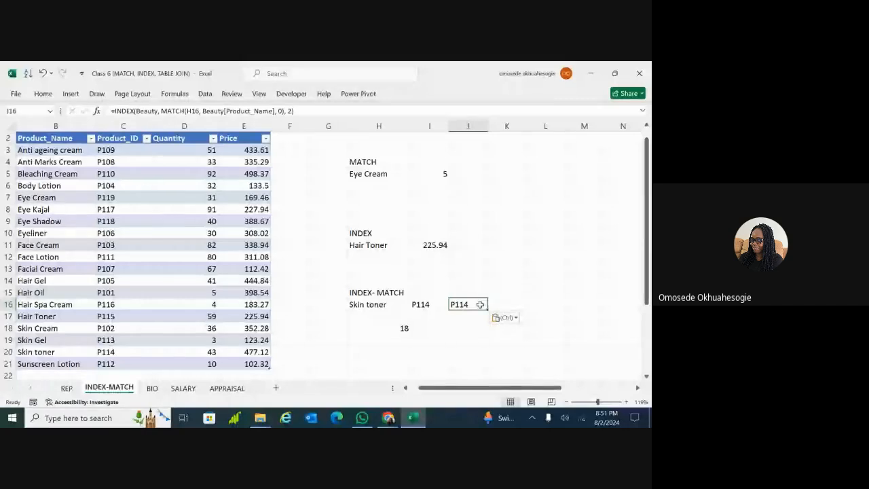
pyautogui.doubleClick(481, 304)
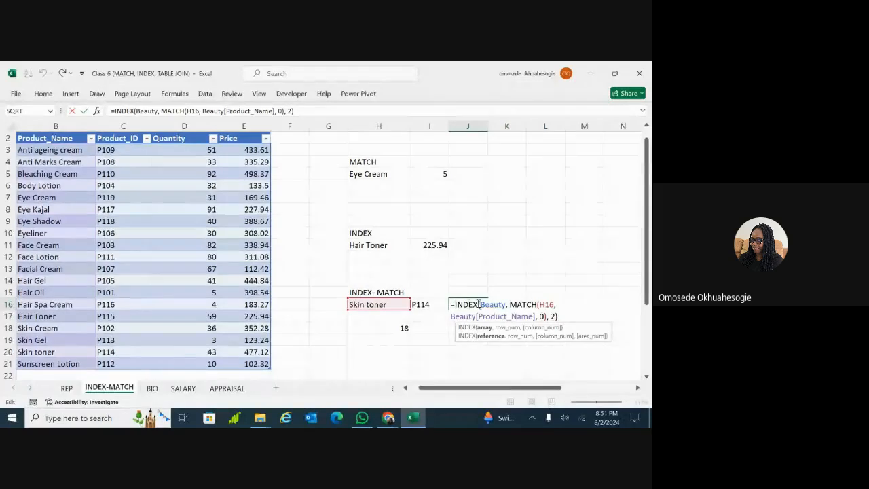
pyautogui.press('Return')
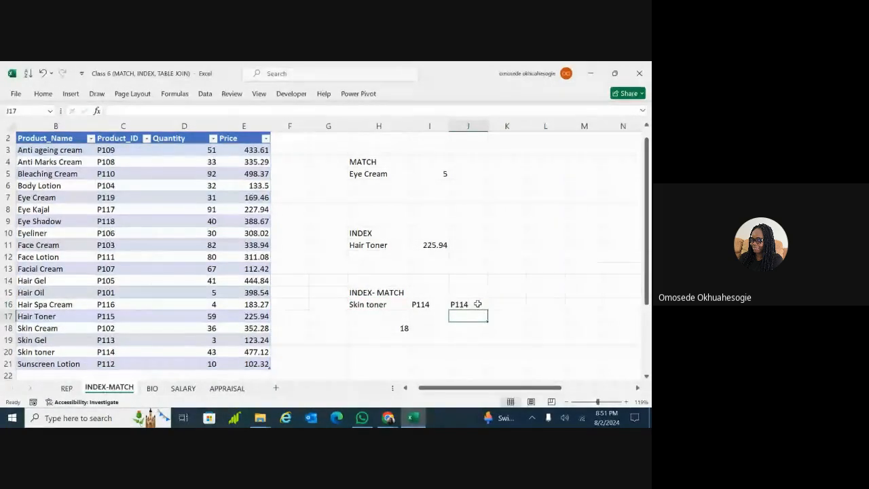
pyautogui.click(437, 304)
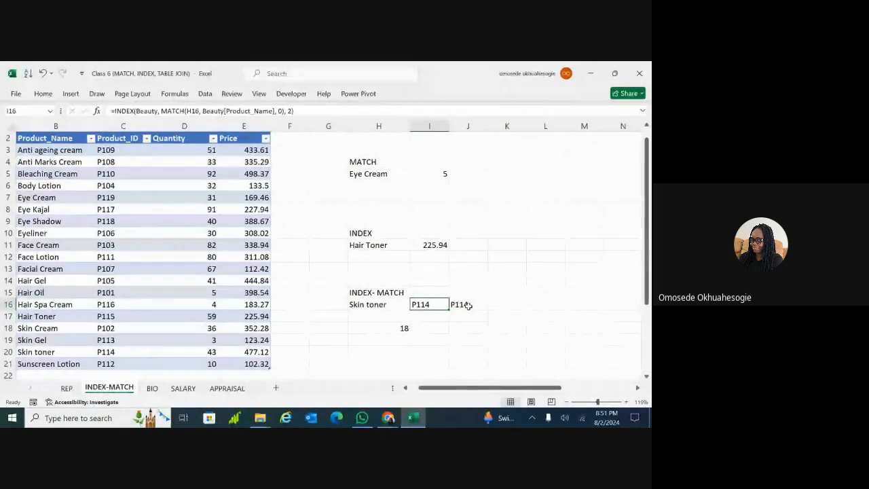
pyautogui.click(472, 305)
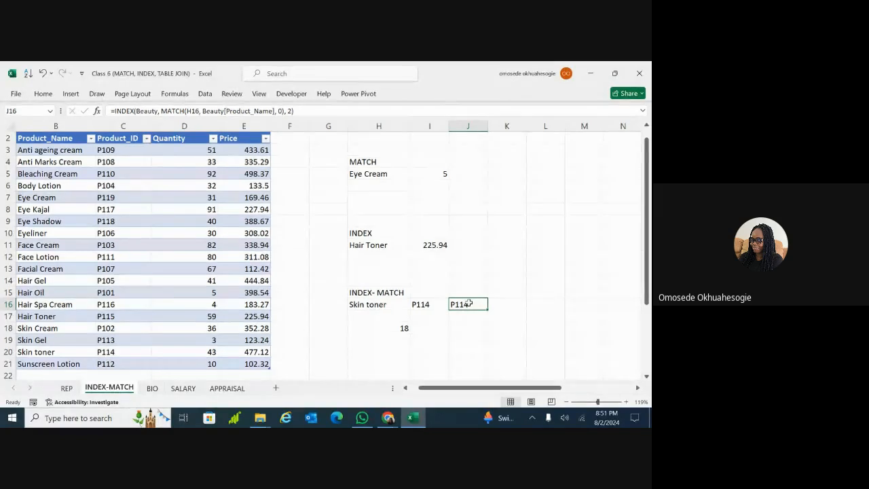
pyautogui.doubleClick(468, 304)
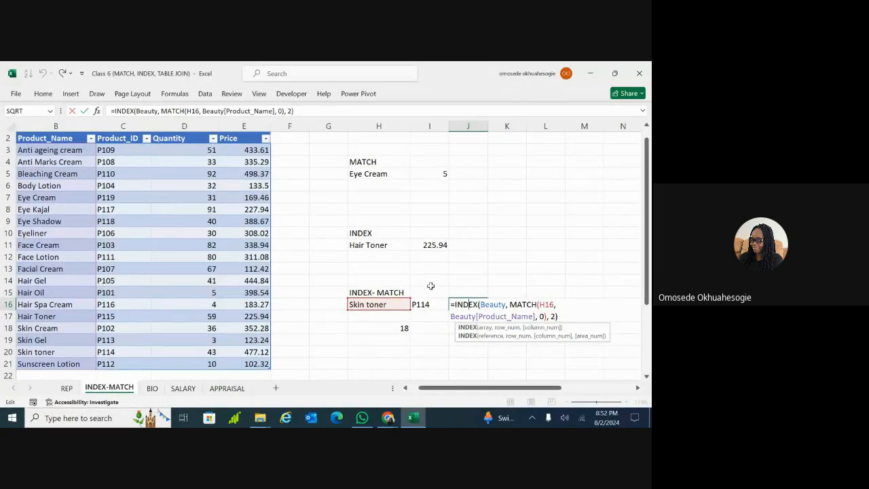
pyautogui.click(555, 317)
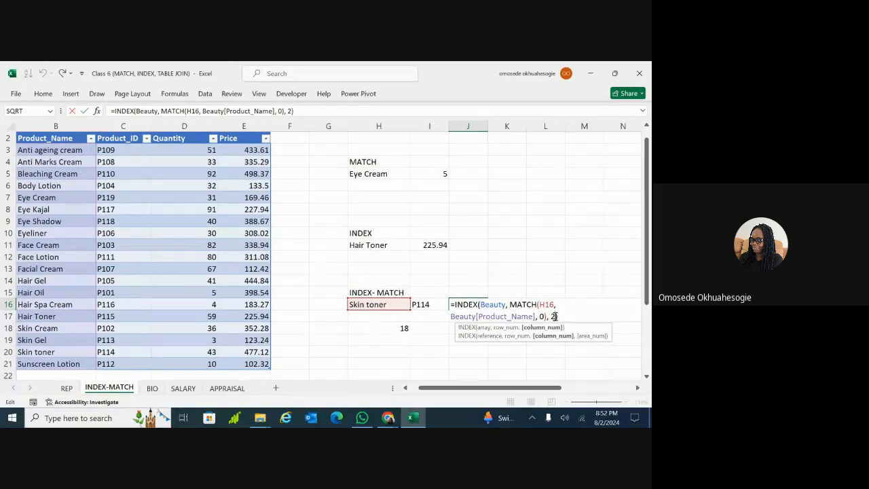
pyautogui.press('BackSpace')
pyautogui.press('Return')
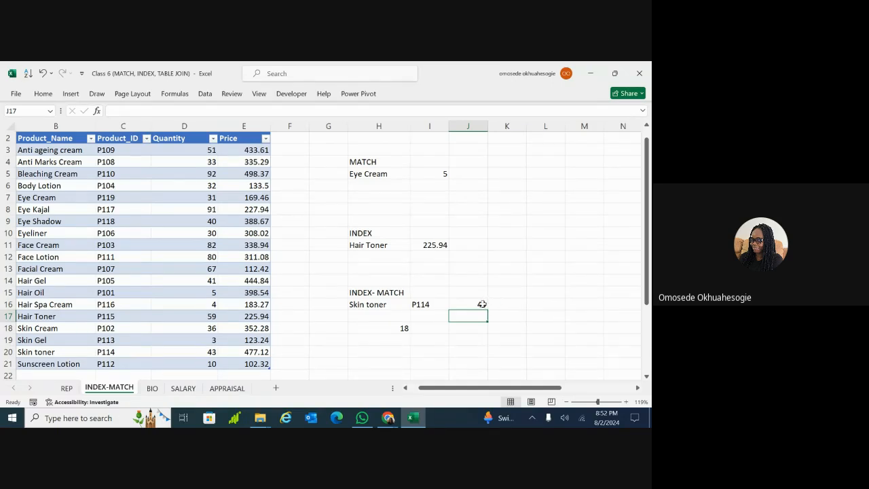
pyautogui.click(481, 304)
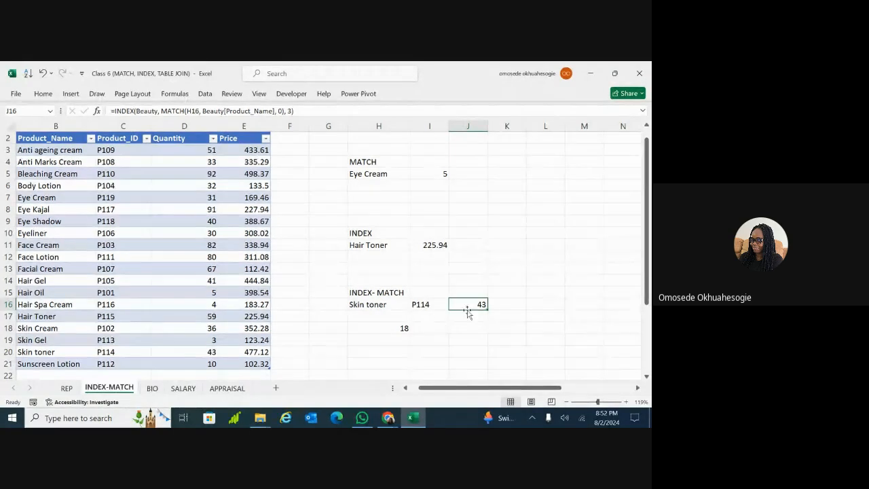
pyautogui.click(508, 305)
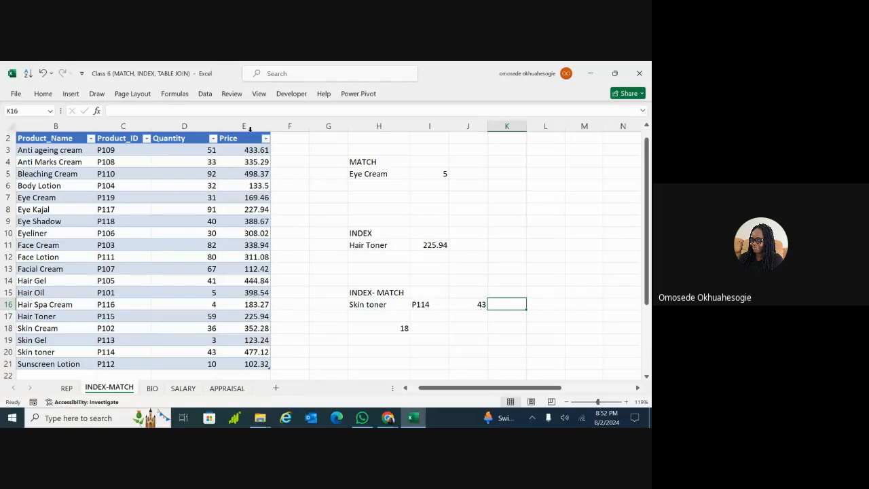
# Paste the INDEX-MATCH formula into K16 and change its column from 2 to 4, returning 477.12
pyautogui.doubleClick(60, 207)
pyautogui.click(120, 223)
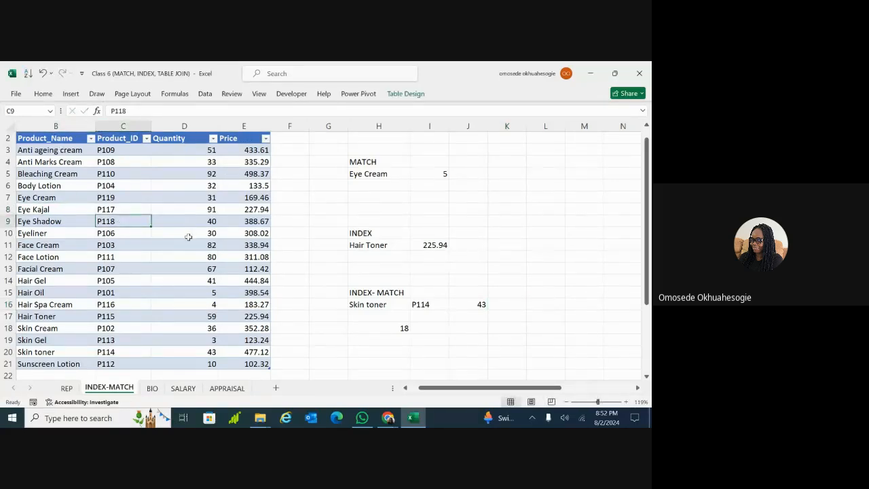
pyautogui.click(513, 303)
pyautogui.doubleClick(513, 303)
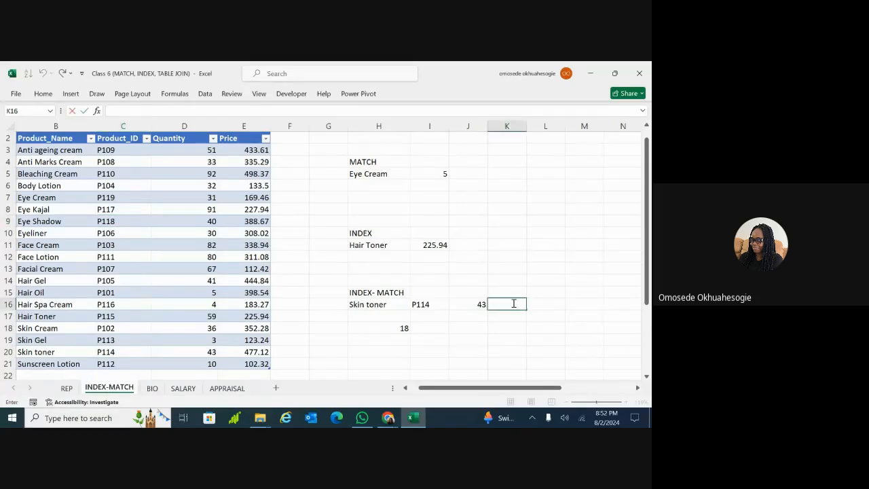
pyautogui.write('=INDEX(Beauty, MATCH(H16, Beauty[Product_Name], 0), 2)')
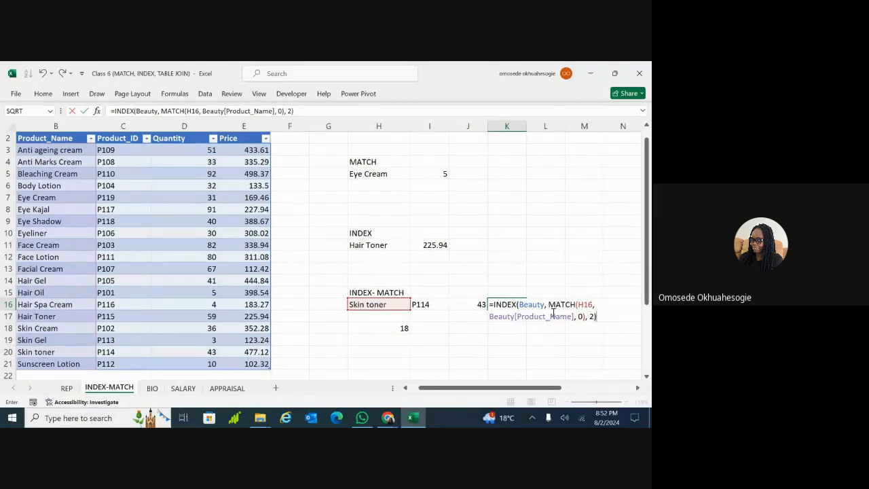
pyautogui.click(593, 316)
pyautogui.press('BackSpace')
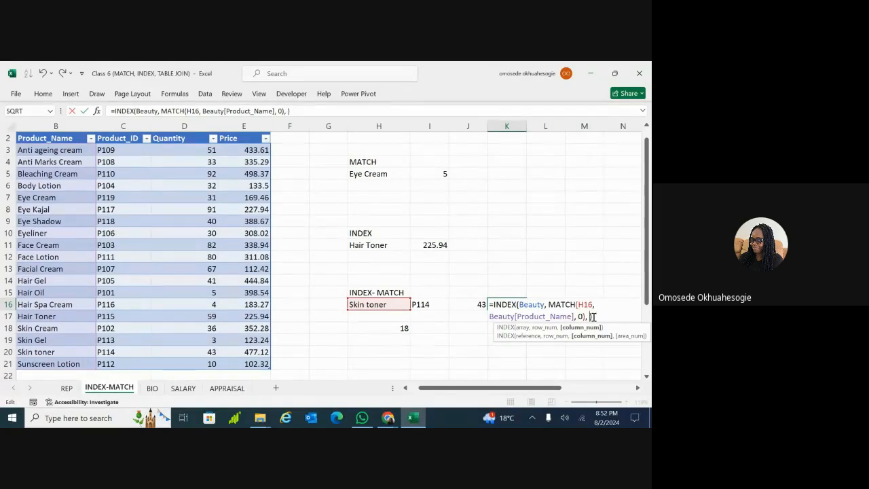
pyautogui.write('4')
pyautogui.press('Return')
pyautogui.click(497, 307)
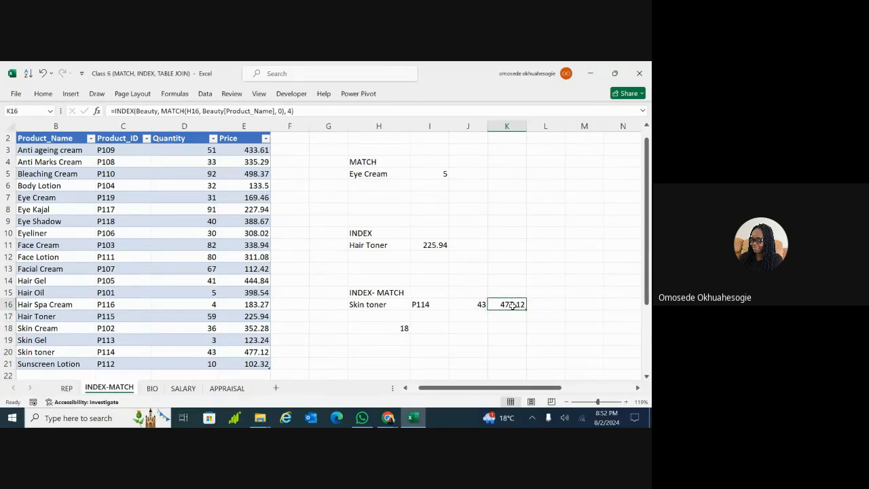
pyautogui.click(383, 307)
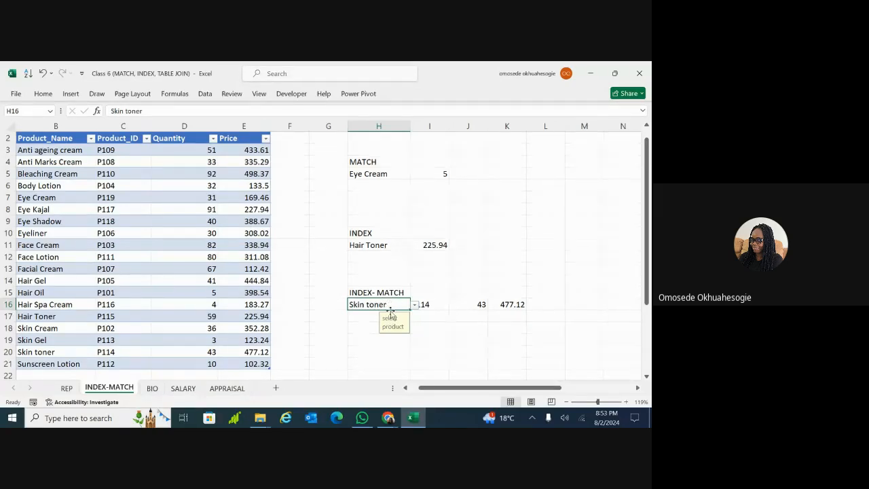
# Pick Hair Spa Cream, then Skin Cream, in H16 so I16:K16 show P102, 36 and 352.28
pyautogui.click(416, 307)
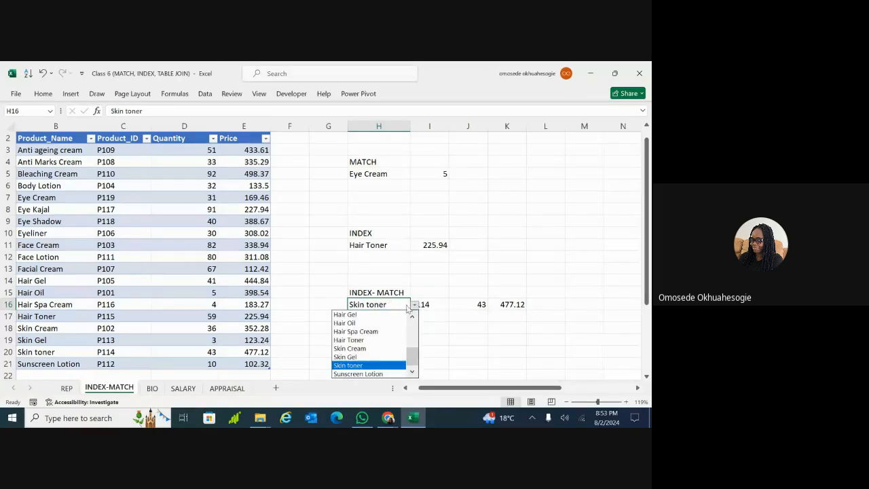
pyautogui.click(367, 333)
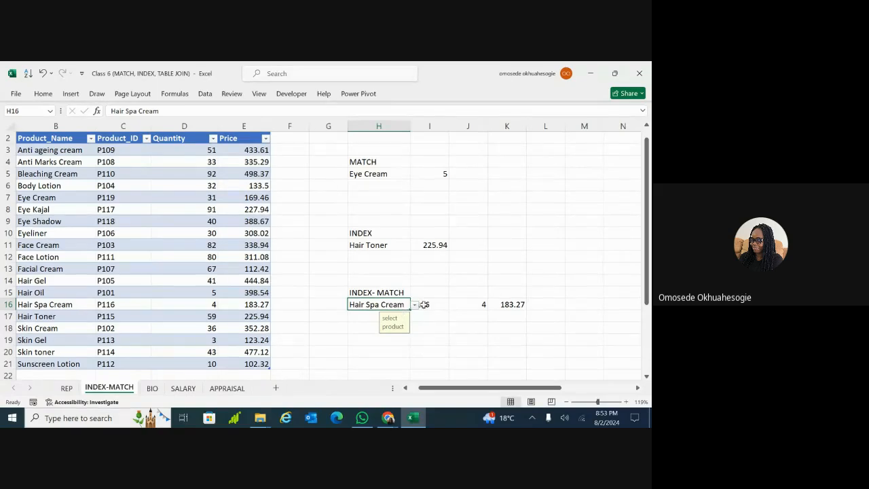
pyautogui.click(416, 305)
pyautogui.click(355, 350)
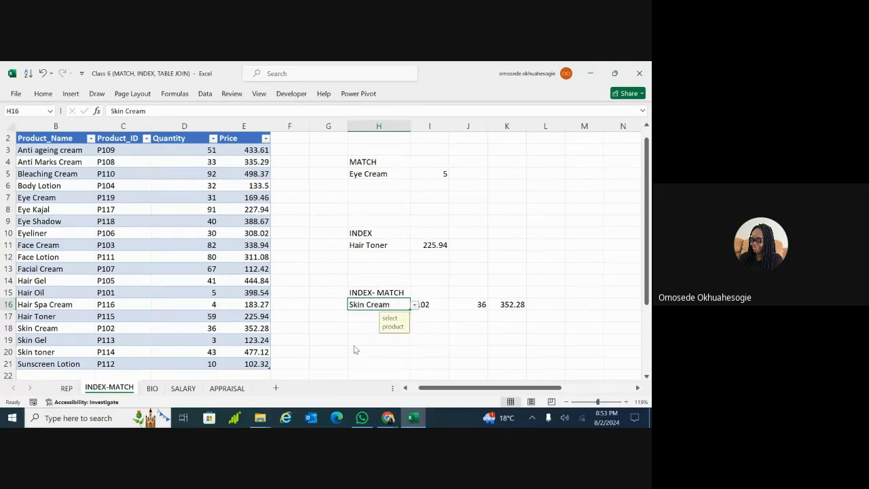
pyautogui.click(437, 340)
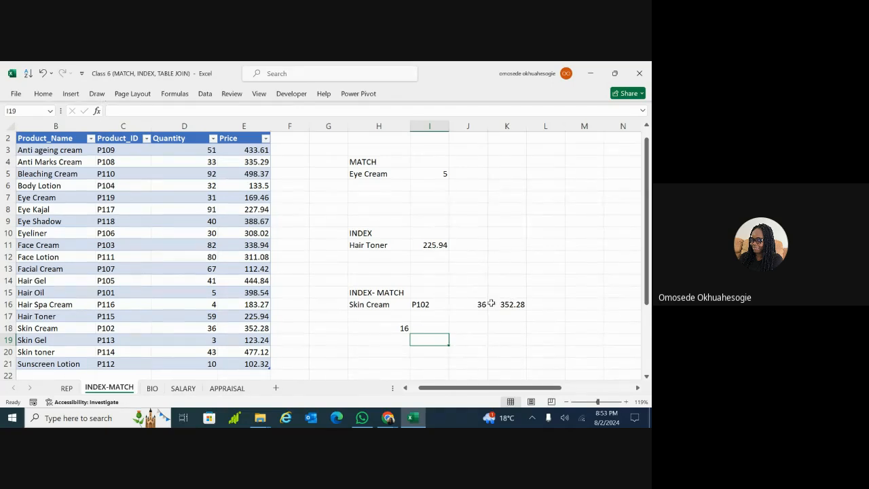
# Clear the standalone MATCH formula from H18, leaving the Skin Cream results P102, 36, 352.28 intact
pyautogui.click(343, 339)
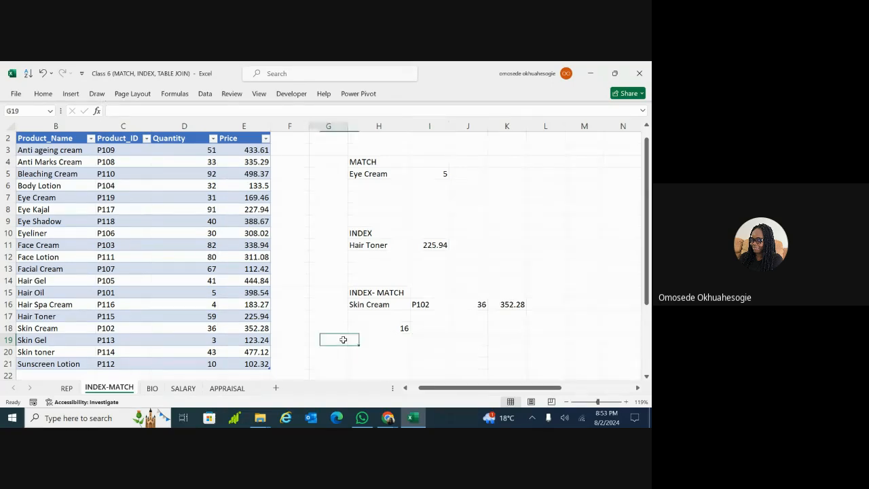
pyautogui.click(330, 295)
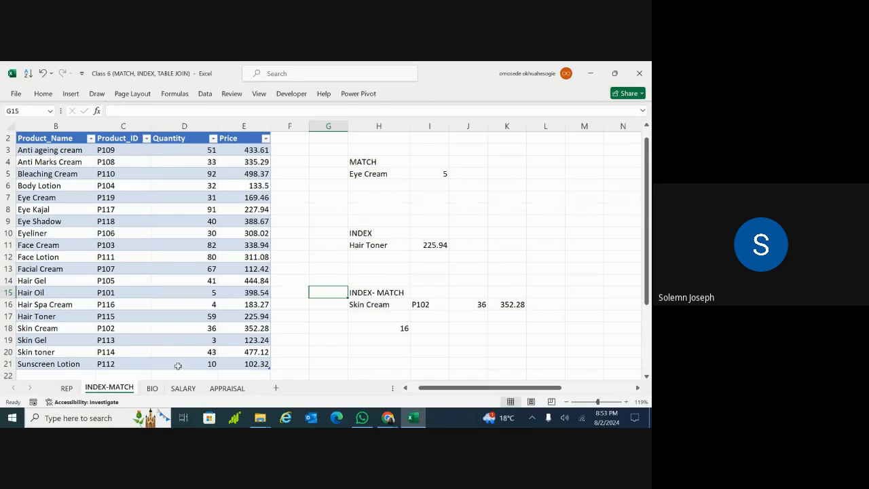
pyautogui.click(378, 332)
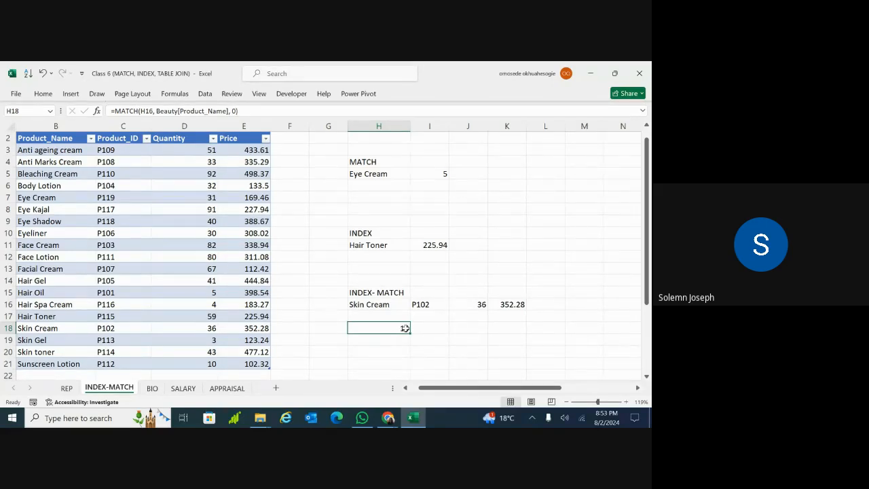
pyautogui.doubleClick(405, 328)
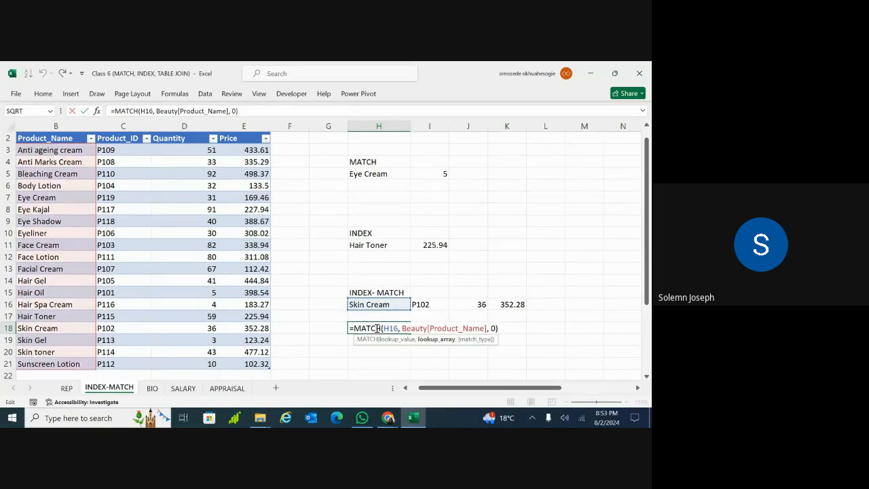
pyautogui.tripleClick(376, 328)
pyautogui.press('BackSpace')
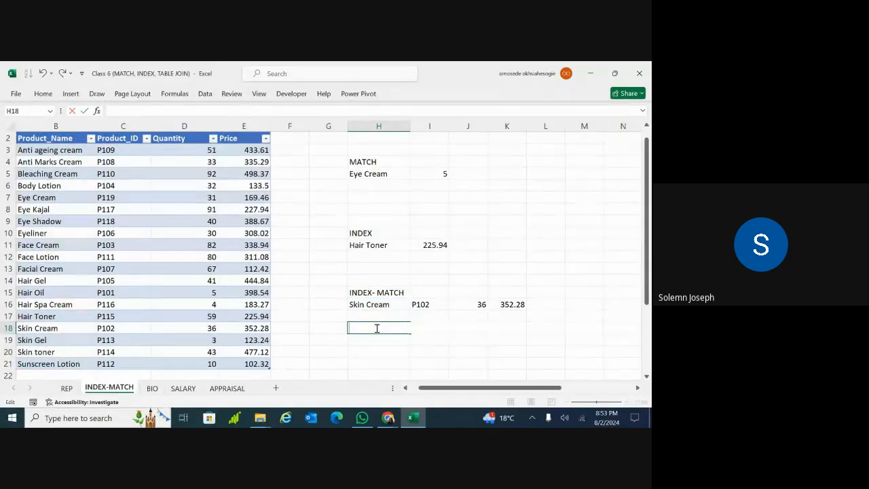
pyautogui.click(367, 352)
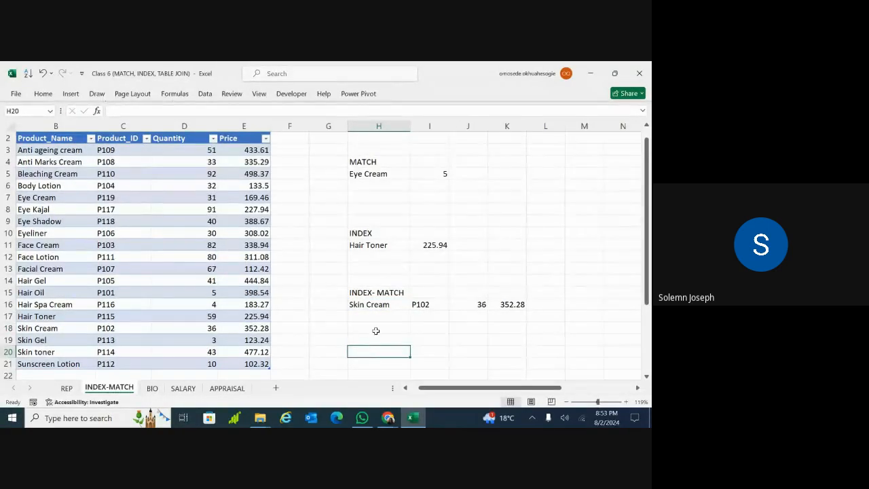
pyautogui.click(376, 331)
pyautogui.click(377, 318)
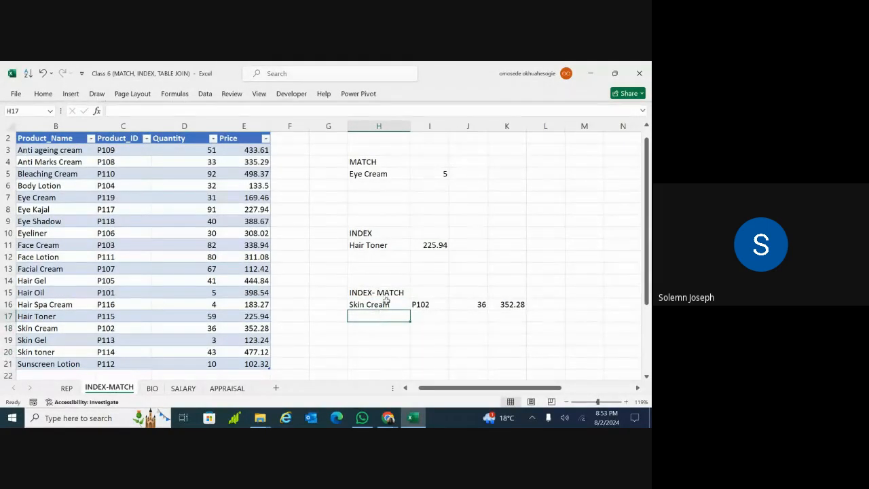
pyautogui.click(386, 305)
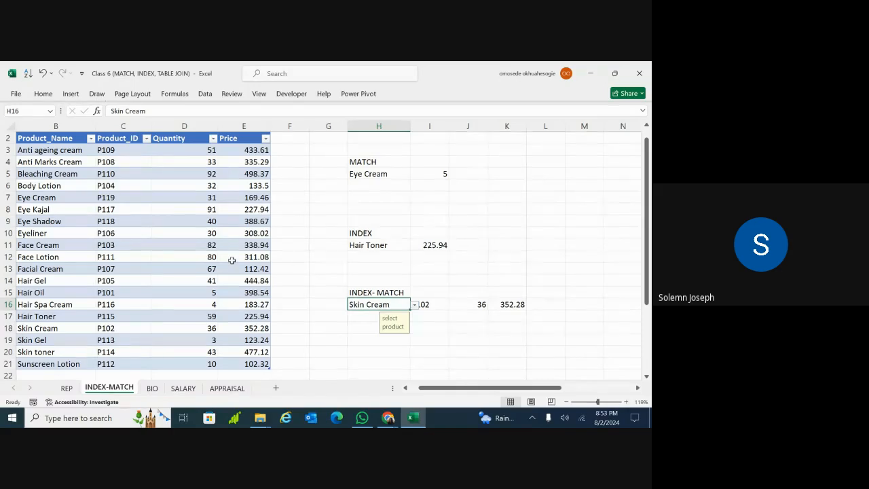
# Scroll through H16's product list without changing Skin Cream, then show the Data tab commands
pyautogui.click(360, 326)
pyautogui.click(391, 305)
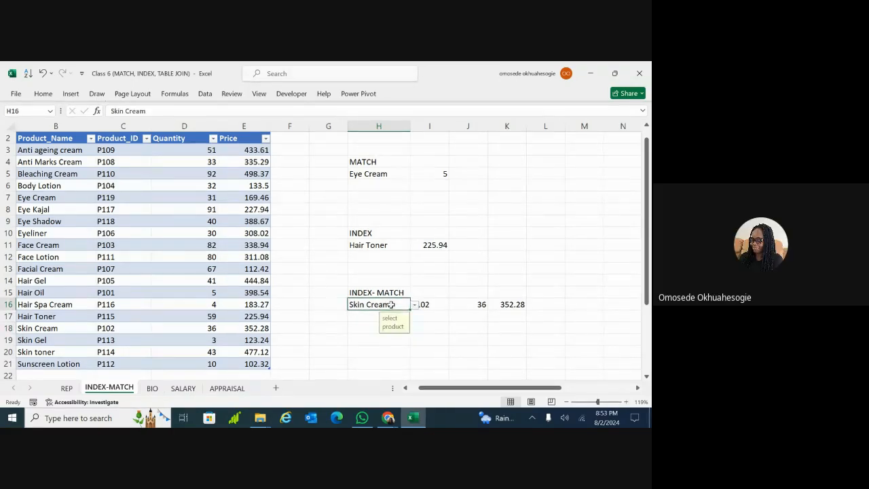
pyautogui.click(413, 305)
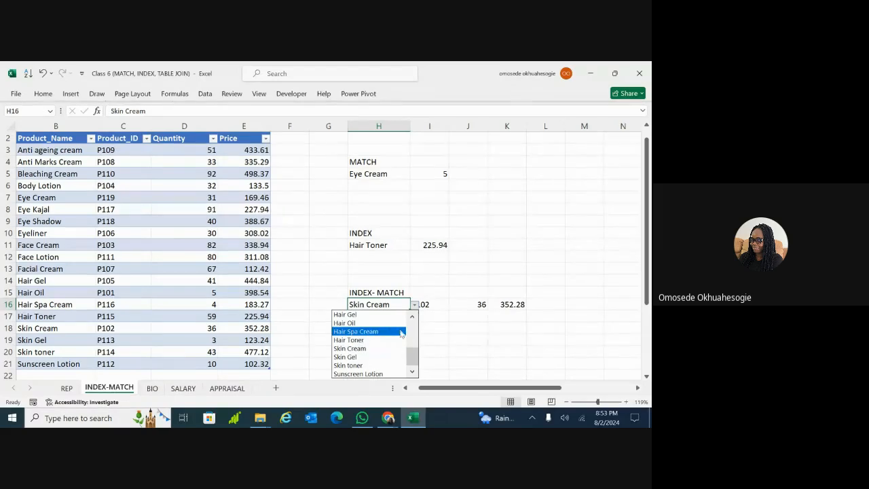
pyautogui.click(413, 329)
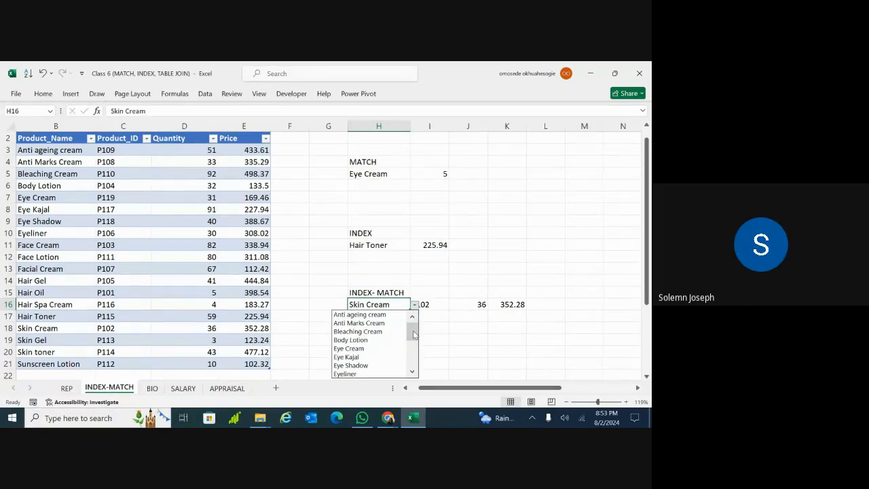
pyautogui.moveTo(415, 334); pyautogui.dragTo(411, 369)
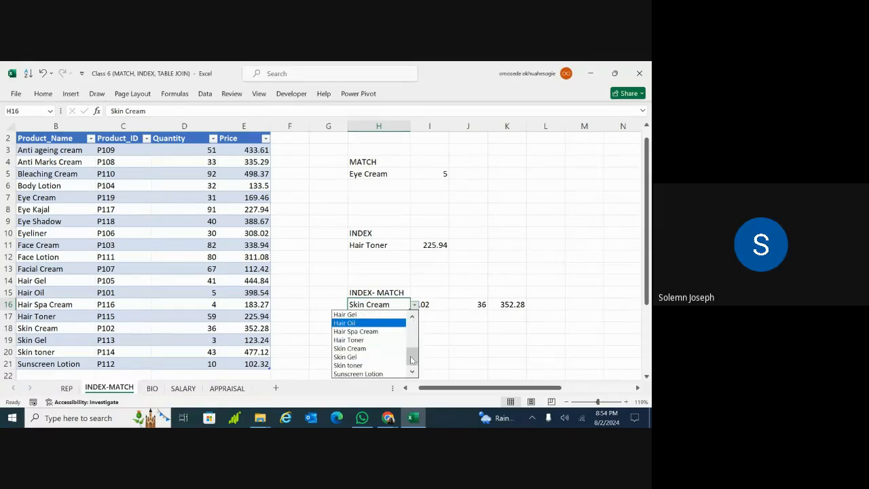
pyautogui.moveTo(412, 354); pyautogui.dragTo(412, 326)
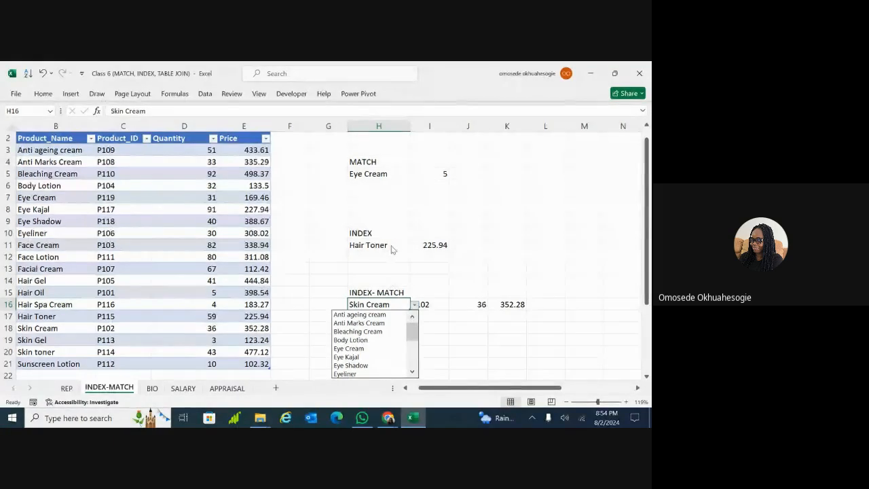
pyautogui.press('Escape')
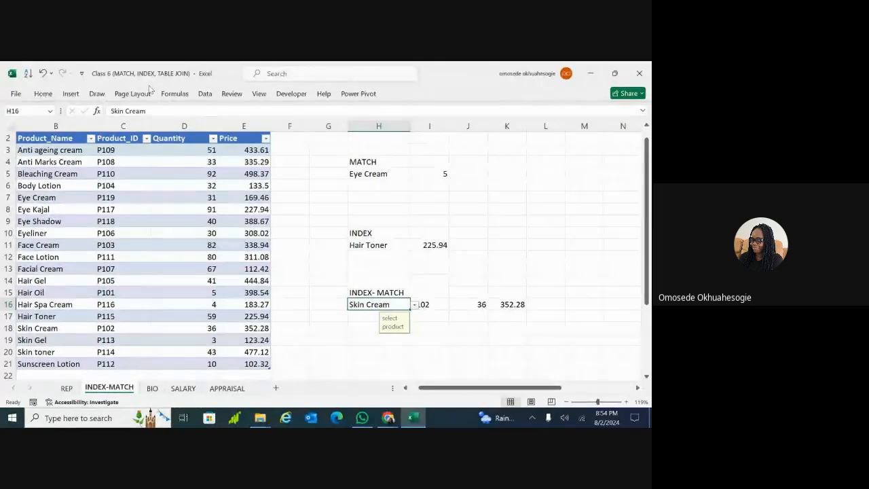
pyautogui.click(206, 94)
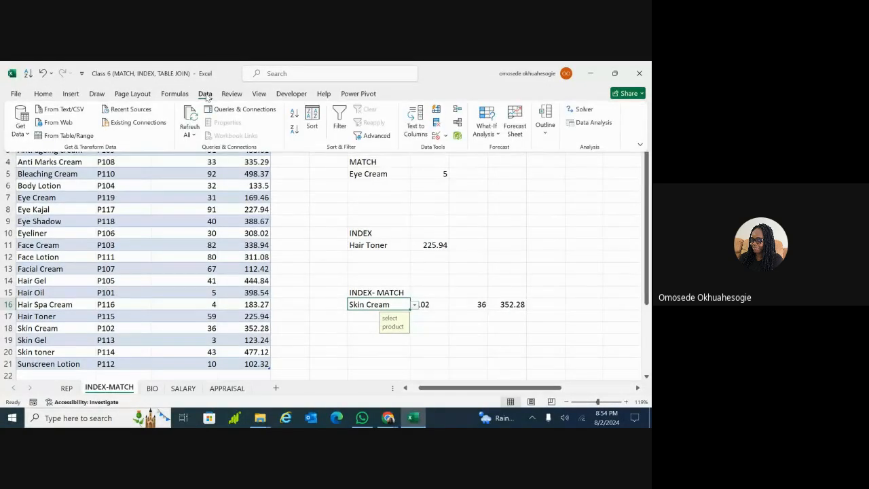
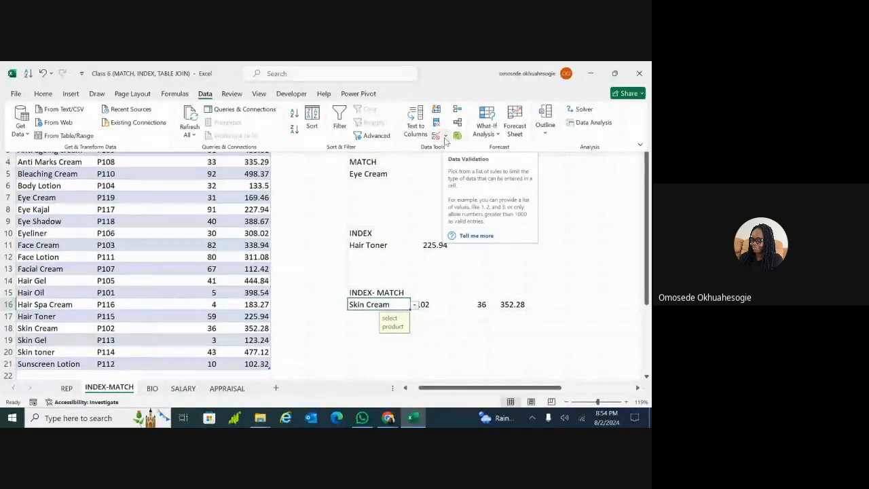
# Turn off H16's in-cell dropdown while keeping its B3:B21 list validation source
pyautogui.click(445, 138)
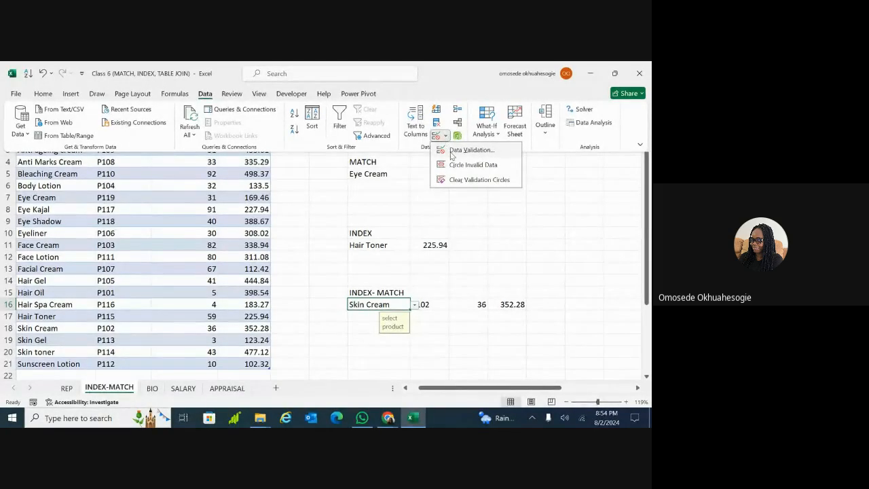
pyautogui.click(452, 151)
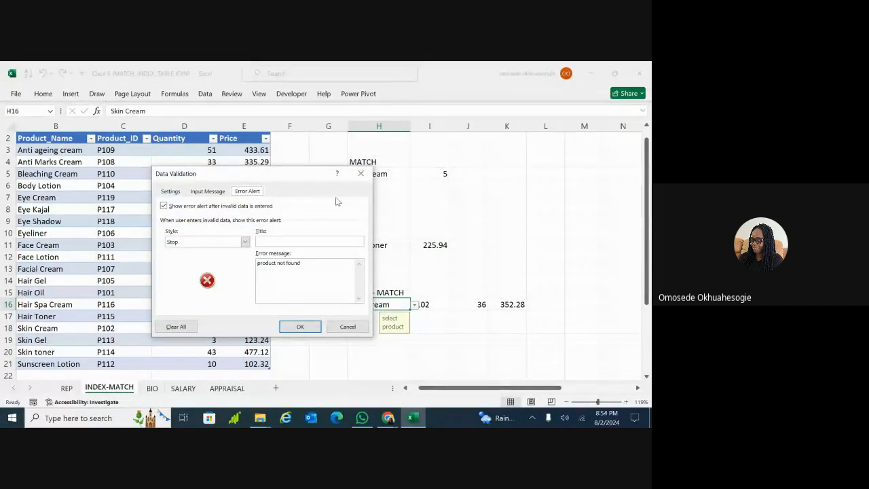
pyautogui.click(171, 191)
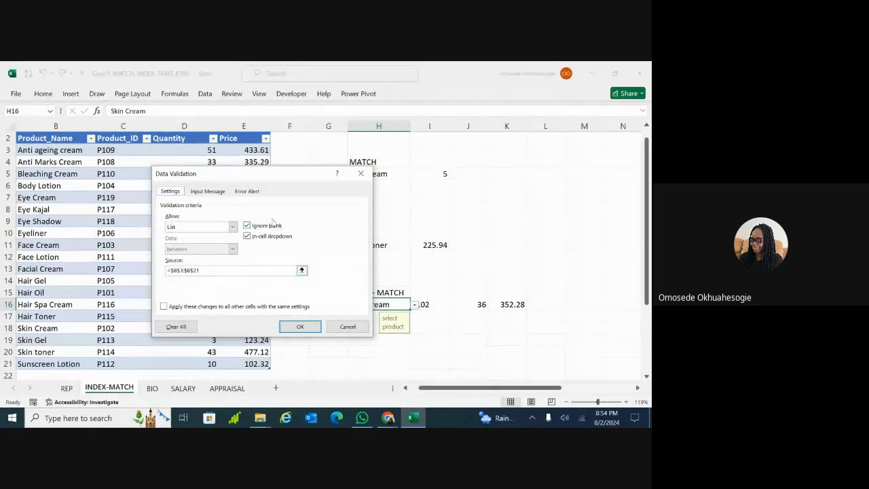
pyautogui.click(242, 270)
pyautogui.click(300, 254)
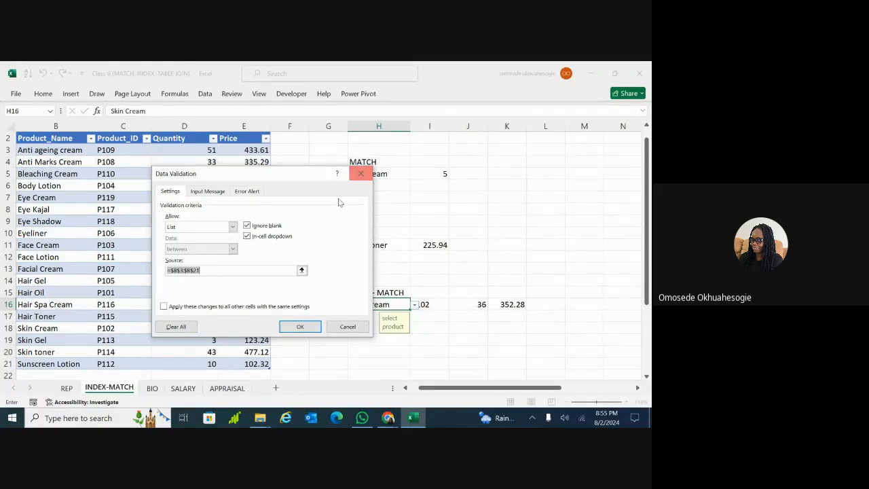
pyautogui.click(247, 236)
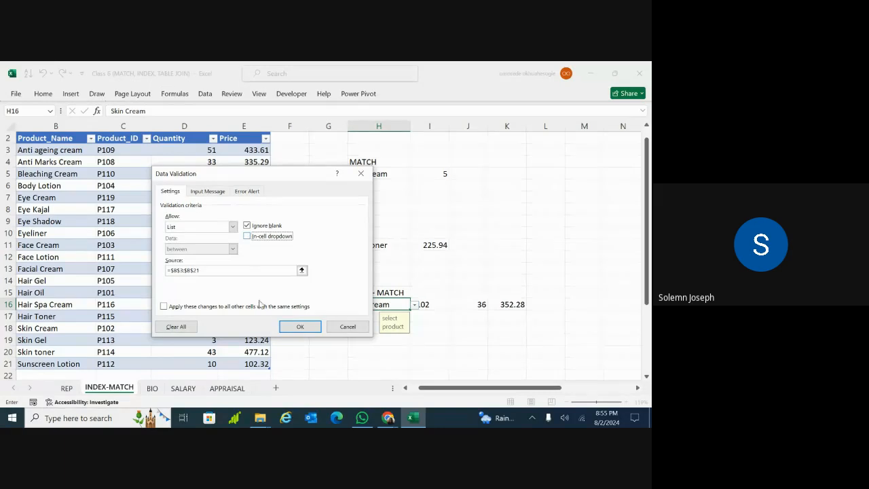
pyautogui.click(299, 328)
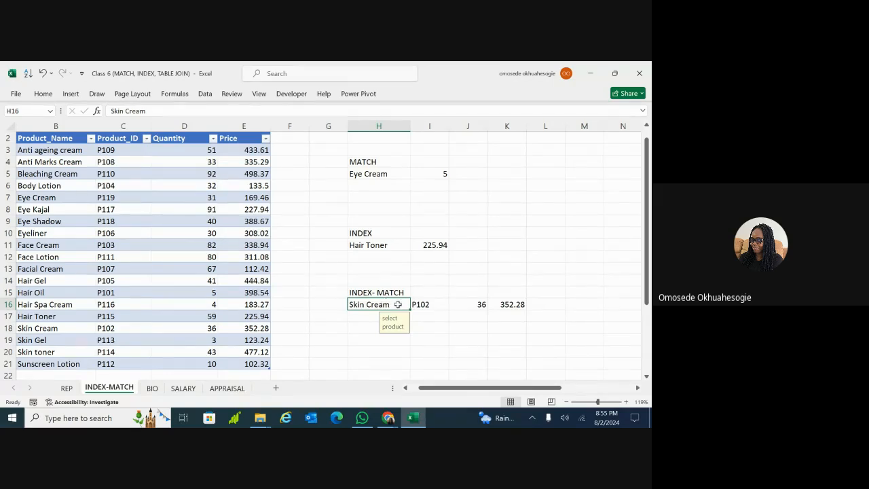
# Enter a truncated product name in H16, see it rejected, and cancel back to Skin Cream
pyautogui.doubleClick(399, 304)
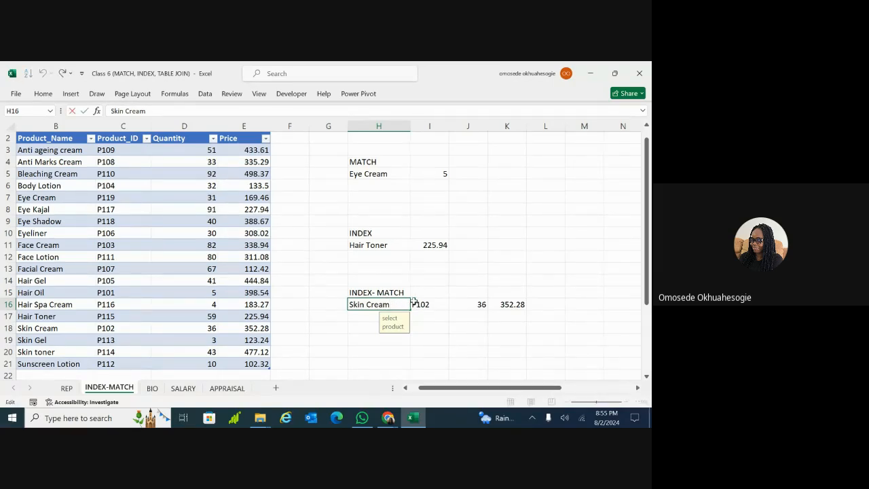
pyautogui.press('BackSpace')
pyautogui.press('Return')
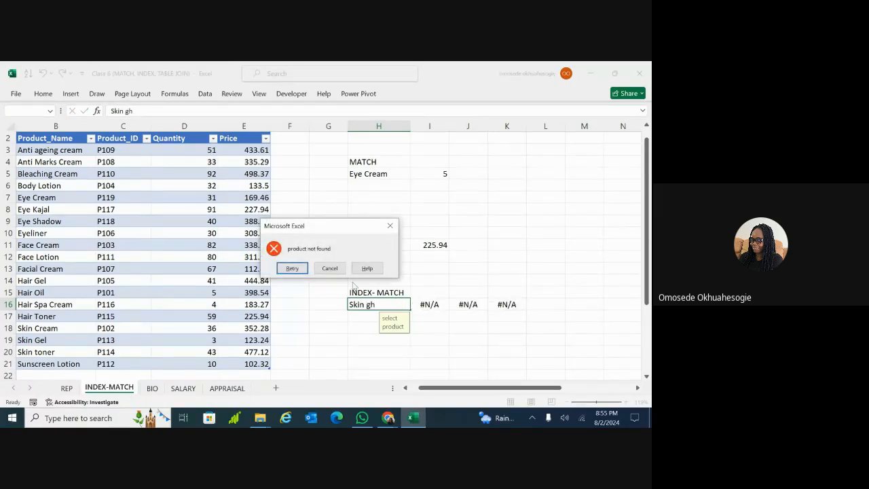
pyautogui.click(390, 226)
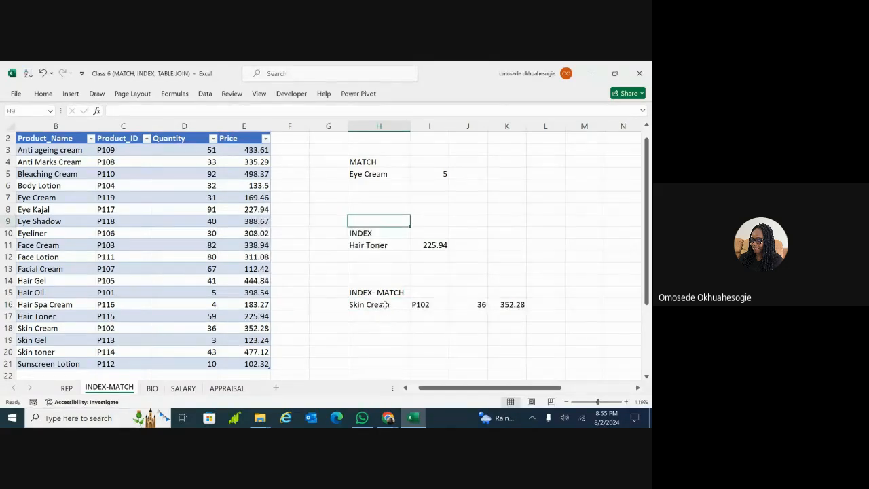
# Switch H16's in-cell dropdown back on in Data Validation
pyautogui.click(205, 94)
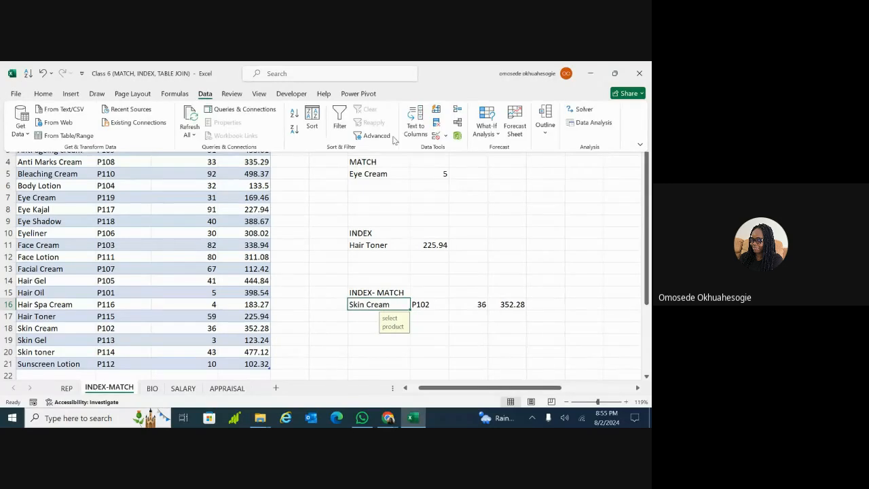
pyautogui.click(446, 136)
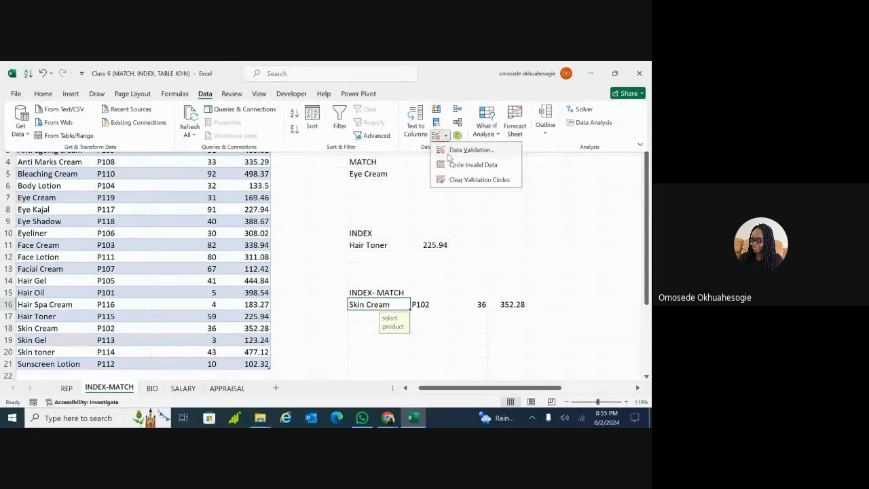
pyautogui.click(465, 148)
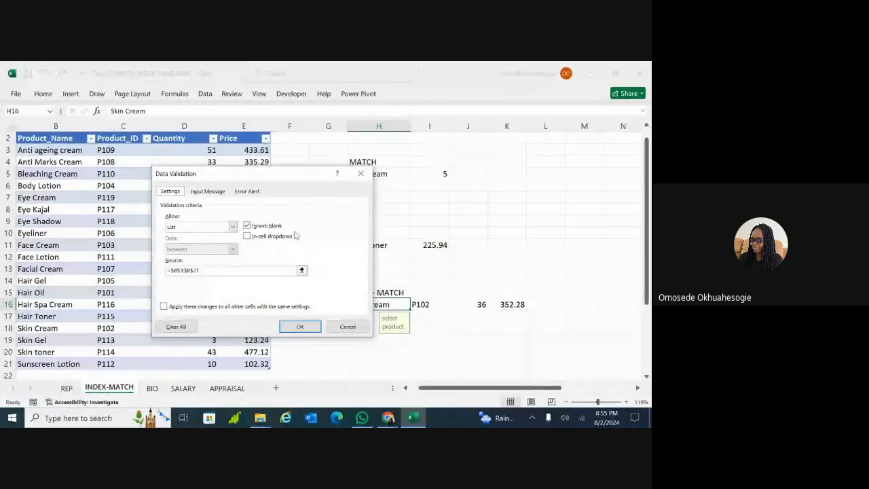
pyautogui.click(247, 236)
pyautogui.click(299, 326)
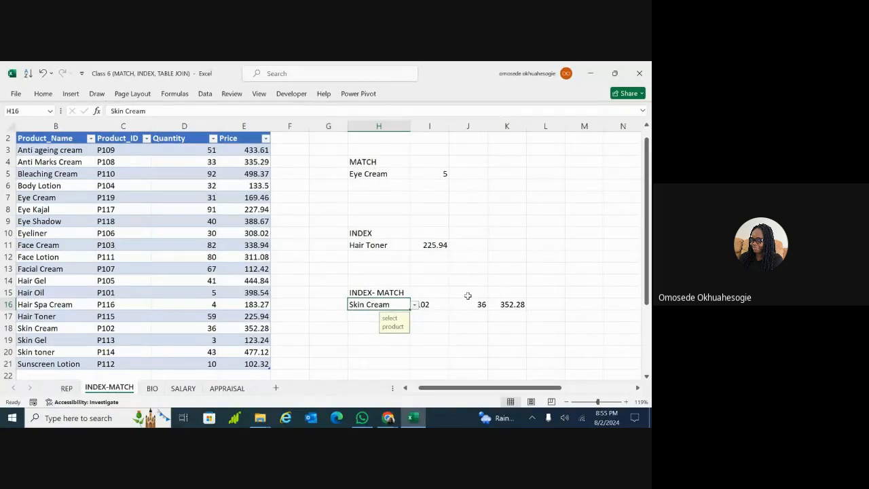
pyautogui.click(456, 343)
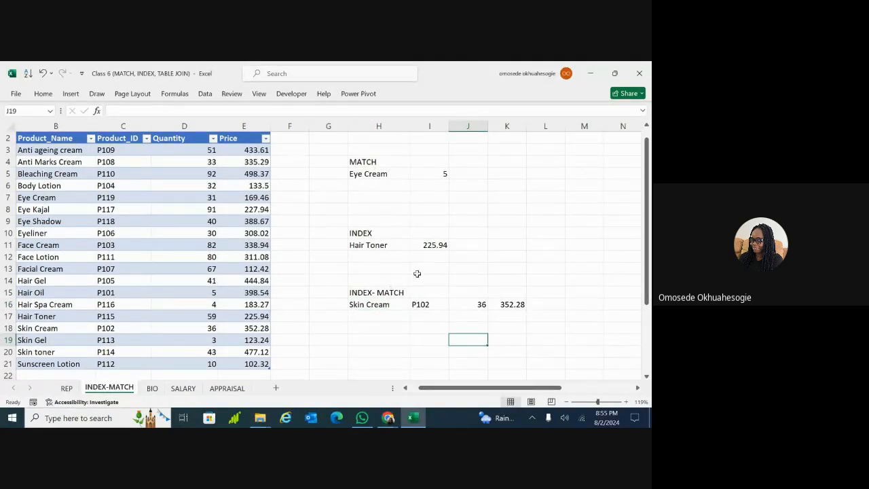
pyautogui.hscroll(2, 475, 274)
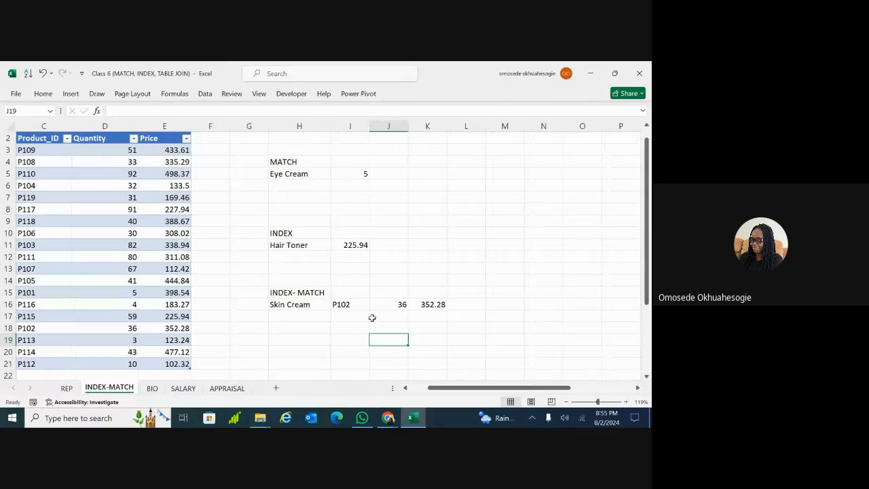
pyautogui.hscroll(5, 326, 252)
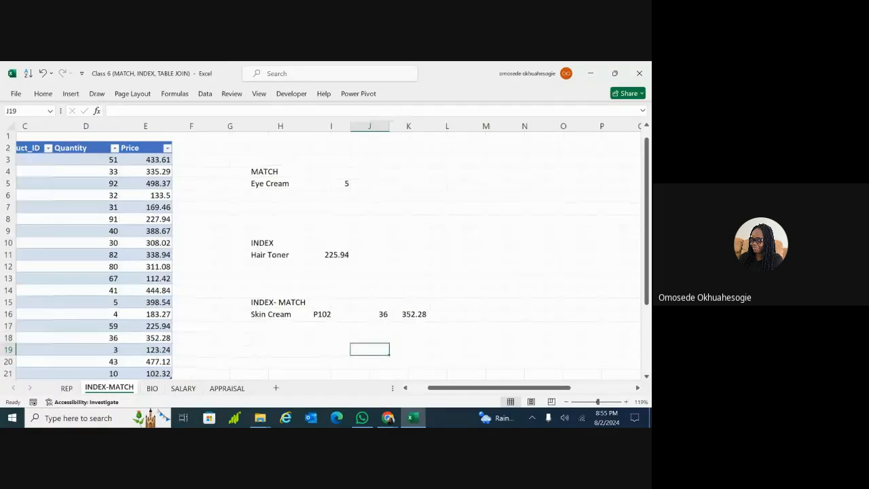
pyautogui.scroll(-1, 326, 251)
pyautogui.hscroll(1, 326, 252)
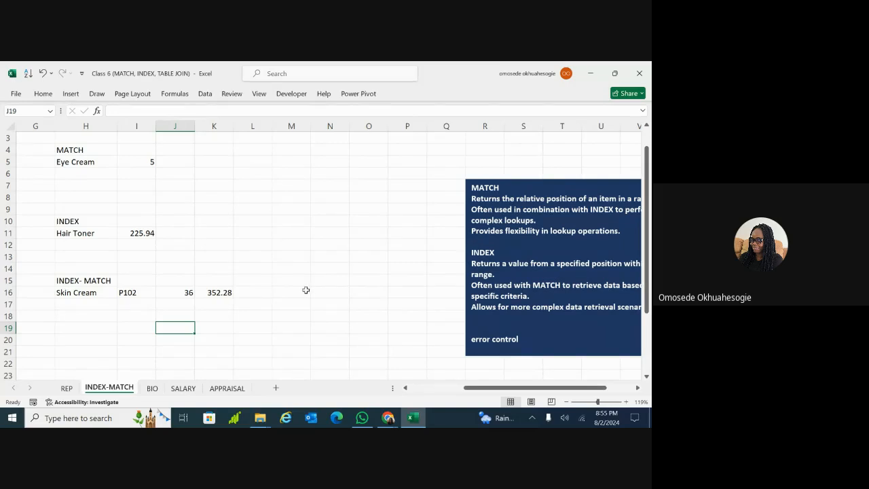
pyautogui.hscroll(-2, 192, 296)
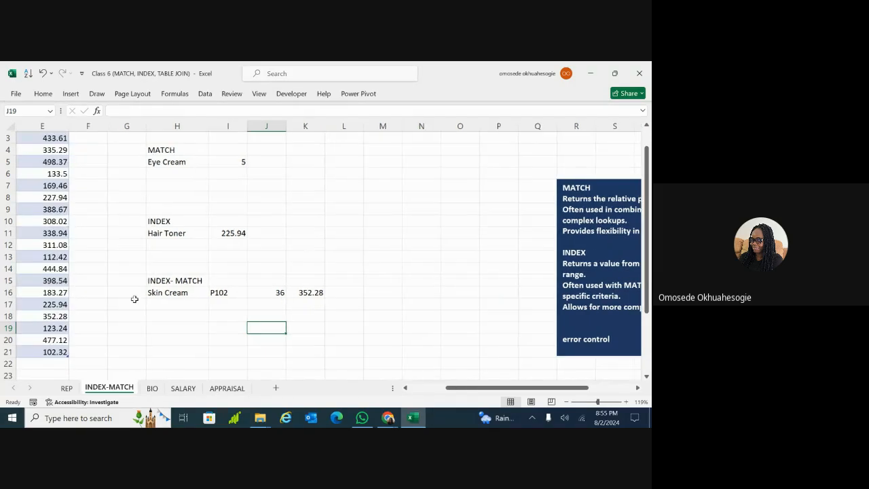
pyautogui.click(180, 279)
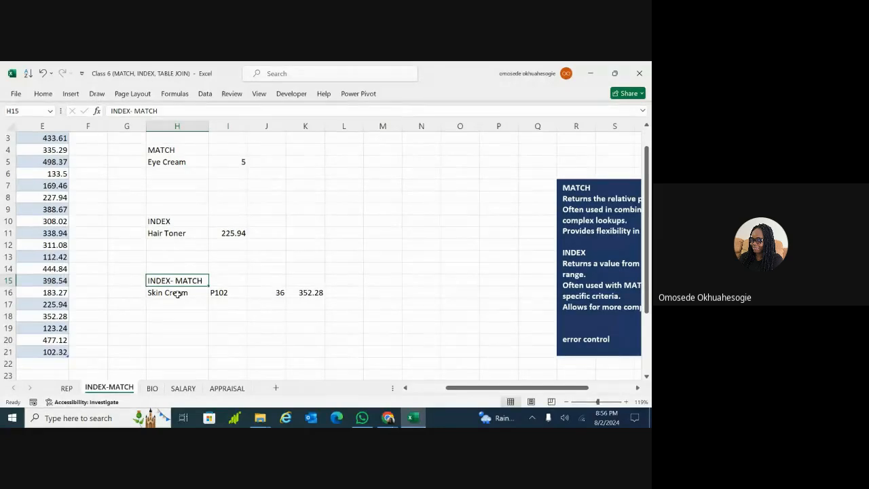
pyautogui.click(176, 294)
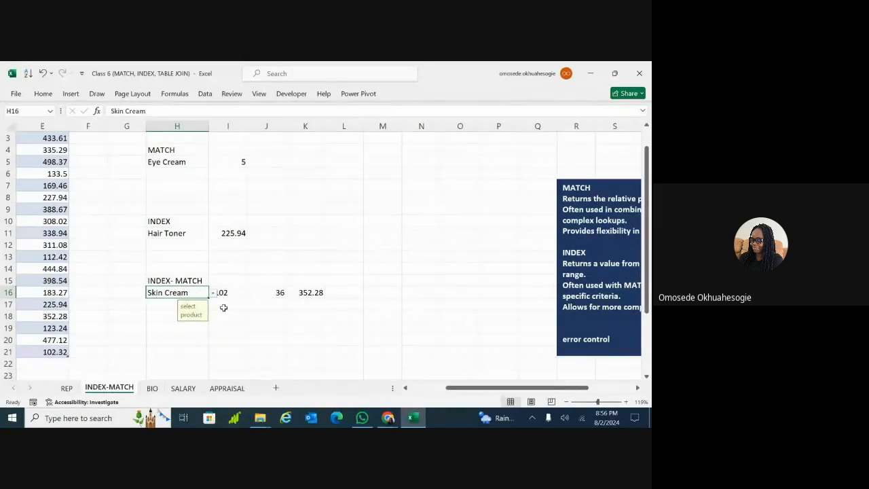
pyautogui.click(223, 307)
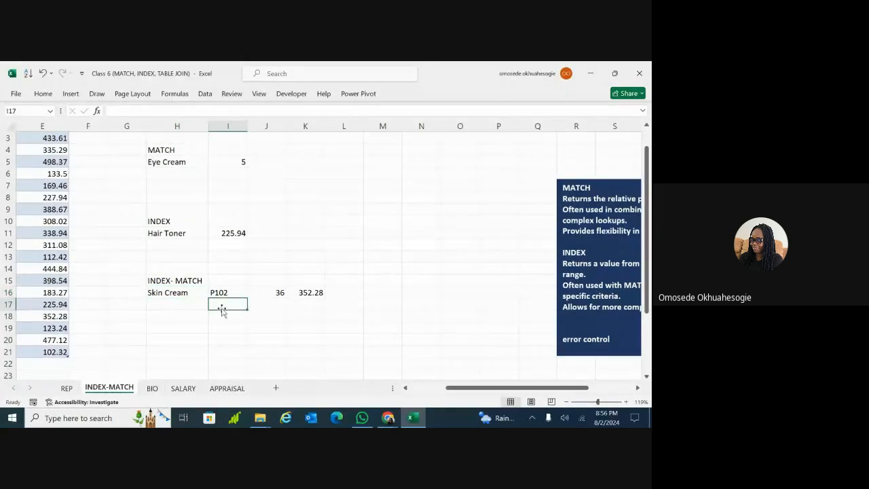
pyautogui.click(192, 292)
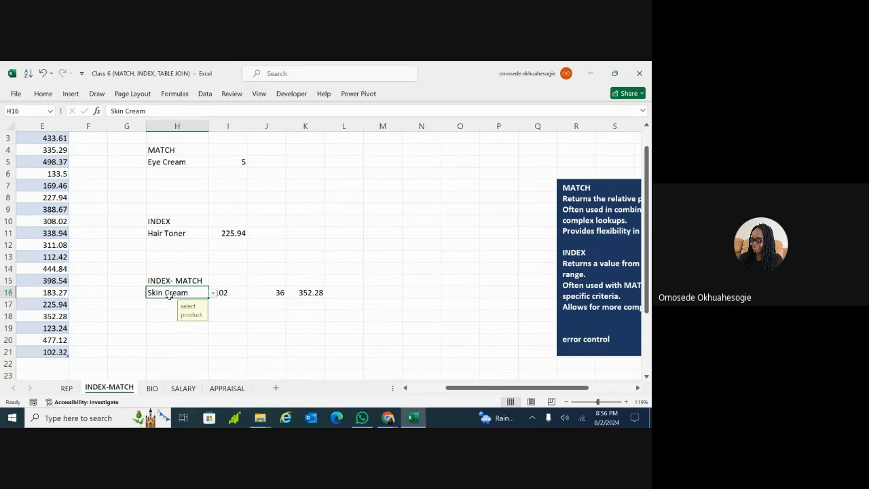
pyautogui.click(170, 327)
pyautogui.doubleClick(170, 327)
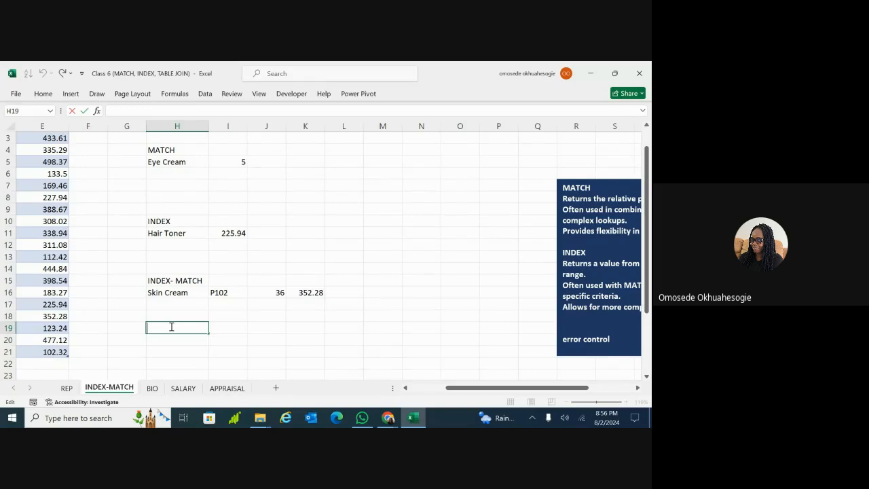
pyautogui.click(133, 328)
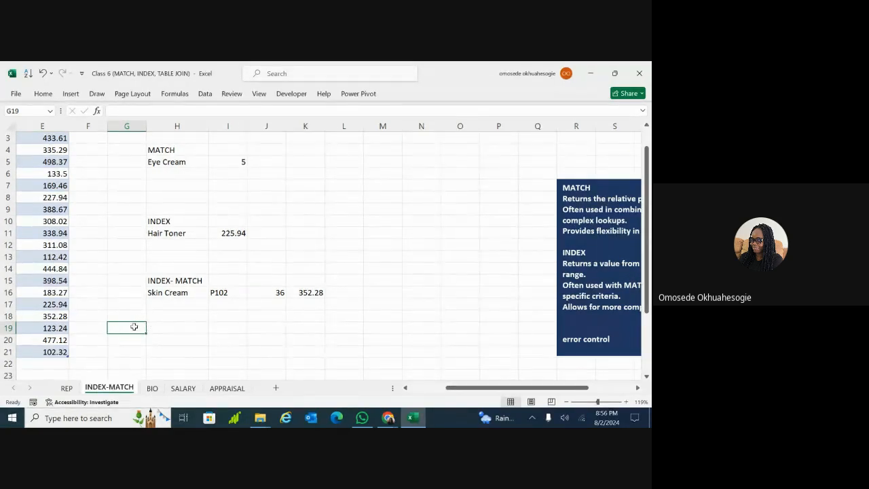
# Enter =IFERROR(G19, "not found") in H19
pyautogui.doubleClick(172, 327)
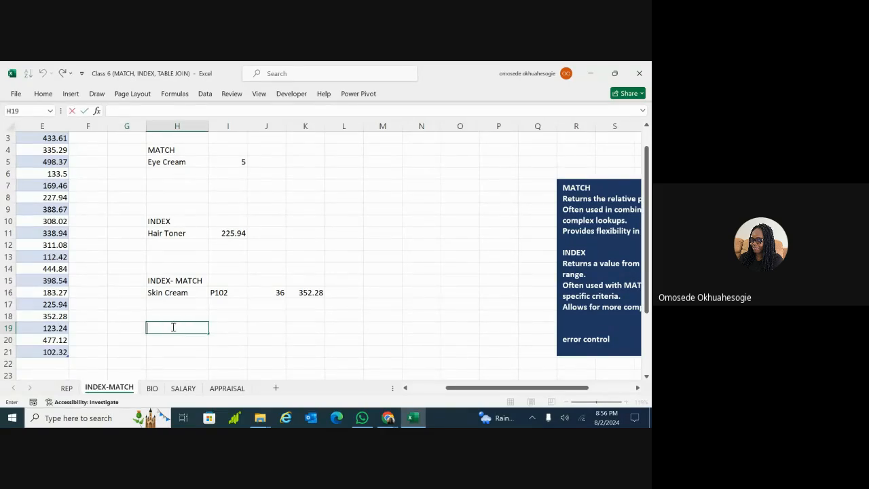
pyautogui.write('=if')
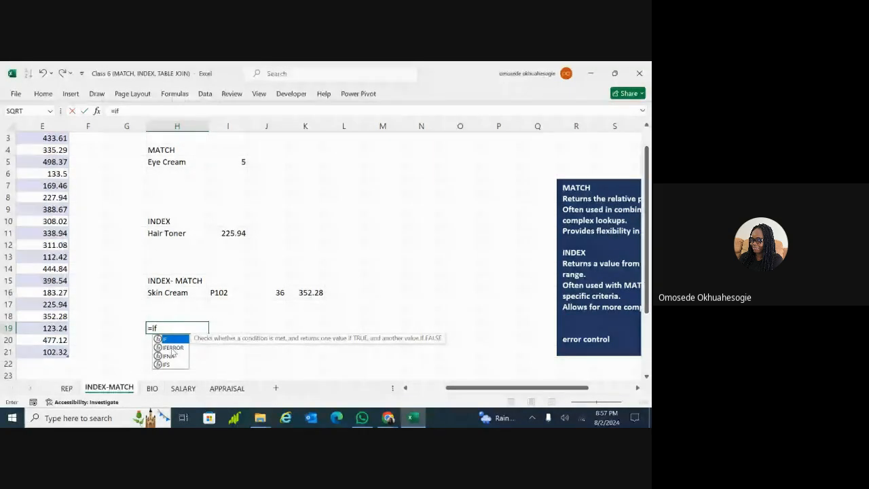
pyautogui.doubleClick(173, 347)
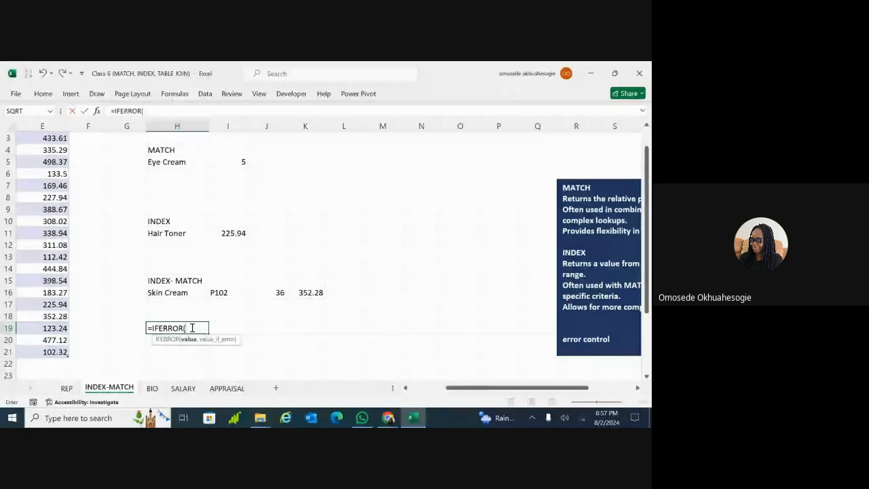
pyautogui.click(121, 329)
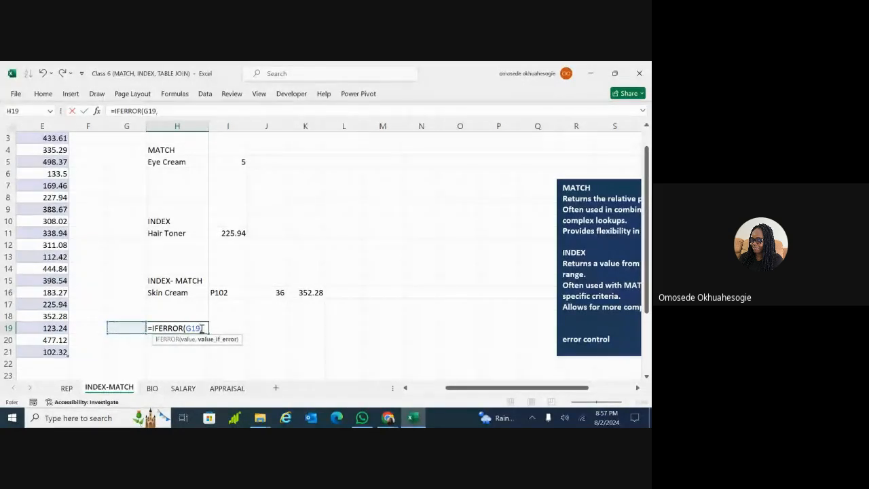
pyautogui.write(',')
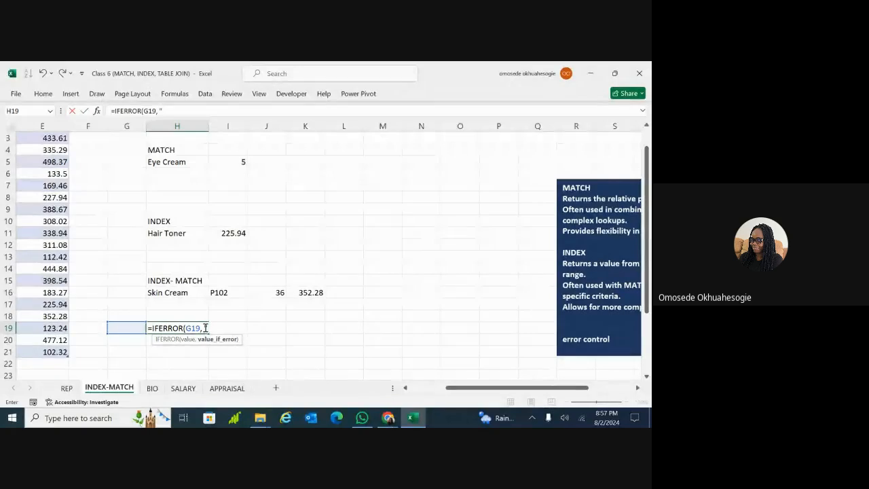
pyautogui.write(' "no')
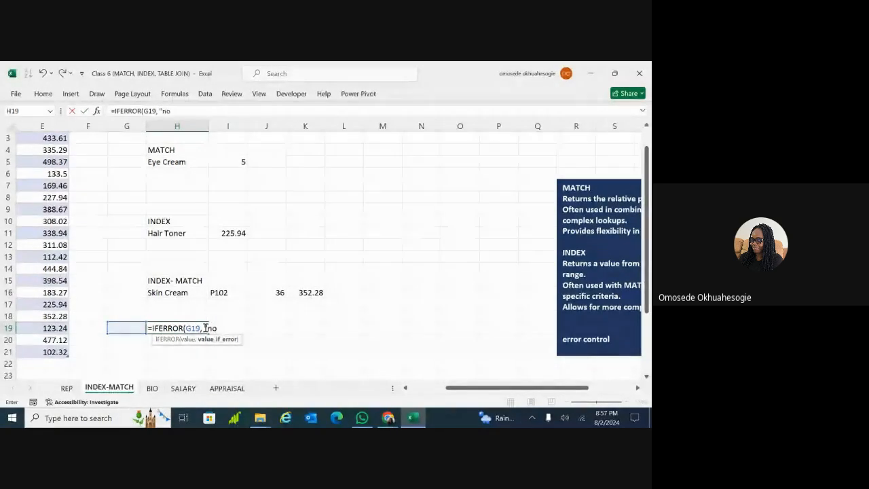
pyautogui.write('t found"')
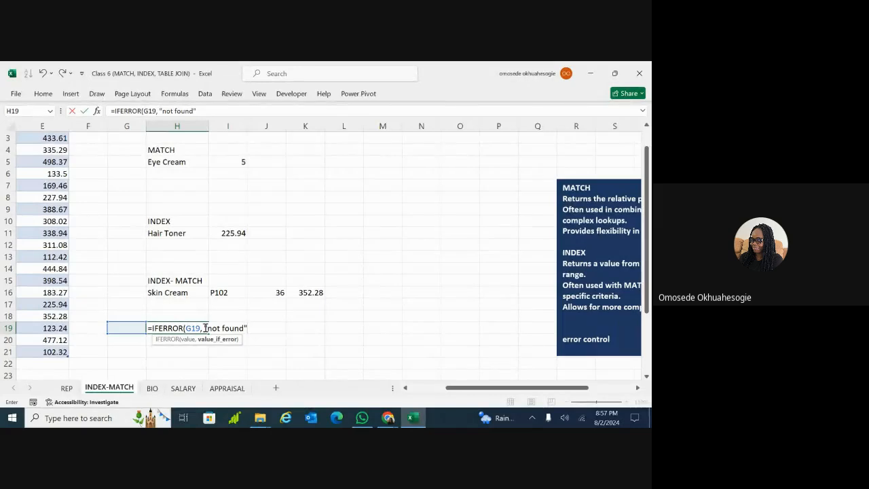
pyautogui.write(')')
pyautogui.press('Return')
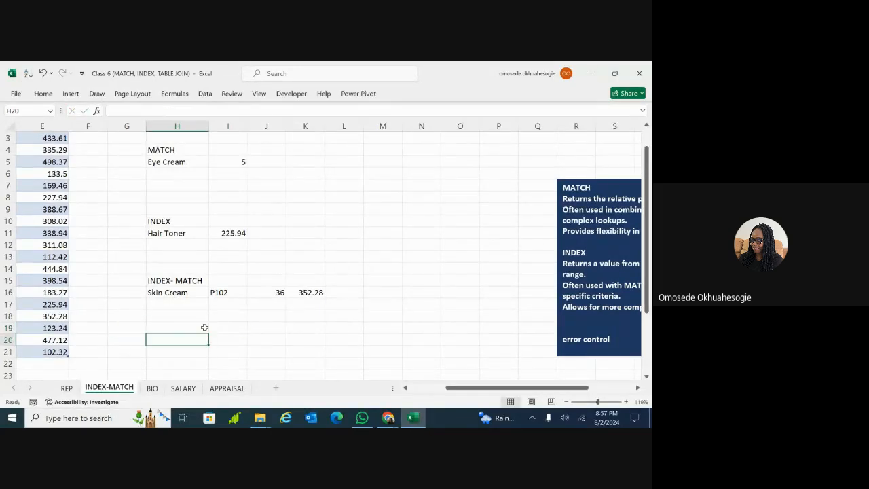
pyautogui.click(162, 328)
pyautogui.click(131, 328)
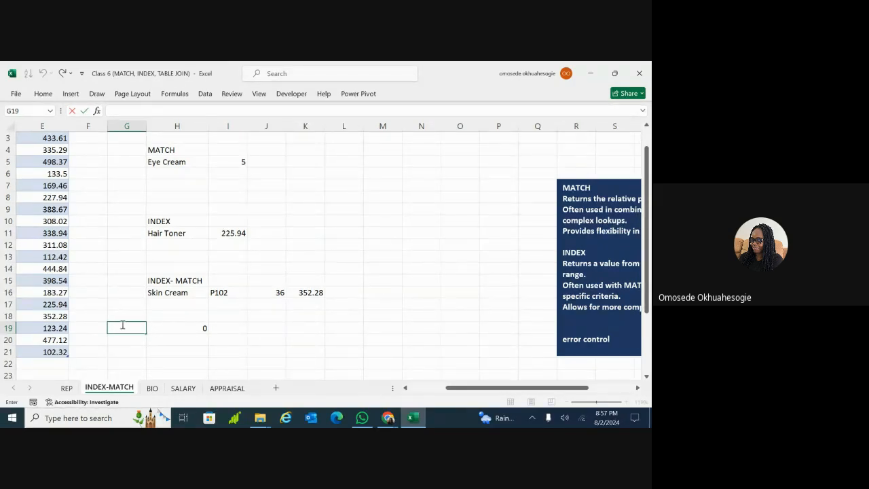
# Change H19's error text from "not found" to "PIP ERROR"
pyautogui.doubleClick(175, 328)
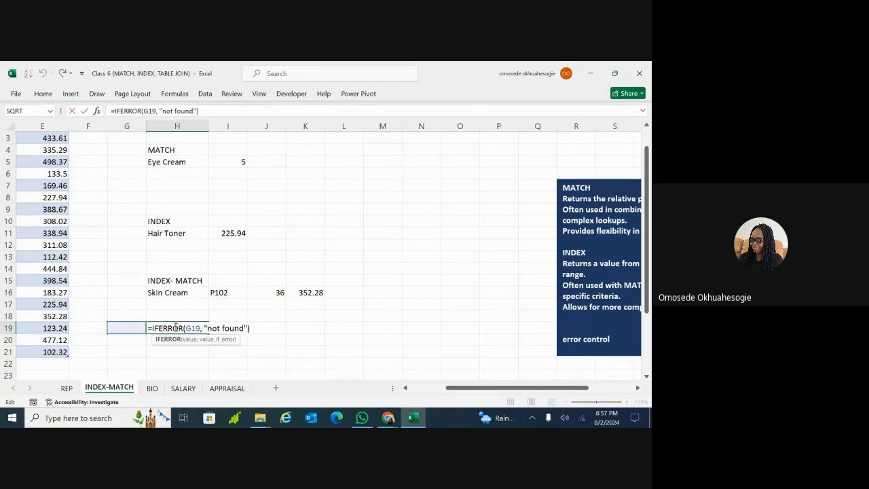
pyautogui.click(244, 328)
pyautogui.press('BackSpace')
pyautogui.press('BackSpace')
pyautogui.press('BackSpace')
pyautogui.press('BackSpace')
pyautogui.press('BackSpace')
pyautogui.press('BackSpace')
pyautogui.press('BackSpace')
pyautogui.press('BackSpace')
pyautogui.press('BackSpace')
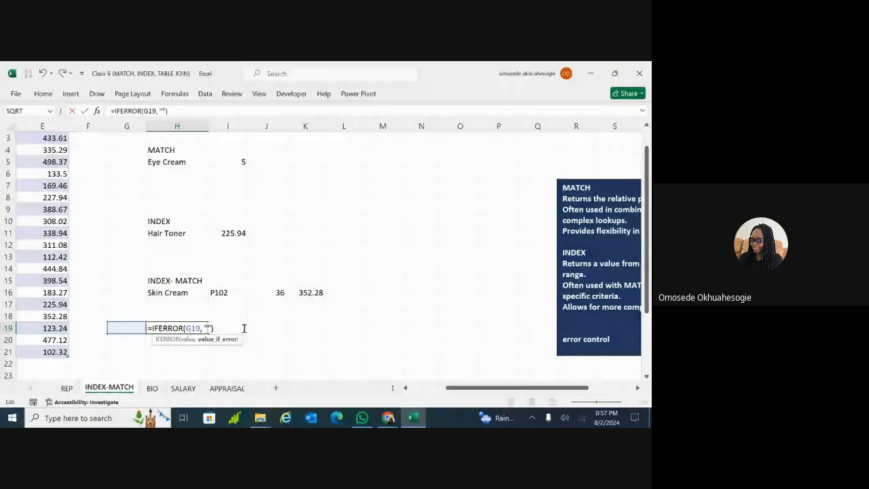
pyautogui.write('PIP ERRO')
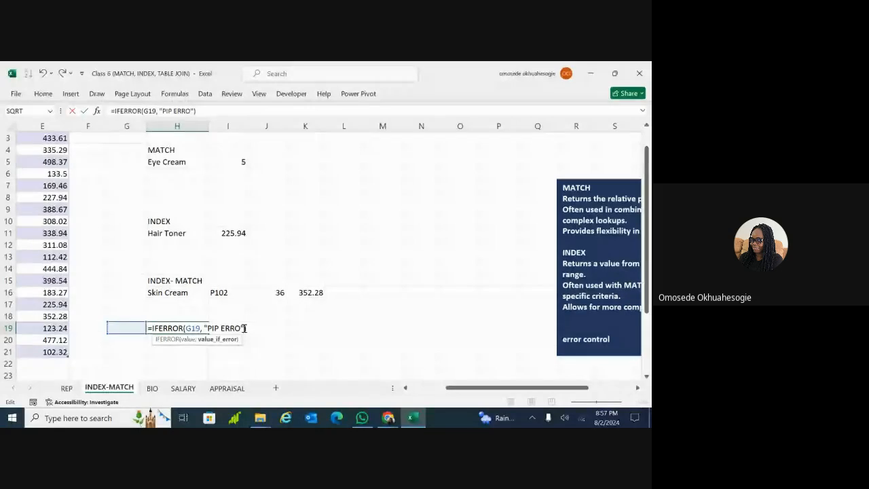
pyautogui.write('R')
pyautogui.press('Return')
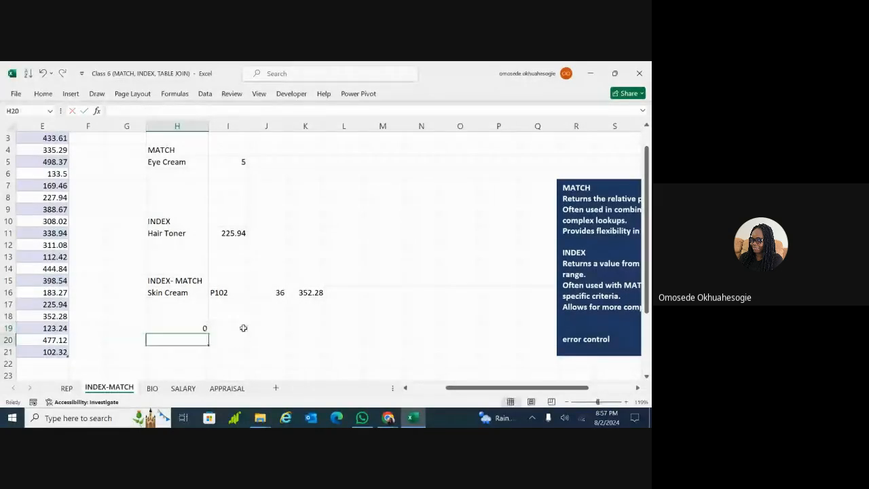
pyautogui.click(139, 328)
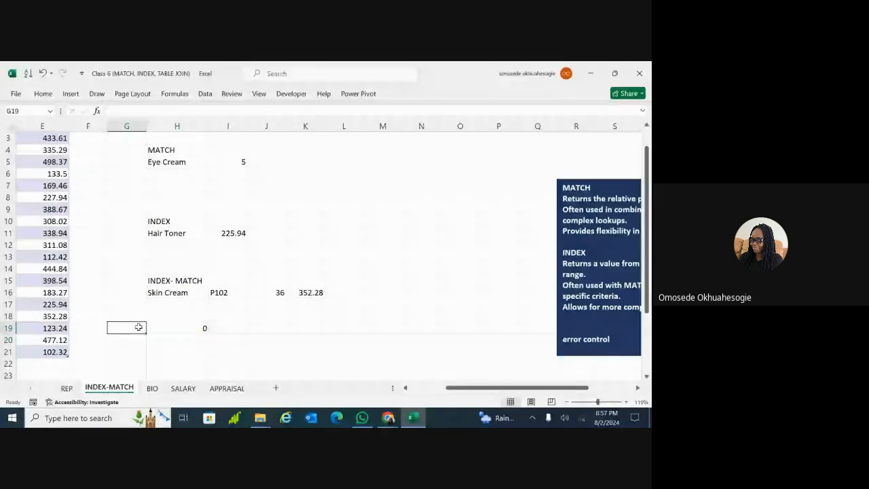
# Enter =100/0 in G19 so its #DIV/0! error makes H19 show PIP ERROR
pyautogui.write('=')
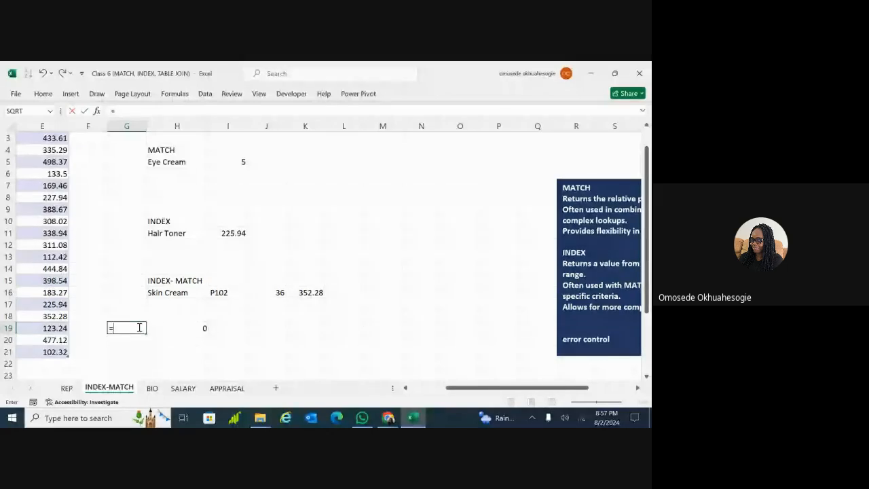
pyautogui.write('100/')
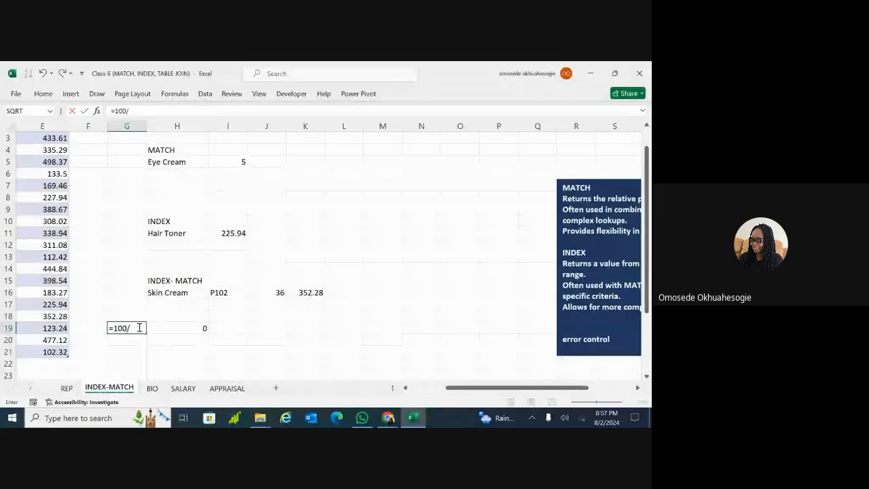
pyautogui.write('0')
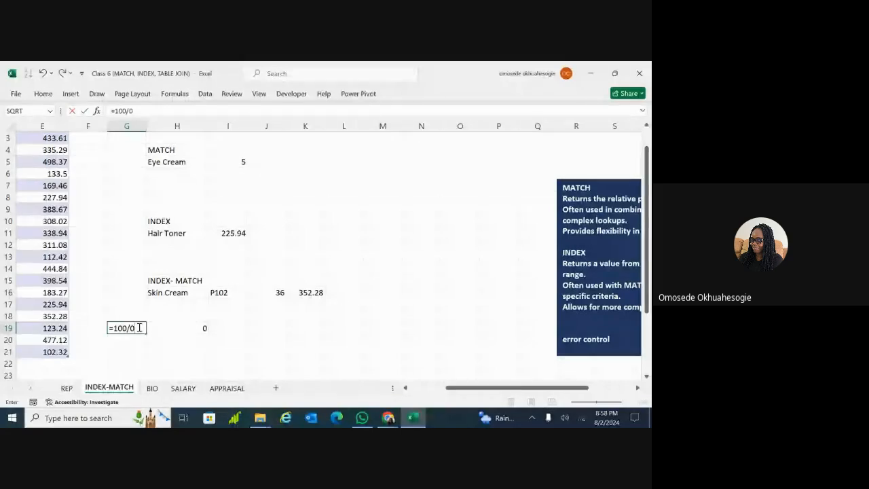
pyautogui.press('Return')
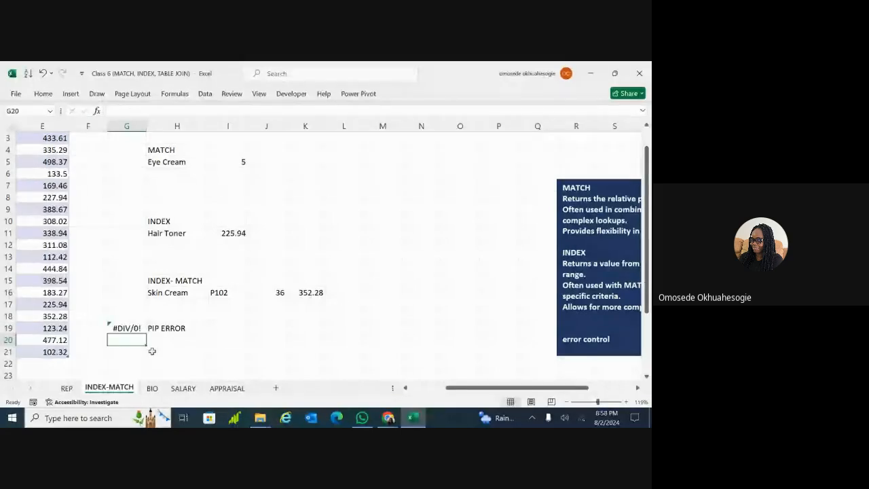
pyautogui.click(136, 328)
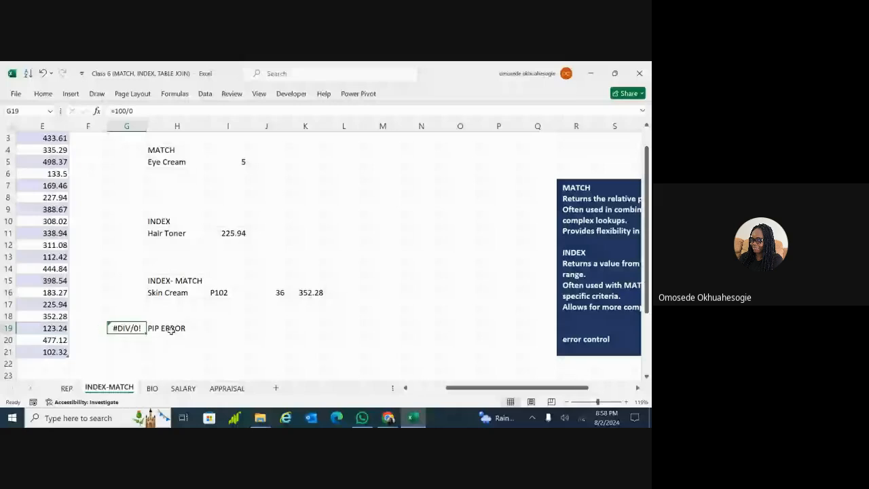
pyautogui.click(160, 329)
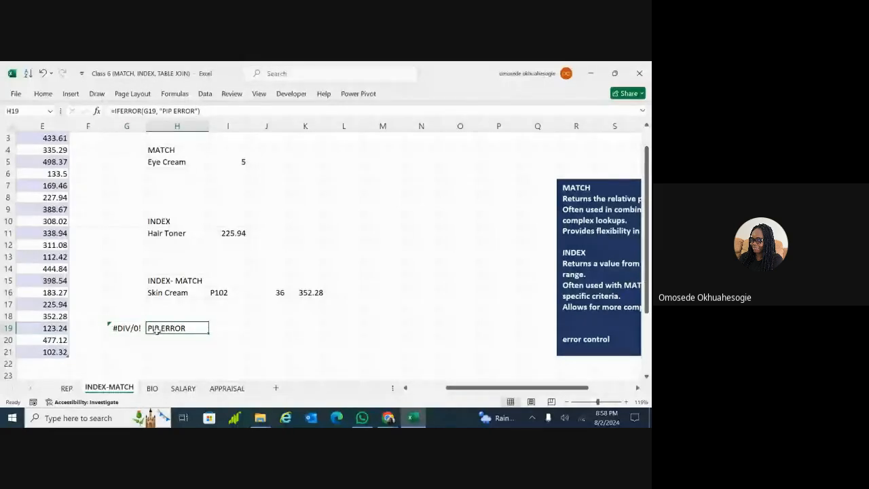
pyautogui.click(126, 328)
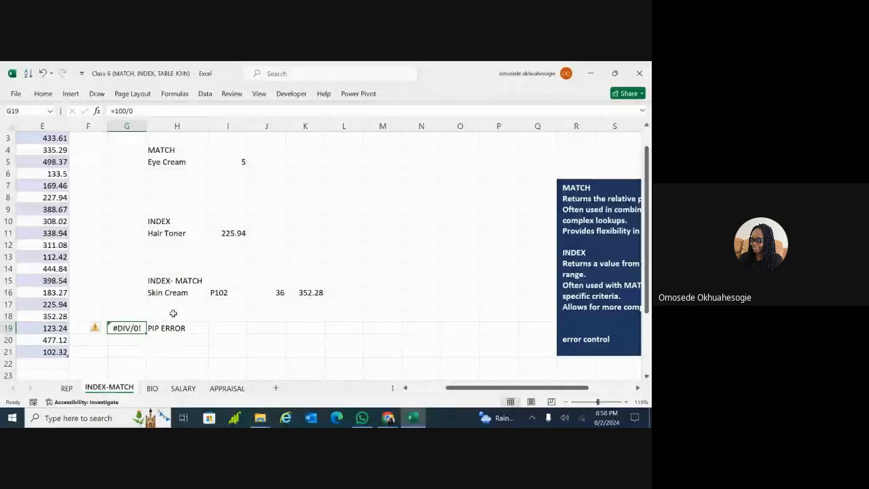
pyautogui.click(187, 293)
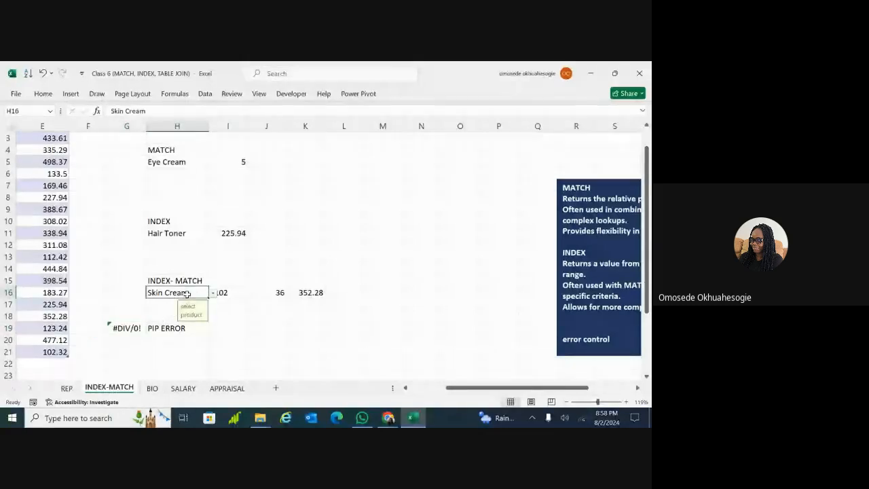
pyautogui.click(204, 95)
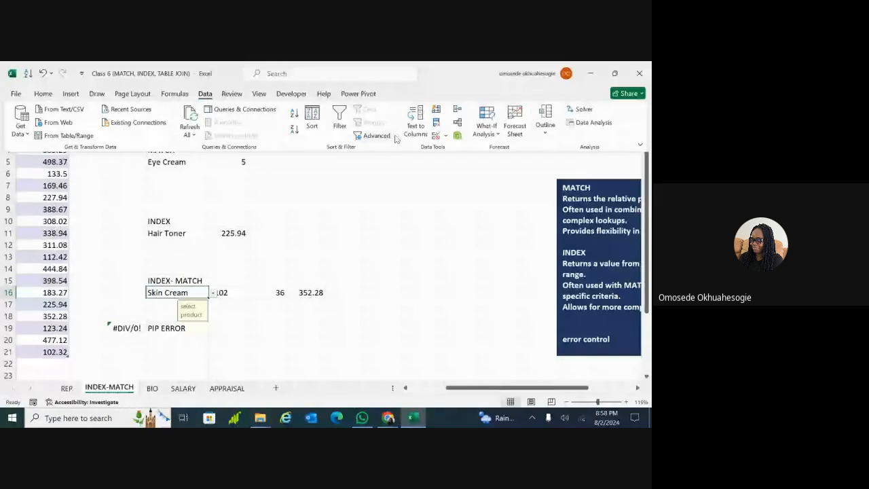
pyautogui.click(447, 137)
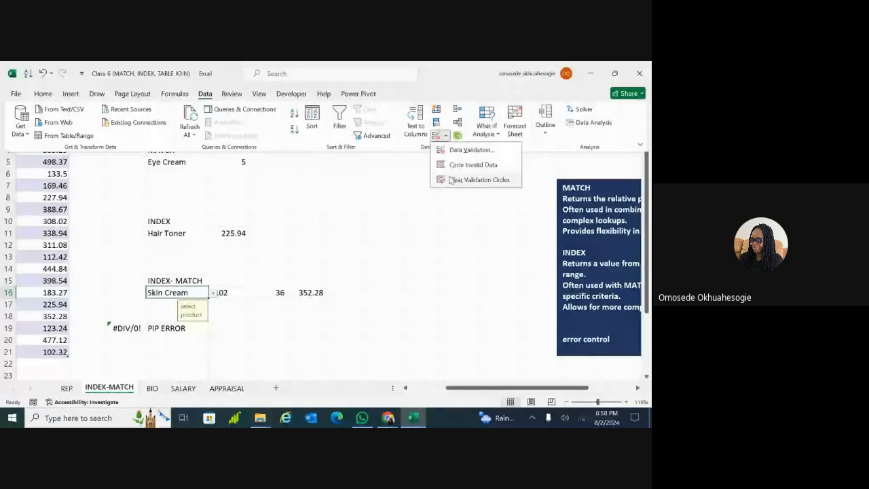
pyautogui.click(454, 150)
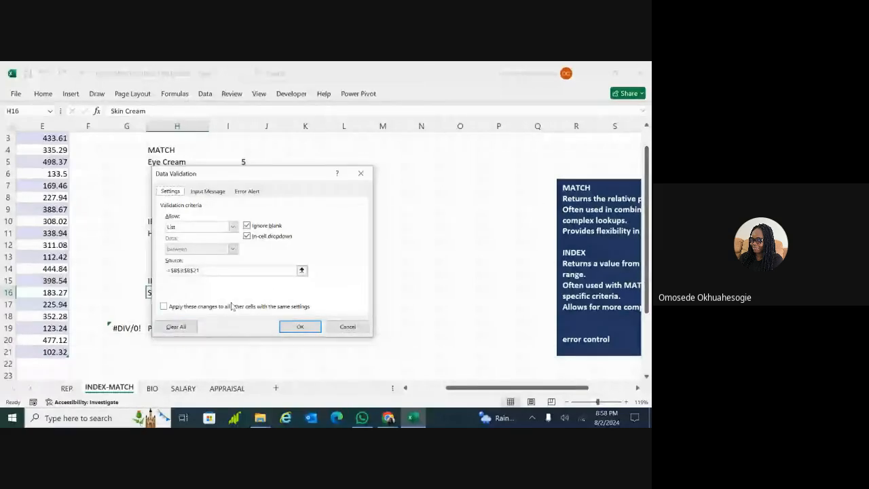
pyautogui.click(182, 326)
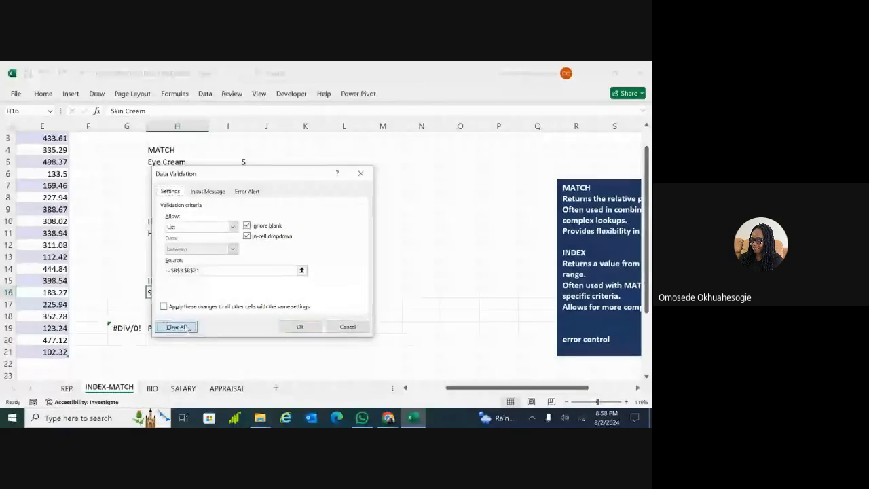
pyautogui.click(363, 174)
pyautogui.click(212, 292)
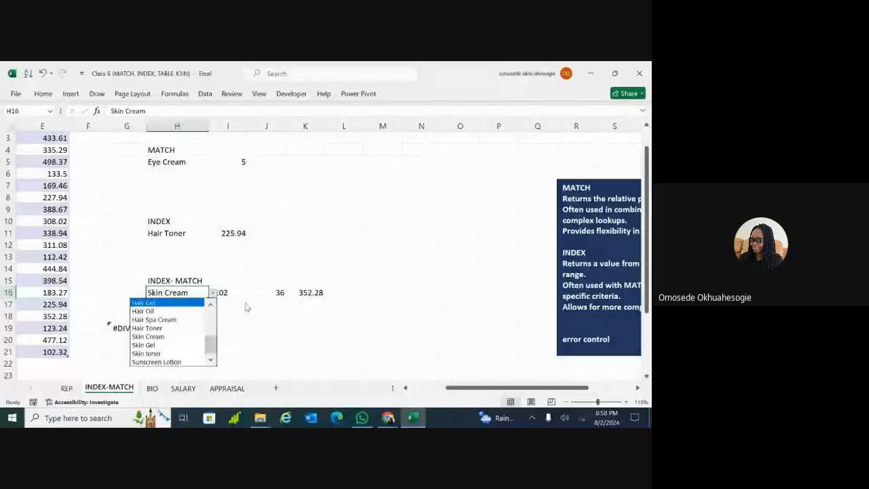
pyautogui.press('Escape')
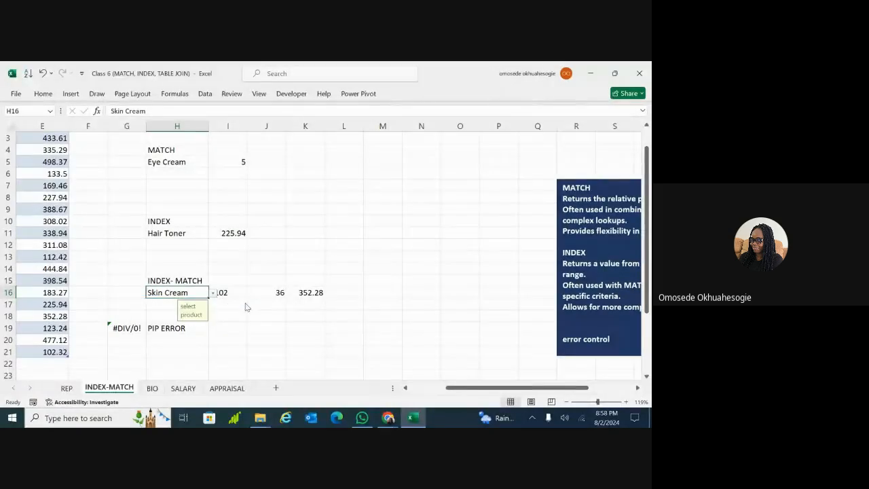
pyautogui.click(213, 293)
pyautogui.press('Escape')
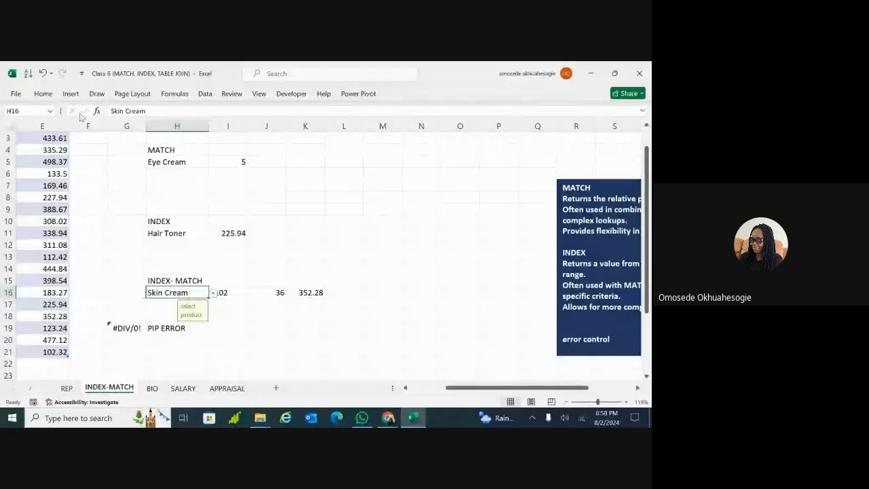
# Clear All on H16 so the lookups show #N/A, then scroll back to columns A–E
pyautogui.click(43, 93)
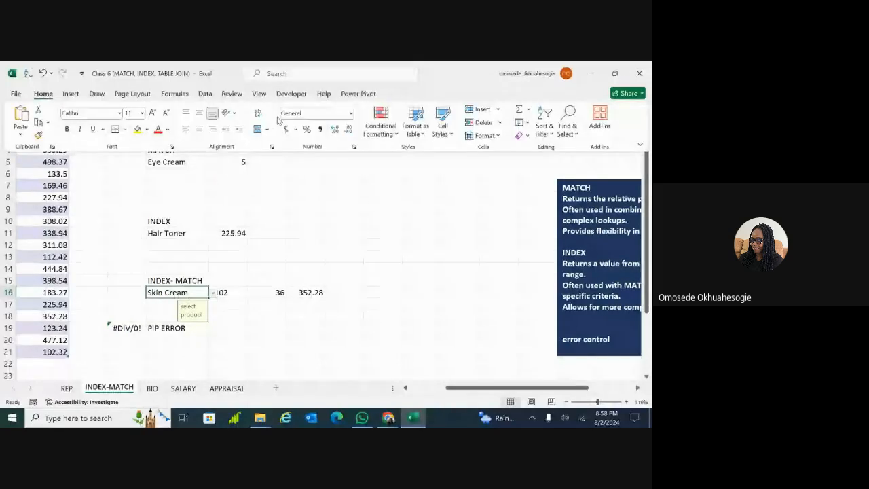
pyautogui.click(527, 135)
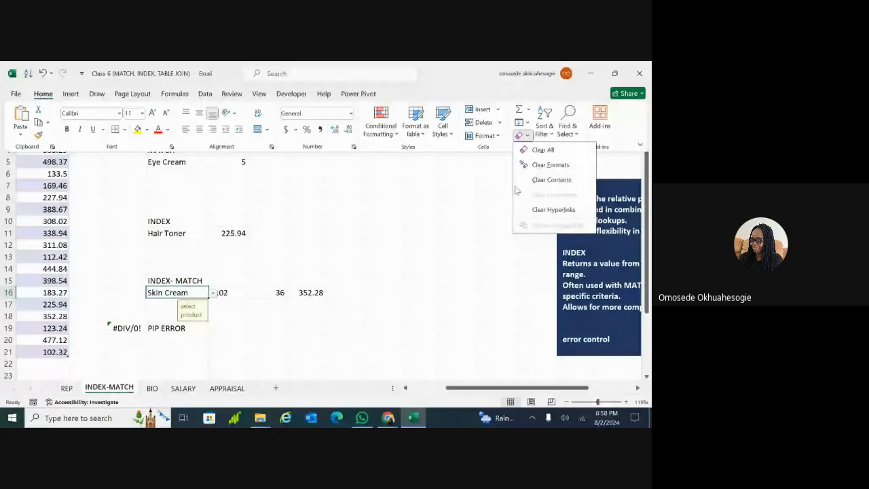
pyautogui.click(554, 152)
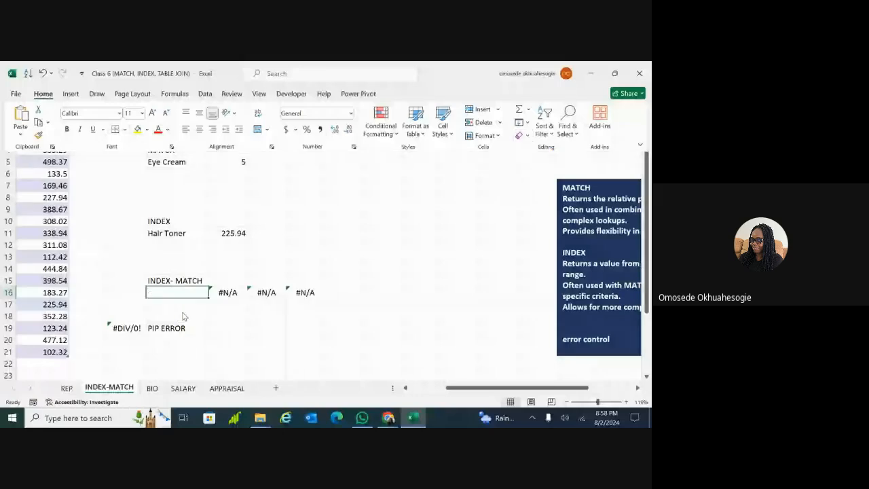
pyautogui.doubleClick(223, 313)
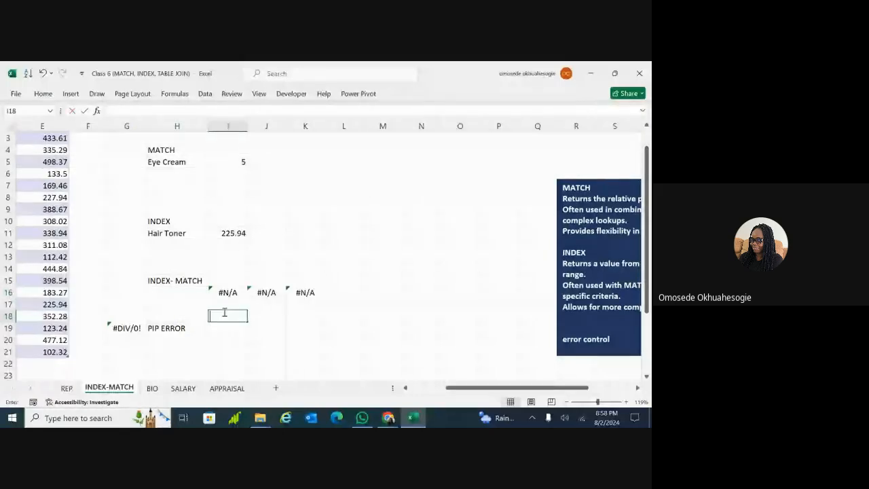
pyautogui.doubleClick(190, 291)
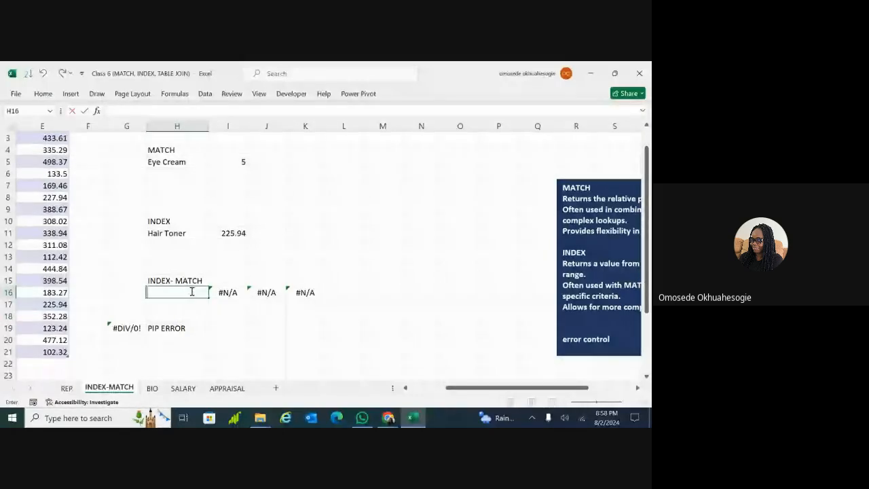
pyautogui.hscroll(-3, 192, 292)
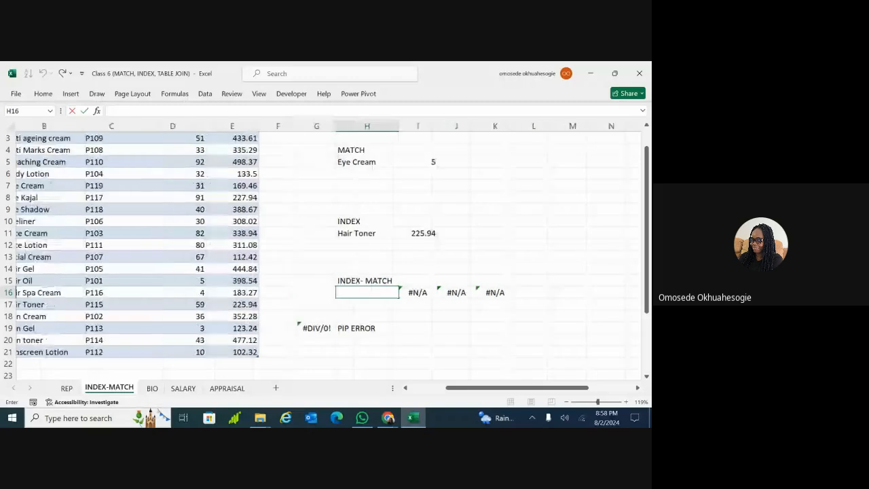
pyautogui.hscroll(-1, 318, 248)
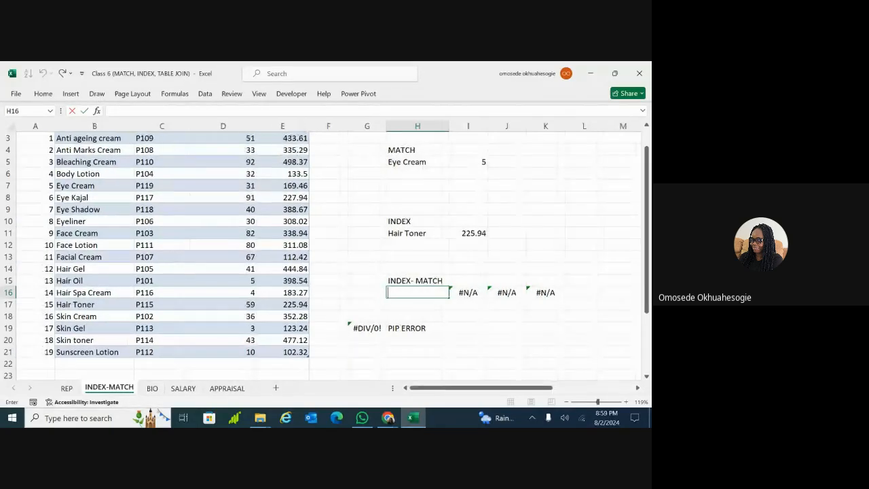
pyautogui.write('HAI')
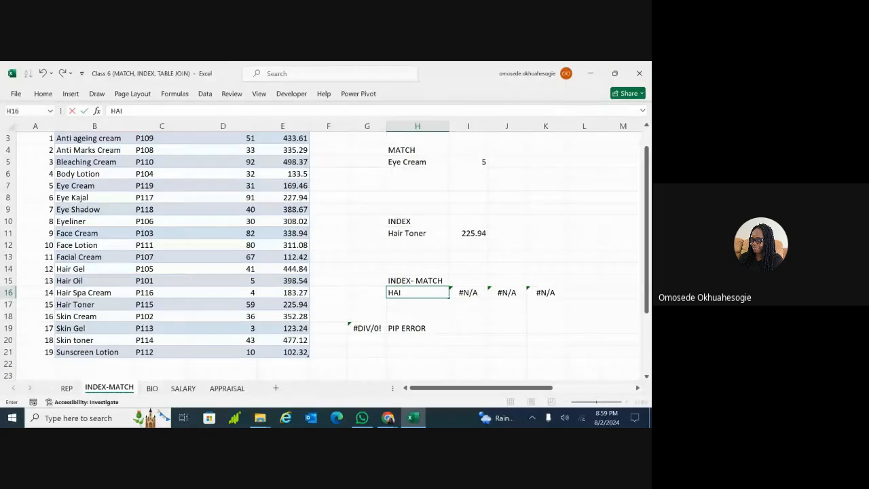
pyautogui.press('BackSpace')
pyautogui.press('BackSpace')
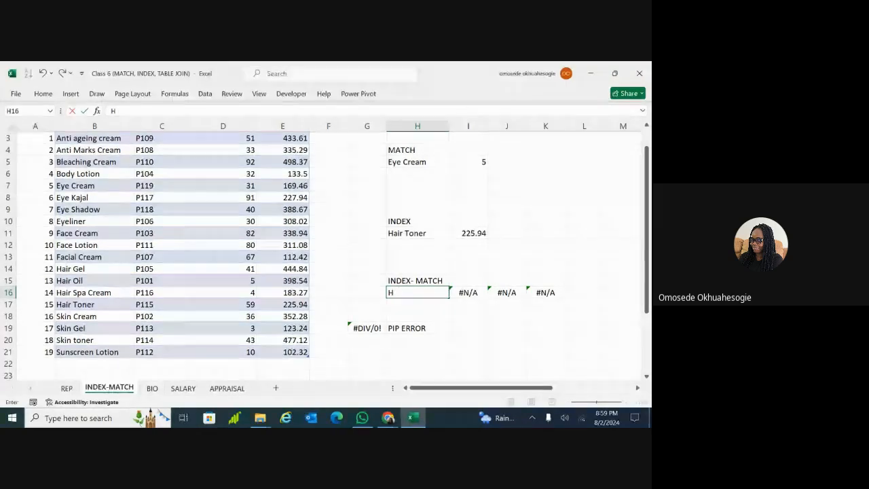
pyautogui.write('air gel')
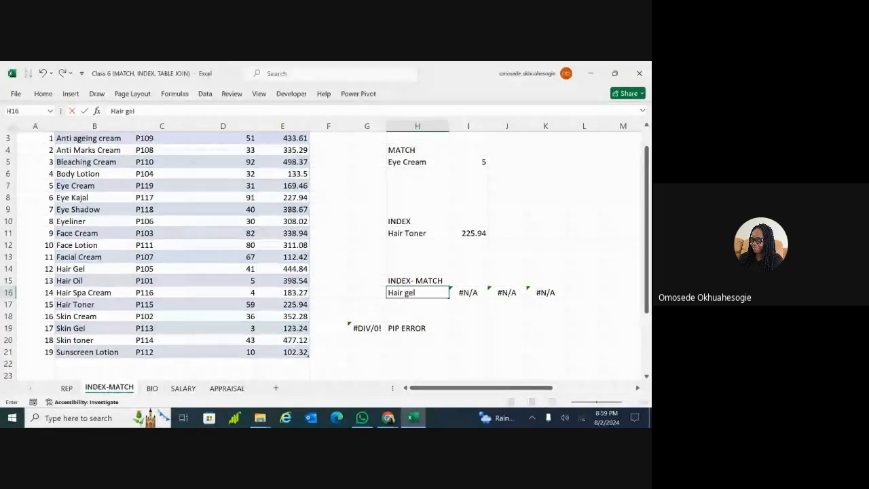
pyautogui.press('Return')
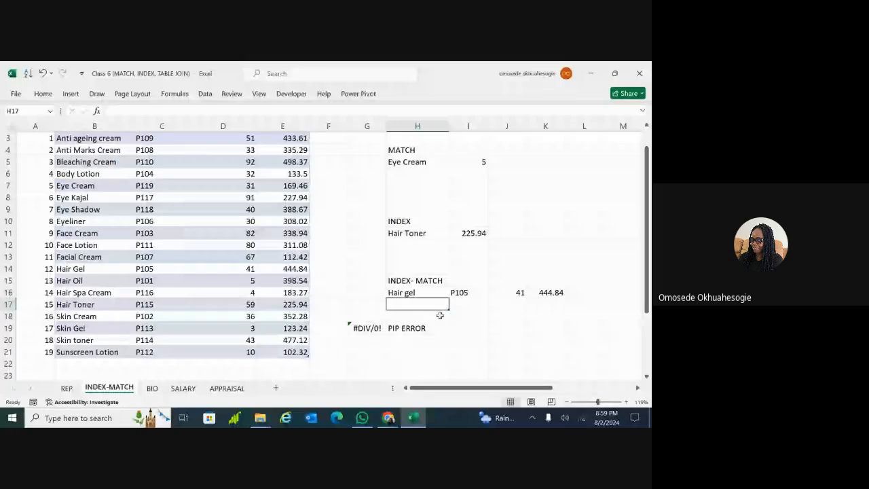
pyautogui.hscroll(1, 441, 315)
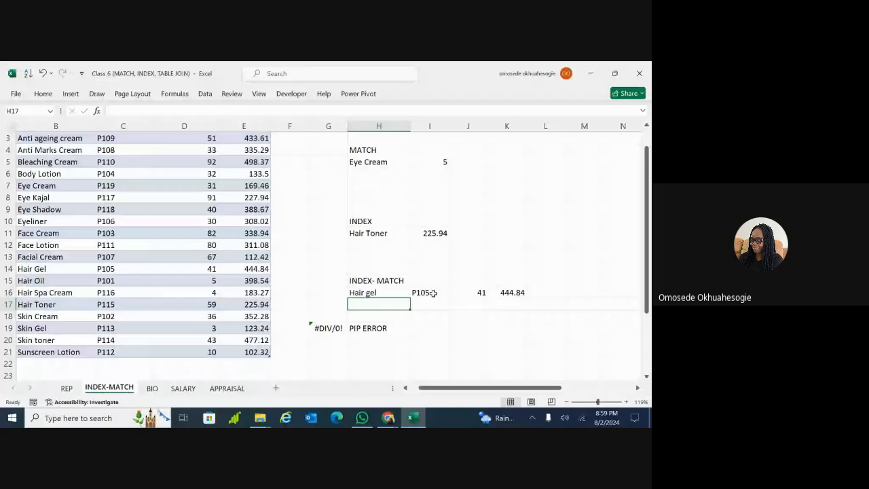
pyautogui.click(432, 293)
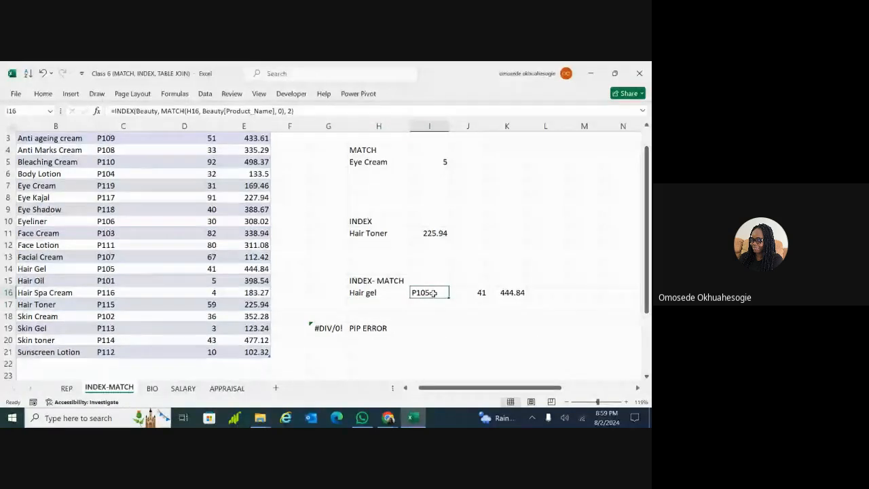
pyautogui.click(390, 293)
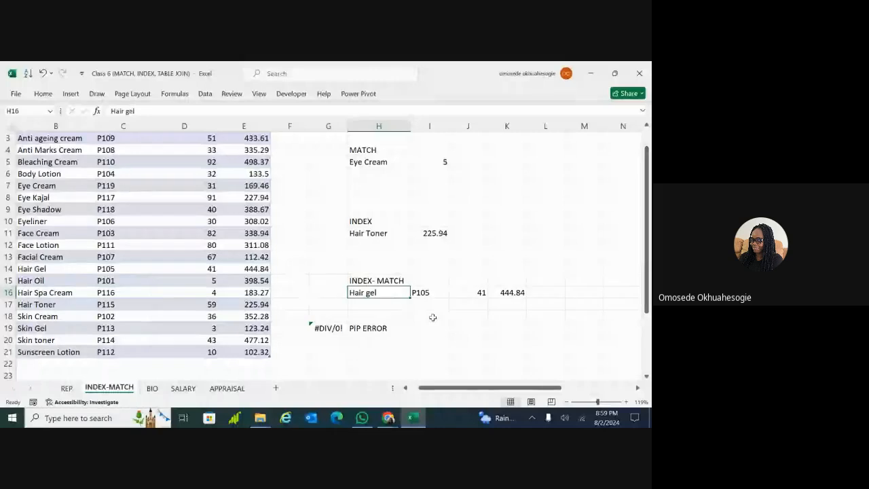
pyautogui.click(433, 317)
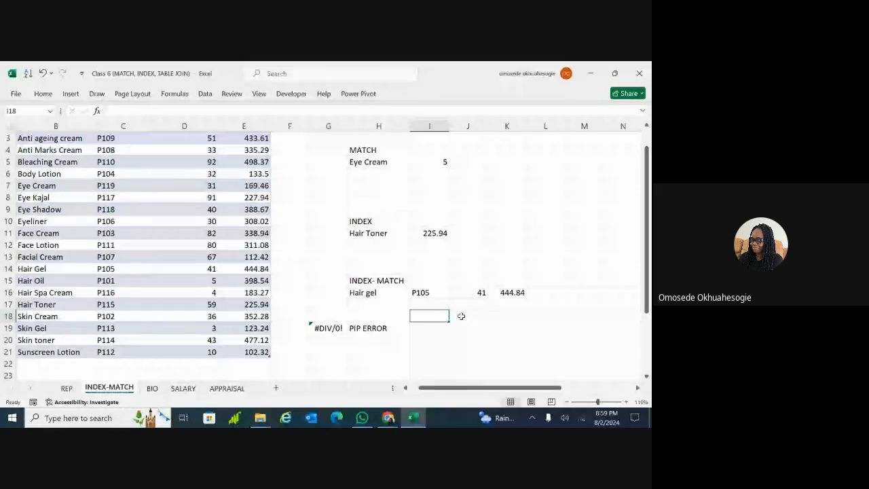
pyautogui.click(379, 328)
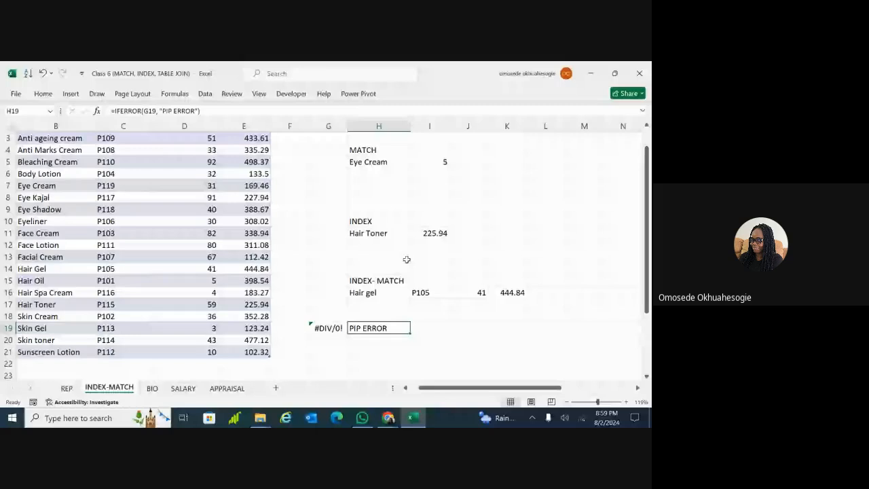
pyautogui.scroll(-1, 406, 259)
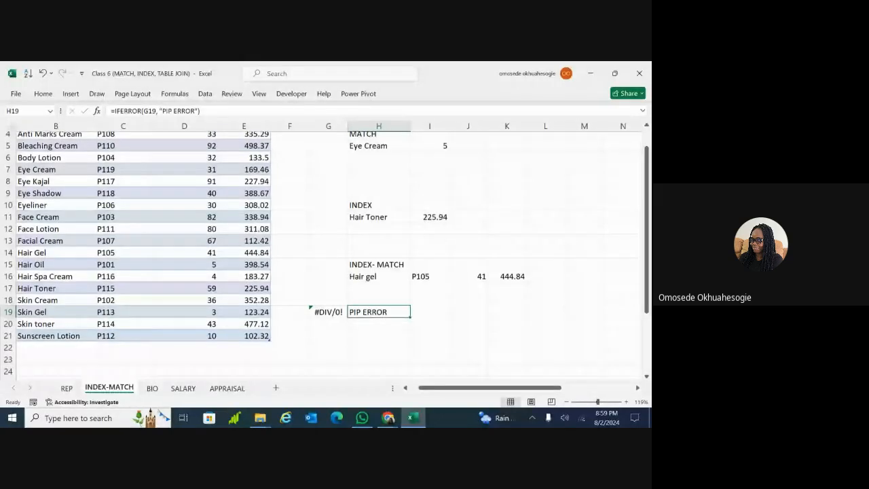
pyautogui.scroll(-5, 387, 290)
pyautogui.click(387, 290)
# Type 'if error' in H22 and 'skiii' in H23, then begin an =index formula in I23
pyautogui.write('if')
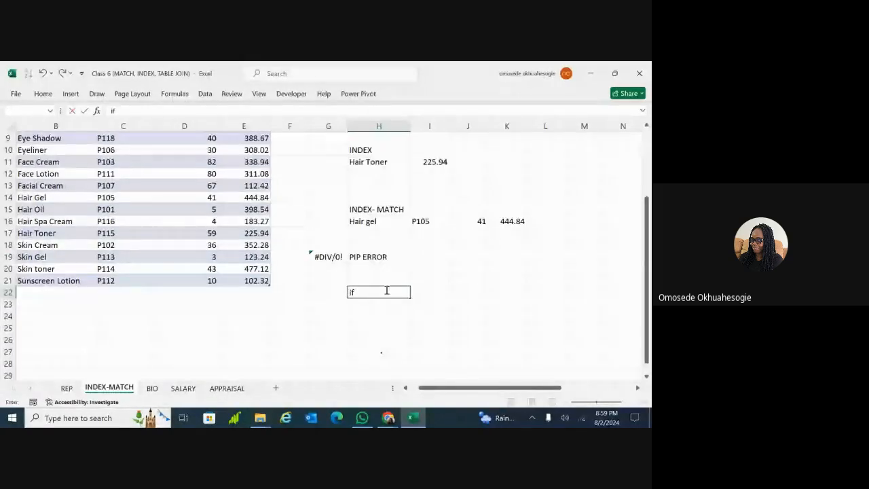
pyautogui.write(' error')
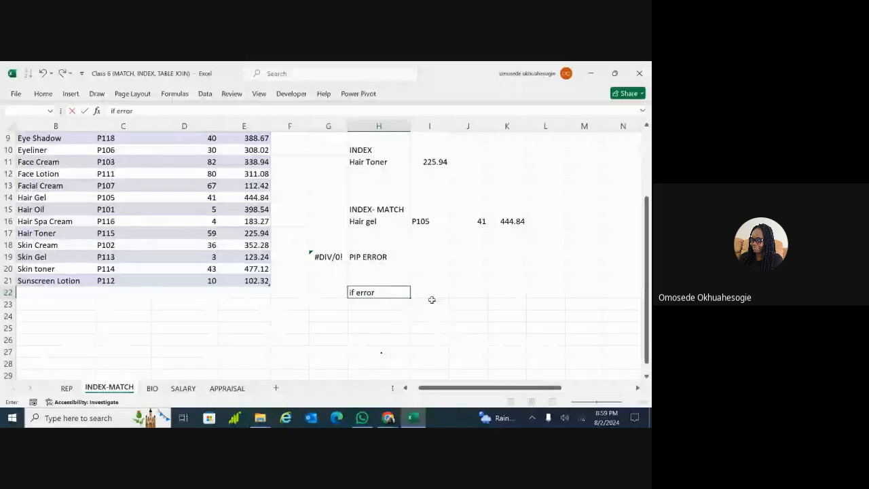
pyautogui.click(459, 316)
pyautogui.click(387, 304)
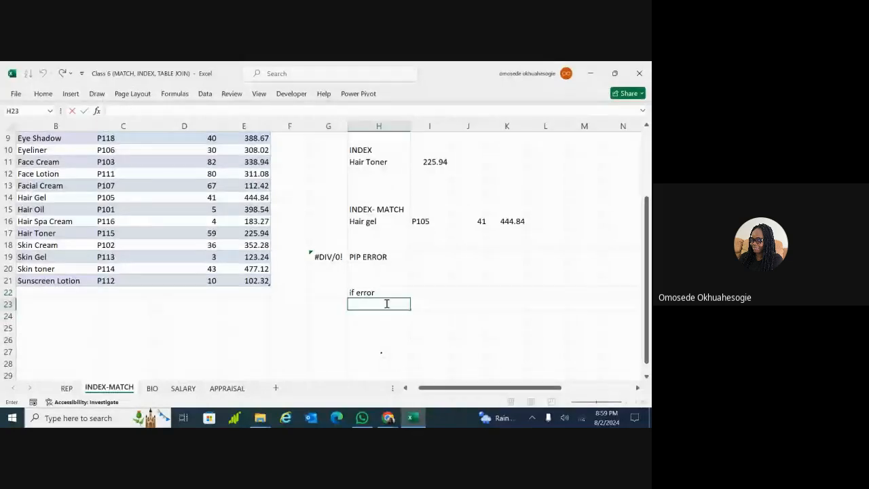
pyautogui.write('=')
pyautogui.press('BackSpace')
pyautogui.write('s')
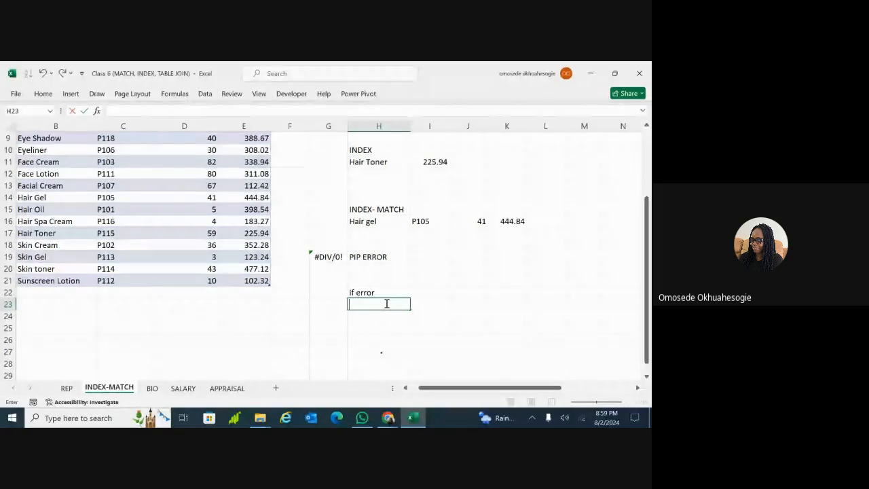
pyautogui.write('ki')
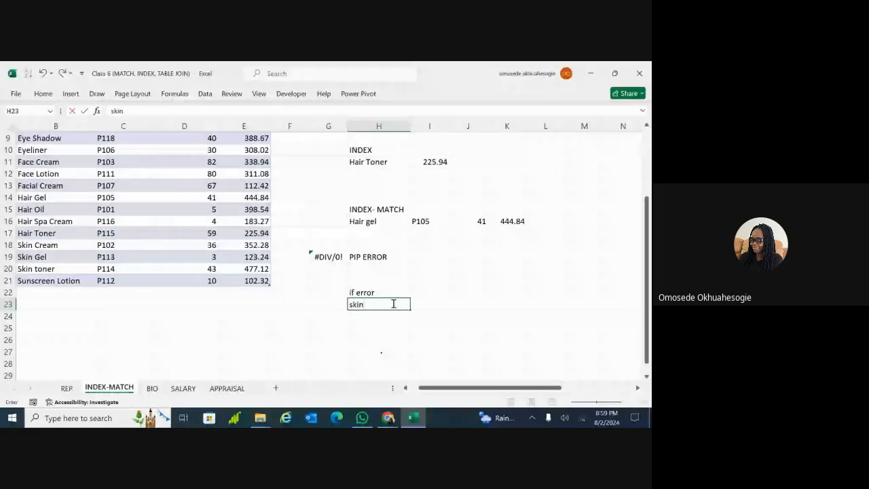
pyautogui.write('ii')
pyautogui.press('Tab')
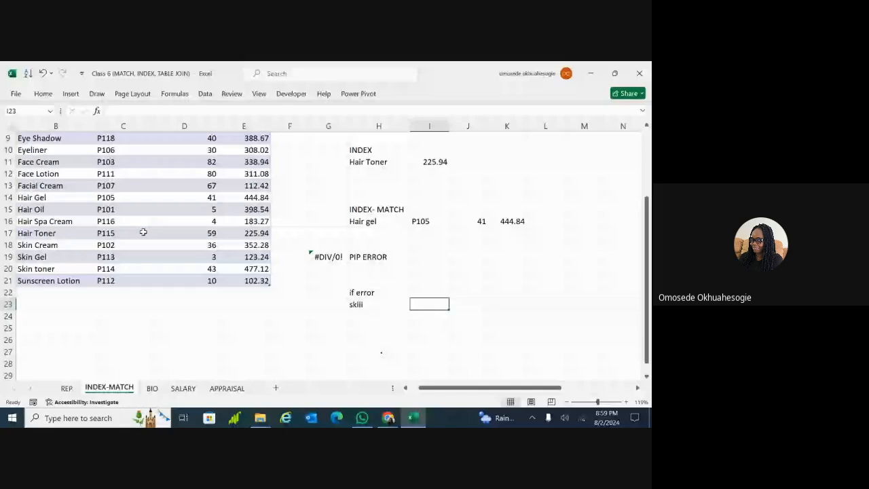
pyautogui.write('=')
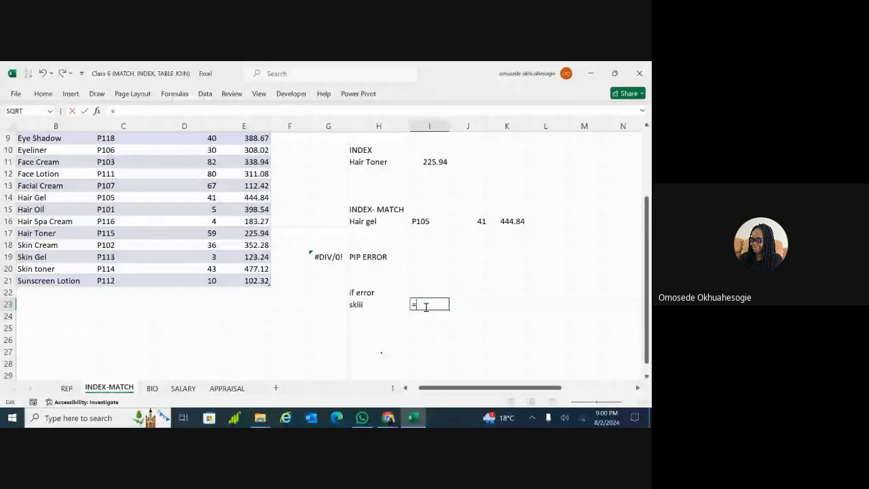
pyautogui.write('index')
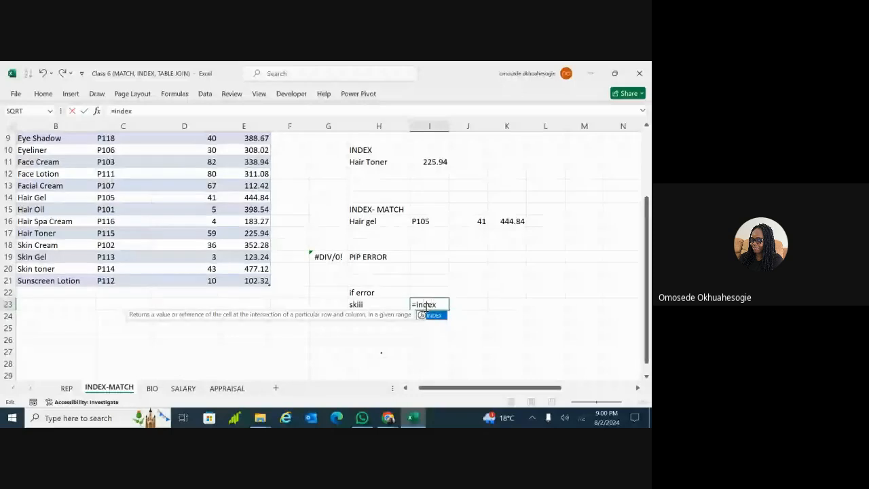
# Complete =INDEX(beauty, MATCH(H23, beauty[Product_Name], 0), 4) in I23, returning #N/A, and drag it to I24
pyautogui.press('Tab')
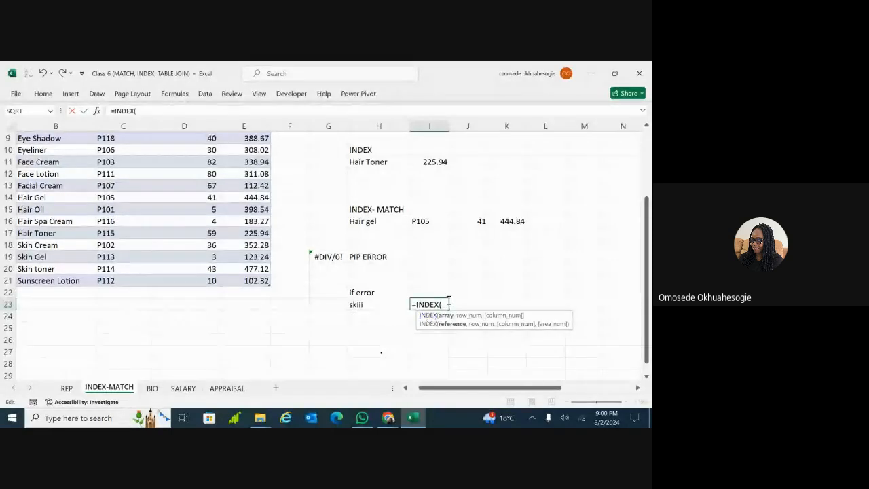
pyautogui.write('bea')
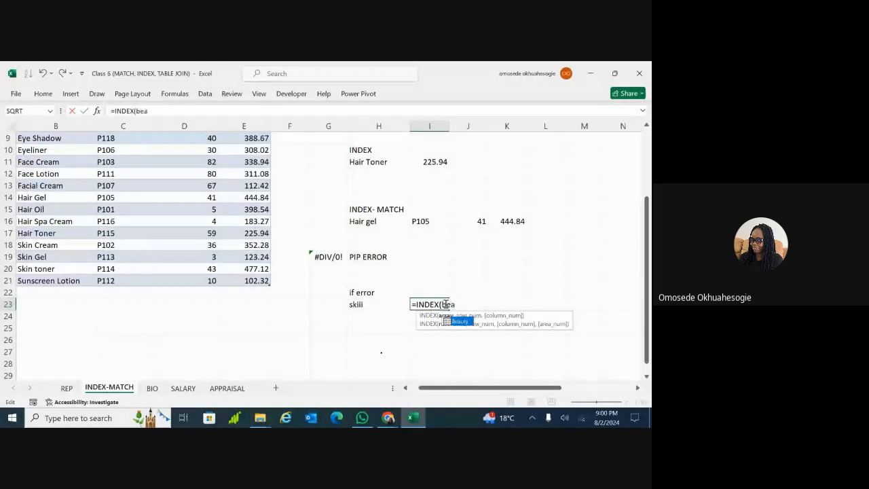
pyautogui.write('uty')
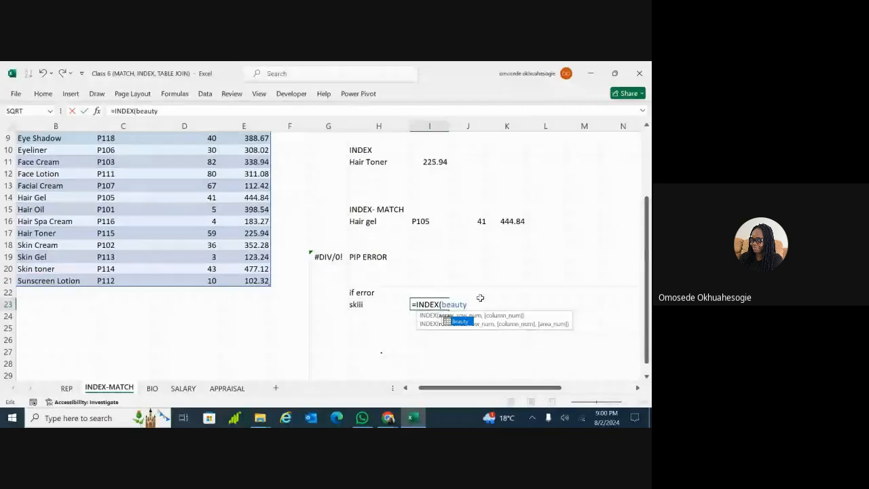
pyautogui.write(',')
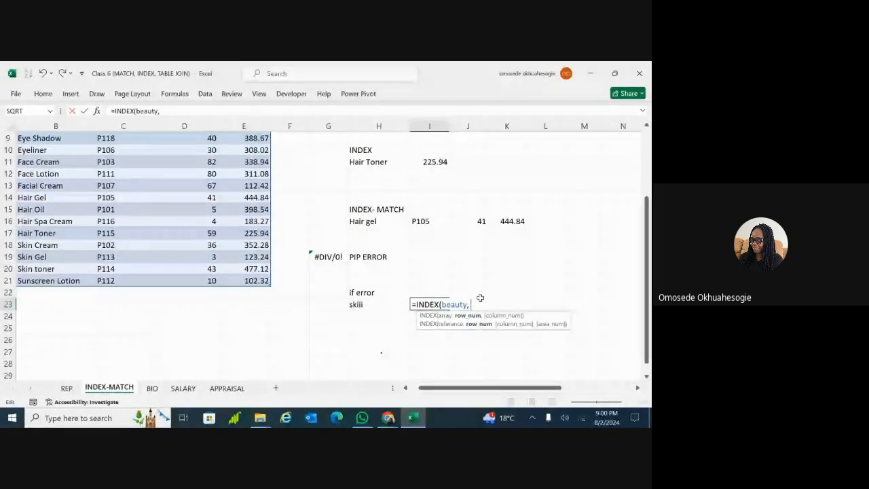
pyautogui.write(' match')
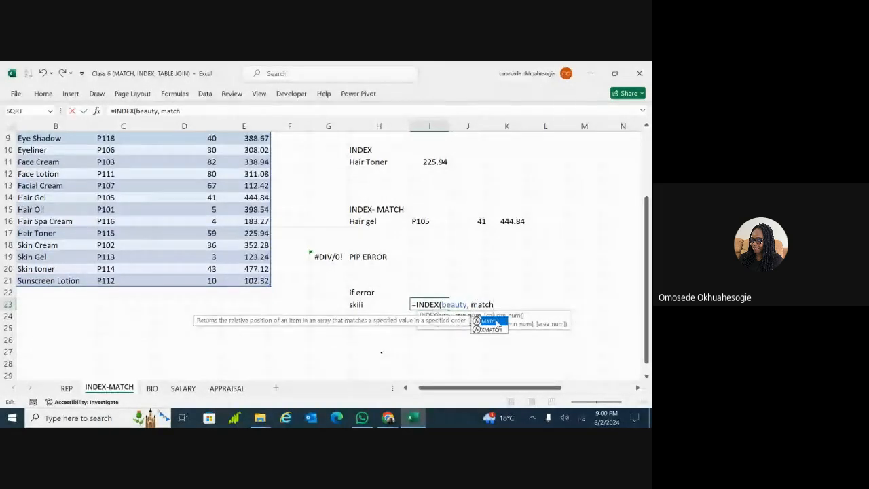
pyautogui.press('Tab')
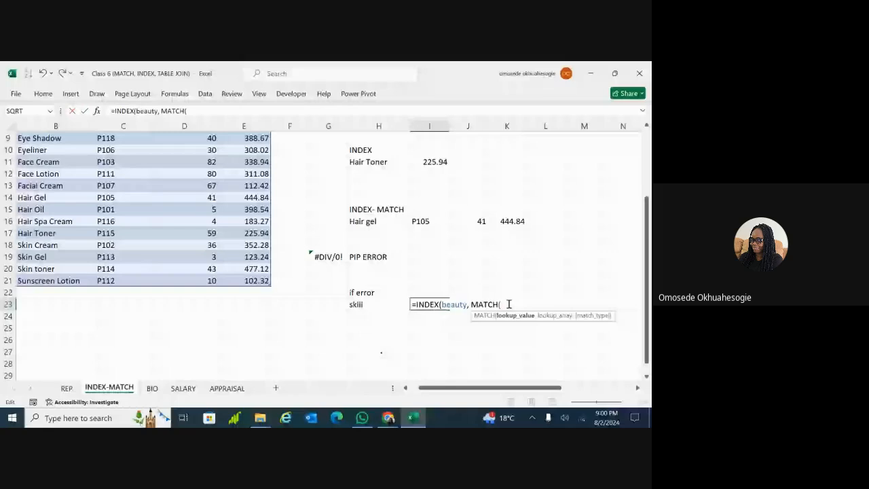
pyautogui.click(385, 306)
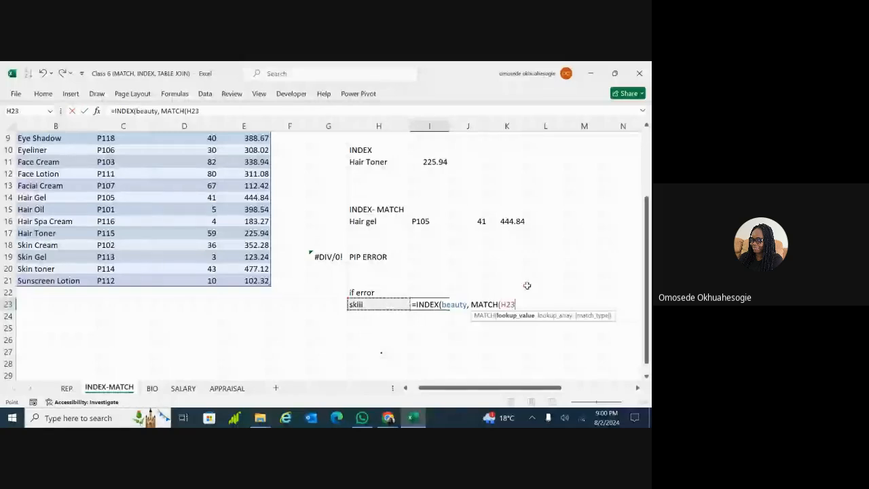
pyautogui.write(',')
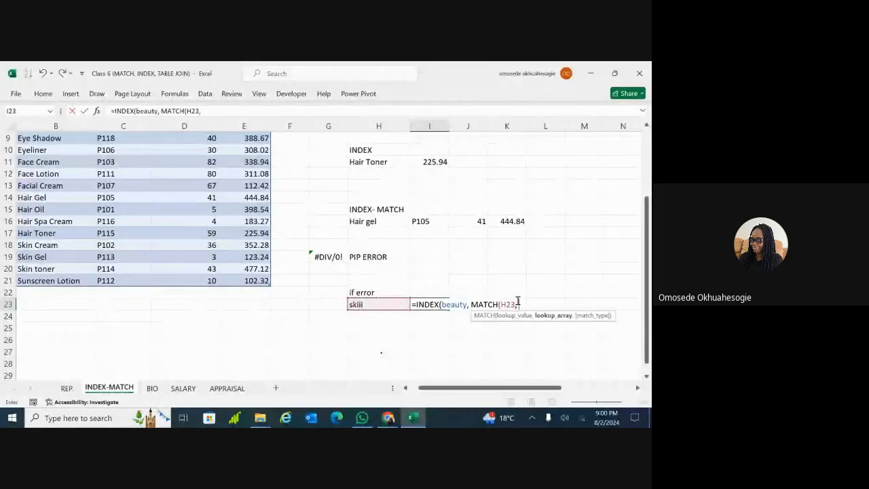
pyautogui.write(' beaty')
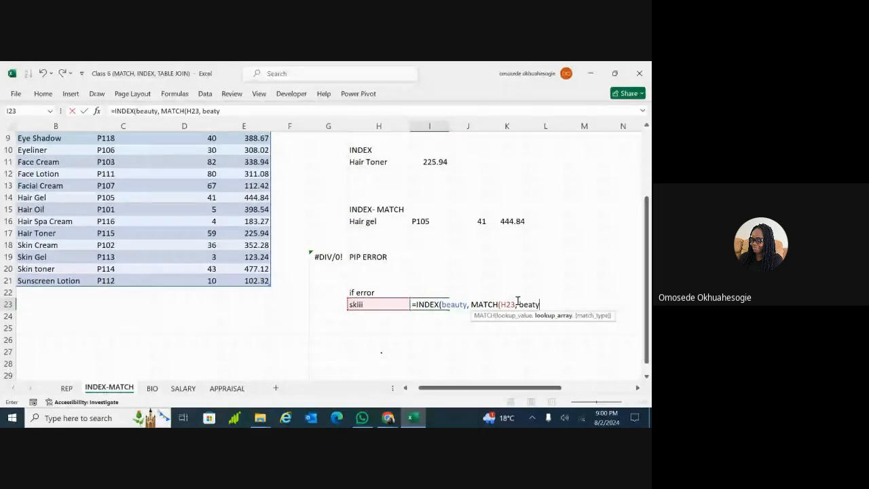
pyautogui.press('BackSpace')
pyautogui.press('BackSpace')
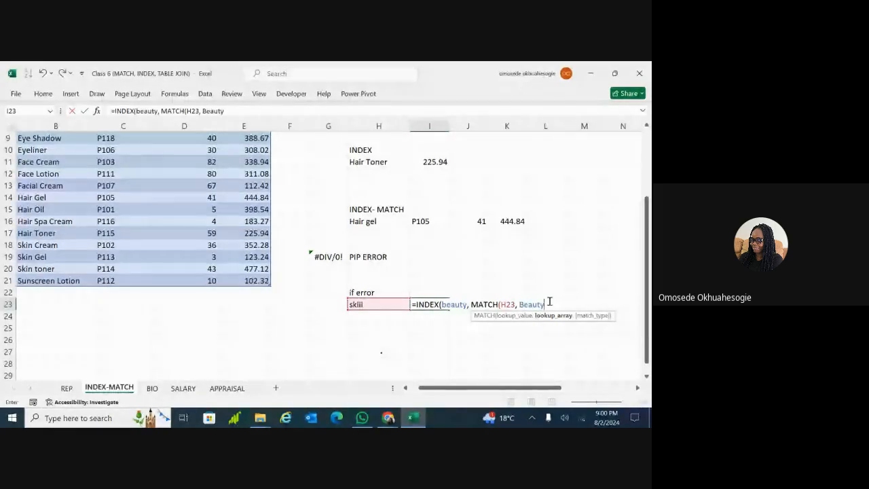
pyautogui.write('[')
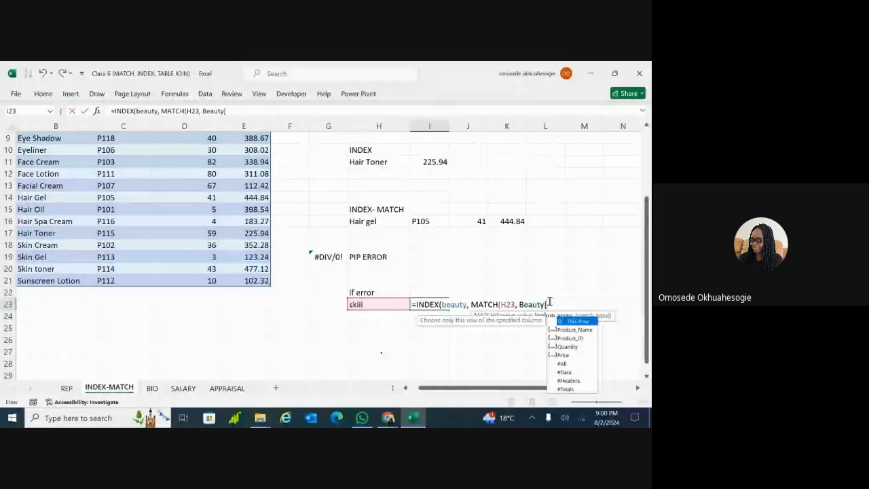
pyautogui.write('product')
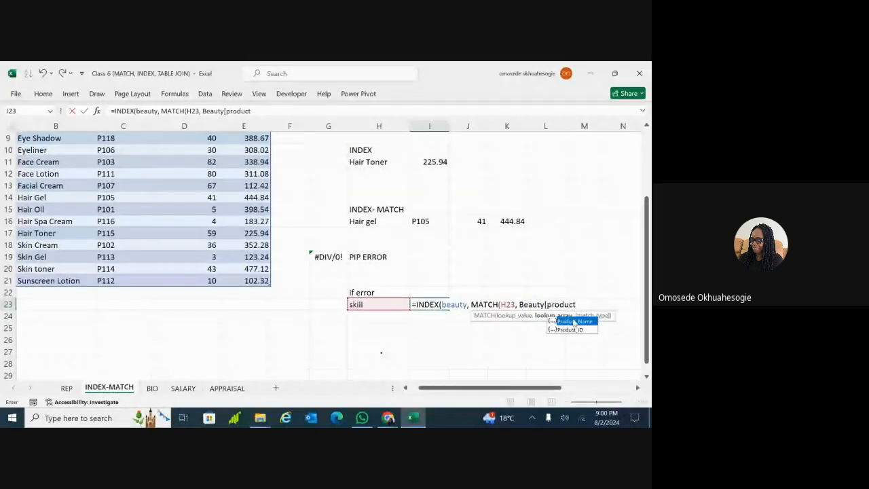
pyautogui.doubleClick(574, 322)
pyautogui.write(']')
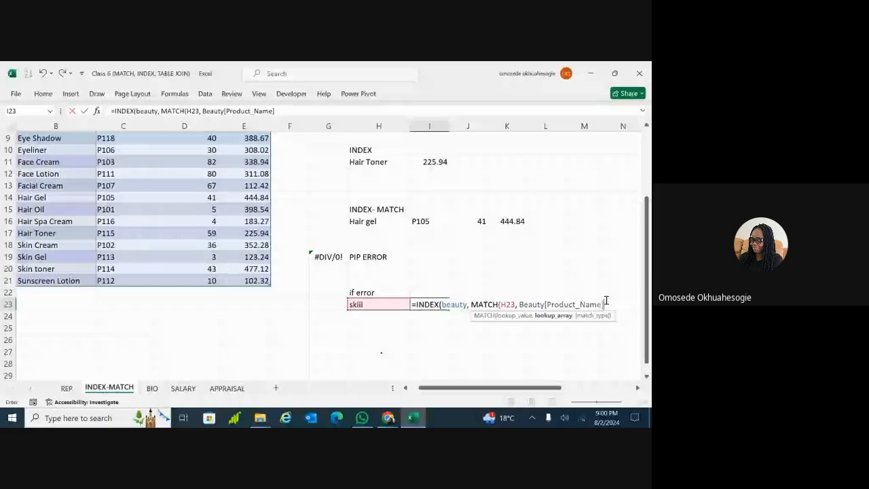
pyautogui.write(', 0')
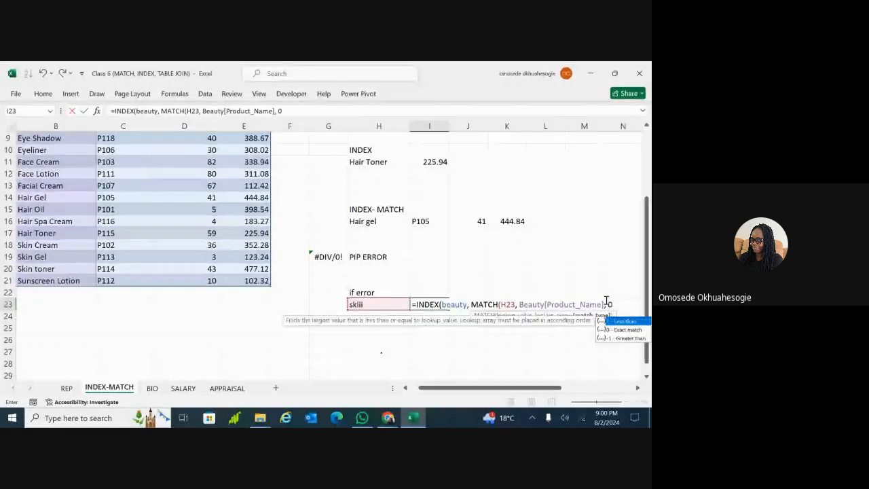
pyautogui.write(')')
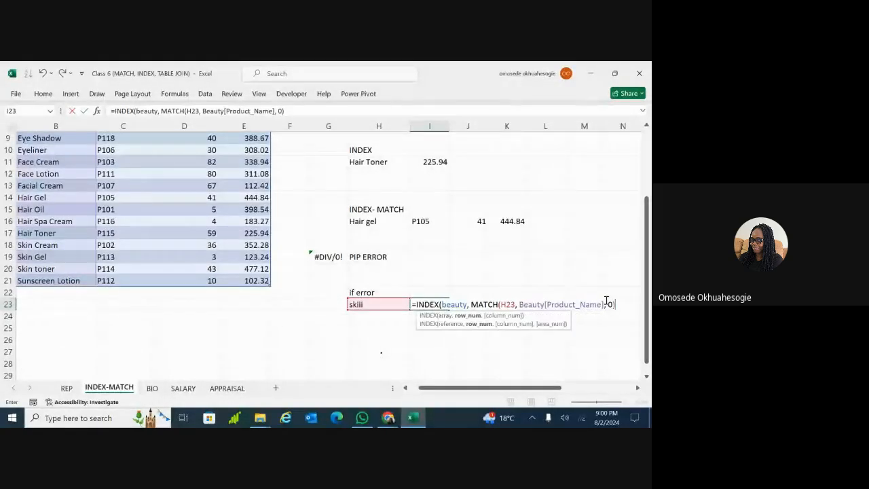
pyautogui.write(', ')
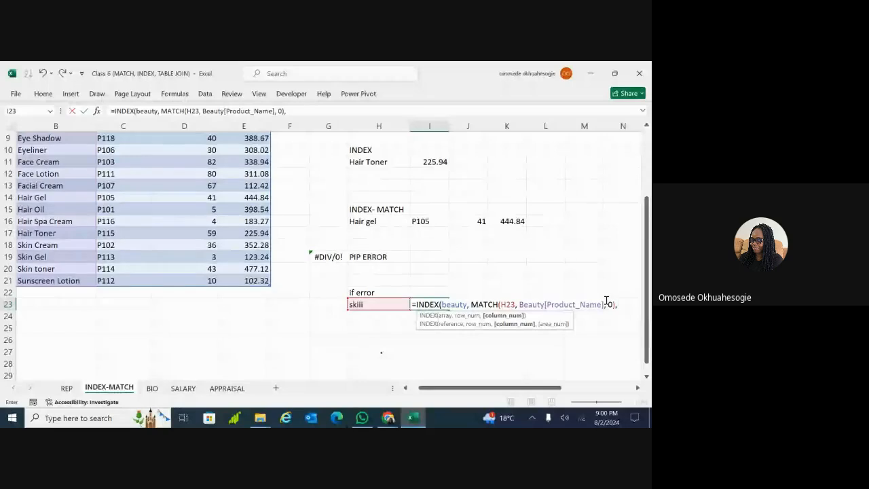
pyautogui.write('4)')
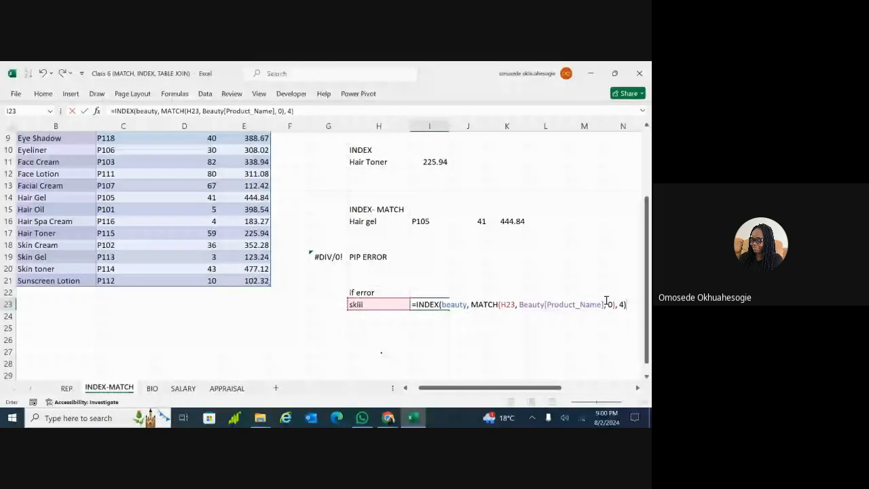
pyautogui.press('Return')
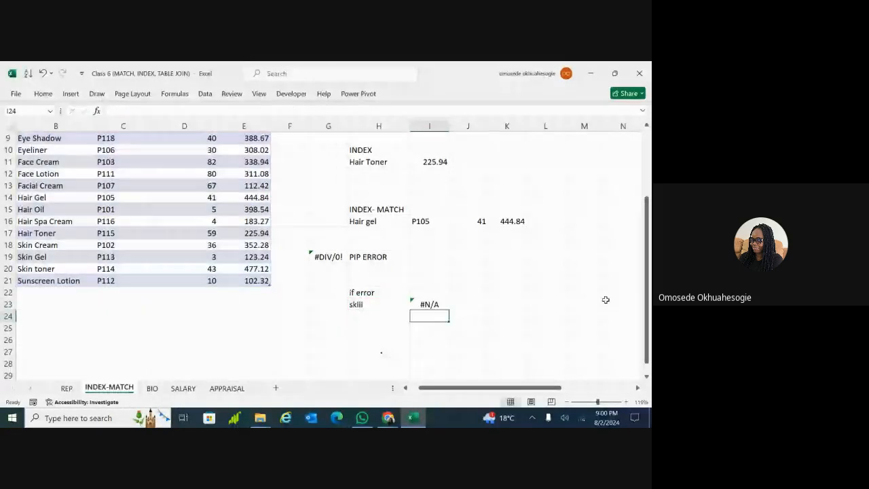
pyautogui.click(441, 307)
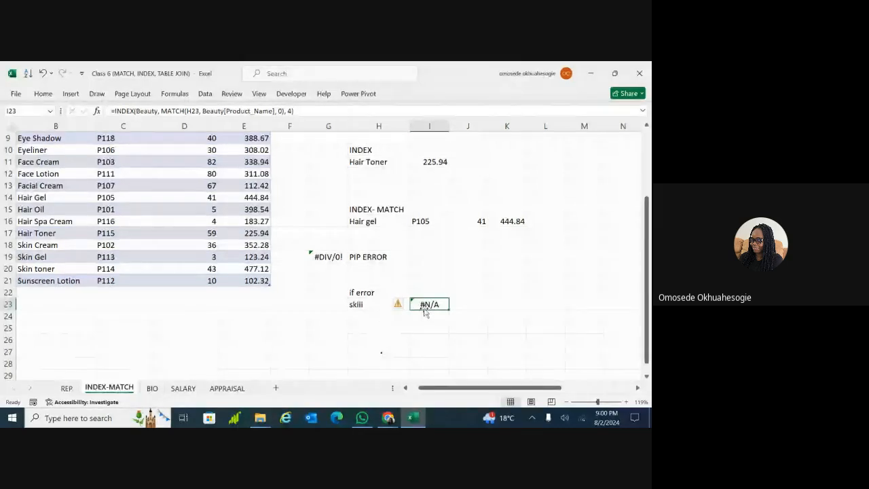
pyautogui.moveTo(425, 310); pyautogui.dragTo(425, 322)
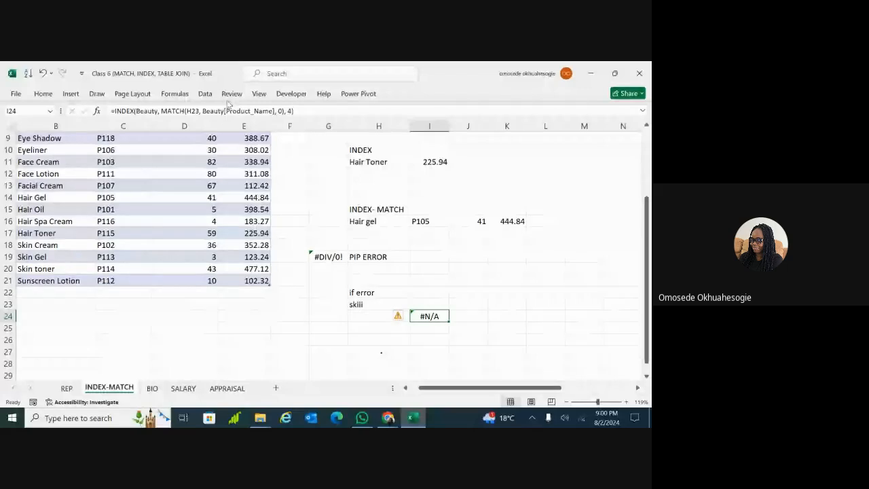
# Zoom in and re-enter the #N/A lookup formula in I24 unchanged
pyautogui.scroll(3, 258, 125)
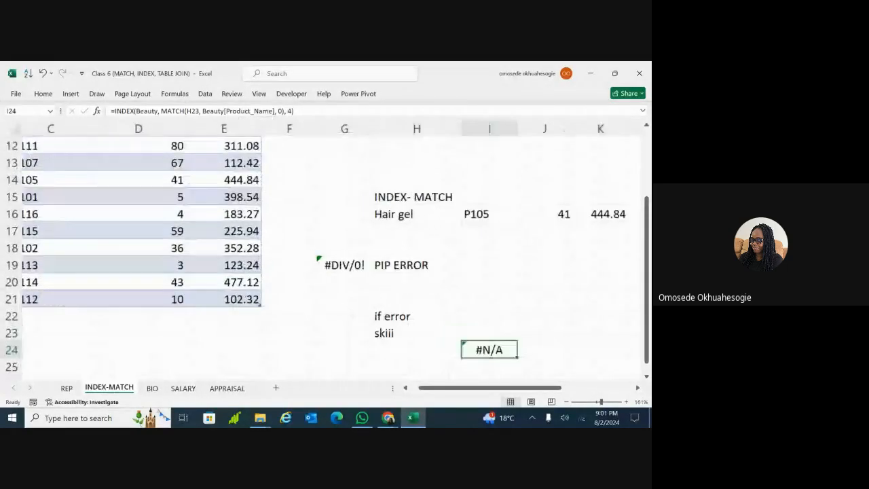
pyautogui.scroll(2, 258, 136)
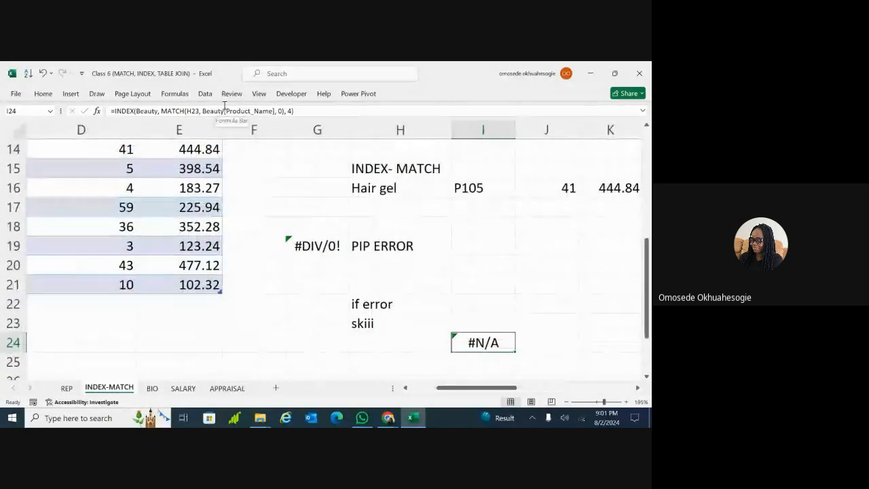
pyautogui.click(469, 323)
pyautogui.click(477, 339)
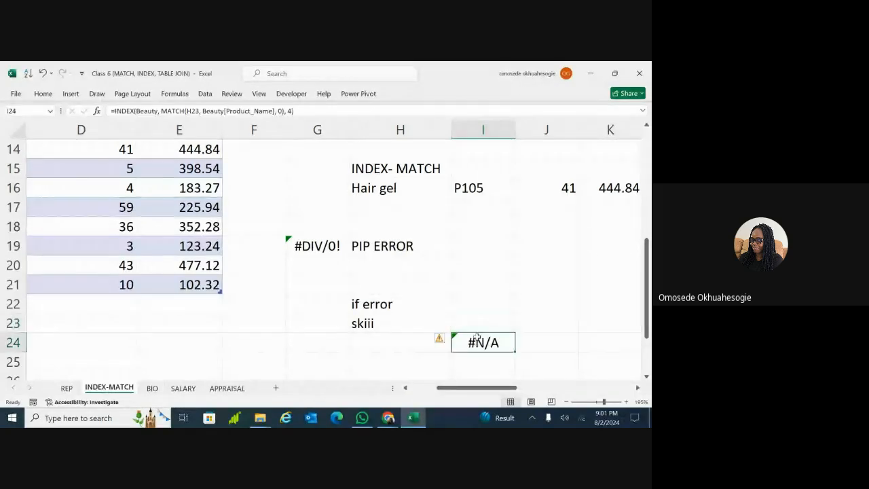
pyautogui.click(477, 323)
pyautogui.doubleClick(476, 343)
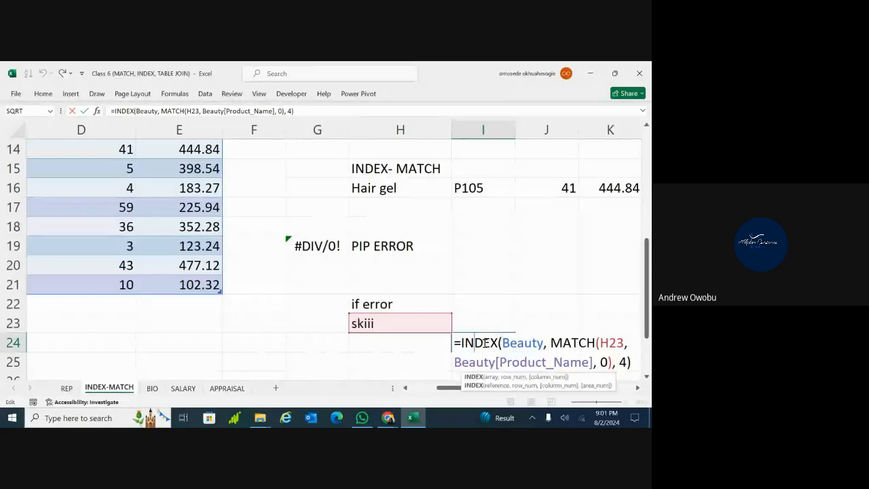
pyautogui.press('Return')
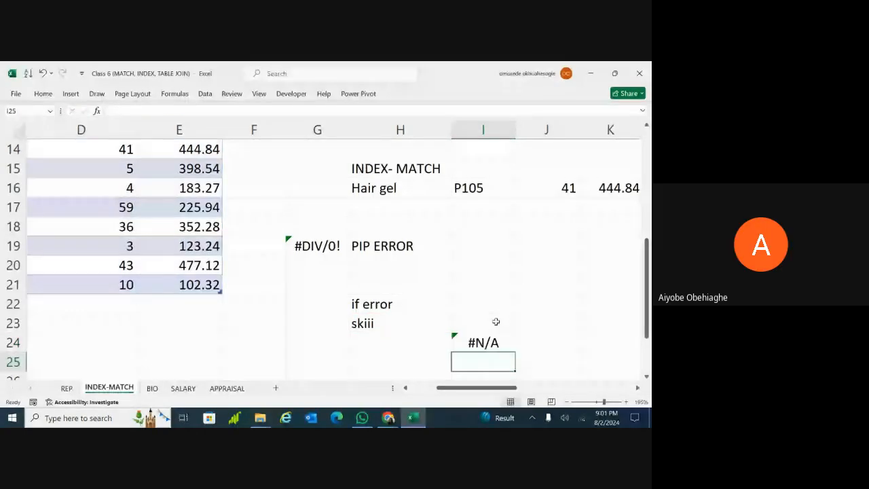
# Copy the I24 lookup formula into I23 and erase 'skiii' from H23
pyautogui.click(484, 342)
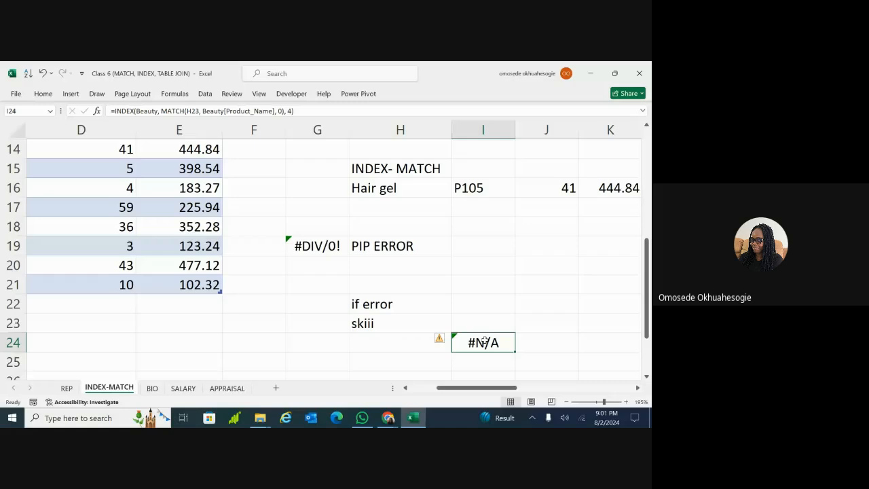
pyautogui.hotkey('ctrl', 'c')
pyautogui.click(484, 324)
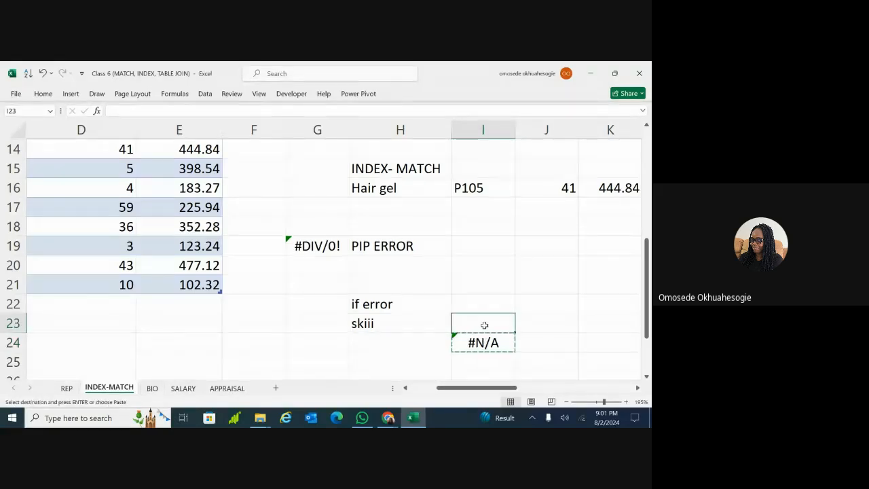
pyautogui.press('Return')
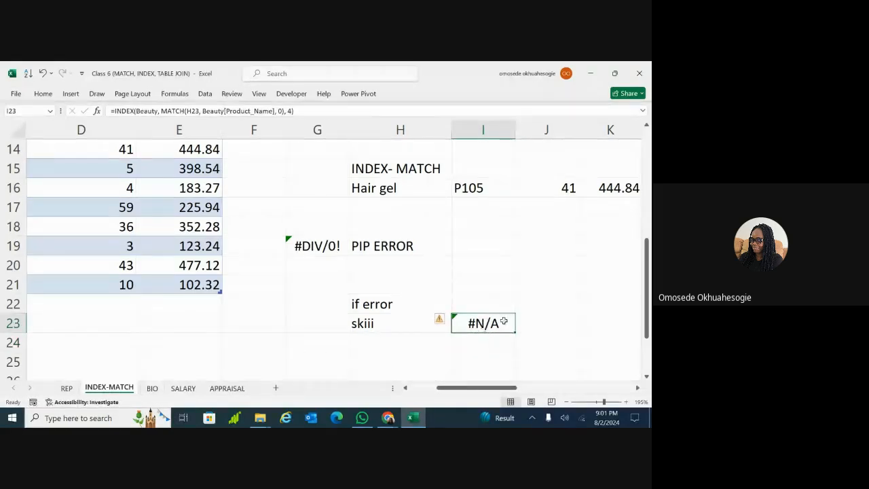
pyautogui.doubleClick(380, 325)
pyautogui.press('BackSpace')
pyautogui.press('BackSpace')
pyautogui.press('BackSpace')
pyautogui.press('BackSpace')
pyautogui.press('BackSpace')
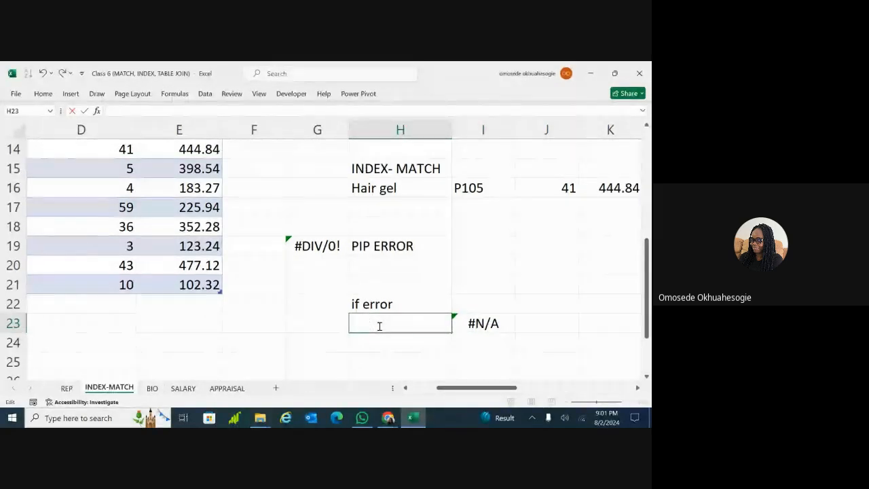
# Enter 'Hair oil' in H23 so I23 returns 398.54
pyautogui.write('Hair')
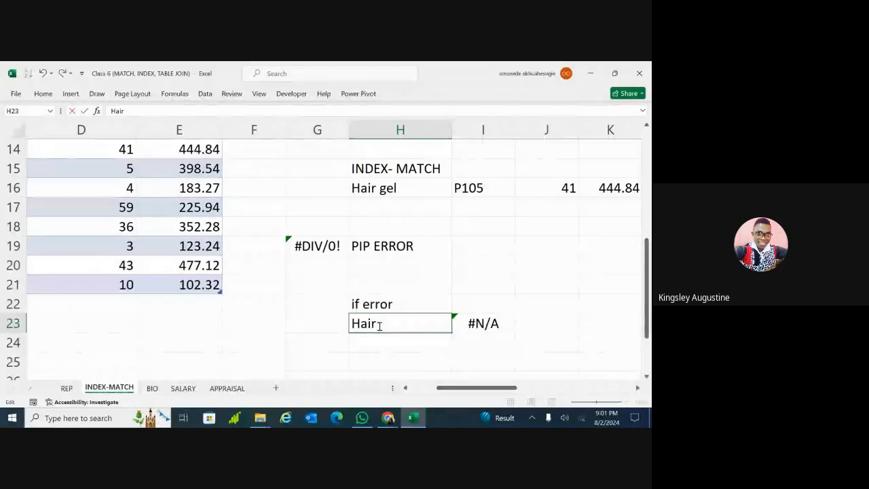
pyautogui.write(' oui')
pyautogui.press('BackSpace')
pyautogui.press('BackSpace')
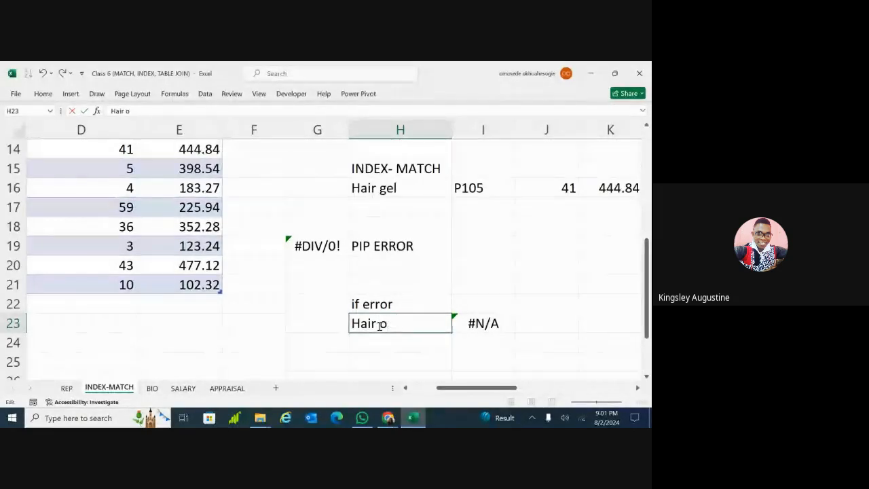
pyautogui.write('il')
pyautogui.press('Return')
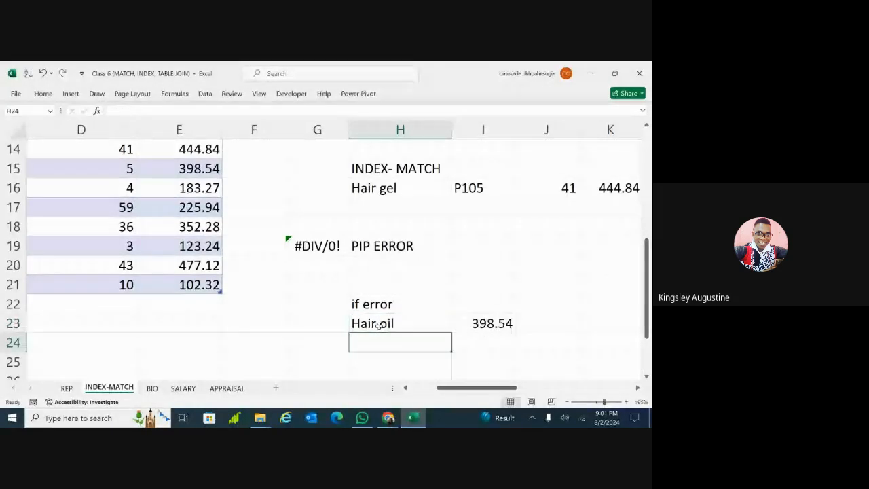
pyautogui.click(413, 324)
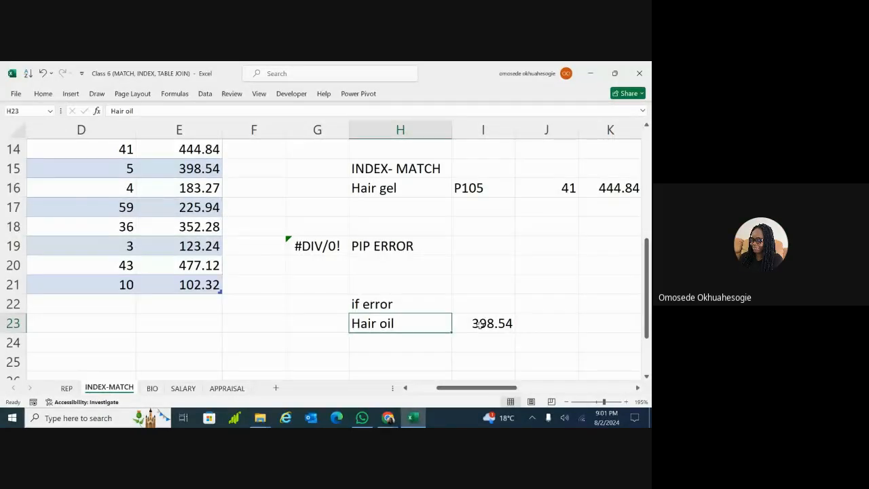
# Try 'Hairoil' in H23 for #N/A, then restore 'Hair oil' showing 398.54
pyautogui.doubleClick(382, 324)
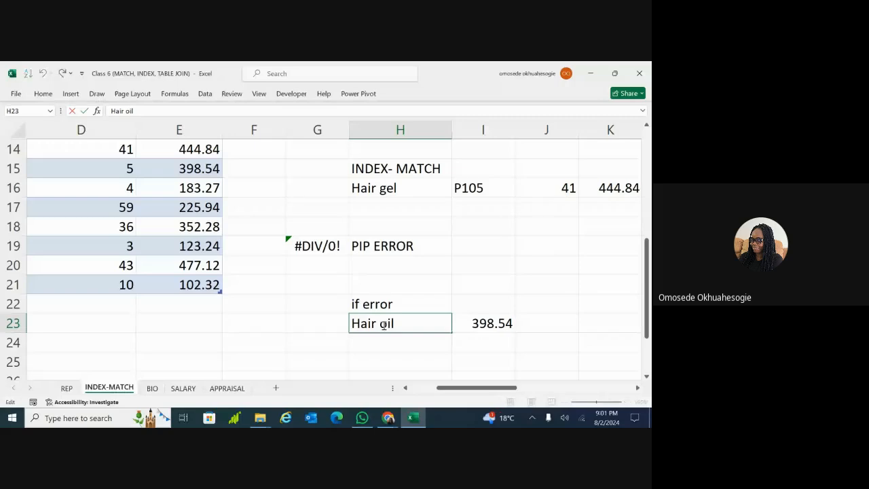
pyautogui.press('BackSpace')
pyautogui.press('Return')
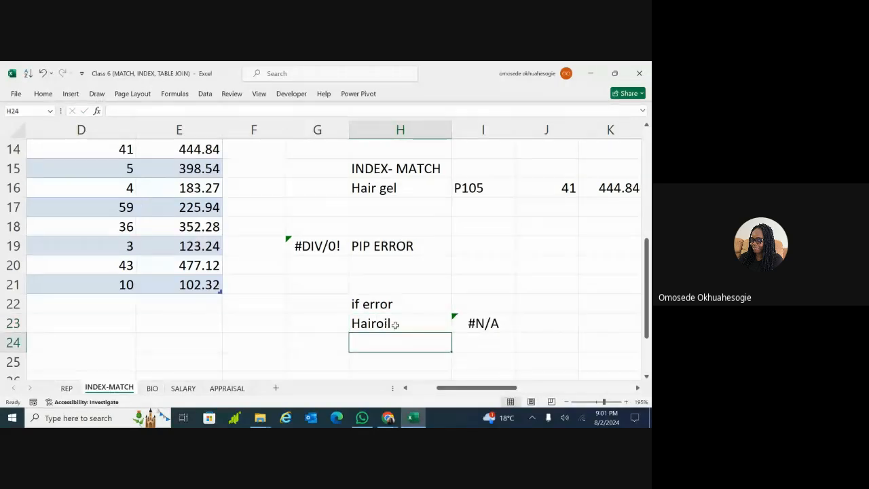
pyautogui.click(390, 325)
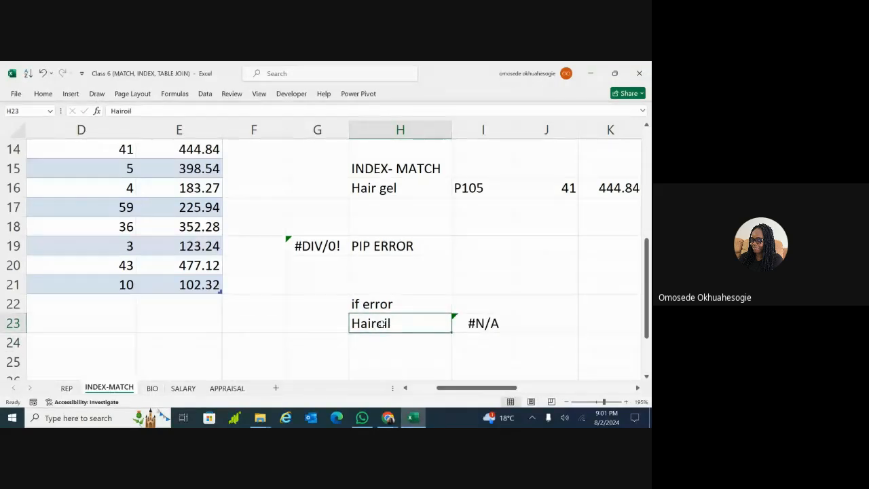
pyautogui.doubleClick(379, 324)
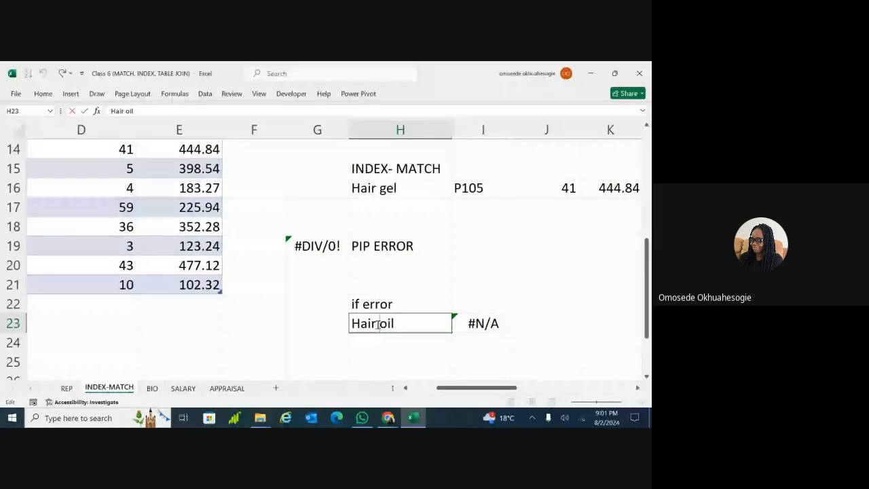
pyautogui.press('Return')
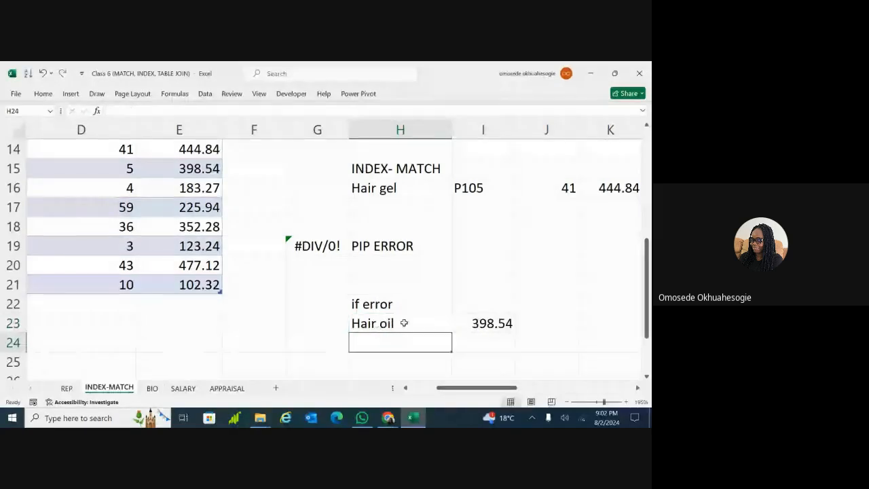
pyautogui.click(378, 324)
pyautogui.click(473, 325)
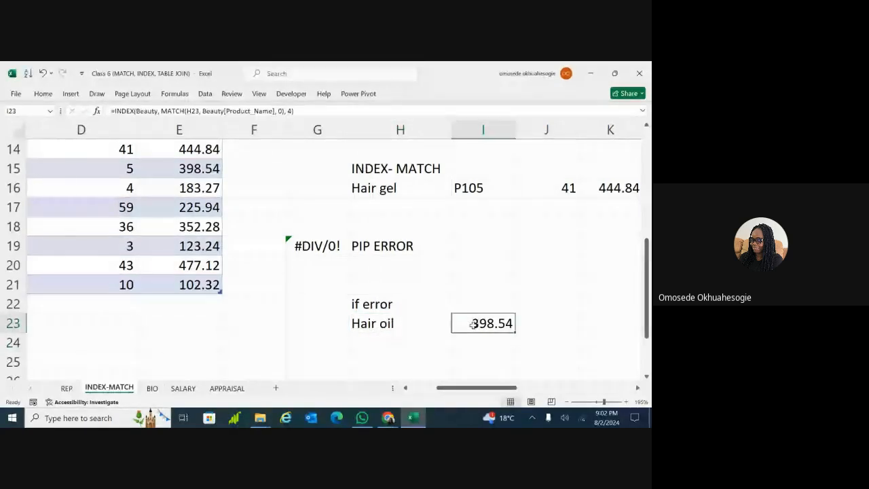
# Shorten H23 to 'Hair' and confirm I23's lookup returns #N/A
pyautogui.doubleClick(391, 323)
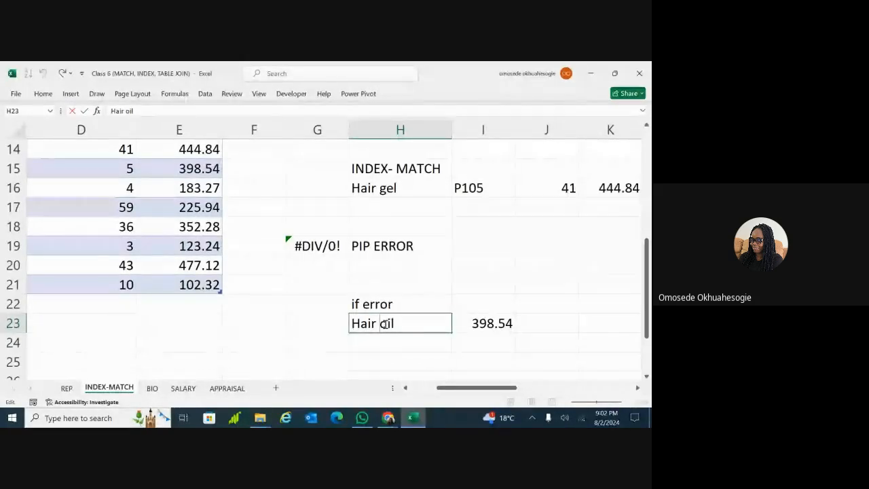
pyautogui.press('BackSpace')
pyautogui.press('BackSpace')
pyautogui.press('BackSpace')
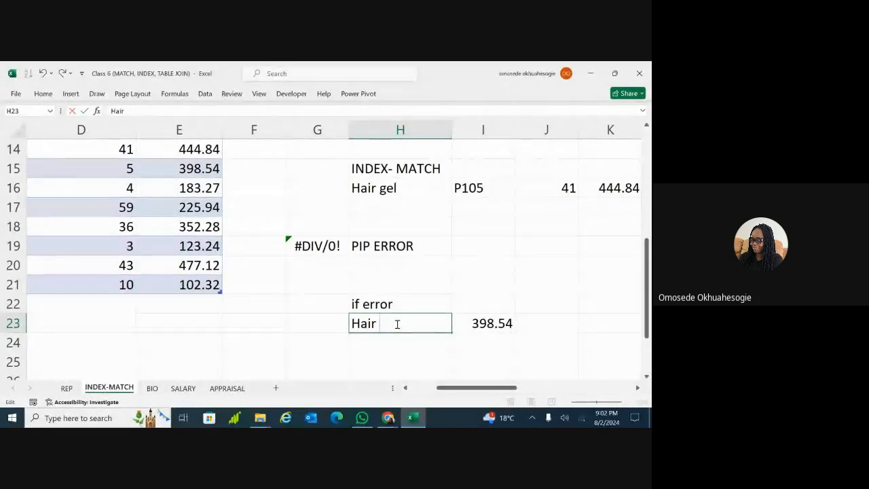
pyautogui.press('Return')
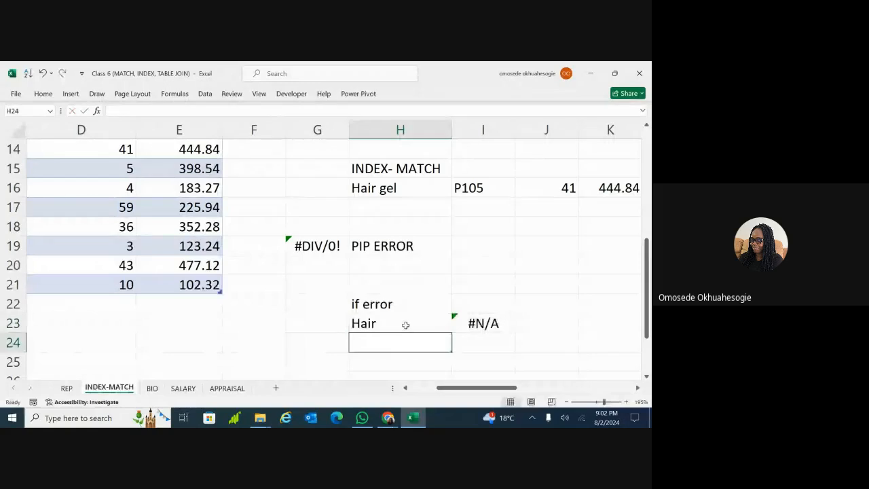
pyautogui.click(403, 324)
pyautogui.click(478, 324)
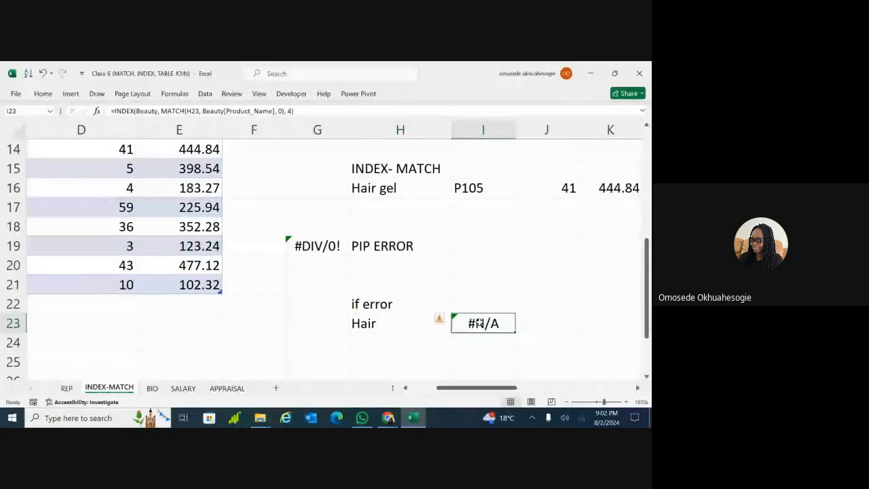
pyautogui.doubleClick(478, 324)
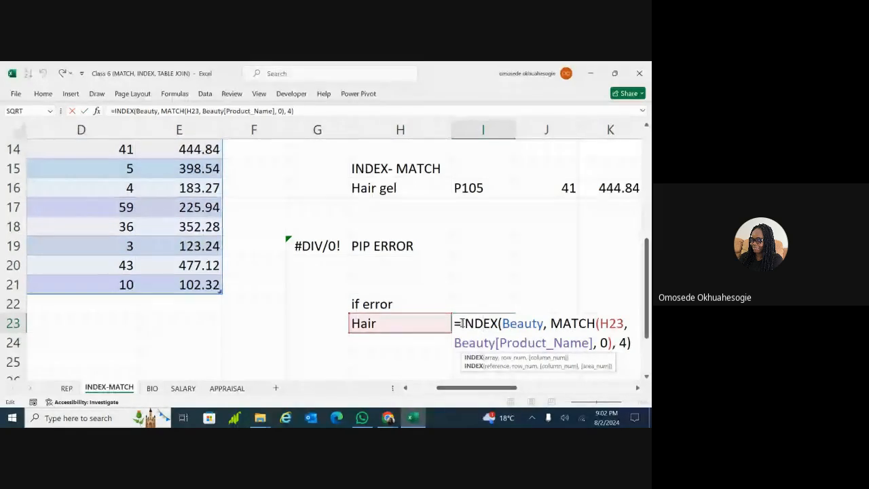
pyautogui.press('Return')
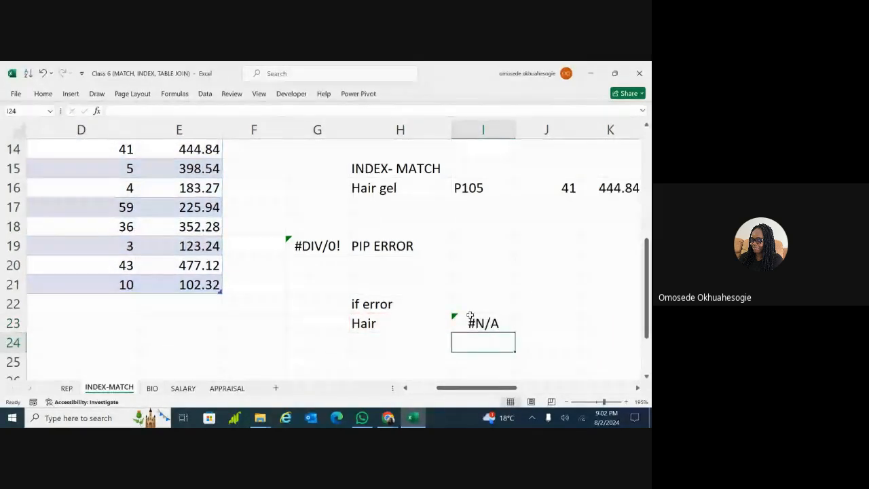
# Open I23's #N/A lookup formula for editing
pyautogui.scroll(-2, 468, 319)
pyautogui.hscroll(1, 468, 319)
pyautogui.scroll(-1, 435, 297)
pyautogui.hscroll(1, 435, 297)
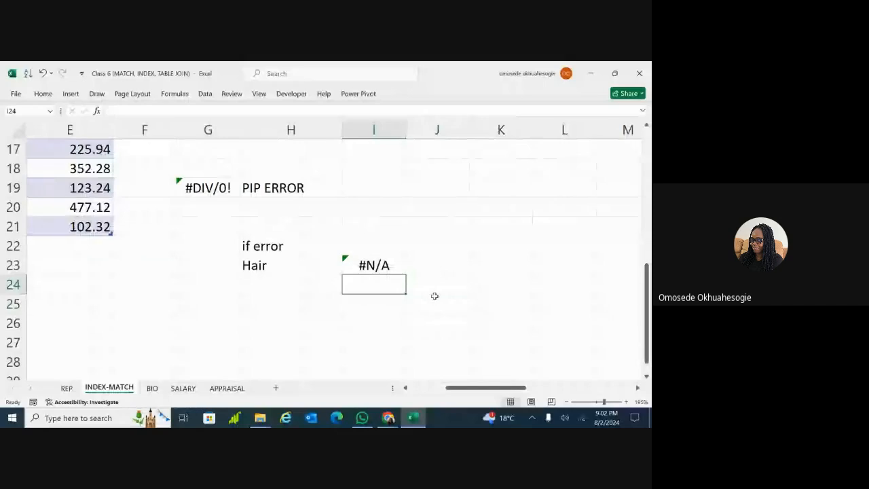
pyautogui.click(368, 266)
pyautogui.doubleClick(366, 266)
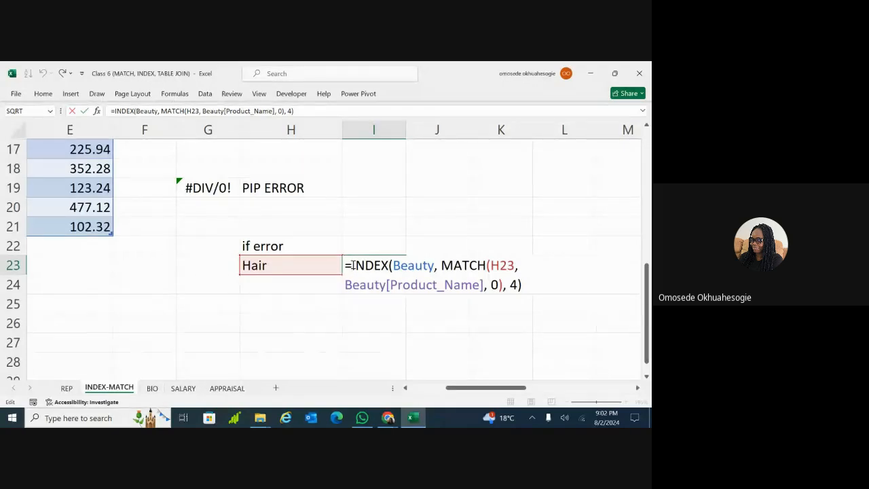
pyautogui.click(352, 266)
pyautogui.write('if')
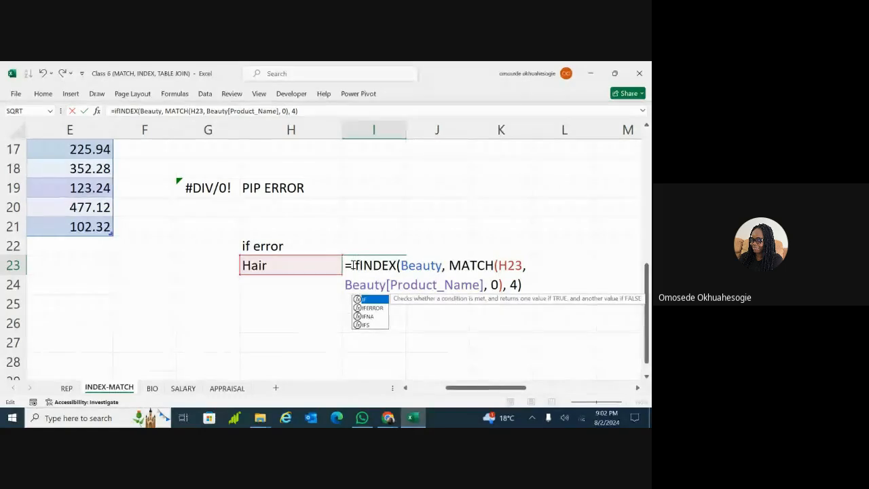
pyautogui.doubleClick(373, 308)
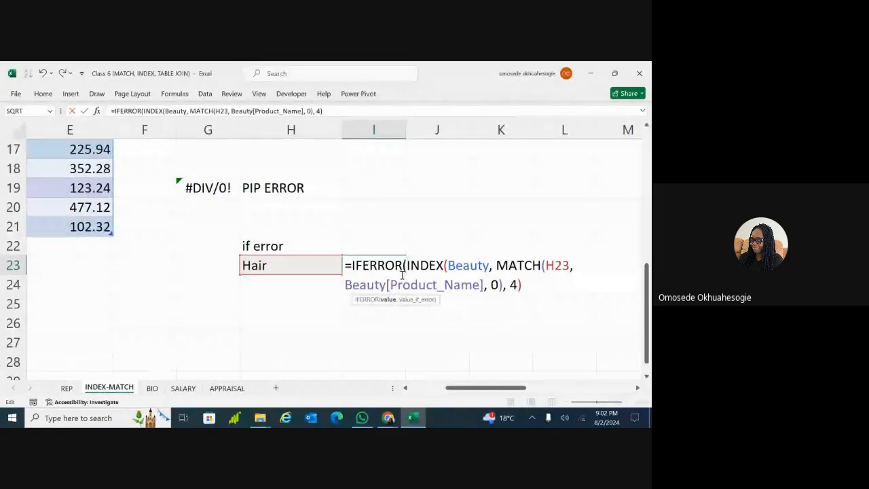
pyautogui.click(389, 307)
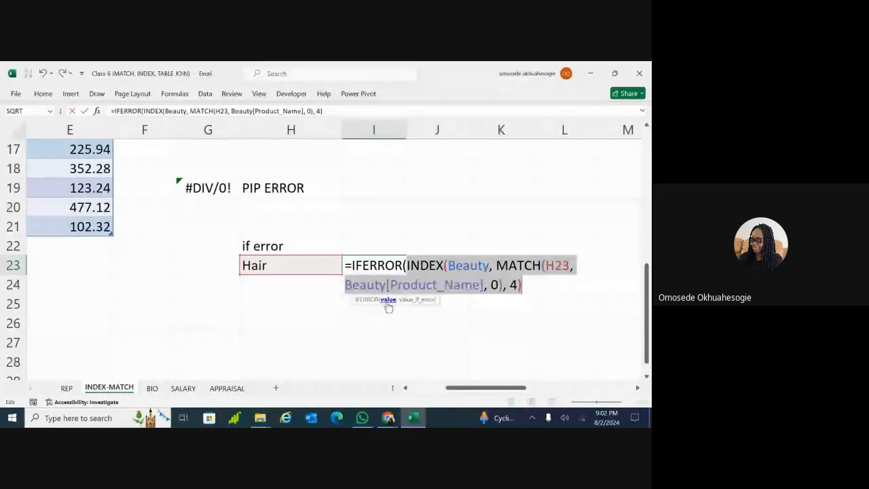
pyautogui.click(388, 269)
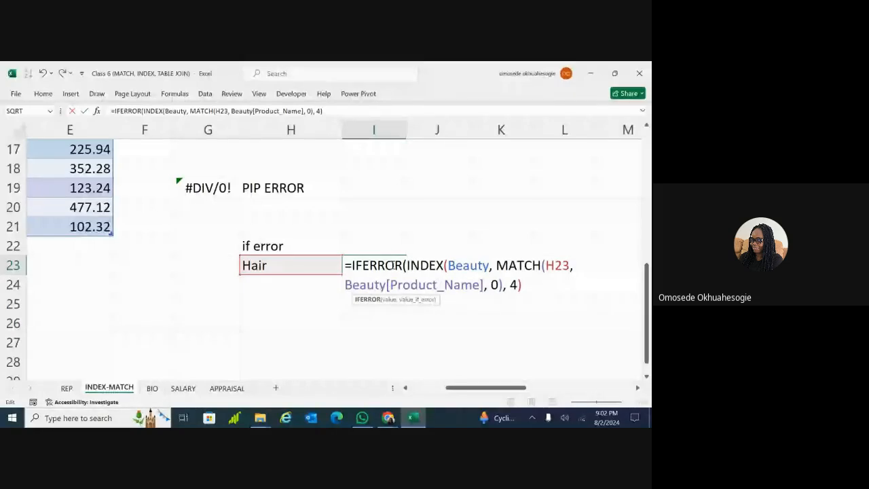
pyautogui.click(420, 266)
pyautogui.click(376, 266)
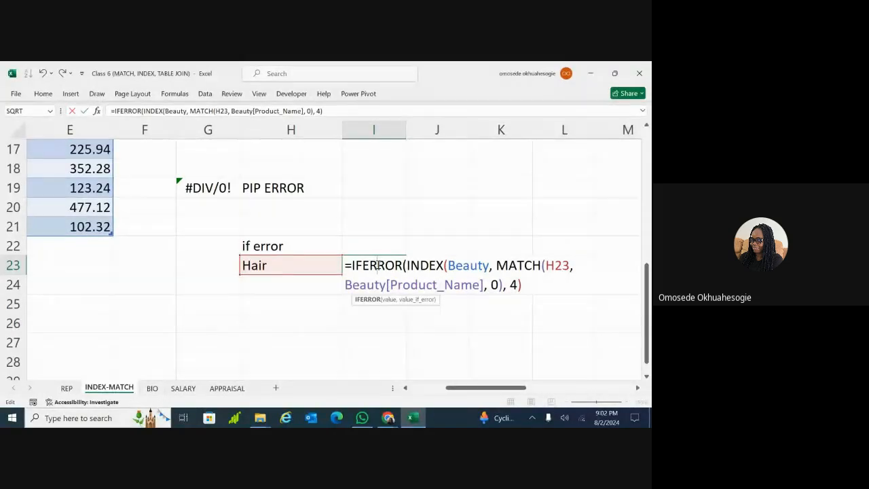
pyautogui.click(435, 266)
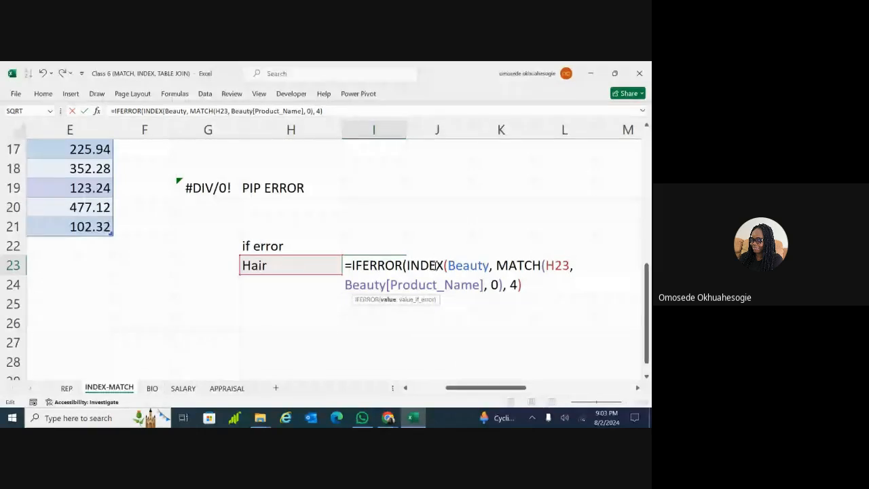
pyautogui.click(528, 266)
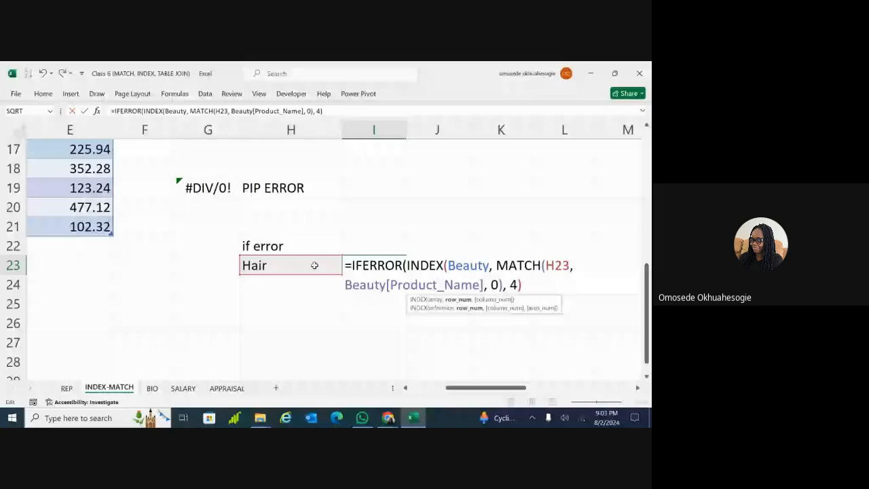
pyautogui.click(375, 266)
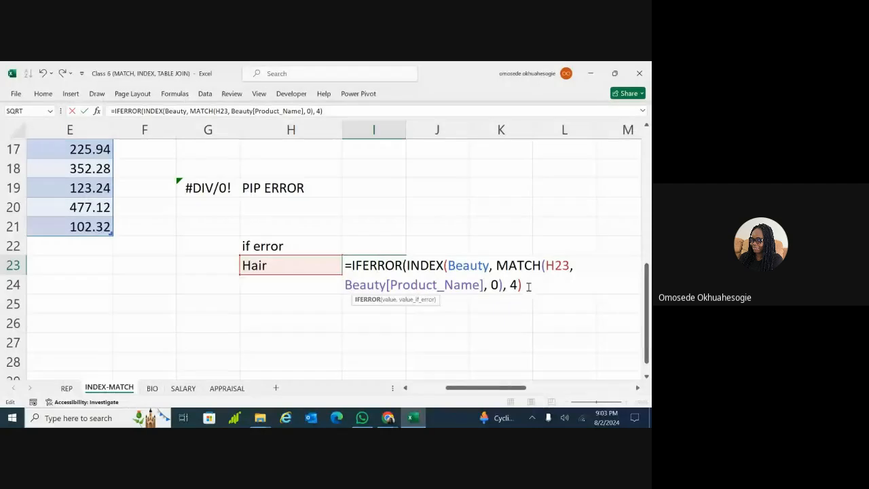
# Add "Product not found" as I23's IFERROR fallback and commit the formula
pyautogui.write(',')
pyautogui.click(453, 246)
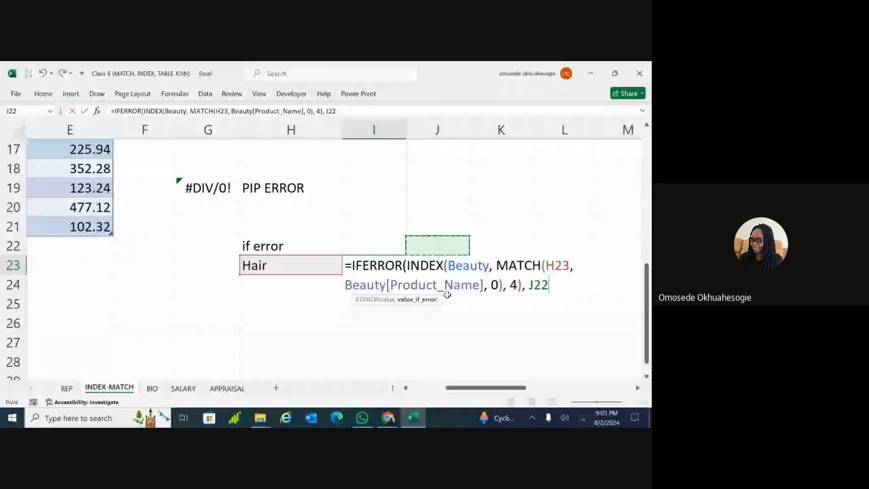
pyautogui.press('BackSpace')
pyautogui.press('BackSpace')
pyautogui.press('BackSpace')
pyautogui.press('BackSpace')
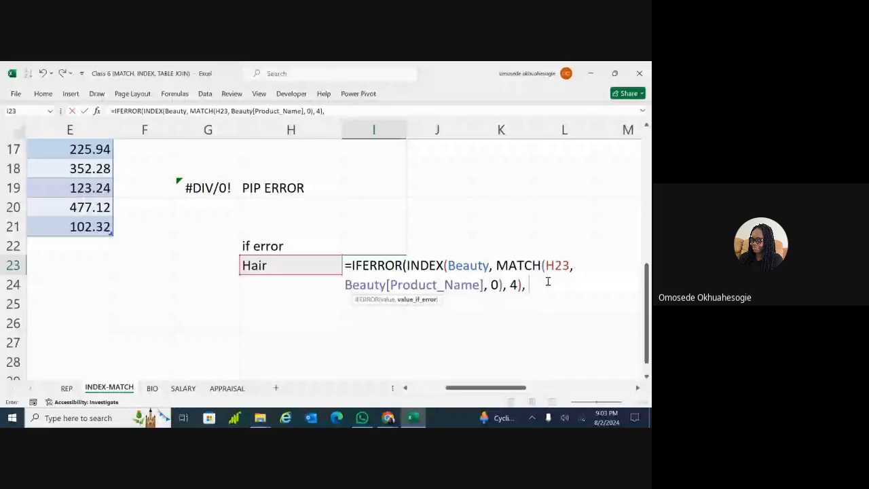
pyautogui.write('"Pro')
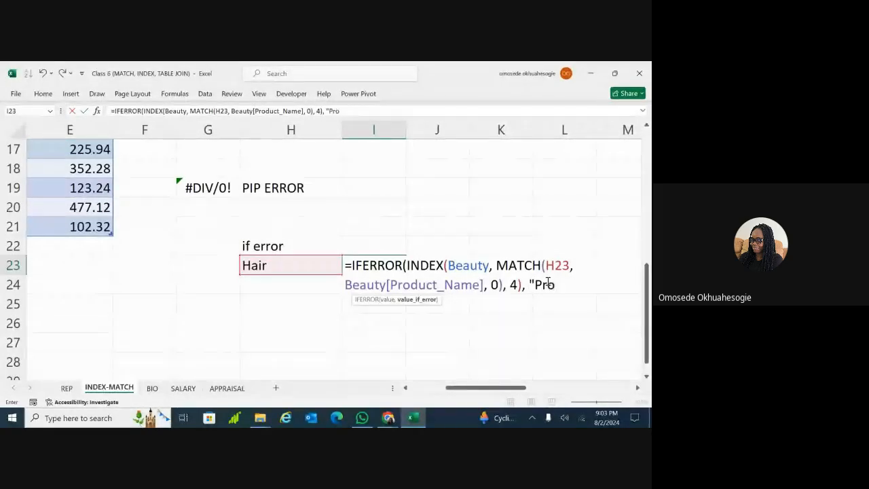
pyautogui.write('duct not')
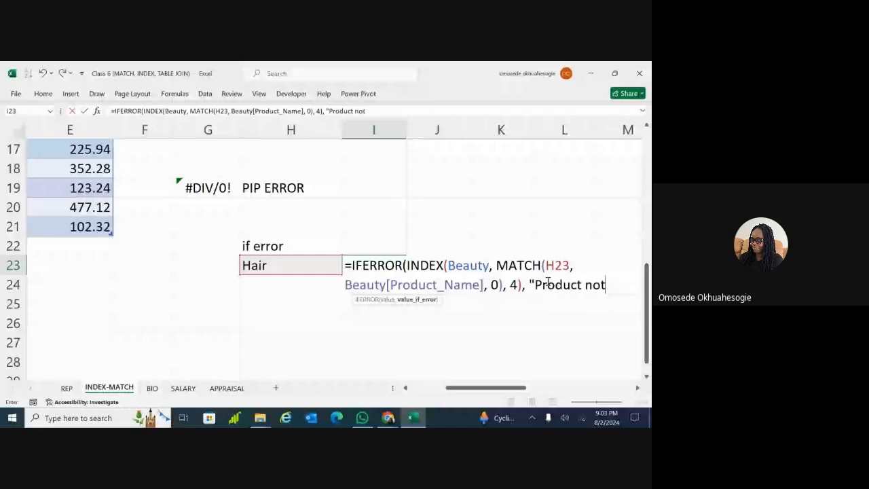
pyautogui.write(' foun')
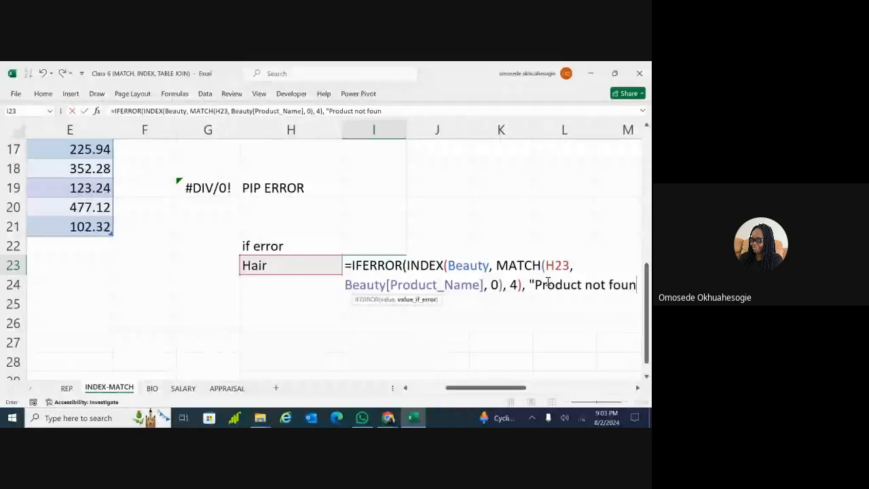
pyautogui.write('d"')
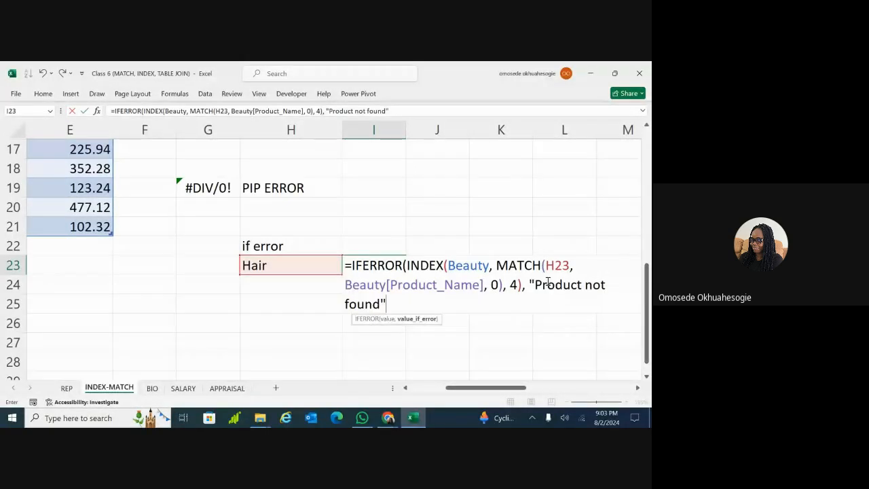
pyautogui.write(')')
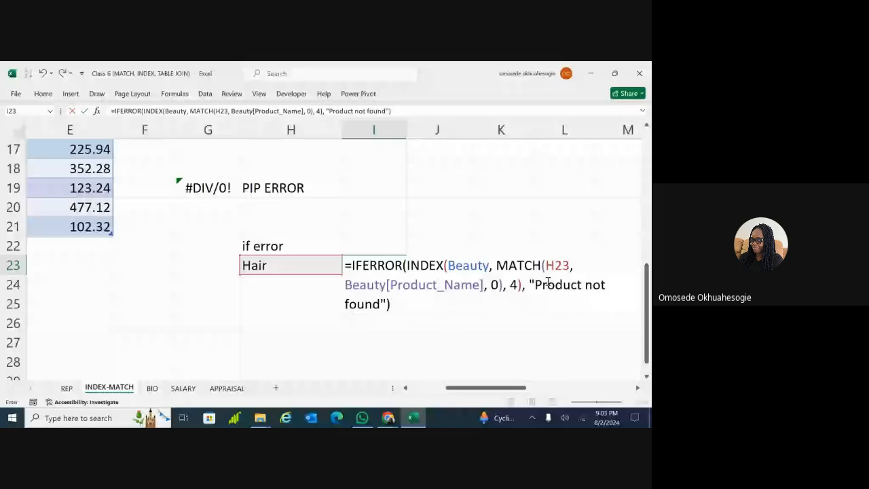
pyautogui.press('Return')
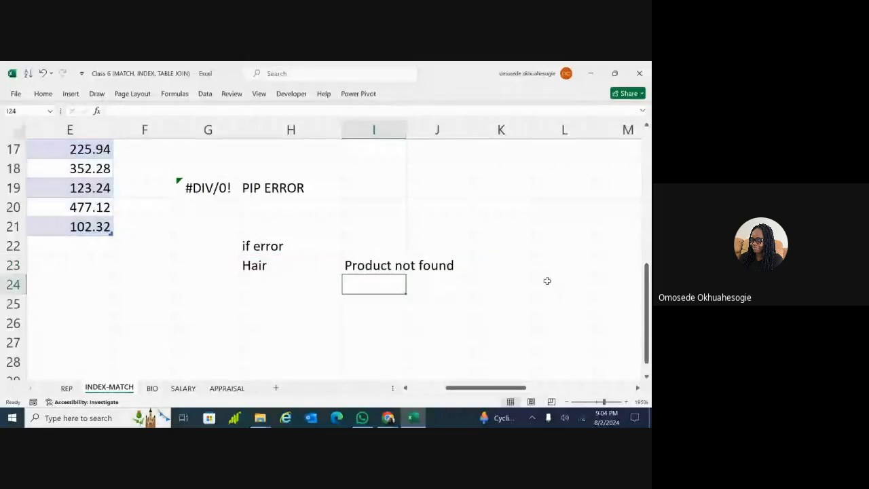
pyautogui.doubleClick(315, 267)
# Enter Hair oil in H23 to get 398.54, then change it to Hair ggg
pyautogui.write('oi')
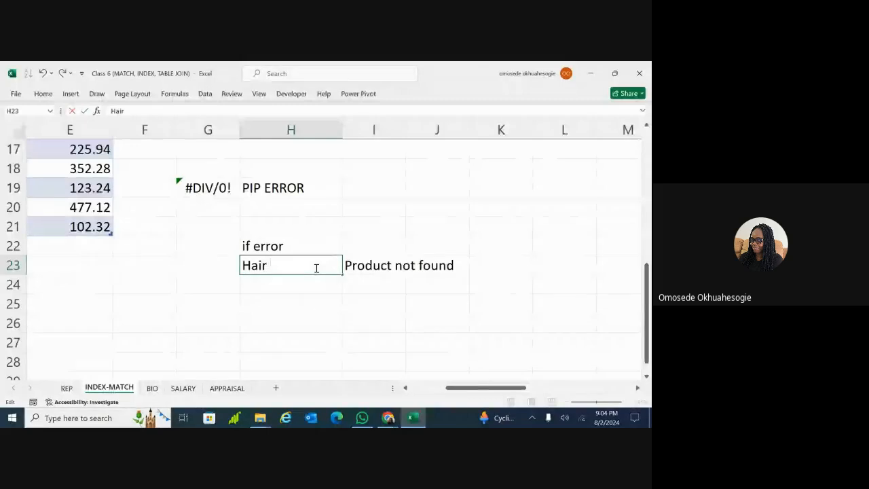
pyautogui.write('l')
pyautogui.press('Return')
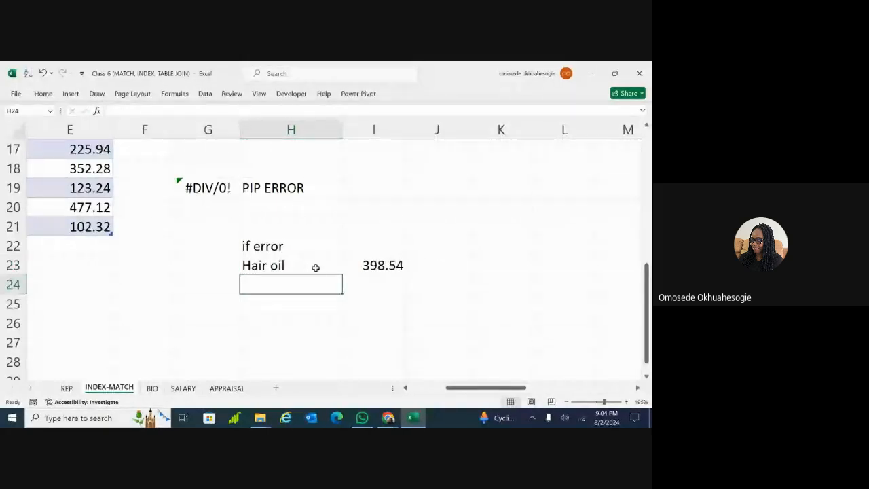
pyautogui.doubleClick(317, 265)
pyautogui.press('BackSpace')
pyautogui.press('BackSpace')
pyautogui.press('BackSpace')
pyautogui.press('BackSpace')
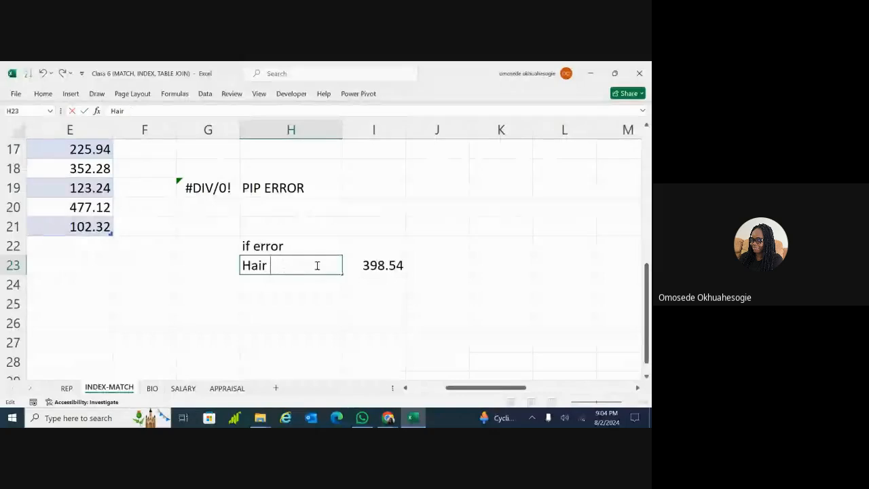
pyautogui.write('gg')
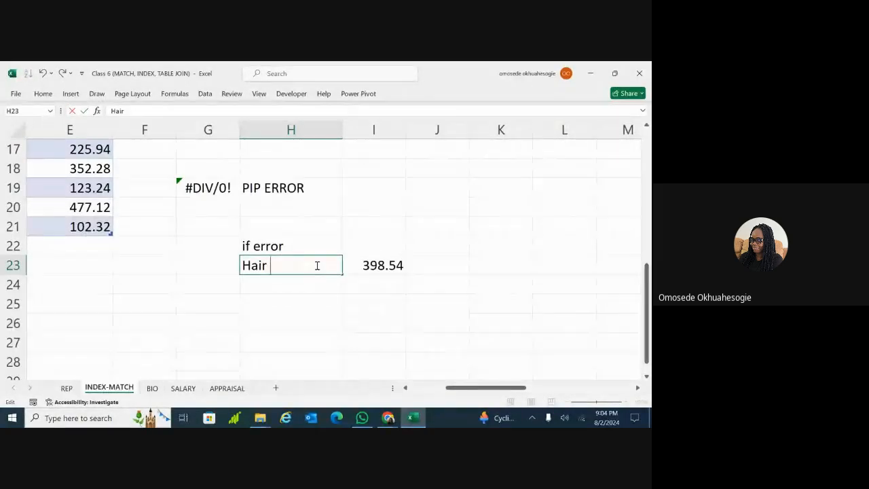
pyautogui.write('g')
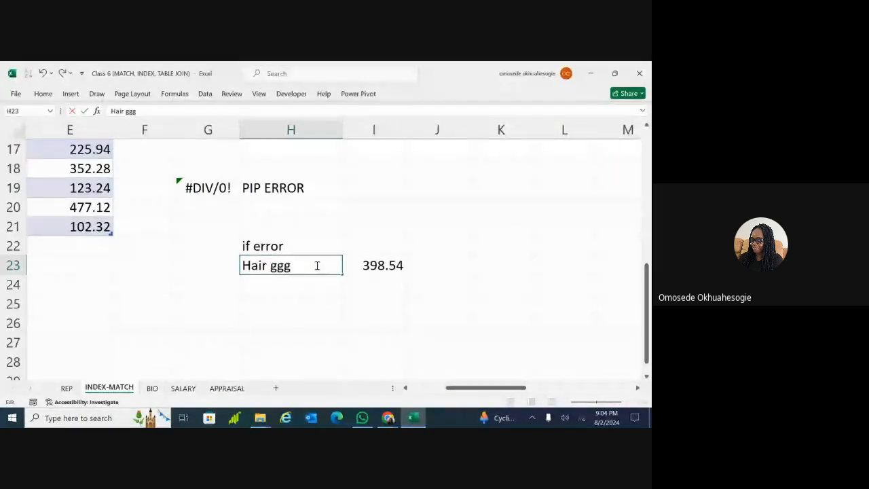
pyautogui.press('Return')
# Inspect the IFERROR formula in I23 showing 'Product not found' for the product name in H23
pyautogui.click(370, 265)
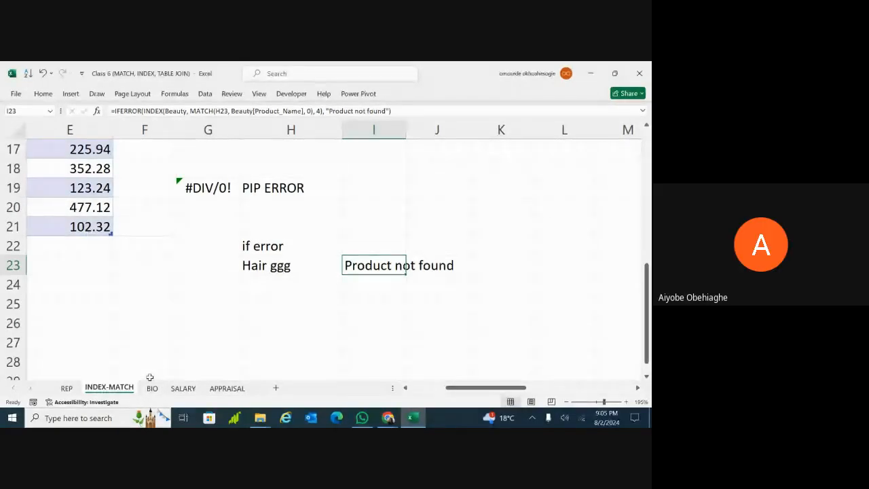
pyautogui.click(281, 303)
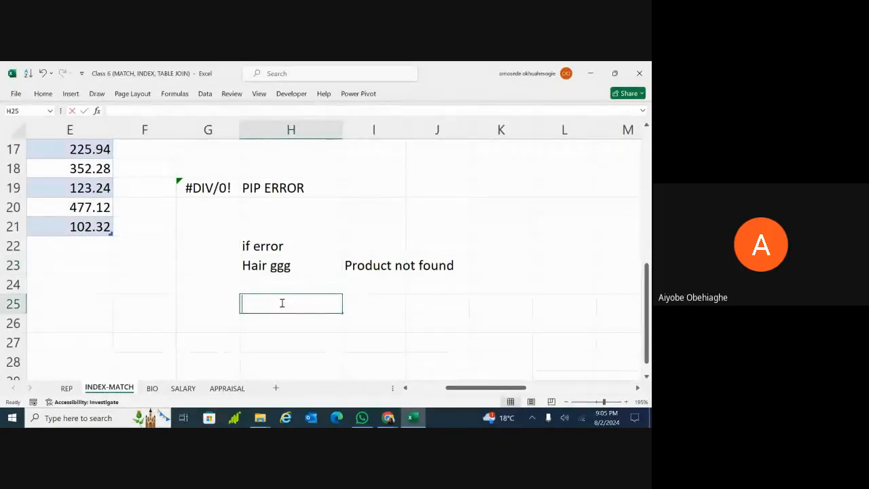
pyautogui.click(372, 260)
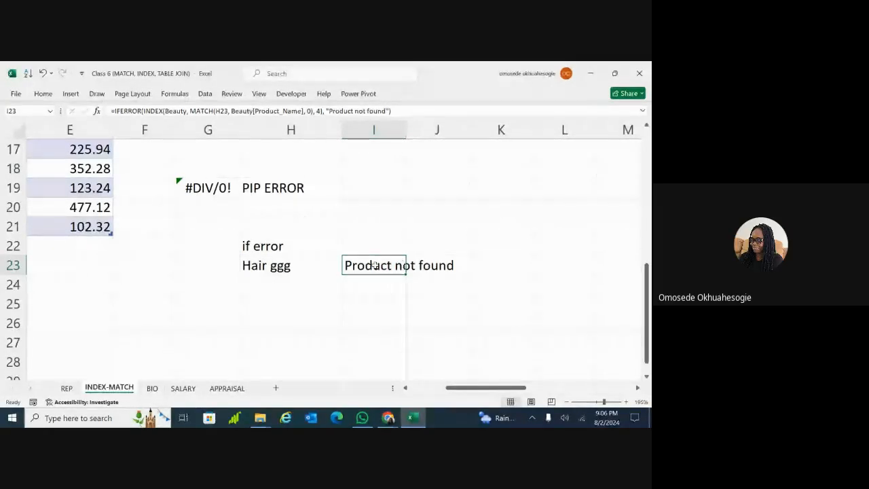
pyautogui.click(335, 268)
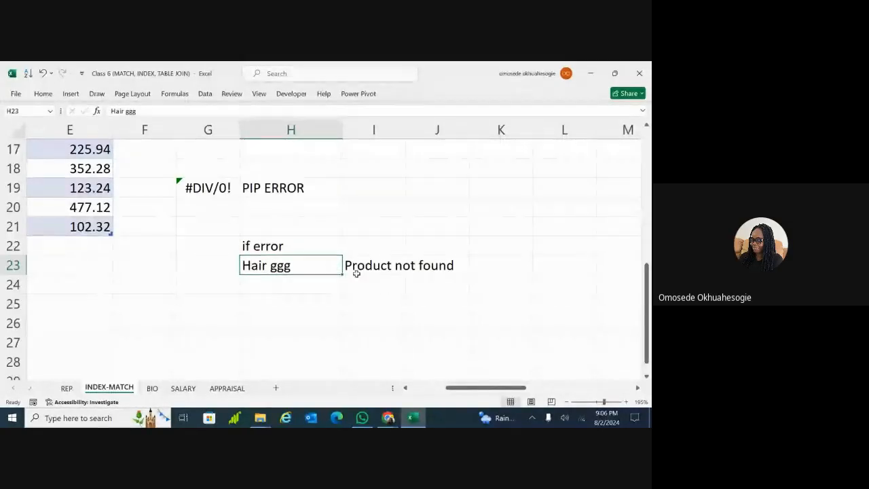
pyautogui.click(396, 285)
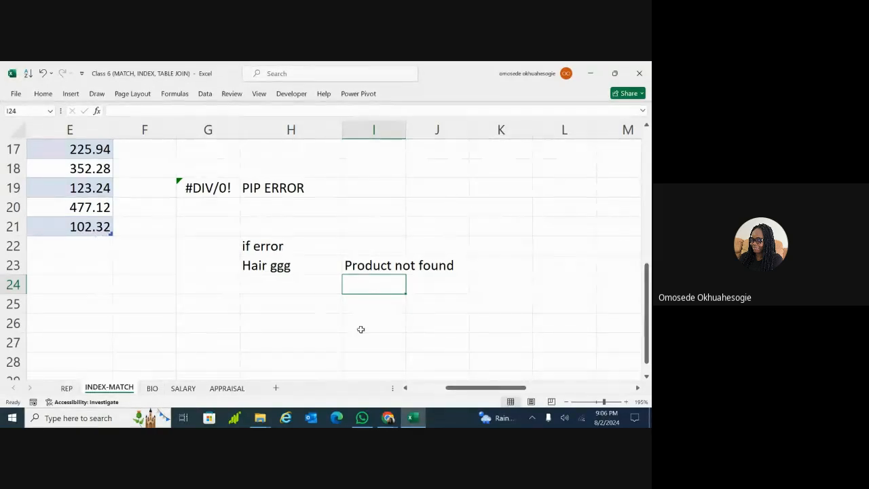
# Scroll back to the INDEX-MATCH example, select its heading row, P105 and Hair gel, and show the Data tools
pyautogui.moveTo(470, 387); pyautogui.dragTo(517, 392)
pyautogui.moveTo(648, 314); pyautogui.dragTo(649, 282)
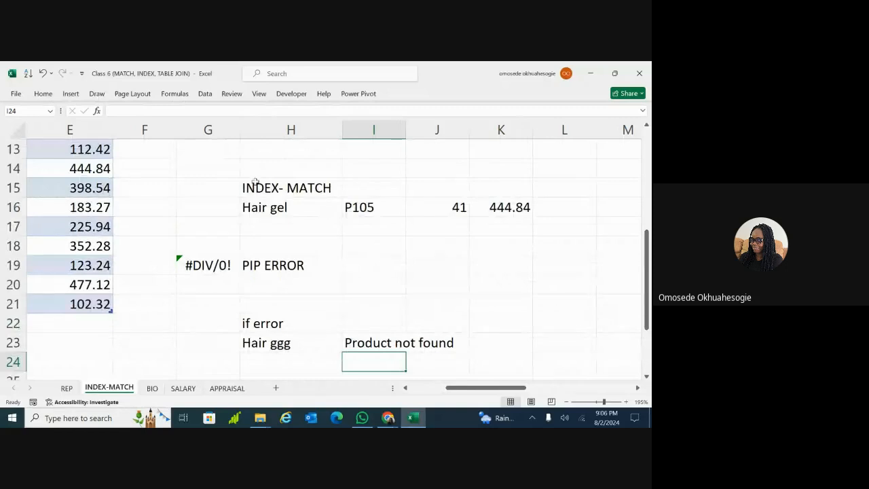
pyautogui.click(298, 225)
pyautogui.click(272, 188)
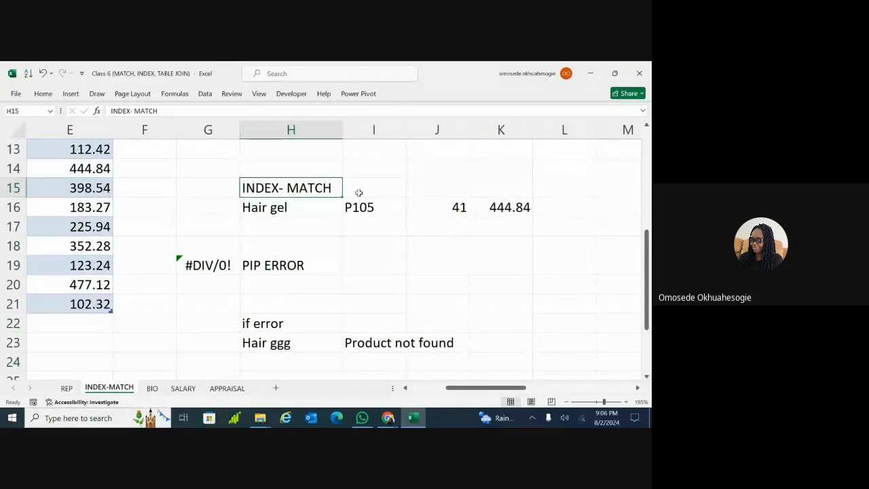
pyautogui.moveTo(330, 192); pyautogui.dragTo(483, 193)
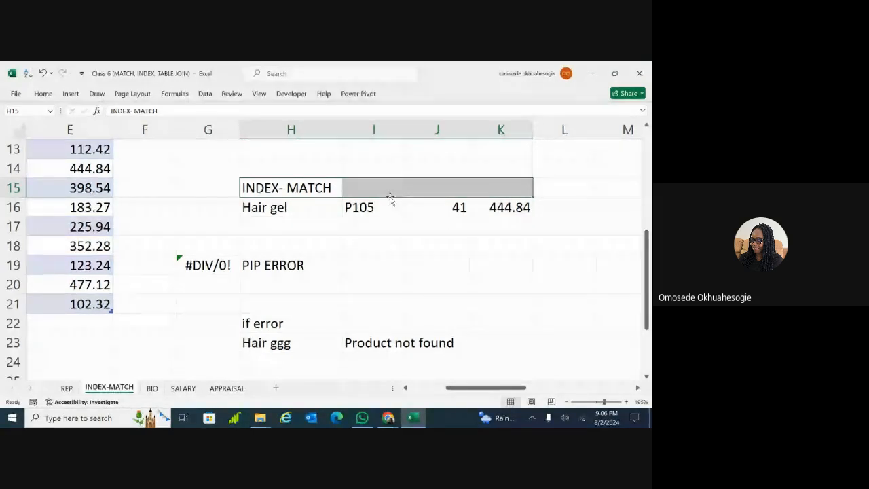
pyautogui.click(367, 206)
pyautogui.click(324, 208)
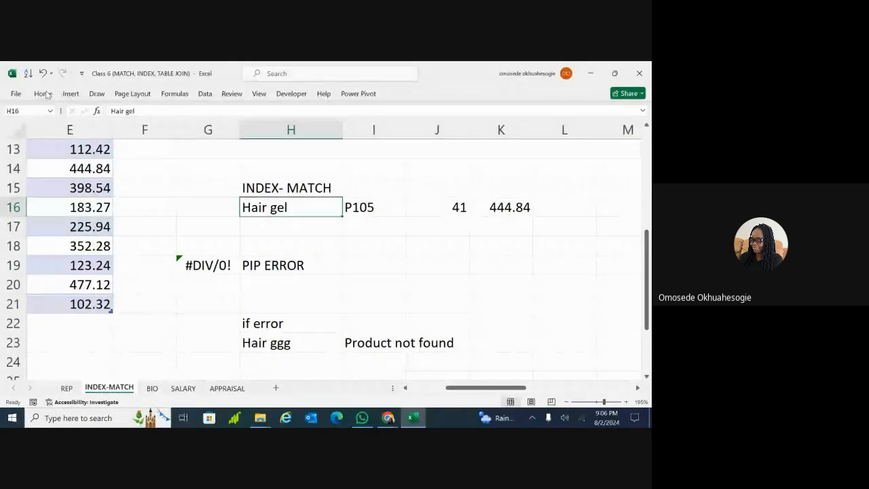
pyautogui.click(205, 93)
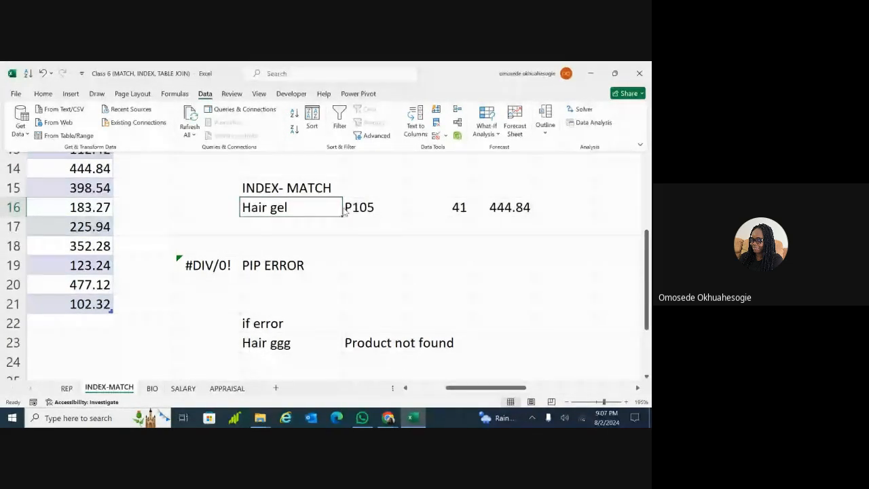
pyautogui.click(447, 136)
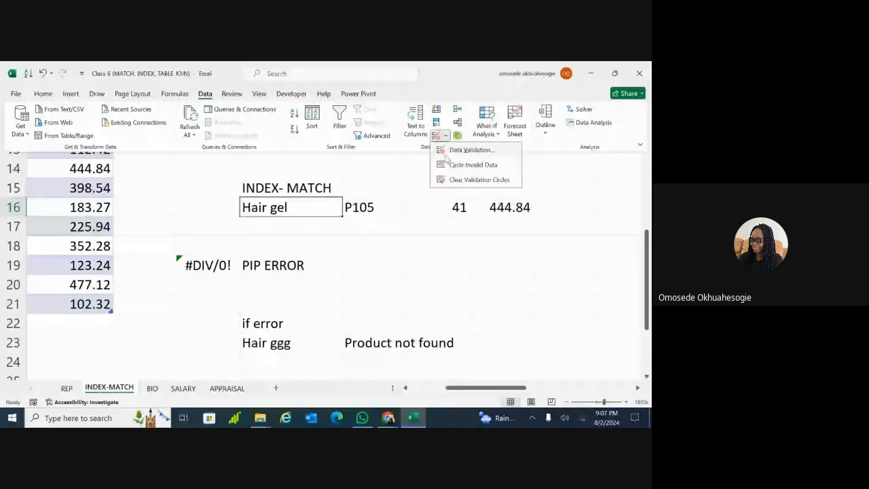
pyautogui.click(450, 151)
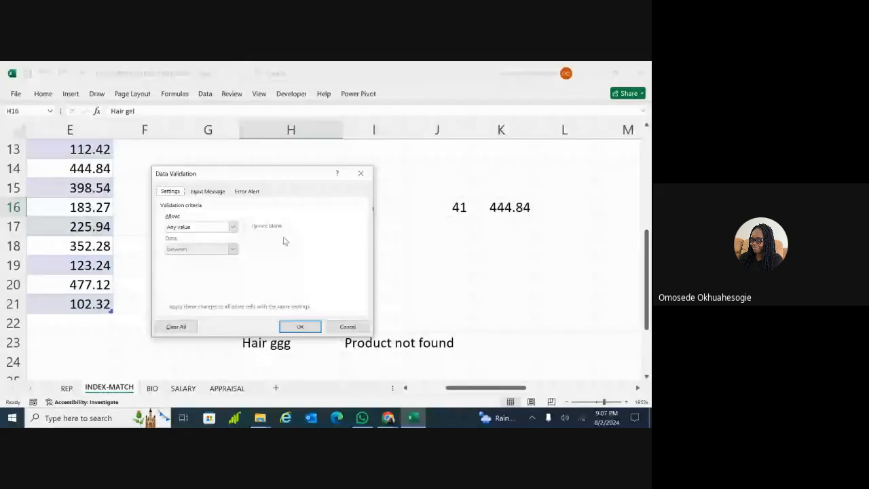
pyautogui.click(361, 175)
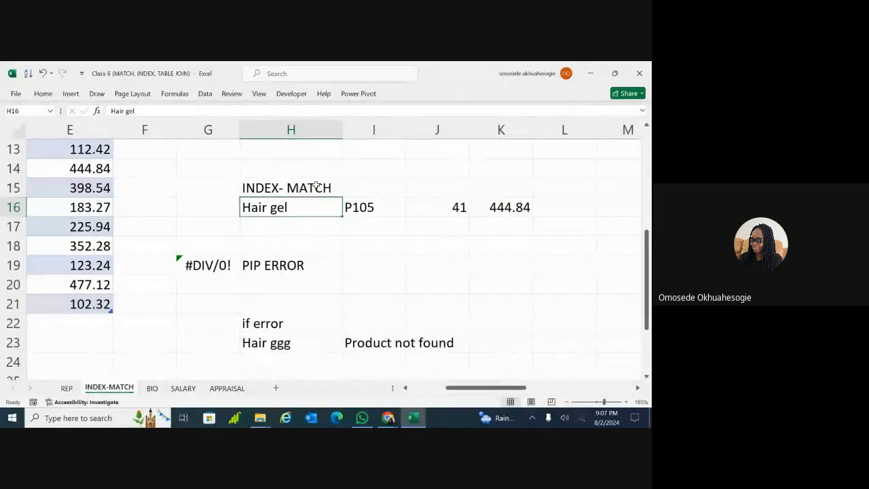
pyautogui.moveTo(308, 185); pyautogui.dragTo(510, 186)
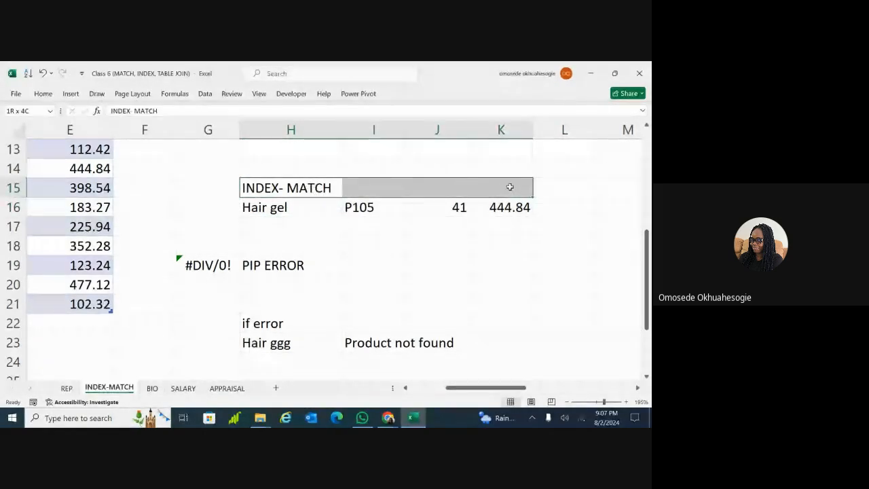
# Try merging INDEX- MATCH across H15:K15, then undo the merge
pyautogui.click(42, 93)
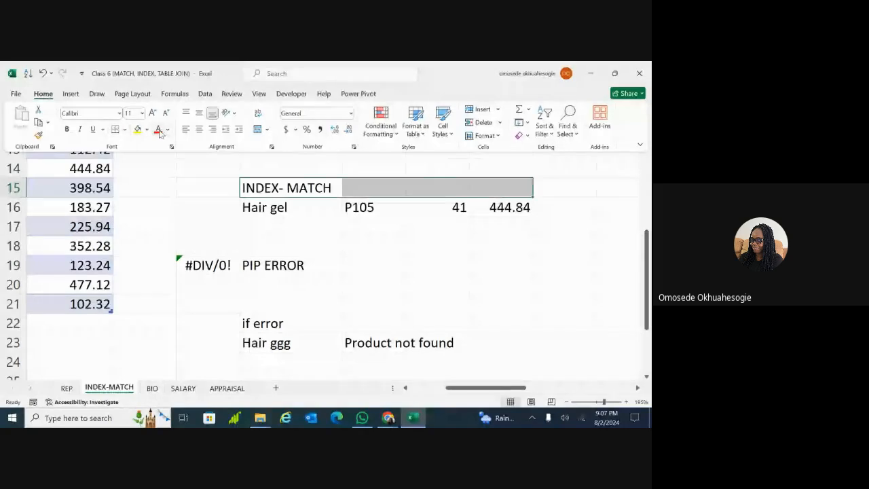
pyautogui.click(260, 129)
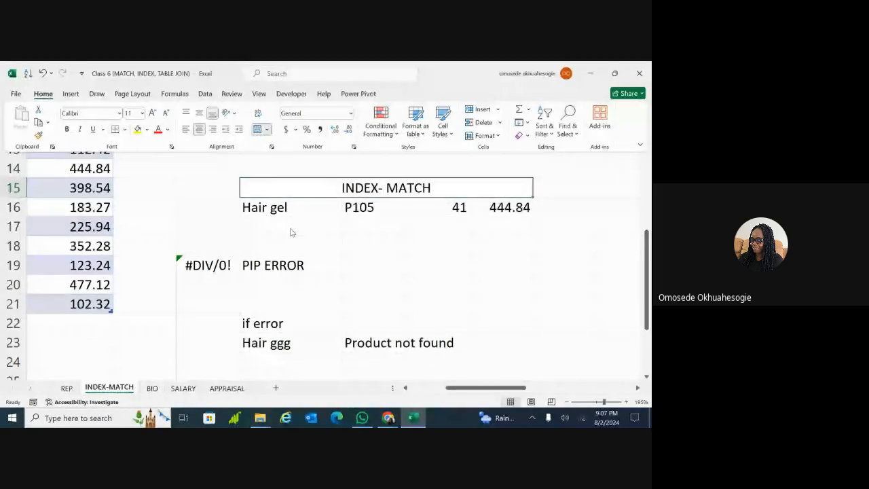
pyautogui.click(384, 188)
pyautogui.hotkey('ctrl', 'z')
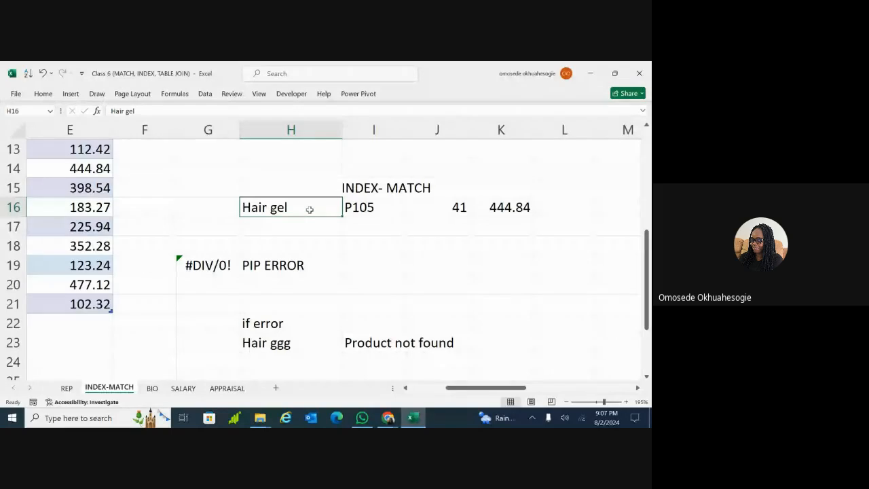
# Expand and collapse the formula bar, then return to the Home commands
pyautogui.click(643, 111)
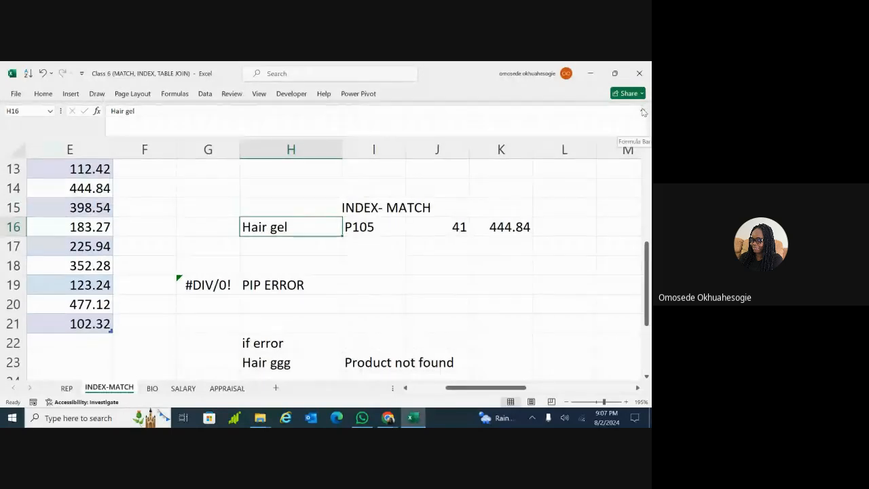
pyautogui.click(643, 110)
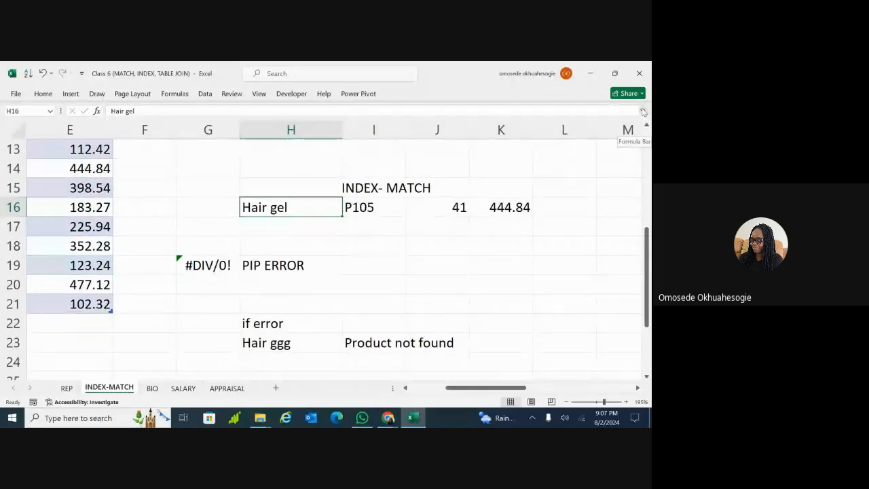
pyautogui.click(42, 95)
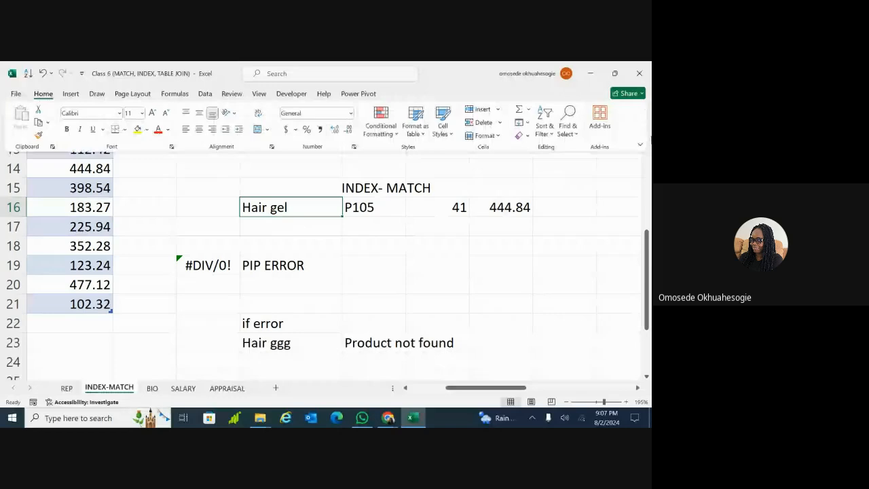
# Set the ribbon display option to Always show Ribbon
pyautogui.click(640, 144)
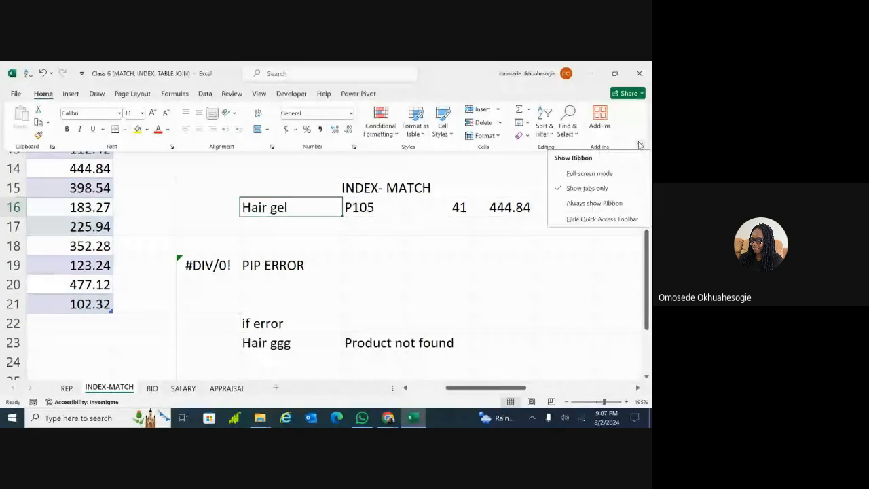
pyautogui.click(590, 203)
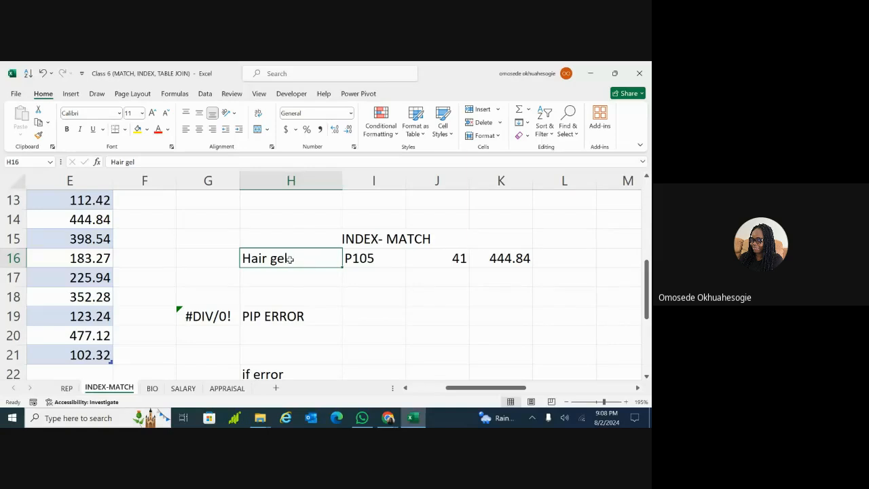
# Unlock cell H16 with Format > Lock Cell, then open the Protect Sheet settings
pyautogui.click(499, 135)
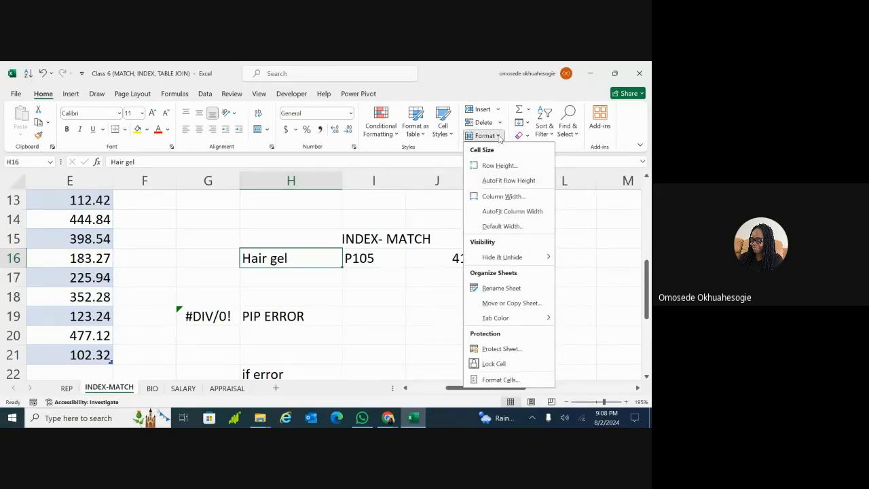
pyautogui.click(300, 258)
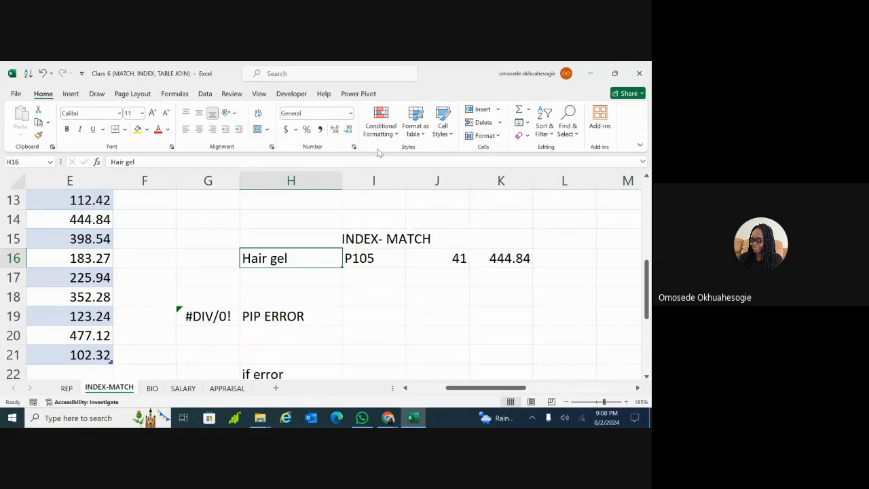
pyautogui.click(498, 136)
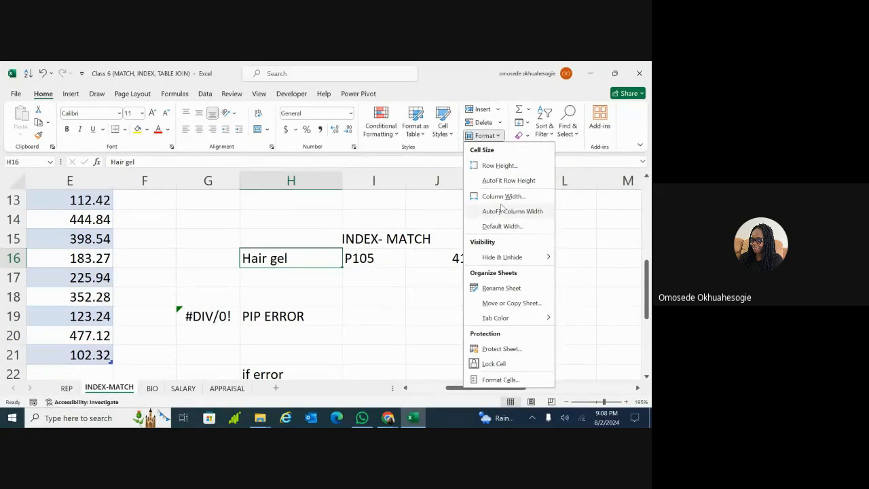
pyautogui.click(486, 366)
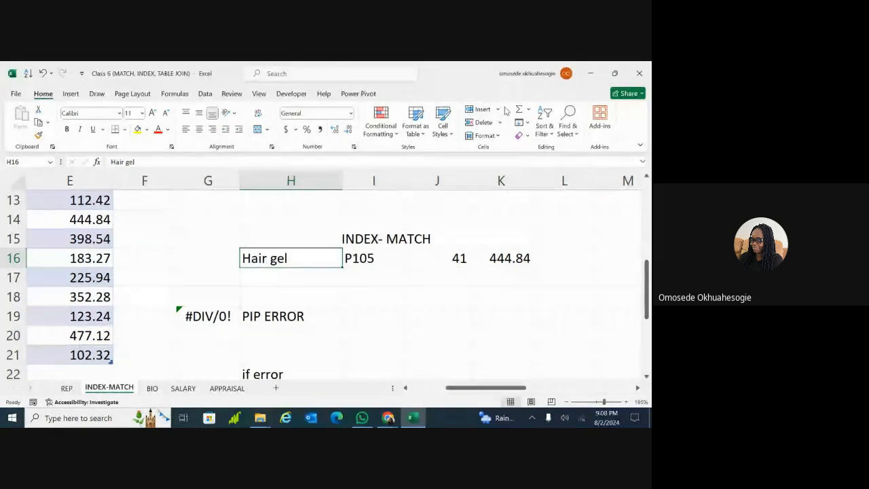
pyautogui.click(499, 136)
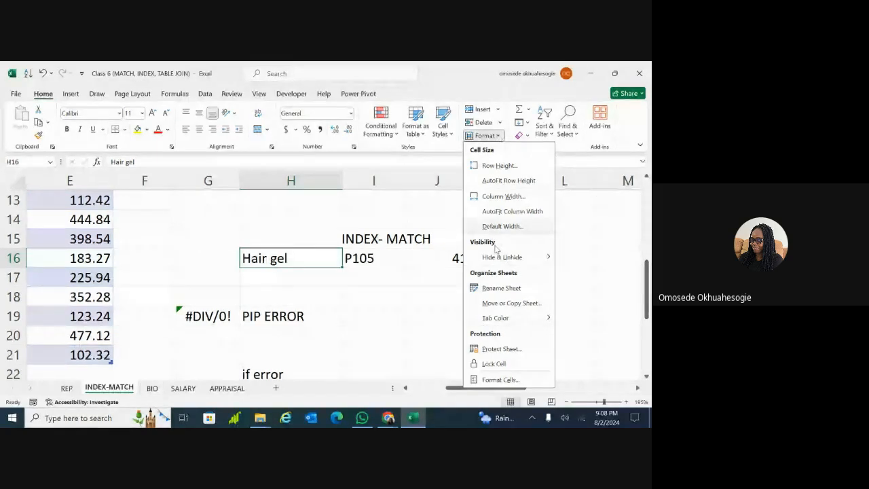
pyautogui.click(486, 349)
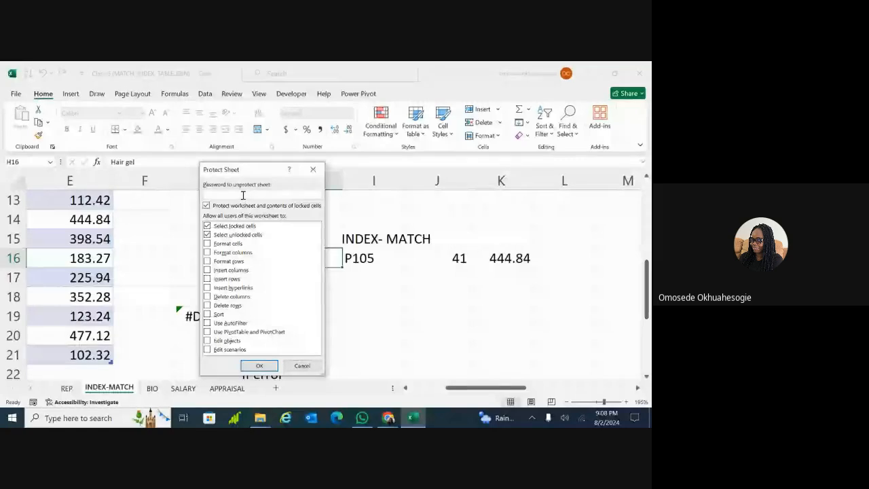
# Enter a sheet protection password and confirm it to protect the INDEX-MATCH sheet
pyautogui.write('12')
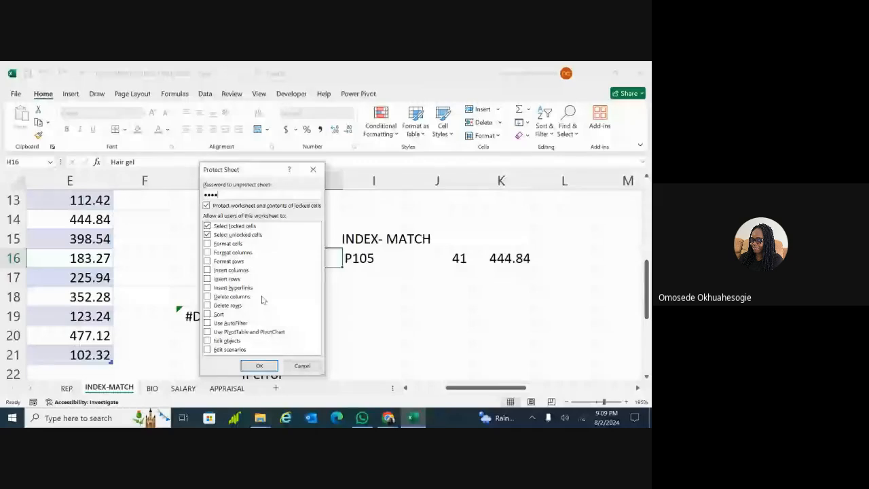
pyautogui.click(260, 367)
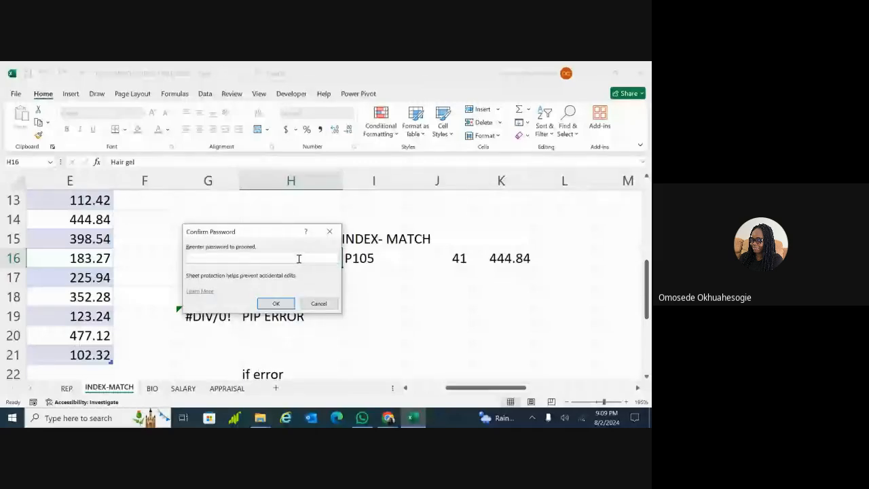
pyautogui.write('••••')
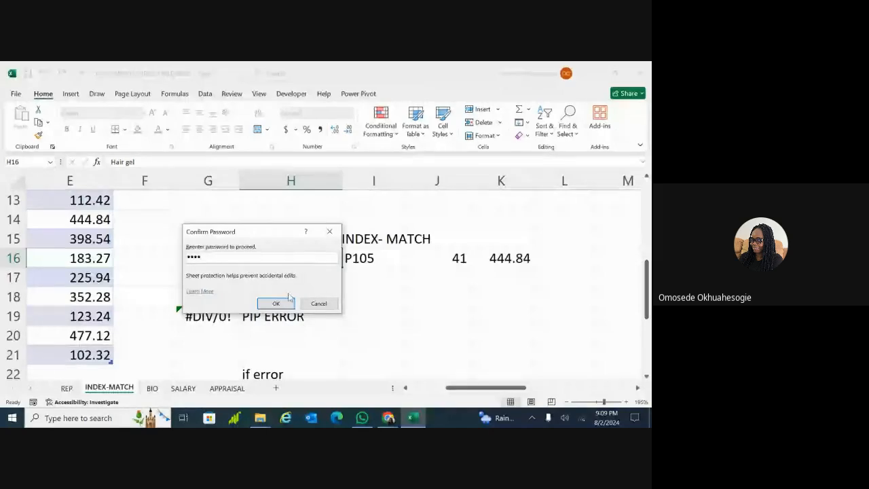
pyautogui.click(276, 303)
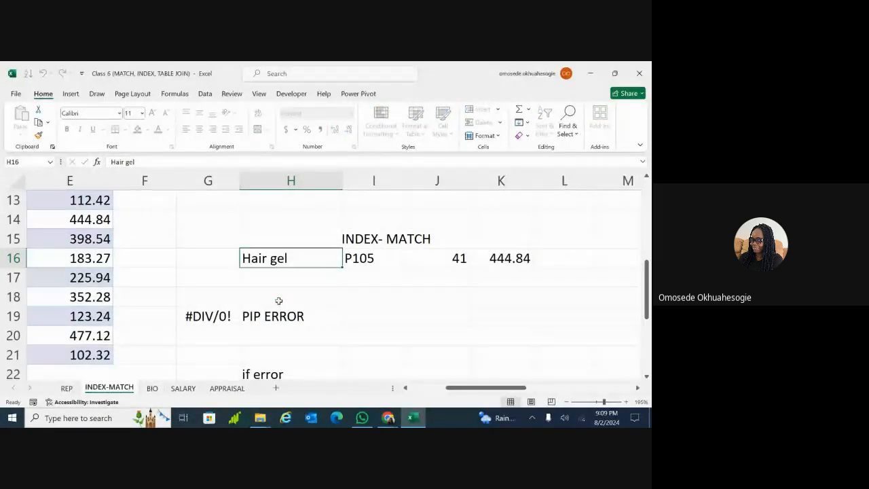
pyautogui.click(328, 315)
pyautogui.click(196, 322)
pyautogui.doubleClick(197, 322)
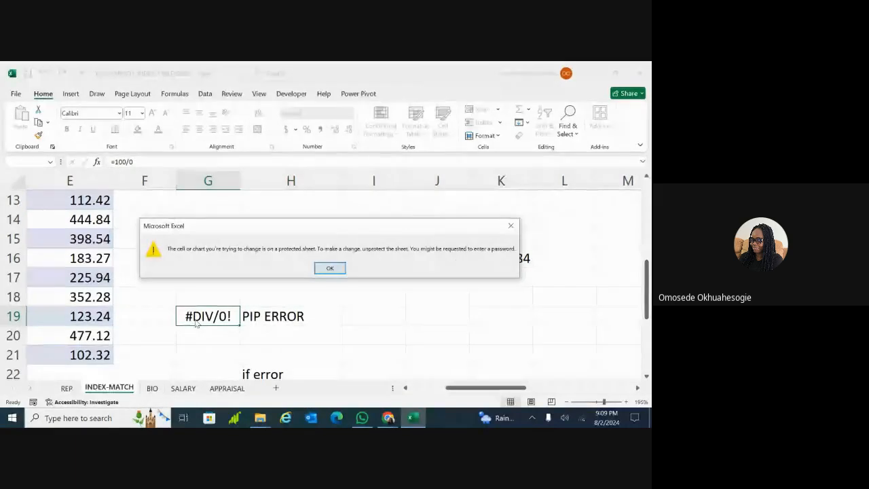
pyautogui.click(330, 268)
pyautogui.click(381, 307)
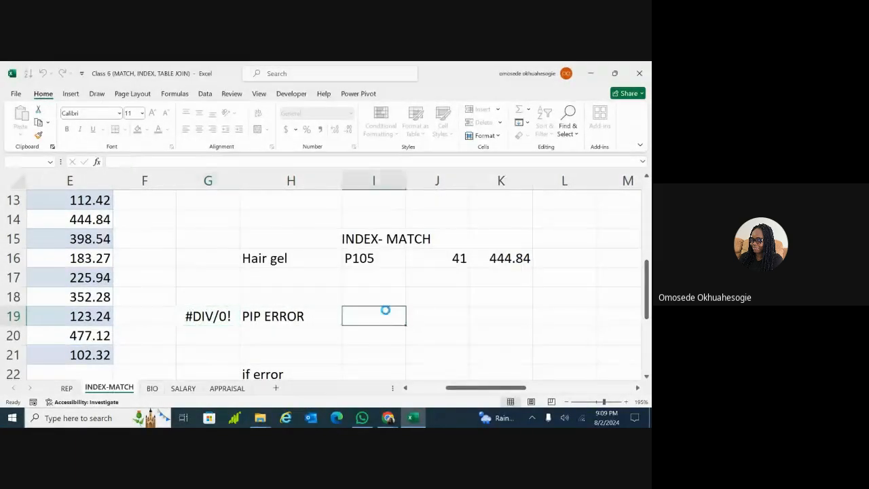
pyautogui.doubleClick(382, 309)
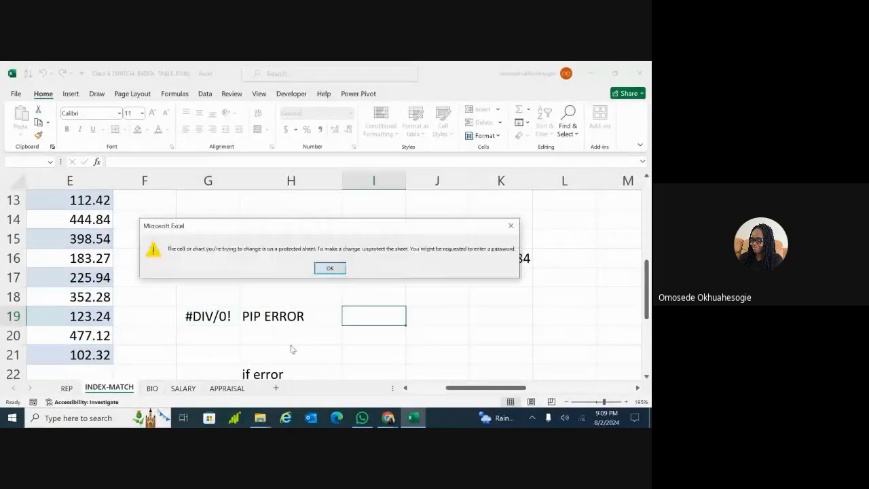
pyautogui.click(330, 267)
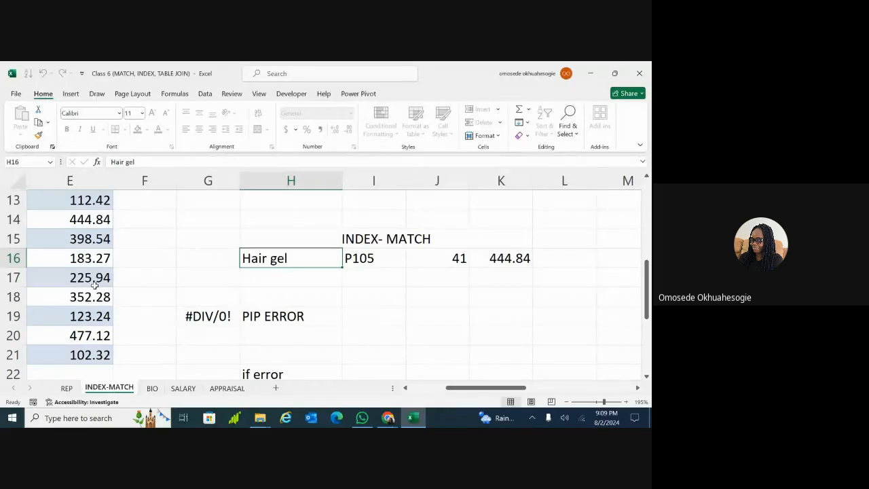
# Change the unlocked H16 product from Hair gel to Hair oil
pyautogui.hscroll(-2, 94, 285)
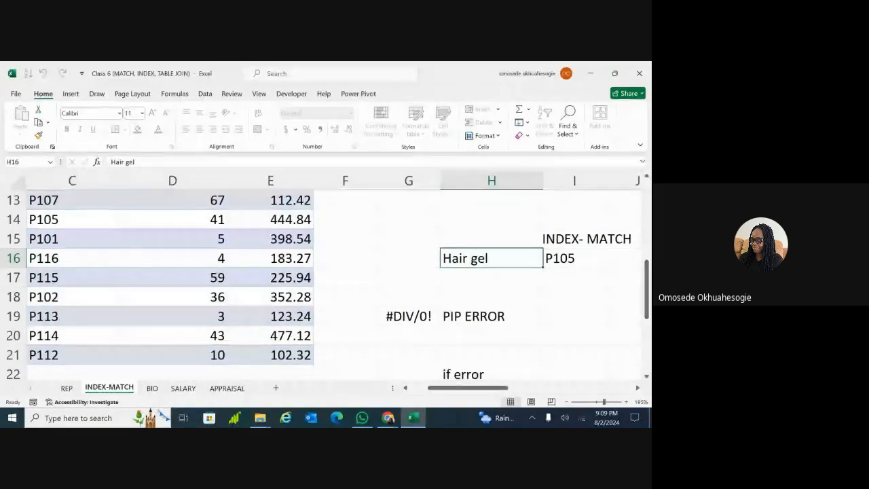
pyautogui.hscroll(3, 94, 285)
pyautogui.hscroll(1, 176, 272)
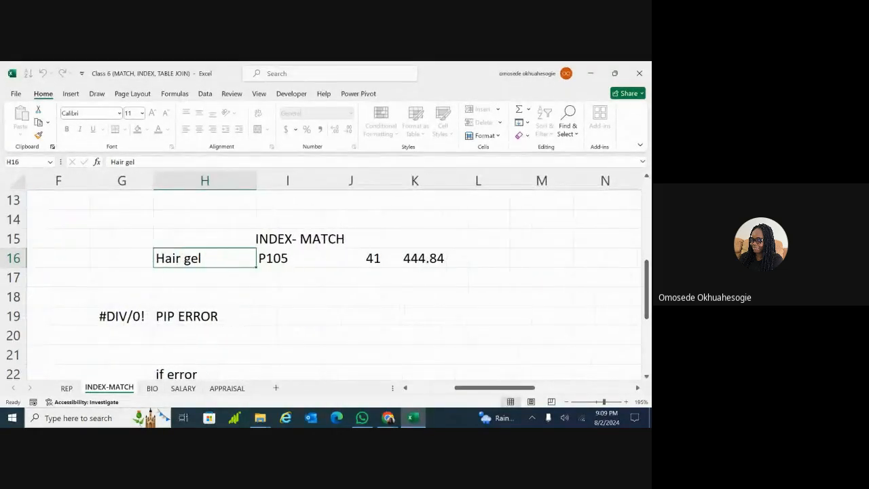
pyautogui.doubleClick(243, 259)
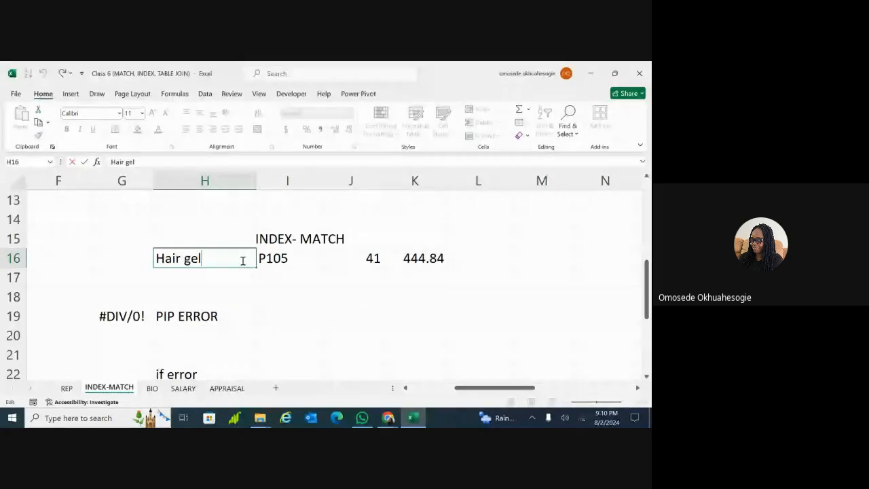
pyautogui.press('BackSpace')
pyautogui.press('BackSpace')
pyautogui.press('BackSpace')
pyautogui.press('BackSpace')
pyautogui.write('oil')
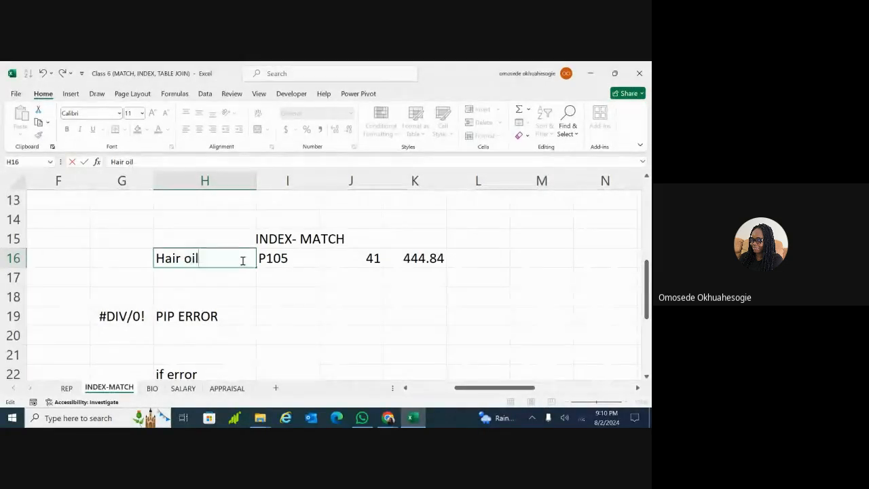
pyautogui.press('Return')
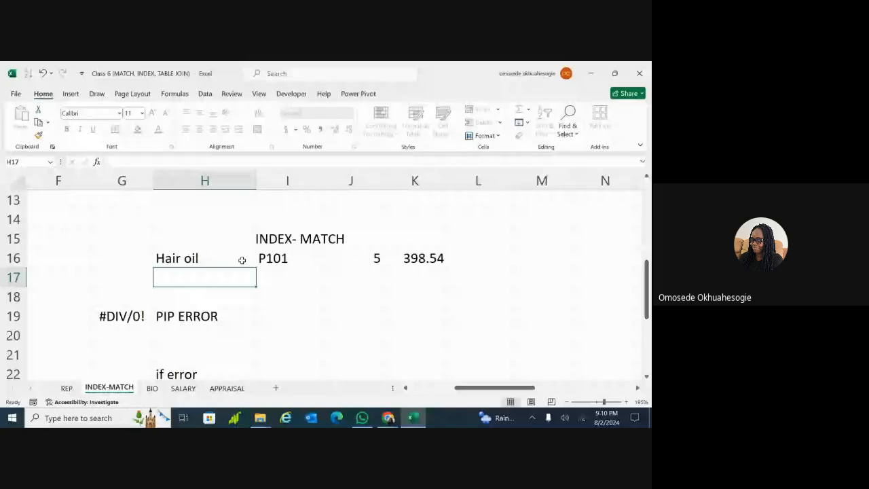
# Retype gel as the H16 lookup value
pyautogui.click(204, 258)
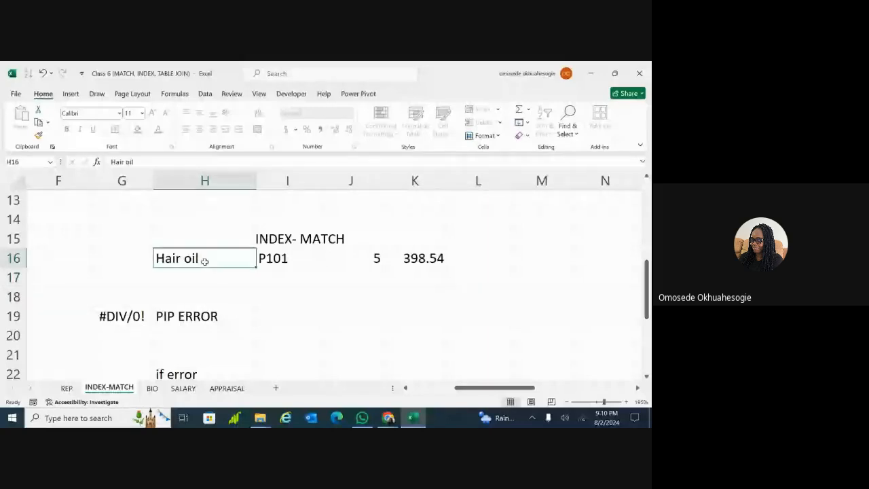
pyautogui.press('BackSpace')
pyautogui.write('g')
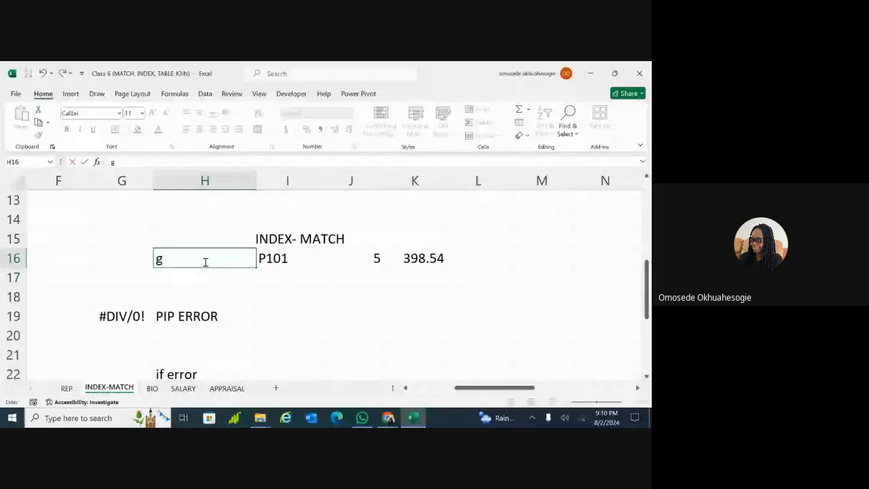
pyautogui.write('el')
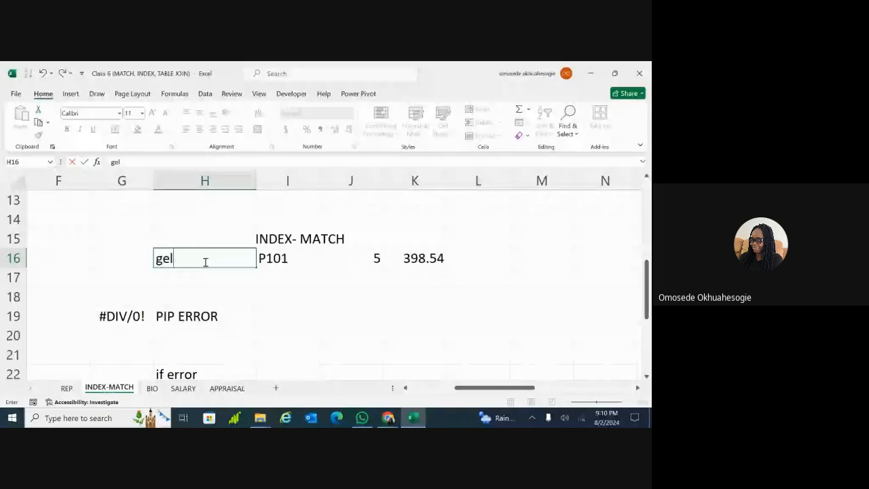
pyautogui.press('Return')
# Clear H16 and enter skin cream so the lookup returns P102, 36 and 352.28
pyautogui.doubleClick(204, 258)
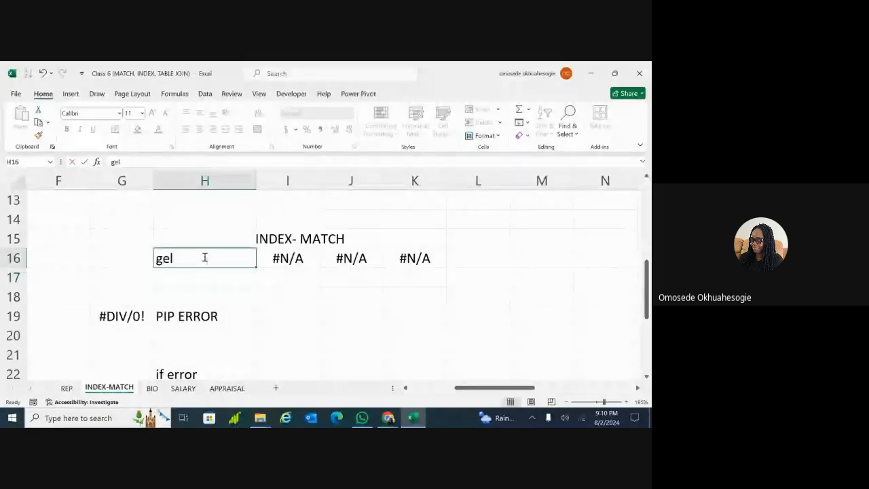
pyautogui.press('BackSpace')
pyautogui.press('BackSpace')
pyautogui.press('BackSpace')
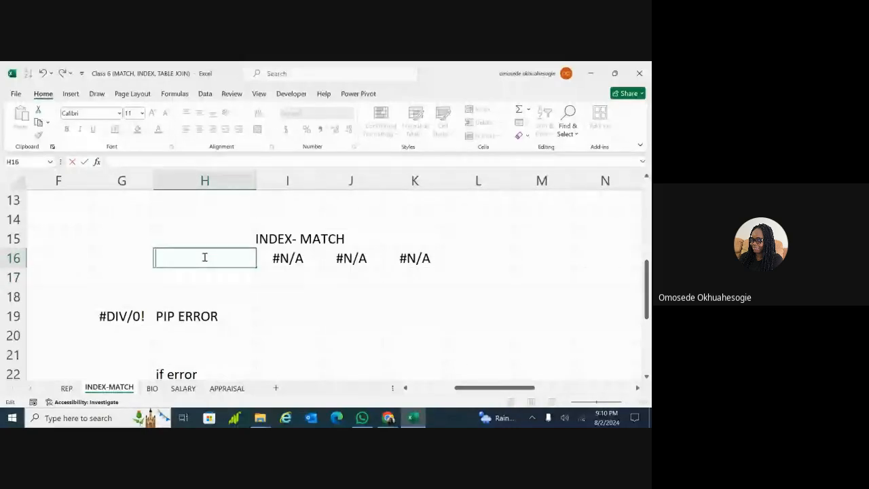
pyautogui.hscroll(-5, 204, 257)
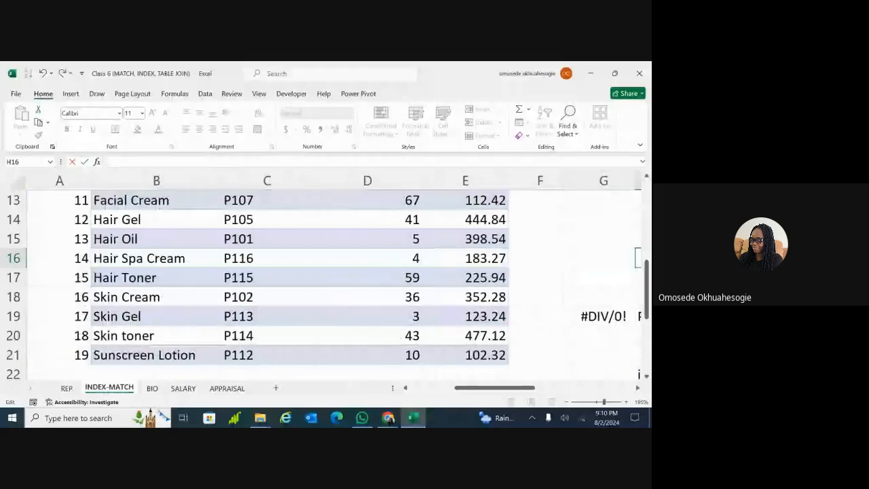
pyautogui.hscroll(1, 326, 272)
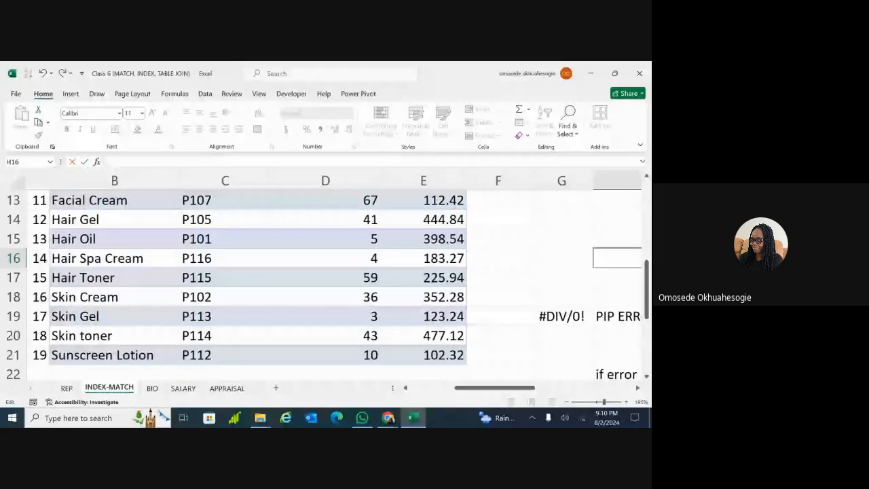
pyautogui.press('Return')
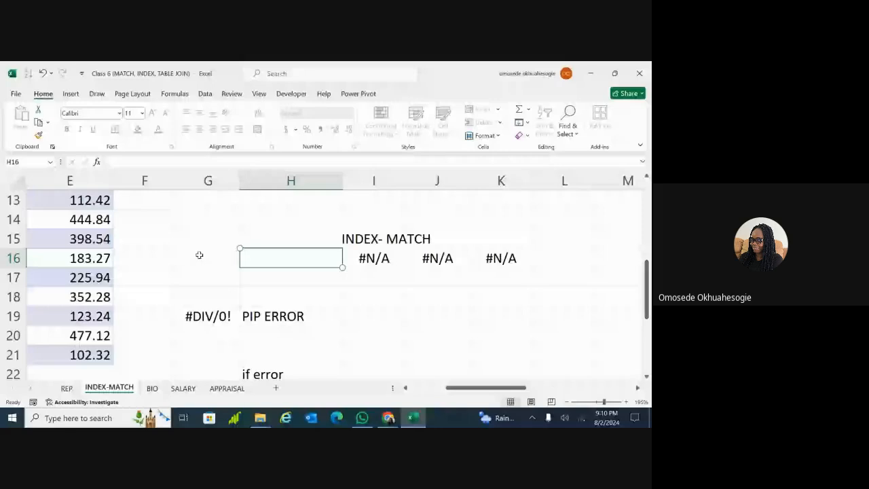
pyautogui.write('skin')
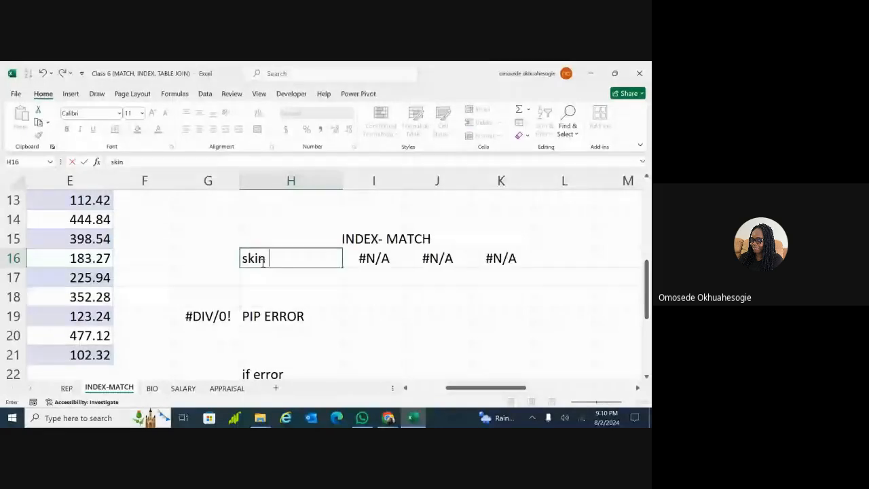
pyautogui.write(' cream')
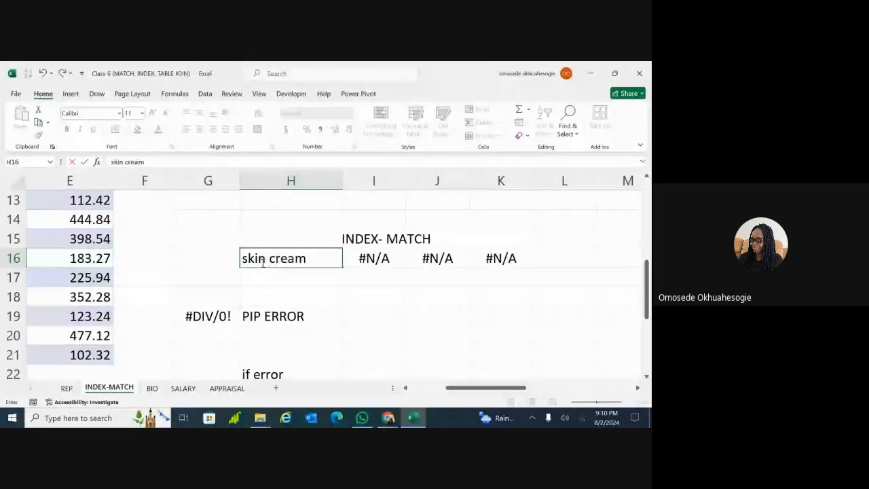
pyautogui.press('Return')
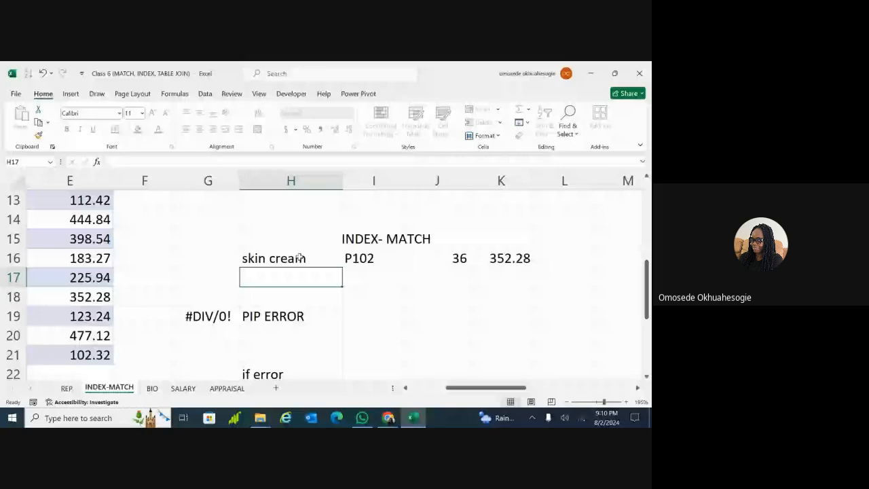
pyautogui.click(326, 257)
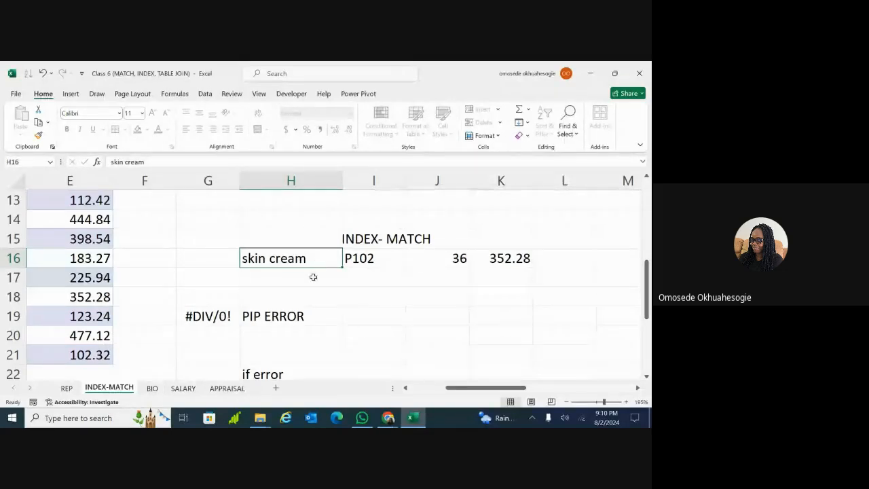
# Unprotect the INDEX-MATCH sheet via Format > Unprotect Sheet using the sheet password
pyautogui.click(496, 135)
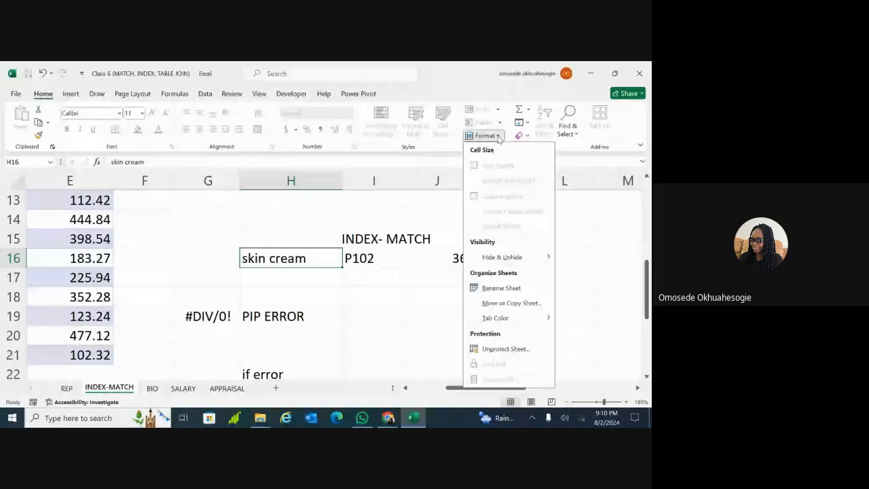
pyautogui.click(505, 348)
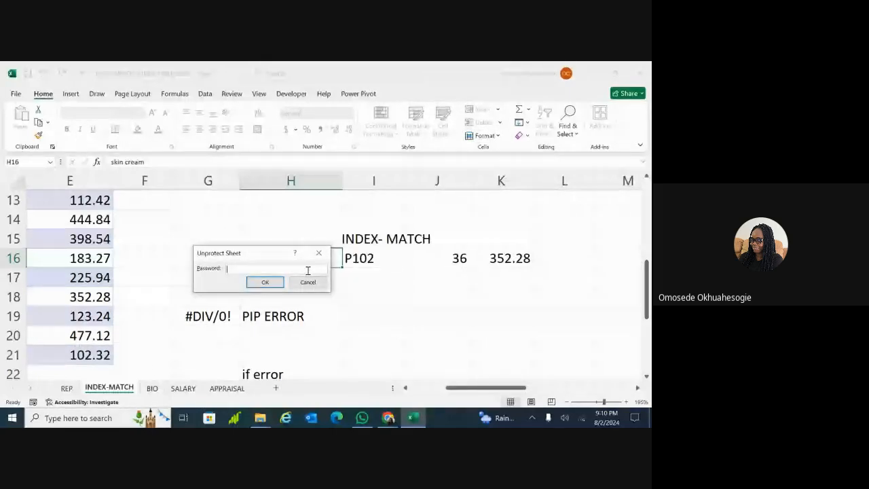
pyautogui.write('1234')
pyautogui.click(270, 282)
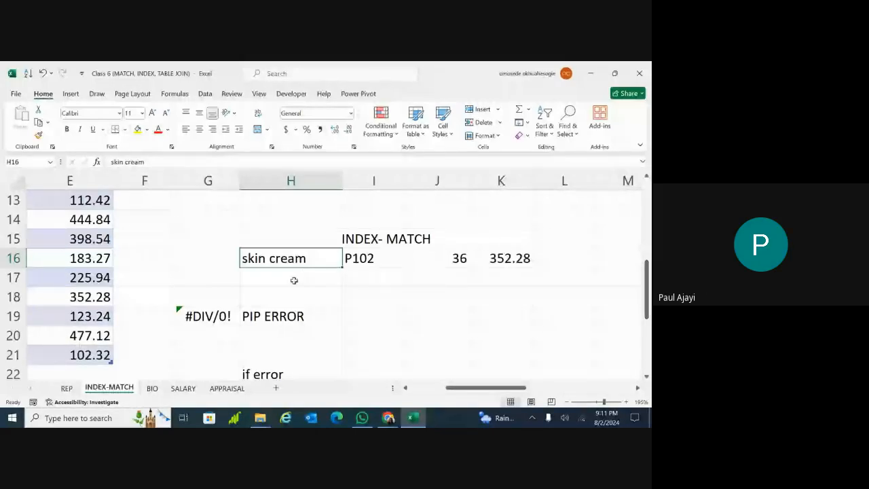
pyautogui.click(235, 278)
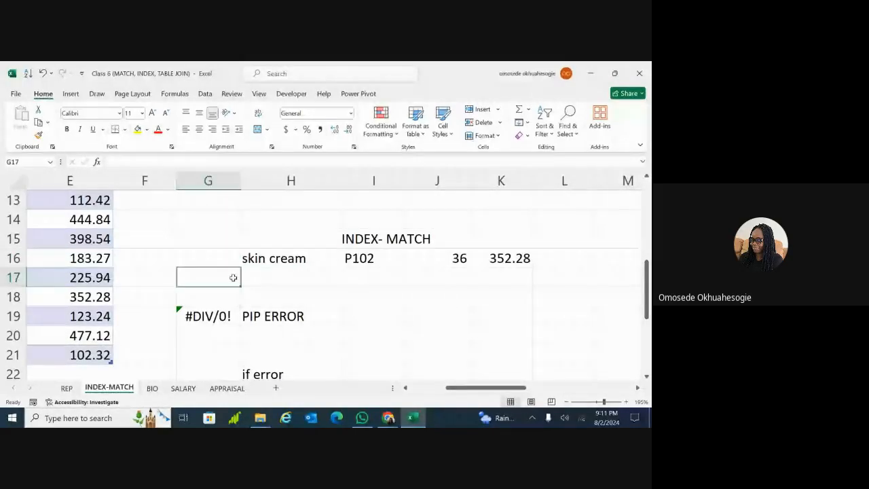
pyautogui.click(264, 259)
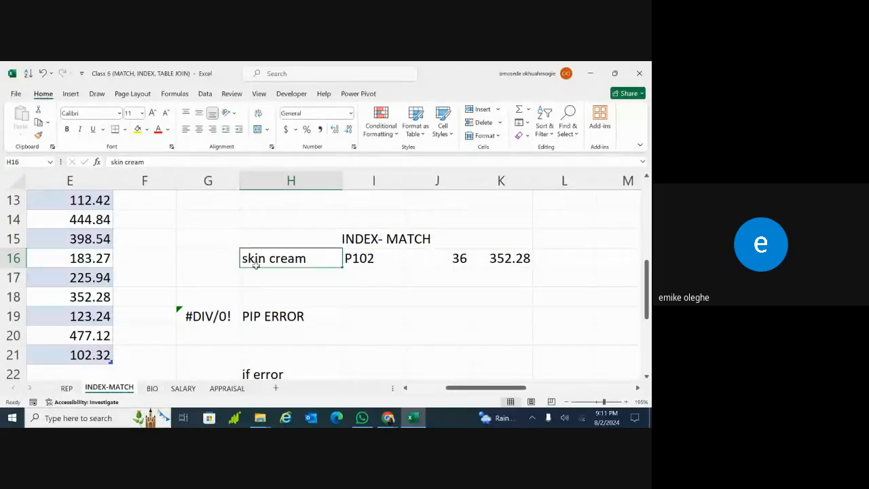
pyautogui.click(301, 286)
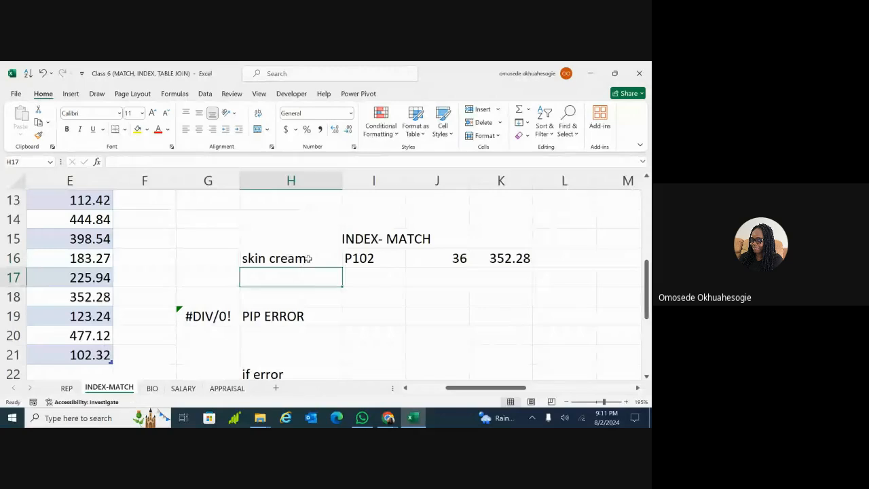
pyautogui.click(308, 259)
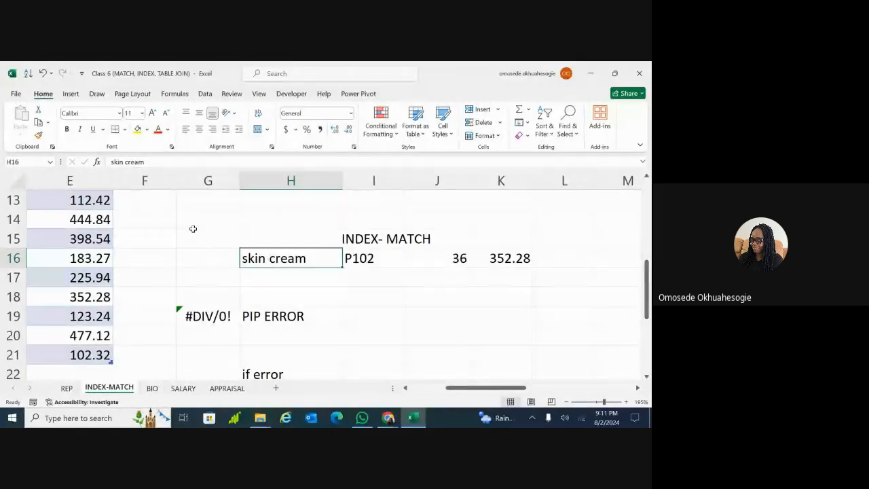
# Select G15:K19 and show the Format menu's protection options
pyautogui.moveTo(193, 231); pyautogui.dragTo(517, 319)
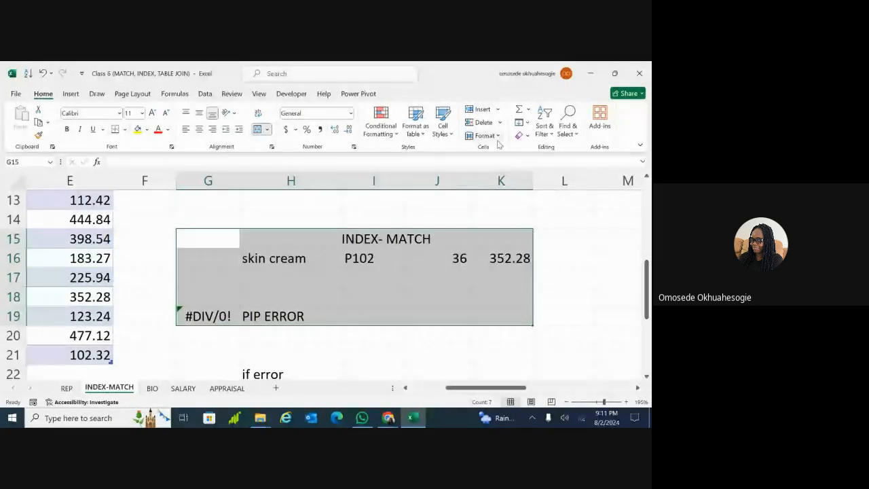
pyautogui.click(487, 135)
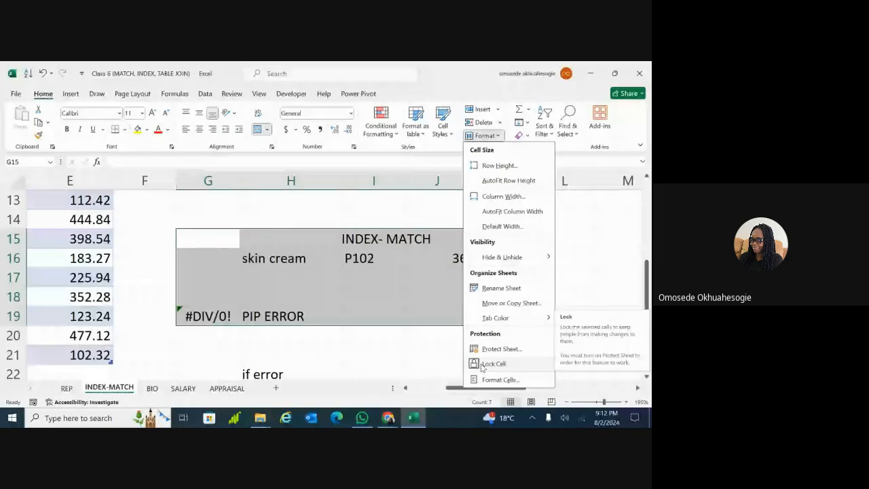
pyautogui.click(487, 364)
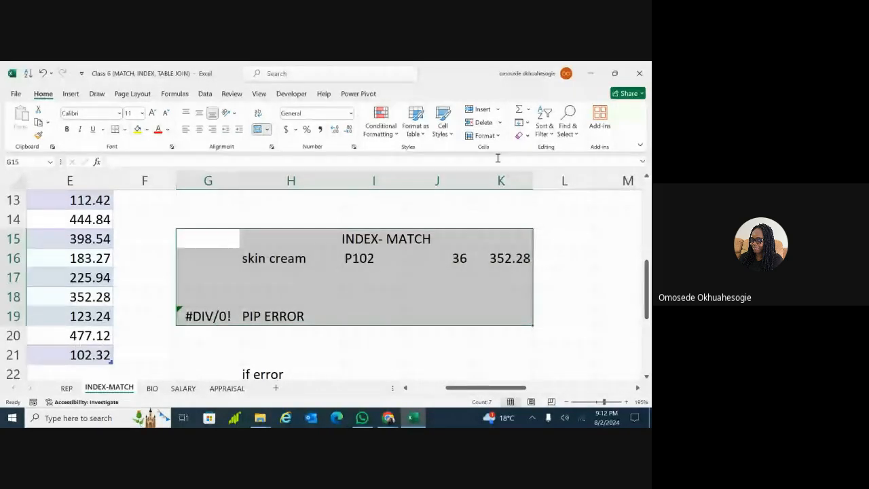
pyautogui.click(484, 135)
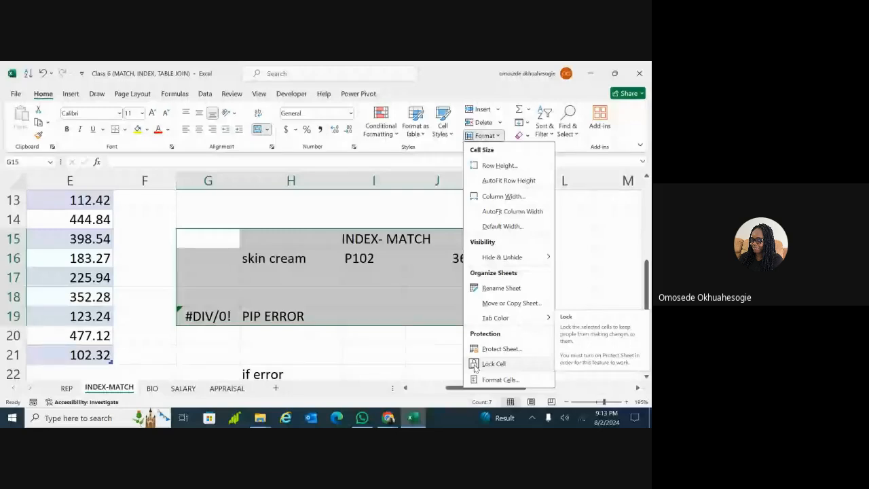
pyautogui.click(393, 352)
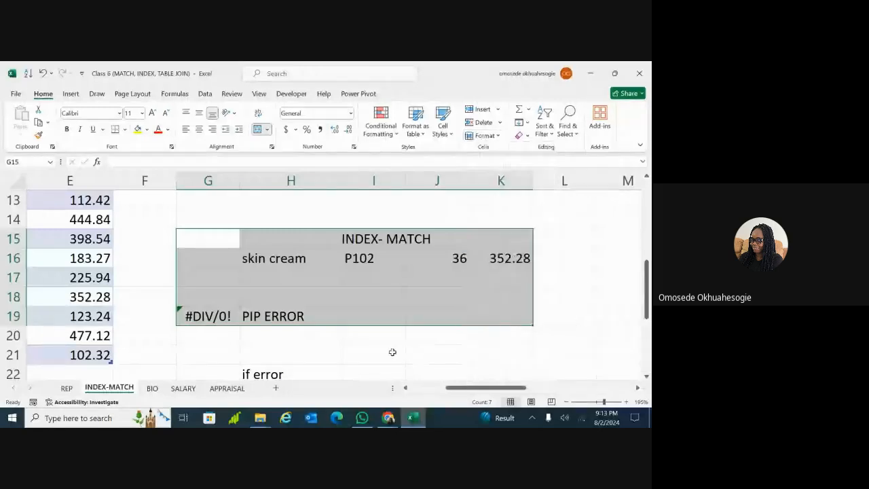
pyautogui.click(379, 333)
pyautogui.click(424, 291)
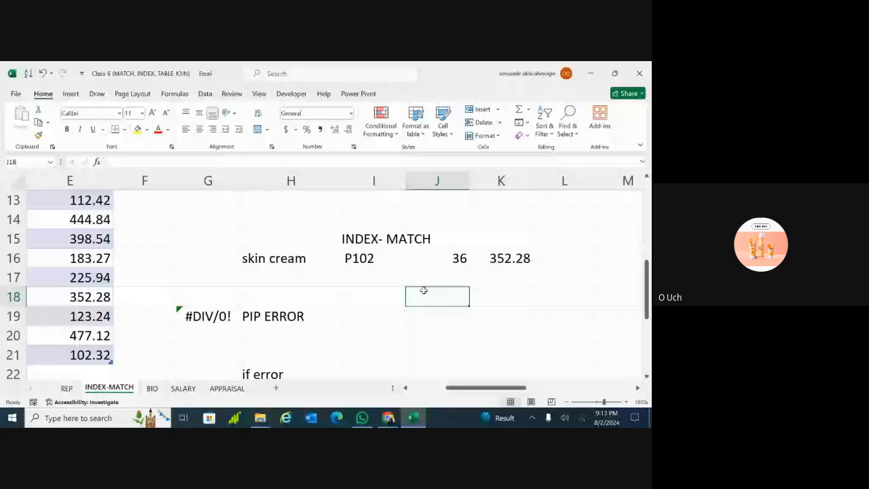
pyautogui.click(299, 278)
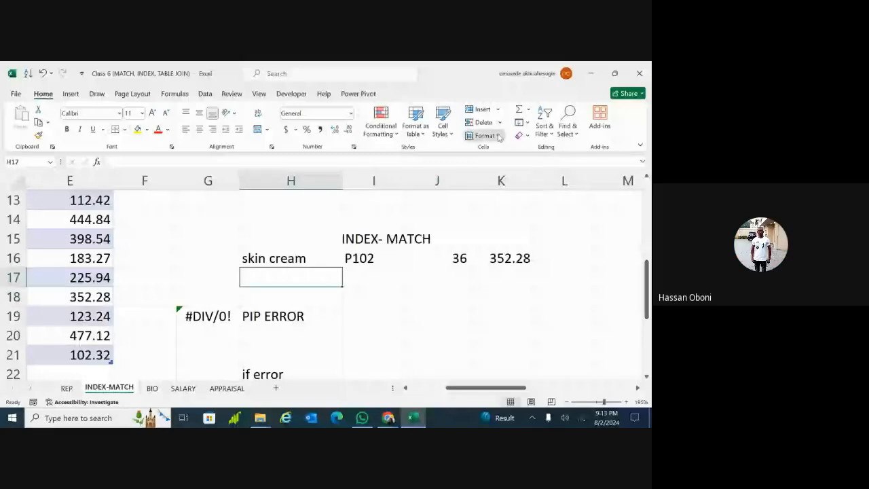
pyautogui.press('Up')
pyautogui.click(499, 137)
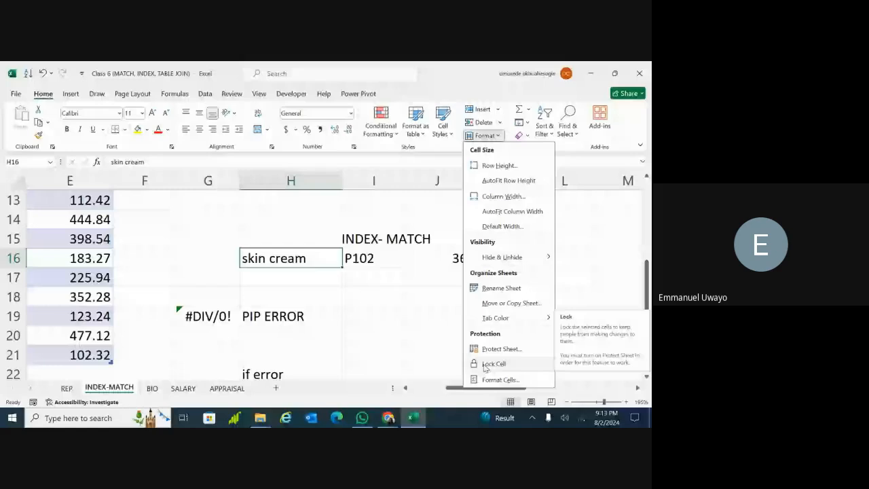
# Mute the microphone in the Google Meet call and return to the Excel workbook
pyautogui.moveTo(389, 418)
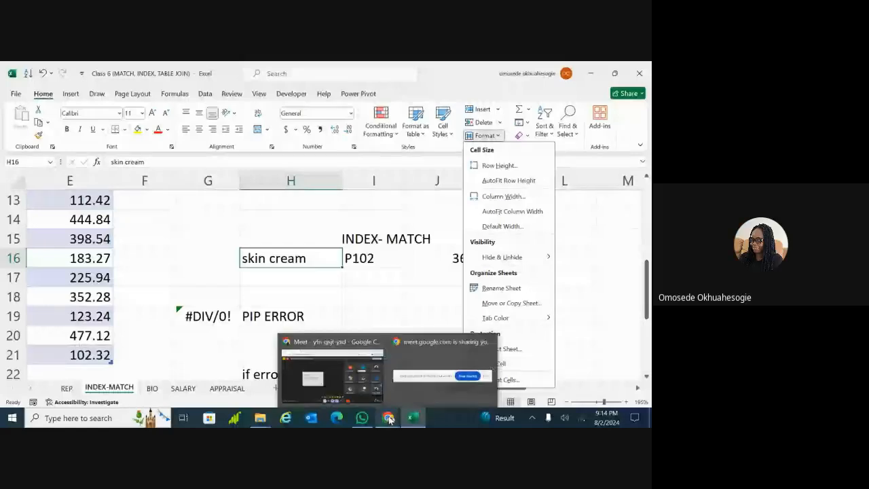
pyautogui.click(358, 370)
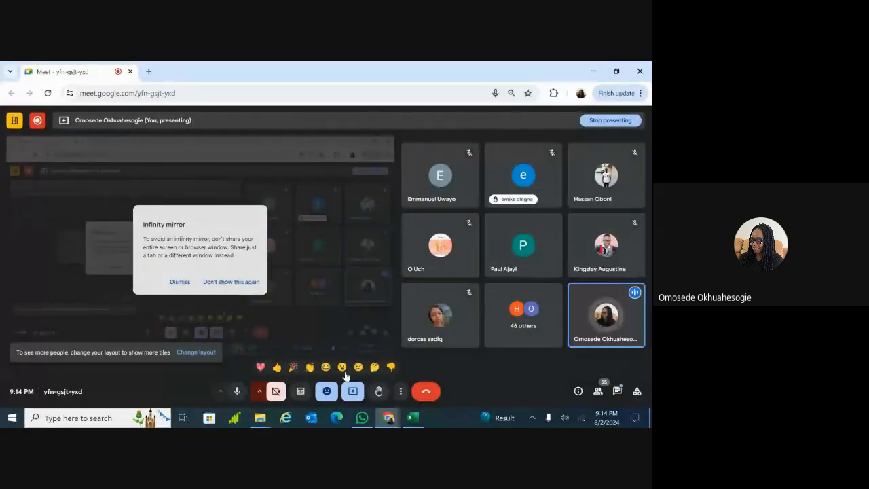
pyautogui.click(237, 391)
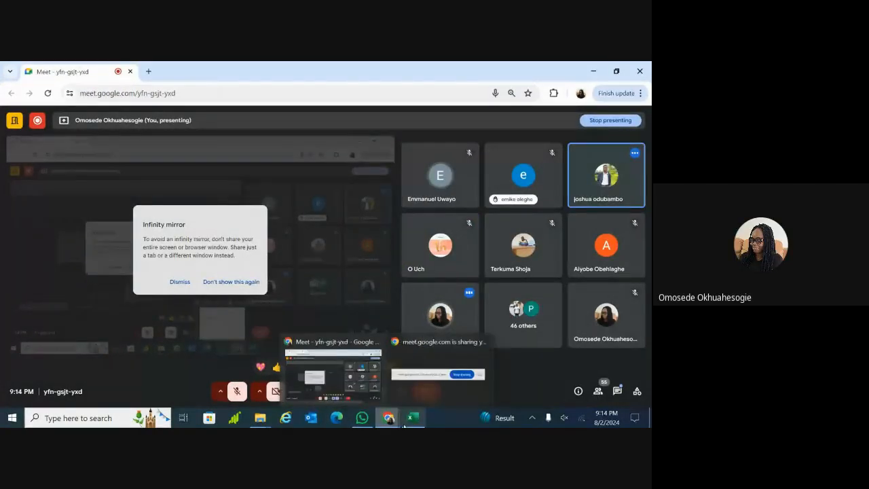
pyautogui.moveTo(411, 419)
pyautogui.click(426, 372)
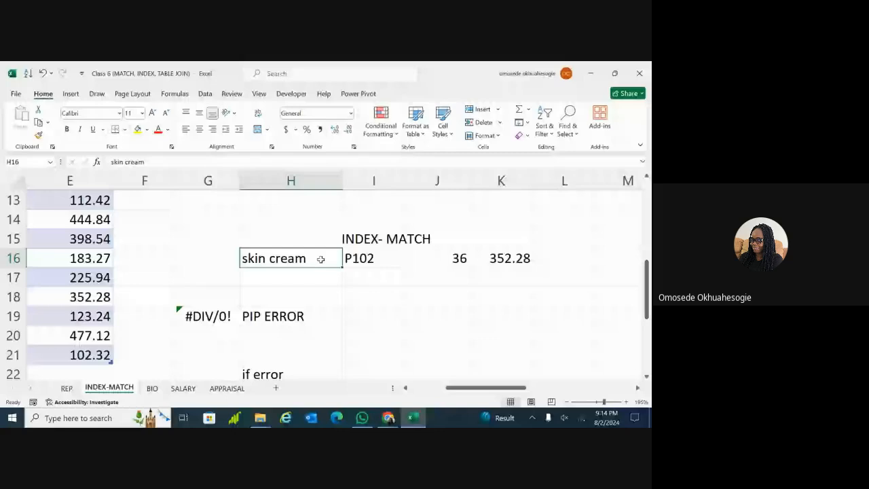
# Click through the empty cells G15–I18 around the INDEX-MATCH heading and skin cream row
pyautogui.click(212, 274)
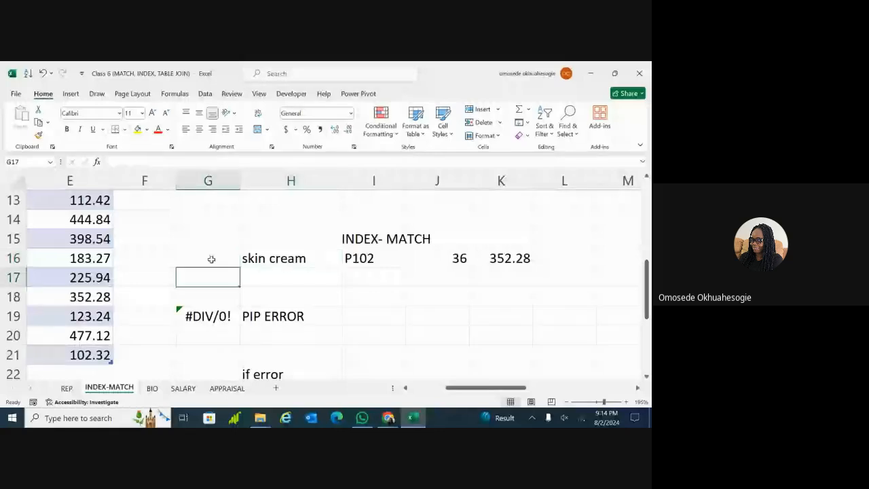
pyautogui.click(212, 237)
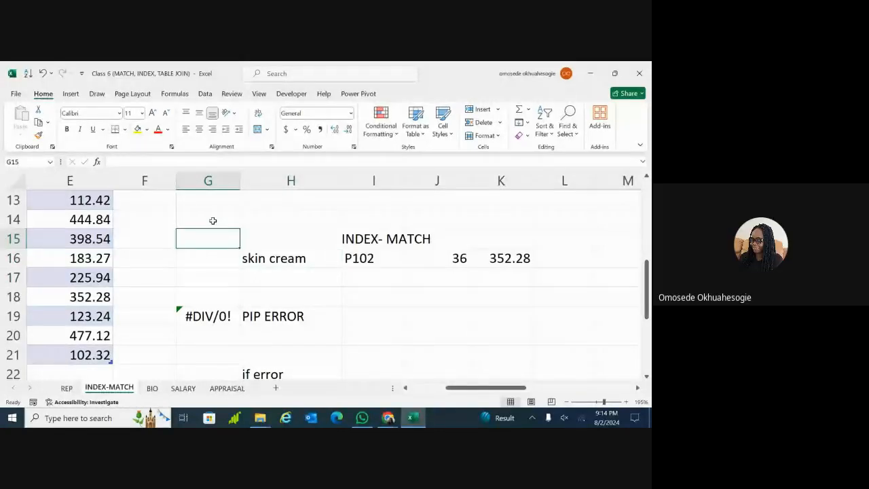
pyautogui.click(259, 217)
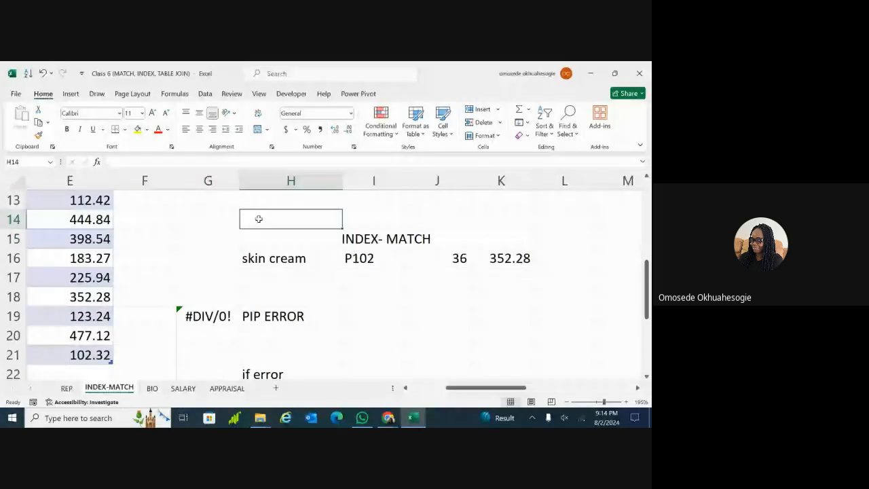
pyautogui.doubleClick(258, 218)
pyautogui.click(264, 244)
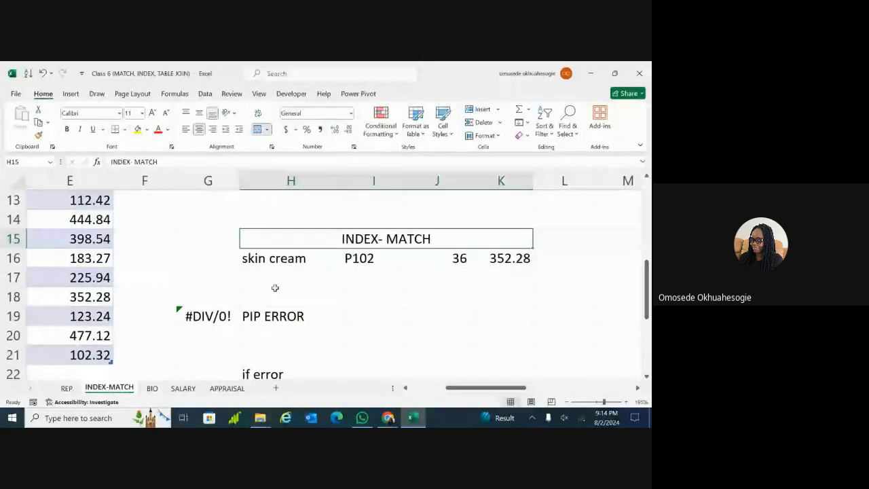
pyautogui.click(276, 290)
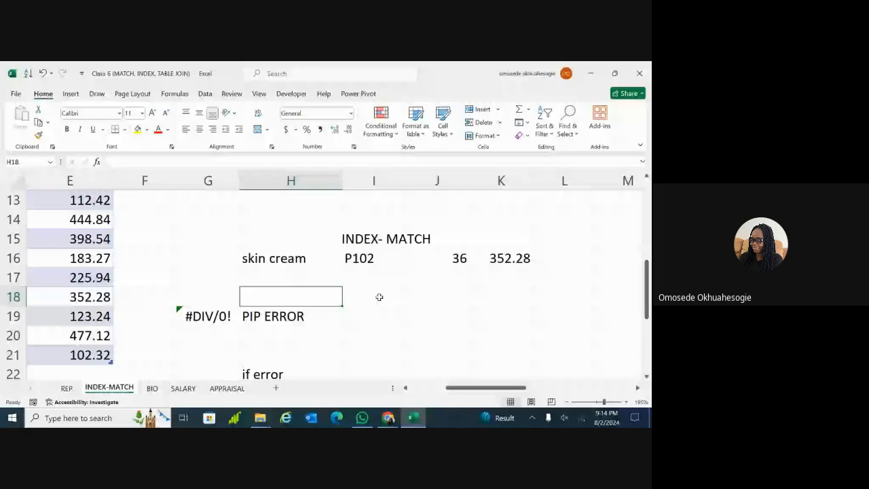
pyautogui.click(379, 296)
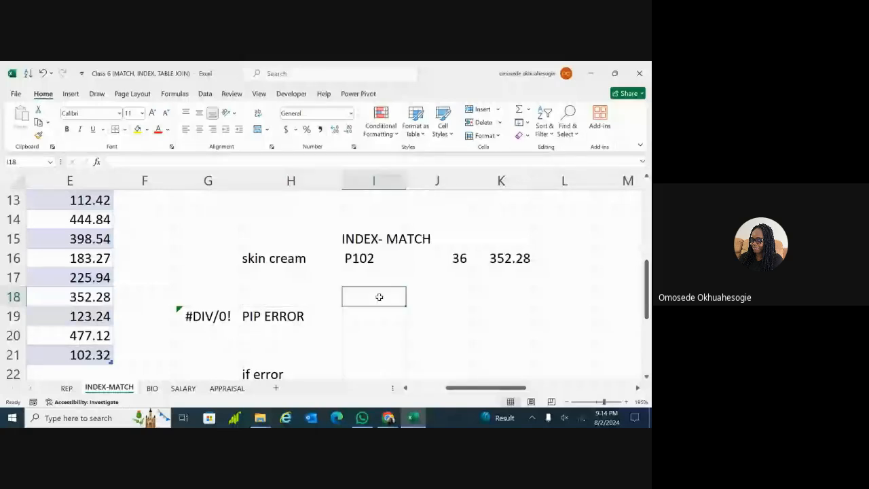
# Dismiss the Format options and select cell I17
pyautogui.click(487, 135)
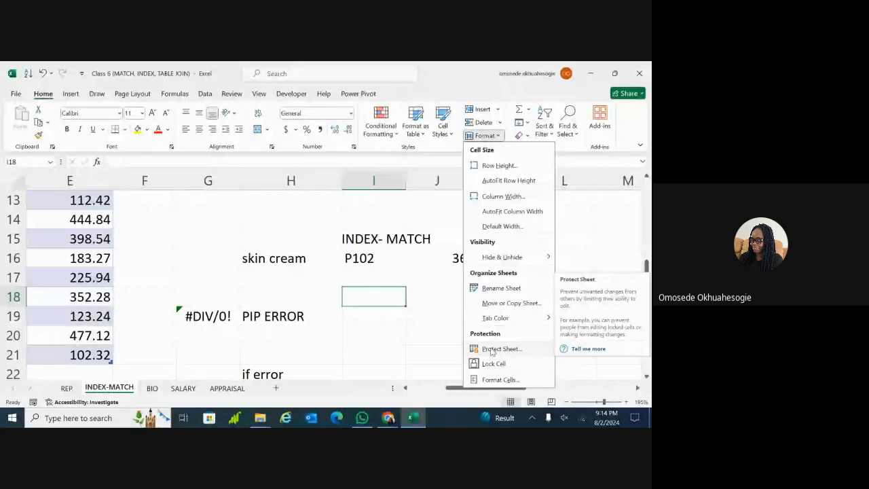
pyautogui.click(407, 319)
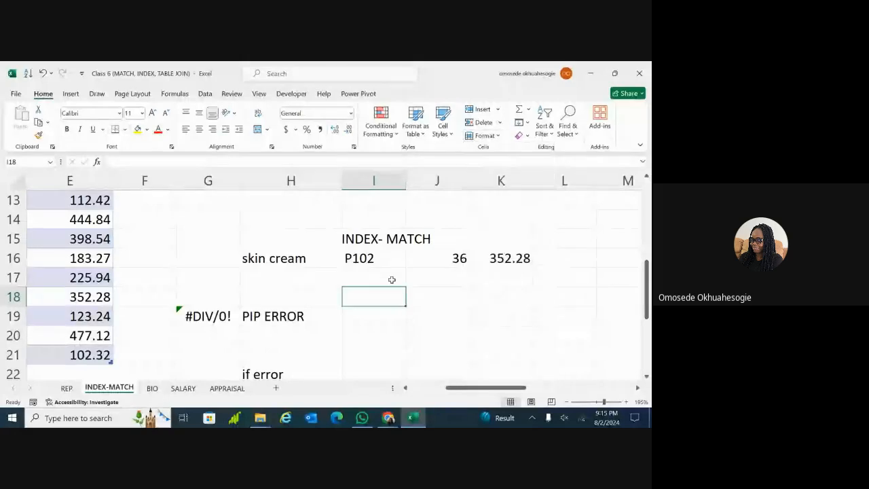
pyautogui.click(392, 278)
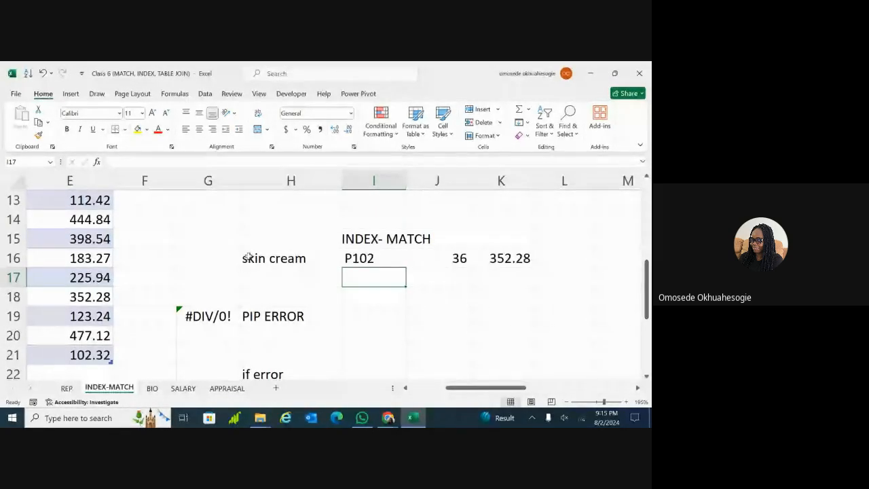
# Toggle Lock Cell on H16:H18 via the Format menu, checking the lock state
pyautogui.moveTo(248, 257); pyautogui.dragTo(300, 301)
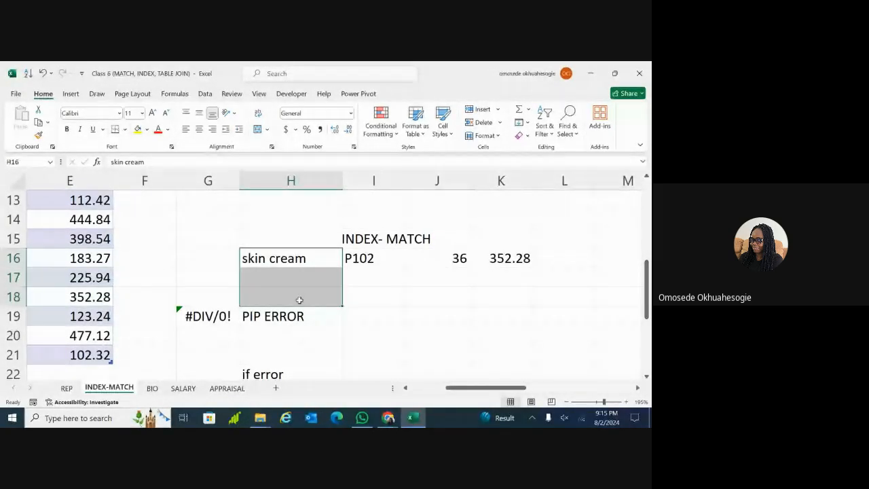
pyautogui.click(498, 136)
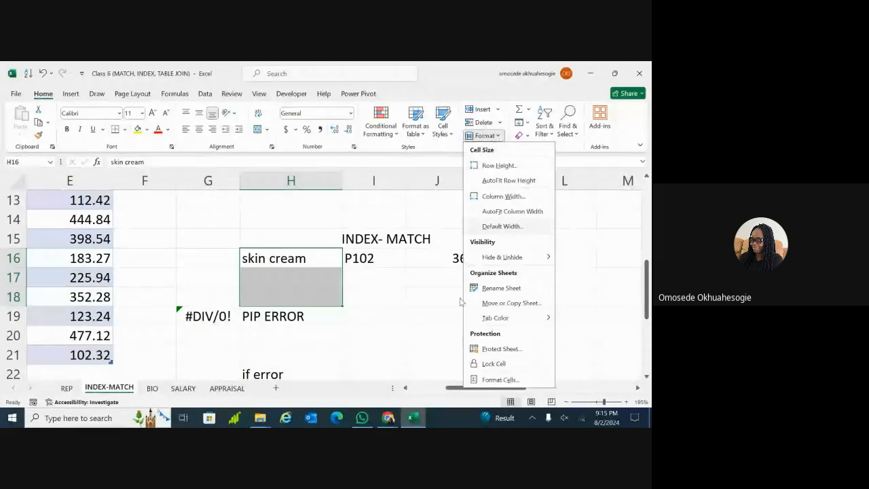
pyautogui.click(492, 364)
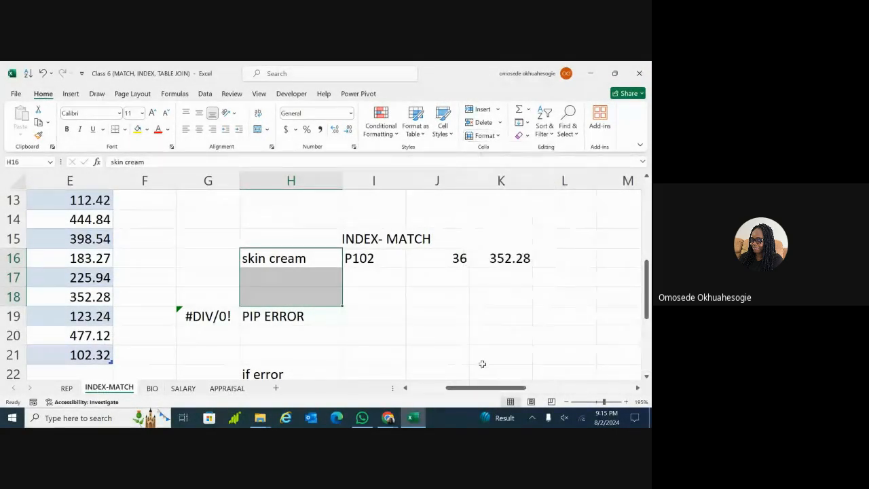
pyautogui.click(496, 136)
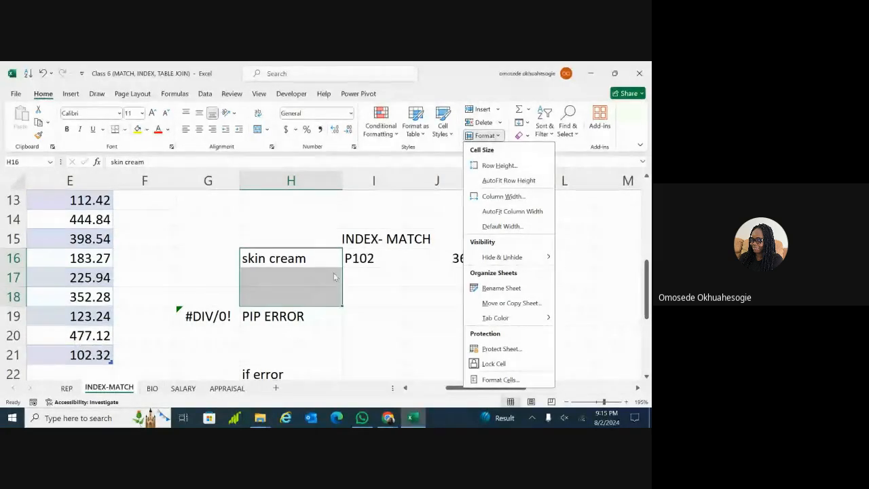
pyautogui.click(472, 363)
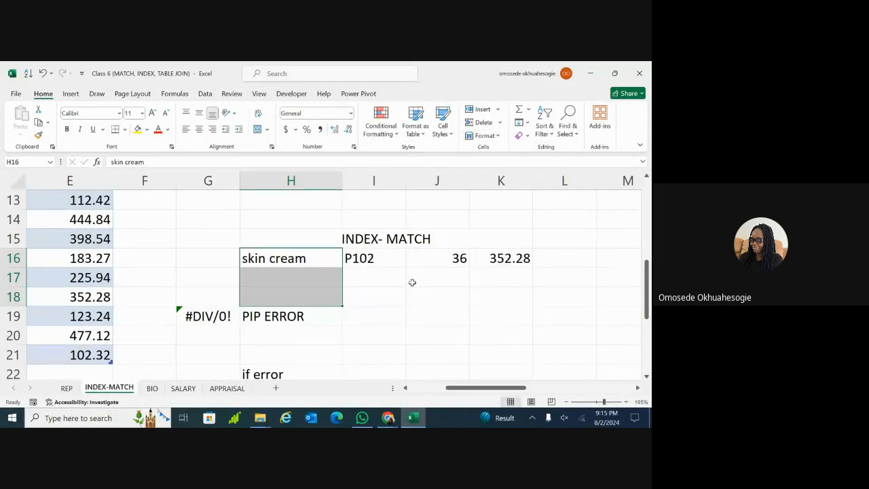
pyautogui.click(496, 137)
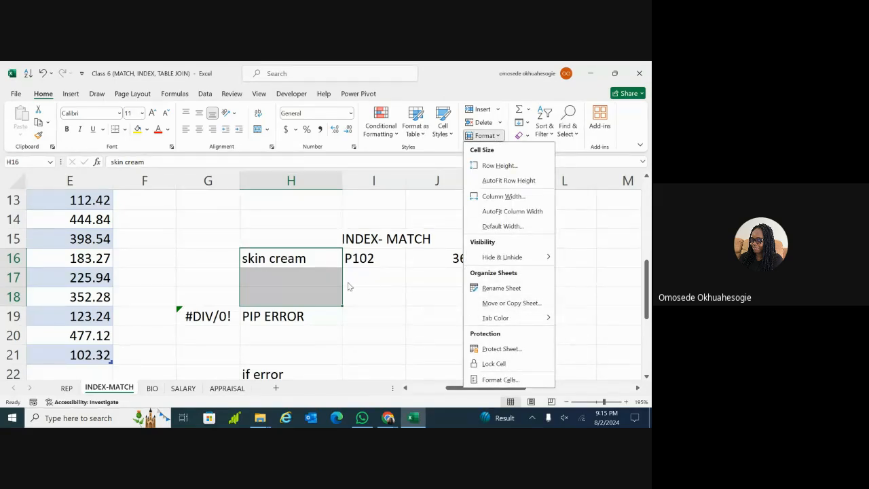
pyautogui.click(303, 277)
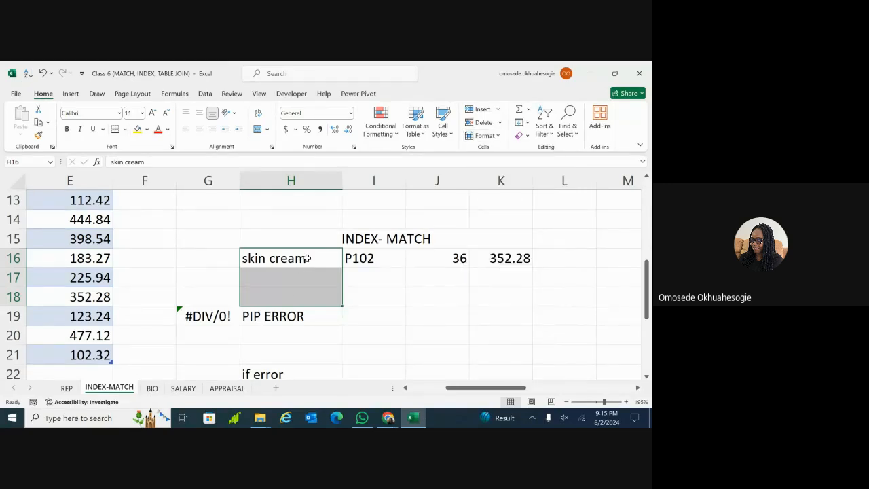
# Select cells H16, H17, H18 and I18 and check the Format options without changes
pyautogui.click(309, 258)
pyautogui.click(308, 278)
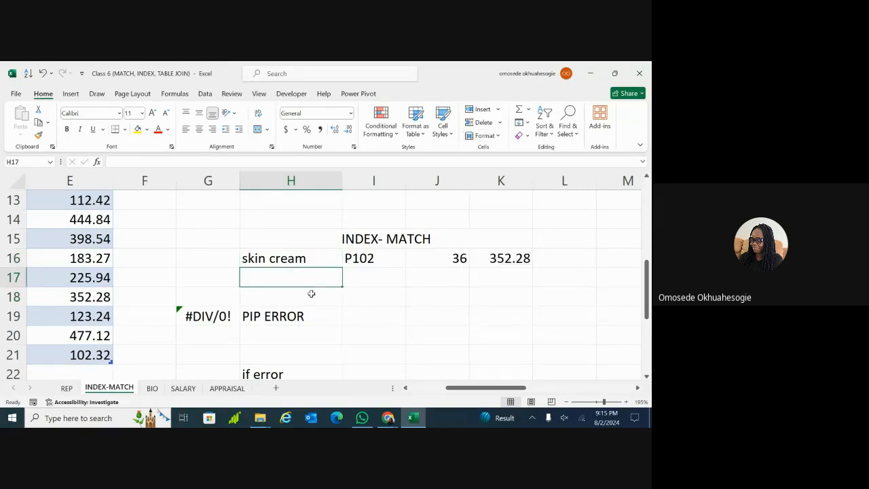
pyautogui.click(311, 293)
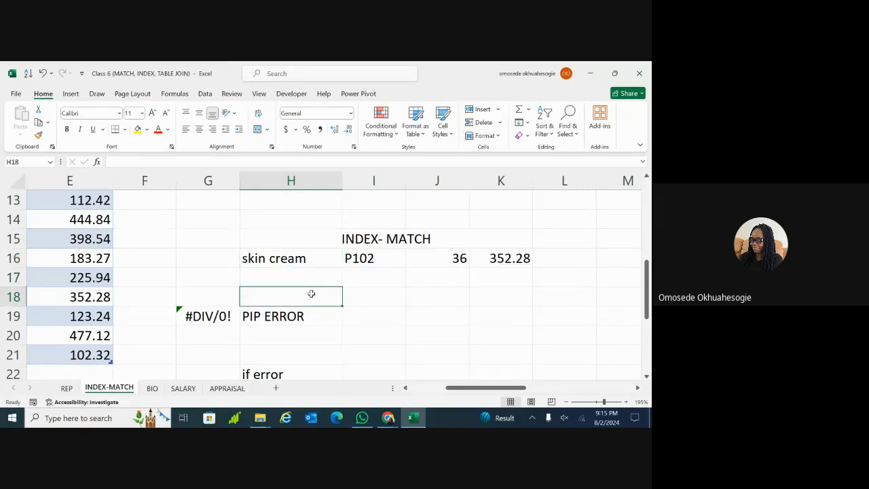
pyautogui.click(389, 287)
pyautogui.click(486, 136)
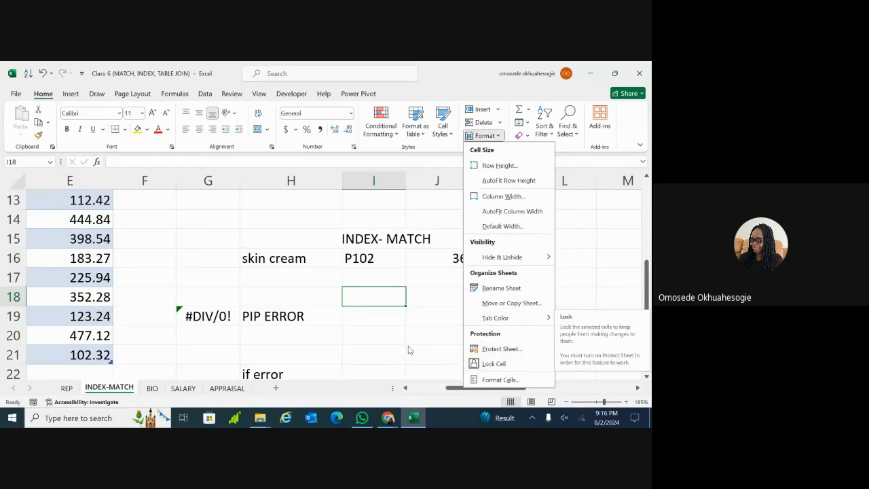
pyautogui.click(408, 305)
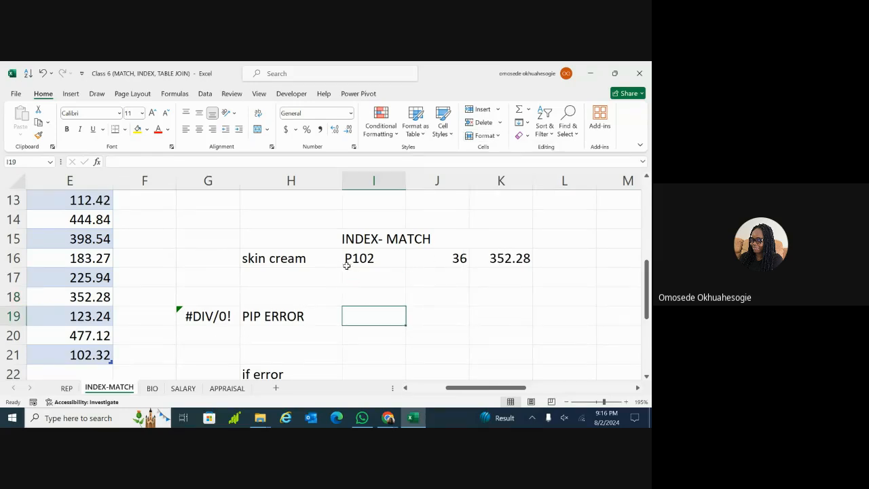
# Enter 1 in H17 and 2 in H18
pyautogui.moveTo(330, 258); pyautogui.dragTo(326, 302)
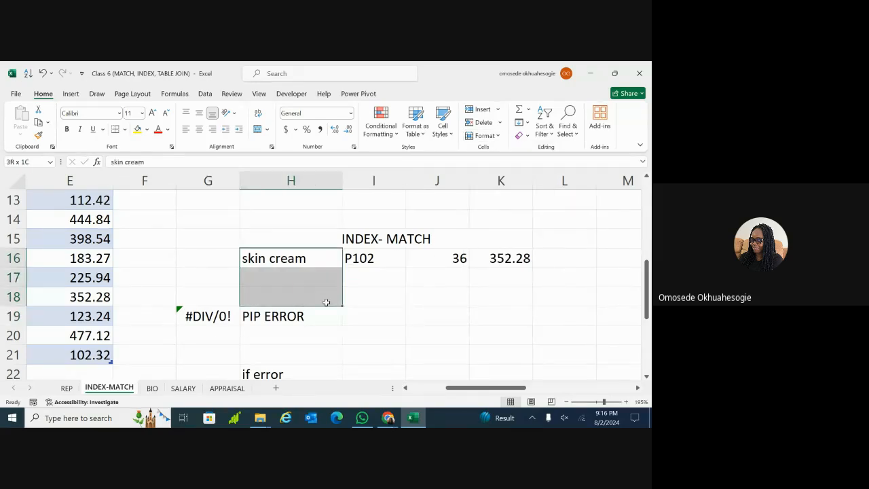
pyautogui.click(368, 294)
pyautogui.doubleClick(316, 281)
pyautogui.write('1')
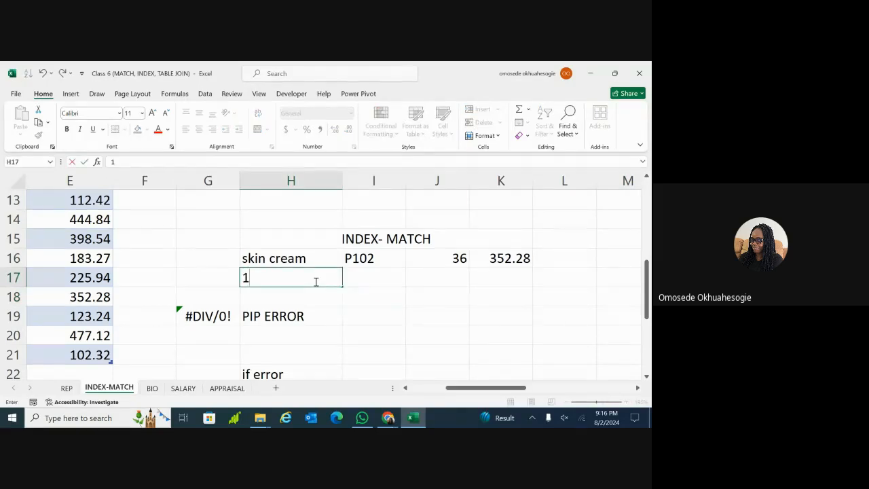
pyautogui.click(313, 293)
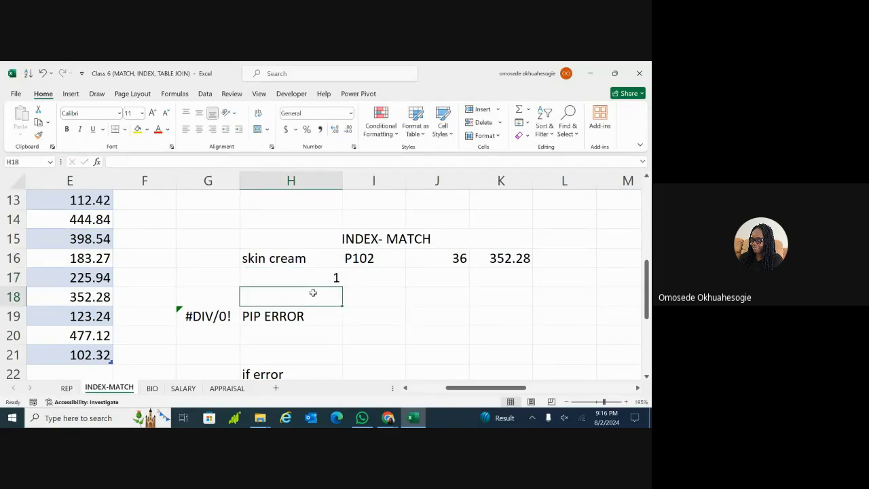
pyautogui.write('2')
pyautogui.press('Return')
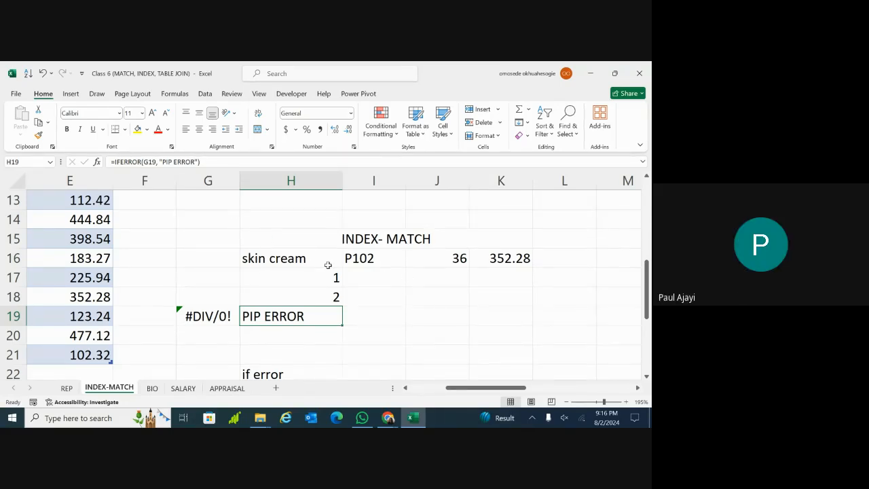
# Protect the INDEX-MATCH sheet with a password, re-confirming it after a mismatch warning
pyautogui.click(498, 136)
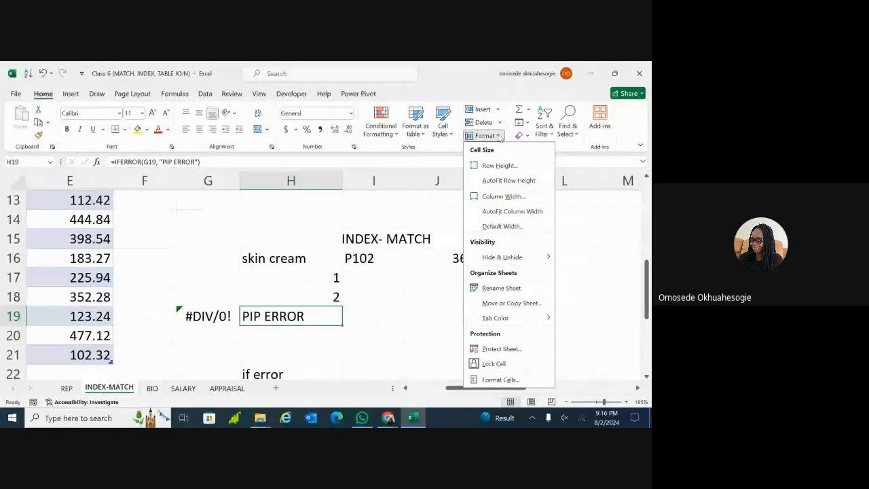
pyautogui.click(501, 348)
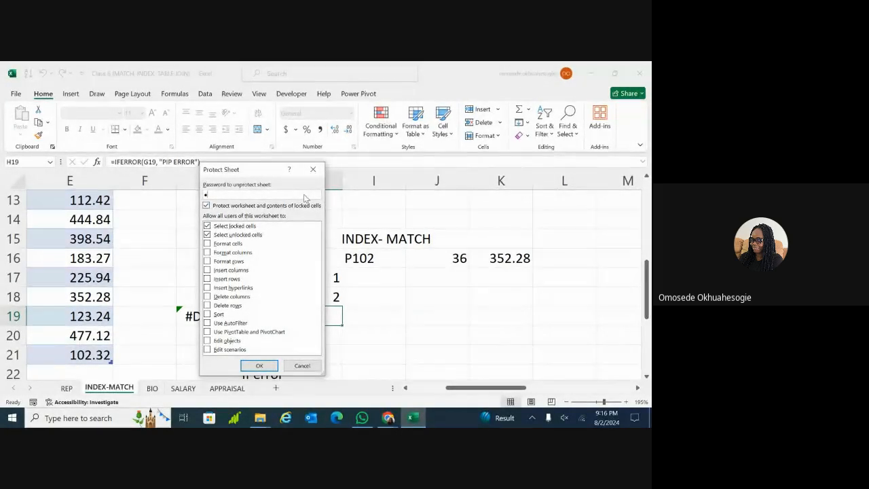
pyautogui.write('1234')
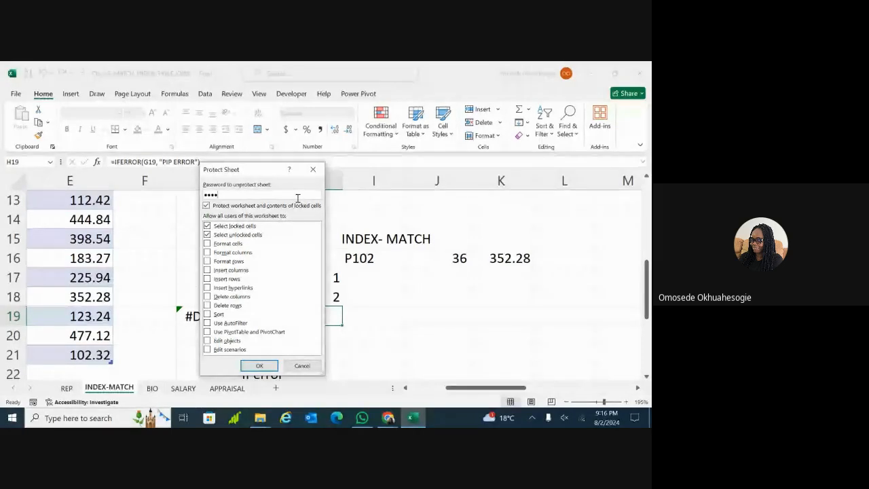
pyautogui.click(259, 365)
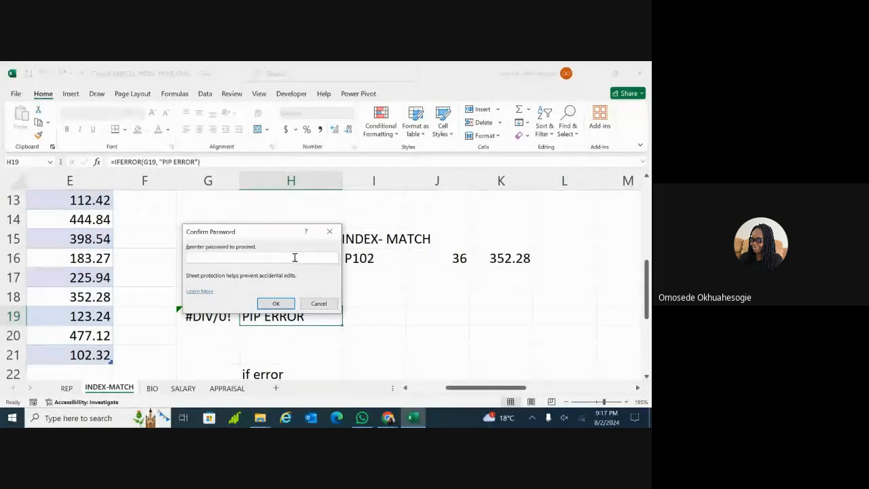
pyautogui.write('••••')
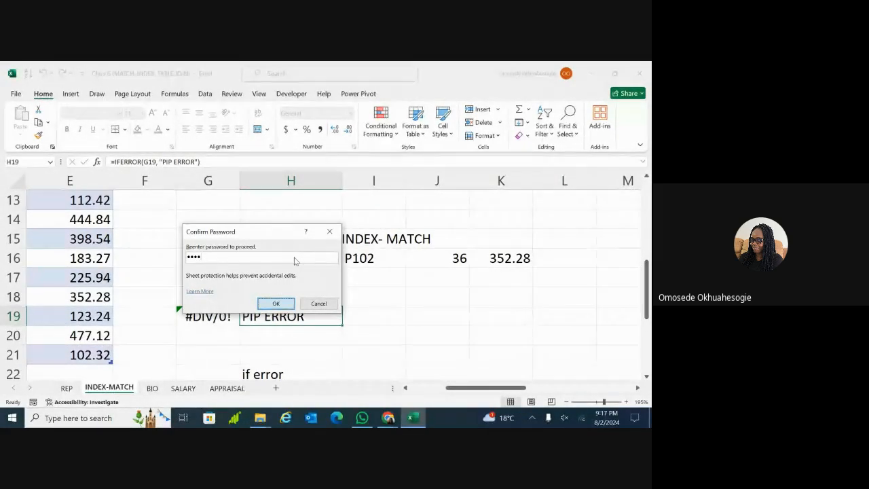
pyautogui.press('Return')
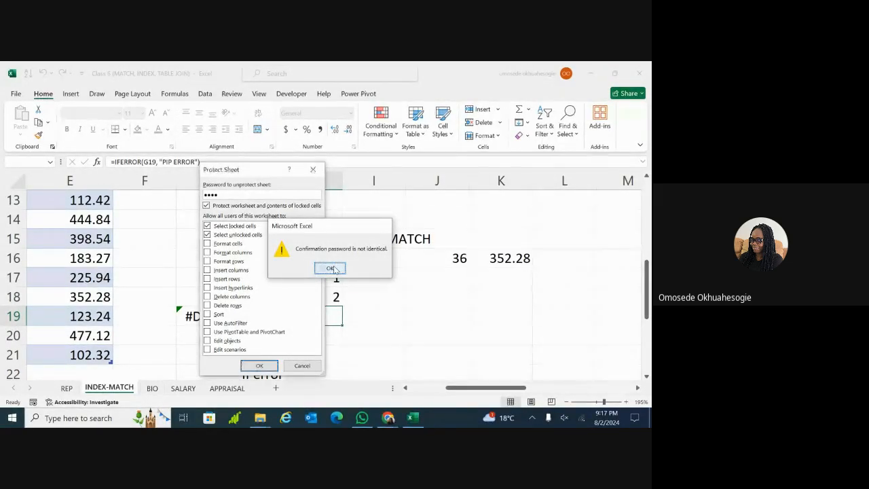
pyautogui.click(331, 268)
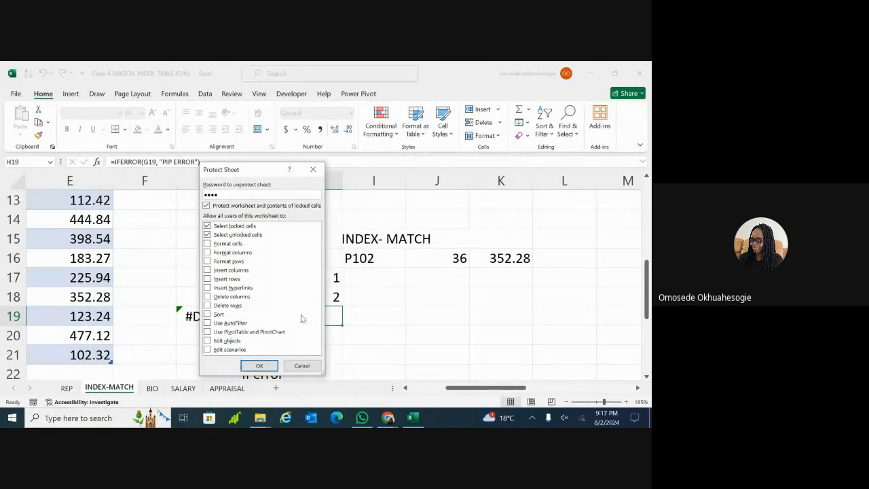
pyautogui.click(259, 366)
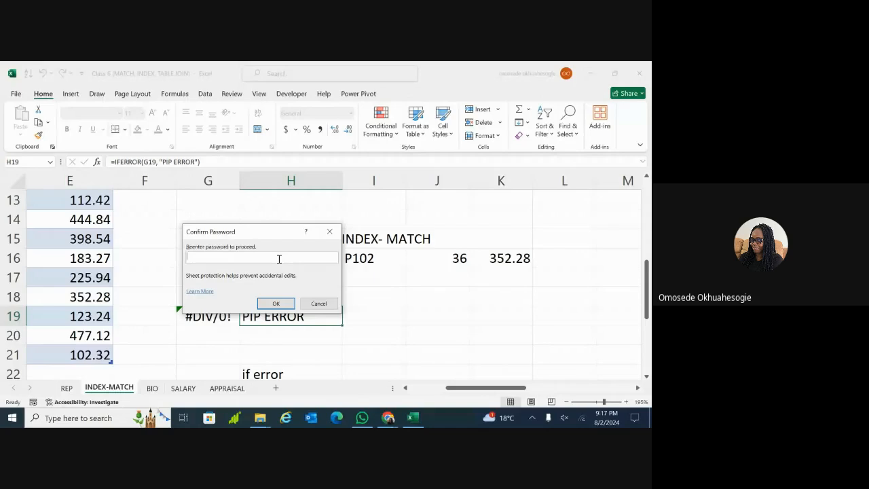
pyautogui.write('12')
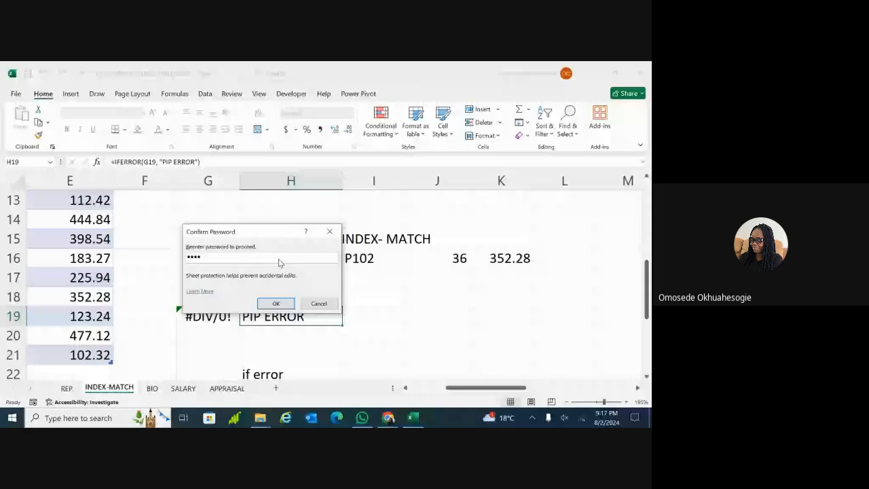
pyautogui.press('Return')
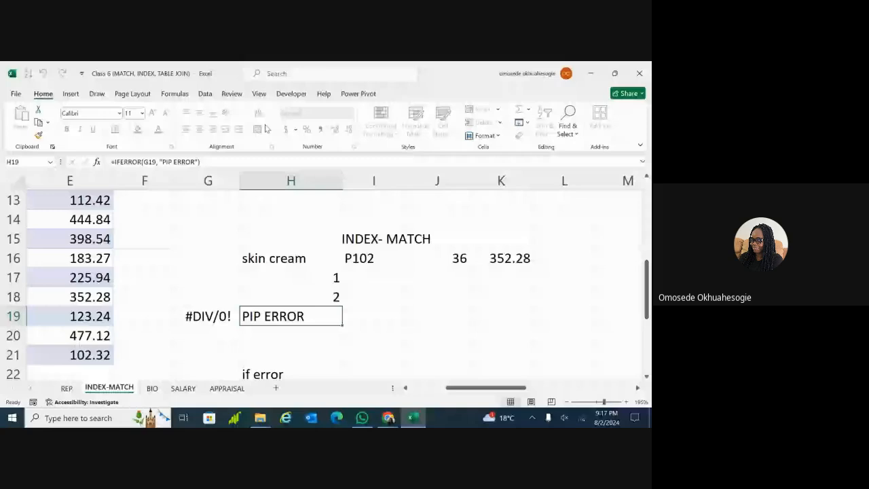
pyautogui.click(143, 271)
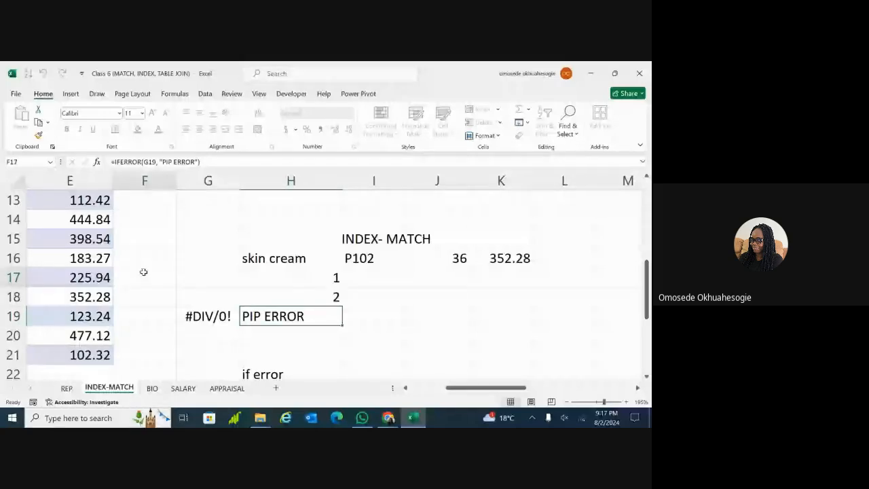
pyautogui.click(416, 253)
pyautogui.click(546, 288)
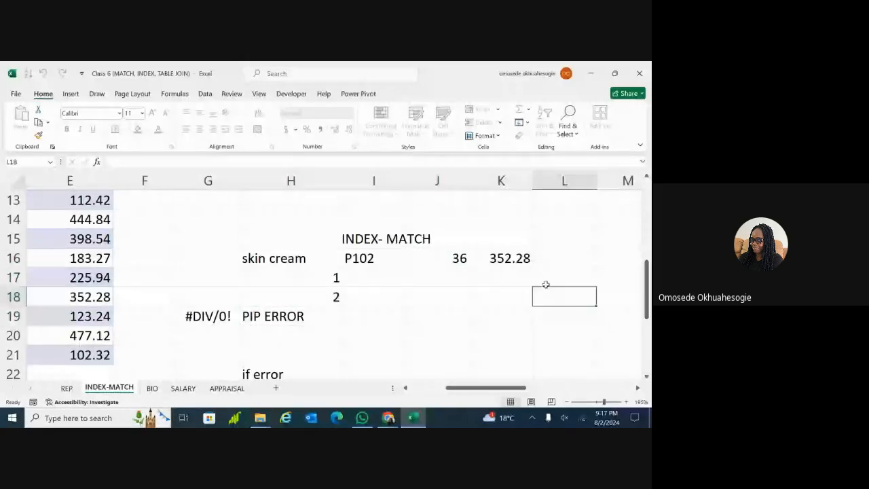
pyautogui.click(428, 293)
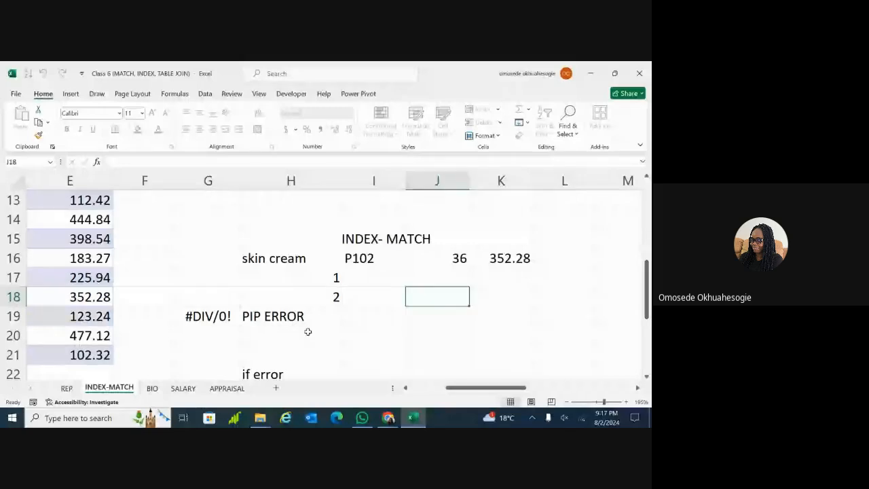
pyautogui.click(309, 277)
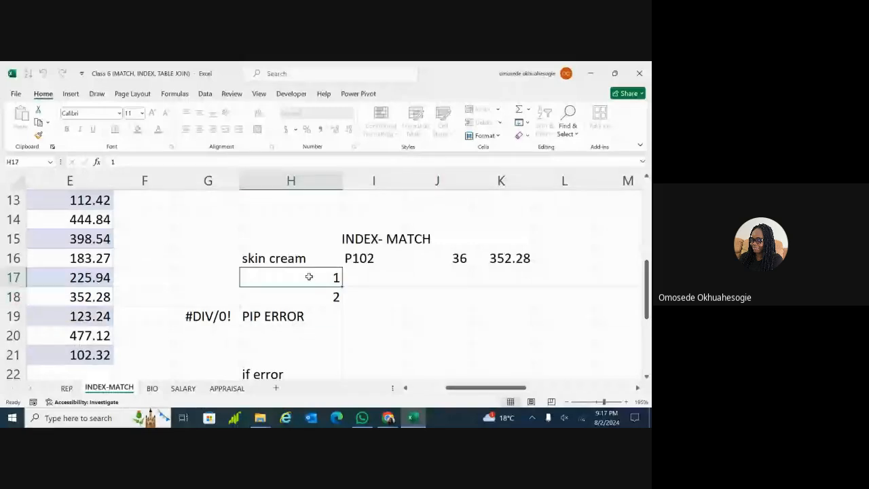
pyautogui.doubleClick(309, 276)
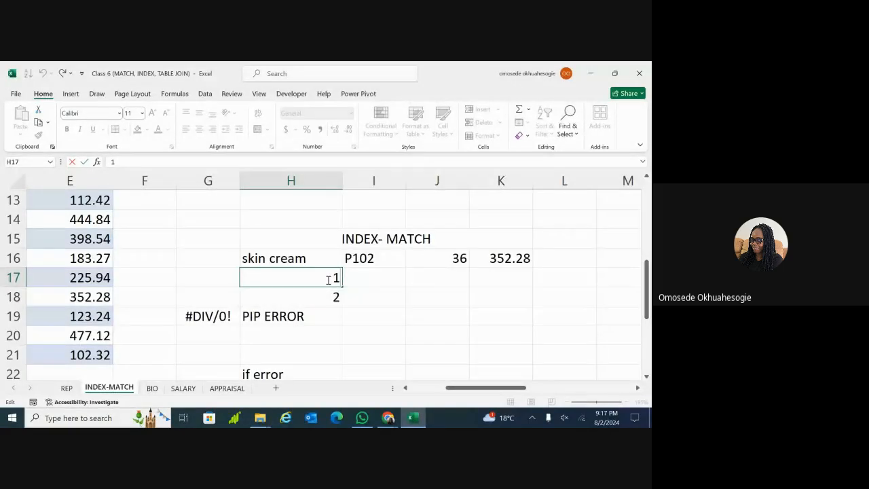
pyautogui.write('xtt')
pyautogui.press('Return')
pyautogui.click(430, 305)
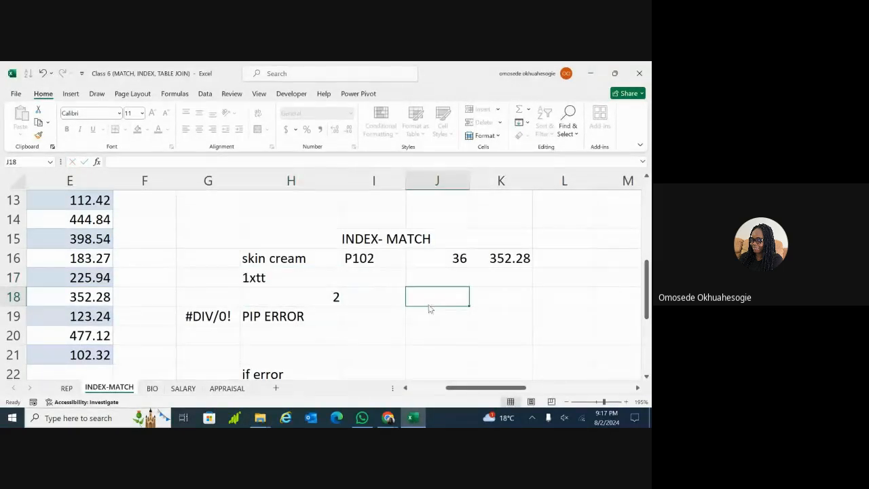
pyautogui.doubleClick(436, 300)
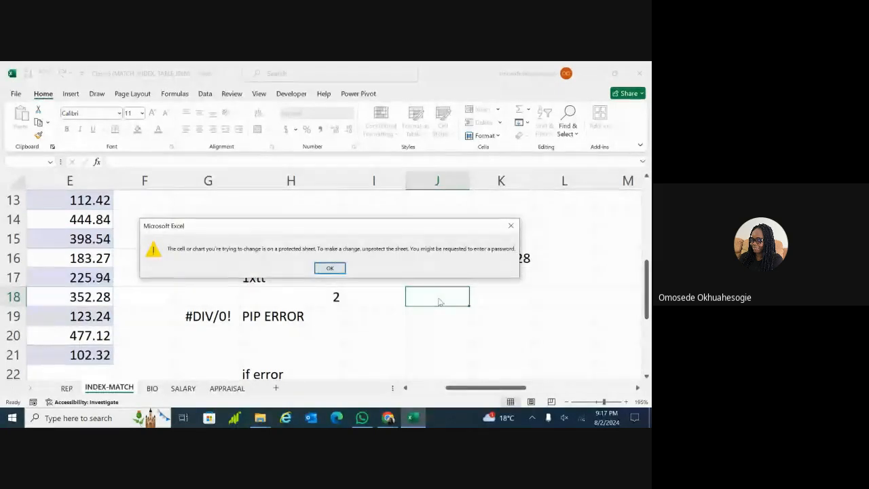
pyautogui.click(330, 268)
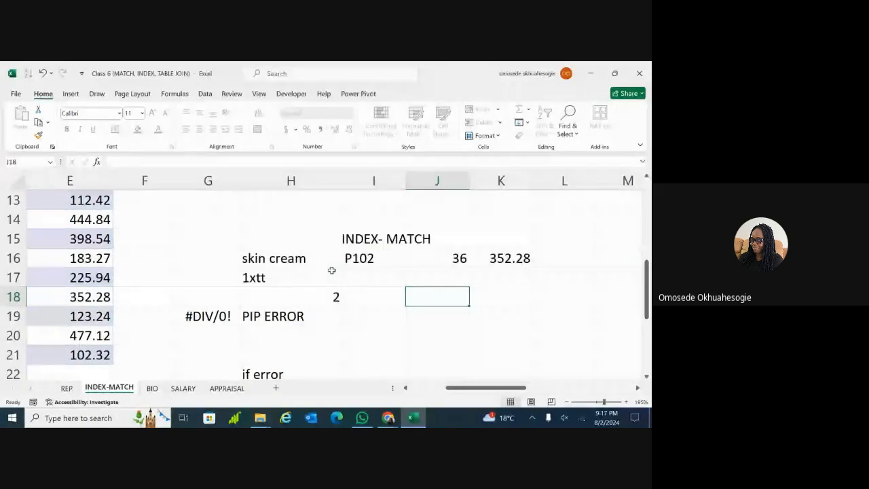
pyautogui.doubleClick(544, 313)
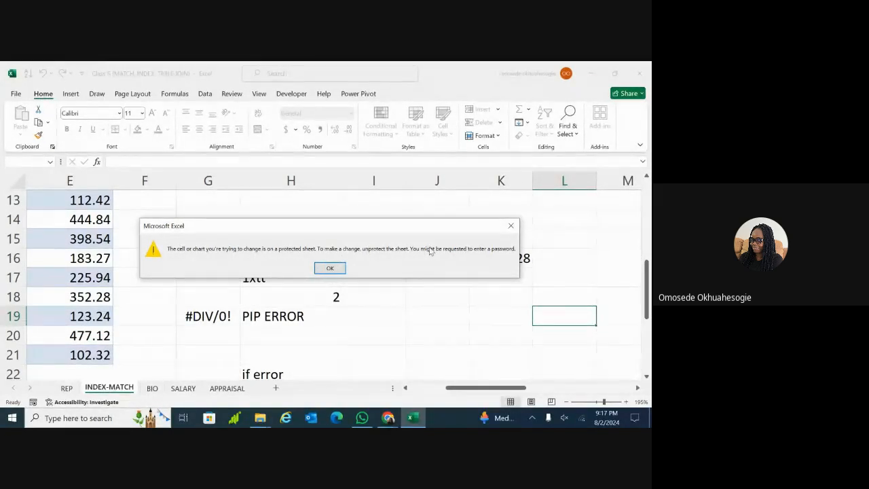
pyautogui.click(511, 227)
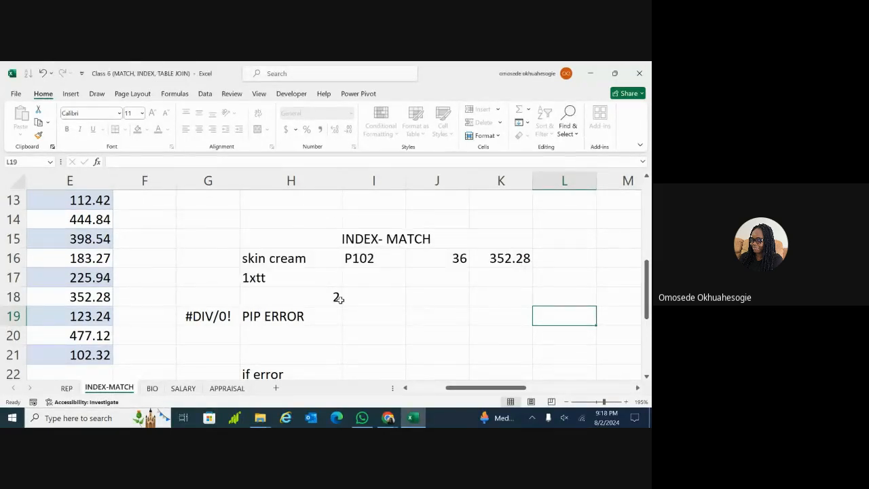
# Try Unprotect Sheet with a wrong password and dismiss the error
pyautogui.click(499, 136)
pyautogui.click(487, 350)
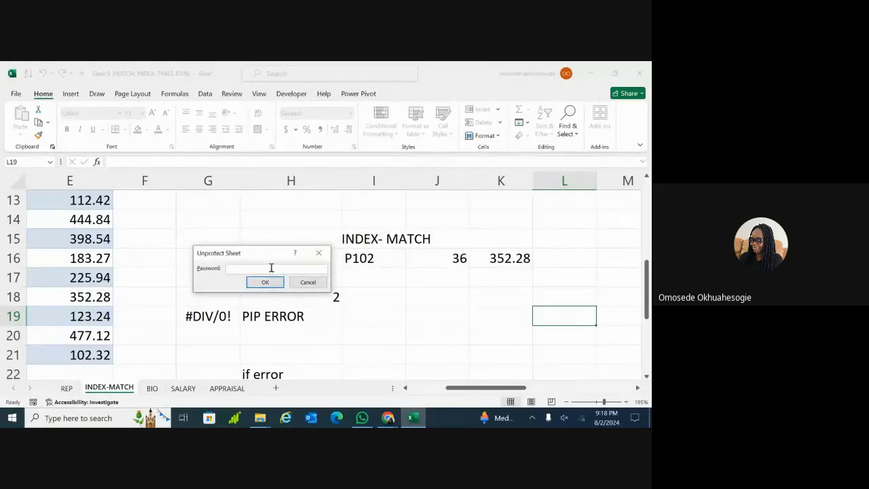
pyautogui.write('1')
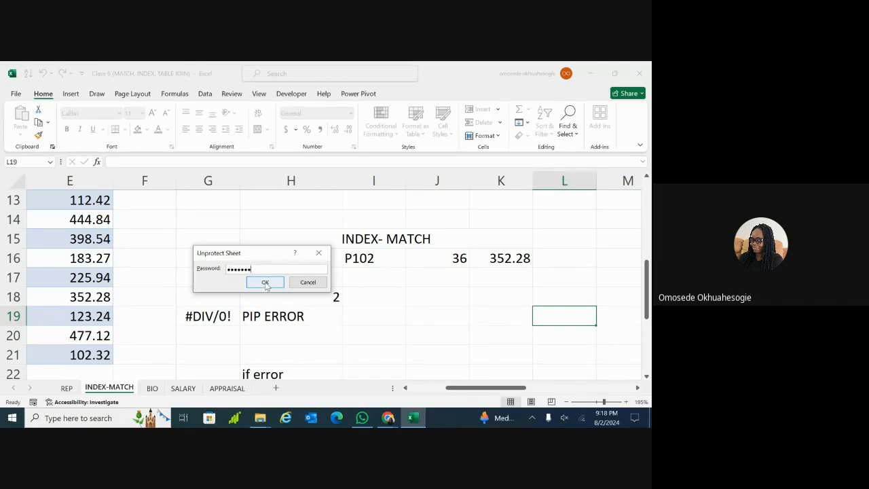
pyautogui.click(266, 283)
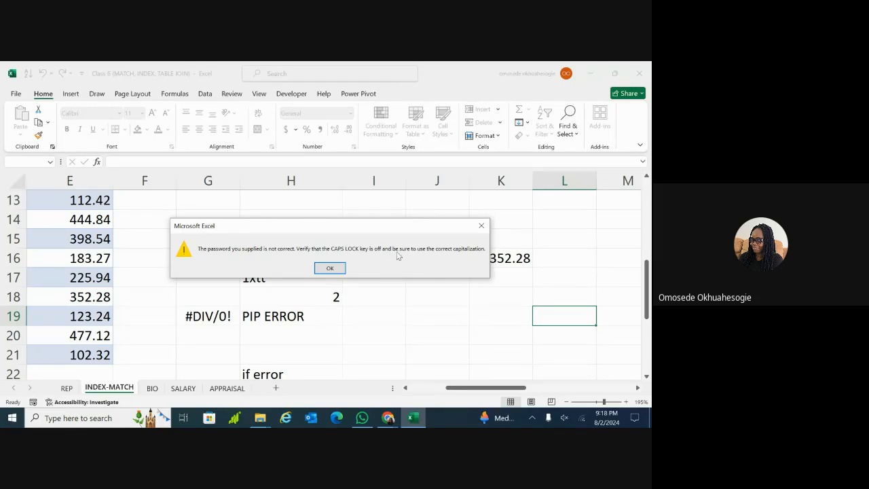
pyautogui.click(482, 226)
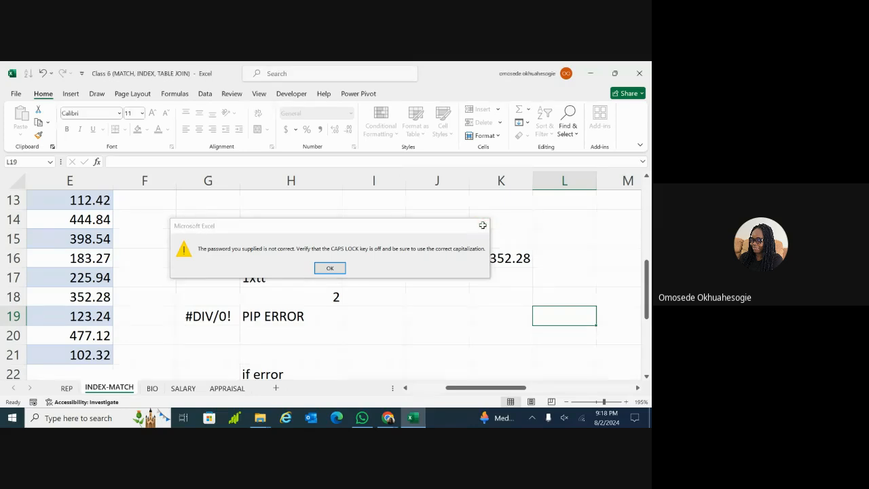
# Unprotect the sheet with the correct password, then select cells K17:K18, K21, M18 and I21
pyautogui.click(494, 138)
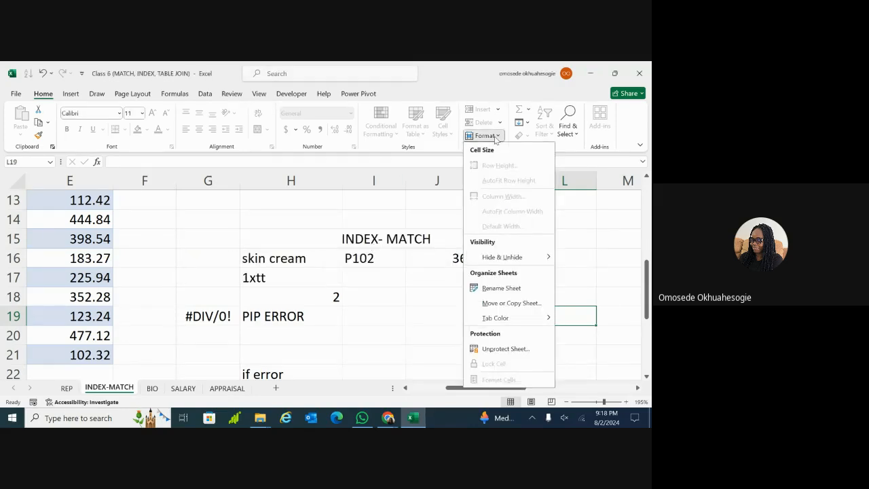
pyautogui.click(499, 348)
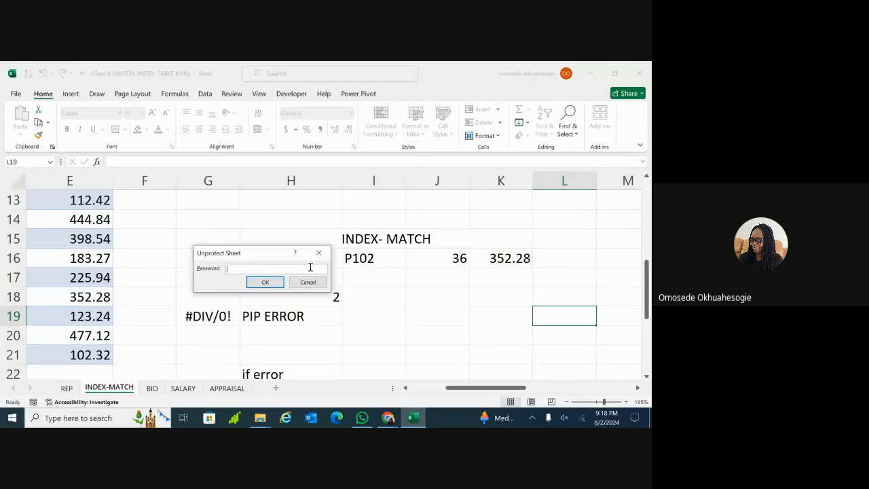
pyautogui.write('12')
pyautogui.click(264, 282)
pyautogui.moveTo(482, 271); pyautogui.dragTo(394, 337)
pyautogui.click(499, 299)
pyautogui.click(617, 238)
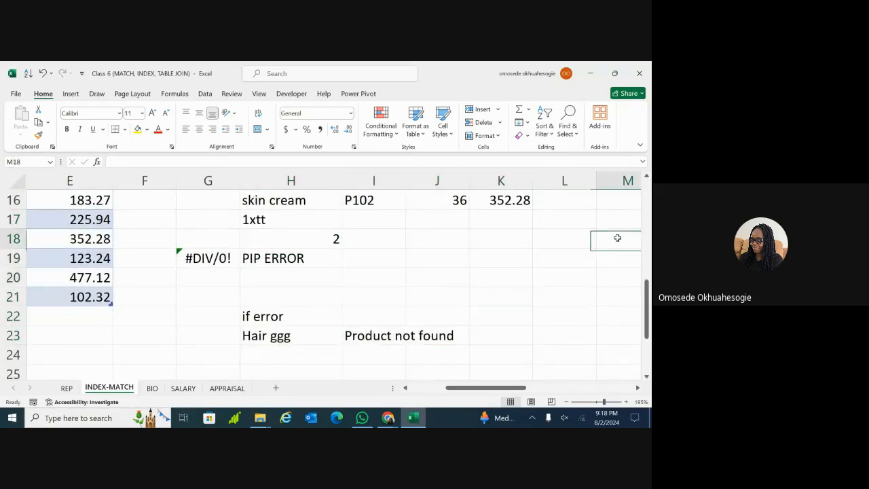
pyautogui.click(356, 290)
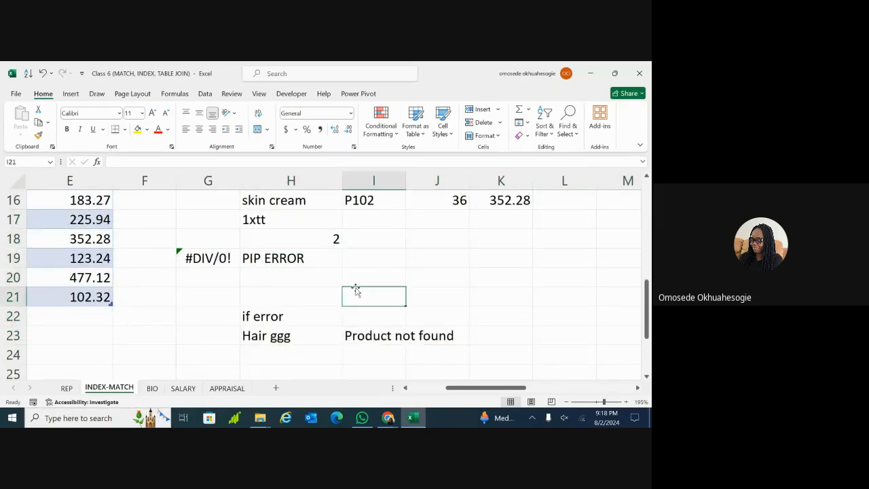
# Look through the BIO, SALARY and APPRAISAL tables, then return to BIO and select H14
pyautogui.click(154, 389)
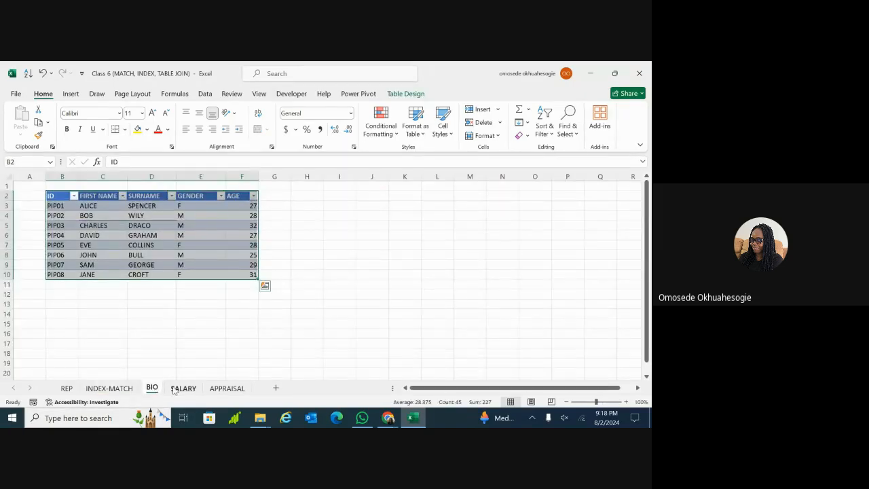
pyautogui.click(178, 390)
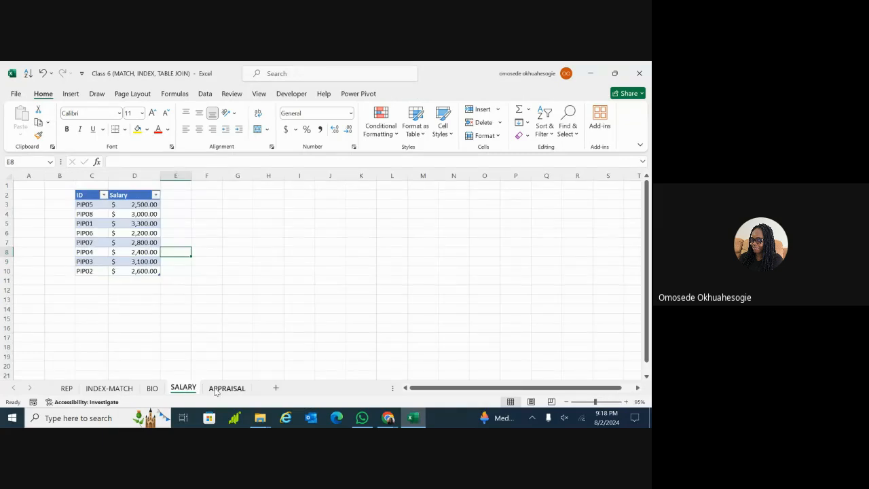
pyautogui.click(216, 392)
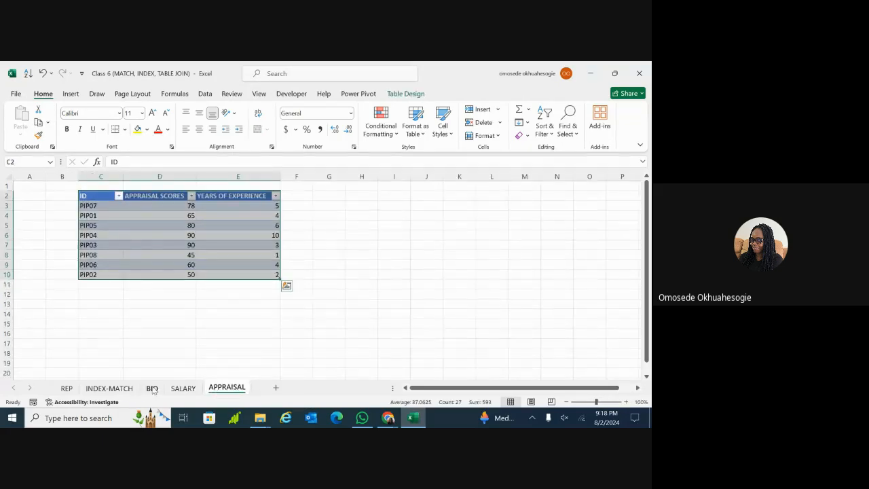
pyautogui.click(154, 389)
pyautogui.click(315, 316)
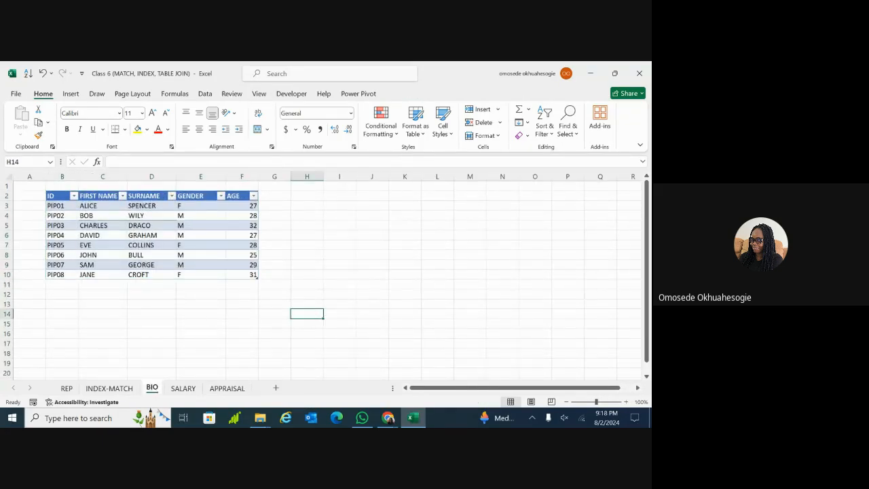
# Collapse the ribbon to tabs only and select the surnames in D4 and D6
pyautogui.scroll(2, 380, 279)
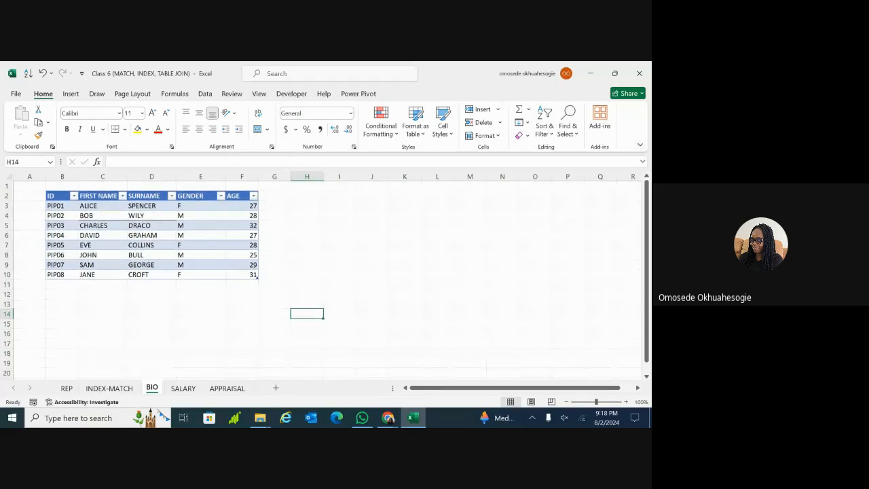
pyautogui.click(641, 146)
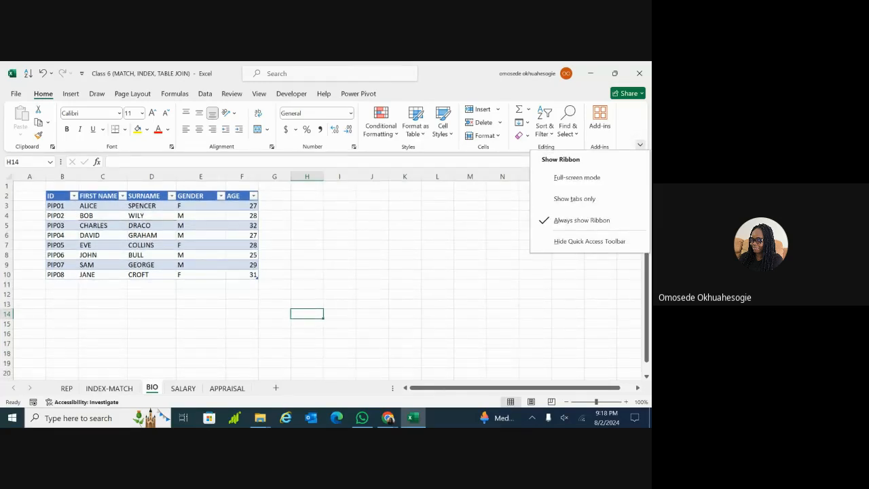
pyautogui.click(594, 198)
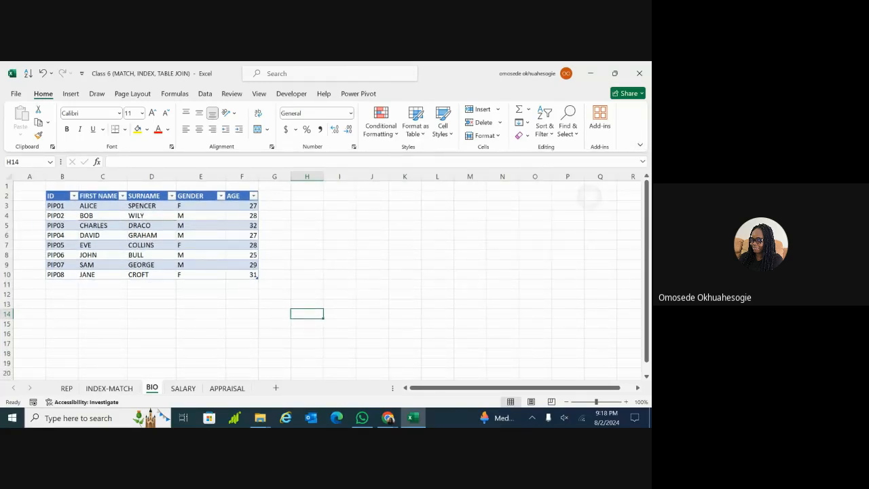
pyautogui.scroll(2, 535, 245)
pyautogui.scroll(3, 320, 251)
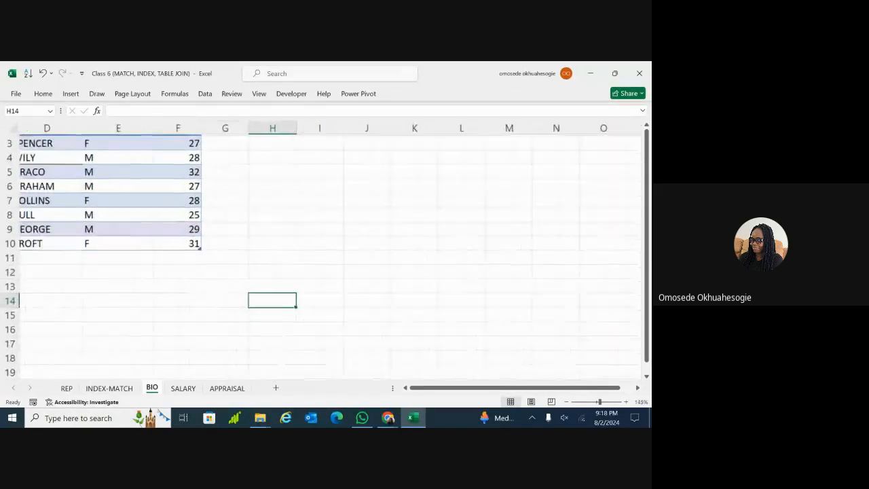
pyautogui.hscroll(-4, 321, 251)
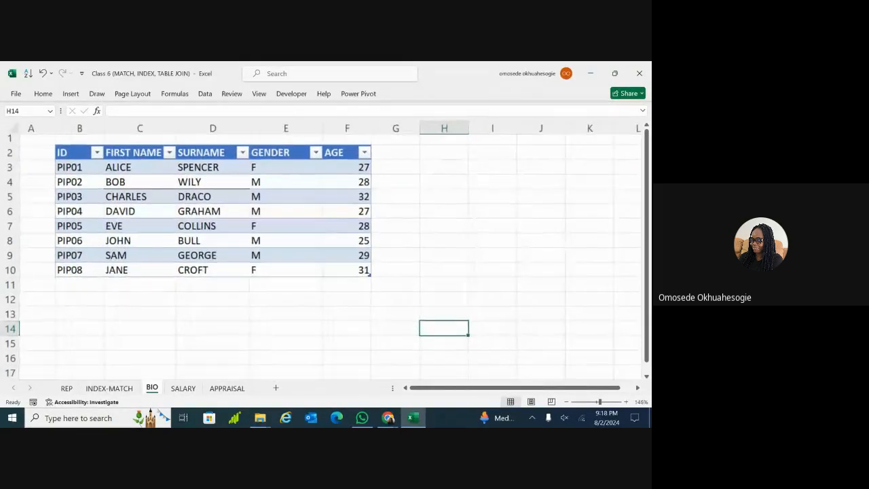
pyautogui.scroll(3, 320, 252)
pyautogui.hscroll(-2, 321, 252)
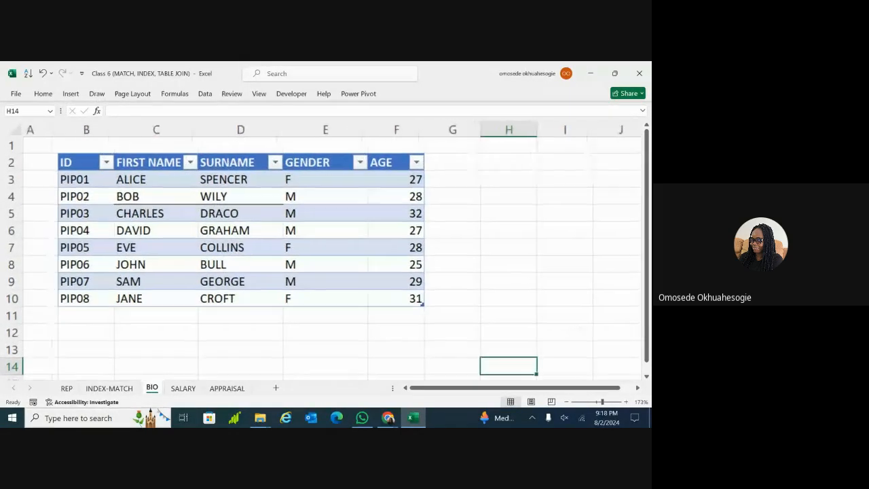
pyautogui.hscroll(1, 321, 251)
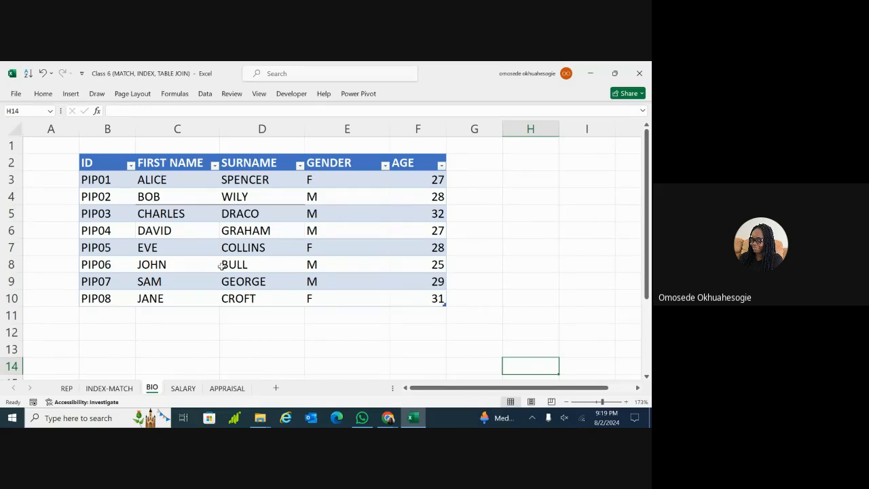
pyautogui.click(270, 197)
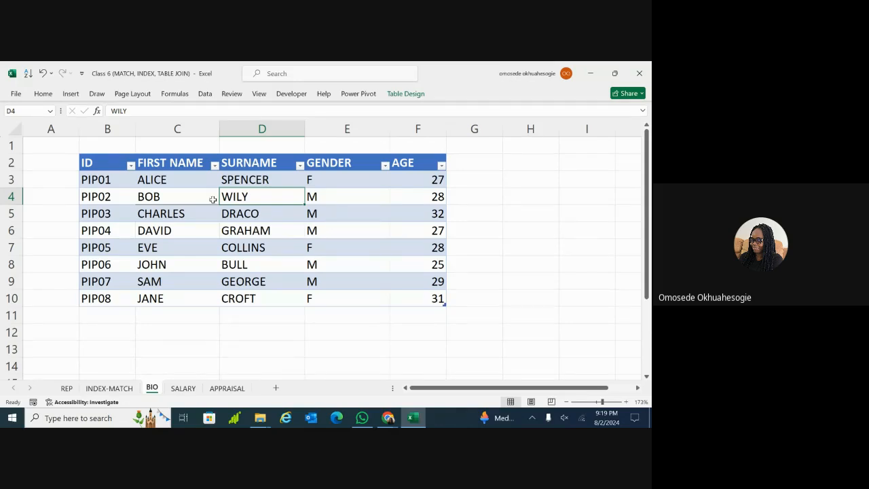
pyautogui.click(265, 228)
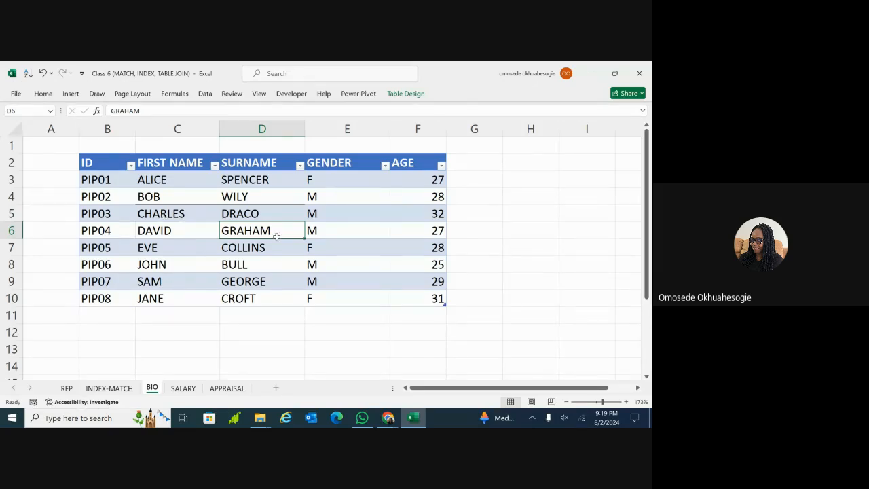
# Check PIP04's gender and first name on BIO, then scroll through the SALARY and APPRAISAL tables
pyautogui.click(318, 225)
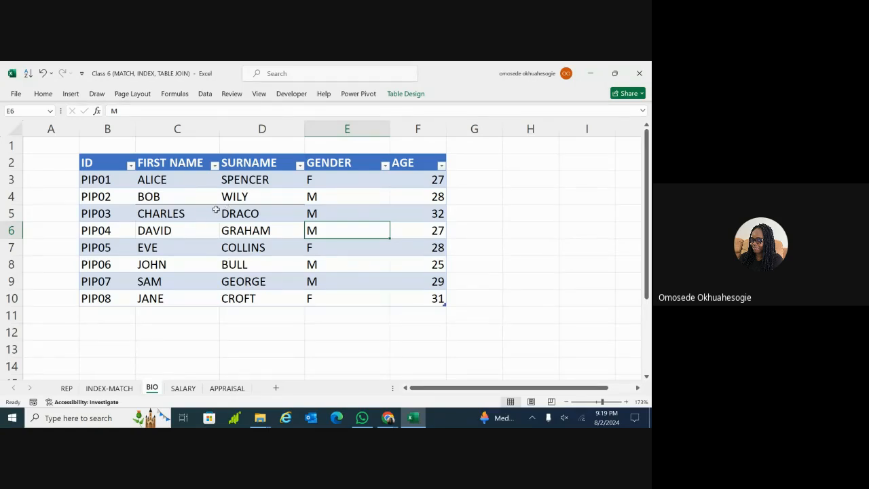
pyautogui.click(196, 224)
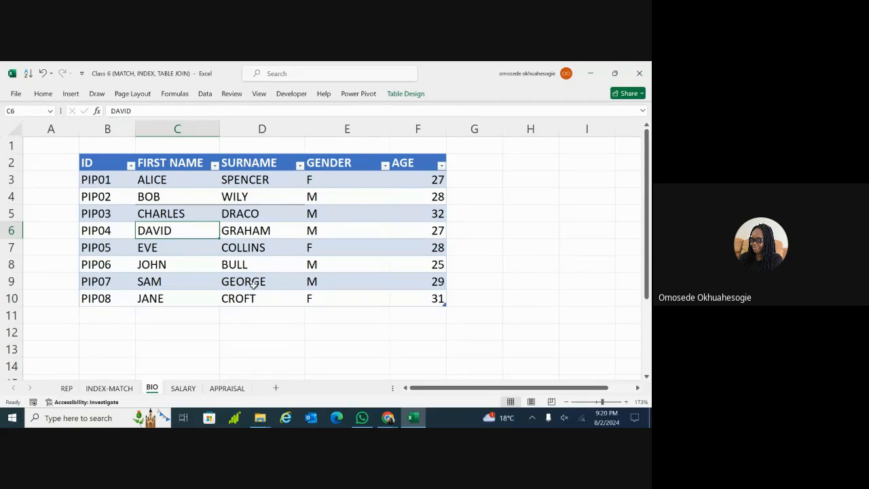
pyautogui.click(184, 390)
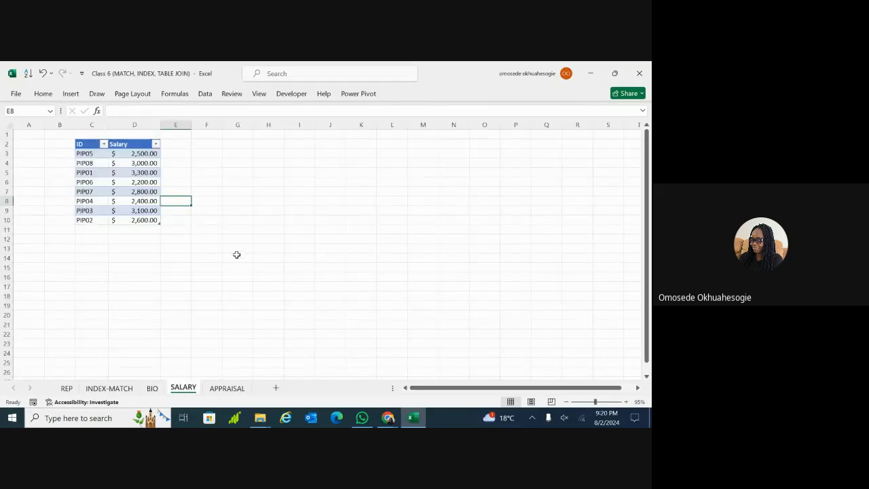
pyautogui.scroll(3, 326, 251)
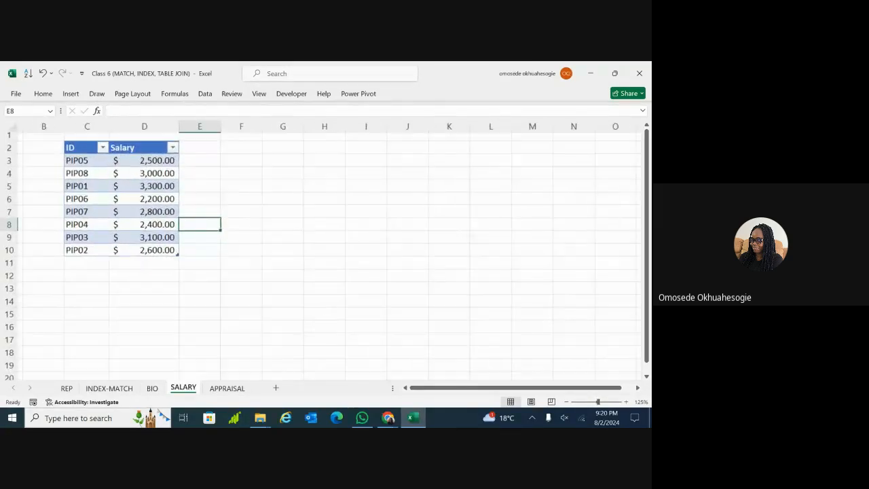
pyautogui.scroll(2, 227, 257)
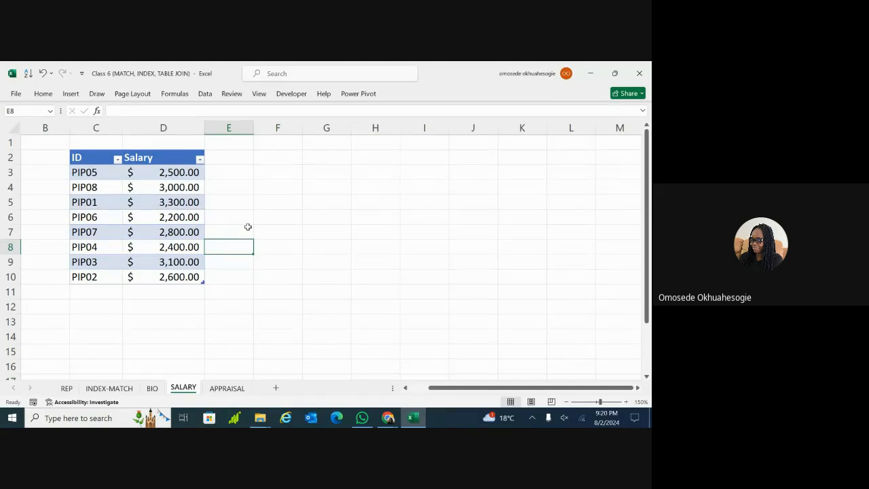
pyautogui.scroll(4, 227, 251)
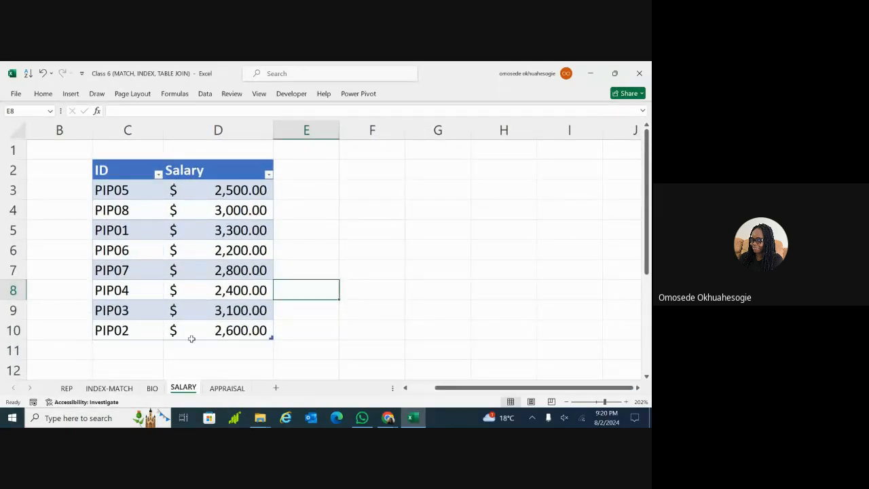
pyautogui.click(224, 388)
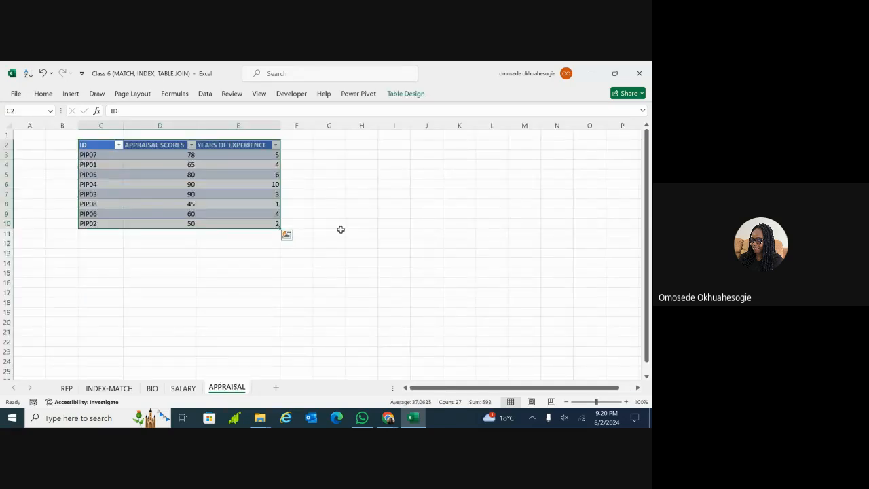
pyautogui.scroll(3, 326, 251)
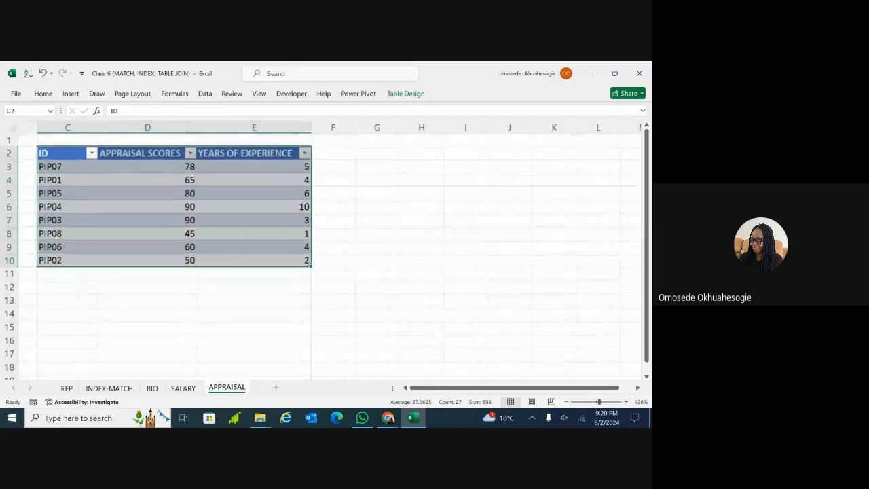
pyautogui.click(403, 233)
pyautogui.scroll(3, 326, 252)
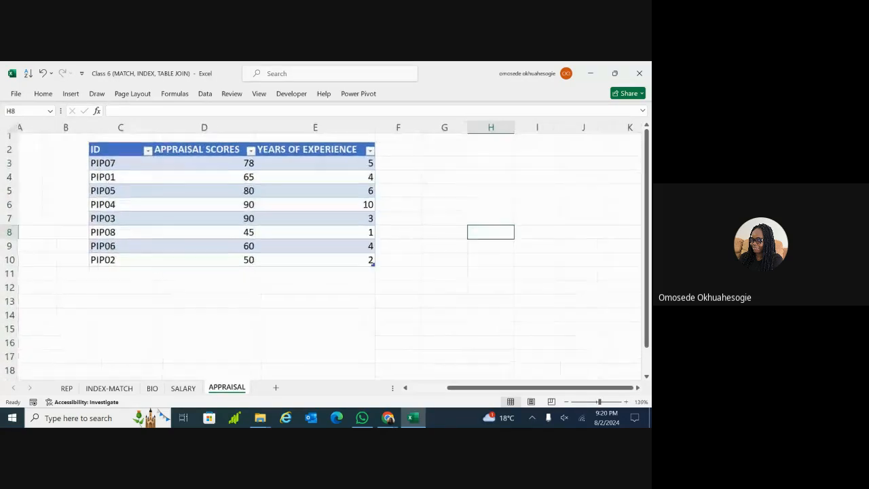
pyautogui.scroll(3, 326, 252)
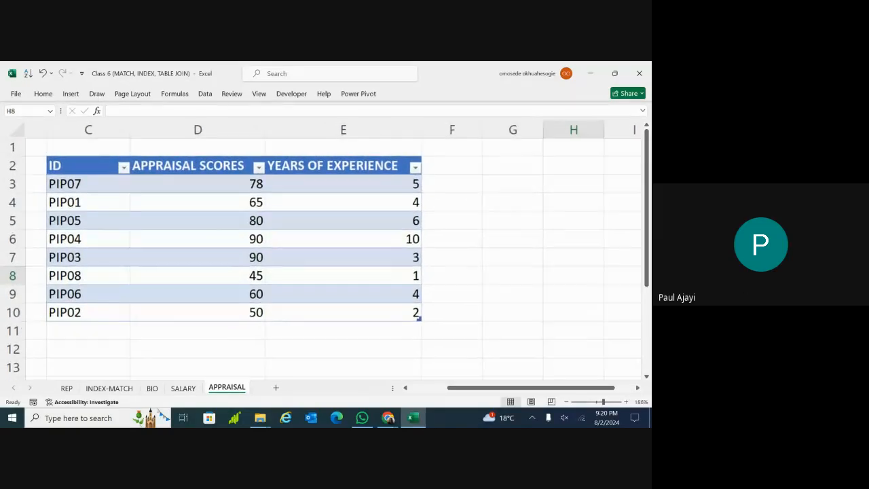
pyautogui.scroll(1, 326, 251)
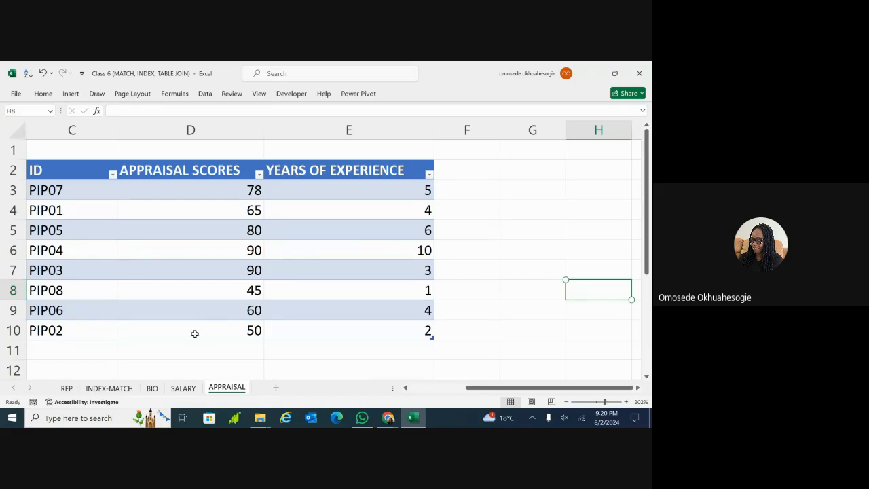
# Flip back and forth between the BIO, SALARY and APPRAISAL sheets
pyautogui.click(152, 390)
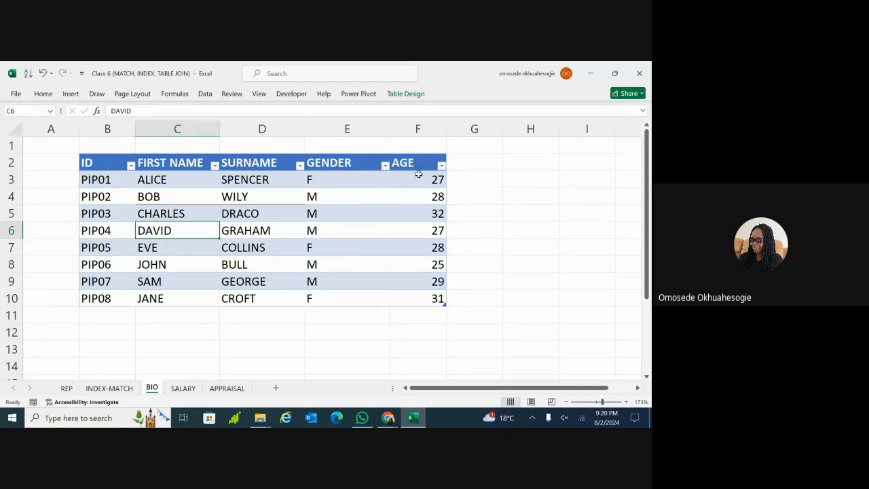
pyautogui.click(183, 387)
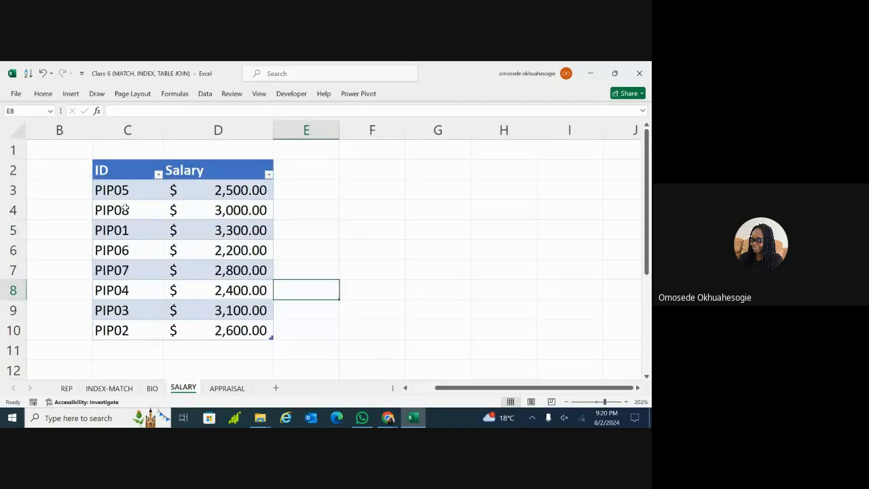
pyautogui.click(227, 388)
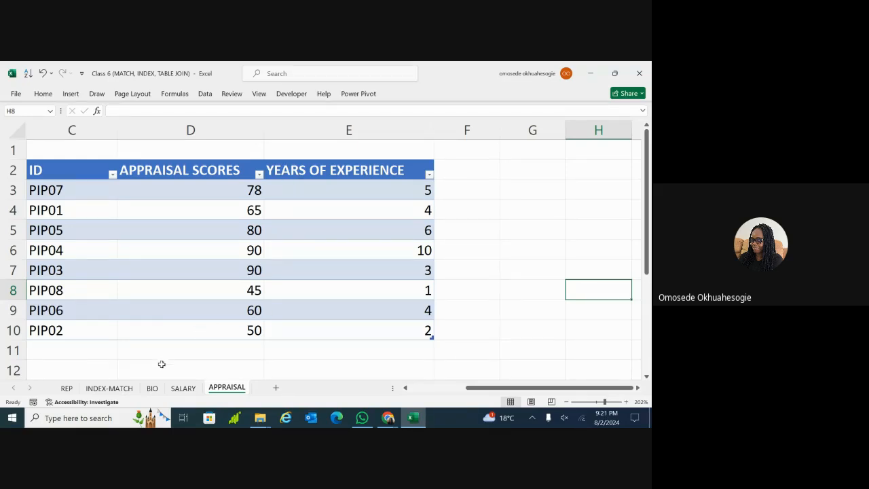
pyautogui.click(152, 388)
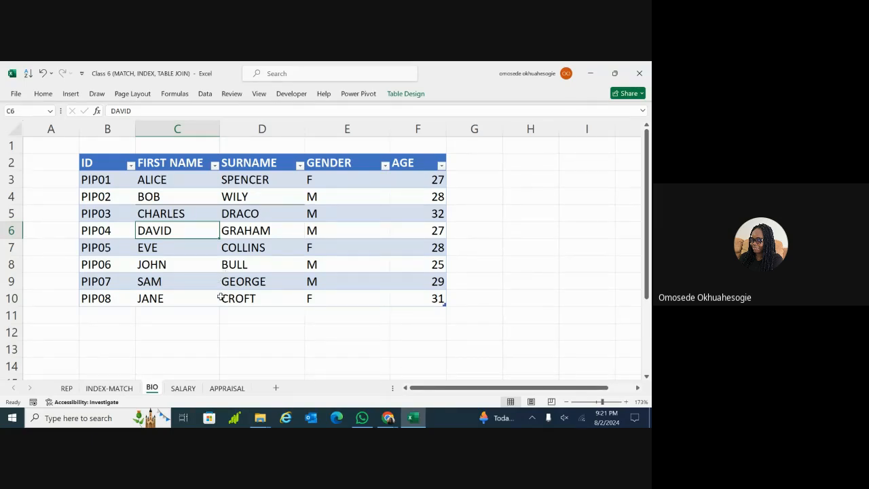
pyautogui.click(187, 388)
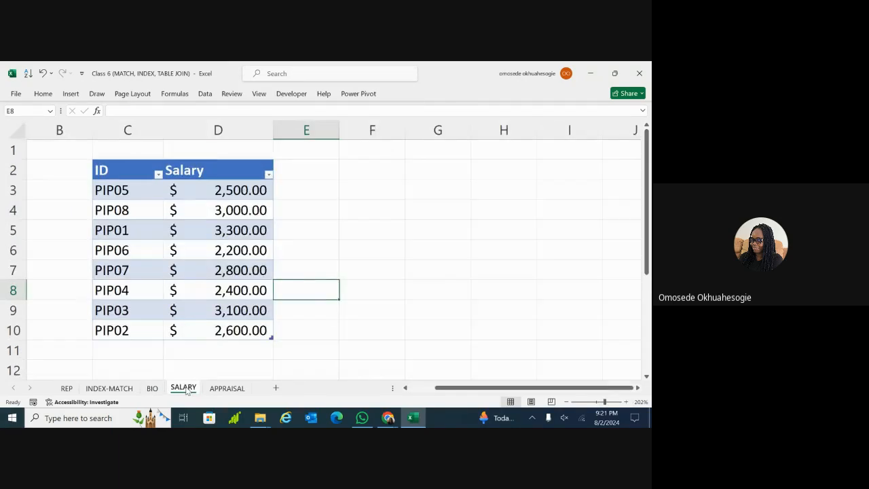
pyautogui.click(212, 390)
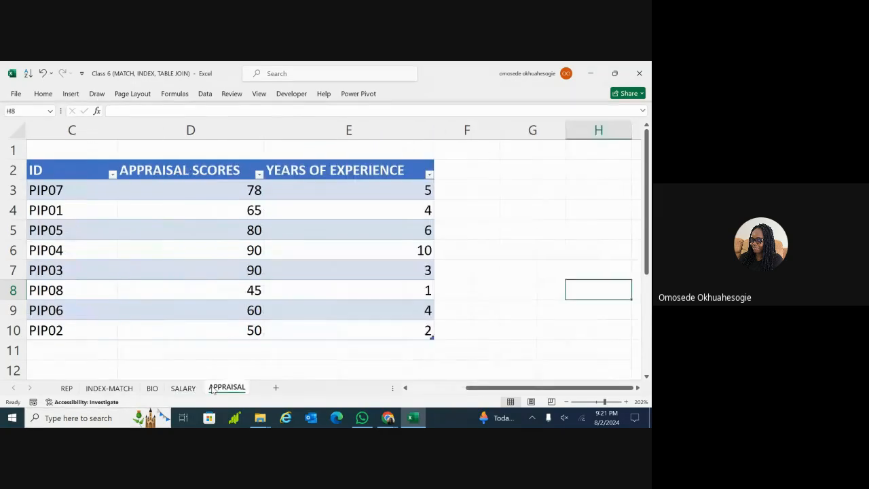
pyautogui.click(151, 388)
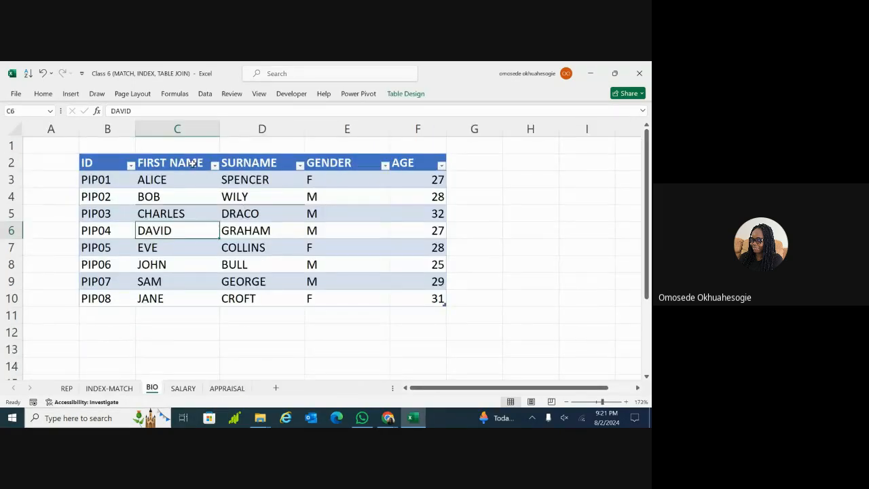
# Compare the D8 surname on BIO with the SALARY and APPRAISAL tables, selecting F3 on APPRAISAL
pyautogui.doubleClick(243, 264)
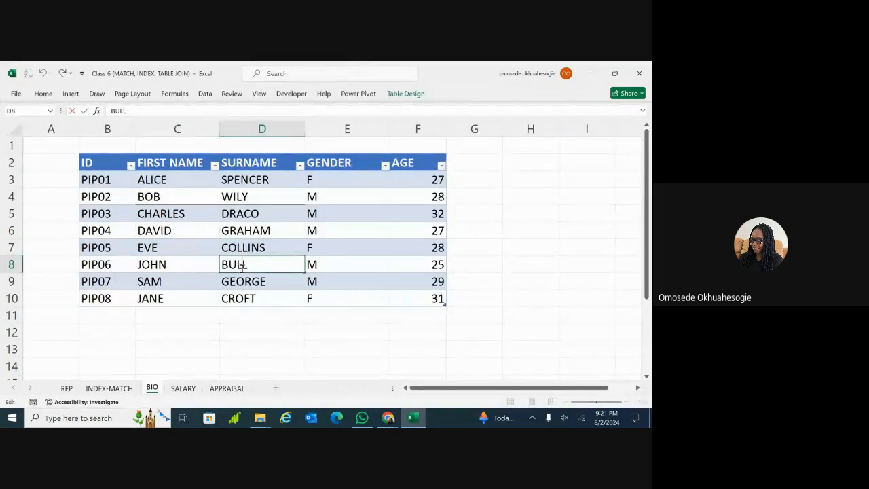
pyautogui.click(178, 390)
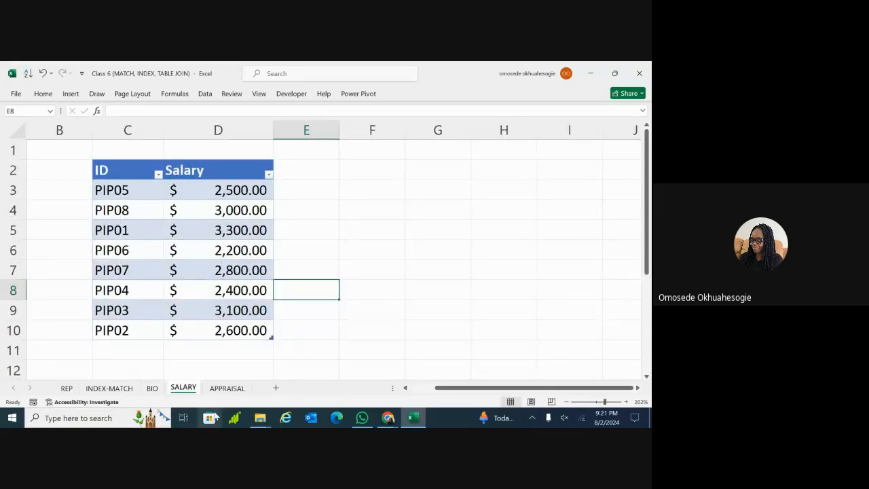
pyautogui.click(218, 389)
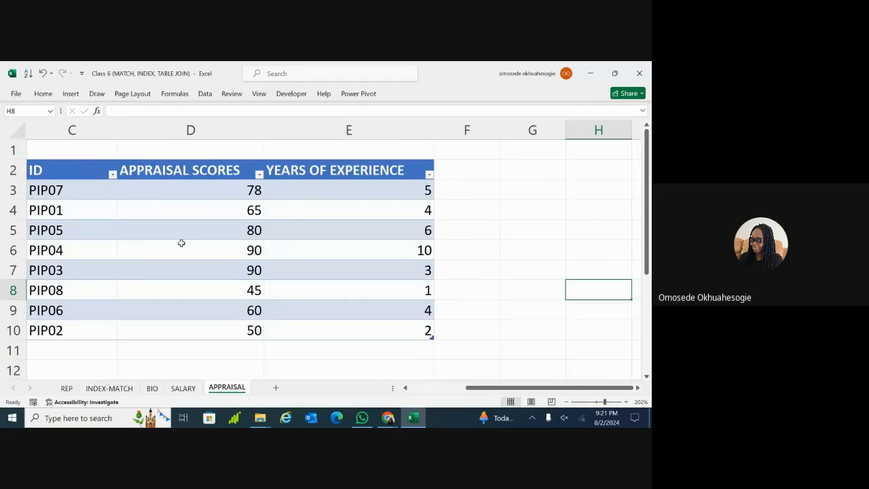
pyautogui.click(152, 390)
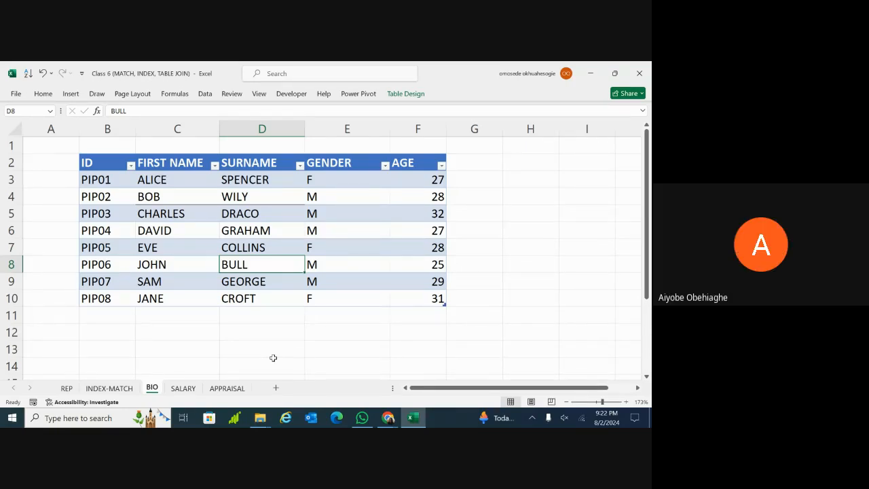
pyautogui.click(183, 389)
pyautogui.click(222, 388)
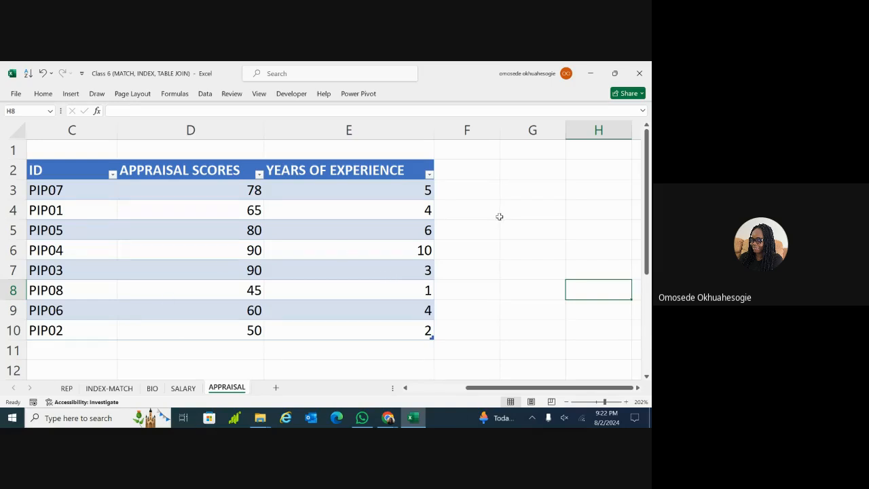
pyautogui.click(459, 182)
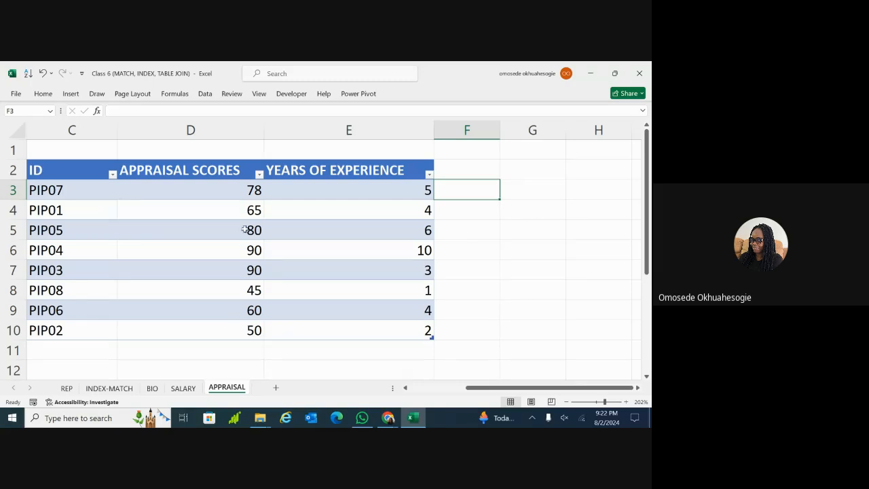
pyautogui.click(153, 388)
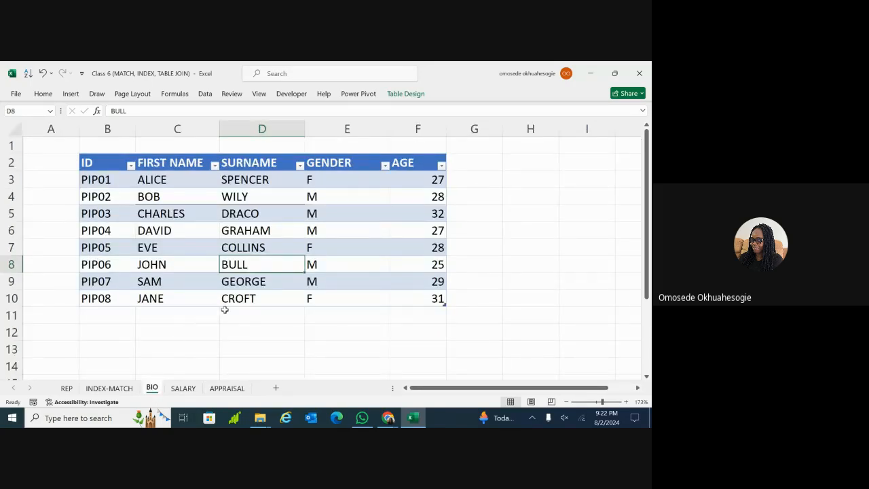
# Scroll BIO back to its top-left and select PIP04's age in F6 and first name in C4
pyautogui.keyDown('ctrl'); pyautogui.scroll(2, 224, 309); pyautogui.keyUp('ctrl')
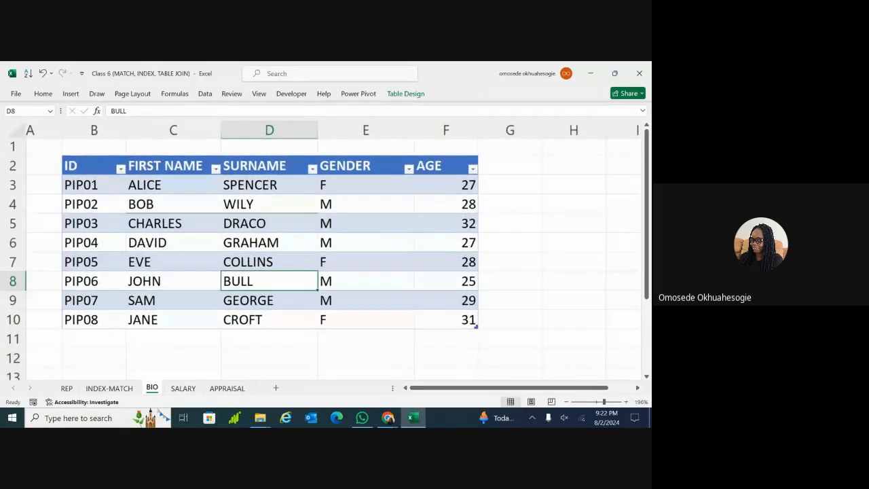
pyautogui.keyDown('ctrl'); pyautogui.scroll(2, 225, 309); pyautogui.keyUp('ctrl')
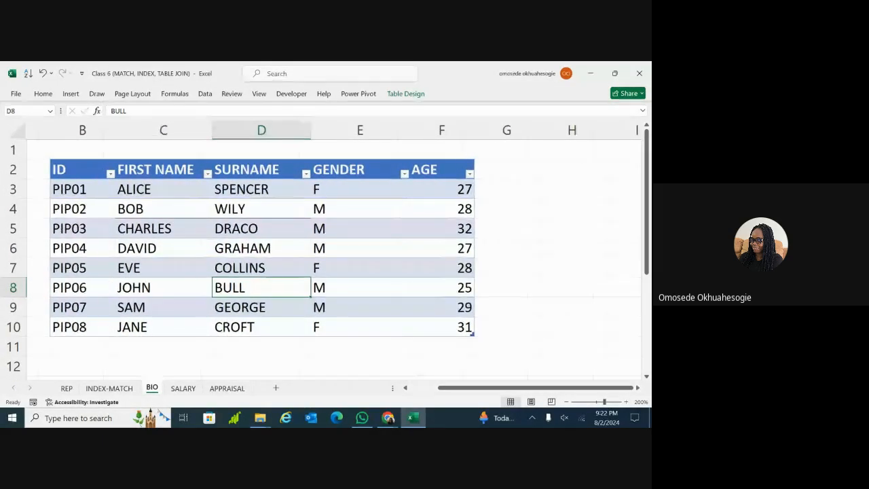
pyautogui.hscroll(-1, 225, 310)
pyautogui.hscroll(1, 225, 310)
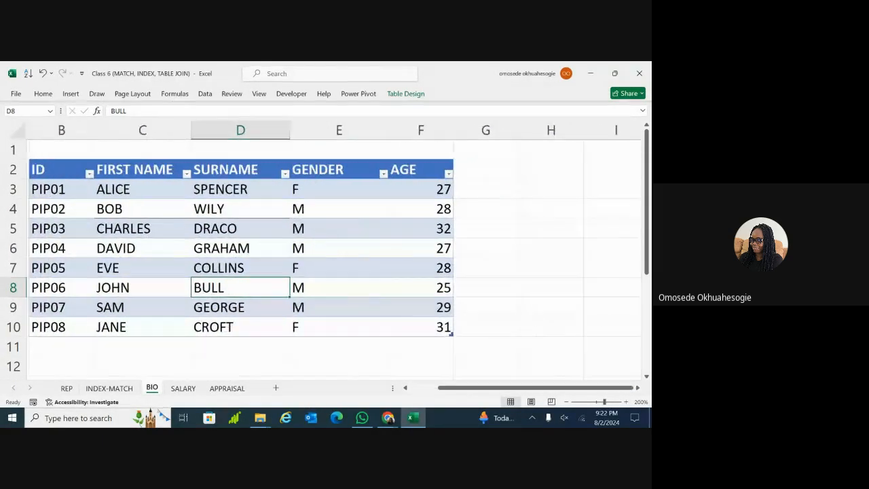
pyautogui.hscroll(-1, 468, 385)
pyautogui.rightClick(468, 386)
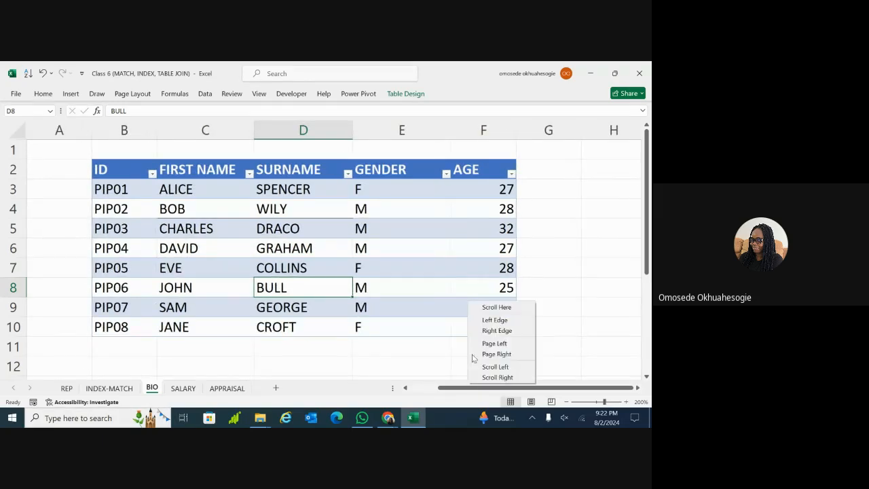
pyautogui.click(384, 344)
pyautogui.click(398, 248)
pyautogui.press('Right')
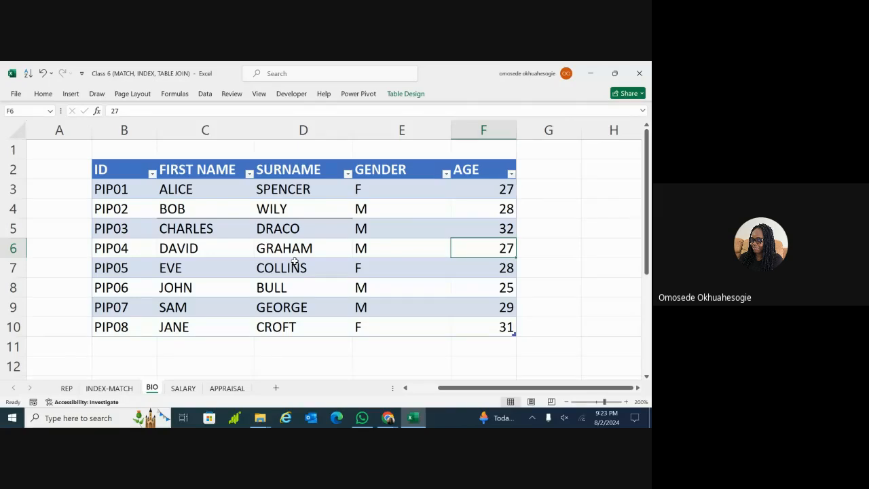
pyautogui.click(183, 202)
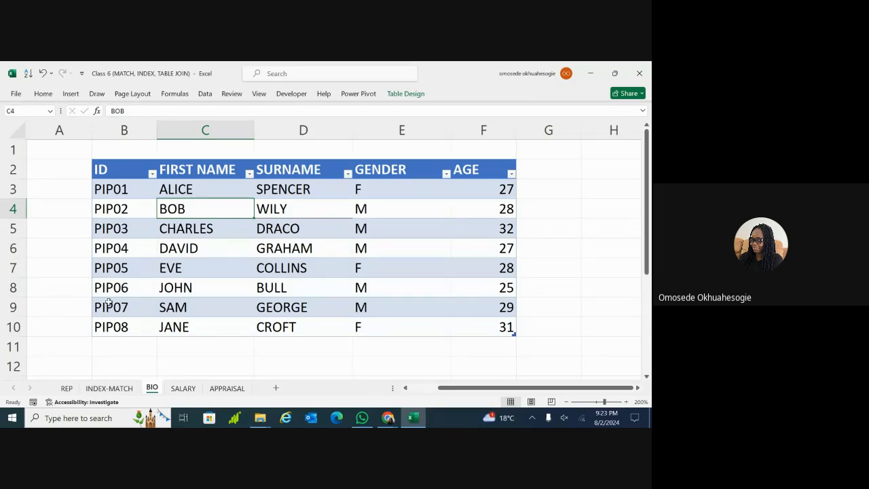
# Select the salary table's ID column C2:C10 on the SALARY sheet
pyautogui.click(183, 388)
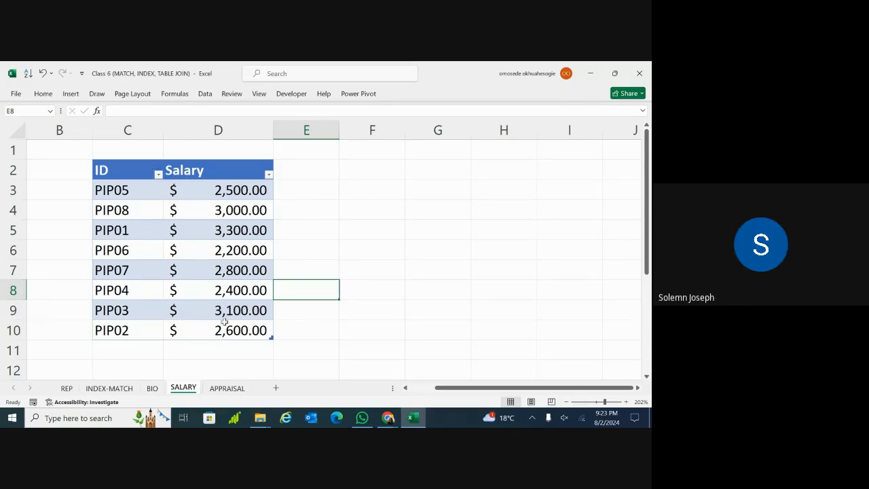
pyautogui.click(226, 388)
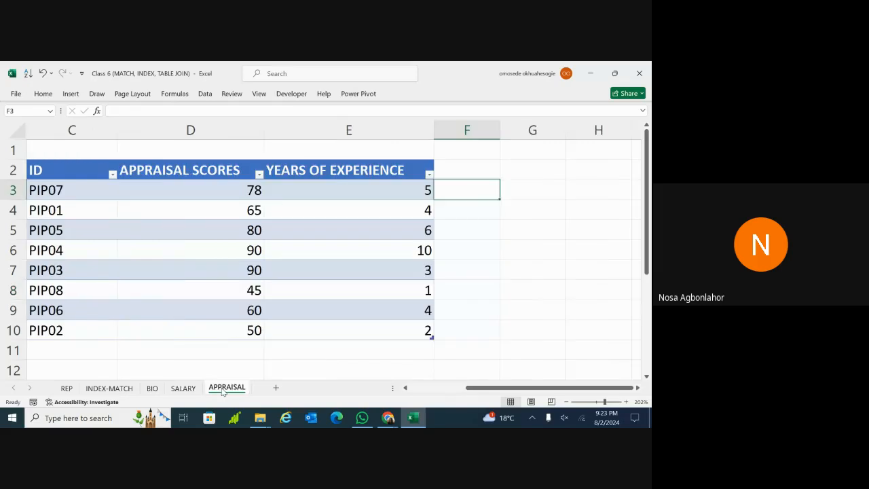
pyautogui.click(152, 388)
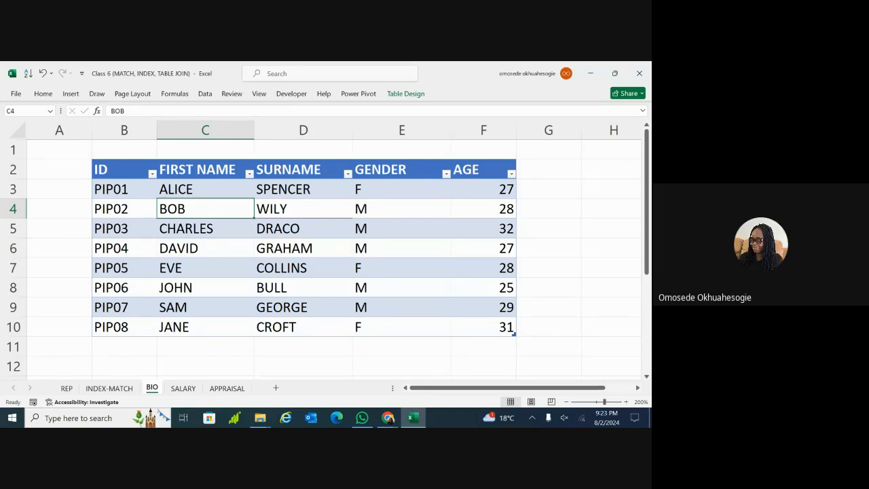
pyautogui.click(595, 306)
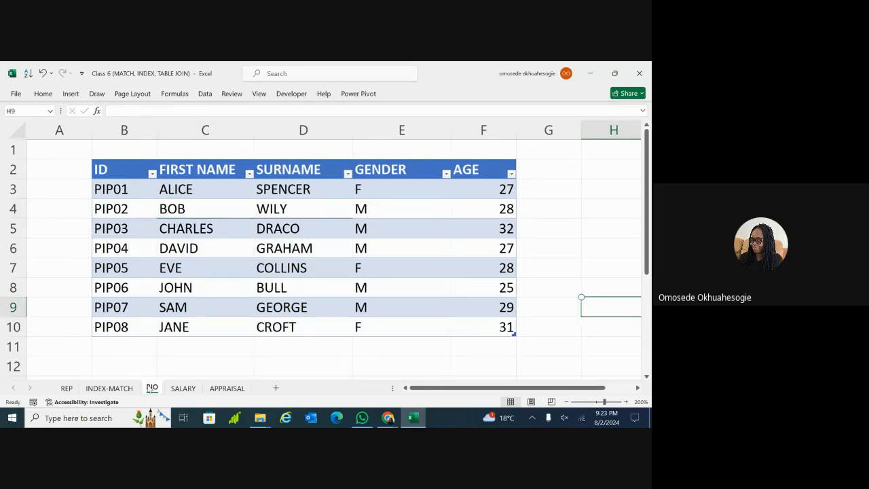
pyautogui.click(182, 388)
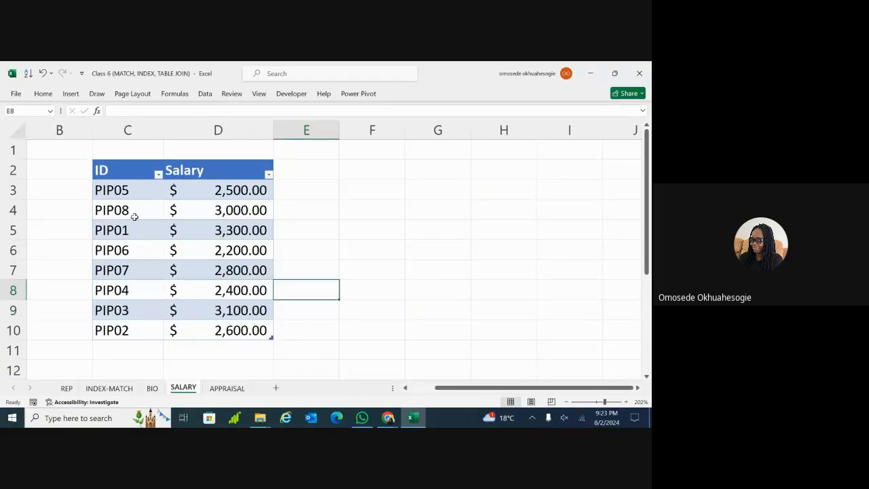
pyautogui.moveTo(133, 175); pyautogui.dragTo(132, 330)
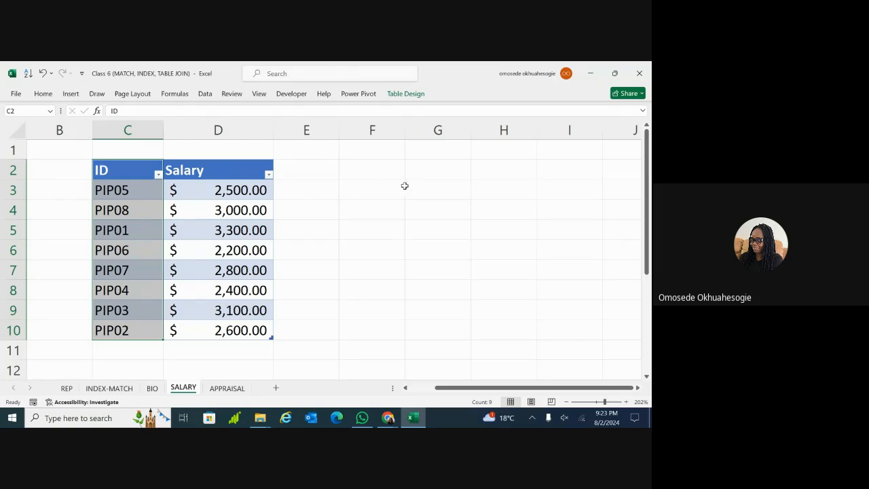
pyautogui.click(374, 191)
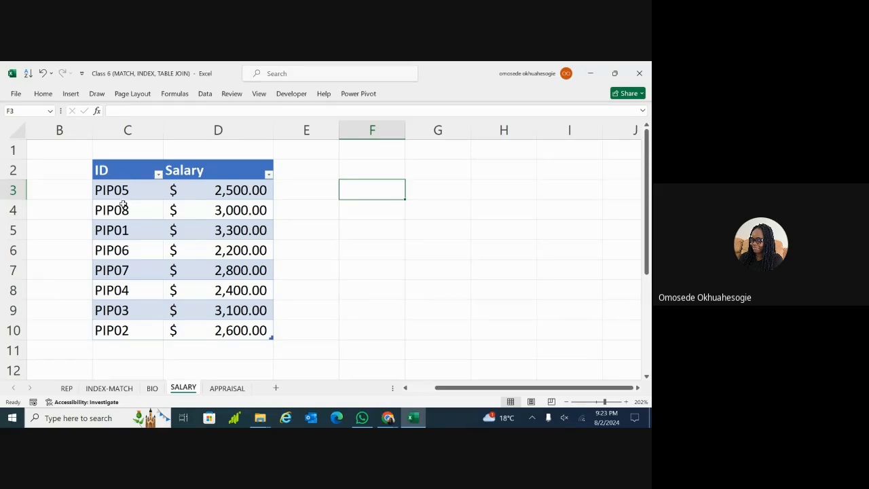
# Back on BIO, select the ID-to-SURNAME block B2:D10, then click C12
pyautogui.click(152, 387)
pyautogui.click(212, 390)
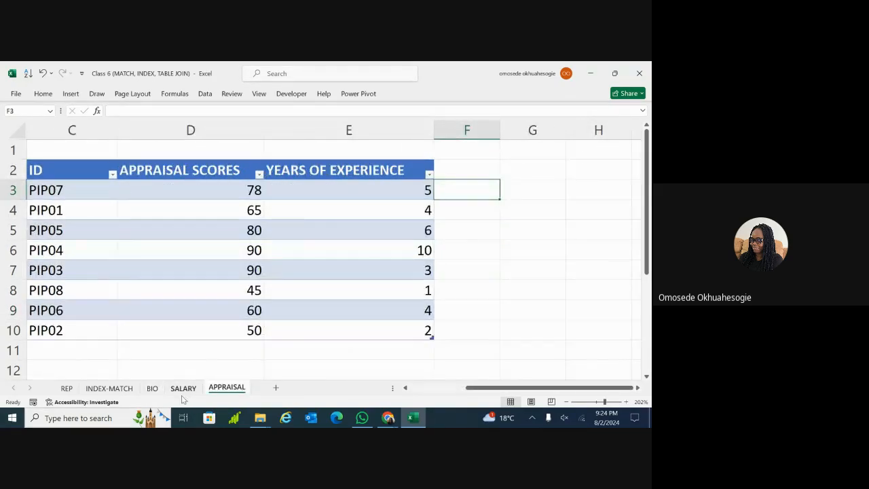
pyautogui.hscroll(-3, 282, 310)
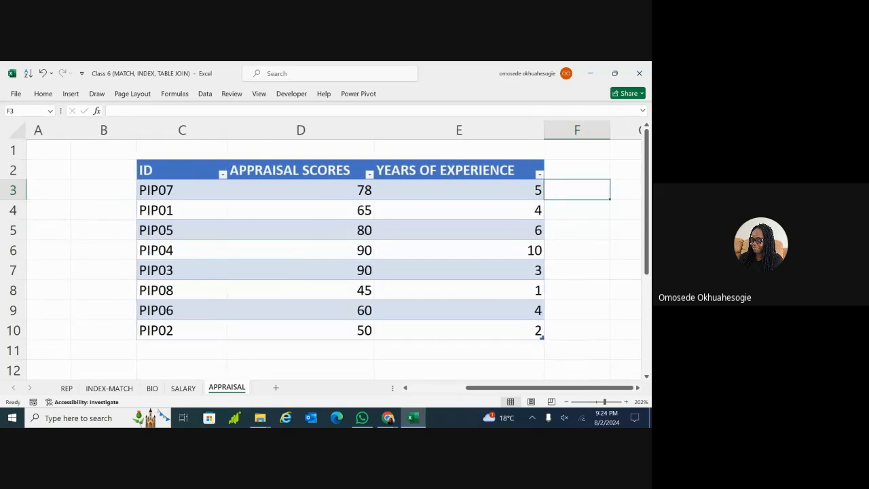
pyautogui.hscroll(2, 528, 319)
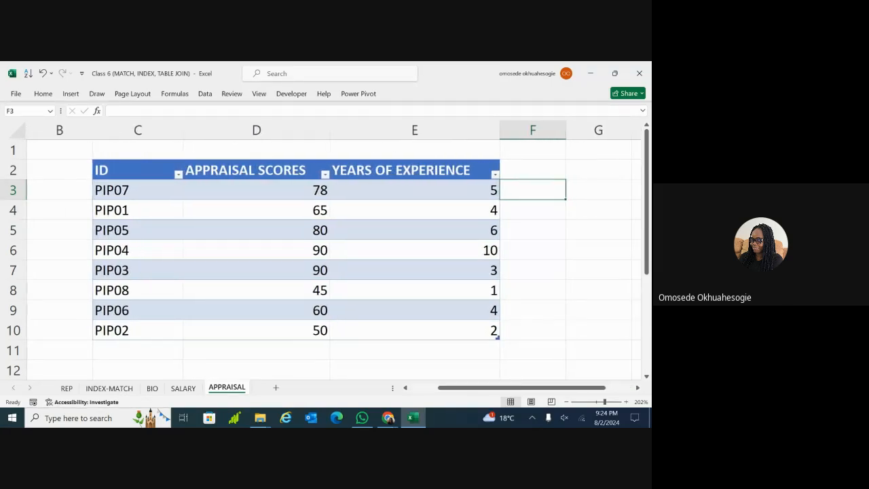
pyautogui.click(181, 388)
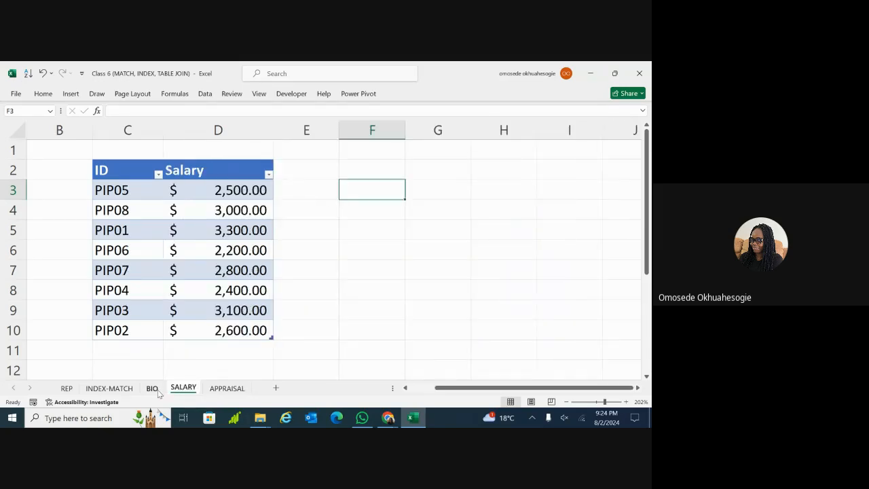
pyautogui.click(152, 388)
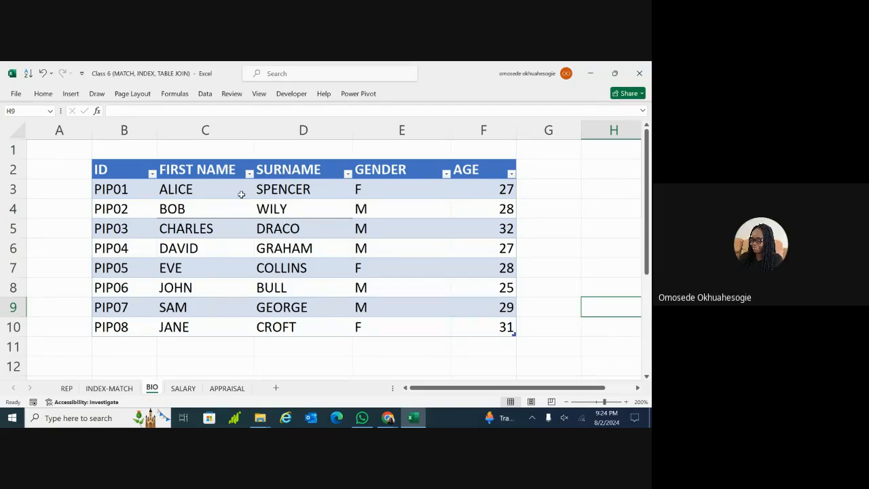
pyautogui.click(126, 173)
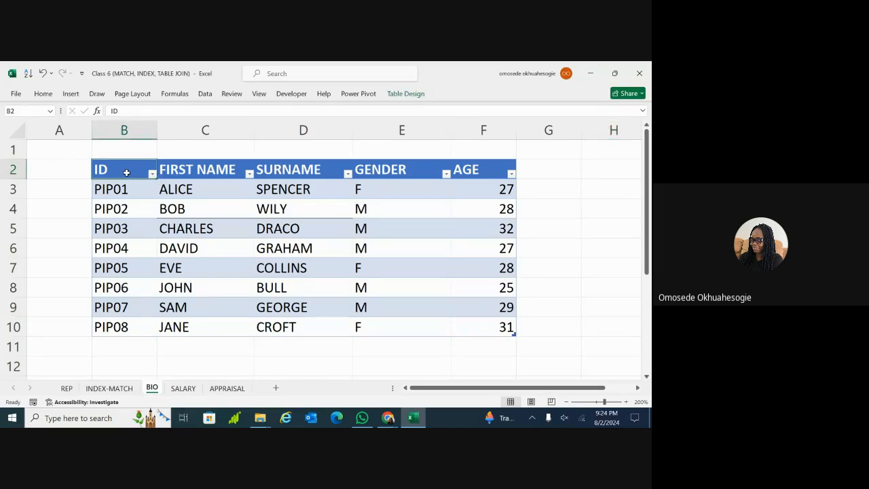
pyautogui.hotkey('shift', 'Right')
pyautogui.hotkey('shift', 'Right')
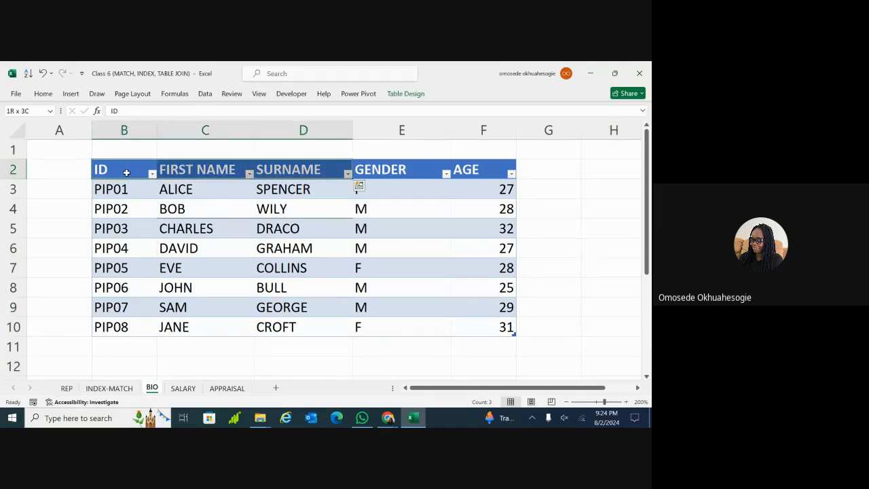
pyautogui.hotkey('ctrl', 'shift', 'Down')
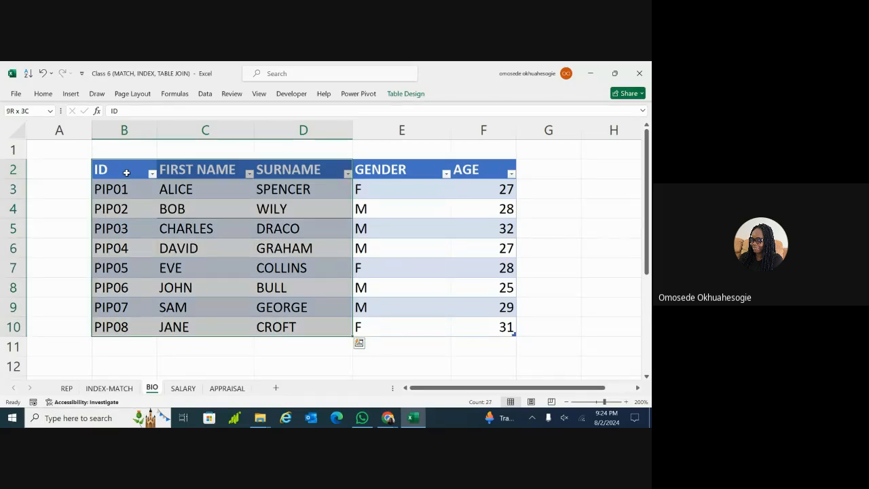
pyautogui.click(210, 363)
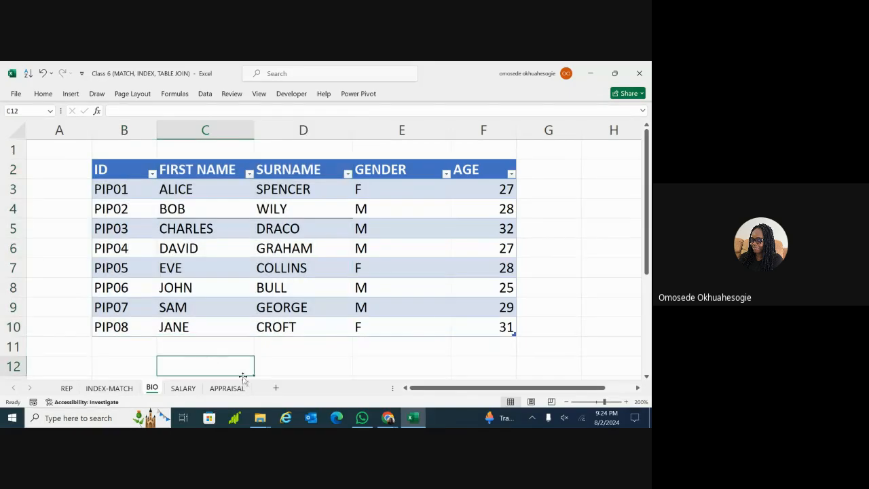
# Insert a new sheet, drag it after APPRAISAL, and rename it 'consolidated table'
pyautogui.click(275, 389)
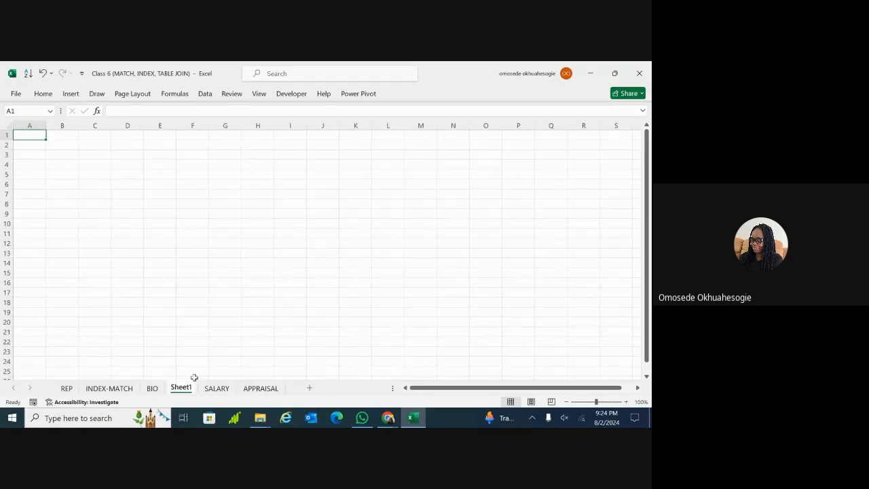
pyautogui.moveTo(187, 396); pyautogui.dragTo(265, 394)
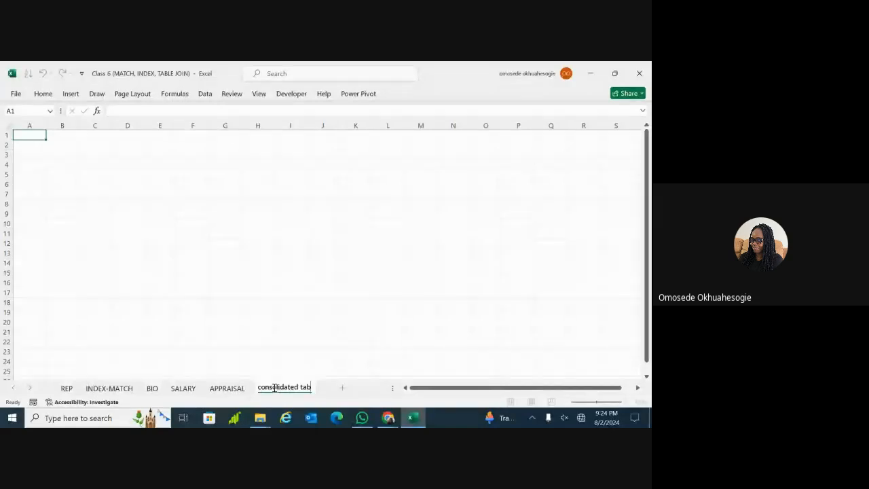
pyautogui.write('le')
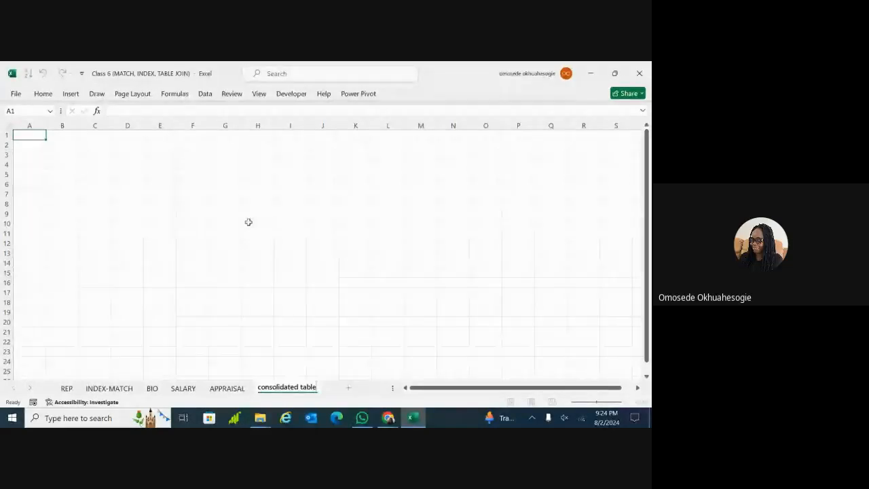
pyautogui.click(95, 164)
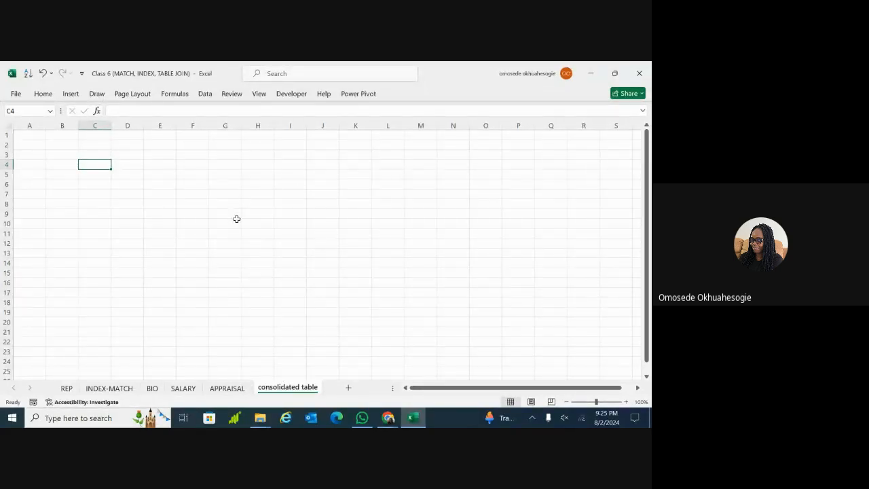
# Cycle through SALARY and APPRAISAL, then return to BIO and select header cell B2
pyautogui.click(152, 390)
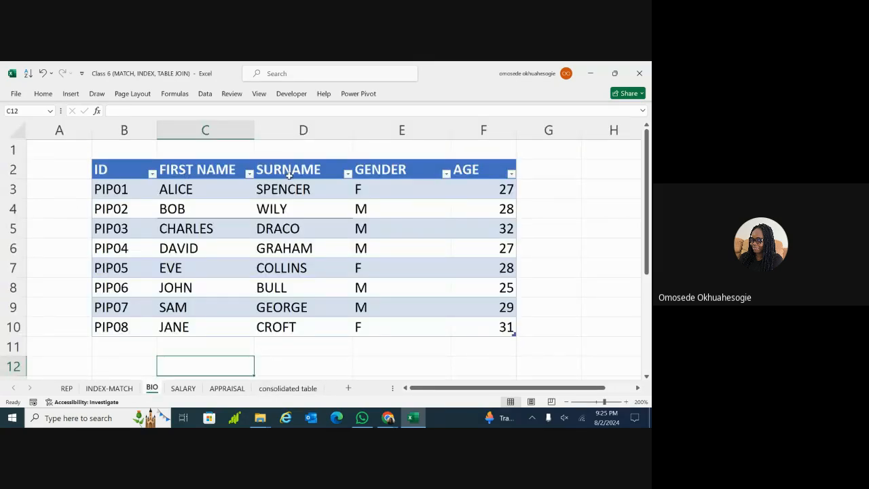
pyautogui.click(183, 389)
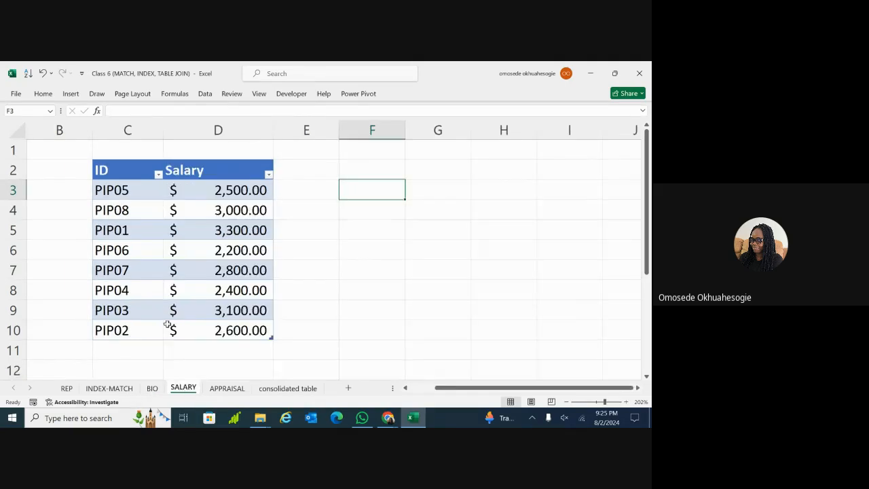
pyautogui.click(225, 390)
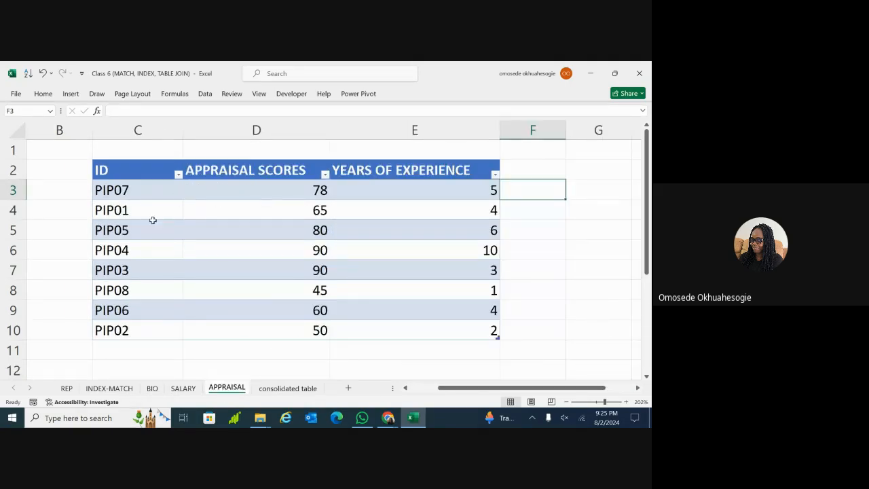
pyautogui.click(151, 389)
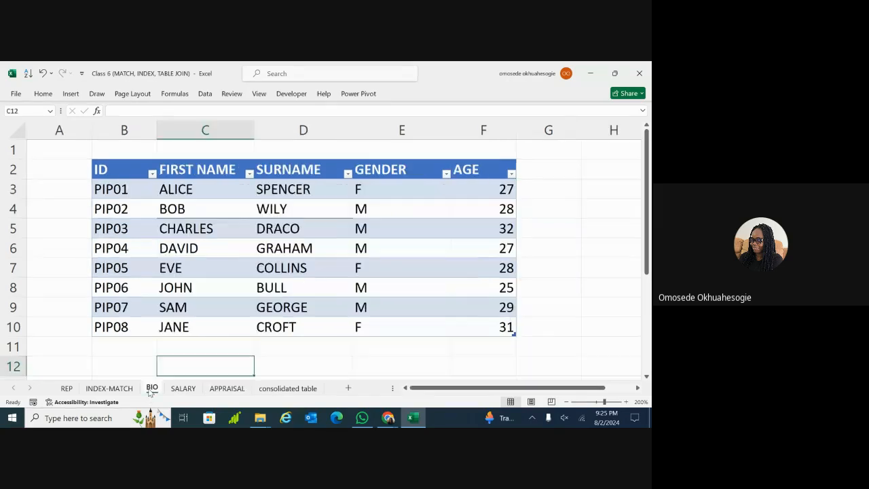
pyautogui.doubleClick(134, 173)
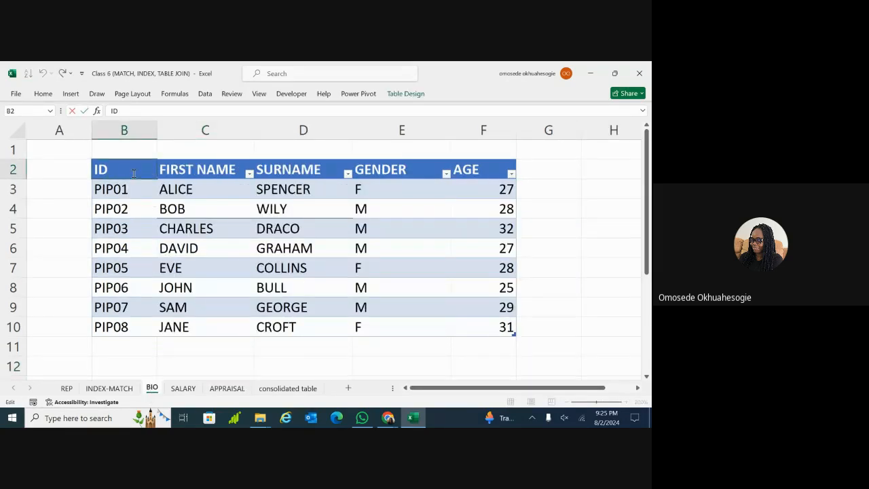
pyautogui.click(60, 208)
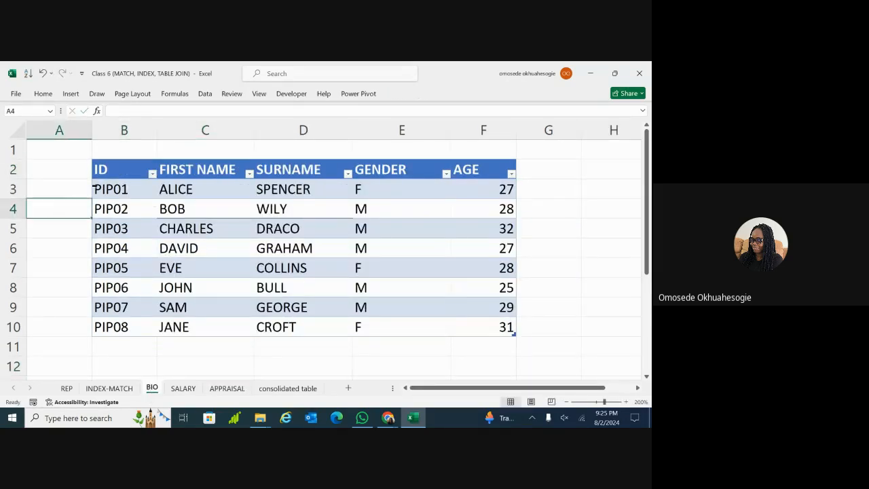
pyautogui.click(118, 178)
# Select B2:D10 covering ID, FIRST NAME and SURNAME, and copy it
pyautogui.hotkey('ctrl', 'shift', 'Right')
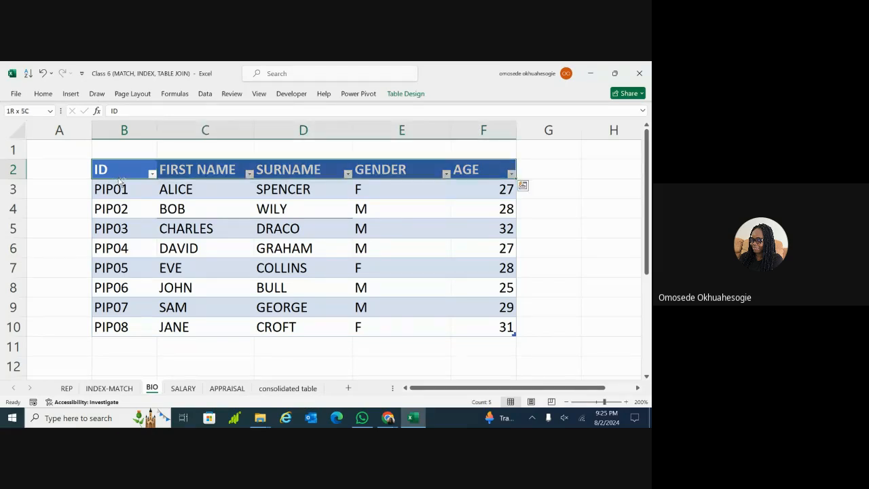
pyautogui.hotkey('ctrl', 'shift', 'Left')
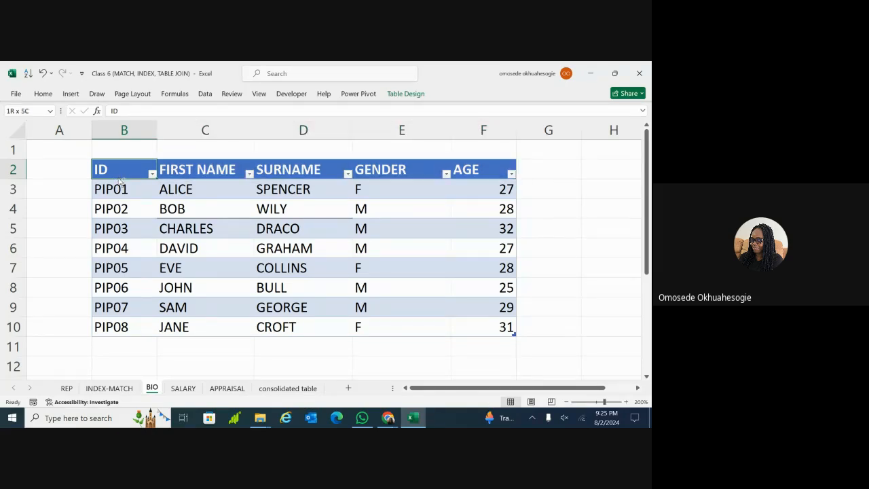
pyautogui.hotkey('shift', 'Right')
pyautogui.hotkey('shift', 'Right')
pyautogui.hotkey('shift', 'Down')
pyautogui.hotkey('shift', 'Down')
pyautogui.hotkey('shift', 'Down')
pyautogui.hotkey('shift', 'Down')
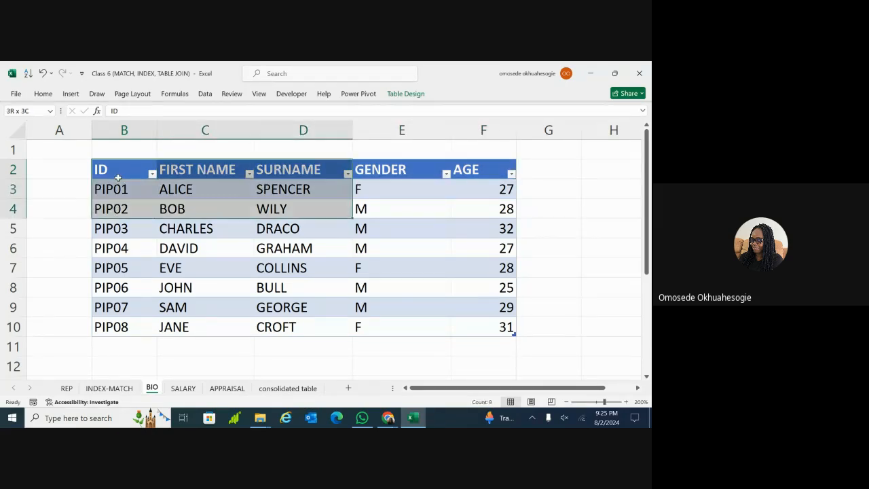
pyautogui.hotkey('shift', 'Down')
pyautogui.hotkey('shift', 'Down')
pyautogui.hotkey('shift', 'Down')
pyautogui.hotkey('shift', 'Down')
pyautogui.hotkey('shift', 'Down')
pyautogui.hotkey('shift', 'Up')
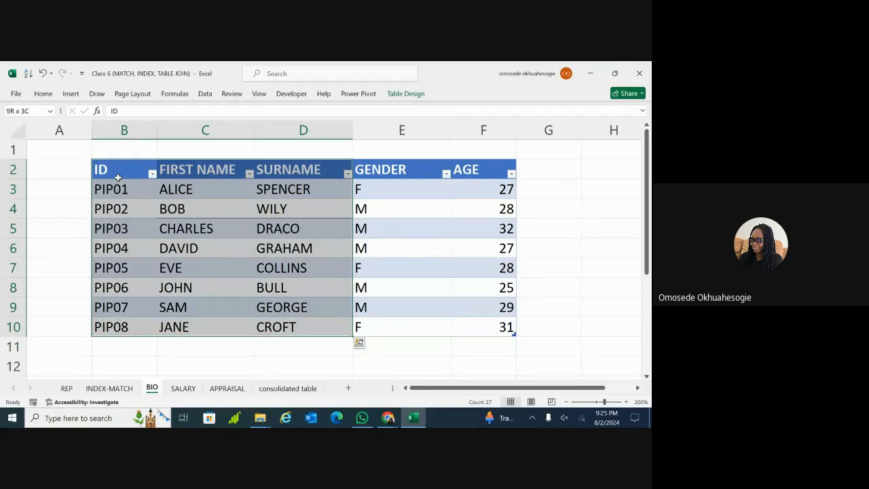
pyautogui.hotkey('ctrl', 'c')
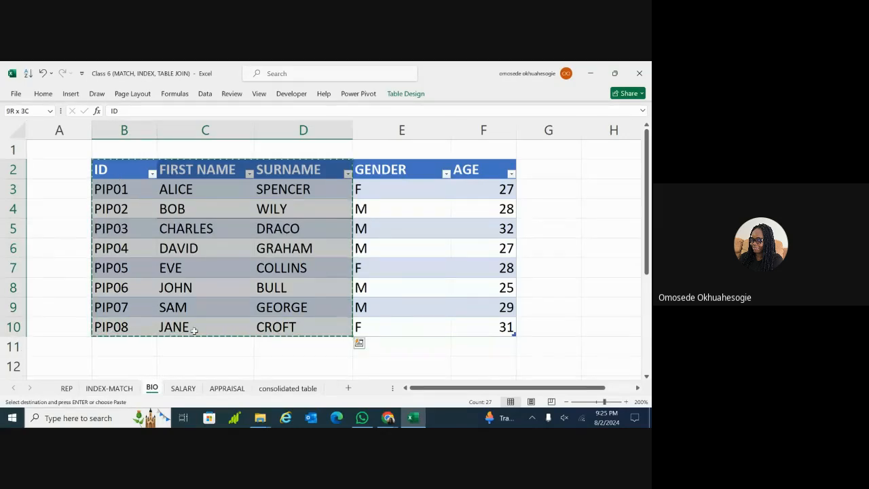
# Paste the copied list at C2 on consolidated table and widen column E
pyautogui.click(282, 387)
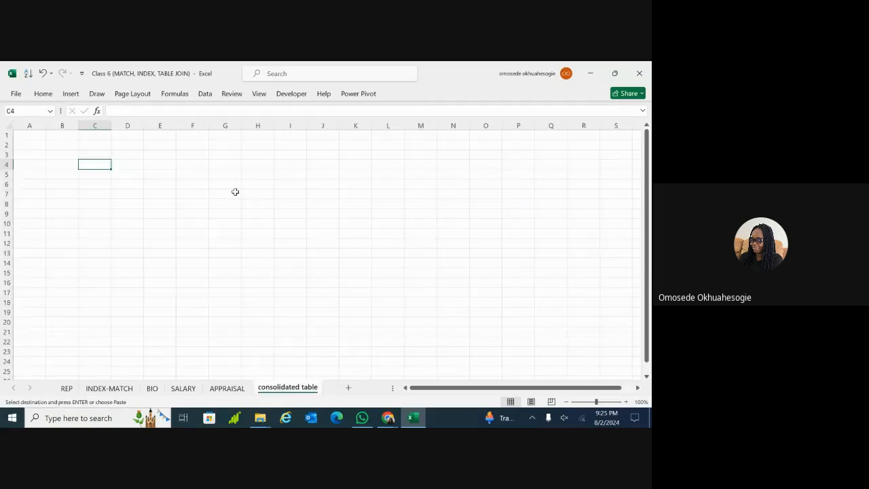
pyautogui.click(87, 145)
pyautogui.hotkey('ctrl', 'v')
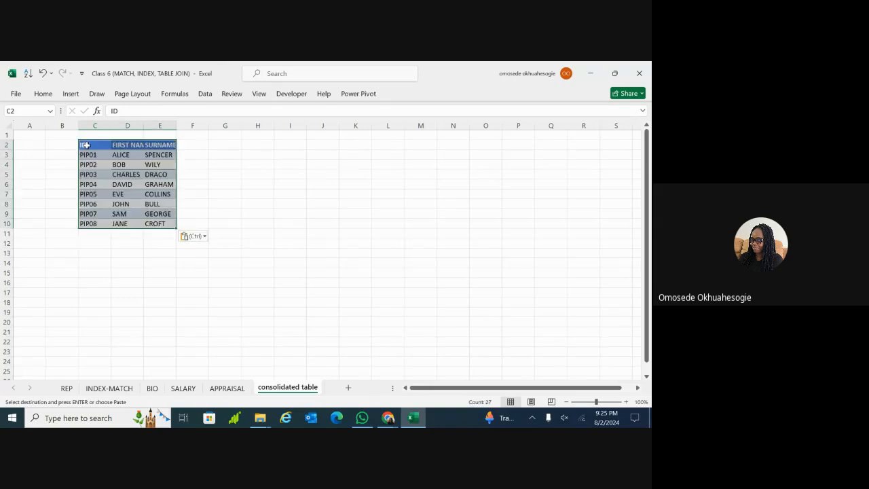
pyautogui.moveTo(176, 125); pyautogui.dragTo(159, 125)
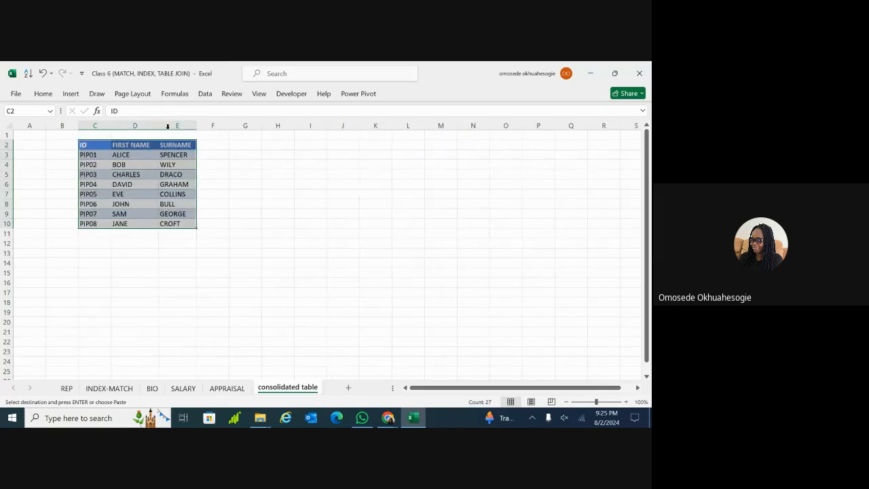
pyautogui.click(163, 170)
pyautogui.click(144, 154)
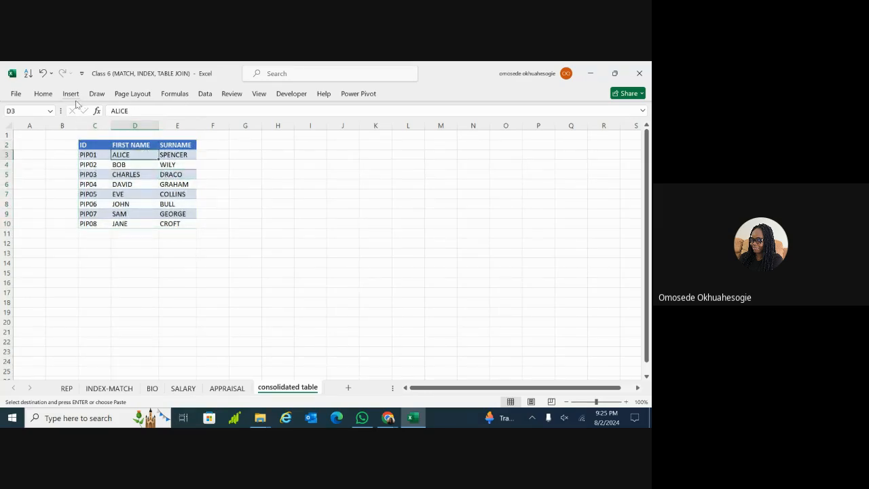
# Format the pasted data as a table with headers and name it consolidated_table
pyautogui.hotkey('ctrl', 't')
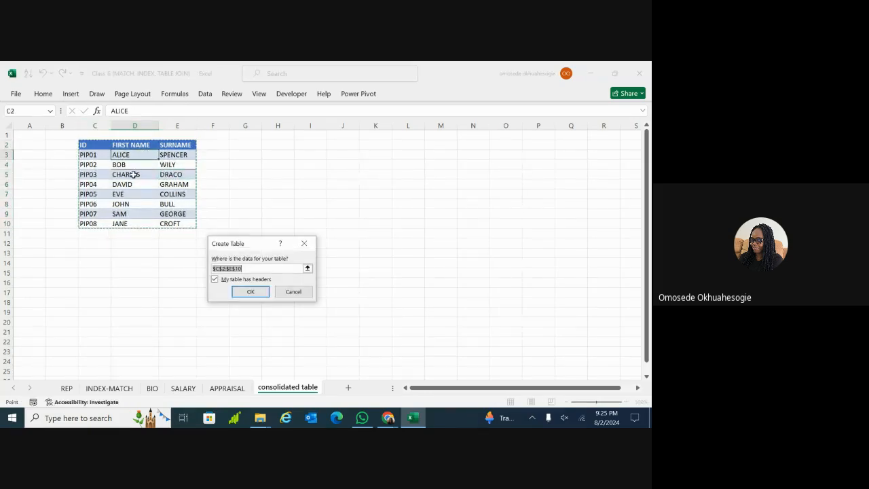
pyautogui.click(248, 290)
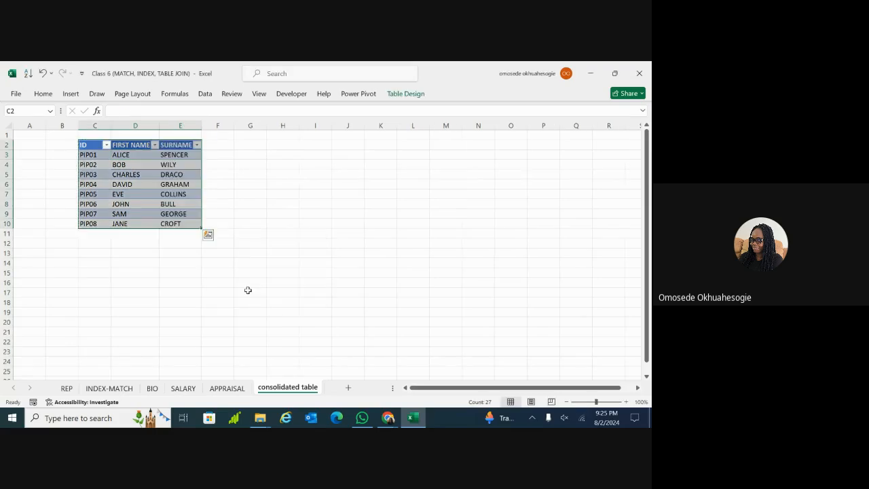
pyautogui.click(416, 97)
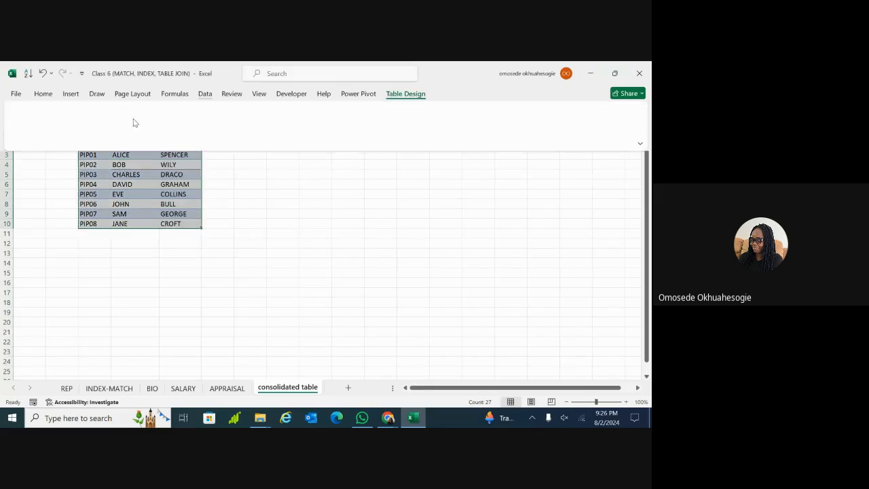
pyautogui.click(34, 122)
pyautogui.press('BackSpace')
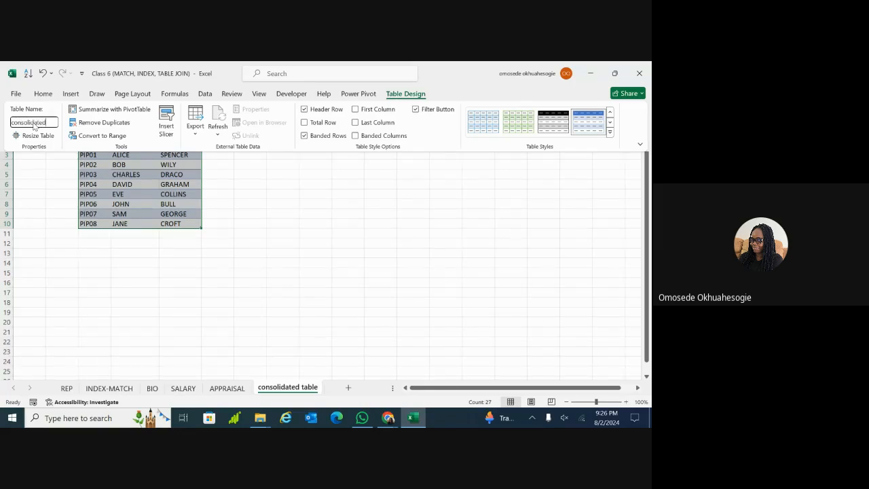
pyautogui.write('consolidated_table')
pyautogui.press('Return')
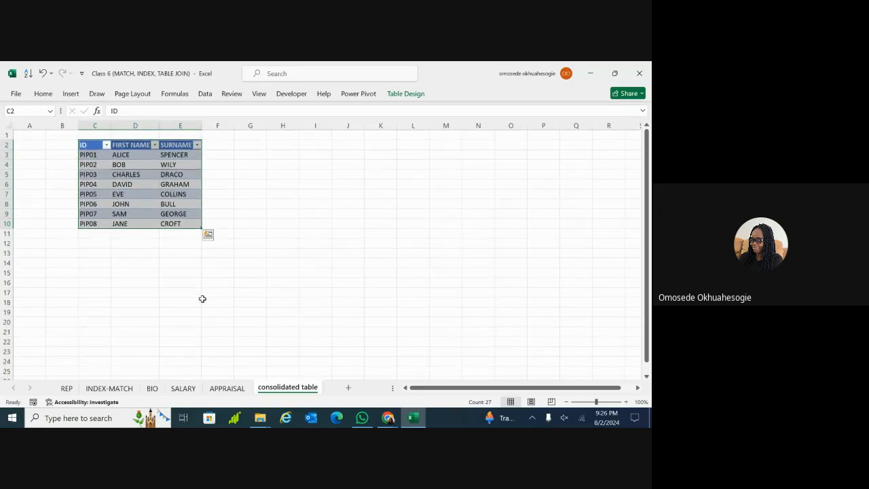
# Enter the headers SALARY in F2 and APPRAISAL in G2
pyautogui.doubleClick(219, 145)
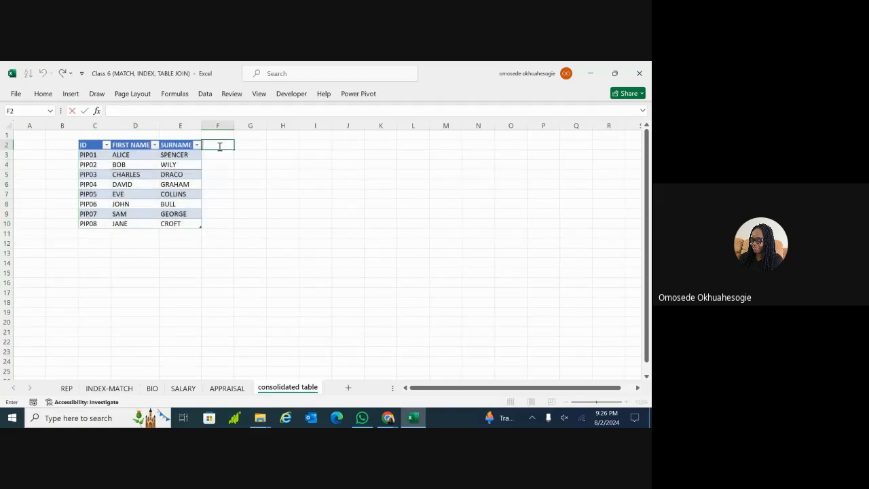
pyautogui.write('SALARY')
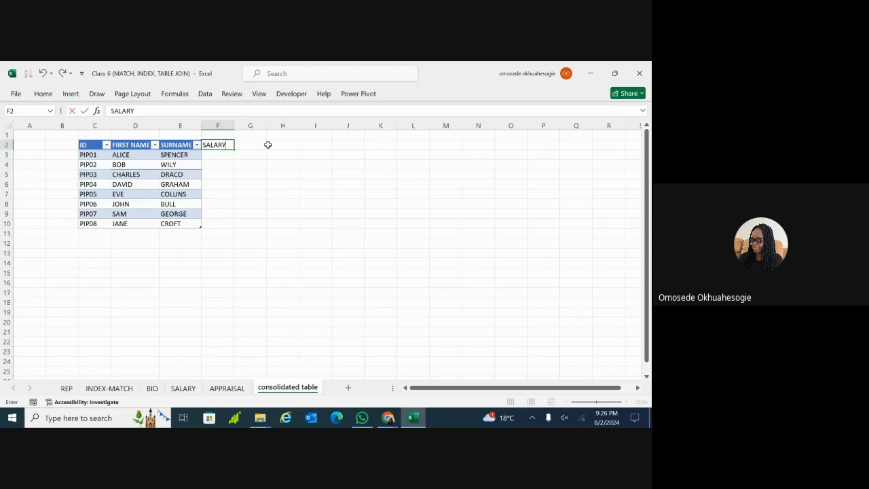
pyautogui.press('Return')
pyautogui.click(250, 145)
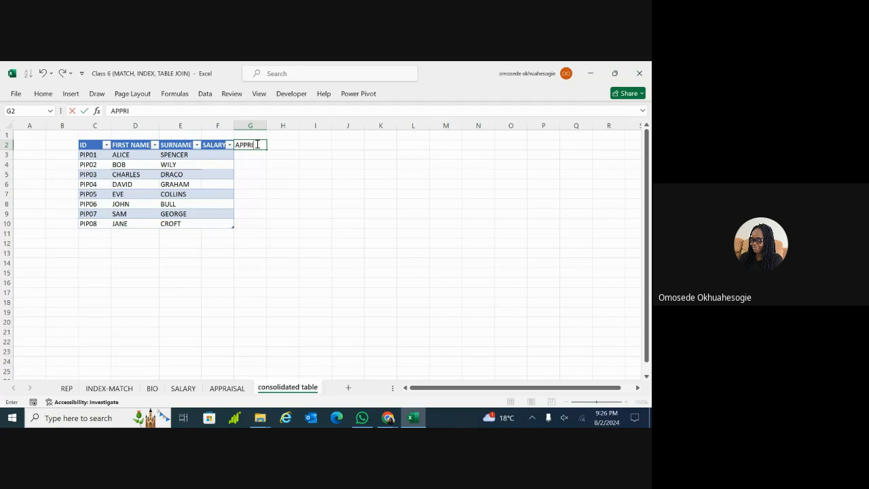
pyautogui.write('APPRAISAL')
pyautogui.click(298, 184)
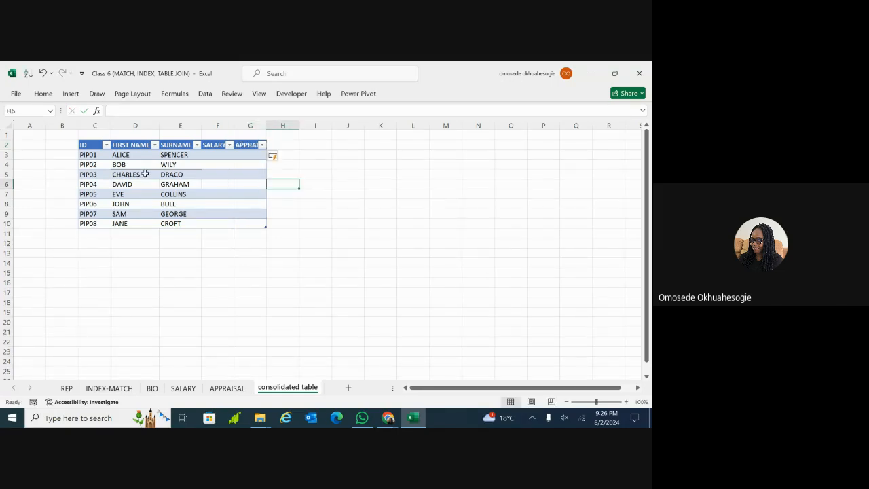
# Select the expanded table C2:G10 and dismiss the AutoCorrect Options menu
pyautogui.click(86, 146)
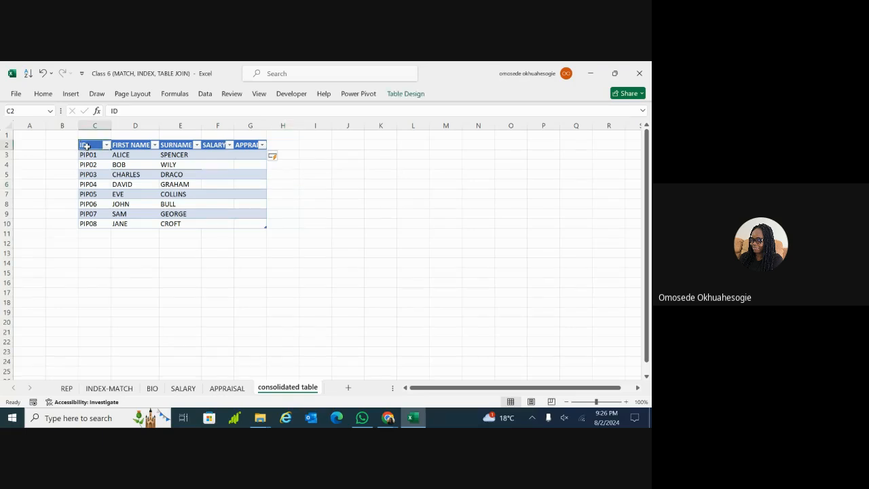
pyautogui.hotkey('ctrl', 'shift', 'Right')
pyautogui.hotkey('ctrl', 'shift', 'Down')
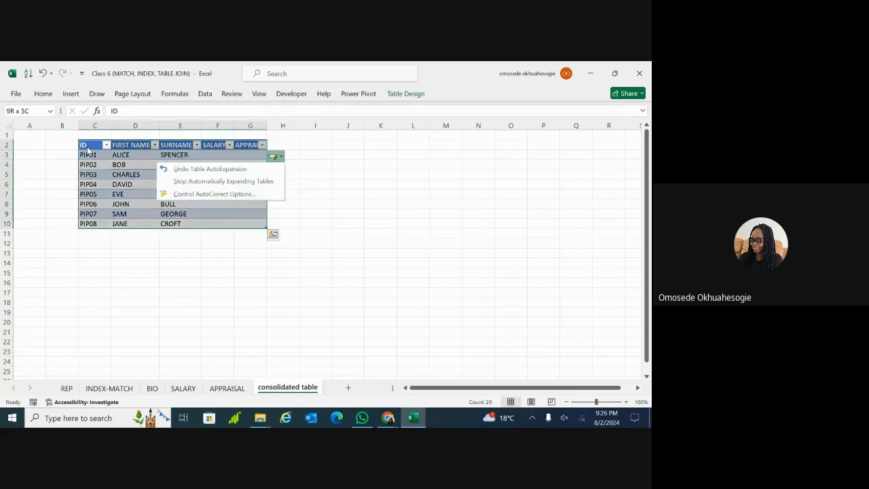
pyautogui.click(95, 286)
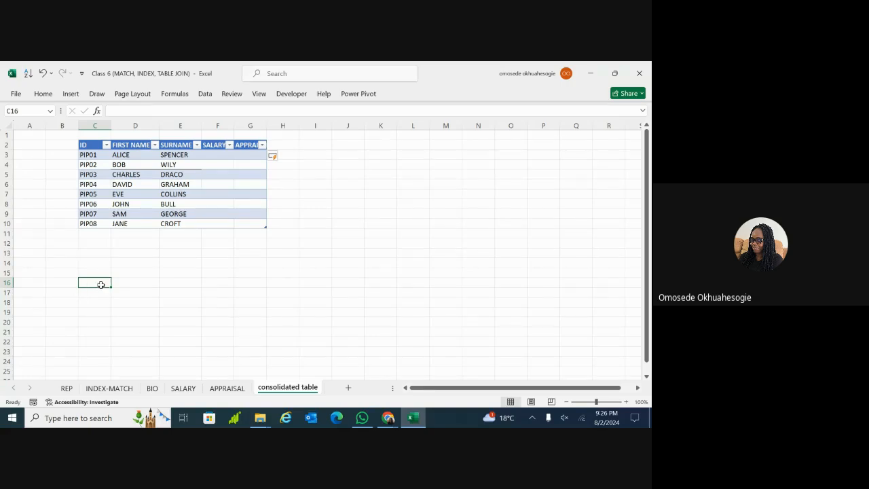
pyautogui.click(141, 175)
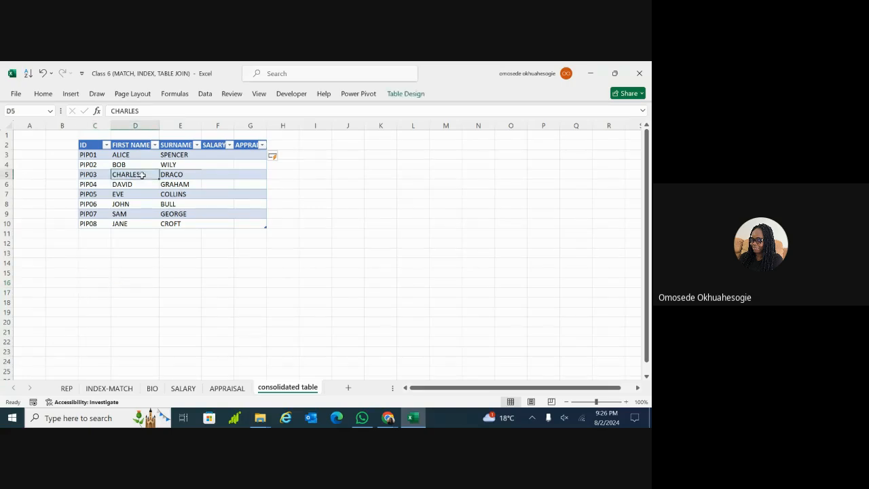
pyautogui.click(92, 146)
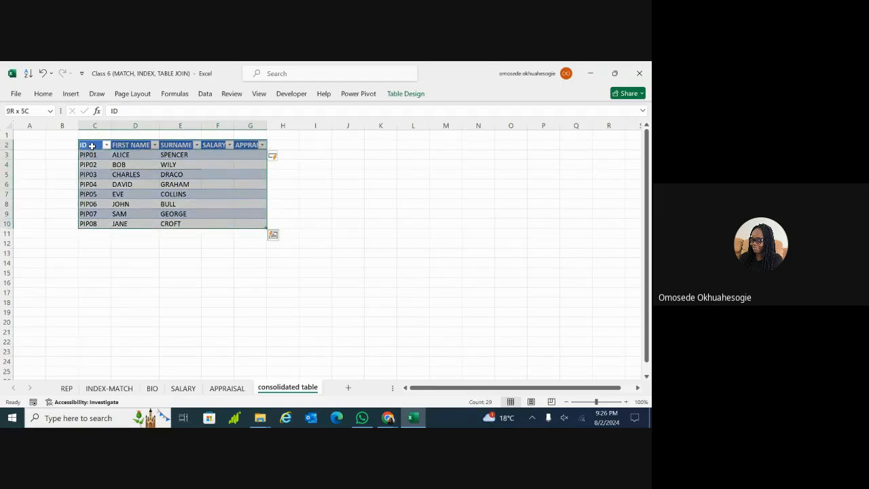
pyautogui.press('ctrl')
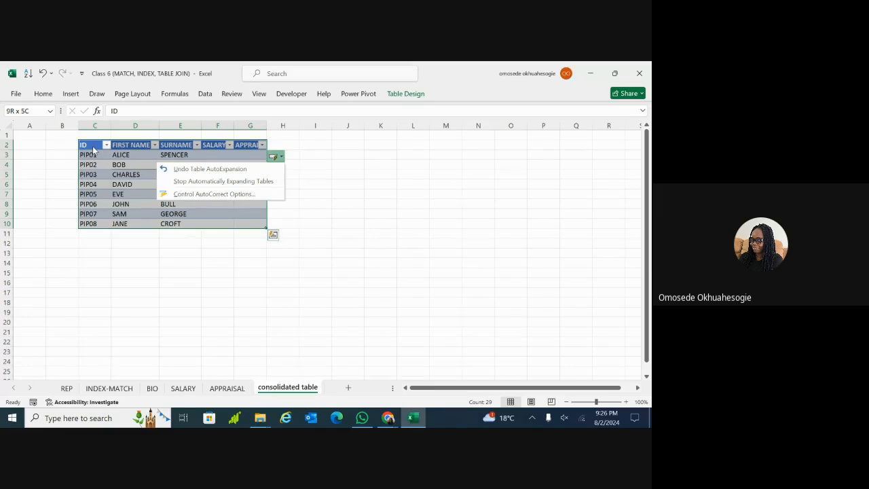
pyautogui.click(100, 279)
pyautogui.click(88, 274)
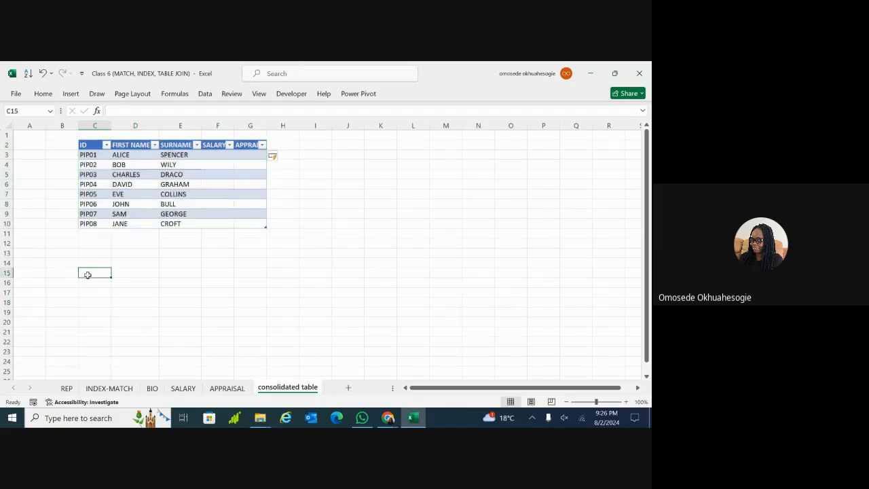
# Cancel the stray edit in D17 and undo the SALARY and APPRAISAL headers and table
pyautogui.doubleClick(151, 292)
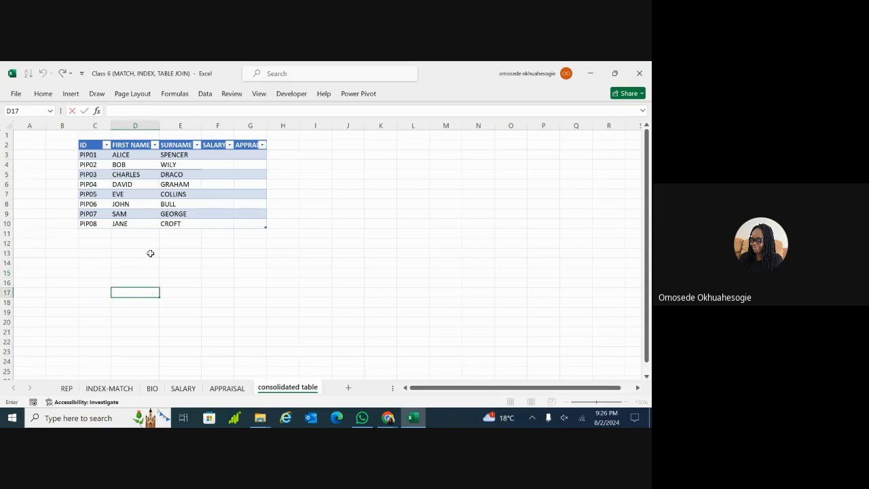
pyautogui.press('Escape')
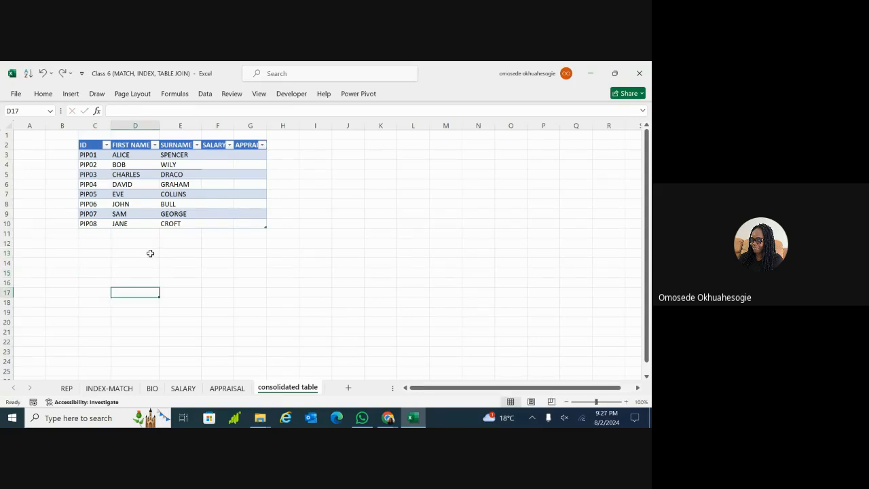
pyautogui.hotkey('ctrl', 'z')
pyautogui.hotkey('ctrl', 'z')
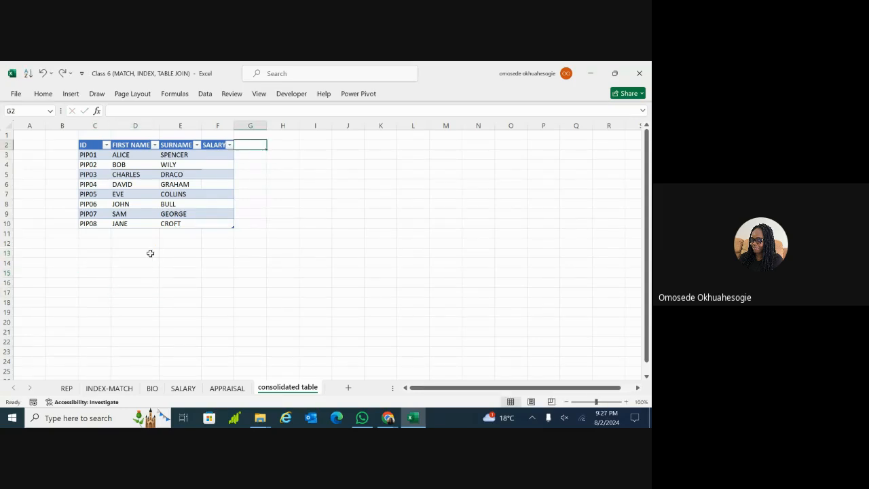
pyautogui.hotkey('ctrl', 'z')
pyautogui.hotkey('ctrl', 'z')
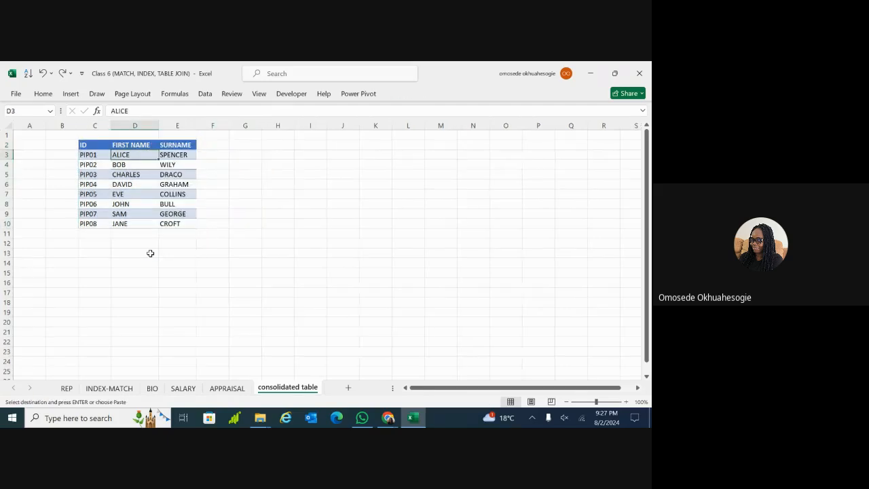
# Copy the ID-to-SURNAME list C2:E10 and paste a second copy at C19
pyautogui.click(89, 145)
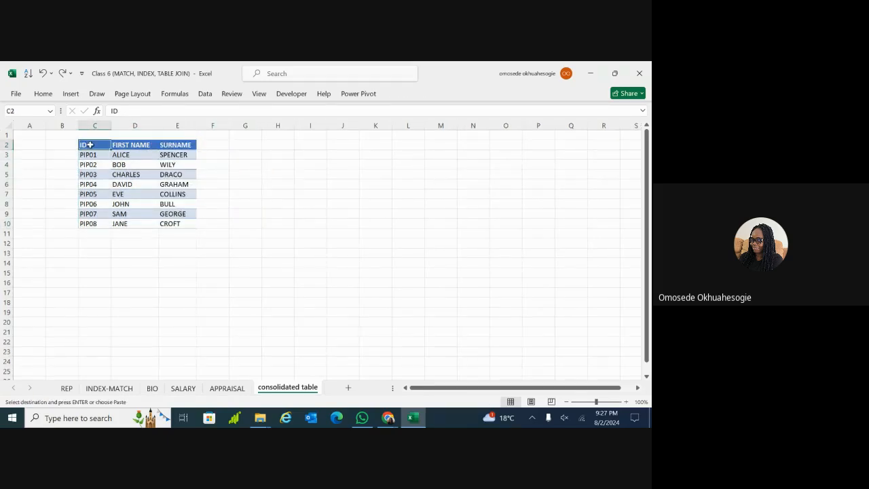
pyautogui.hotkey('ctrl', 'shift', 'Right')
pyautogui.hotkey('ctrl', 'shift', 'Down')
pyautogui.hotkey('ctrl', 'c')
pyautogui.click(89, 145)
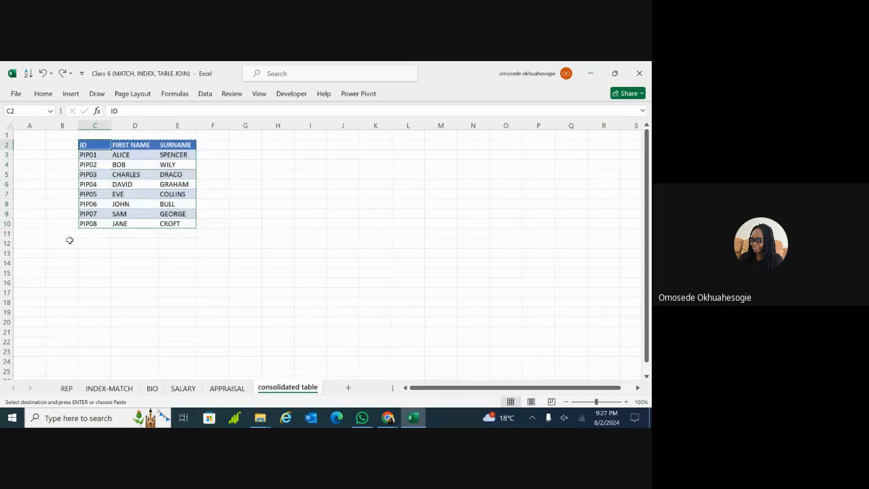
pyautogui.click(96, 312)
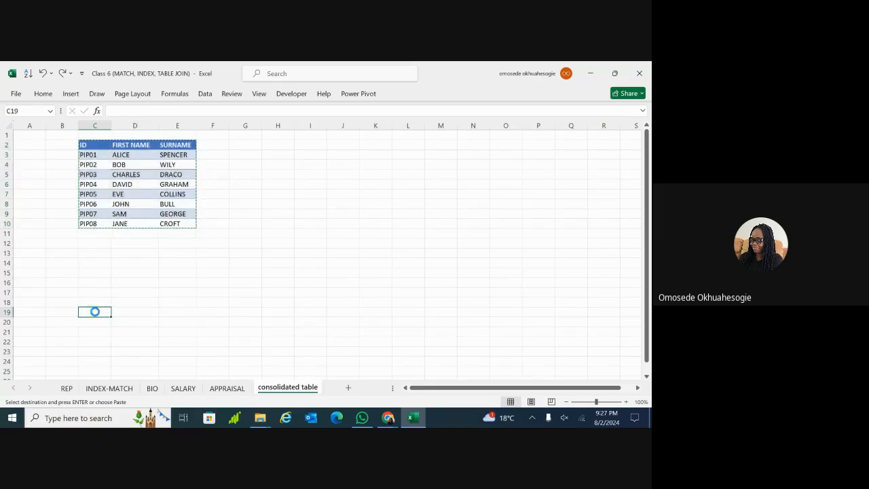
pyautogui.hotkey('ctrl', 'v')
pyautogui.click(204, 175)
# Re-enter SALARY in F2 and APPRAISAL in G2 on the top list
pyautogui.click(208, 144)
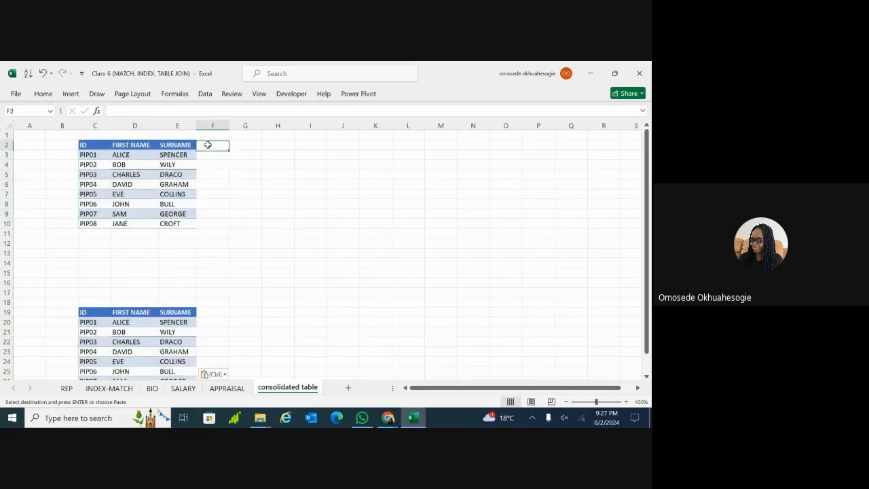
pyautogui.doubleClick(208, 144)
pyautogui.write('S')
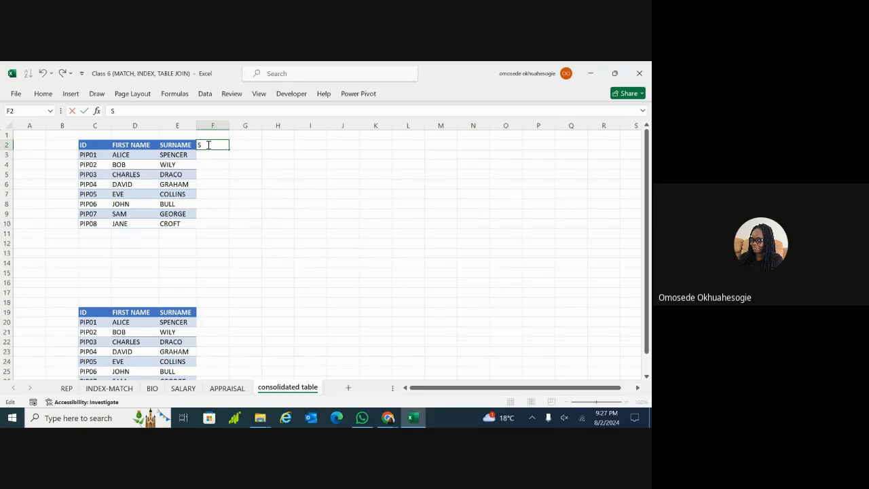
pyautogui.write('ALARY')
pyautogui.click(241, 146)
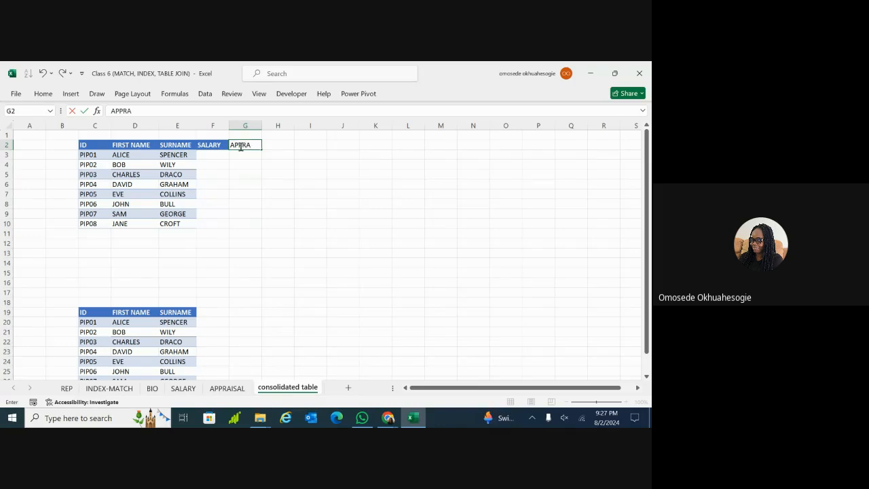
pyautogui.write('APPRAISAL')
# Type SALARY in F19 and start typing APPRAISAL in G19 for the lower list
pyautogui.click(205, 311)
pyautogui.write('S')
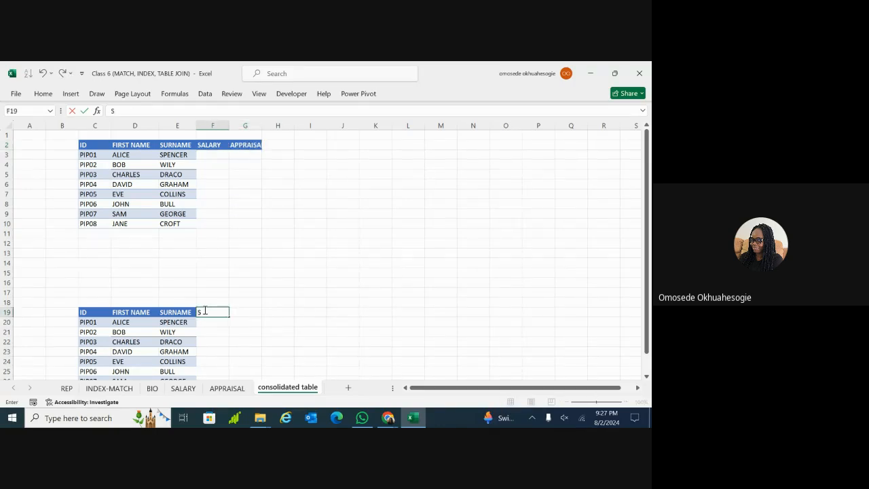
pyautogui.write('ALARY')
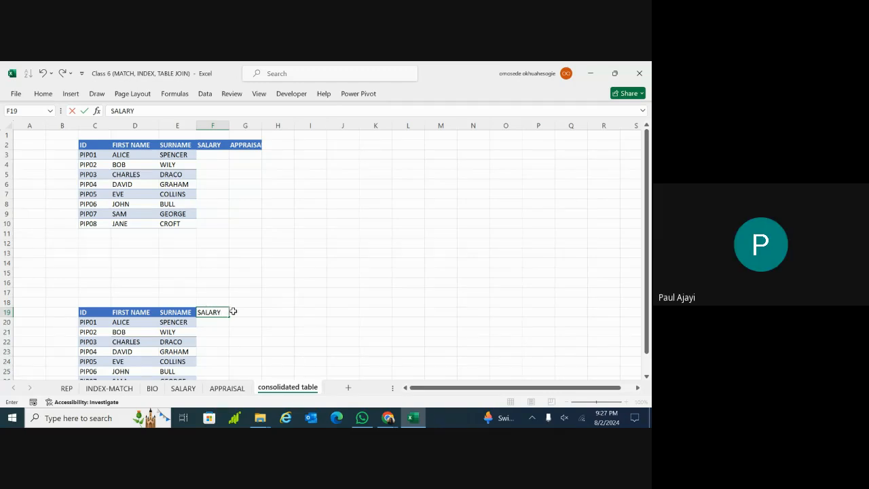
pyautogui.click(233, 312)
pyautogui.write('AP')
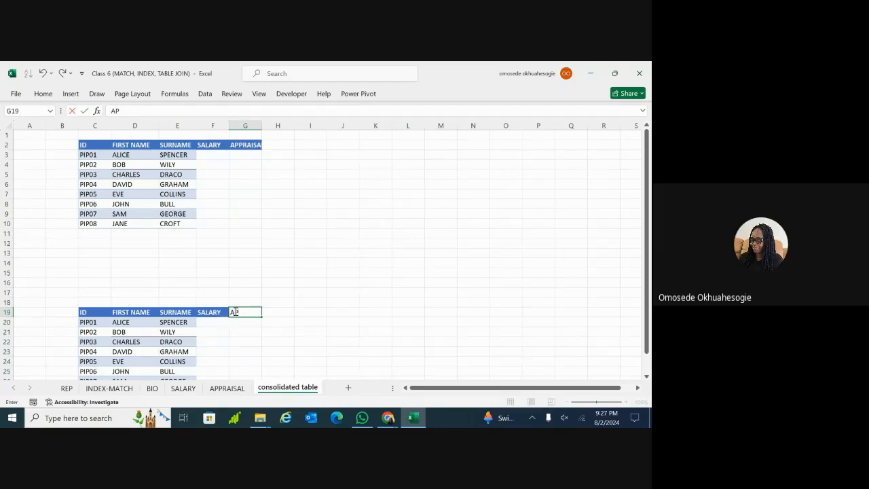
pyautogui.write('PRAISAL')
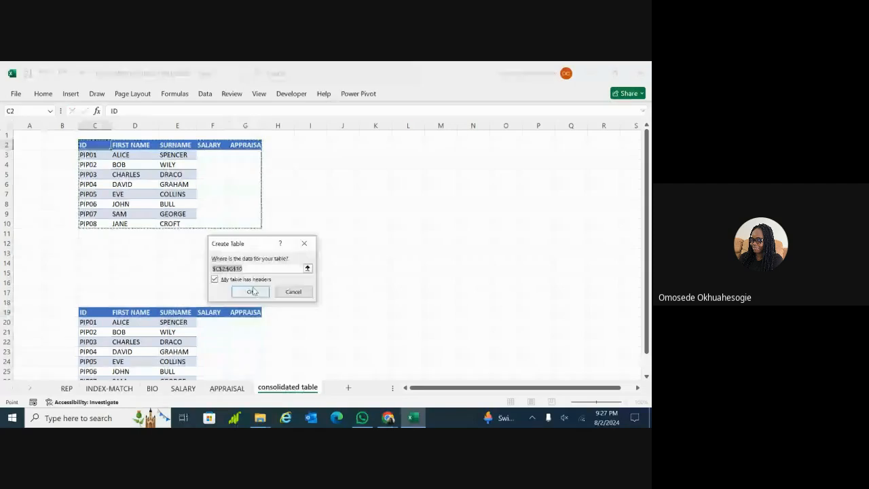
# Format the top list C2:G10 as a table named BOSS1
pyautogui.click(252, 292)
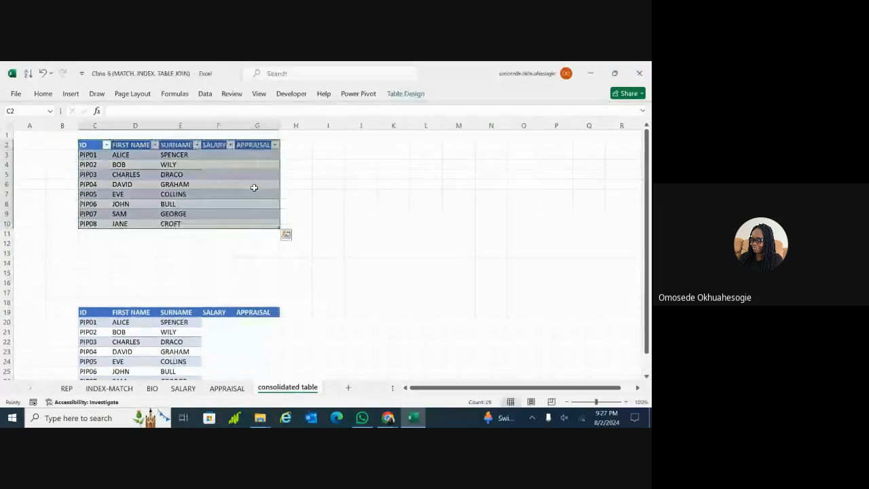
pyautogui.click(405, 93)
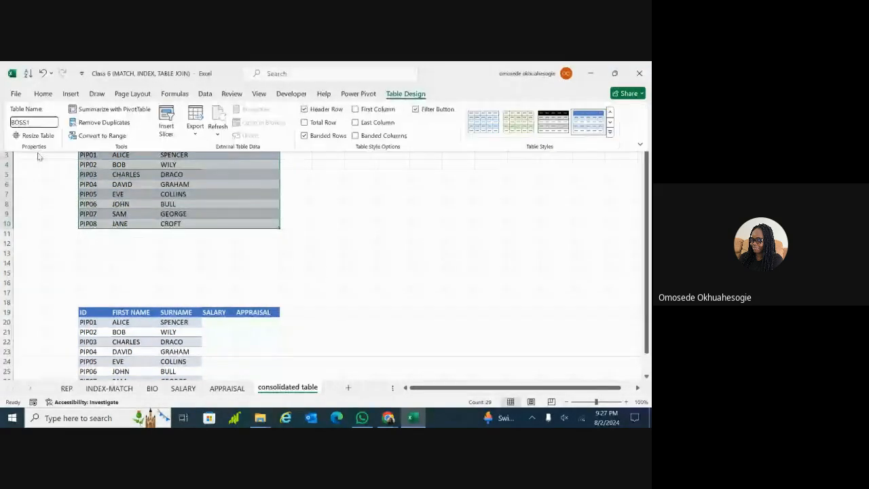
pyautogui.press('Return')
# Format the lower list C19:G27 as a table and name it BOSS
pyautogui.click(126, 351)
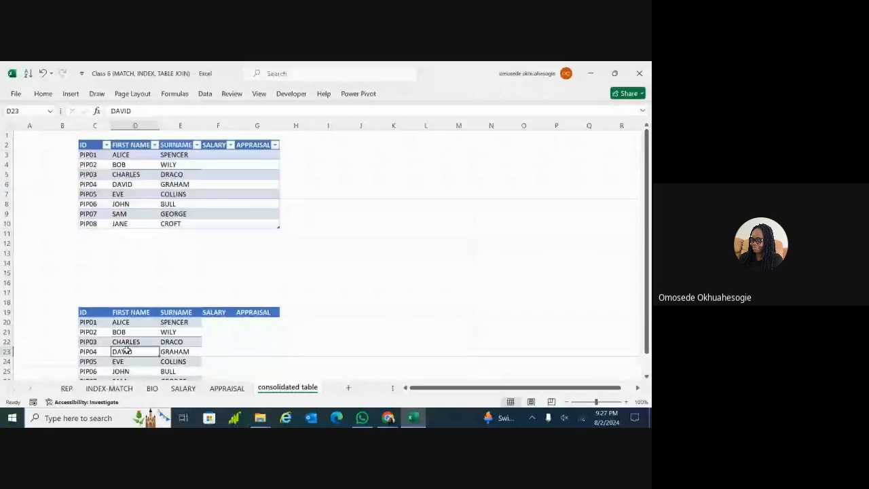
pyautogui.hotkey('ctrl', 't')
pyautogui.click(254, 291)
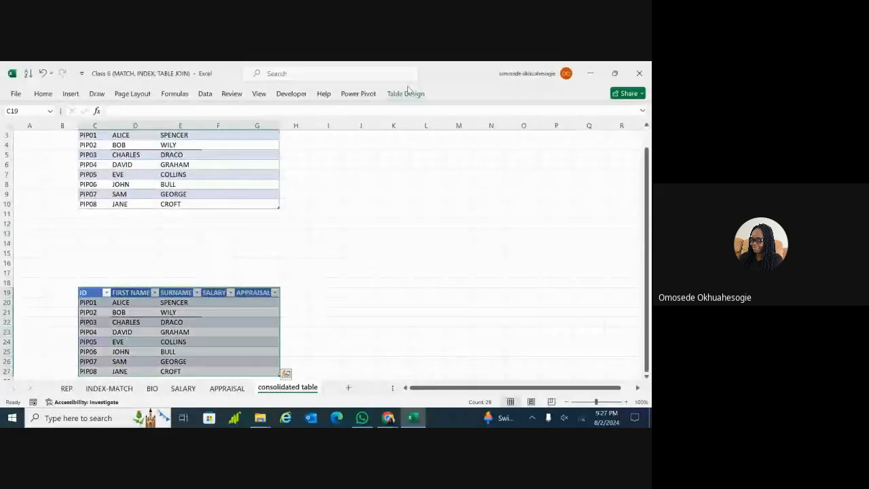
pyautogui.click(407, 93)
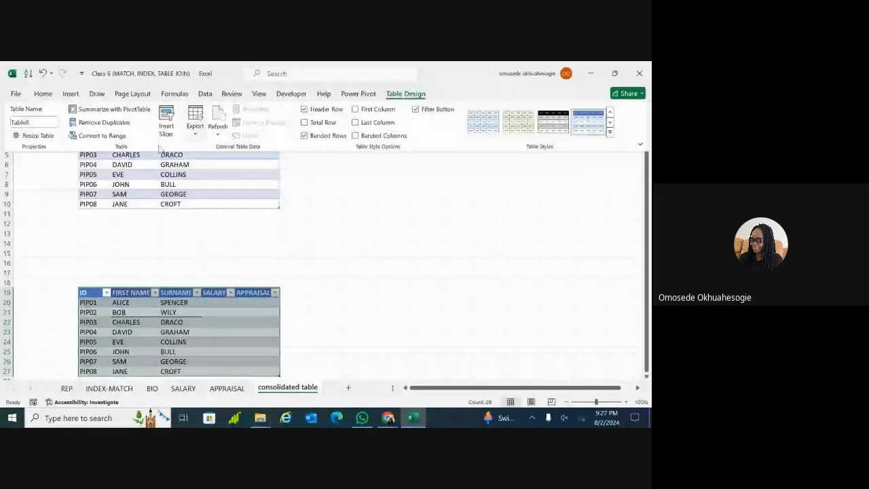
pyautogui.click(23, 122)
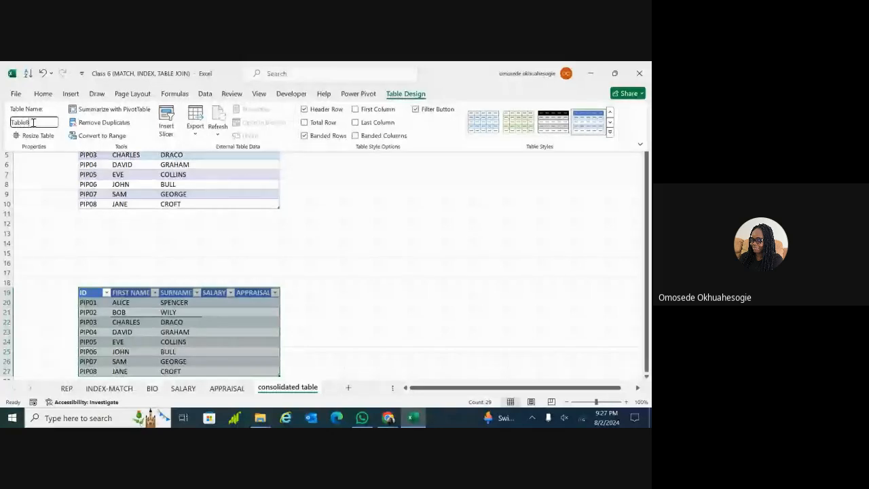
pyautogui.write('BOSS2')
pyautogui.click(311, 246)
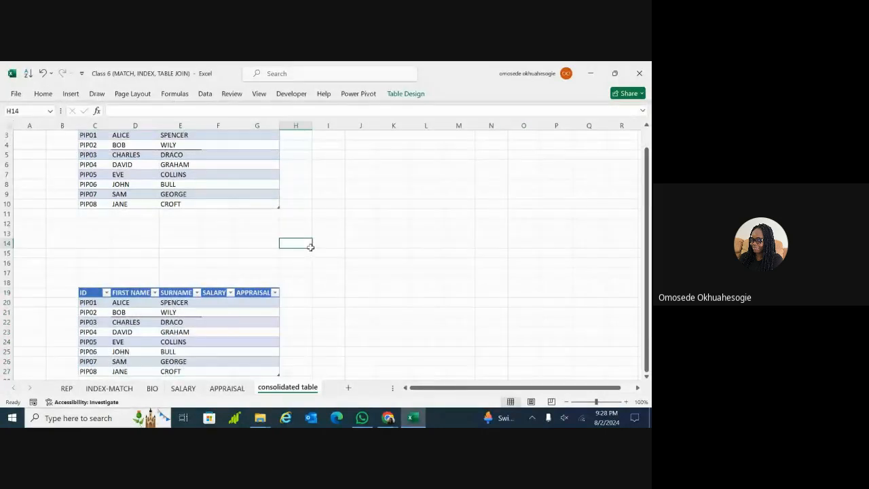
# Zoom to about 204% on the top employee table (C2:G10) and select the SALARY cell F3
pyautogui.scroll(1, 292, 227)
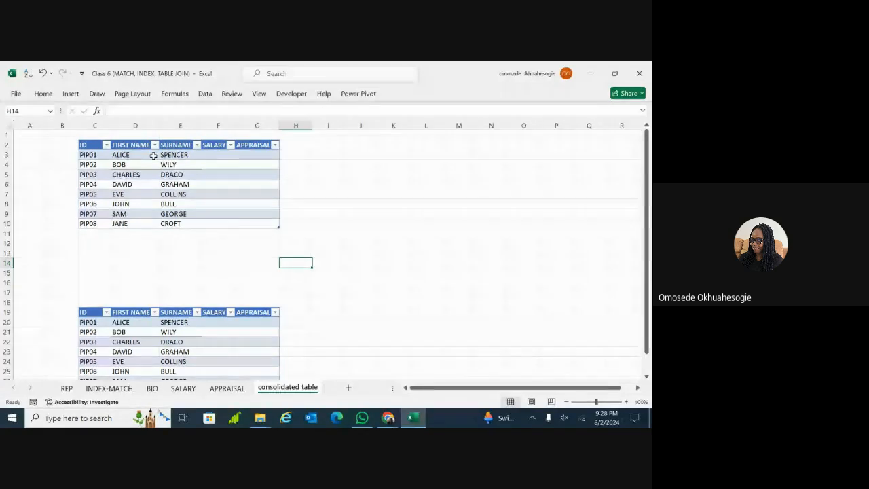
pyautogui.scroll(4, 141, 155)
pyautogui.scroll(6, 141, 154)
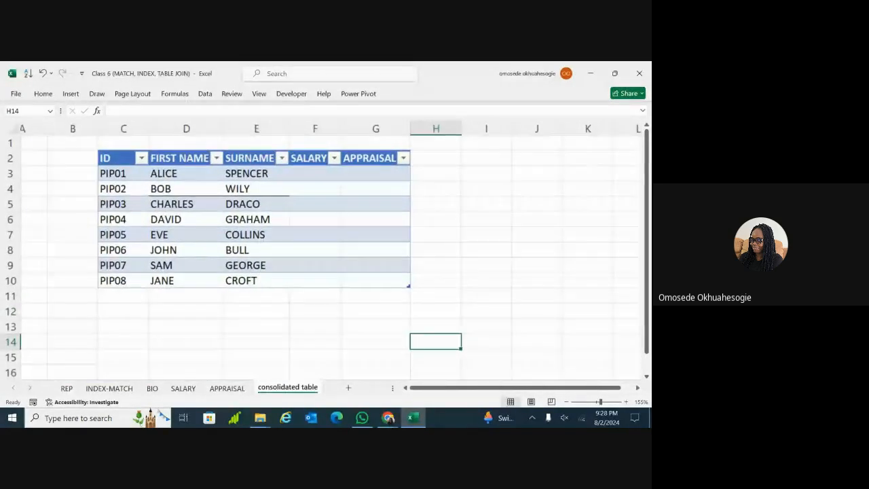
pyautogui.hscroll(1, 140, 155)
pyautogui.scroll(1, 141, 154)
pyautogui.scroll(-2, 140, 155)
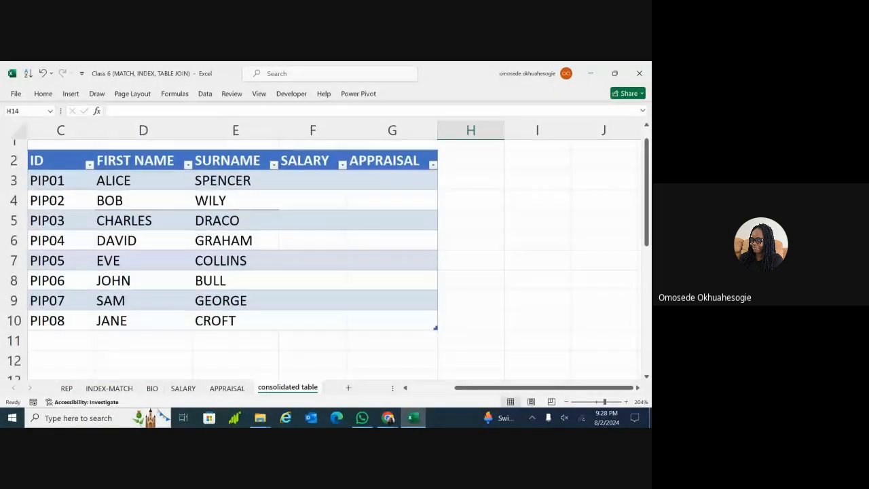
pyautogui.scroll(1, 140, 155)
pyautogui.scroll(-1, 331, 229)
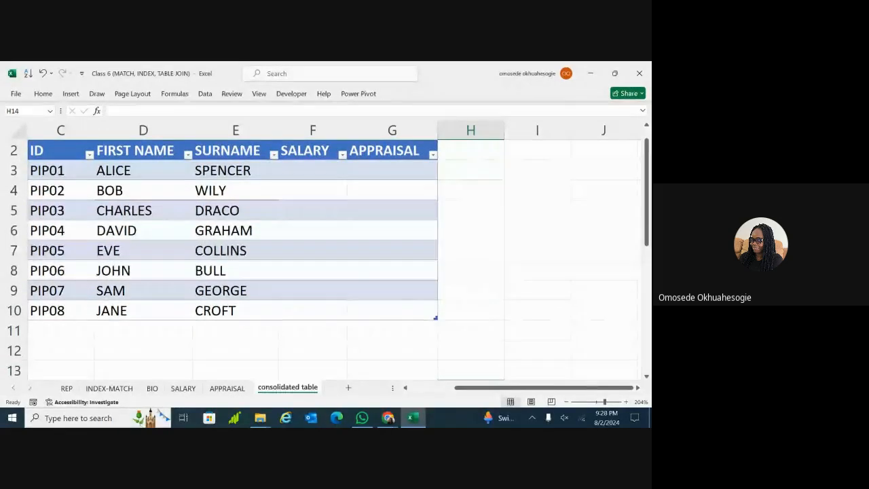
pyautogui.hscroll(-2, 331, 229)
pyautogui.scroll(1, 302, 231)
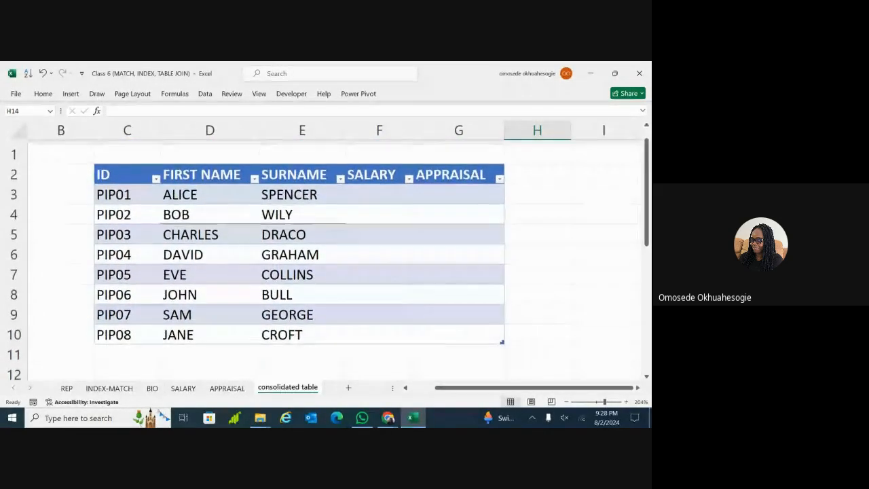
pyautogui.click(371, 192)
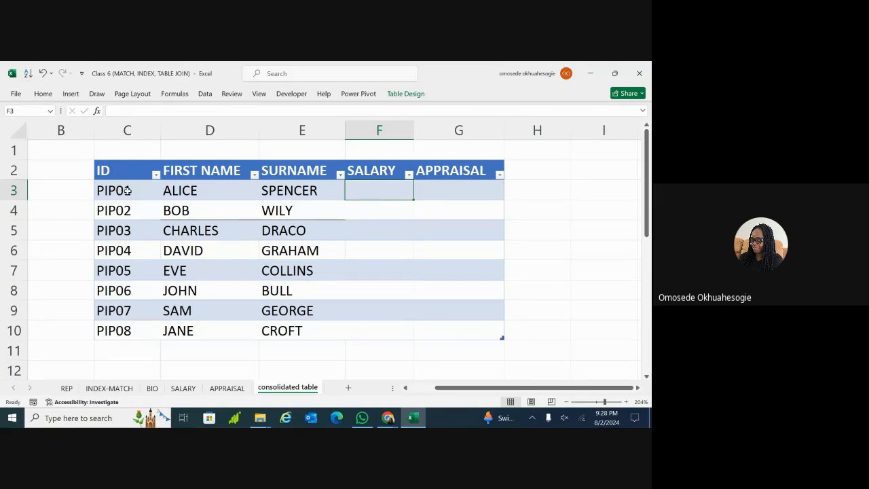
pyautogui.click(182, 391)
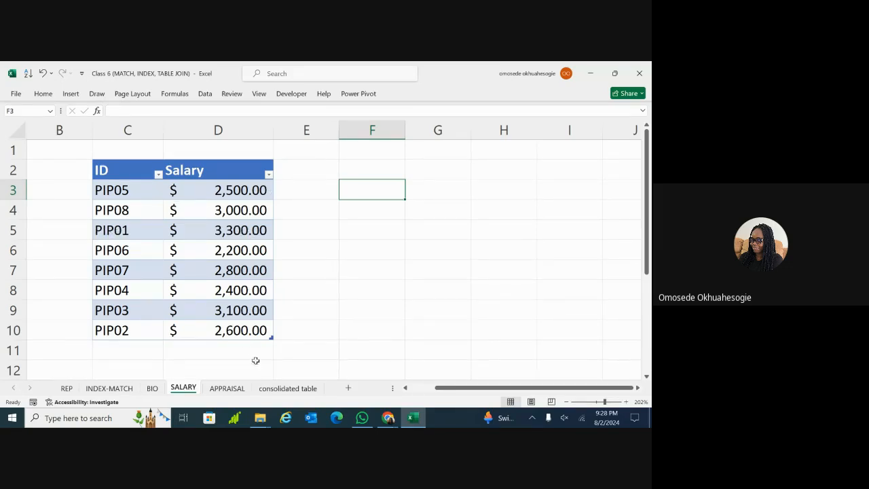
pyautogui.click(279, 394)
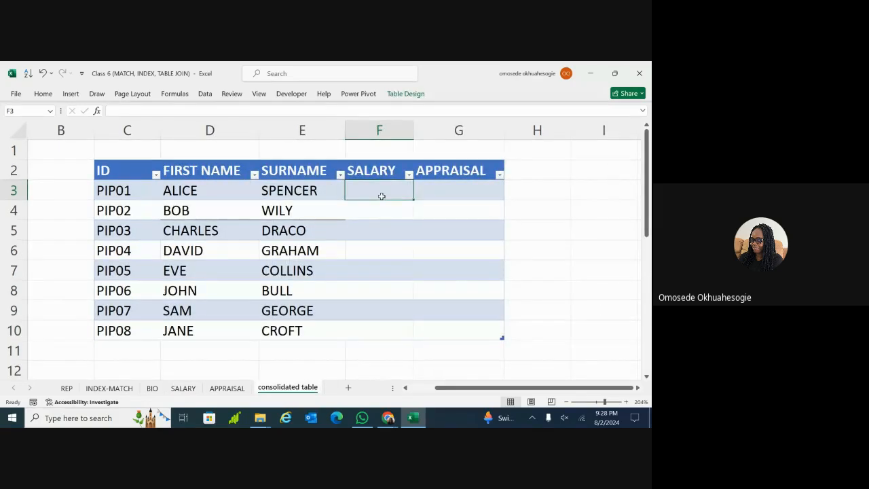
pyautogui.doubleClick(383, 197)
pyautogui.write('3300')
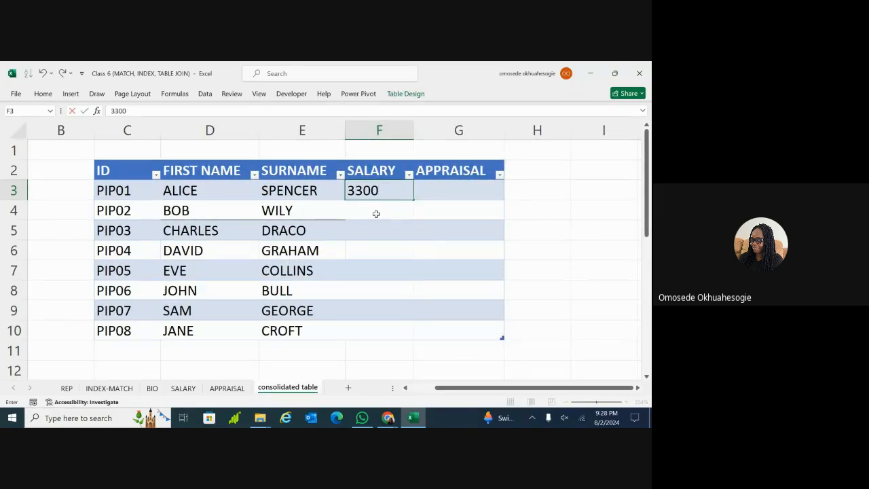
pyautogui.press('Return')
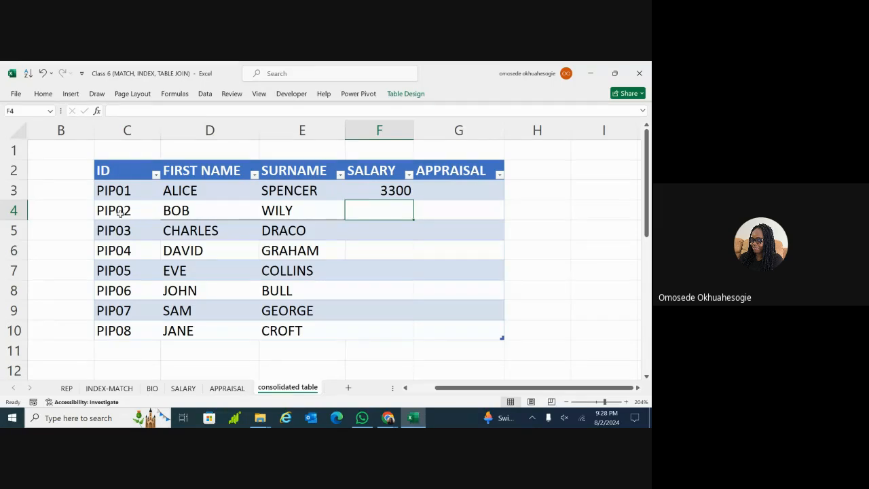
pyautogui.click(187, 214)
pyautogui.click(281, 206)
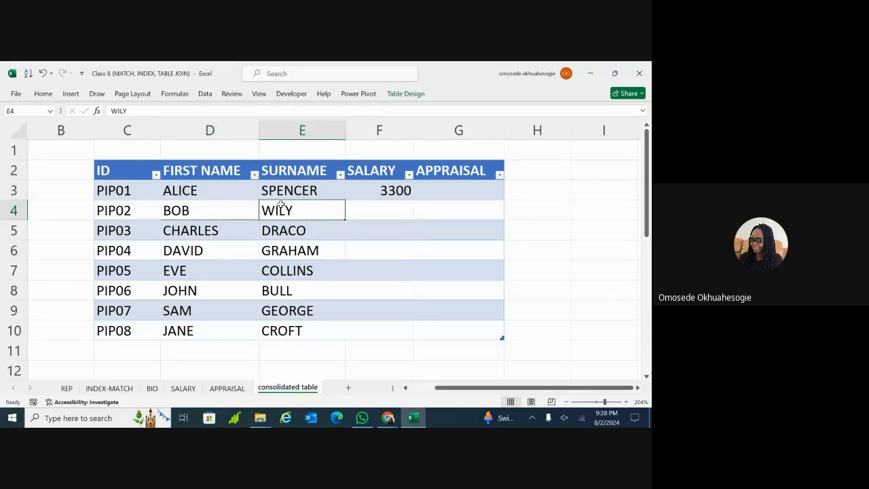
pyautogui.click(134, 212)
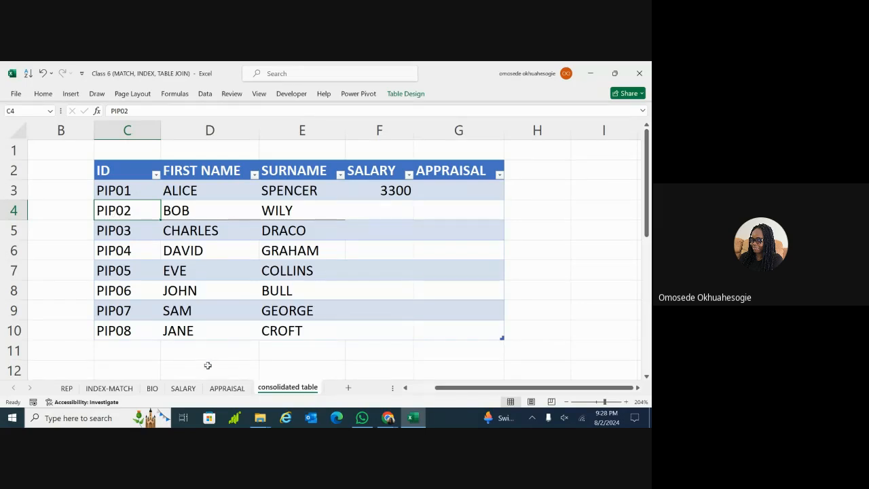
pyautogui.click(184, 389)
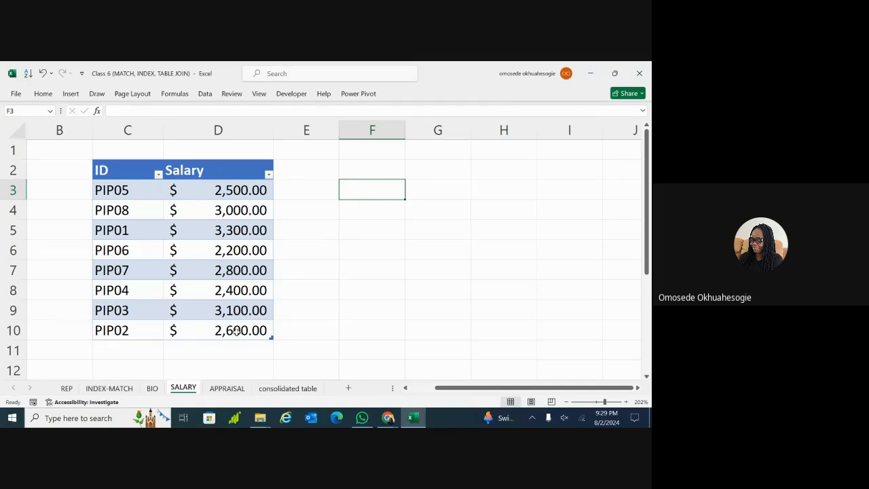
pyautogui.click(285, 388)
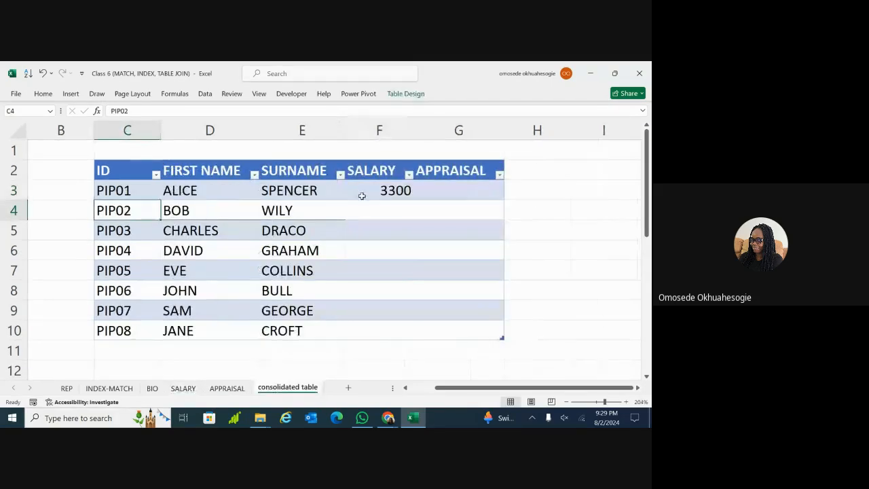
pyautogui.doubleClick(383, 205)
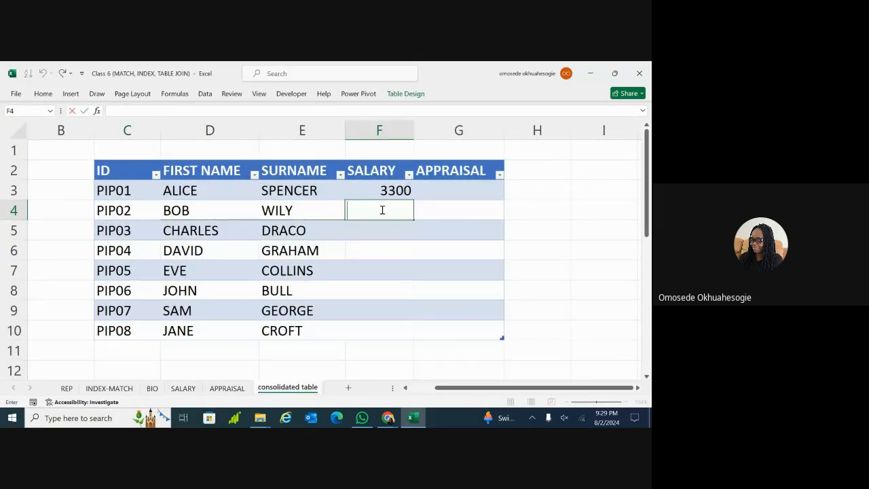
pyautogui.write('2600')
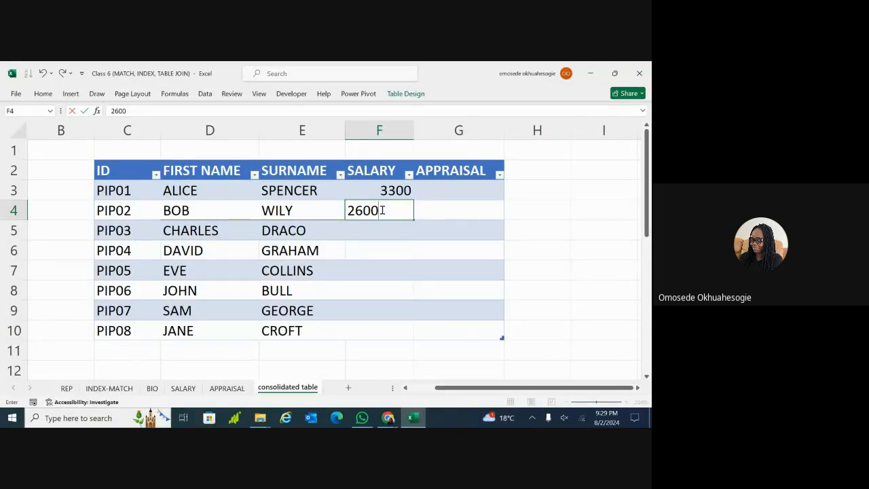
pyautogui.click(387, 223)
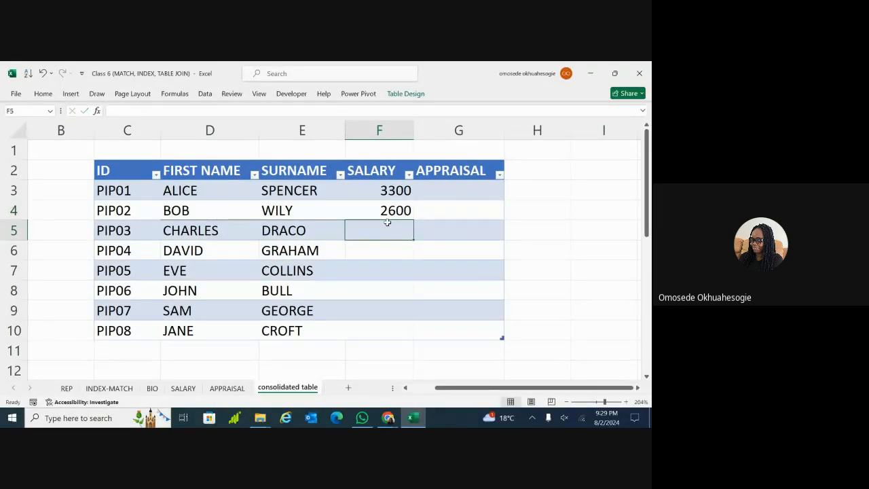
pyautogui.doubleClick(388, 230)
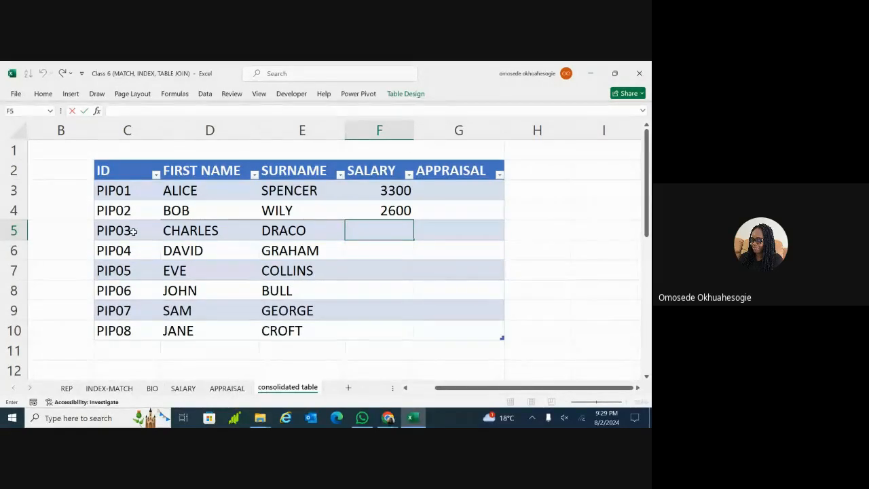
pyautogui.click(398, 206)
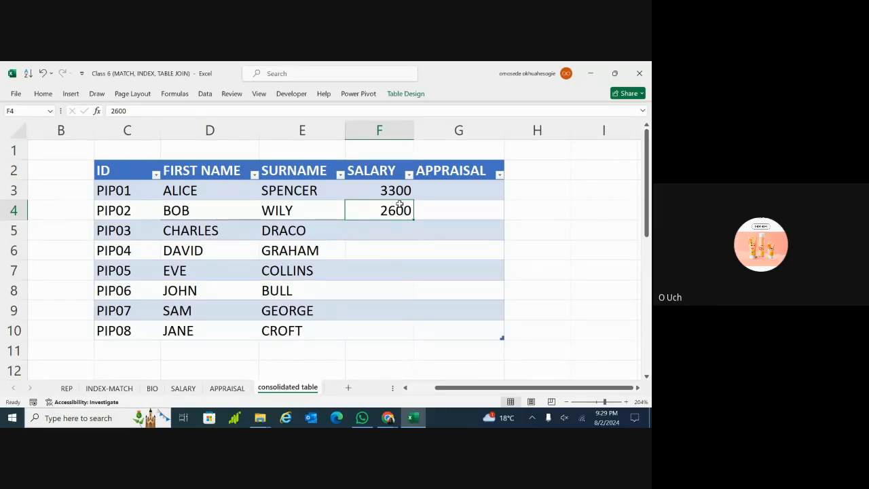
pyautogui.doubleClick(397, 210)
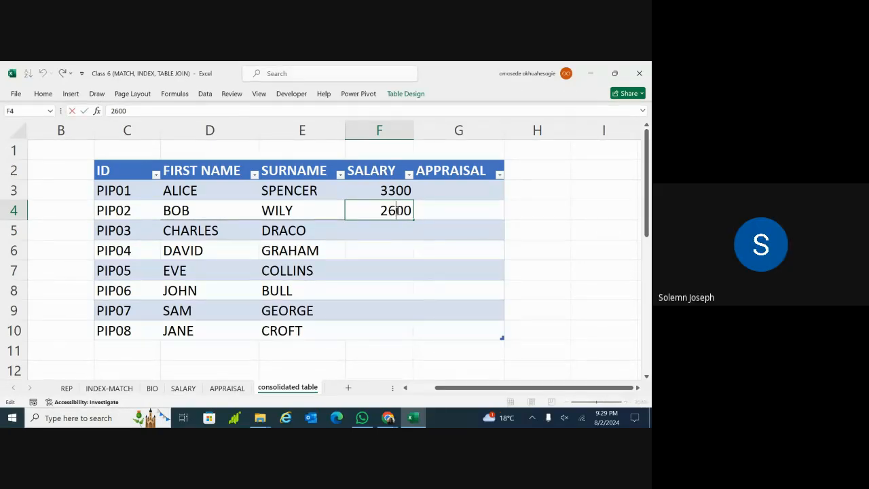
pyautogui.doubleClick(397, 210)
pyautogui.press('BackSpace')
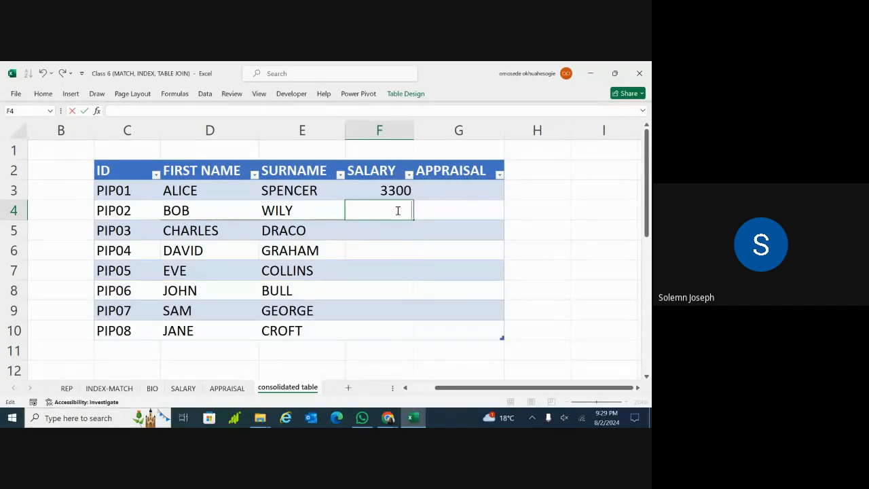
pyautogui.doubleClick(399, 190)
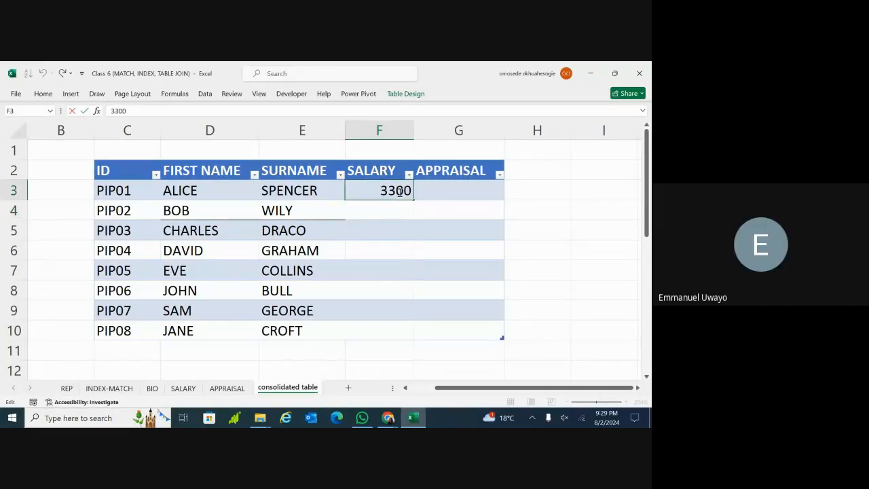
pyautogui.doubleClick(399, 191)
pyautogui.press('BackSpace')
pyautogui.click(385, 210)
pyautogui.click(372, 191)
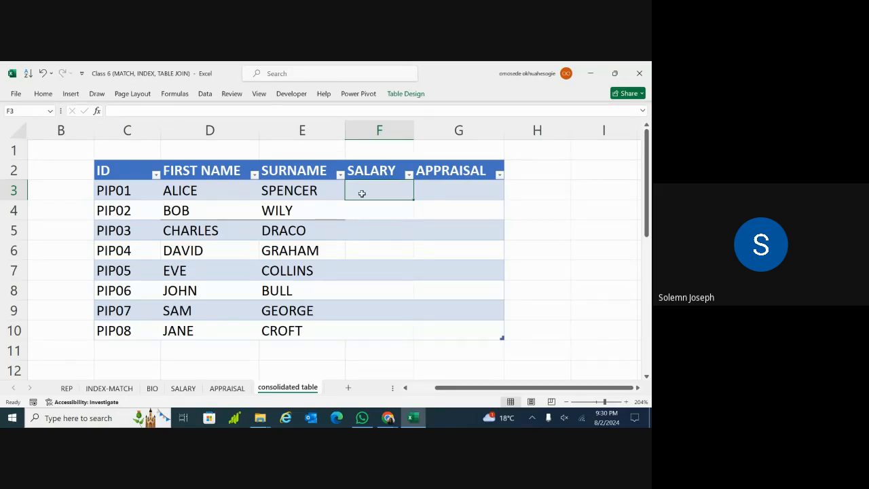
# Look over the APPRAISAL sheet and the SALARY sheet's salary amounts in D3:D10
pyautogui.click(226, 391)
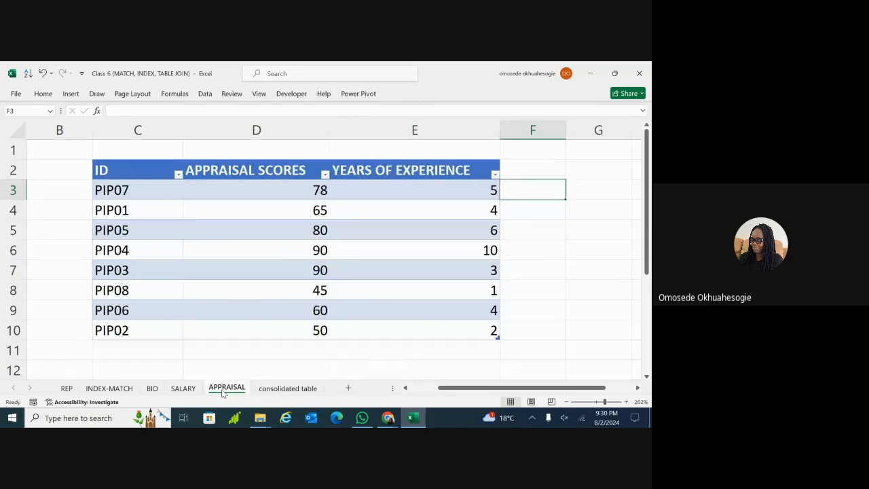
pyautogui.click(183, 390)
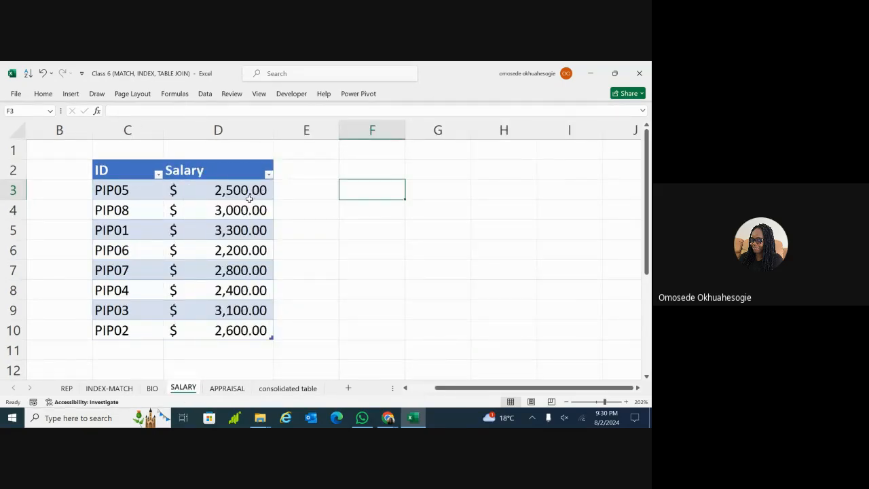
pyautogui.moveTo(248, 192); pyautogui.dragTo(234, 329)
pyautogui.click(334, 252)
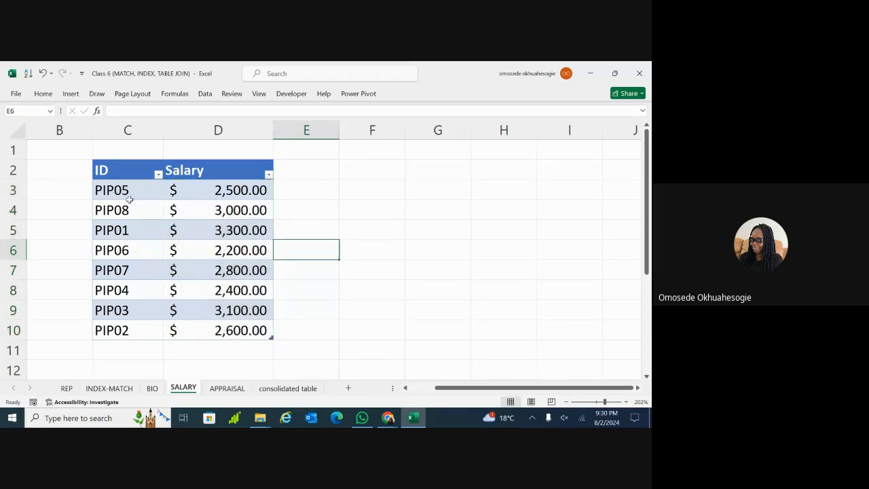
# Switch to the consolidated table sheet and select cells in its empty SALARY column
pyautogui.click(275, 390)
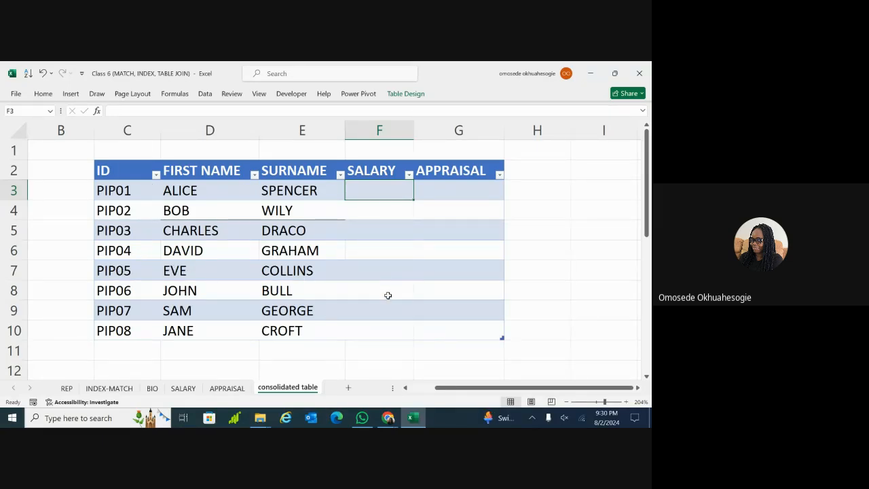
pyautogui.moveTo(388, 296); pyautogui.dragTo(389, 303)
pyautogui.moveTo(391, 217); pyautogui.dragTo(390, 222)
pyautogui.click(391, 218)
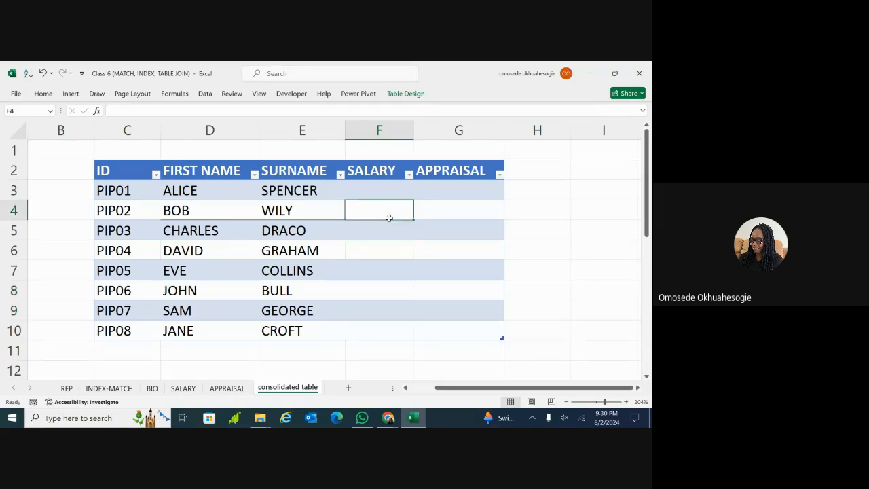
pyautogui.click(384, 229)
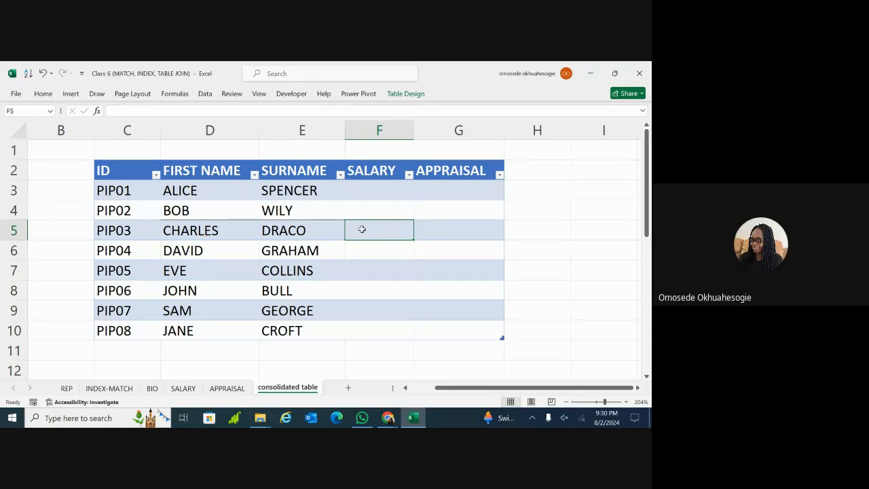
pyautogui.click(364, 209)
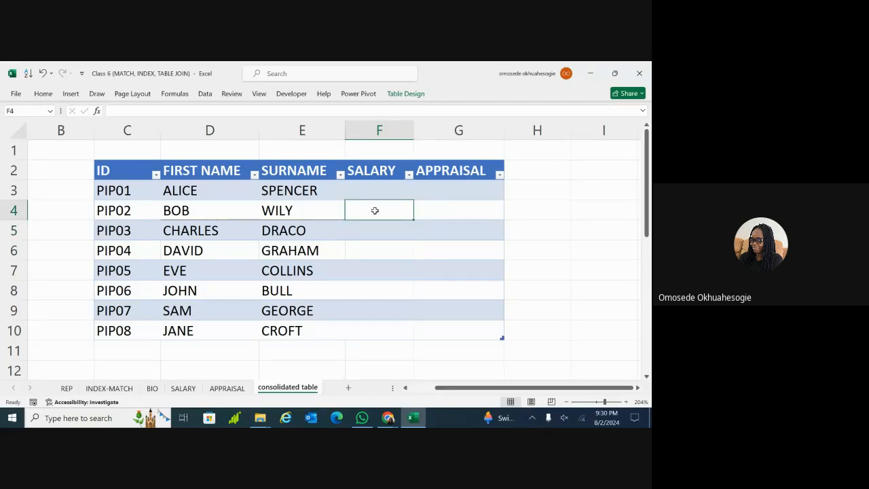
pyautogui.click(383, 307)
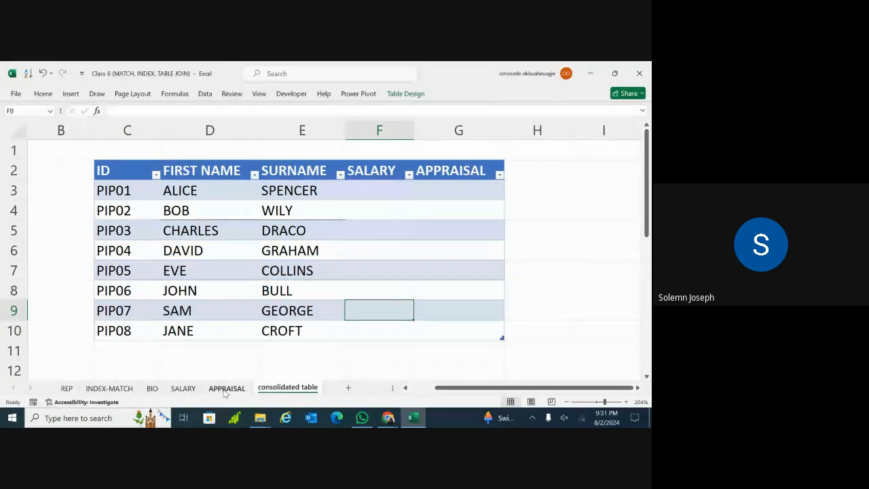
pyautogui.click(182, 388)
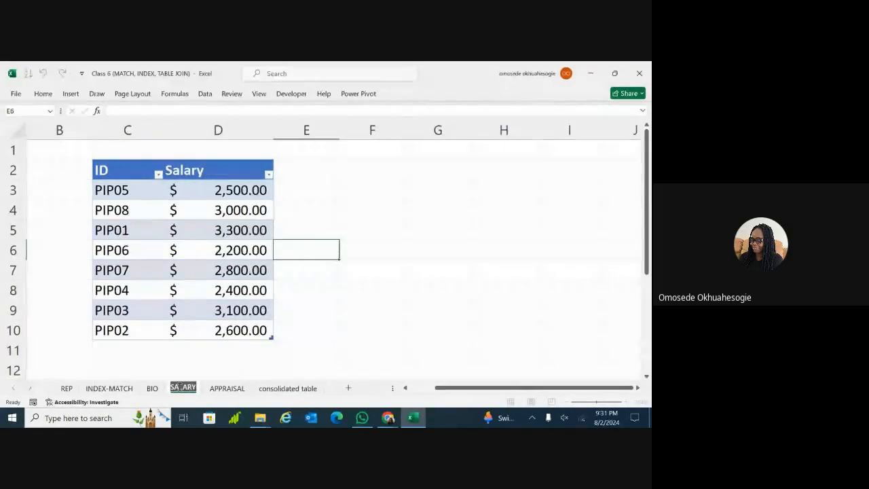
pyautogui.click(227, 389)
pyautogui.click(269, 391)
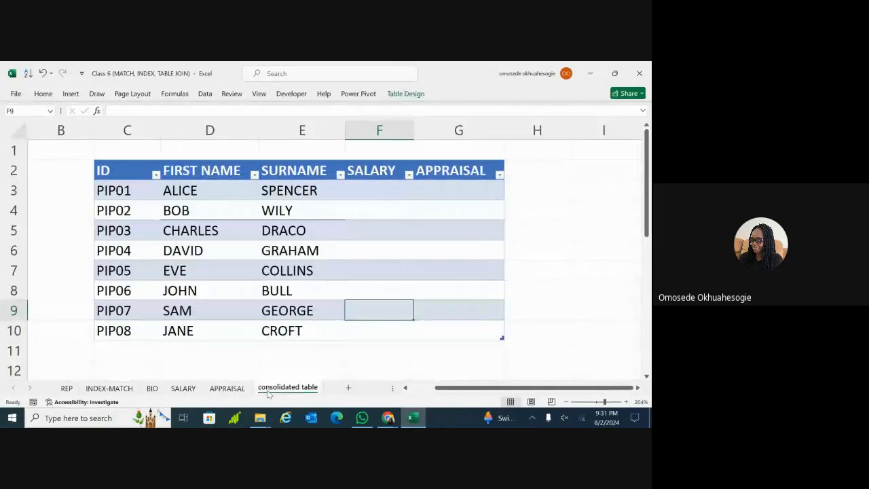
pyautogui.click(369, 192)
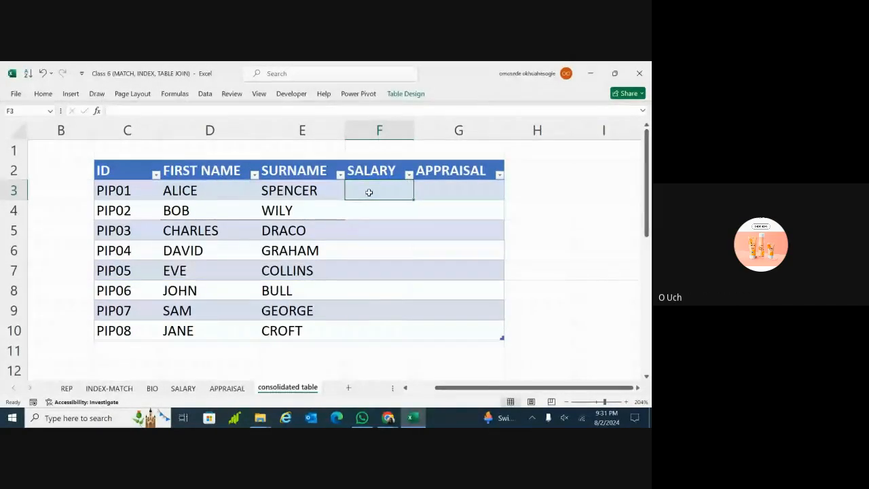
pyautogui.doubleClick(369, 193)
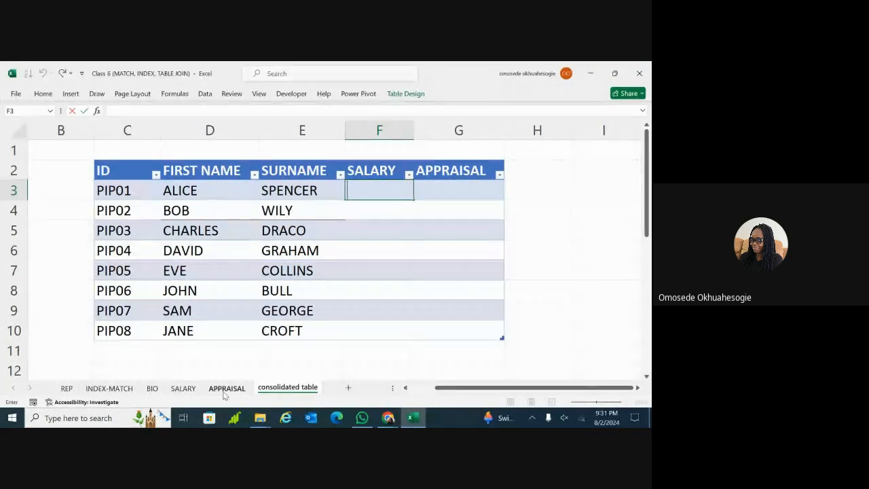
pyautogui.press('Escape')
pyautogui.click(152, 389)
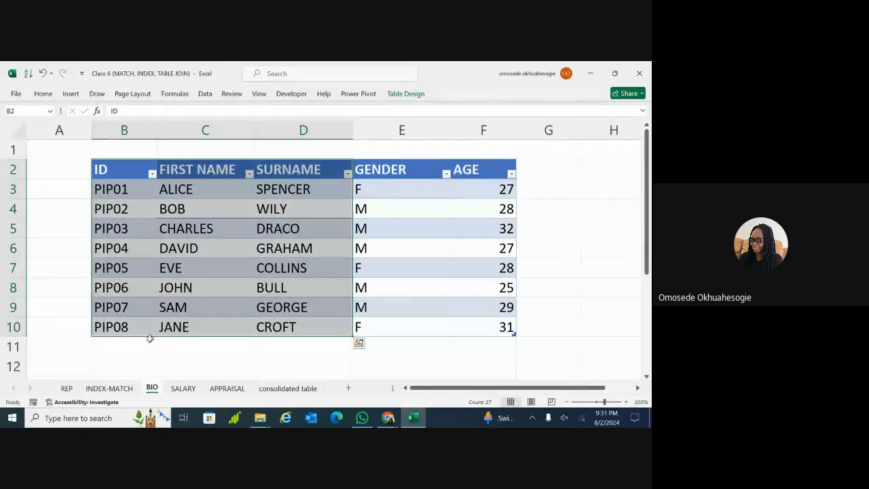
pyautogui.click(386, 197)
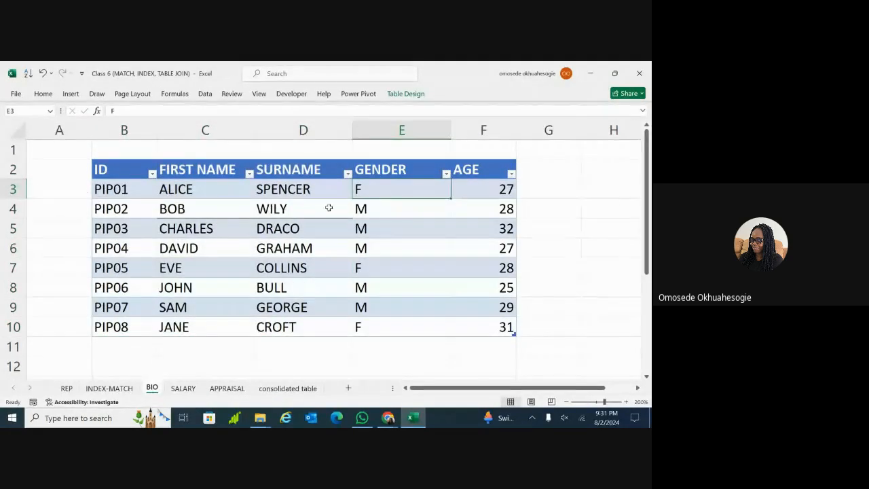
pyautogui.click(314, 206)
pyautogui.click(406, 95)
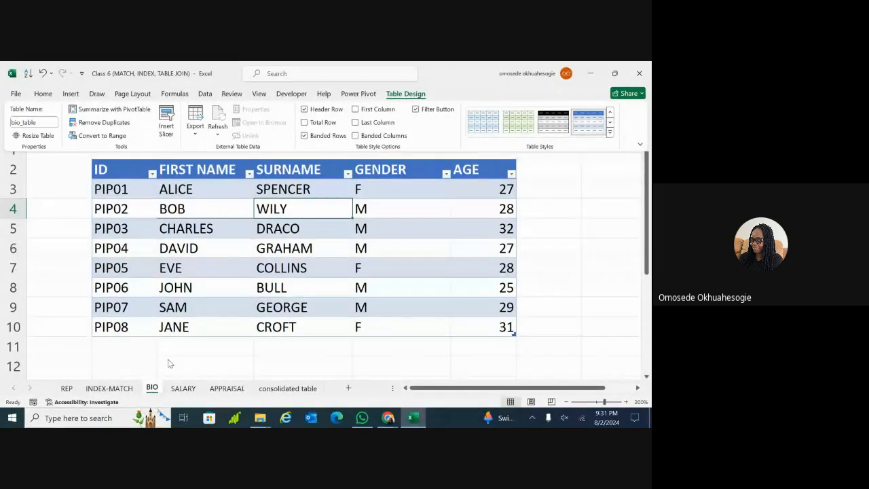
pyautogui.click(176, 389)
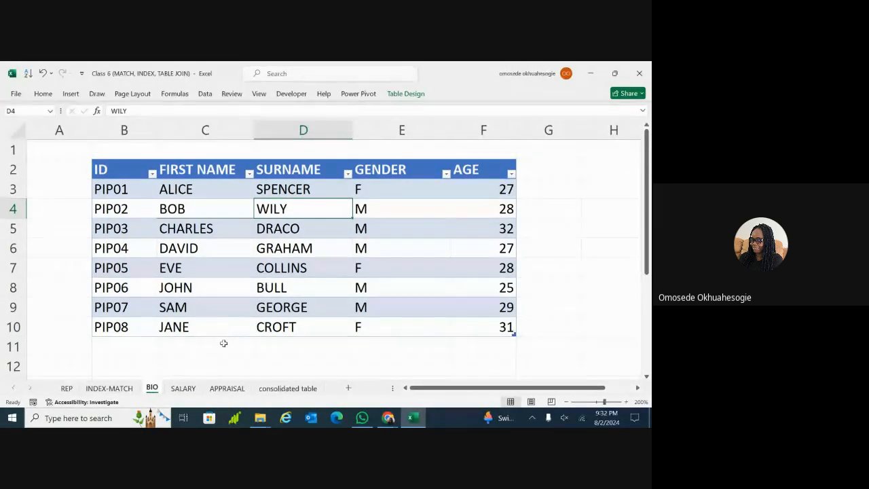
pyautogui.click(181, 395)
pyautogui.click(214, 255)
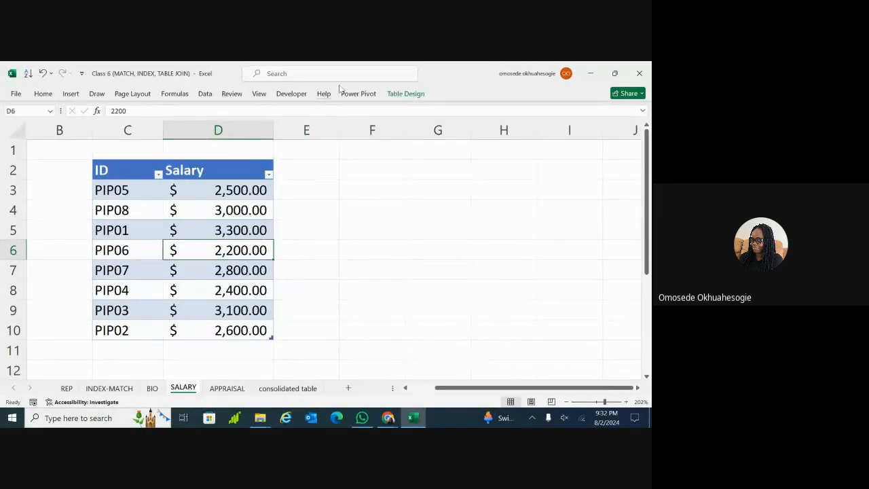
pyautogui.click(397, 93)
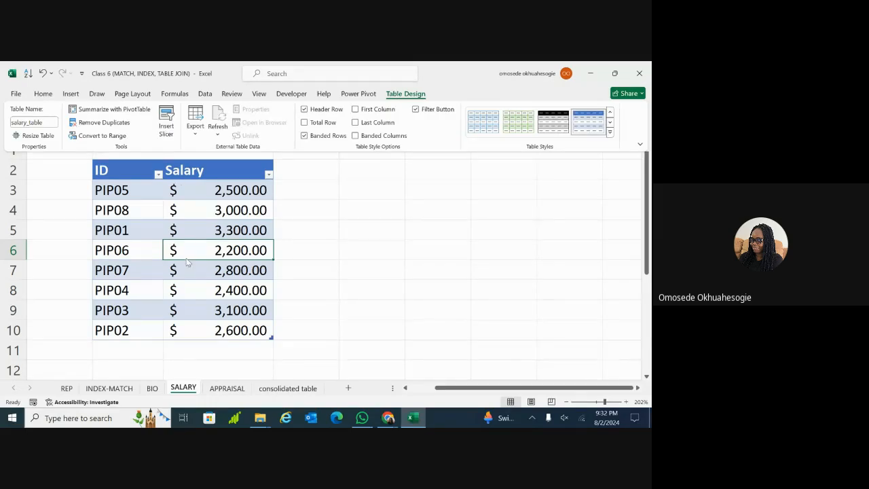
pyautogui.click(227, 395)
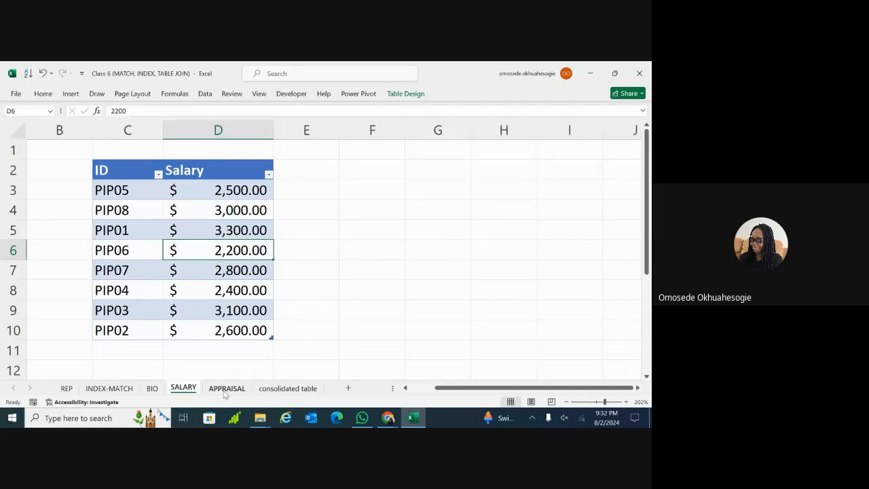
pyautogui.click(225, 393)
pyautogui.click(260, 261)
pyautogui.click(319, 171)
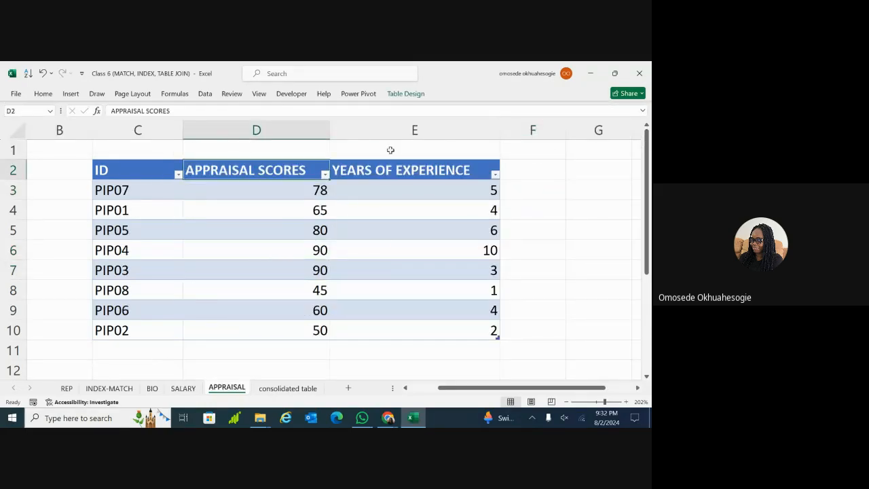
pyautogui.click(416, 93)
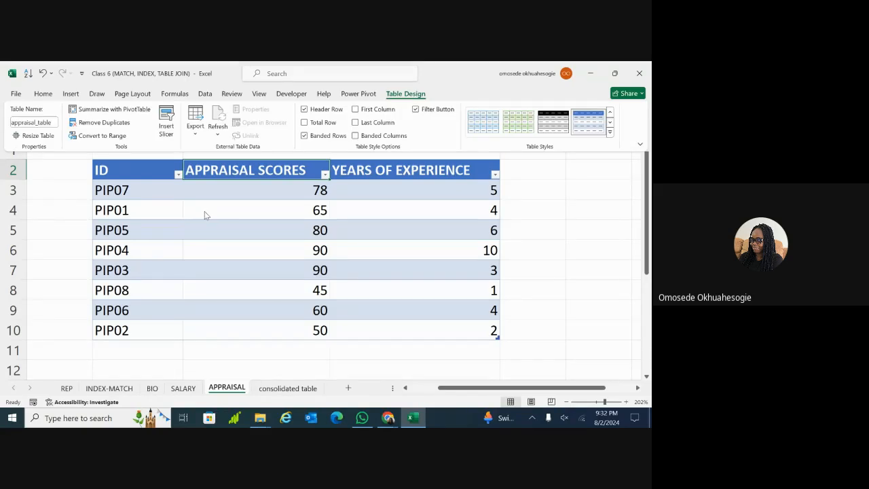
pyautogui.click(272, 392)
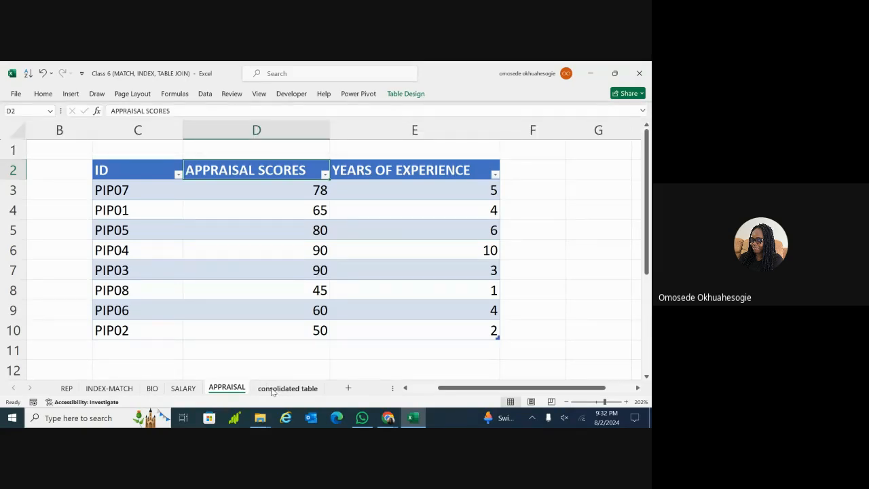
pyautogui.click(272, 392)
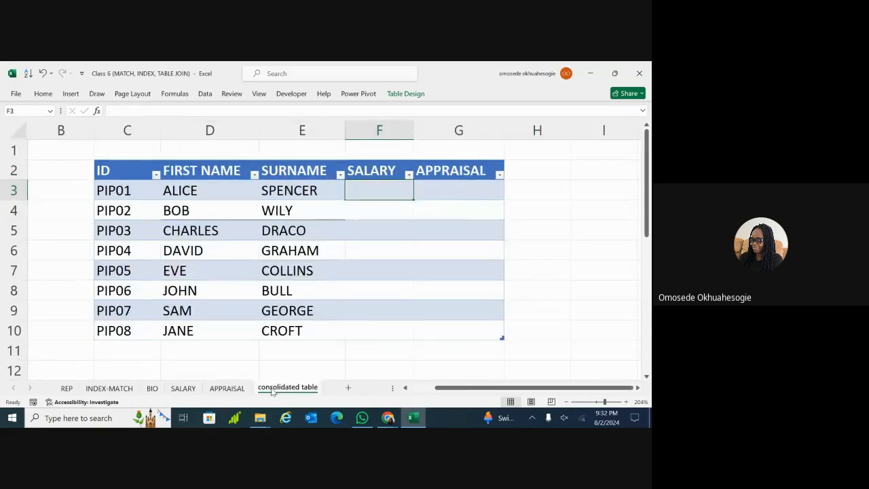
# Start an XLOOKUP formula in F3, then erase the unfinished formula
pyautogui.doubleClick(364, 194)
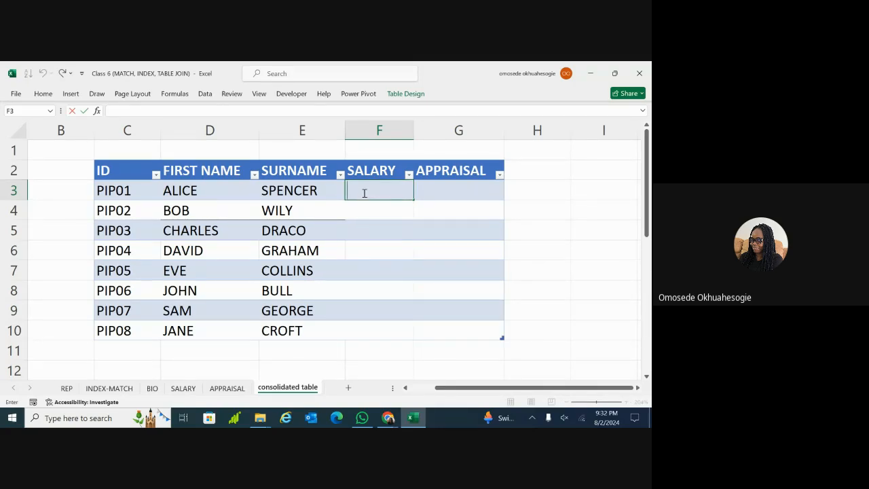
pyautogui.write('=XLO')
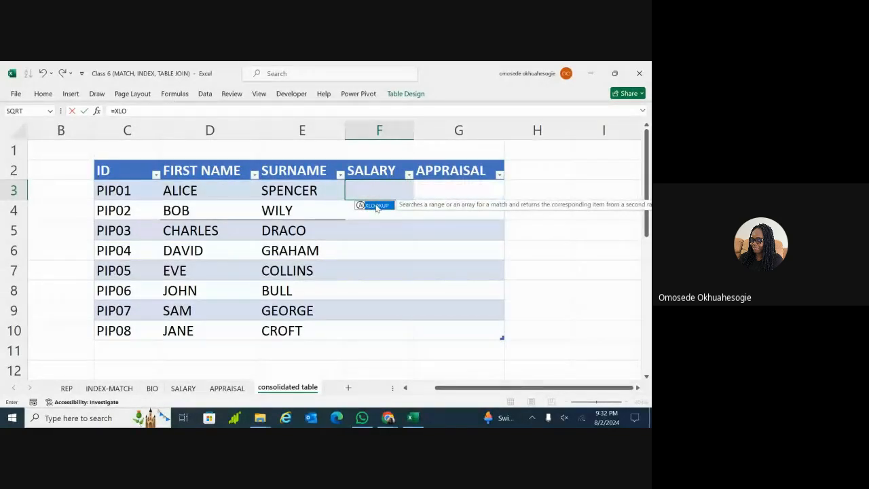
pyautogui.doubleClick(377, 206)
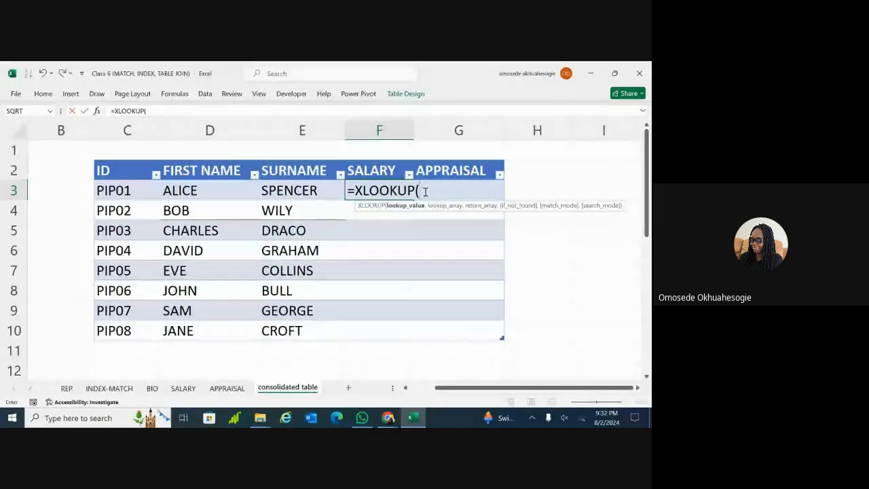
pyautogui.hscroll(2, 425, 192)
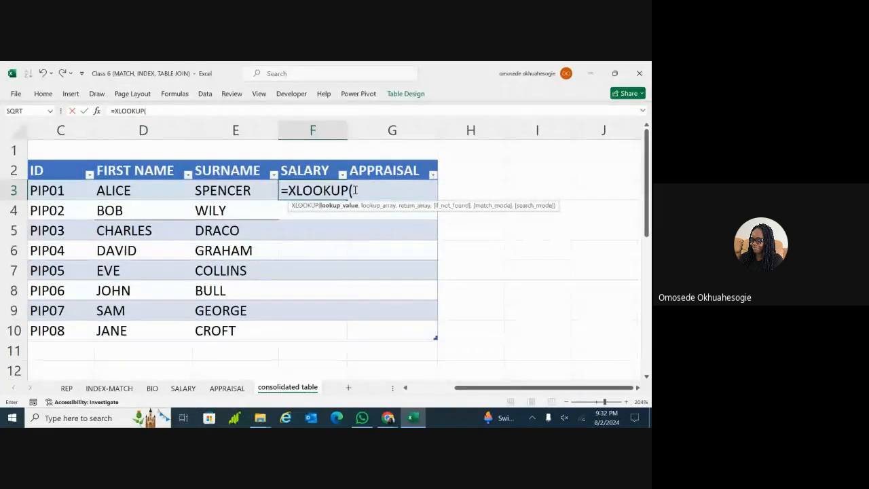
pyautogui.press('BackSpace')
pyautogui.press('BackSpace')
pyautogui.press('BackSpace')
pyautogui.press('BackSpace')
pyautogui.press('BackSpace')
pyautogui.press('BackSpace')
pyautogui.press('BackSpace')
pyautogui.press('BackSpace')
pyautogui.press('BackSpace')
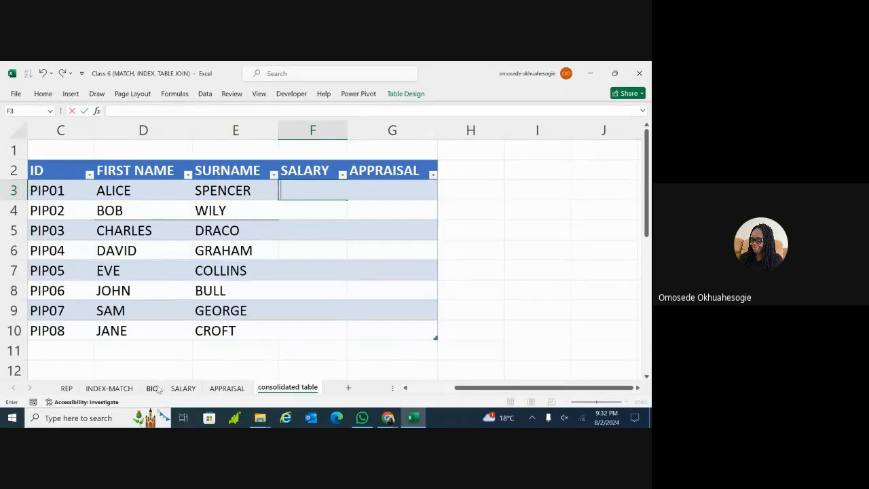
# Reselect the empty F3 and switch to the SALARY sheet's ID and Salary table
pyautogui.click(195, 214)
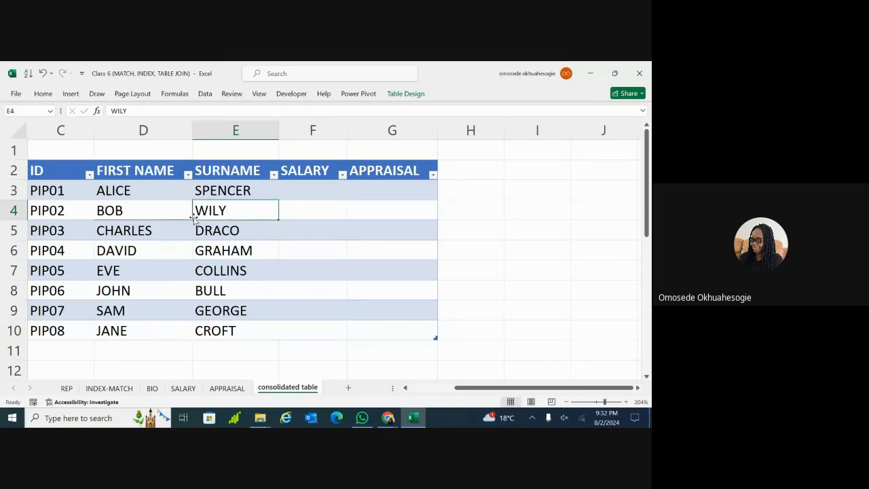
pyautogui.click(303, 188)
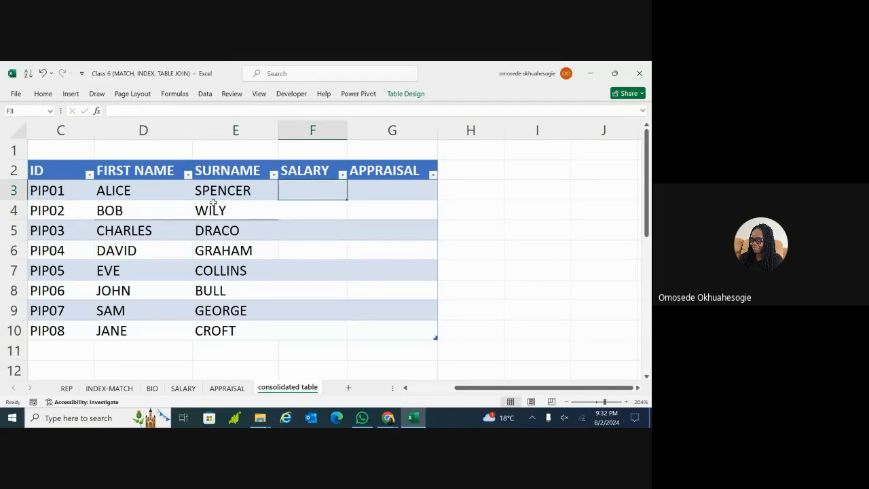
pyautogui.click(183, 388)
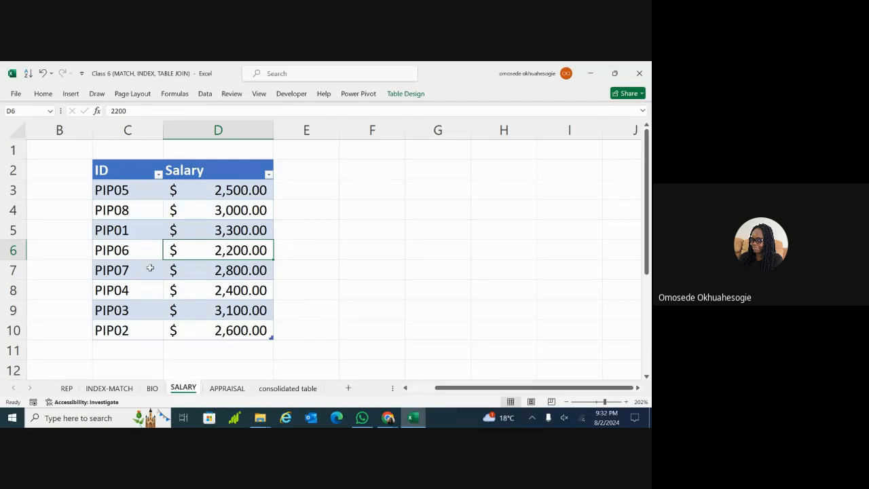
pyautogui.click(285, 388)
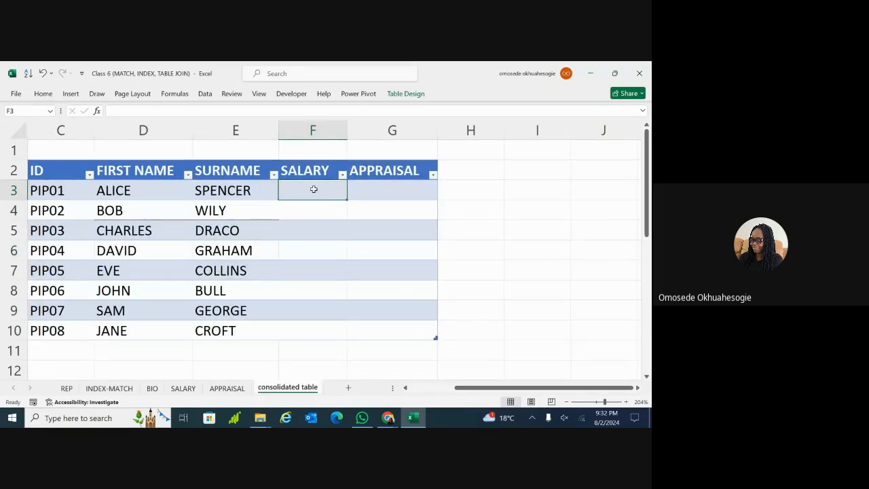
pyautogui.doubleClick(313, 190)
pyautogui.write('=')
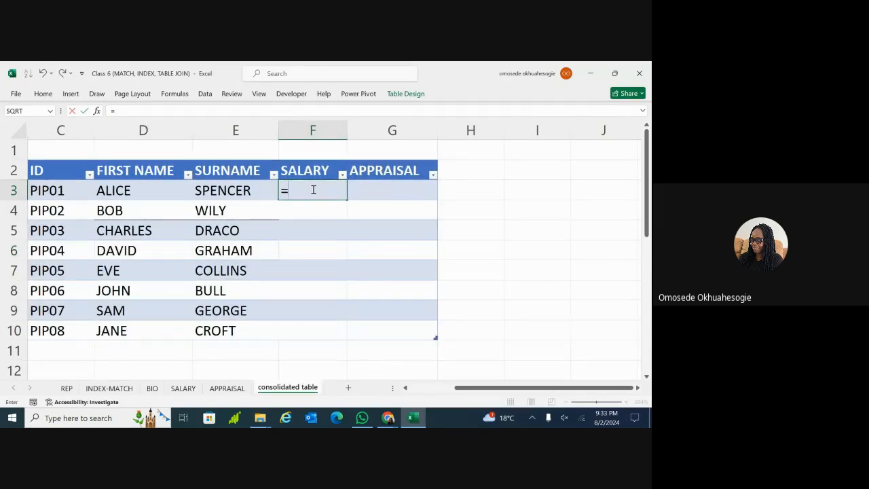
pyautogui.write('X')
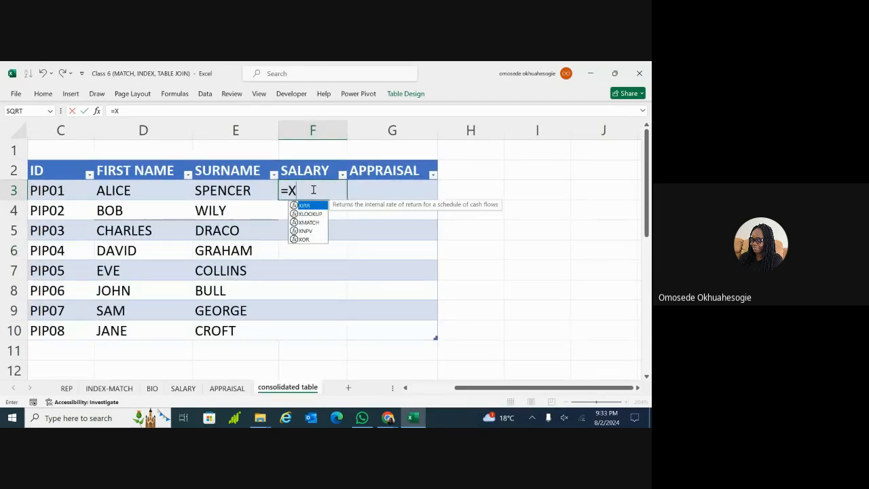
pyautogui.write('LOOK')
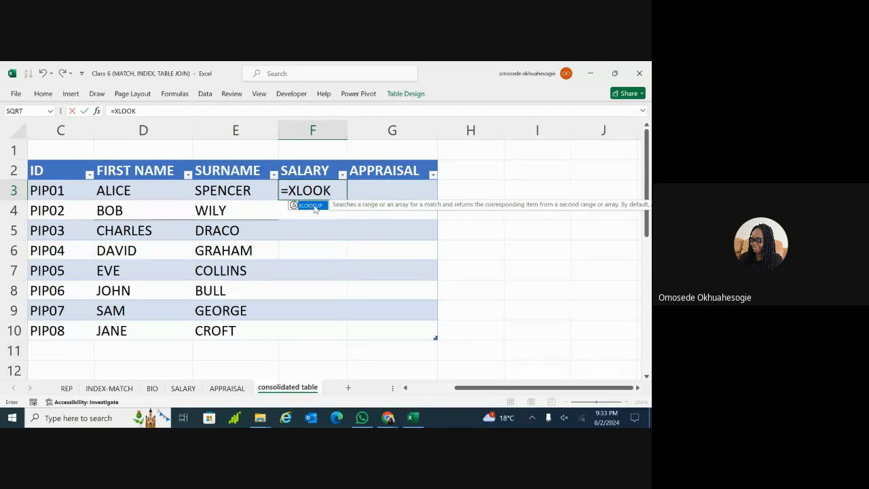
pyautogui.doubleClick(314, 206)
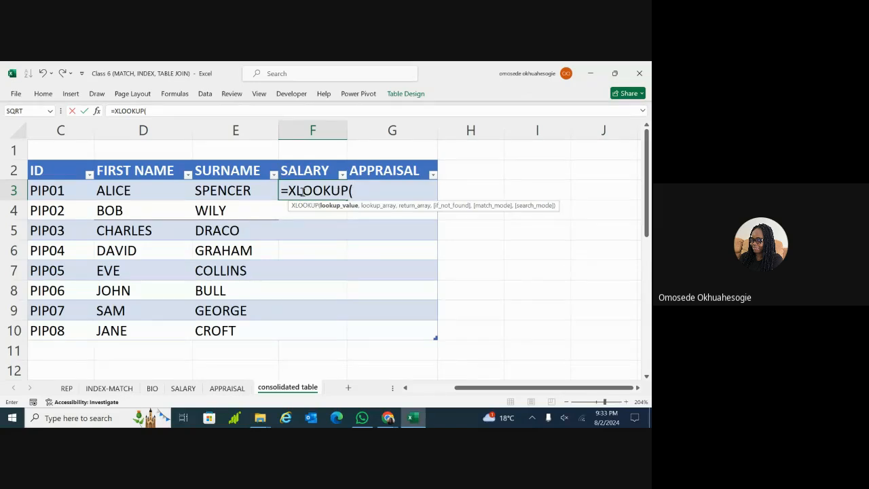
pyautogui.click(66, 192)
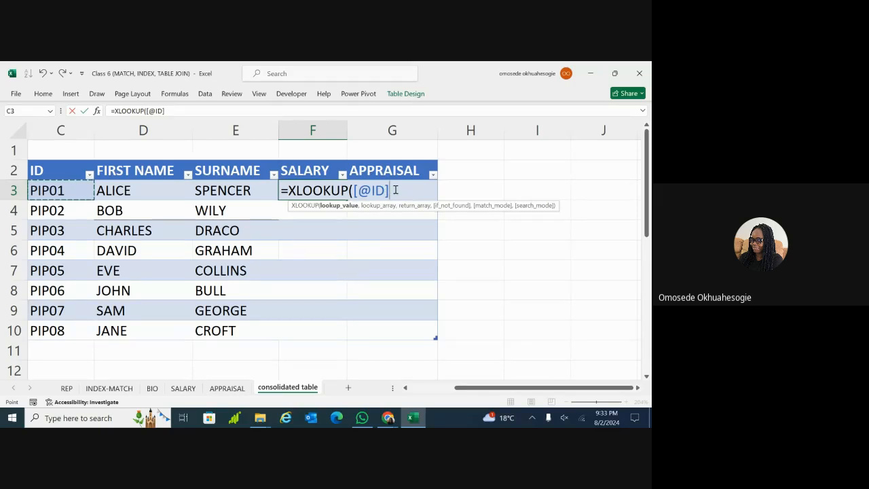
pyautogui.write(',')
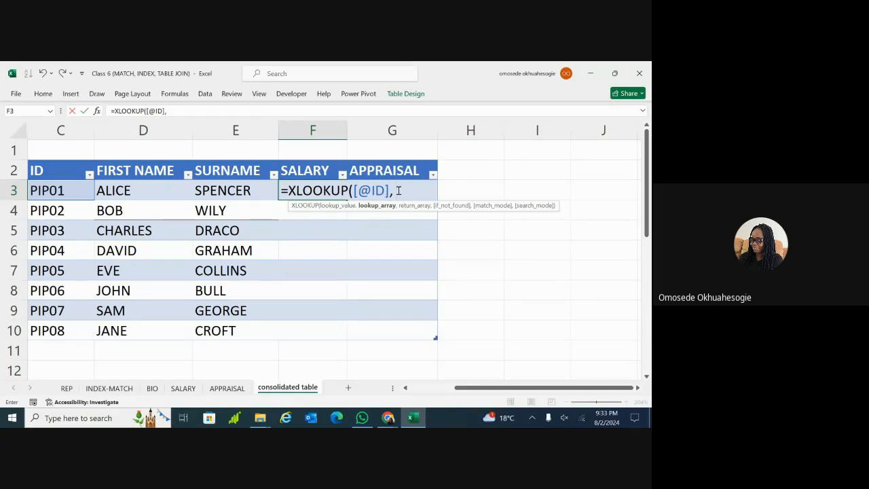
# Glance at the SALARY sheet, then remove the stray sheet reference from the F3 formula
pyautogui.click(183, 392)
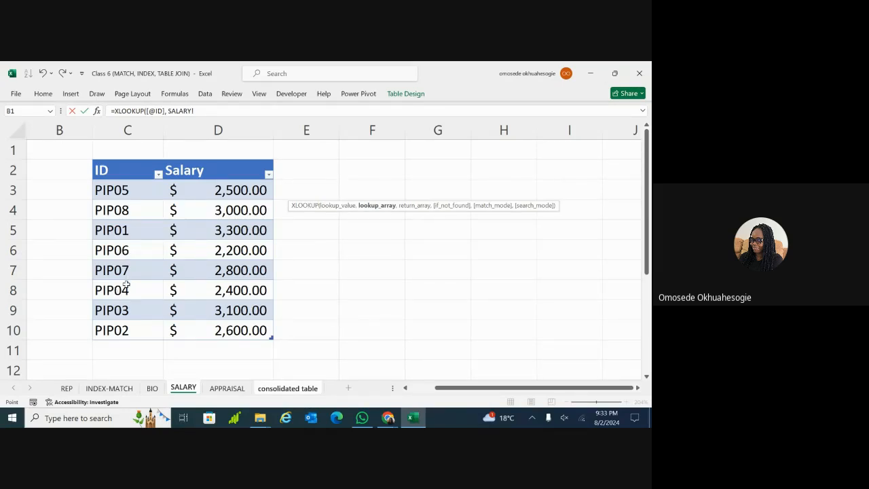
pyautogui.click(274, 391)
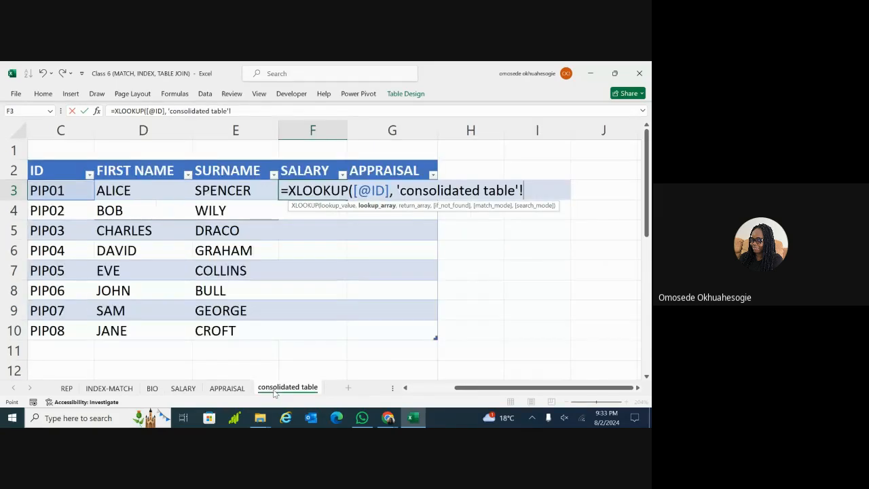
pyautogui.press('BackSpace')
pyautogui.press('BackSpace')
pyautogui.press('BackSpace')
pyautogui.press('BackSpace')
pyautogui.press('BackSpace')
pyautogui.press('BackSpace')
pyautogui.press('BackSpace')
pyautogui.press('BackSpace')
pyautogui.press('BackSpace')
pyautogui.press('BackSpace')
pyautogui.press('BackSpace')
pyautogui.press('BackSpace')
pyautogui.press('BackSpace')
pyautogui.press('BackSpace')
pyautogui.press('BackSpace')
pyautogui.press('BackSpace')
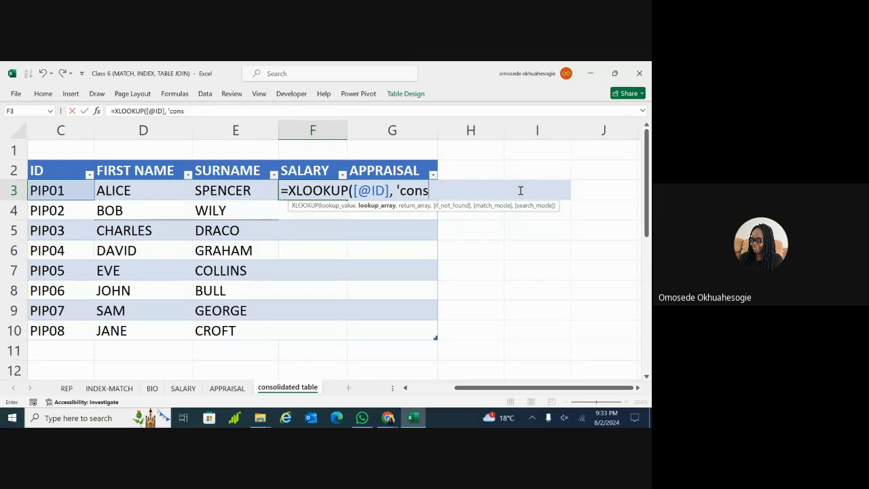
pyautogui.press('BackSpace')
pyautogui.press('BackSpace')
pyautogui.press('BackSpace')
pyautogui.press('BackSpace')
pyautogui.press('BackSpace')
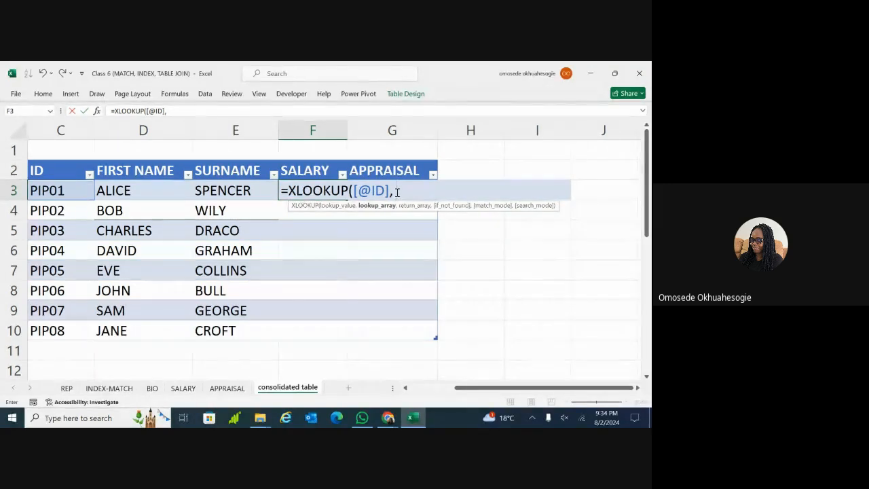
# Add salary_table[ID] as the lookup array, accepting salary_table from autocomplete
pyautogui.write('SA')
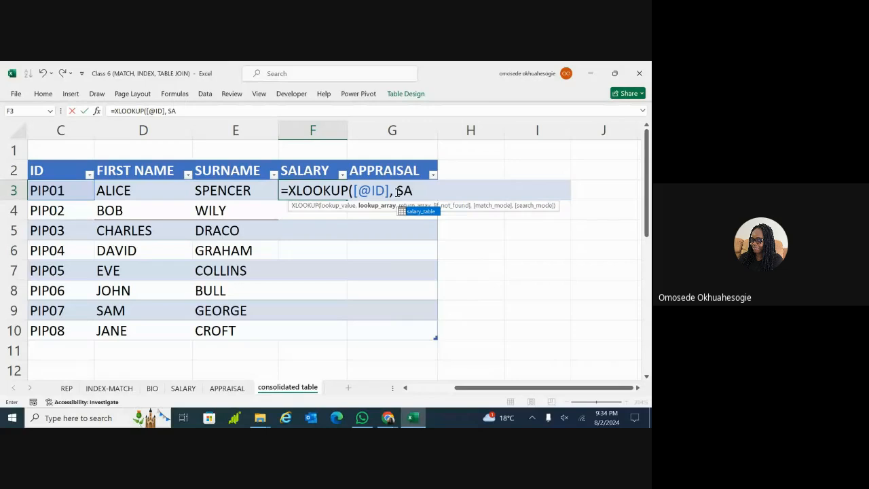
pyautogui.write('L')
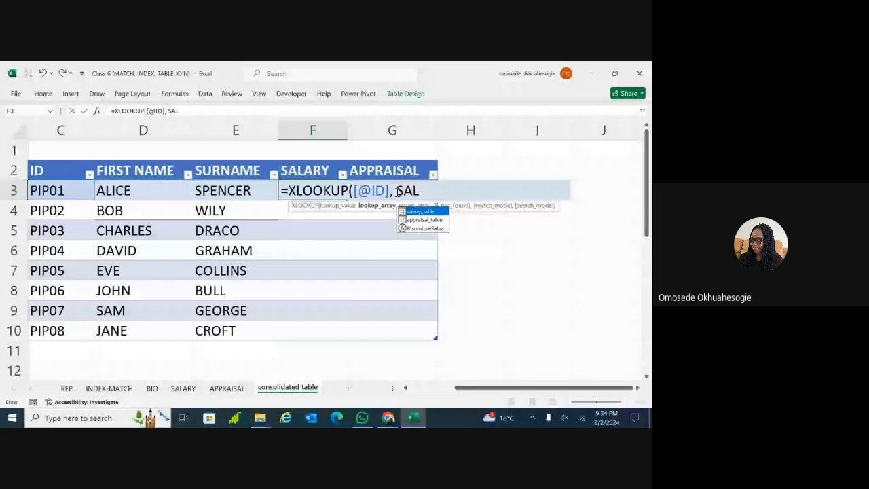
pyautogui.press('Tab')
pyautogui.write('[ID],')
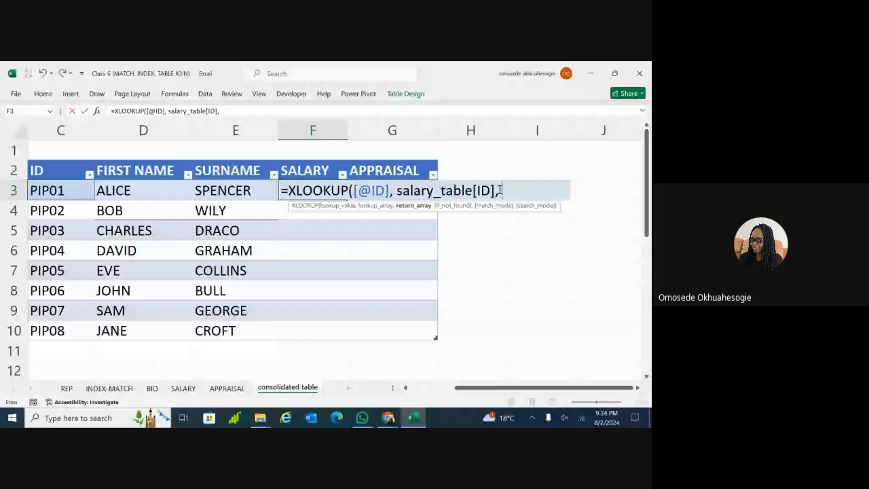
# Check the SALARY sheet and delete the stray sheet reference and quote from the formula
pyautogui.click(184, 388)
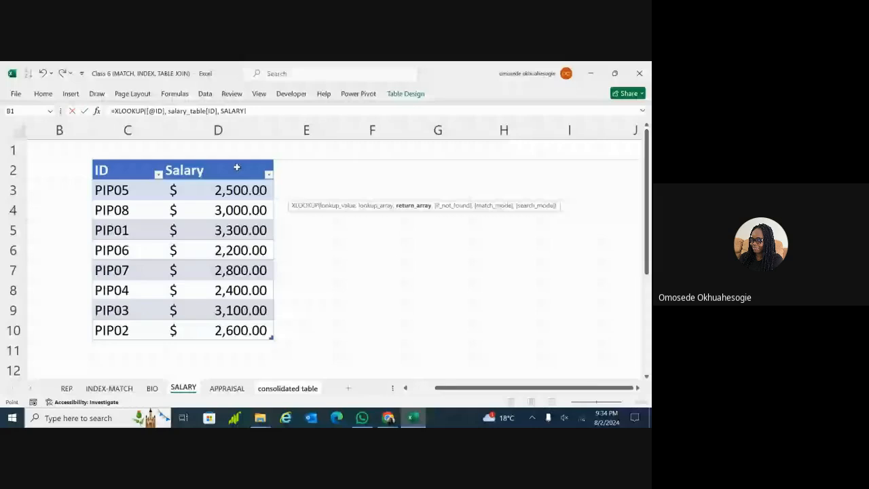
pyautogui.click(286, 388)
pyautogui.press('BackSpace')
pyautogui.press('BackSpace')
pyautogui.press('BackSpace')
pyautogui.press('BackSpace')
pyautogui.press('BackSpace')
pyautogui.press('BackSpace')
pyautogui.press('BackSpace')
pyautogui.press('BackSpace')
pyautogui.press('BackSpace')
pyautogui.press('BackSpace')
pyautogui.press('BackSpace')
pyautogui.press('BackSpace')
pyautogui.press('BackSpace')
pyautogui.press('BackSpace')
pyautogui.press('BackSpace')
pyautogui.press('BackSpace')
pyautogui.press('BackSpace')
pyautogui.press('BackSpace')
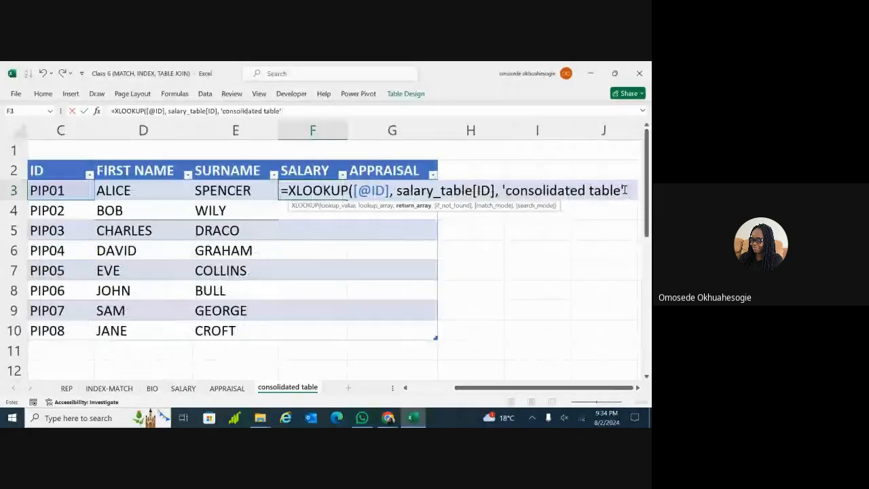
pyautogui.press('BackSpace')
pyautogui.press('BackSpace')
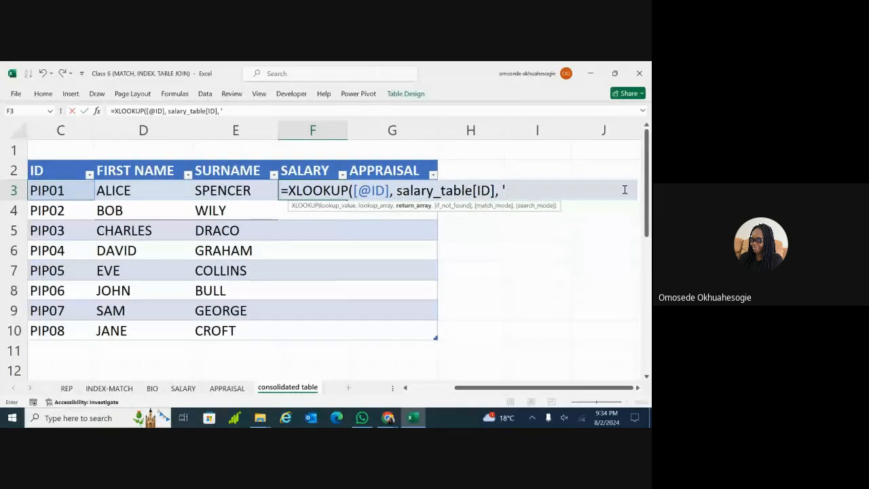
pyautogui.press('BackSpace')
# Finish with salary_table[Salary], "NOT FOUND", 0) and enter it, filling salaries 3300 through 3000
pyautogui.write('salary_table[Salary],')
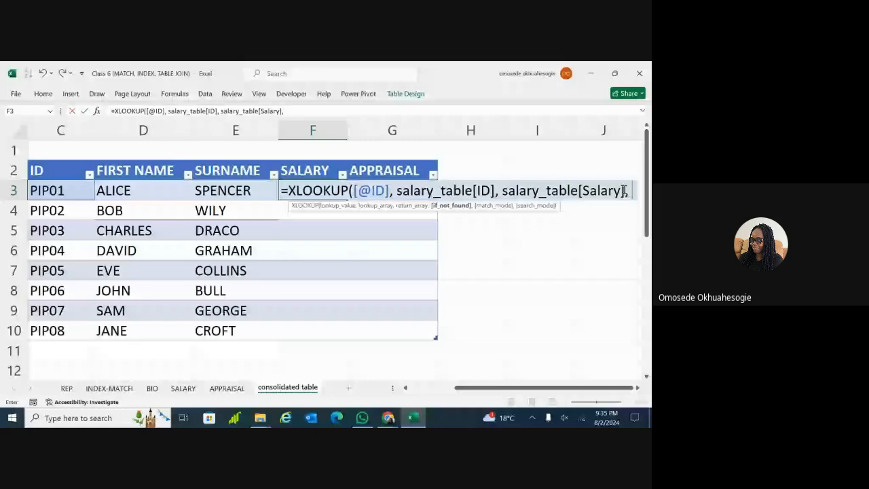
pyautogui.write('"')
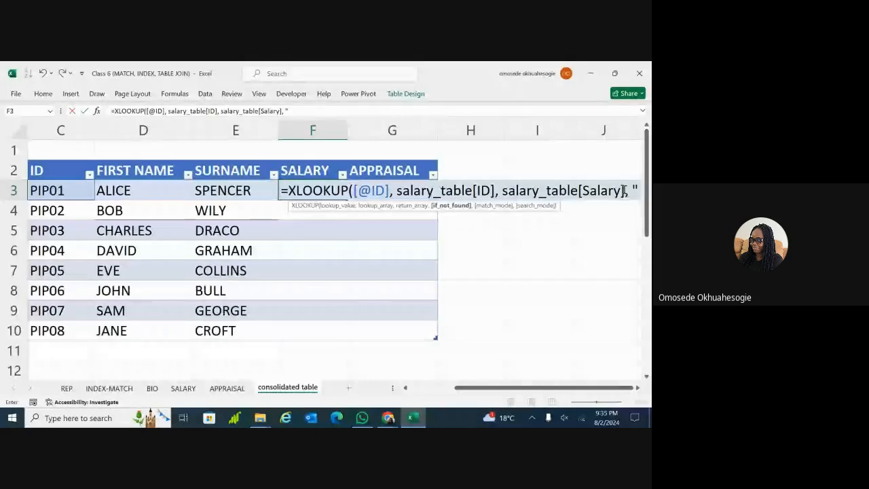
pyautogui.write('NO')
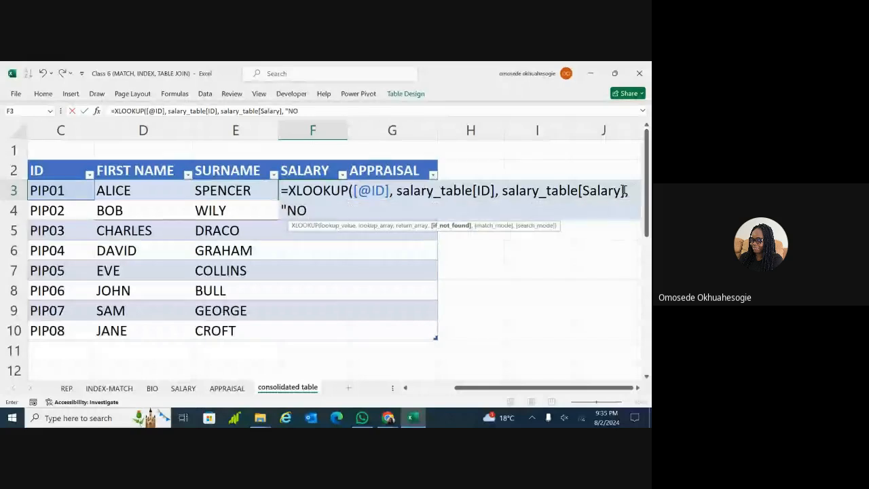
pyautogui.write('T FOUN')
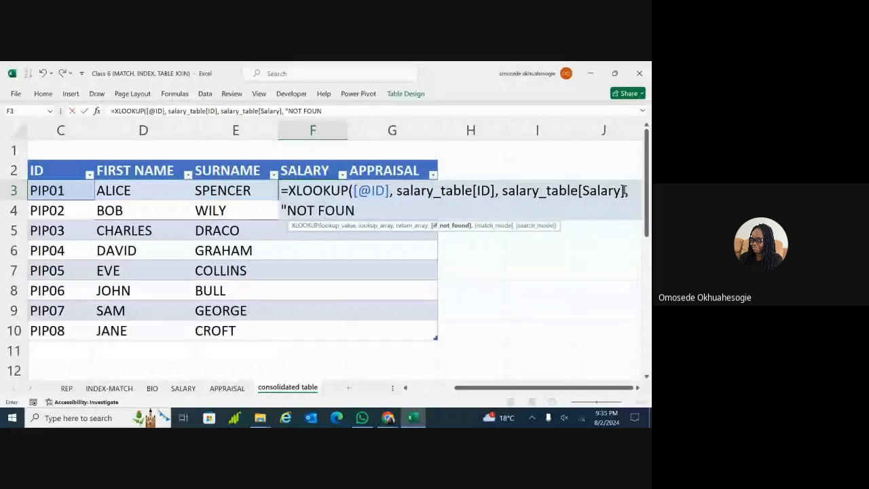
pyautogui.write('D", ')
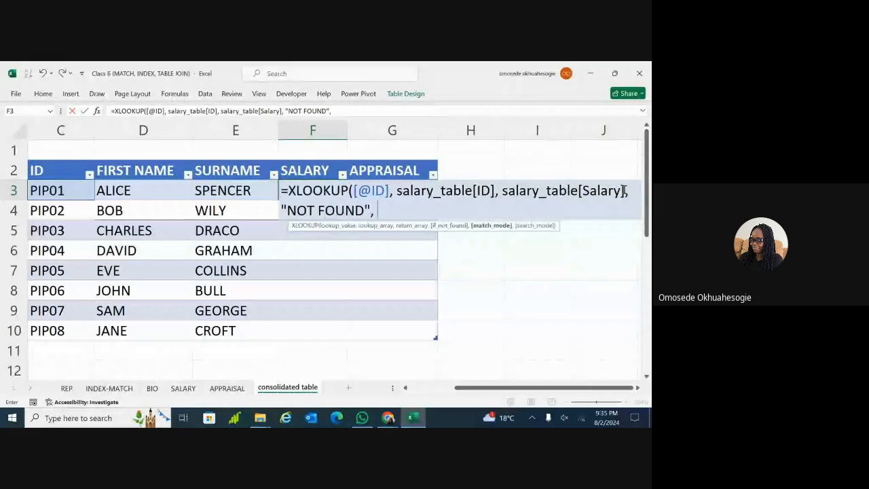
pyautogui.write('0)')
pyautogui.press('Return')
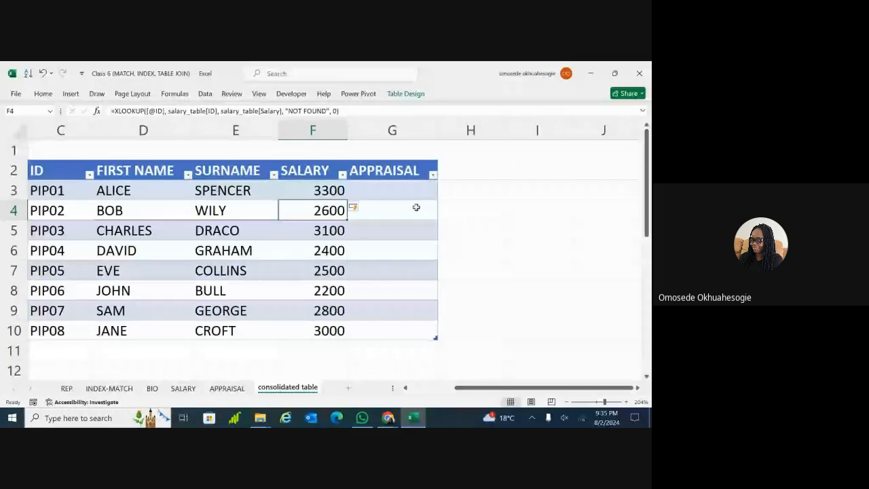
pyautogui.click(340, 193)
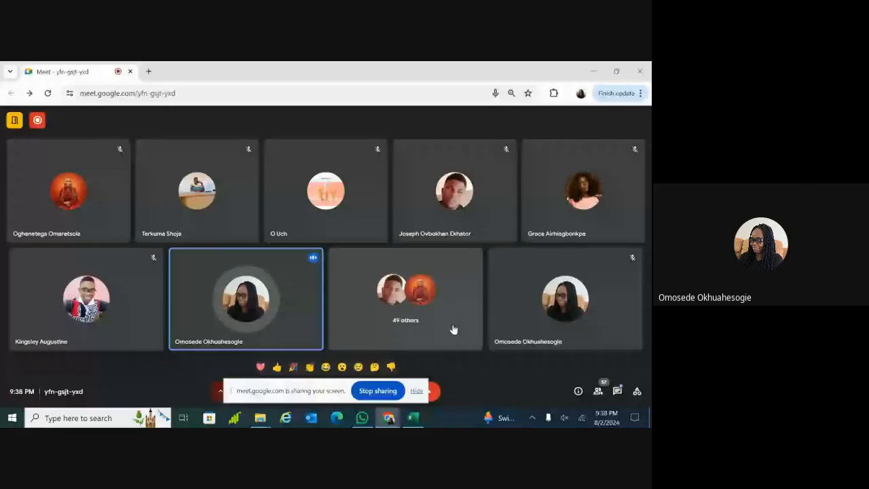
# Hide the Meet sharing bar and bring the Excel workbook back from the taskbar
pyautogui.click(417, 390)
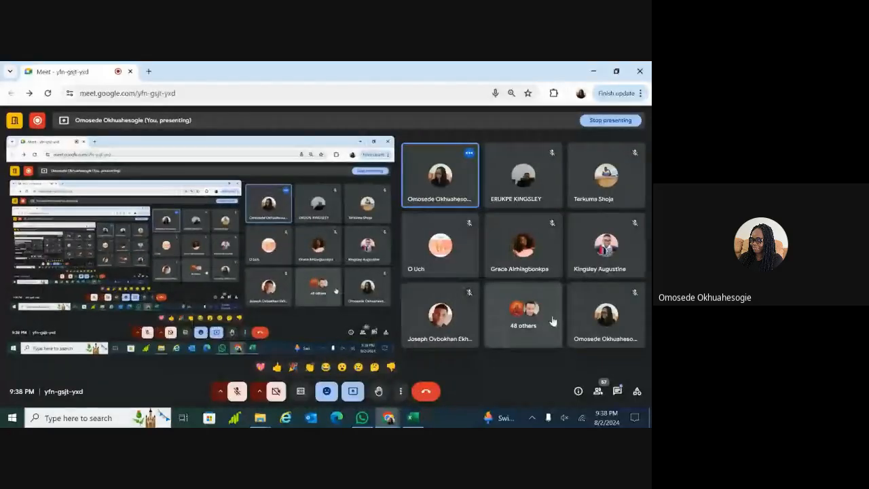
pyautogui.click(413, 418)
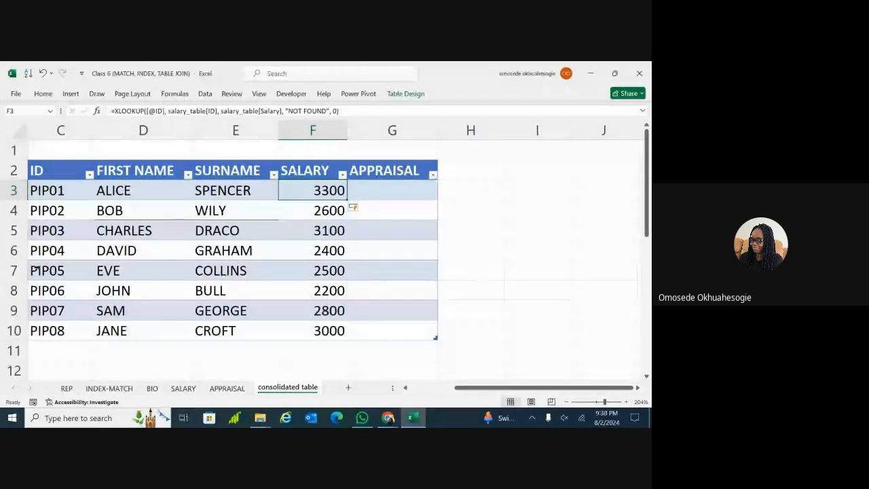
# Compare the salary results against the SALARY sheet's IDs and amounts
pyautogui.click(315, 272)
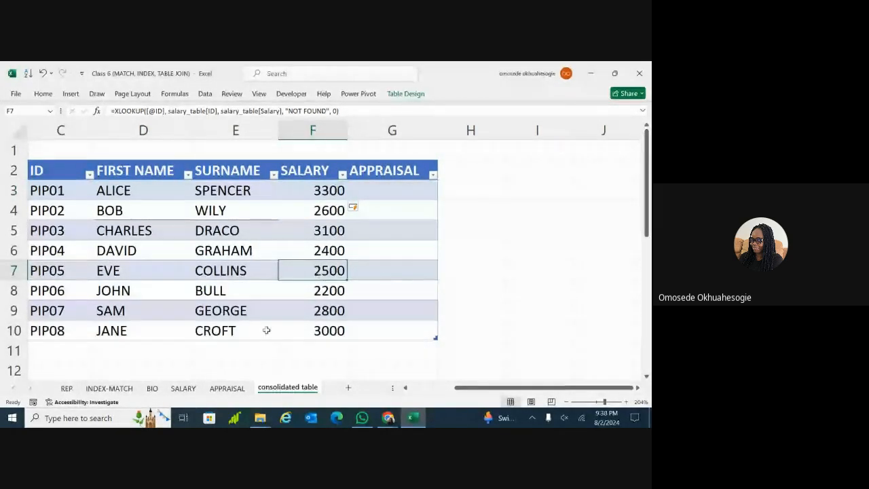
pyautogui.click(183, 389)
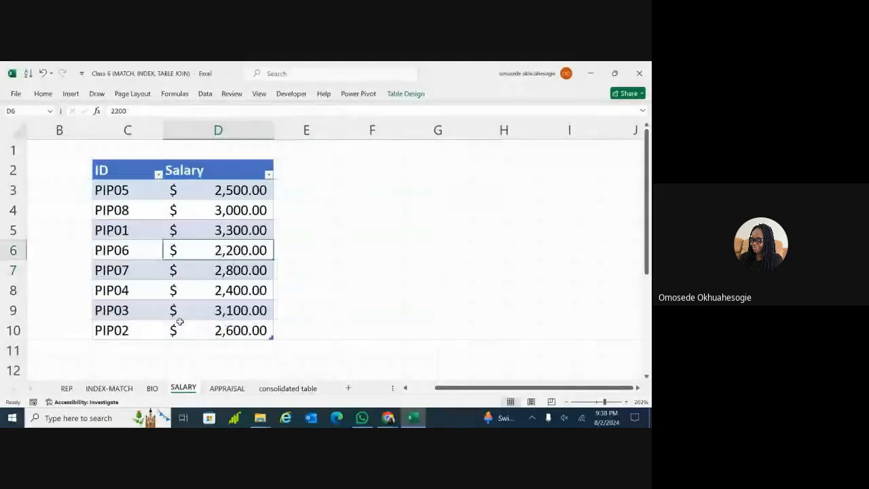
pyautogui.click(146, 219)
pyautogui.click(135, 191)
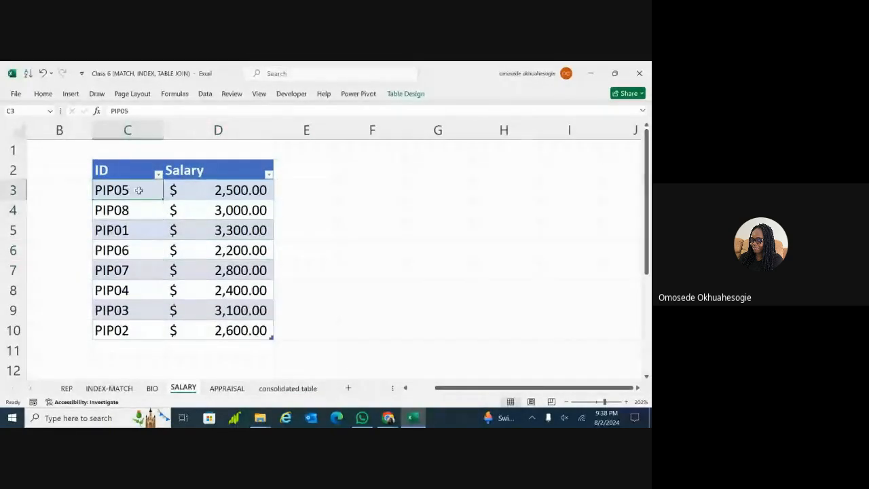
pyautogui.moveTo(246, 190); pyautogui.dragTo(244, 331)
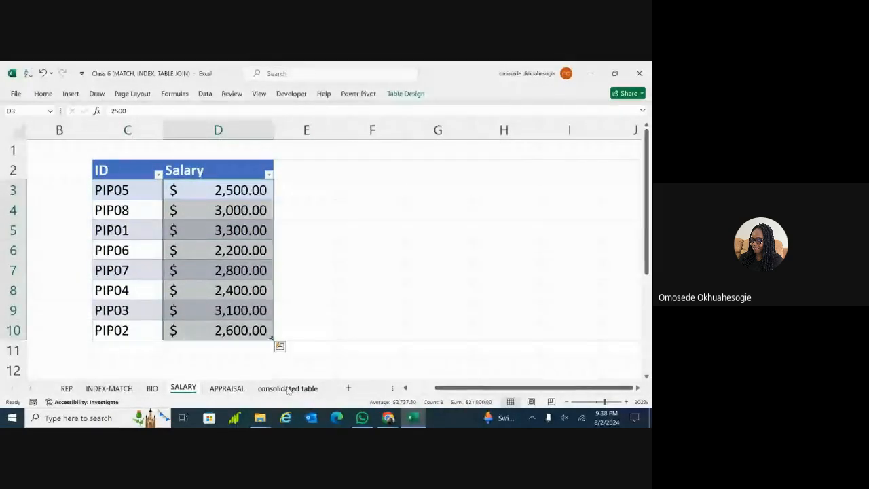
pyautogui.click(288, 389)
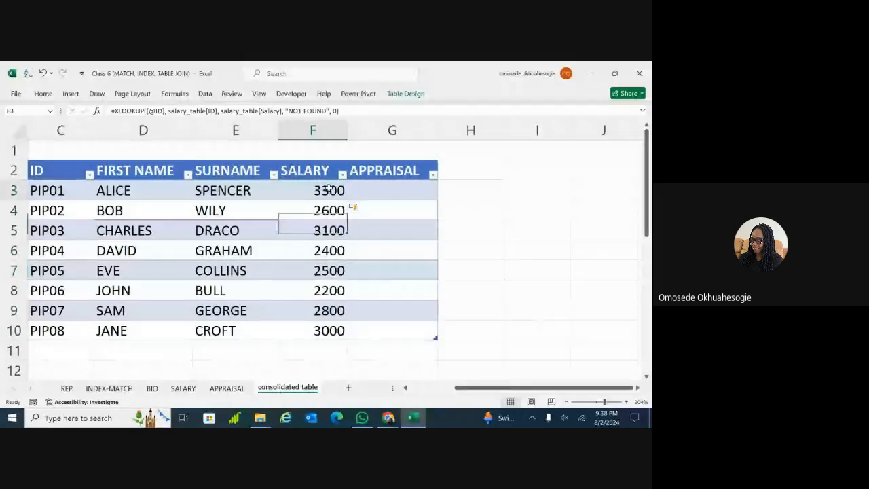
# Review the XLOOKUP salary formula in F3 and delete the last row's salary value
pyautogui.click(329, 189)
pyautogui.doubleClick(328, 189)
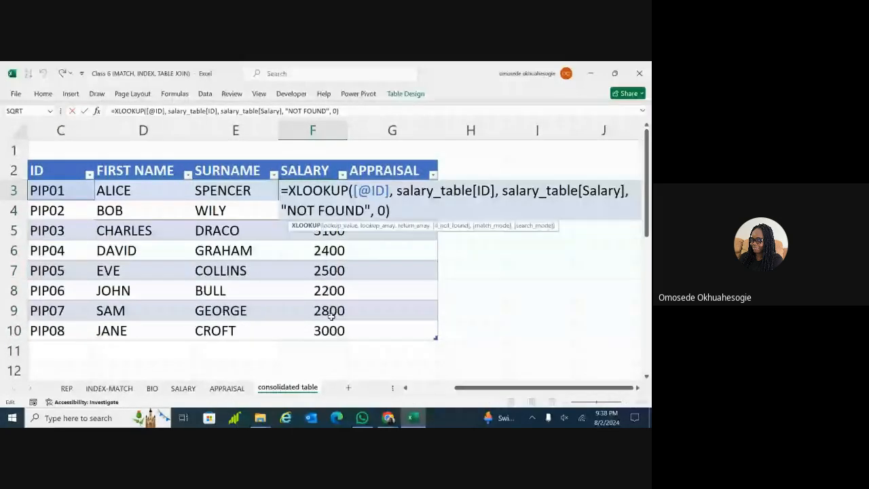
pyautogui.click(329, 312)
pyautogui.moveTo(322, 190); pyautogui.dragTo(329, 333)
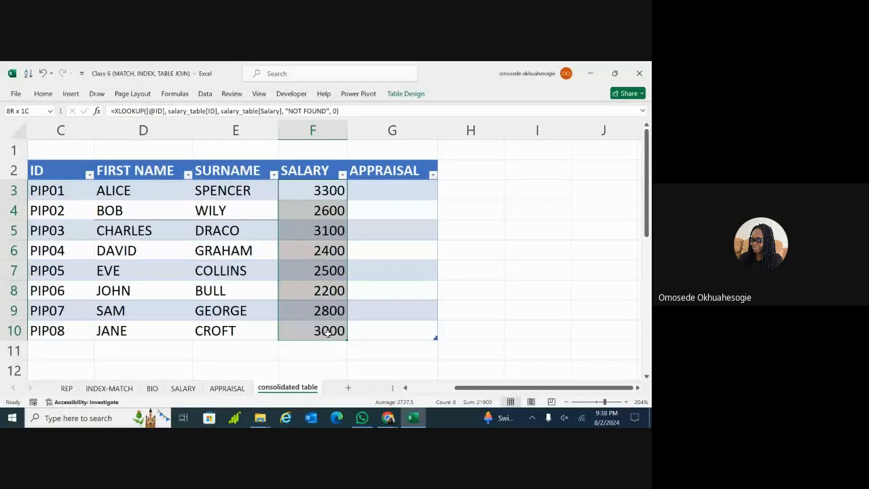
pyautogui.click(329, 332)
pyautogui.press('Delete')
pyautogui.click(329, 250)
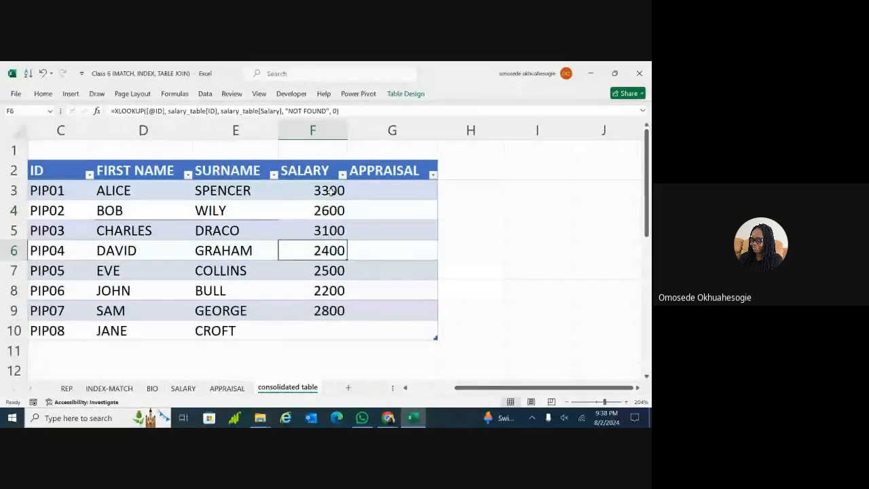
pyautogui.doubleClick(331, 191)
pyautogui.click(339, 341)
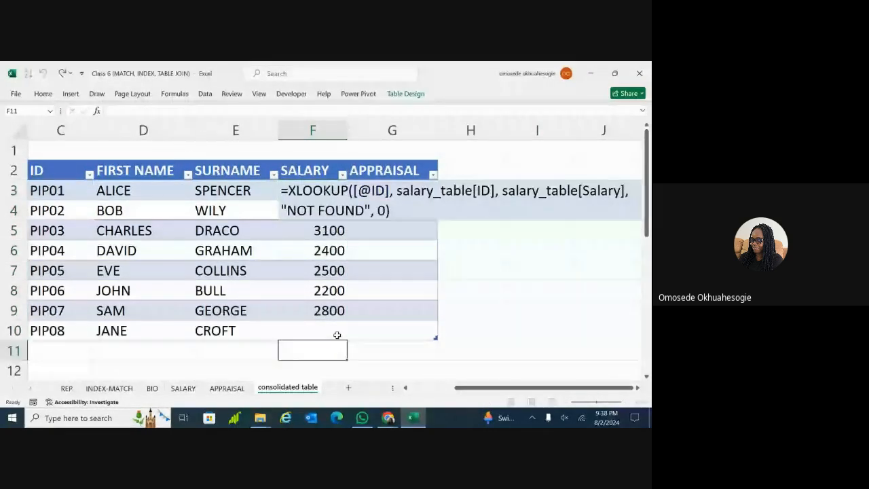
# Select the salary results in F3:F9 and delete them
pyautogui.moveTo(337, 335); pyautogui.dragTo(327, 324)
pyautogui.moveTo(318, 195); pyautogui.dragTo(320, 313)
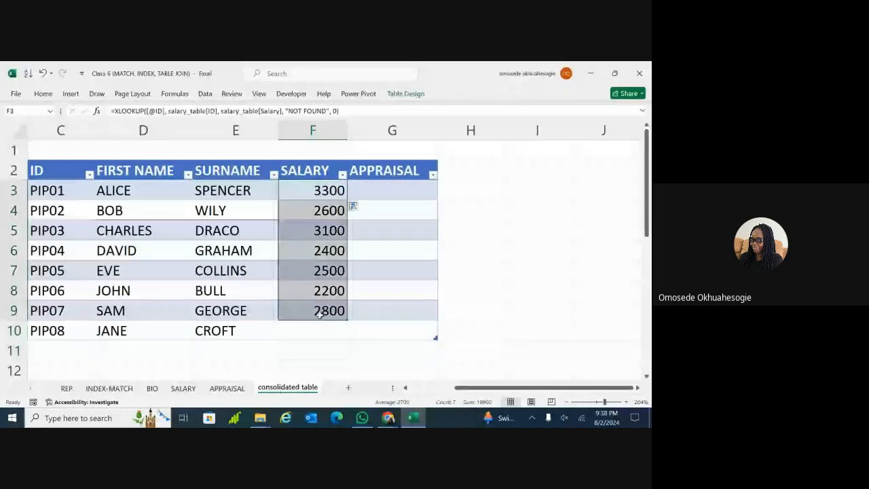
pyautogui.press('Delete')
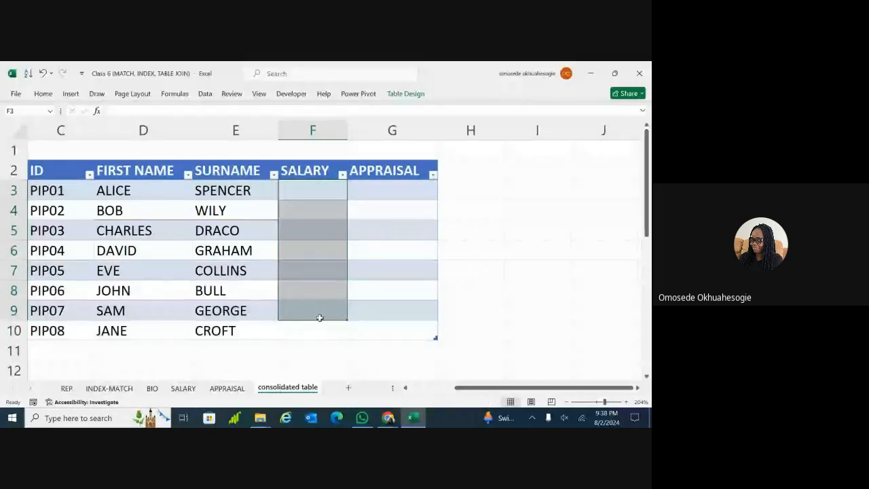
# Begin =XLOOKUP( in F3 with the row's ID as the lookup value
pyautogui.click(449, 296)
pyautogui.click(303, 192)
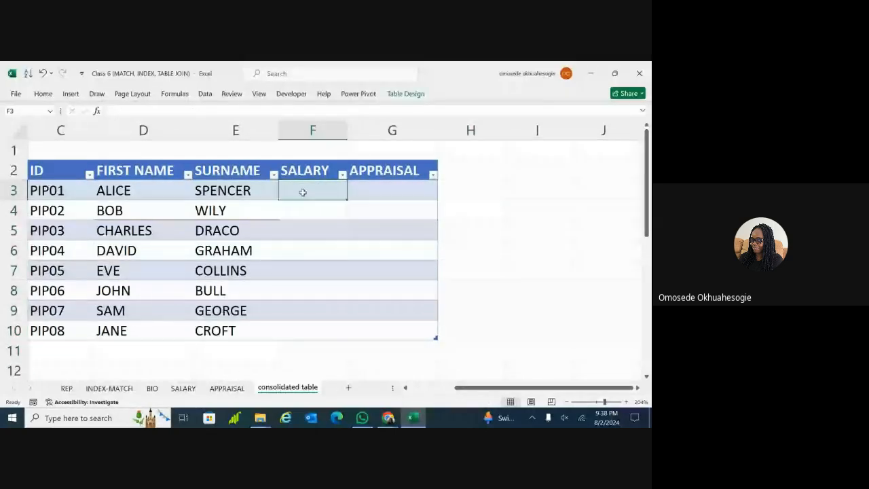
pyautogui.write('=')
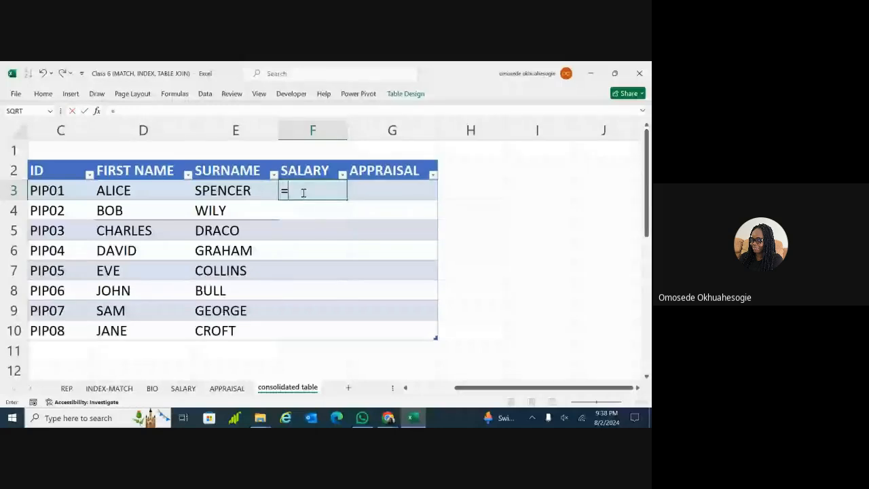
pyautogui.write('X')
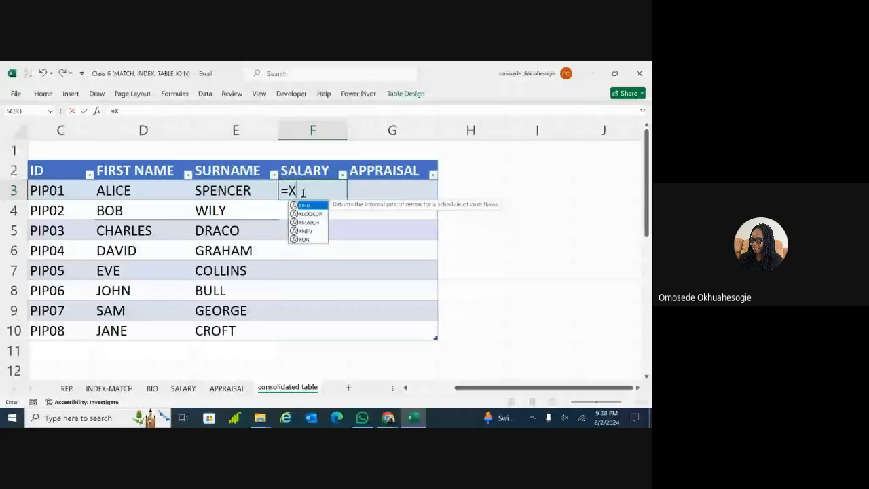
pyautogui.write('LO')
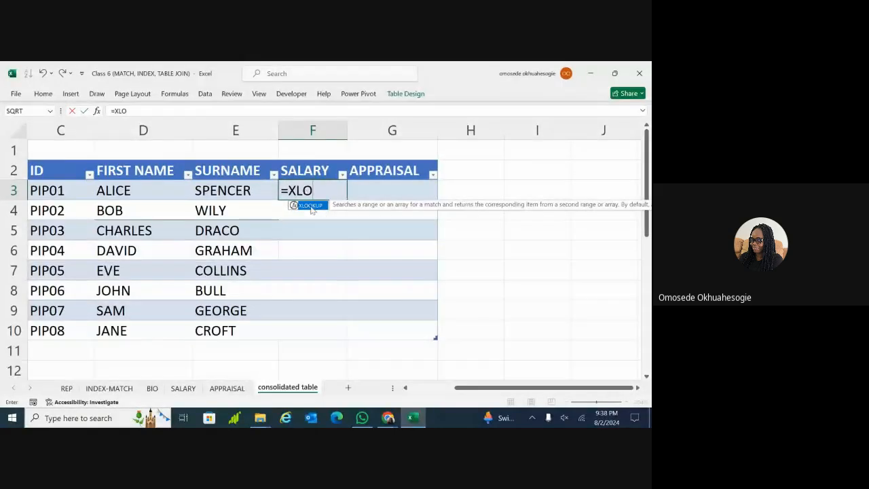
pyautogui.doubleClick(311, 205)
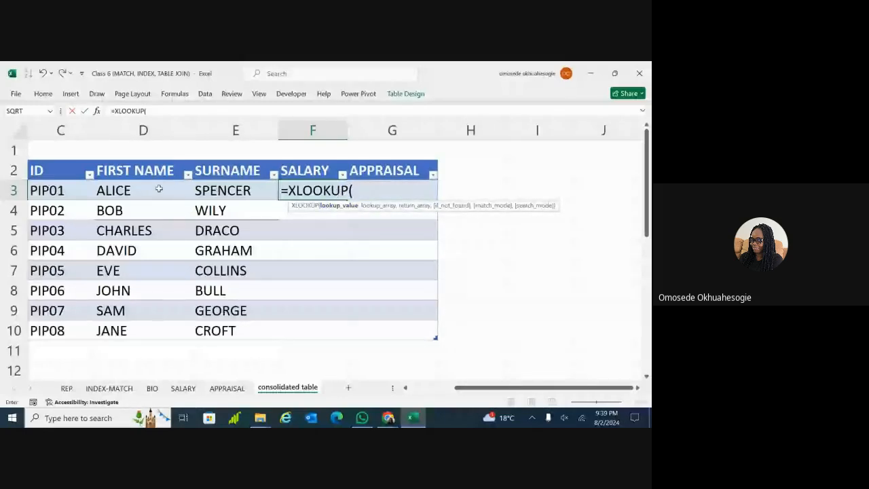
pyautogui.click(53, 191)
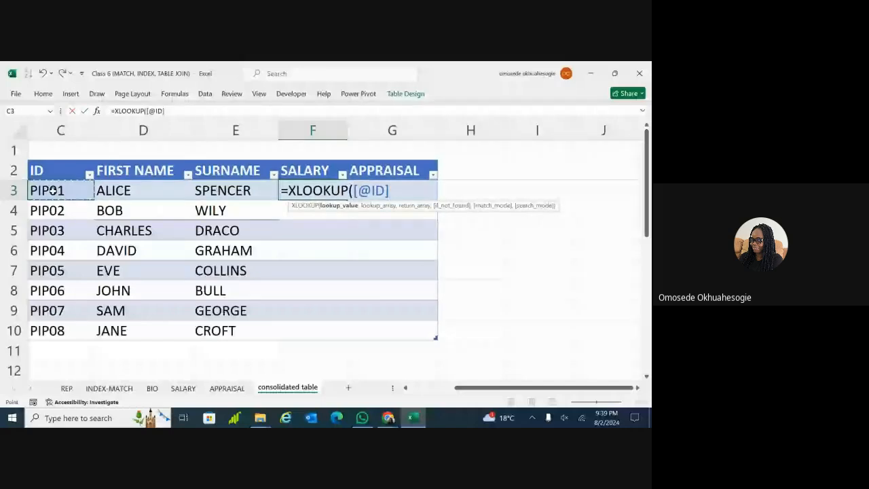
pyautogui.write(',')
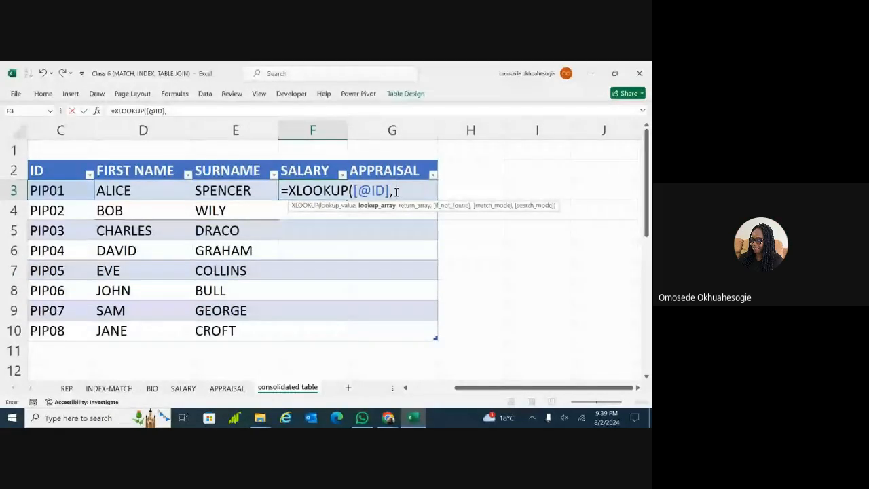
# Erase the unfinished formula, review the ID column, and switch to the APPRAISAL sheet
pyautogui.press('BackSpace')
pyautogui.press('BackSpace')
pyautogui.press('BackSpace')
pyautogui.press('BackSpace')
pyautogui.press('BackSpace')
pyautogui.press('BackSpace')
pyautogui.press('BackSpace')
pyautogui.press('BackSpace')
pyautogui.press('BackSpace')
pyautogui.press('BackSpace')
pyautogui.press('BackSpace')
pyautogui.press('BackSpace')
pyautogui.press('BackSpace')
pyautogui.press('BackSpace')
pyautogui.press('BackSpace')
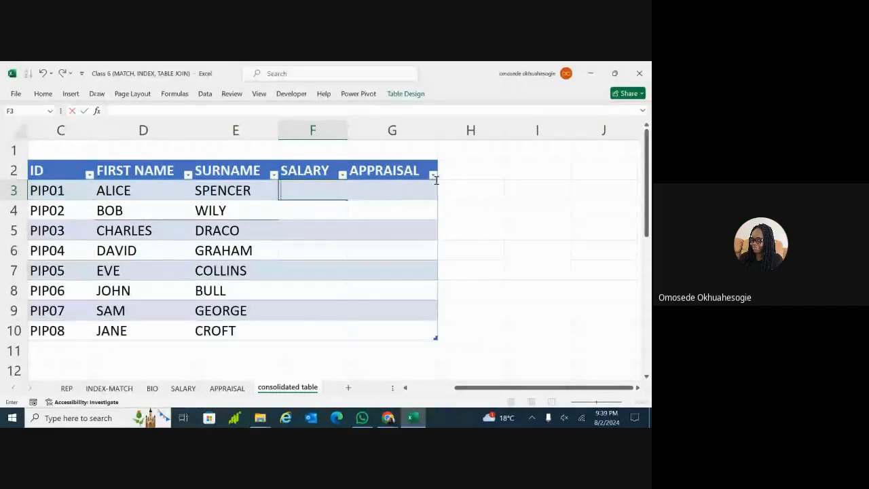
pyautogui.click(319, 248)
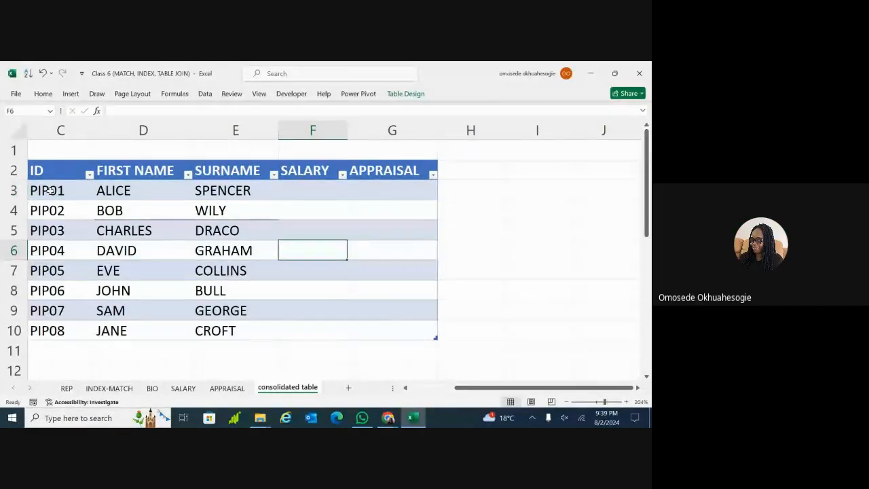
pyautogui.moveTo(45, 189); pyautogui.dragTo(44, 329)
pyautogui.click(146, 331)
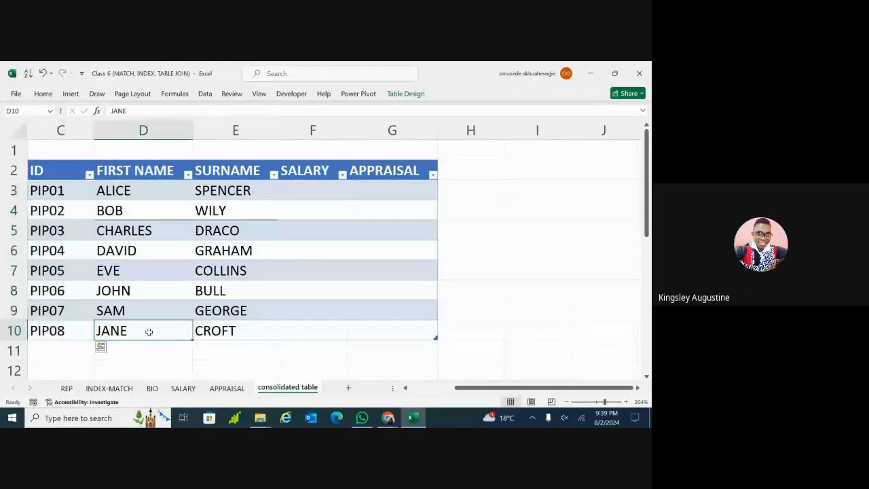
pyautogui.click(218, 388)
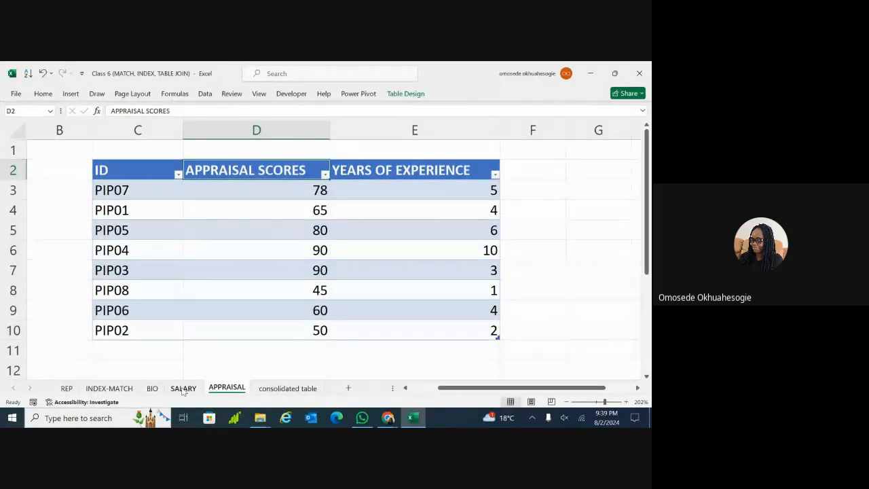
# Review IDs PIP01 and PIP05 in the SALARY sheet's salary table
pyautogui.click(182, 388)
pyautogui.click(139, 228)
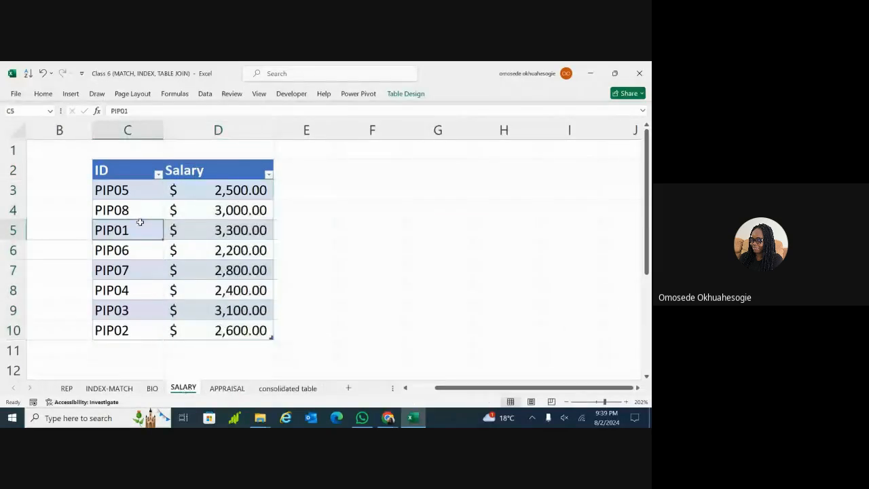
pyautogui.click(135, 185)
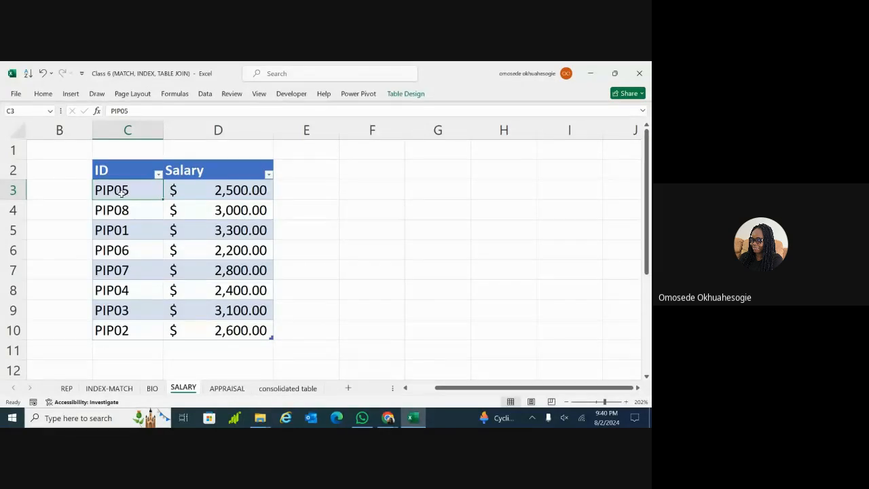
# Inspect the PIP05 employee's name and ID on the BIO sheet, then return to the consolidated table
pyautogui.click(151, 388)
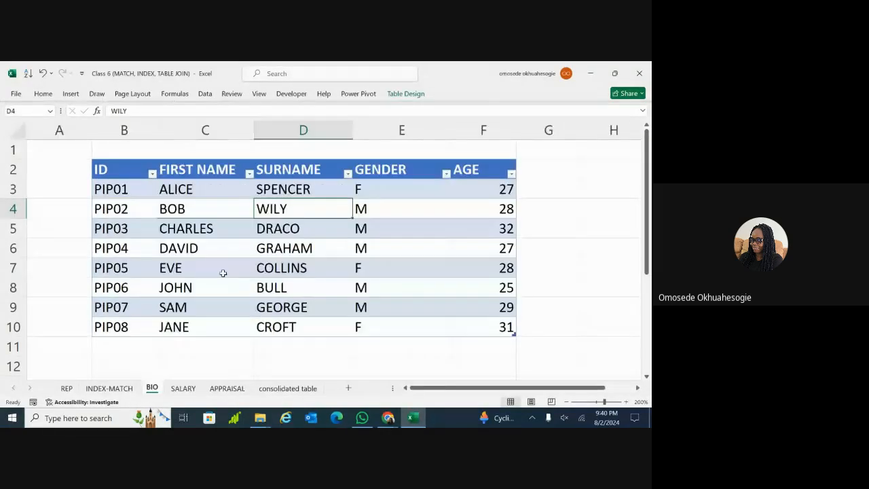
pyautogui.click(218, 272)
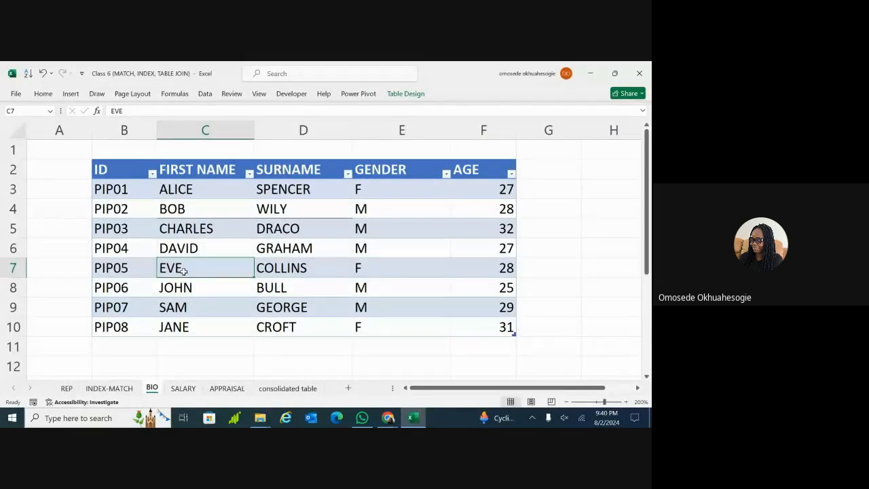
pyautogui.click(263, 269)
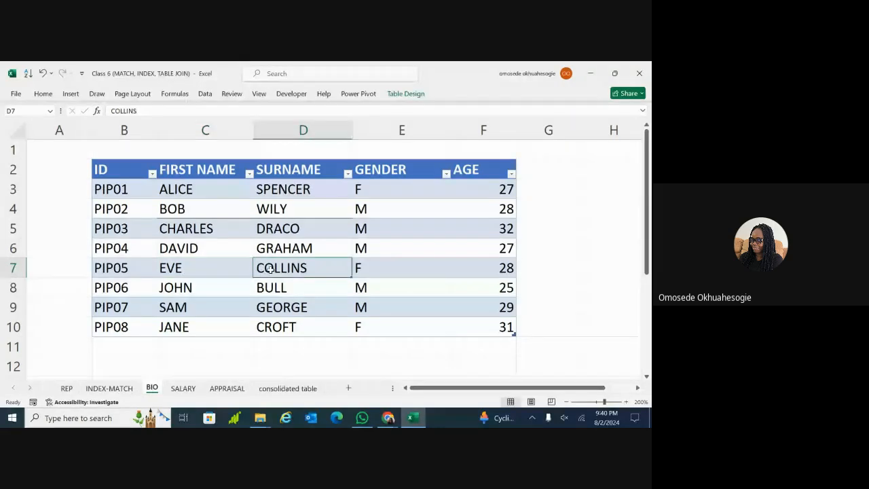
pyautogui.click(133, 269)
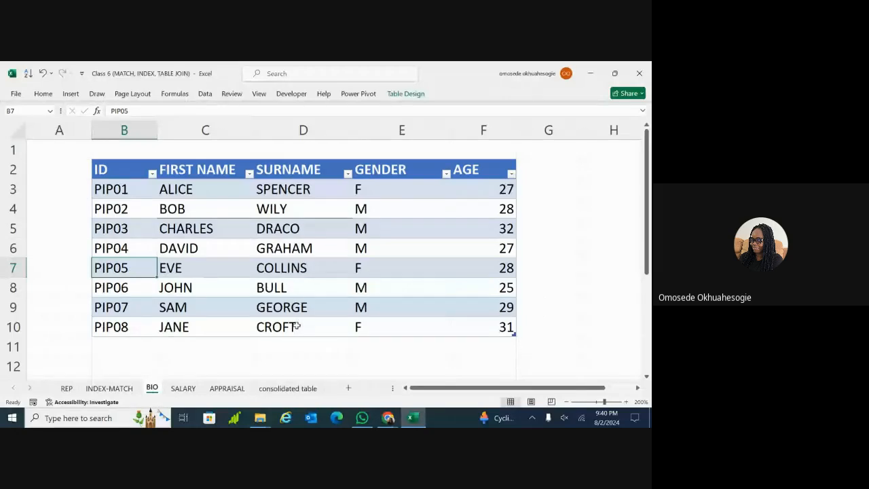
pyautogui.click(285, 389)
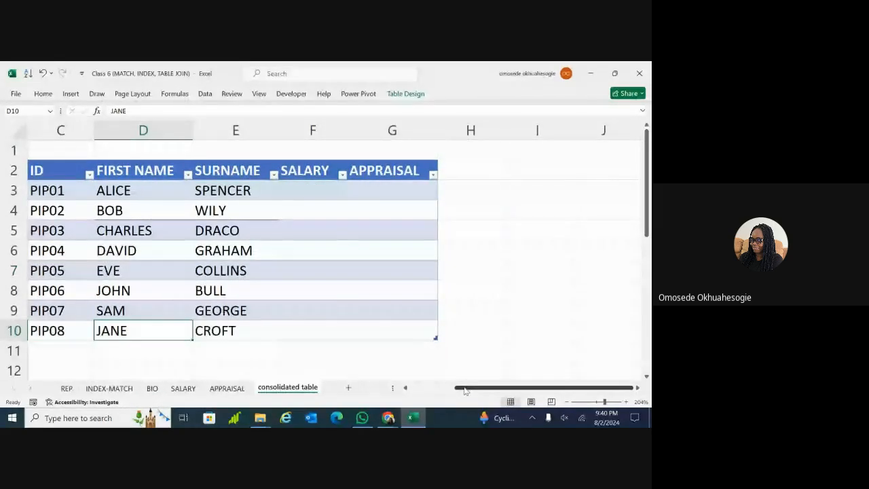
pyautogui.moveTo(465, 388); pyautogui.dragTo(443, 391)
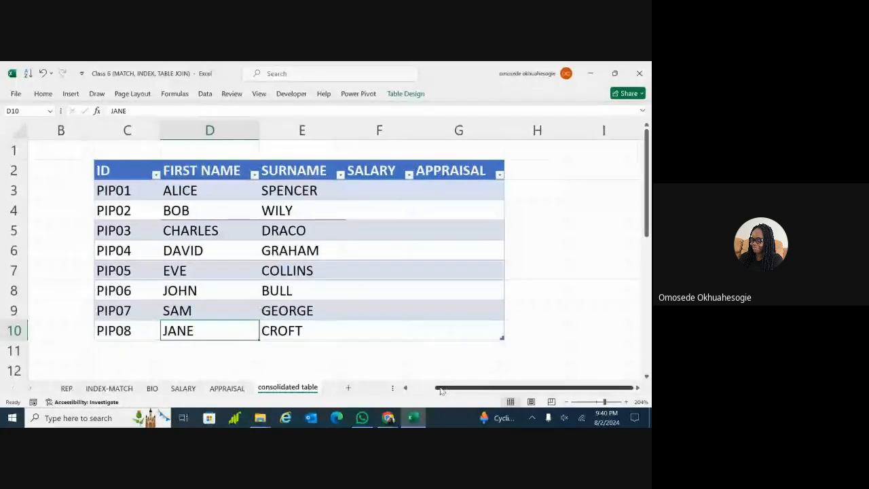
pyautogui.doubleClick(367, 190)
pyautogui.write('=')
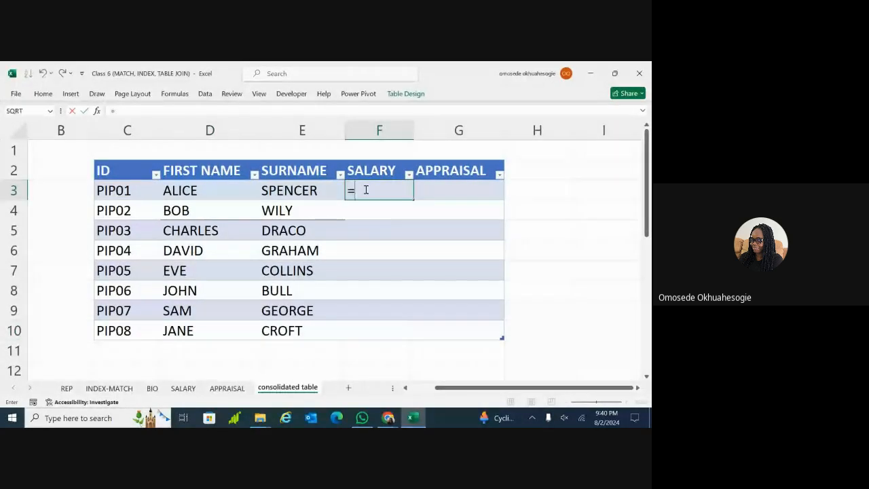
pyautogui.write('XL')
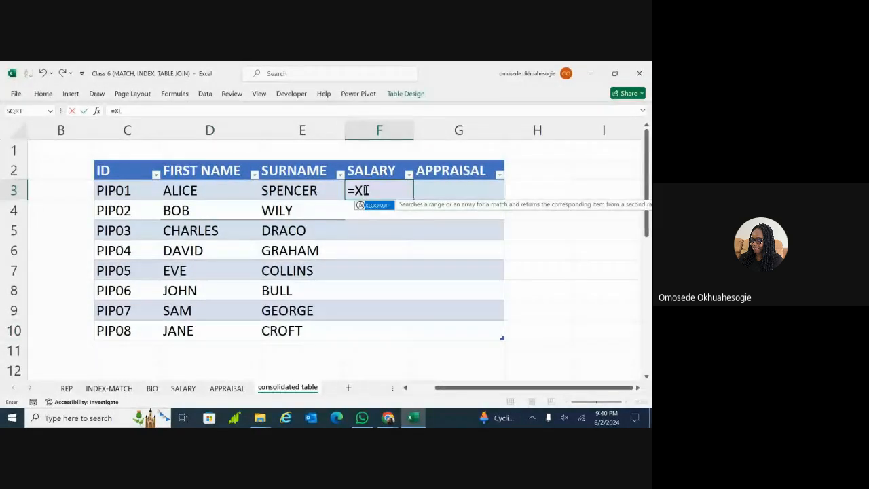
pyautogui.write('OOKUP(')
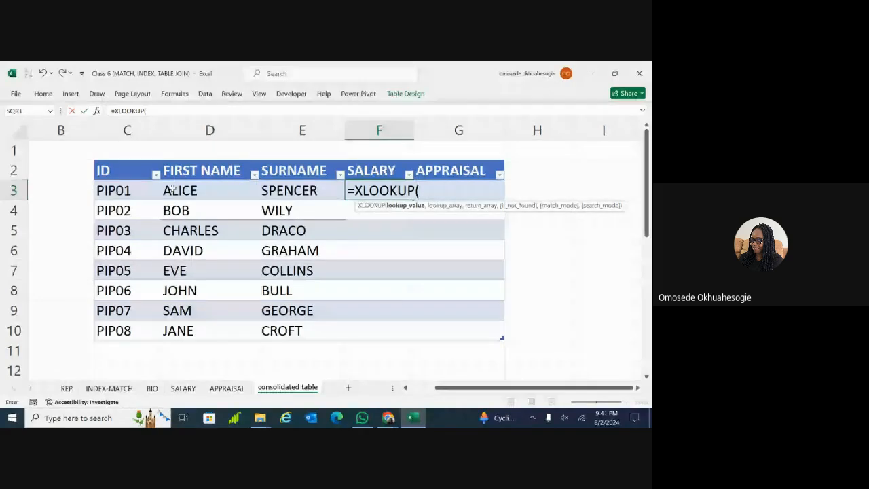
pyautogui.click(136, 191)
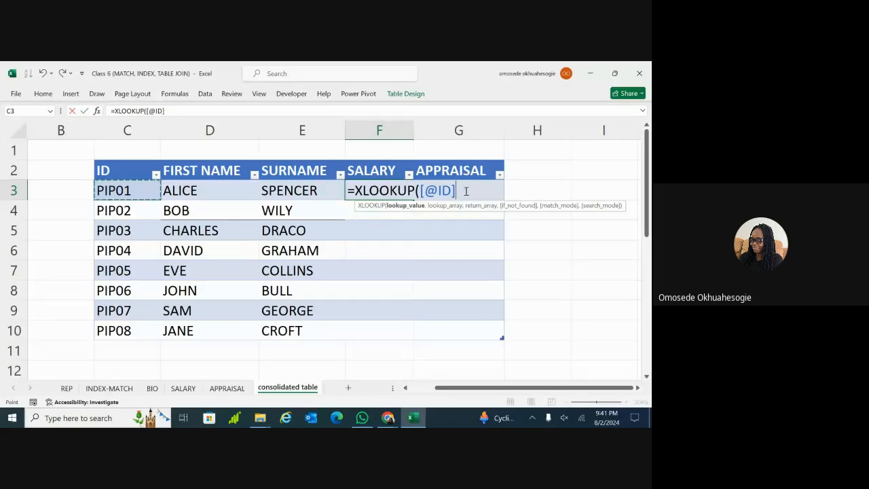
pyautogui.write(',')
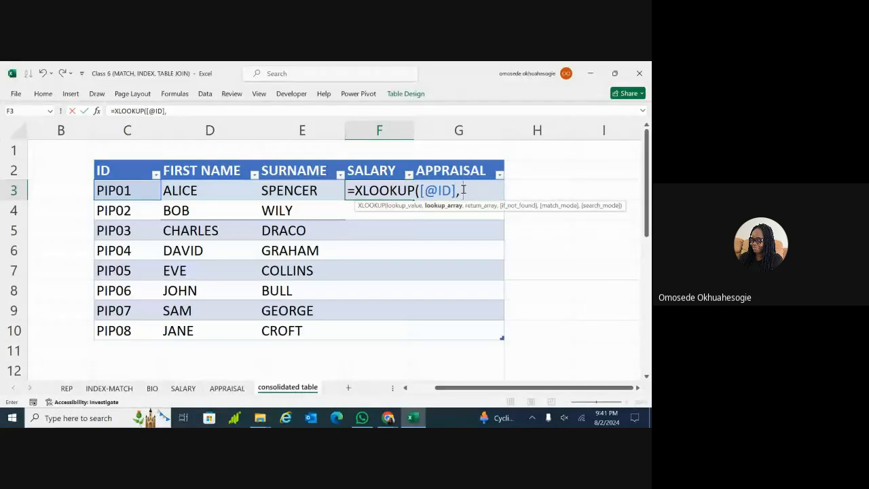
pyautogui.write('SALA')
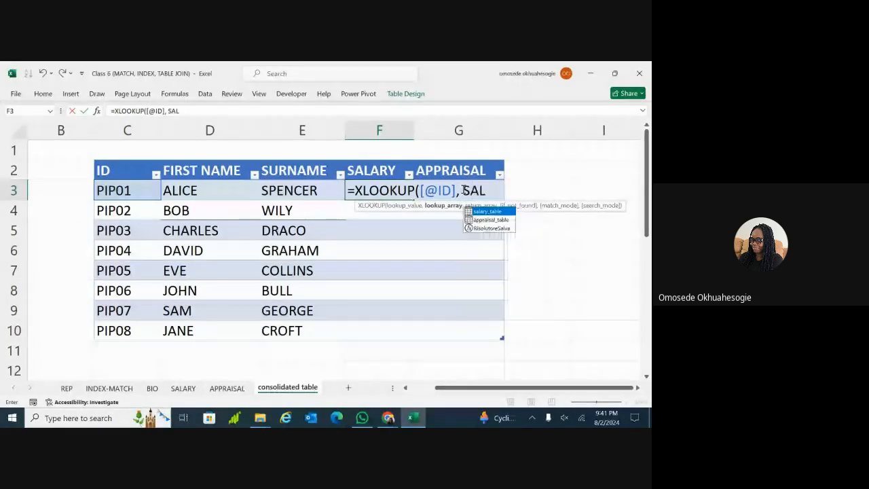
pyautogui.doubleClick(484, 211)
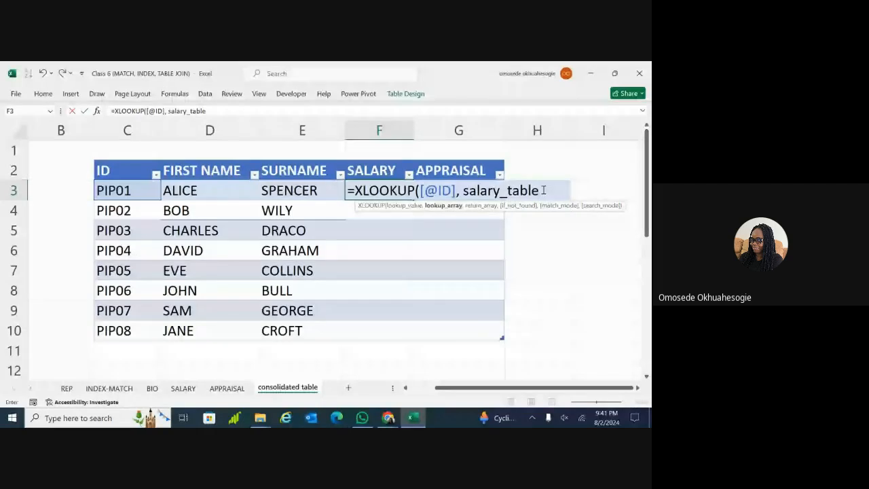
pyautogui.write('[')
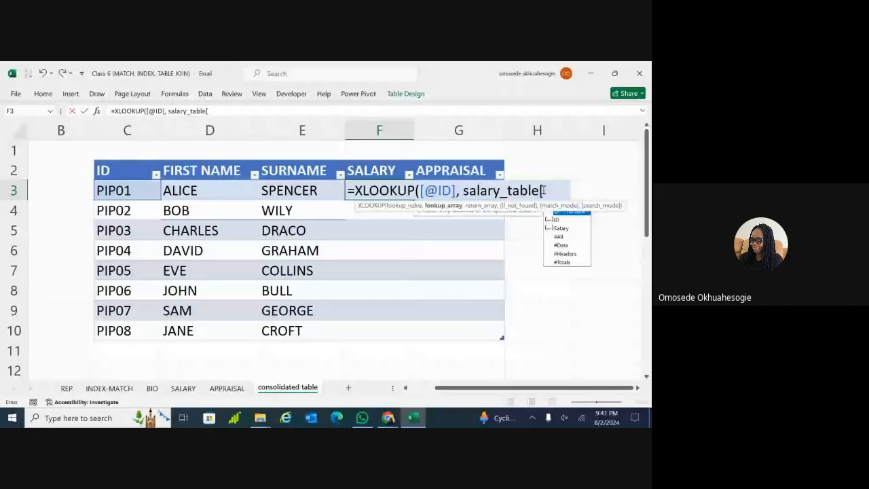
pyautogui.write('ID]')
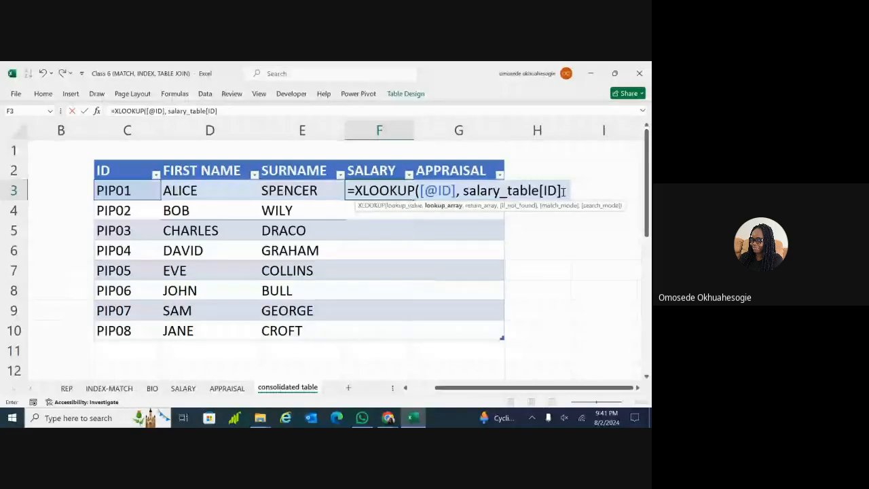
pyautogui.write(',')
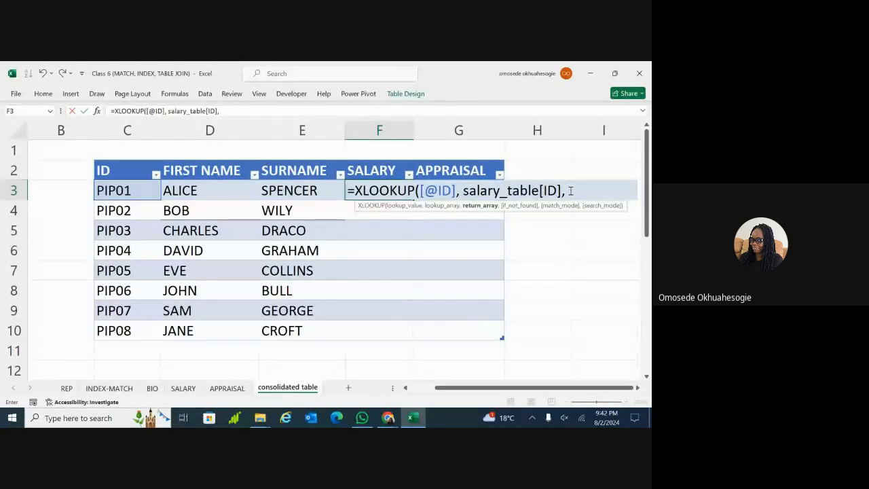
# Finish with salary_table[SALARY], "NOT FOUND", 0) and enter it to fill SALARY
pyautogui.write('SALARY')
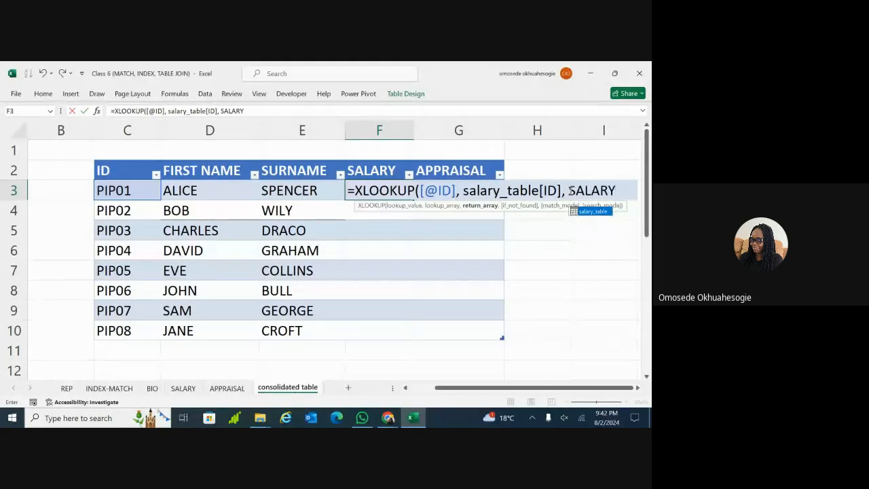
pyautogui.doubleClick(588, 212)
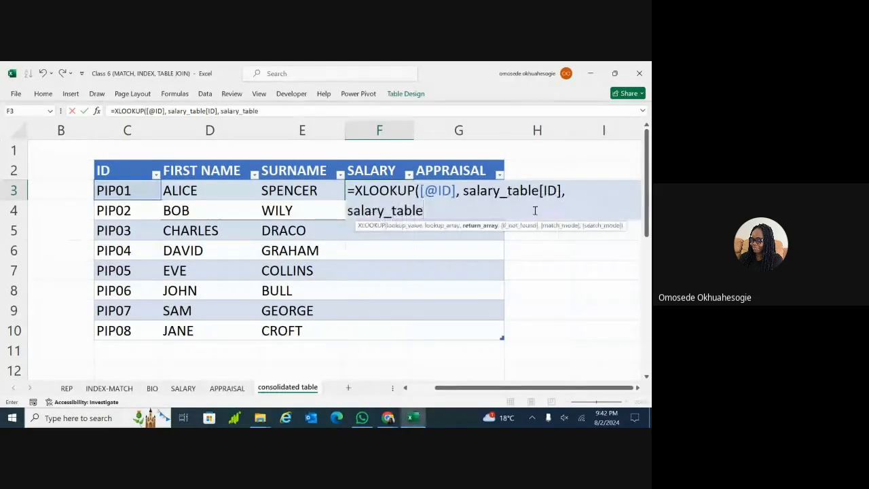
pyautogui.write('[SAL')
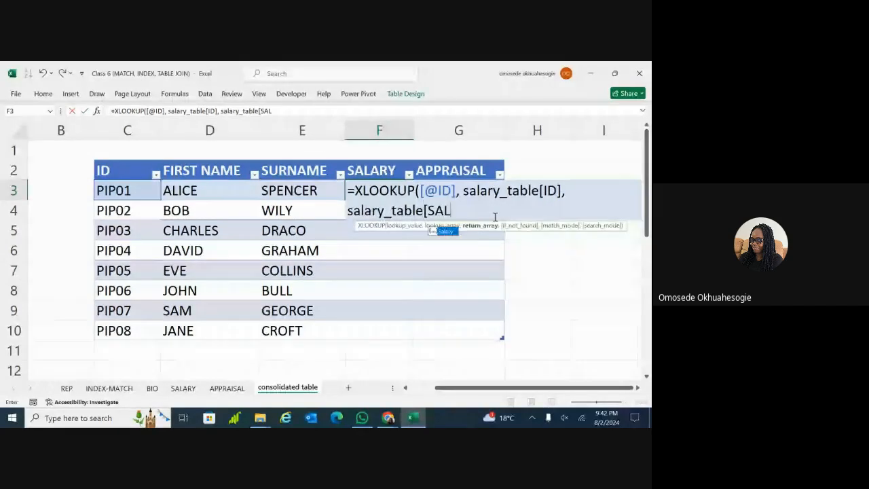
pyautogui.write('ARY]')
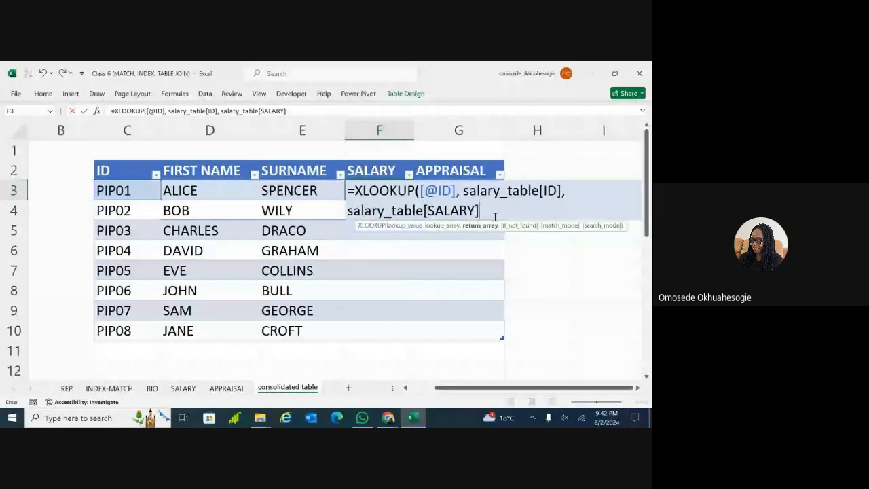
pyautogui.write(',')
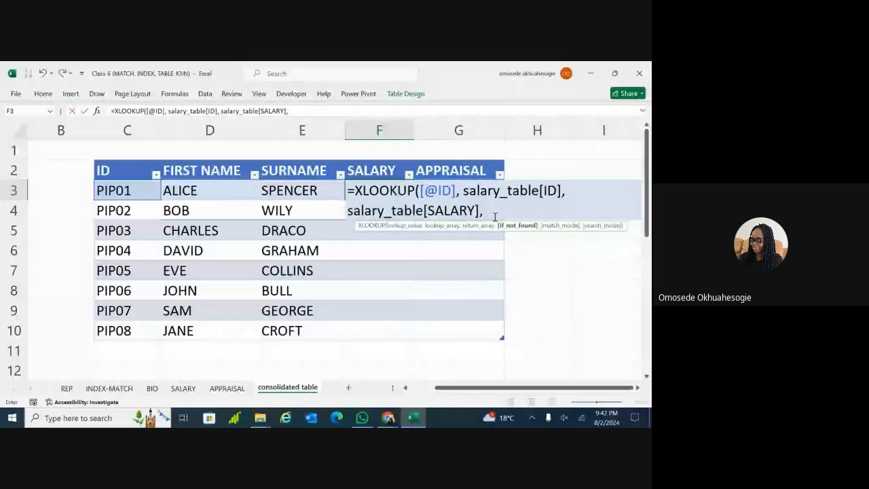
pyautogui.write('"')
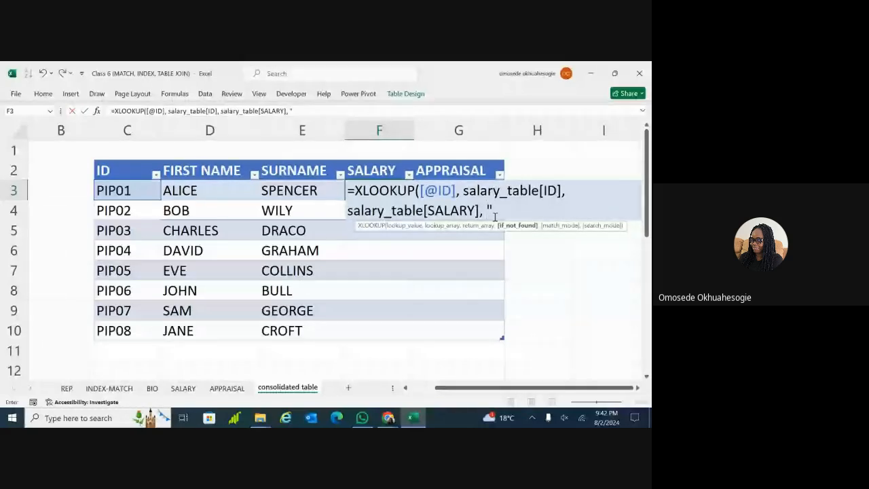
pyautogui.write('NOT ')
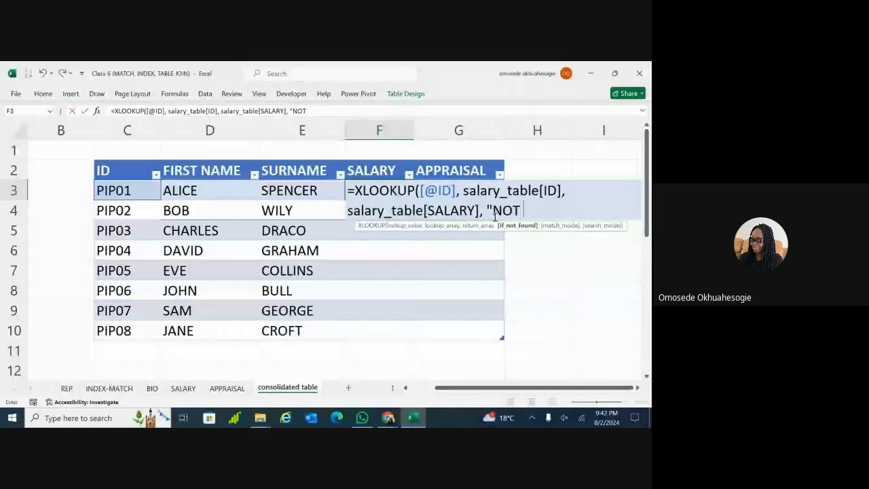
pyautogui.write('FOUND')
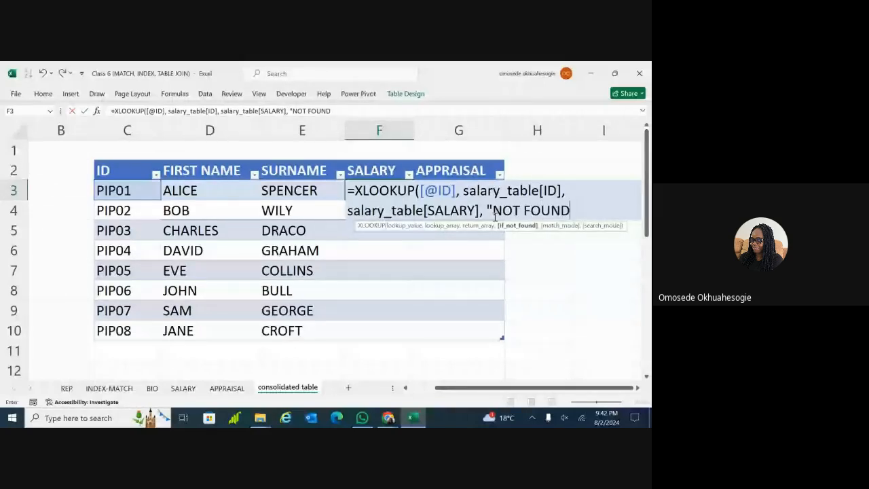
pyautogui.write('", ')
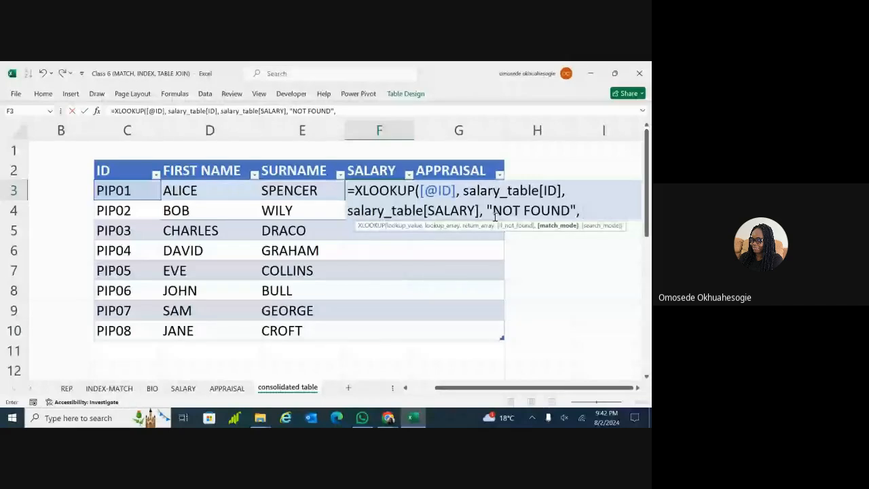
pyautogui.write('0')
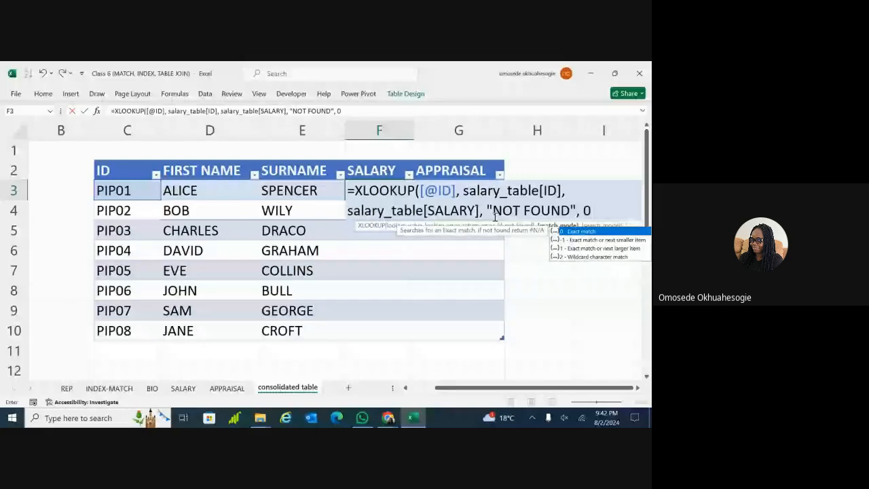
pyautogui.write(')')
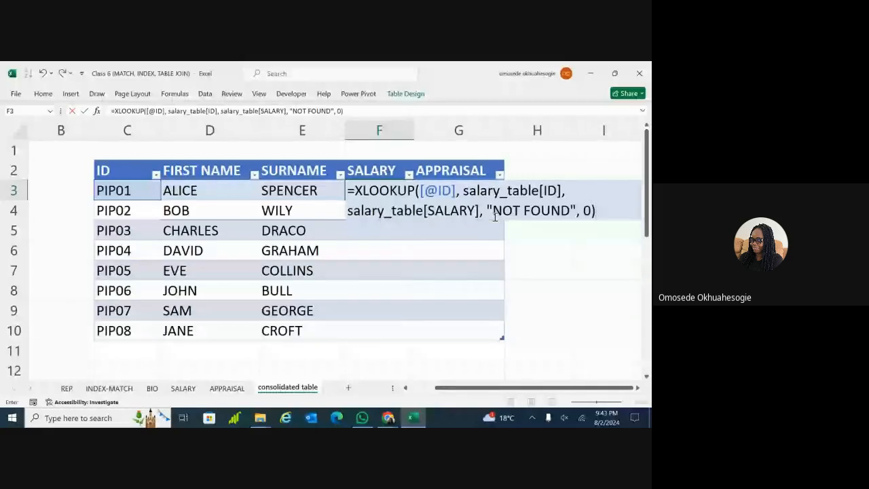
pyautogui.press('Return')
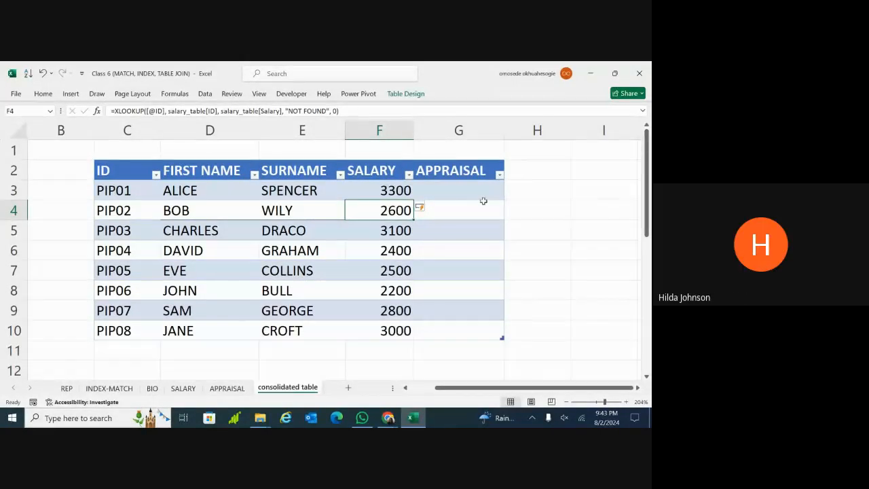
pyautogui.click(484, 202)
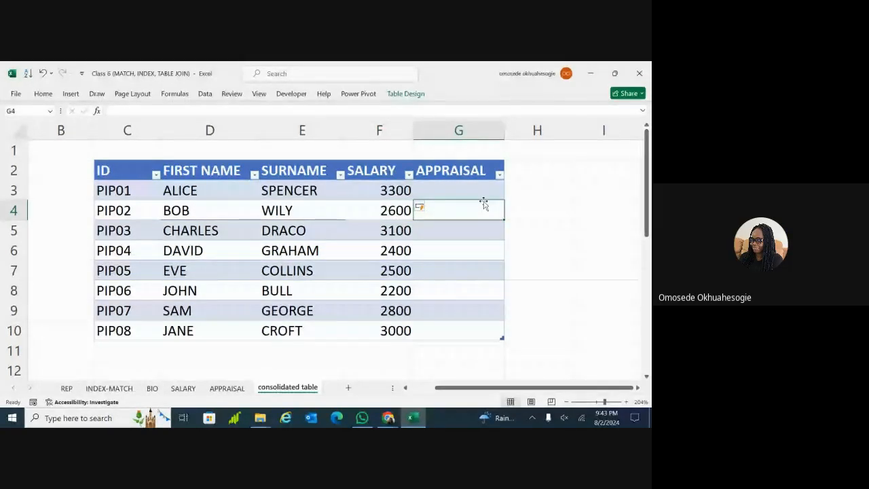
pyautogui.doubleClick(476, 189)
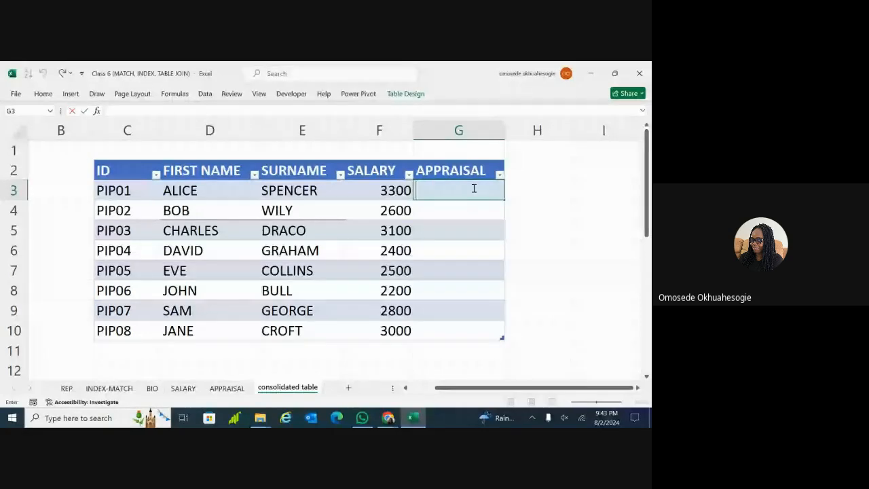
pyautogui.click(398, 189)
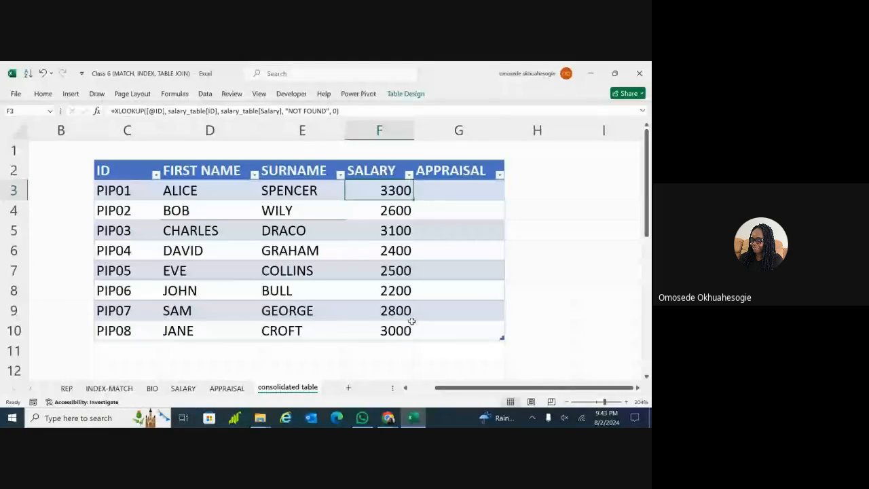
pyautogui.doubleClick(434, 191)
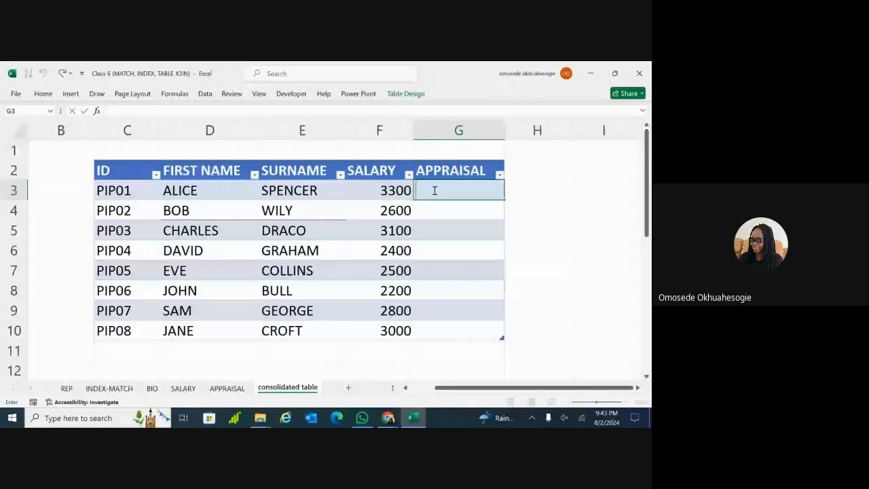
pyautogui.write('=')
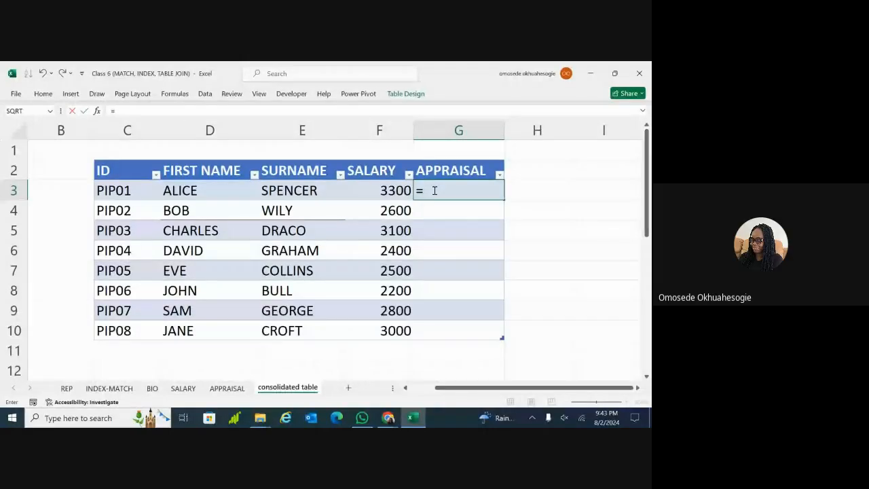
pyautogui.write('XL')
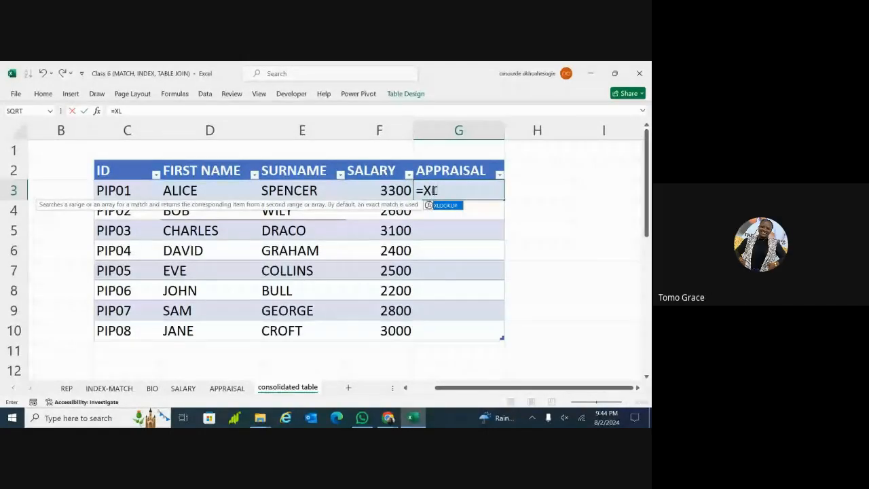
pyautogui.doubleClick(453, 206)
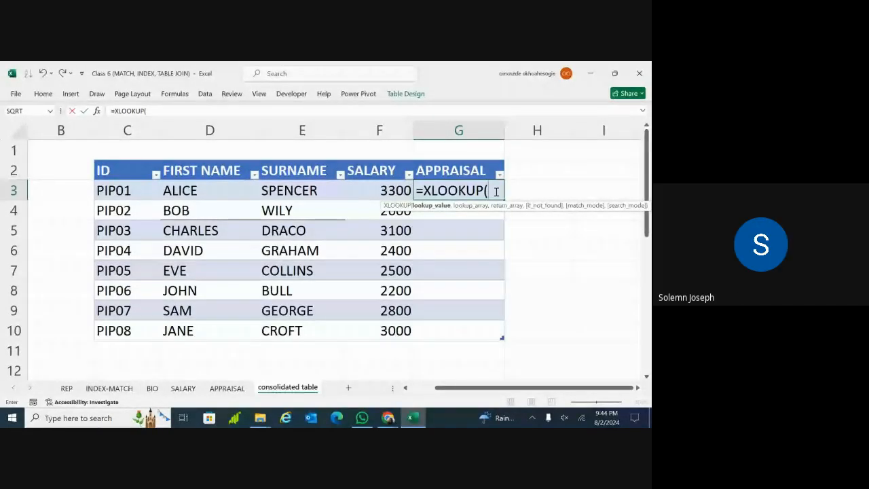
pyautogui.click(123, 189)
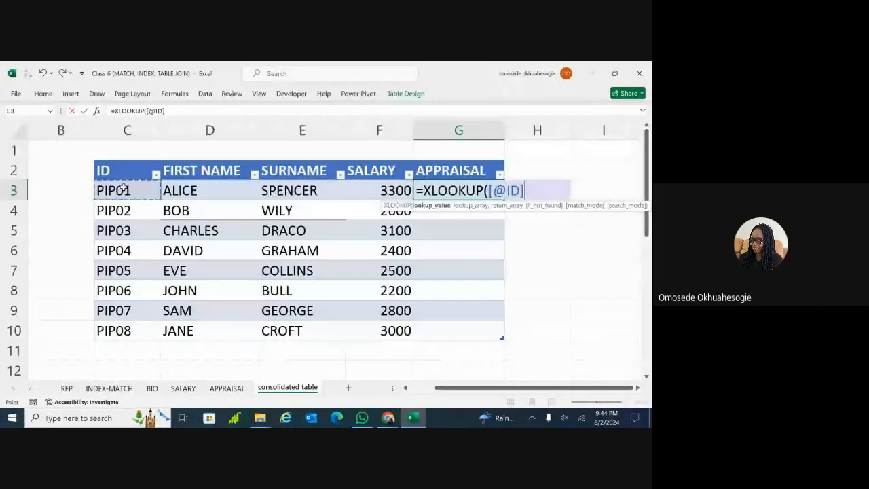
pyautogui.click(526, 191)
pyautogui.write(',')
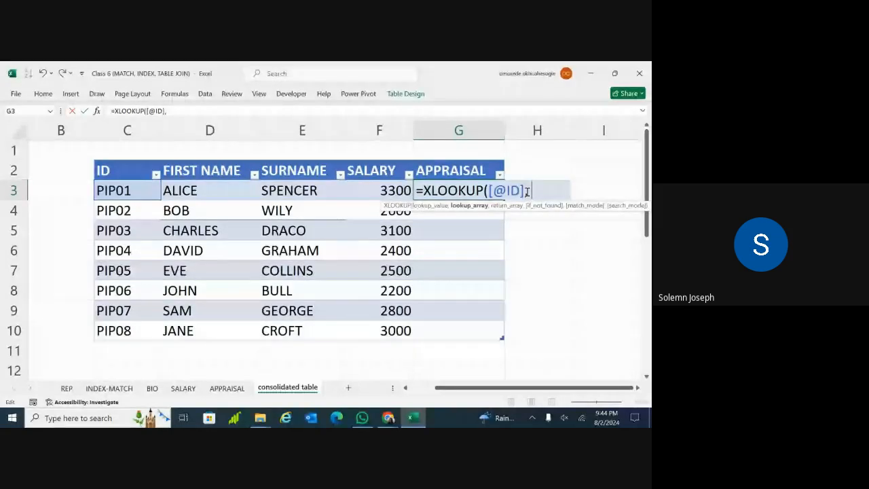
pyautogui.write(' A')
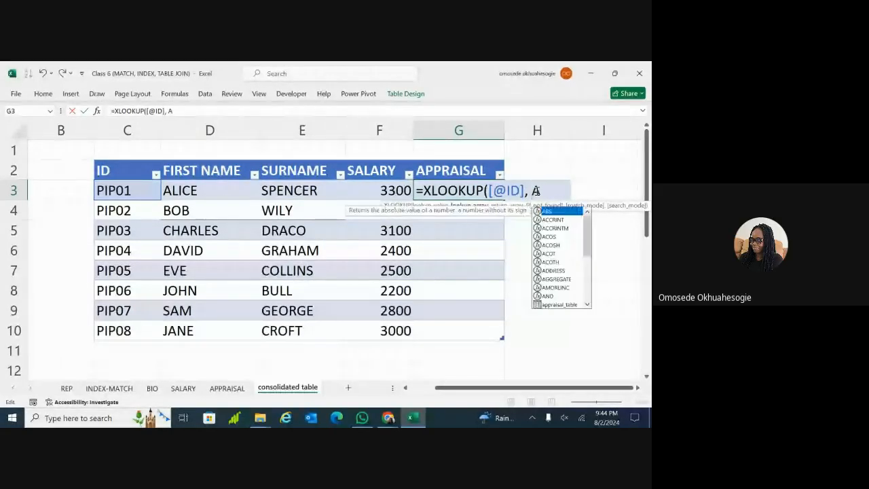
pyautogui.write('PPRASI')
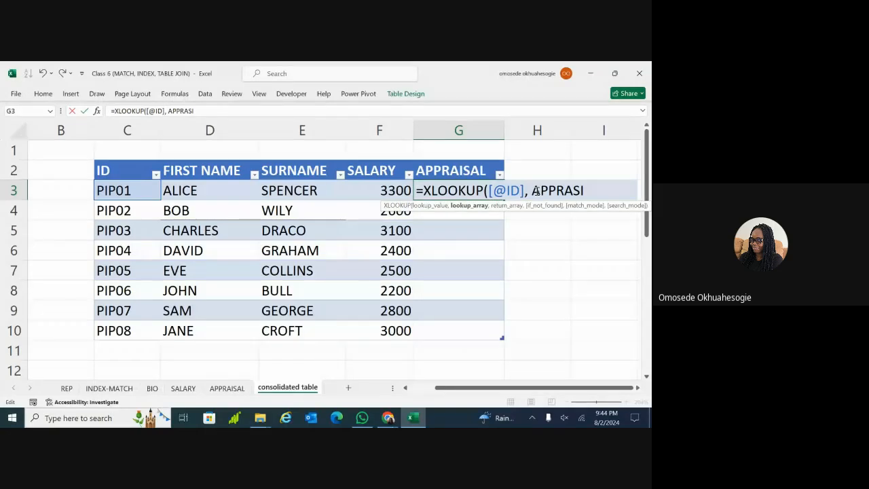
pyautogui.press('BackSpace')
pyautogui.press('BackSpace')
pyautogui.press('Tab')
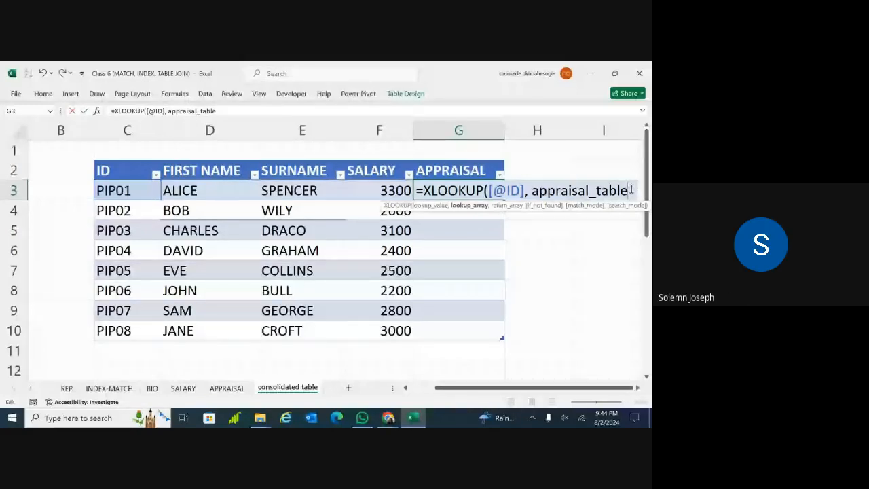
pyautogui.hscroll(1, 631, 189)
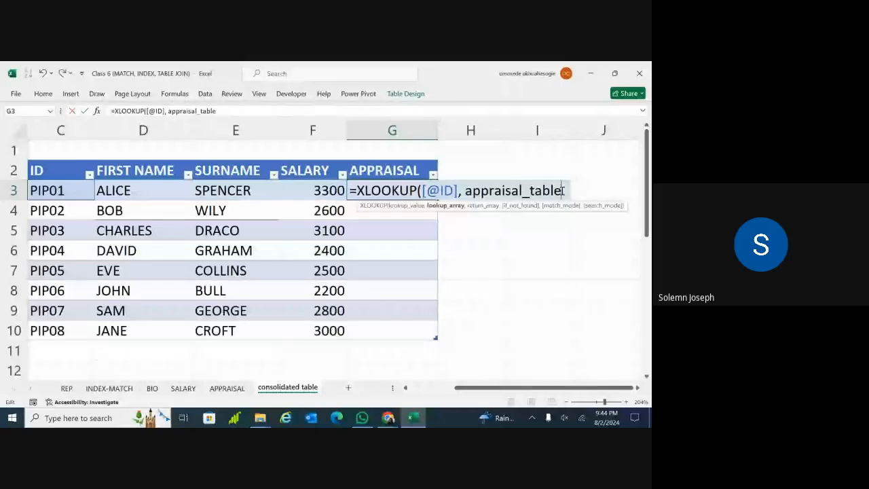
pyautogui.write('[')
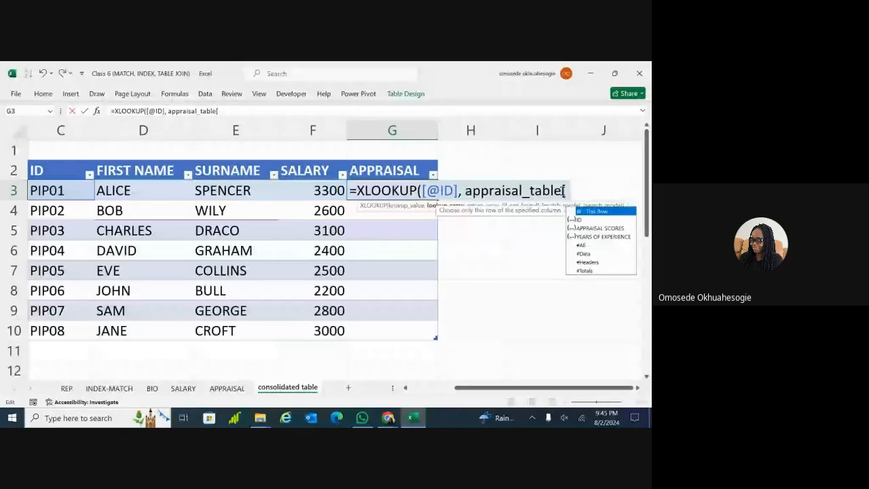
pyautogui.write('ID')
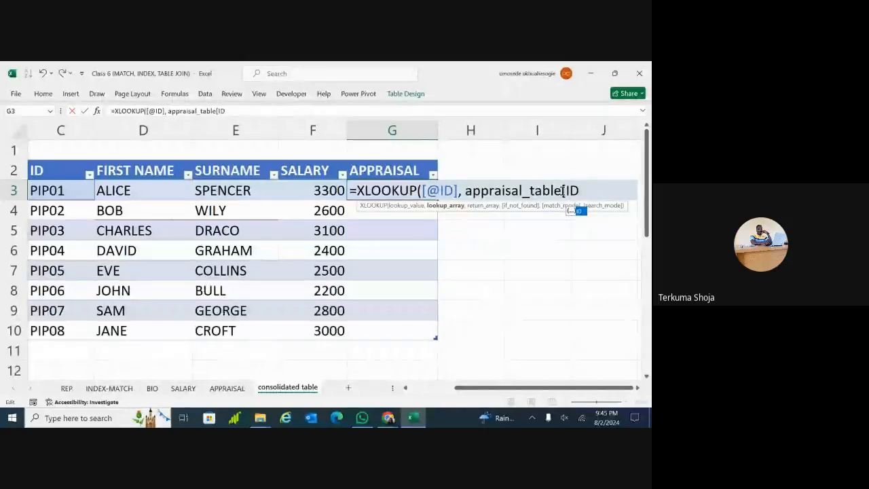
pyautogui.write(']')
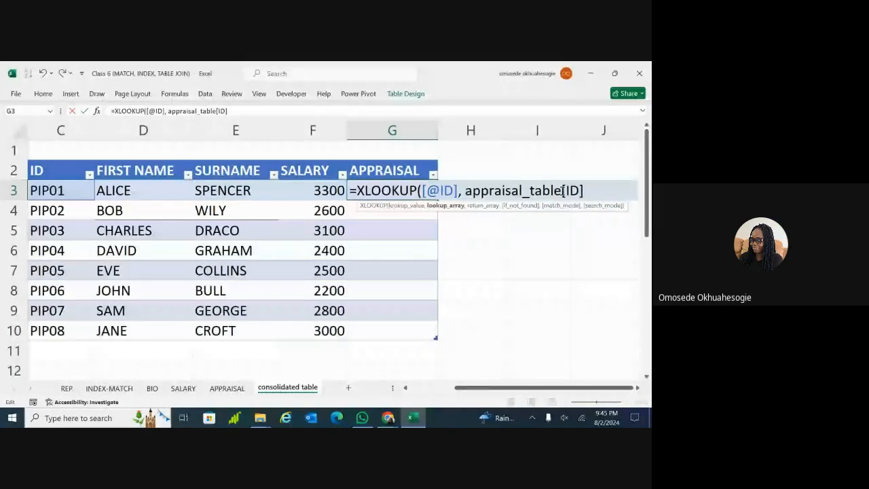
pyautogui.write(',')
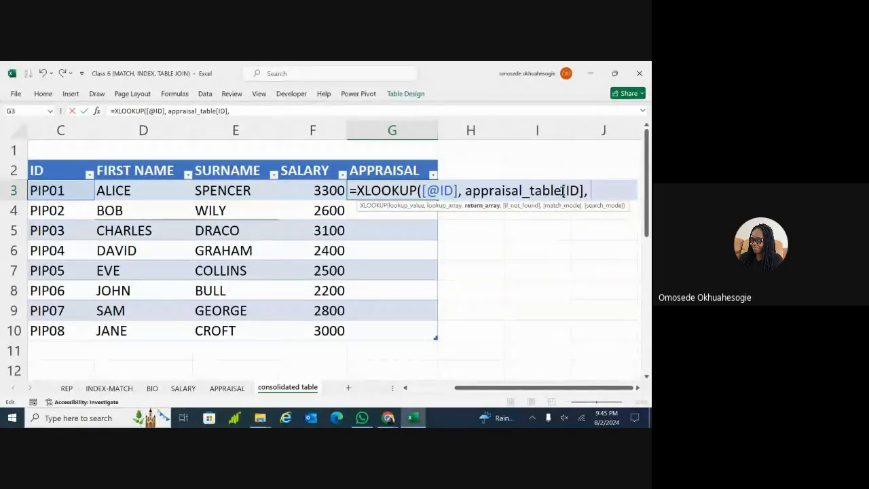
# Add appraisal_table[APPRAISAL SCORES] as the return array, followed by a comma
pyautogui.write('APP')
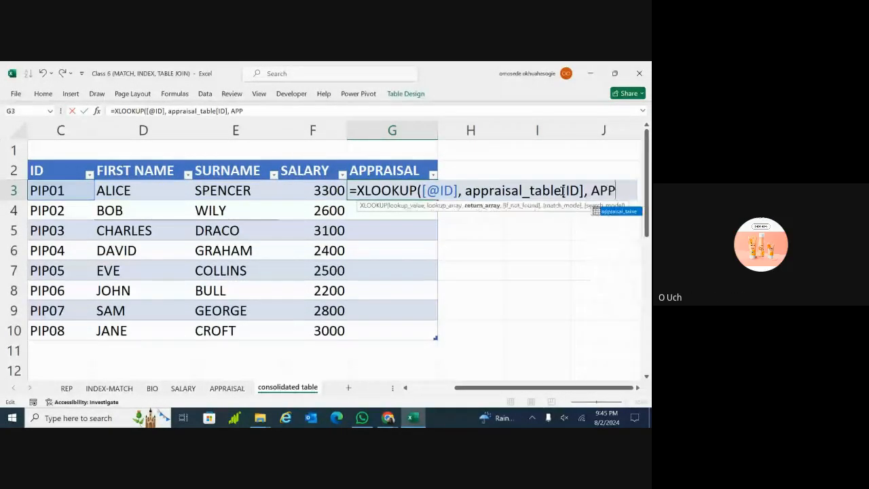
pyautogui.click(608, 213)
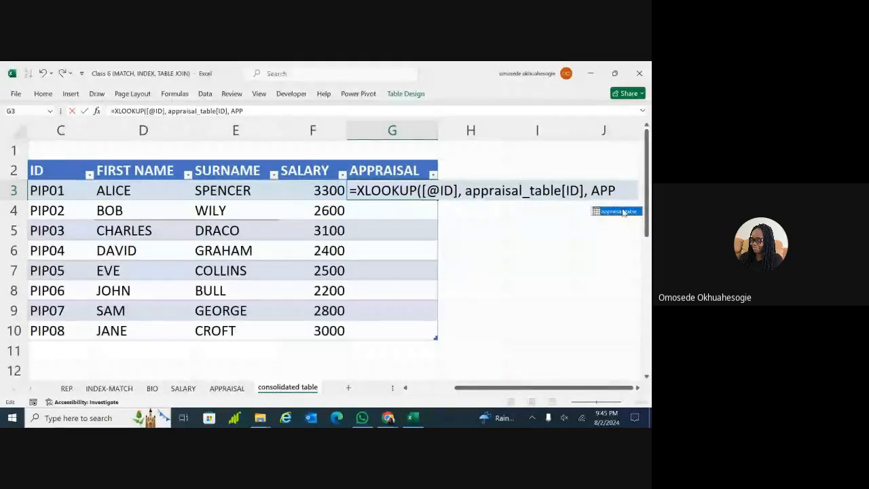
pyautogui.doubleClick(608, 213)
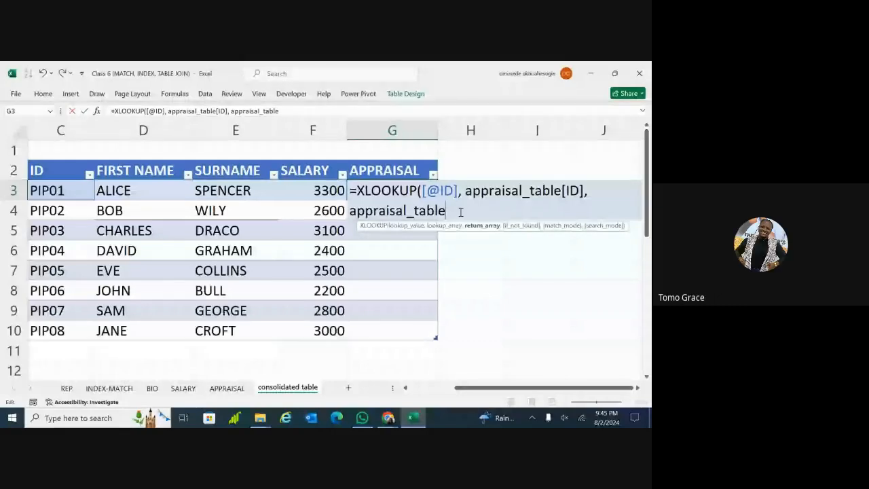
pyautogui.write('[APP')
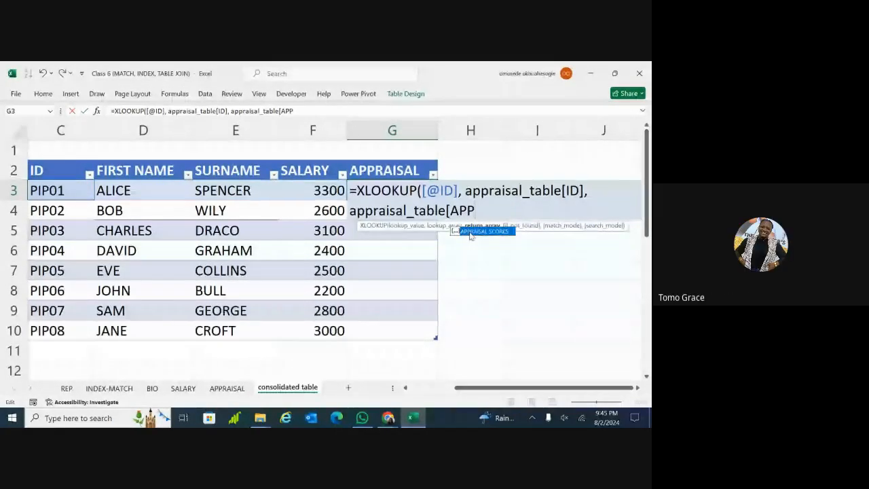
pyautogui.doubleClick(471, 231)
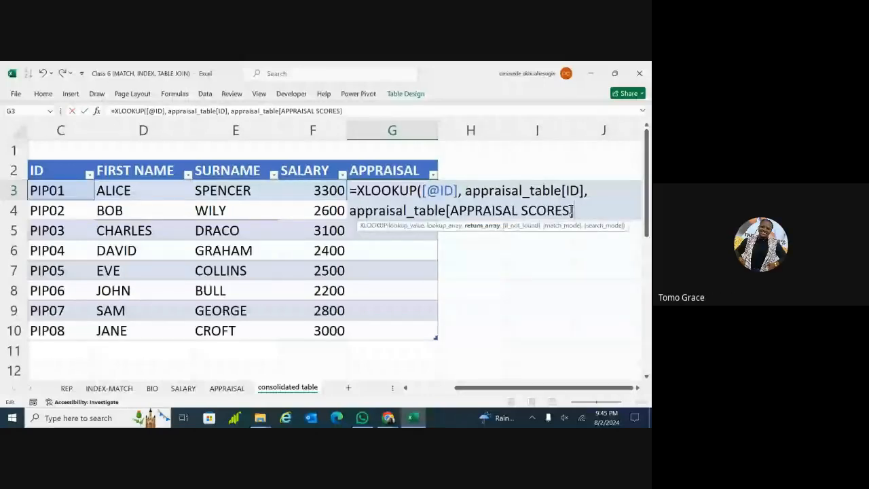
pyautogui.write(',')
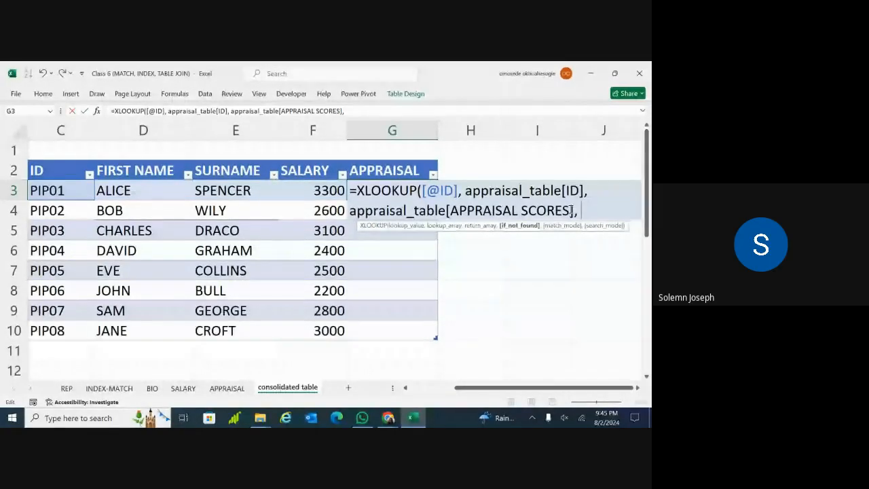
# Close G3's XLOOKUP with a custom "NOT FOUND BY …" message and 0, then try entering it
pyautogui.write('"')
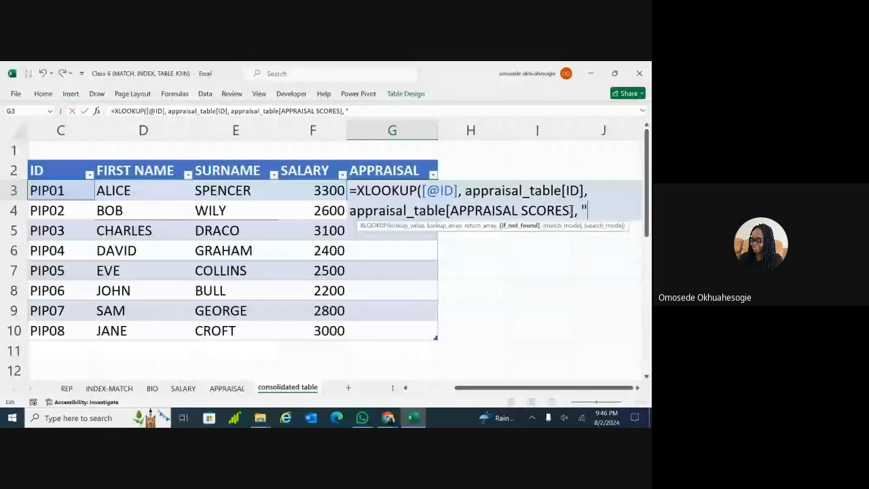
pyautogui.write('NOT')
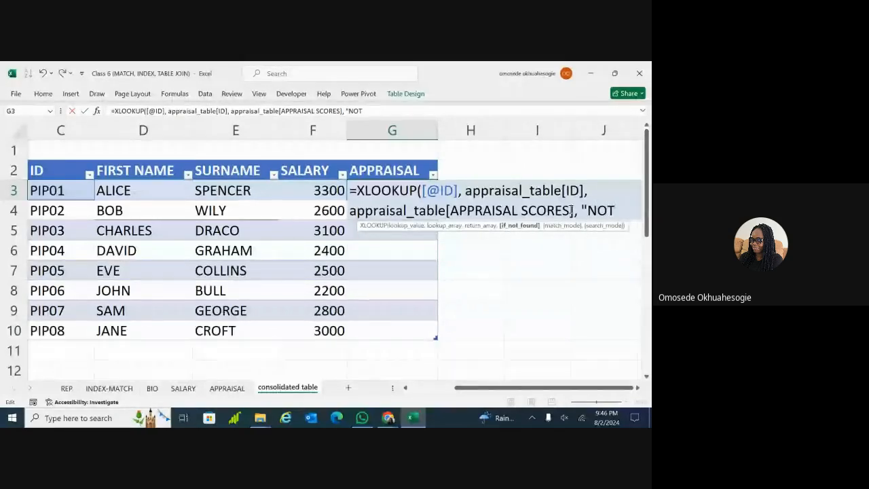
pyautogui.write(' FOUND')
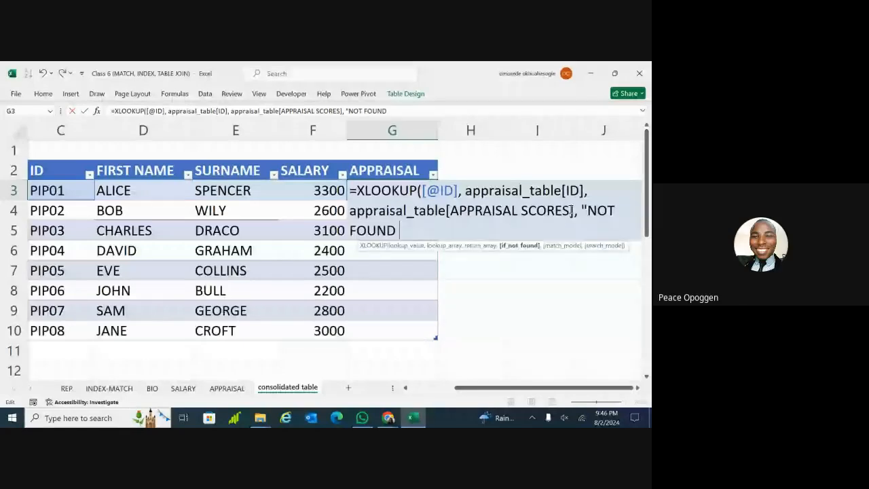
pyautogui.write(' BY')
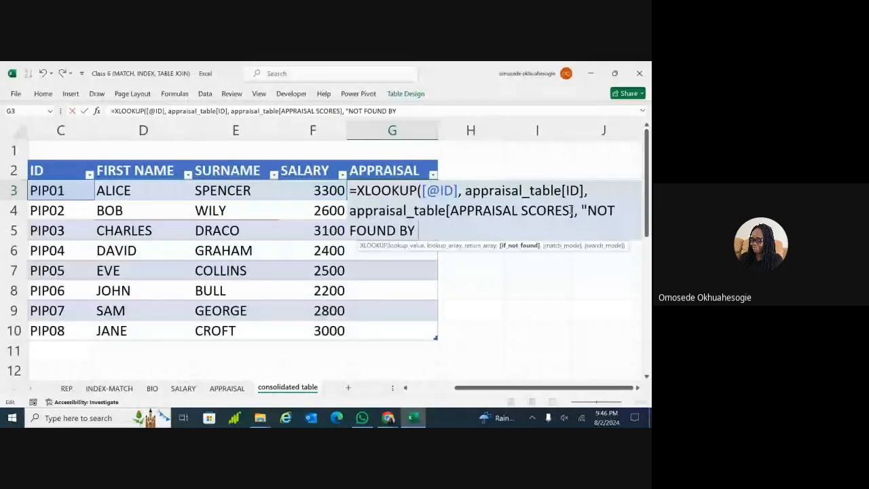
pyautogui.write(' SOL')
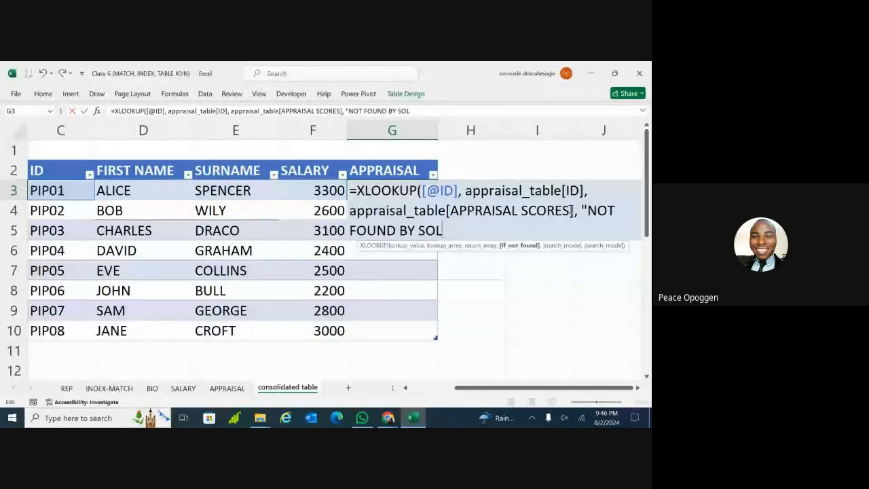
pyautogui.write('EM')
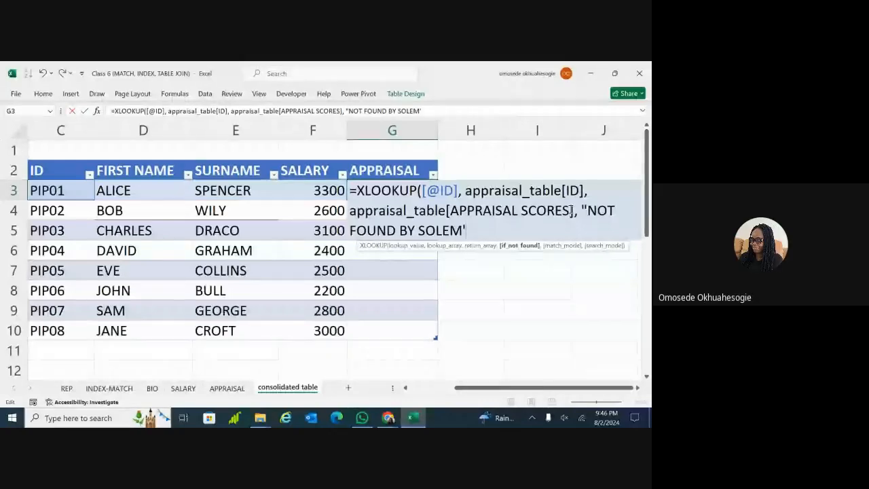
pyautogui.write('"')
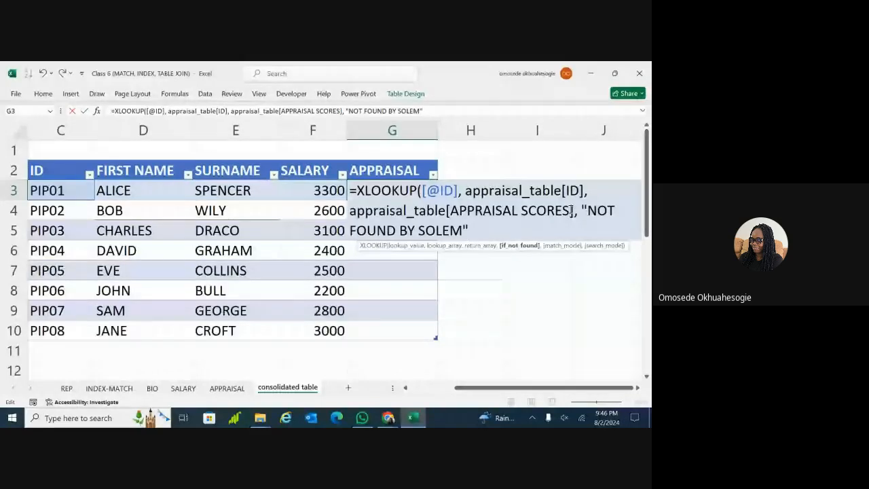
pyautogui.write(',')
pyautogui.press('BackSpace')
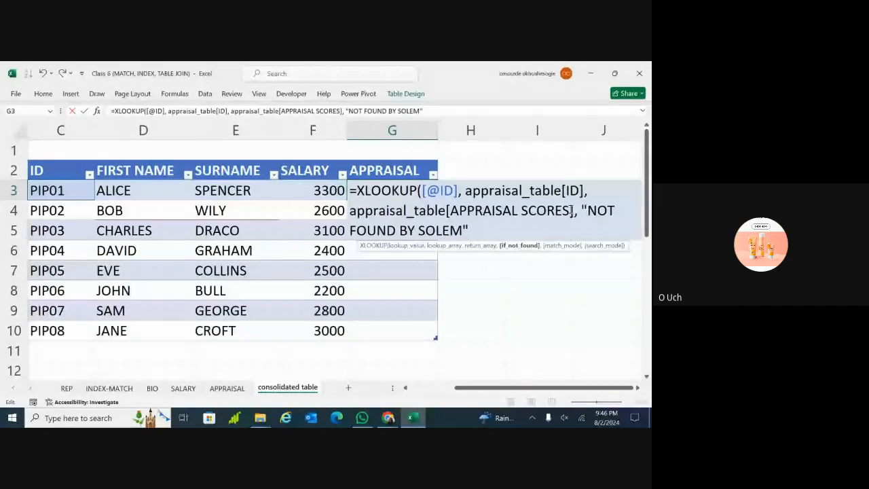
pyautogui.write(',')
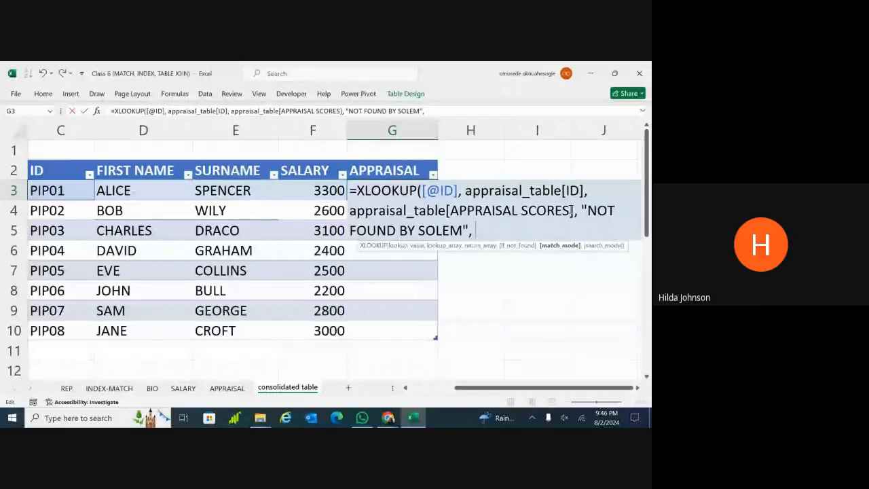
pyautogui.write('0')
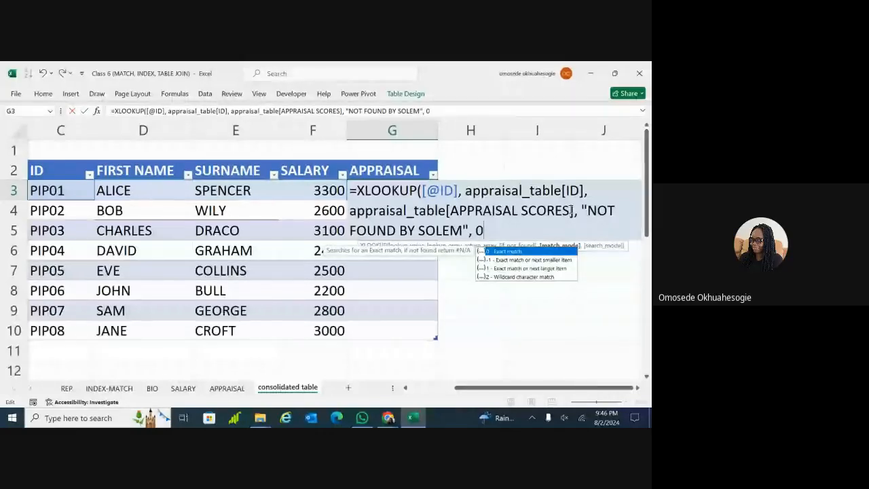
pyautogui.write(')')
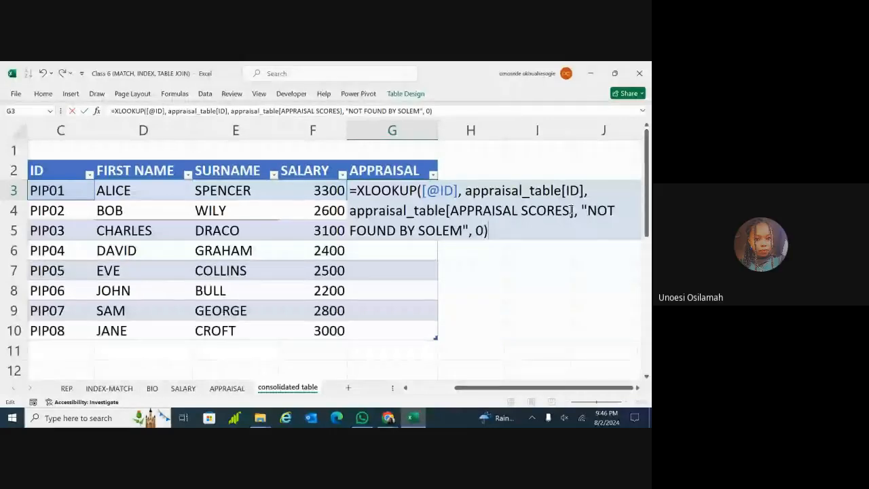
pyautogui.press('Return')
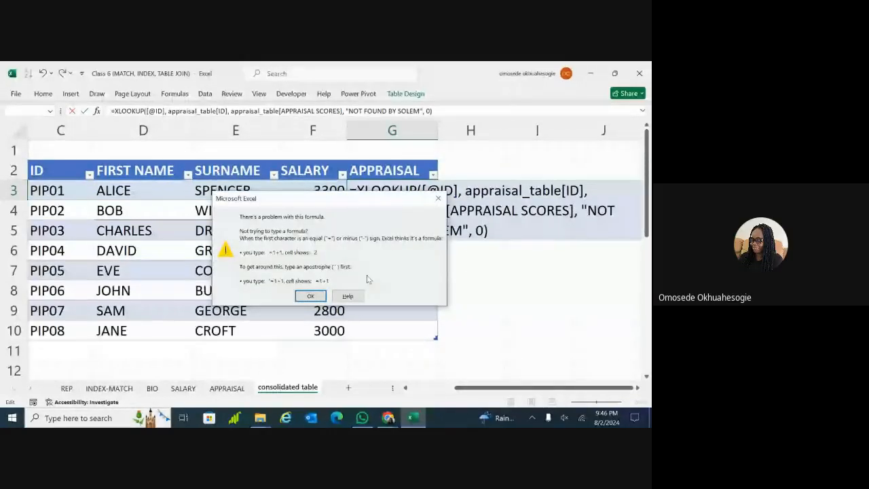
# Dismiss the formula warning and re-pick APPRAISAL SCORES from the column suggestions
pyautogui.click(311, 297)
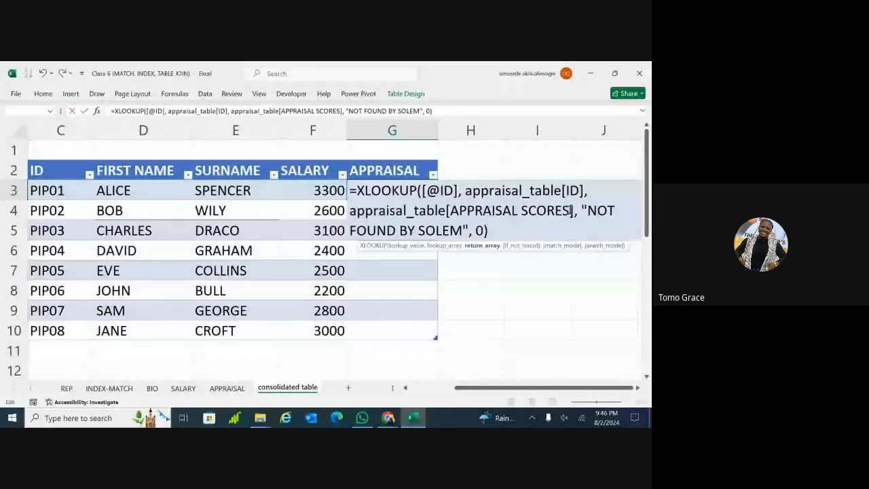
pyautogui.click(570, 211)
pyautogui.press('BackSpace')
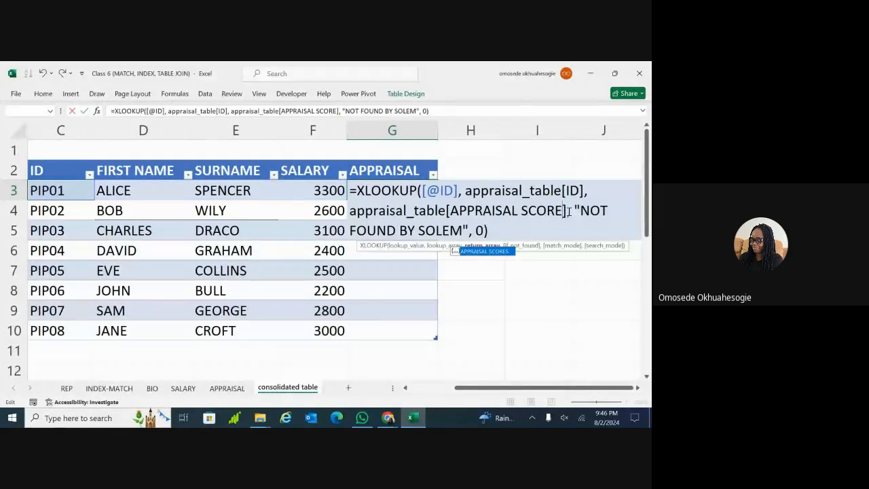
pyautogui.doubleClick(500, 255)
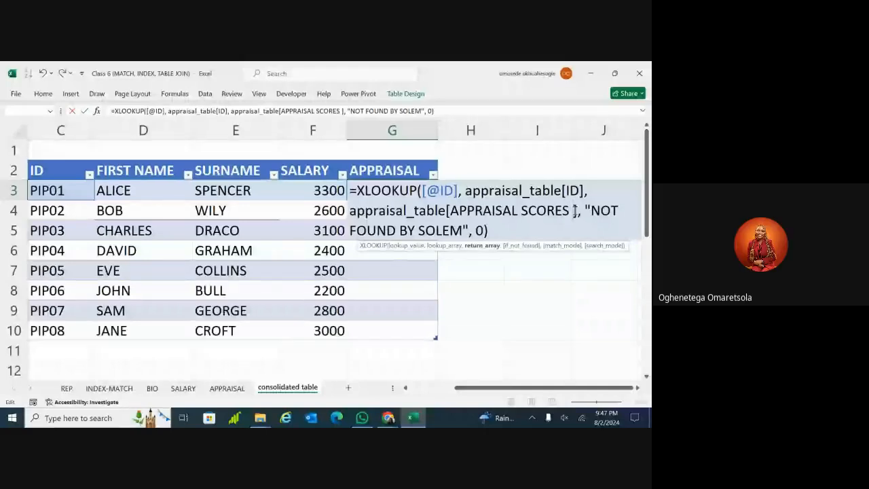
# Remove the stray bracket, reinsert APPRAISAL SCORES with a closing ], and enter to fill scores 65–45
pyautogui.press('BackSpace')
pyautogui.press('BackSpace')
pyautogui.press('BackSpace')
pyautogui.press('BackSpace')
pyautogui.press('BackSpace')
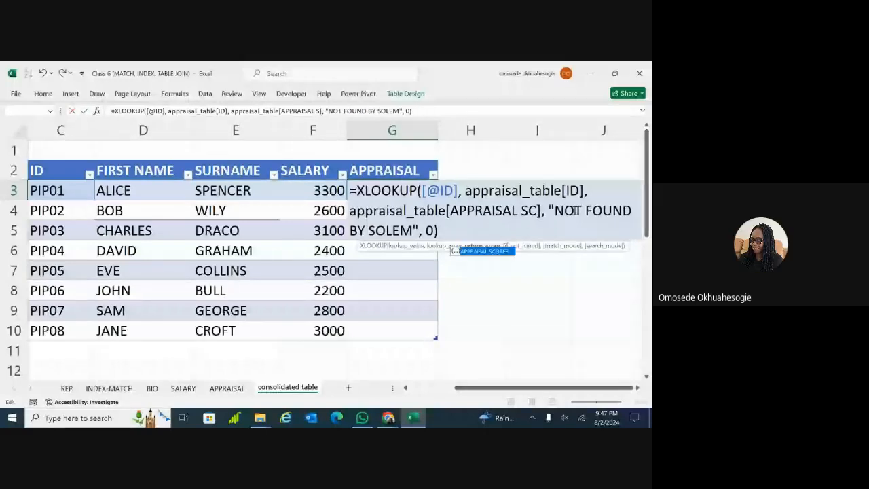
pyautogui.press('BackSpace')
pyautogui.press('BackSpace')
pyautogui.press('BackSpace')
pyautogui.press('BackSpace')
pyautogui.press('BackSpace')
pyautogui.press('BackSpace')
pyautogui.press('BackSpace')
pyautogui.press('BackSpace')
pyautogui.press('BackSpace')
pyautogui.press('BackSpace')
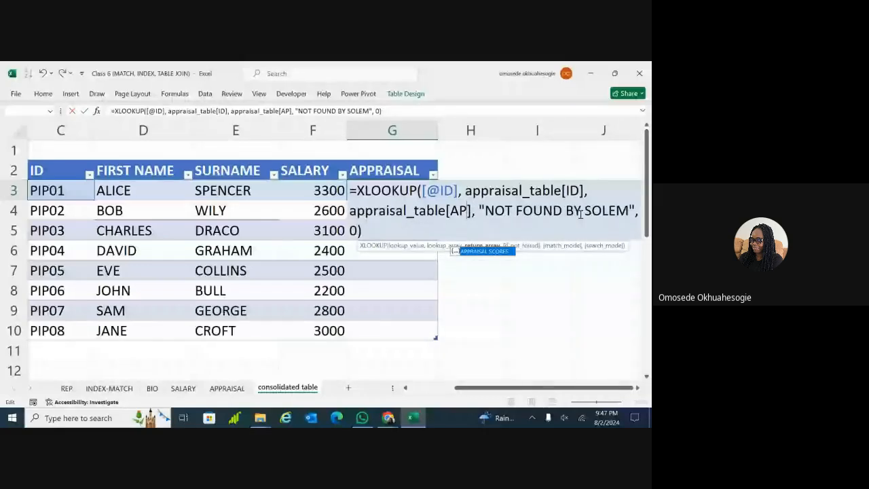
pyautogui.click(473, 212)
pyautogui.press('BackSpace')
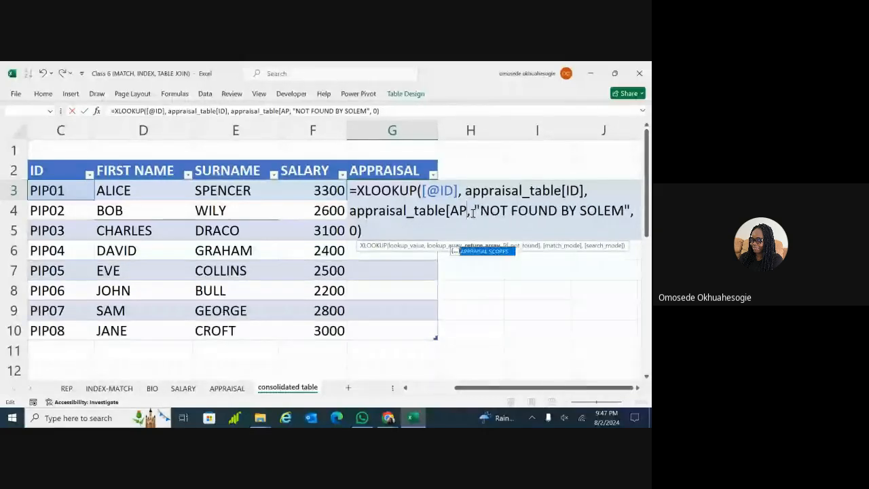
pyautogui.press('BackSpace')
pyautogui.press('BackSpace')
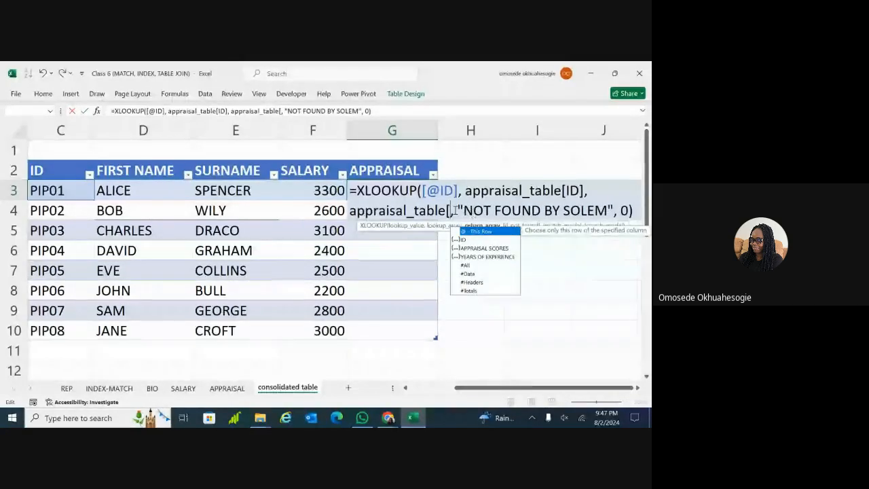
pyautogui.click(470, 248)
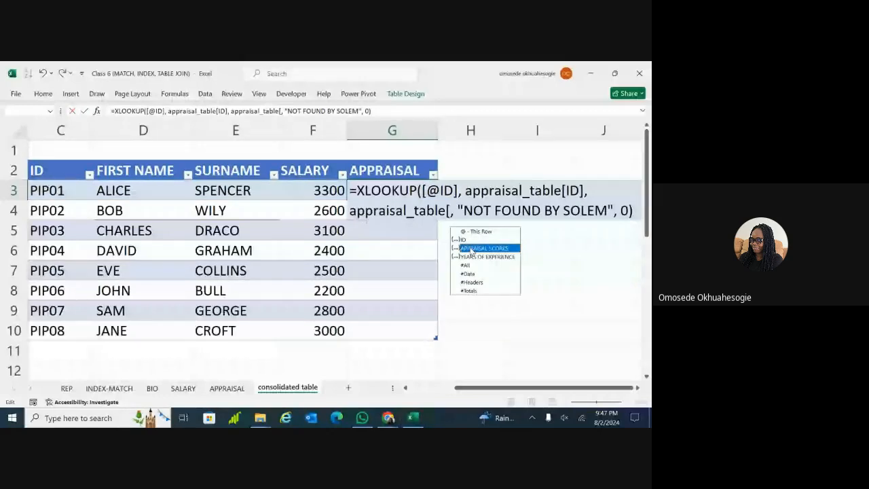
pyautogui.doubleClick(472, 249)
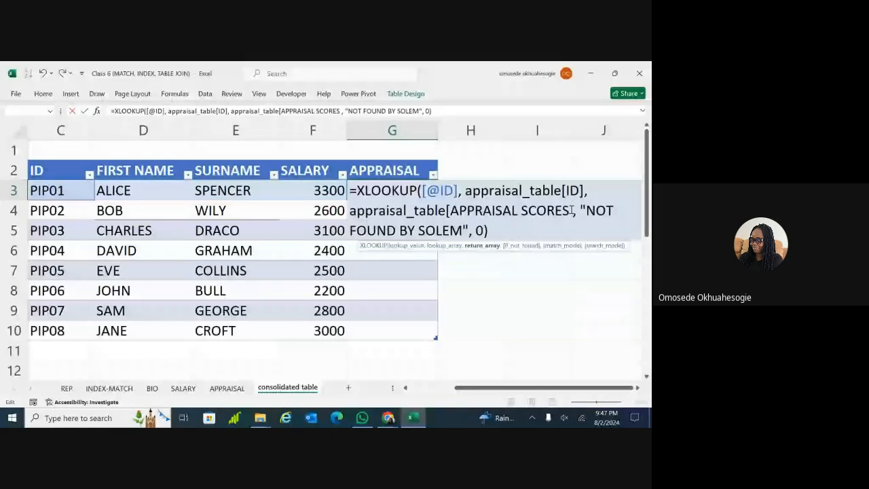
pyautogui.write(']')
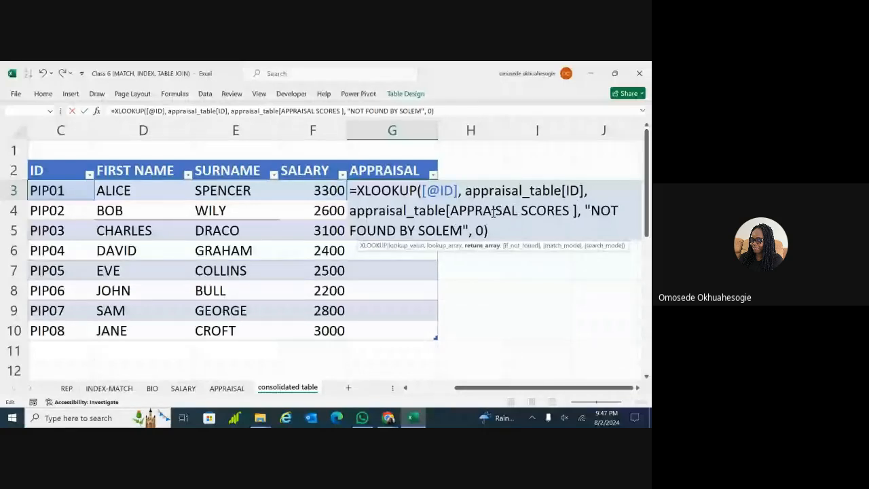
pyautogui.press('Return')
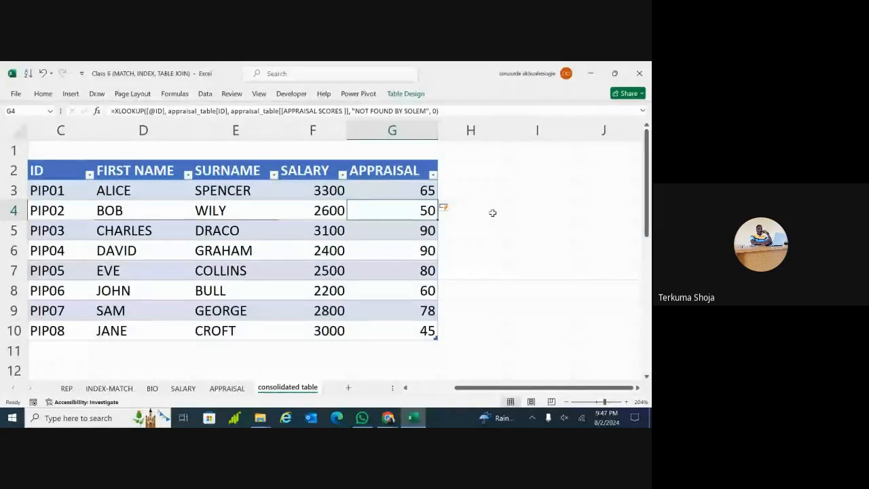
pyautogui.click(420, 191)
pyautogui.doubleClick(419, 191)
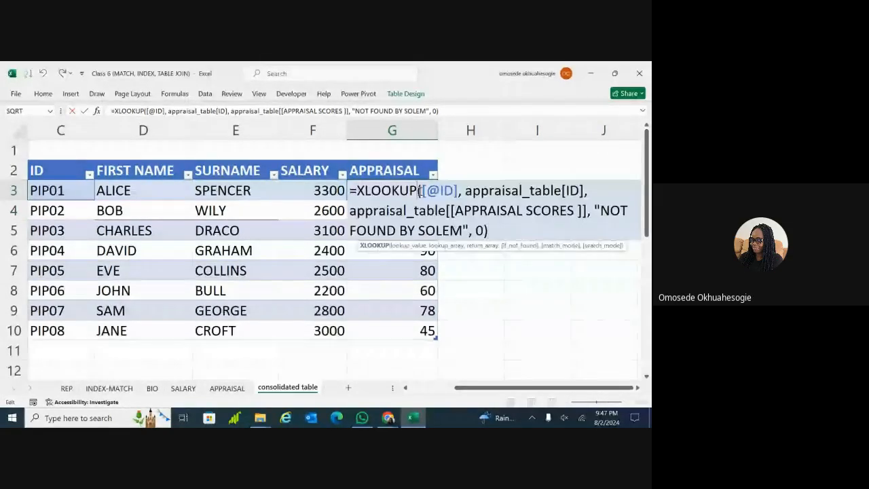
pyautogui.click(584, 212)
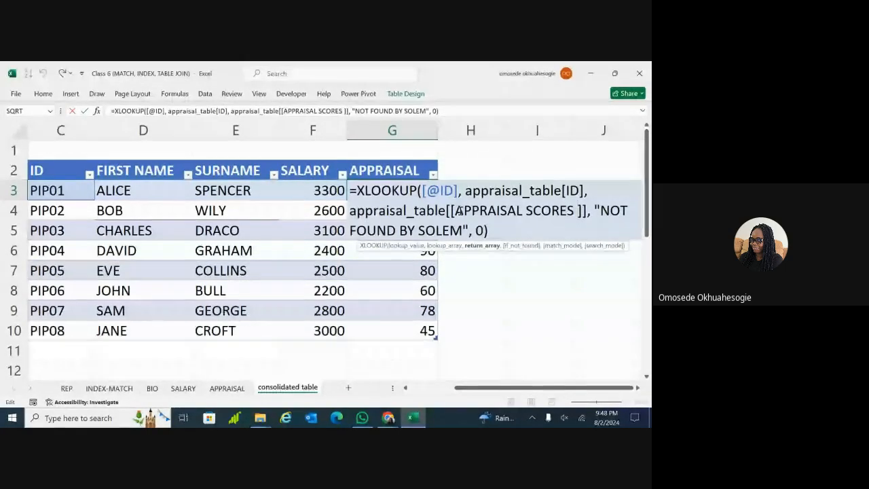
pyautogui.press('Return')
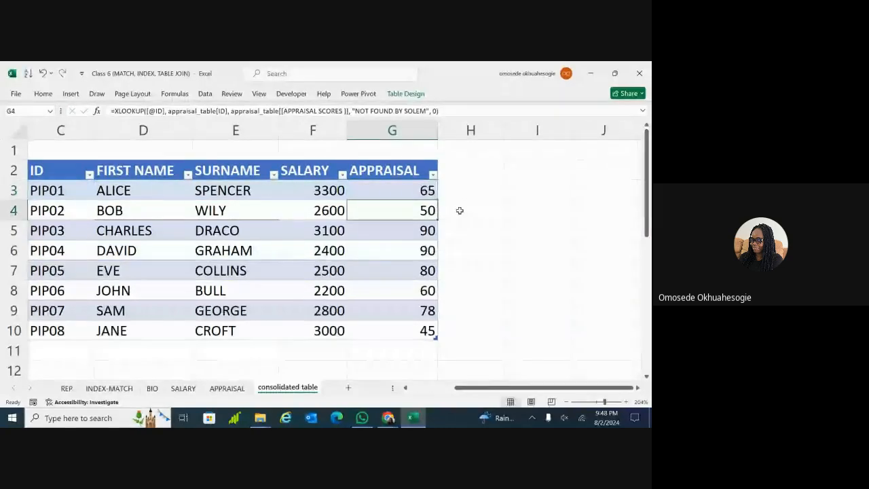
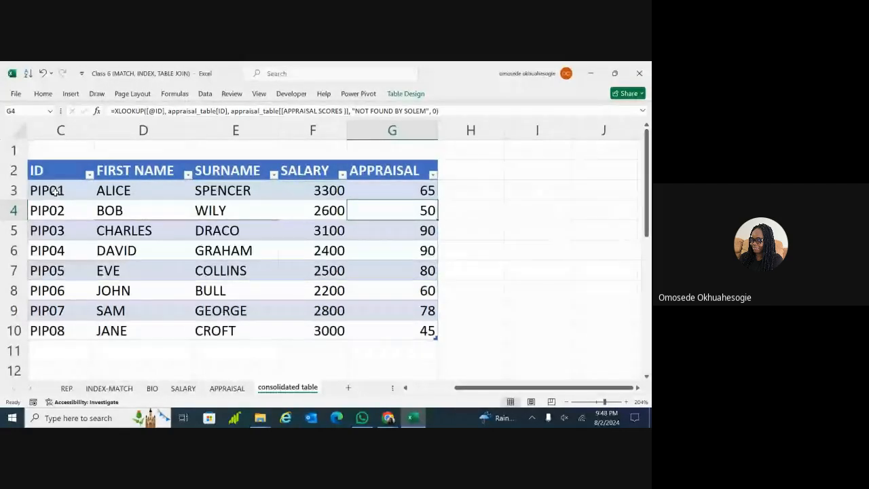
# Cross-check the PIP01 (65) and PIP04 (90) appraisal scores against the APPRAISAL sheet
pyautogui.click(435, 190)
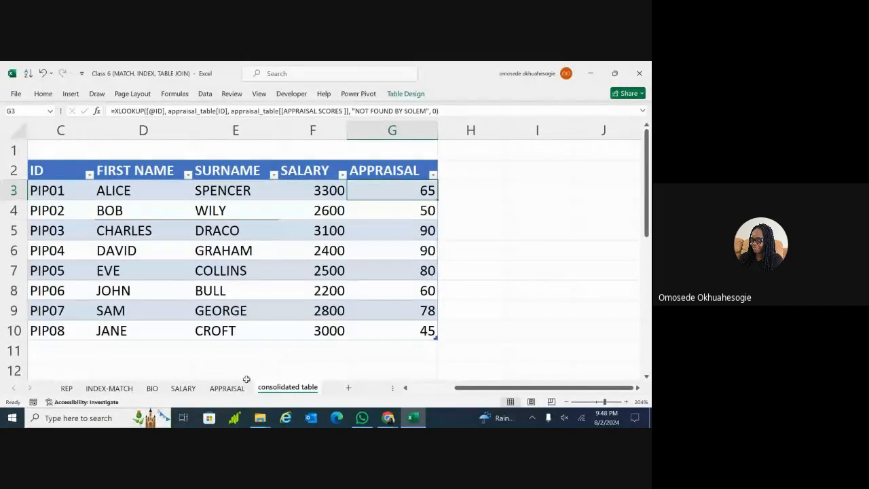
pyautogui.click(228, 390)
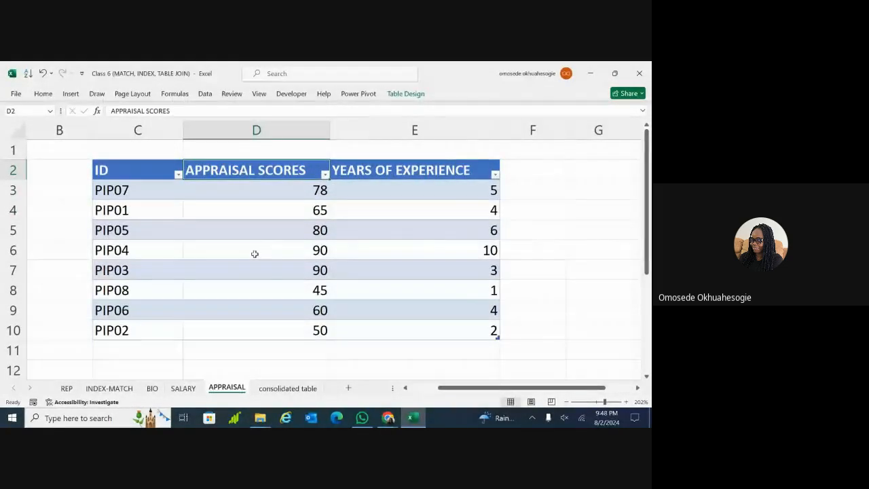
pyautogui.click(121, 211)
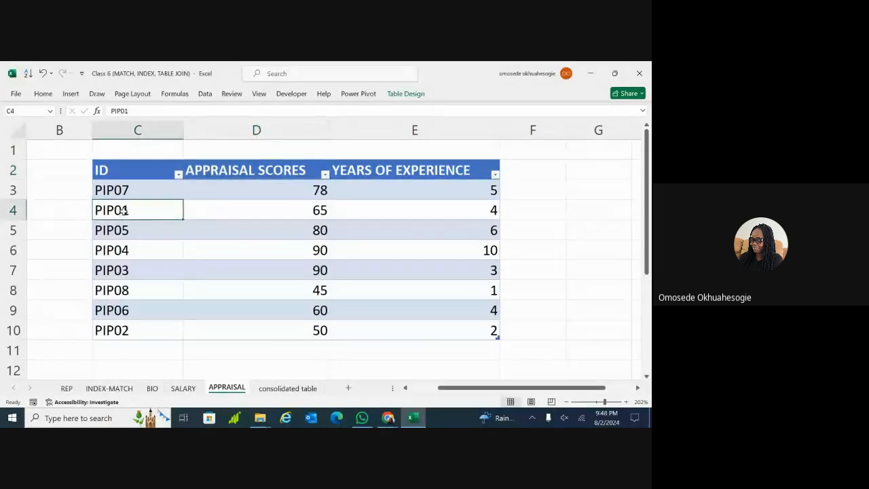
pyautogui.click(251, 209)
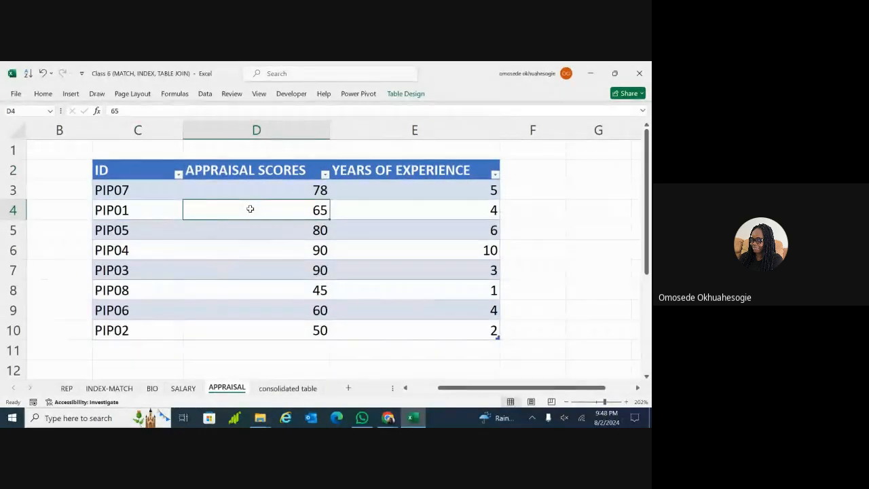
pyautogui.click(288, 389)
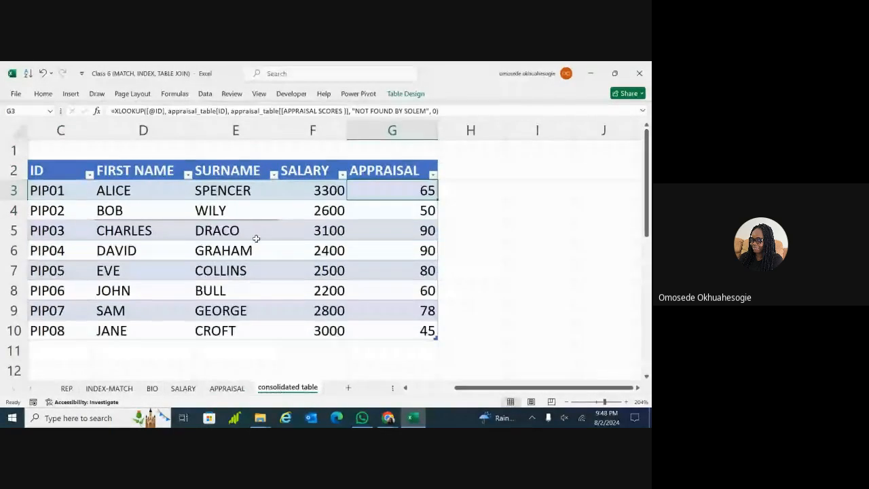
pyautogui.click(47, 252)
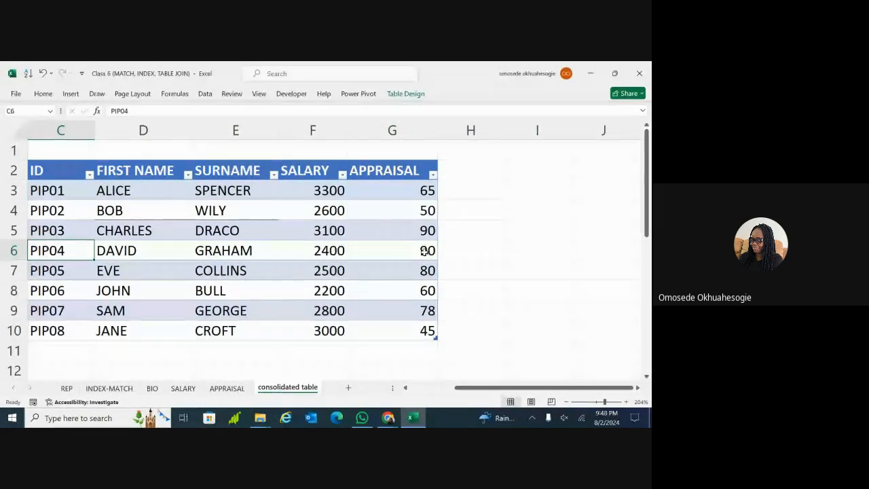
pyautogui.click(225, 388)
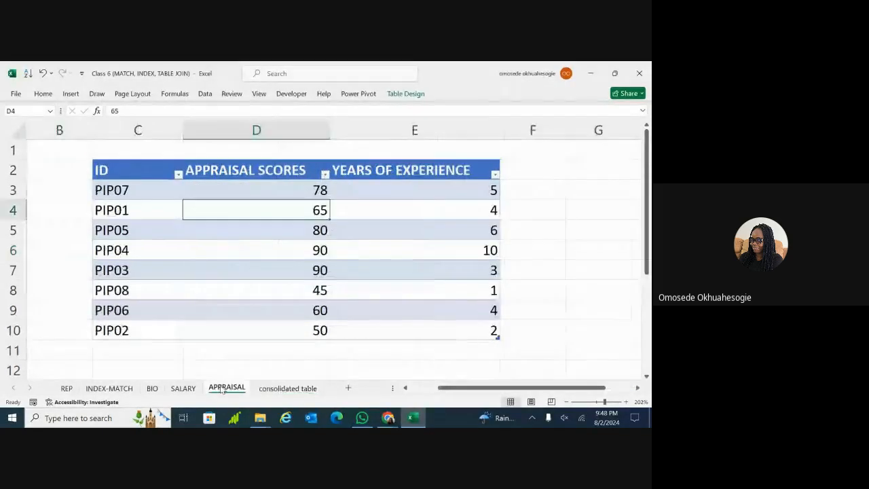
pyautogui.click(157, 251)
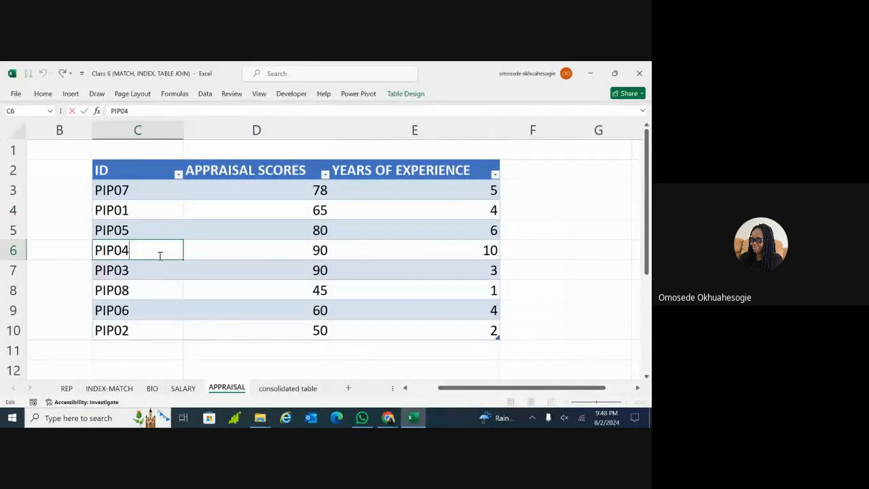
pyautogui.click(241, 248)
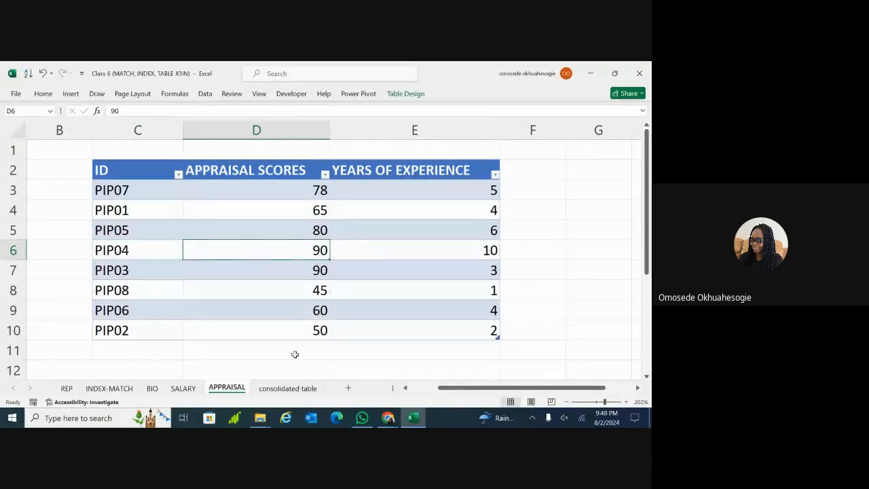
pyautogui.click(285, 389)
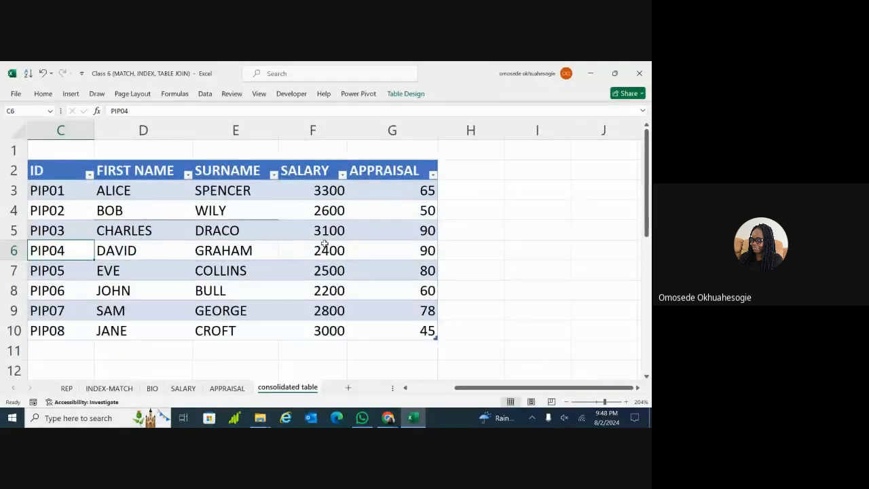
pyautogui.click(228, 388)
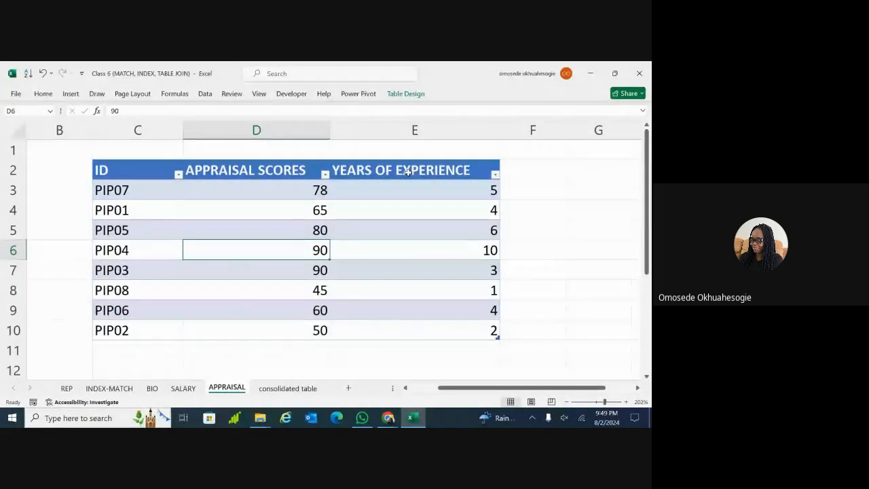
pyautogui.click(275, 389)
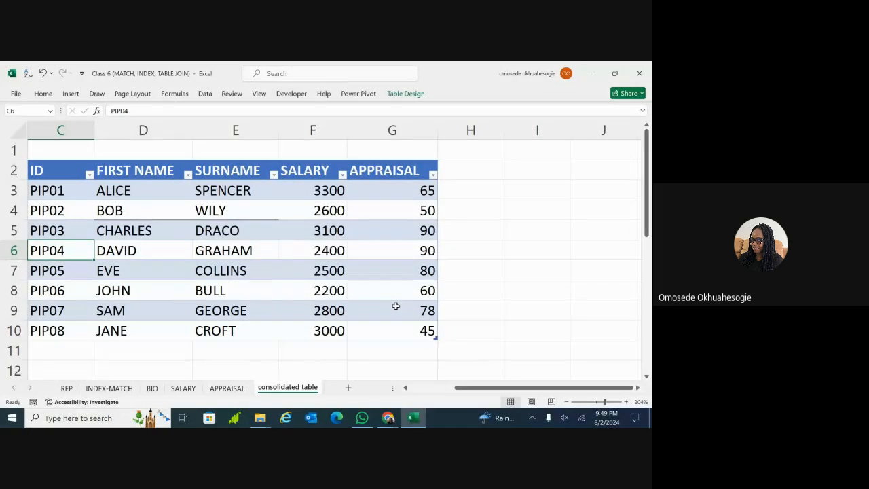
# Review the SALARY and APPRAISAL lookup formulas in the consolidated table
pyautogui.hscroll(-2, 396, 306)
pyautogui.hscroll(2, 333, 250)
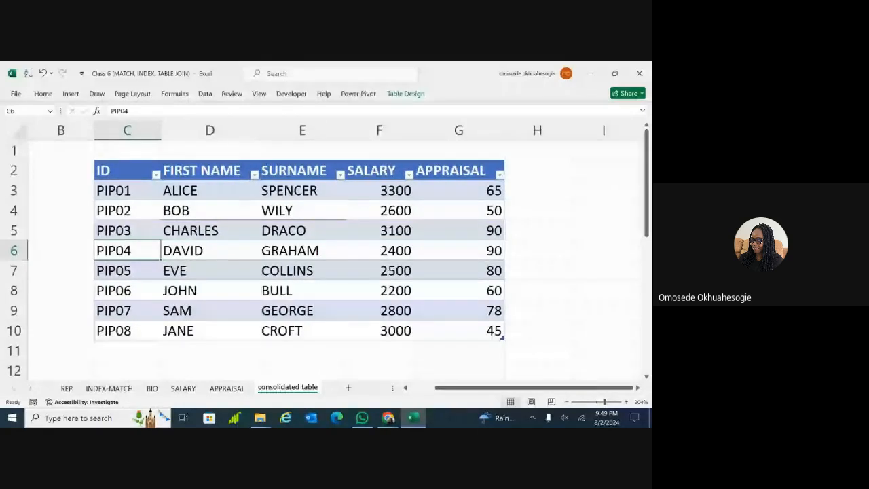
pyautogui.click(604, 351)
pyautogui.scroll(-1, 603, 351)
pyautogui.scroll(1, 604, 351)
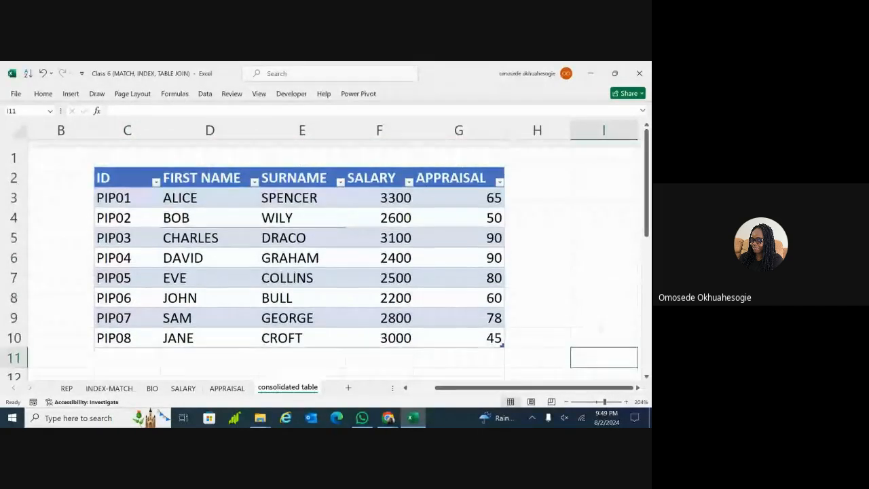
pyautogui.scroll(-3, 333, 258)
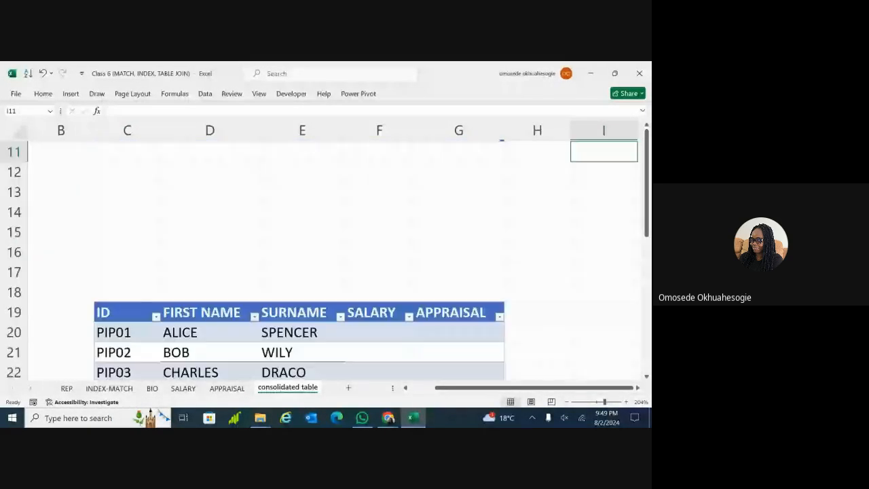
pyautogui.scroll(-3, 299, 265)
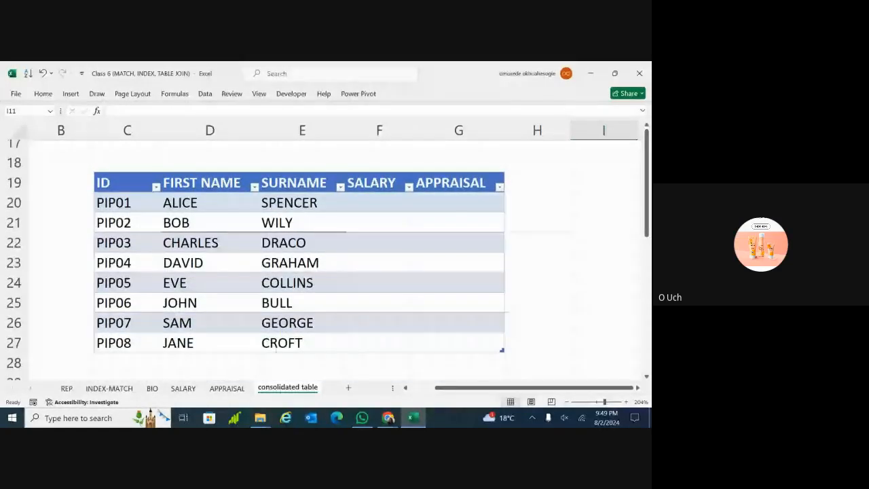
pyautogui.scroll(4, 323, 258)
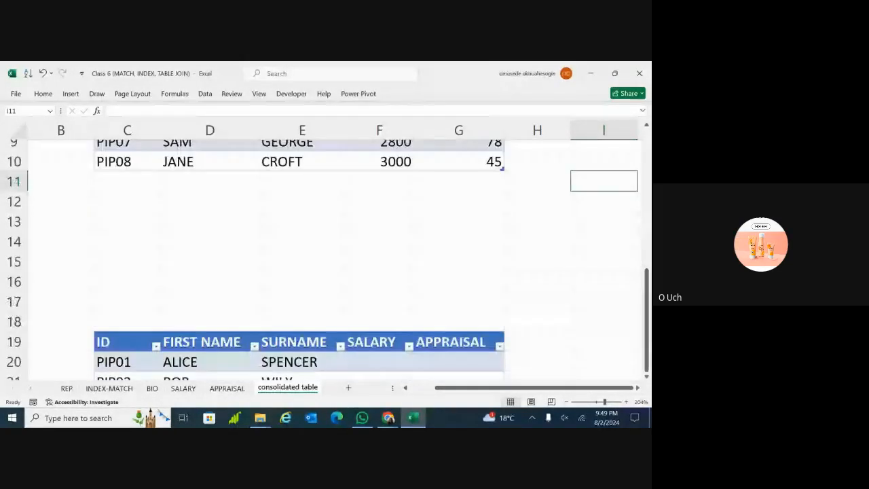
pyautogui.scroll(2, 333, 258)
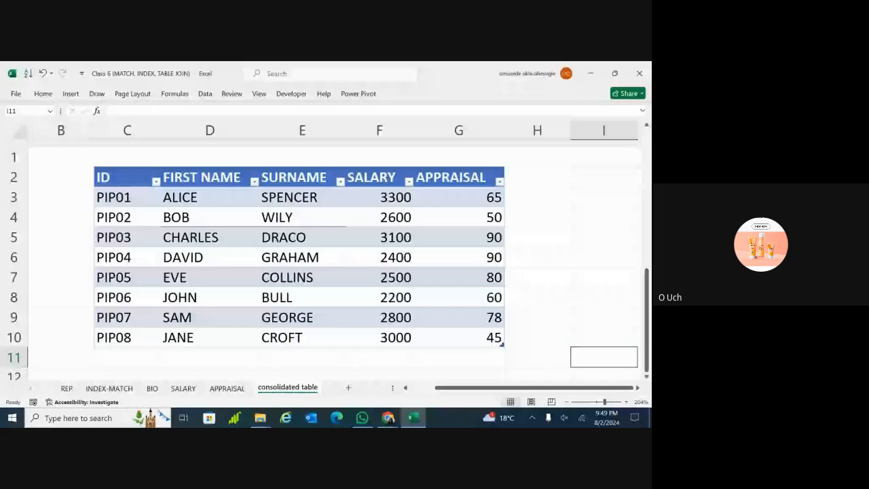
pyautogui.click(393, 192)
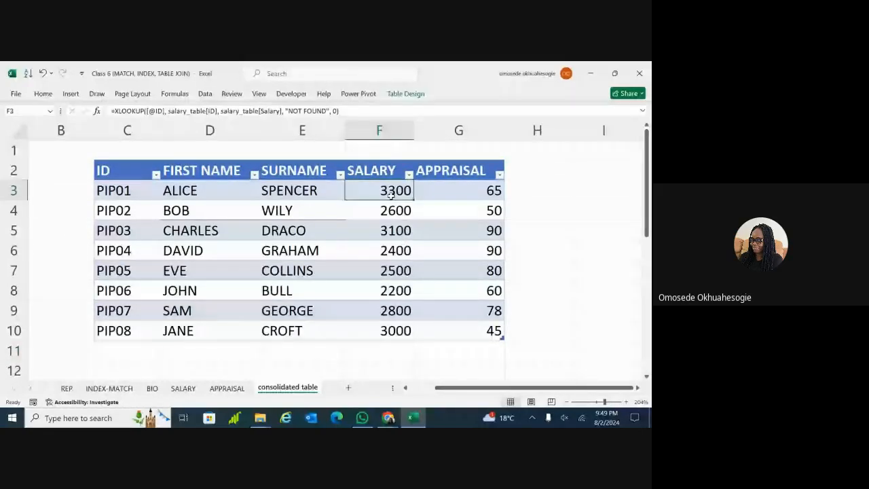
pyautogui.click(449, 191)
pyautogui.click(460, 330)
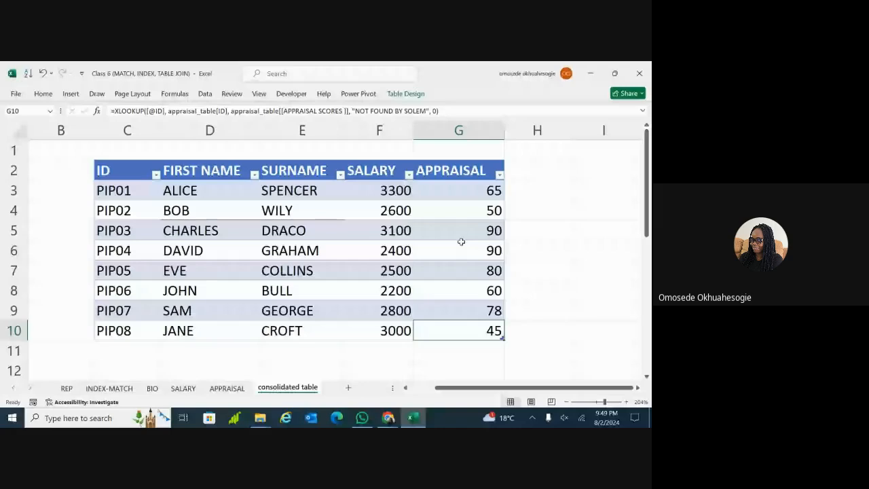
pyautogui.click(461, 242)
pyautogui.click(476, 192)
# Clear the SALARY values in F3:F10, then undo to restore them
pyautogui.doubleClick(464, 351)
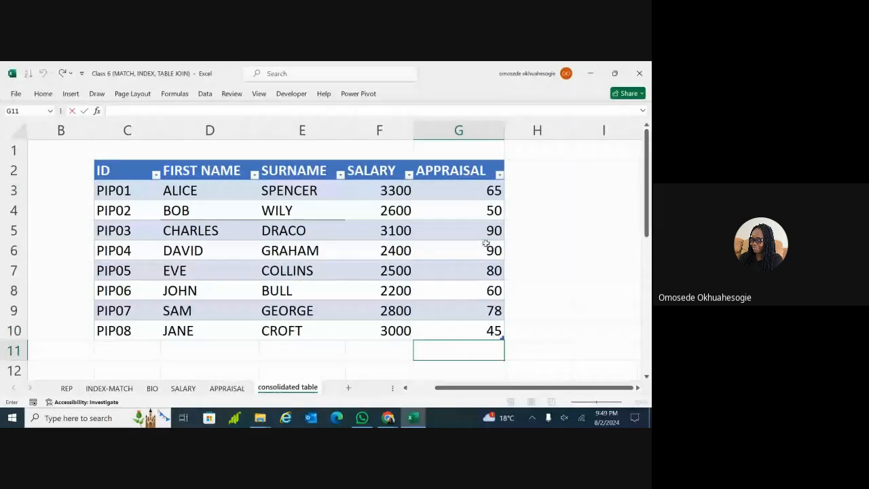
pyautogui.click(382, 193)
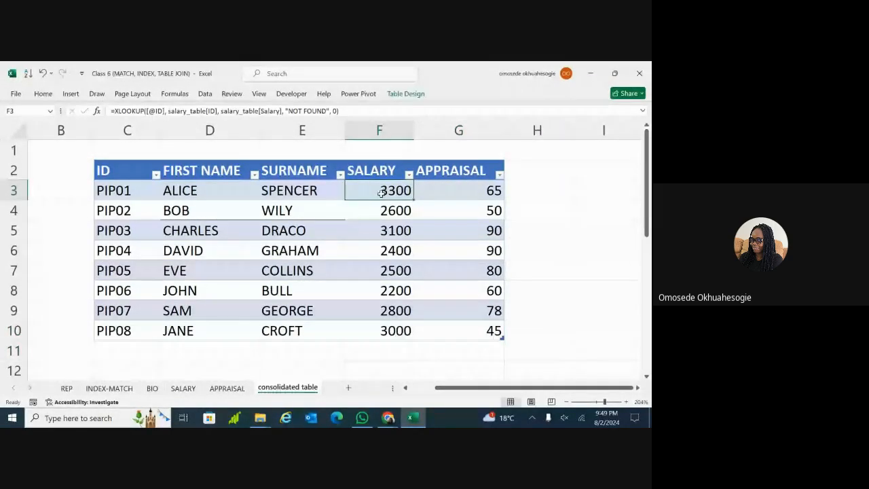
pyautogui.moveTo(385, 193); pyautogui.dragTo(372, 316)
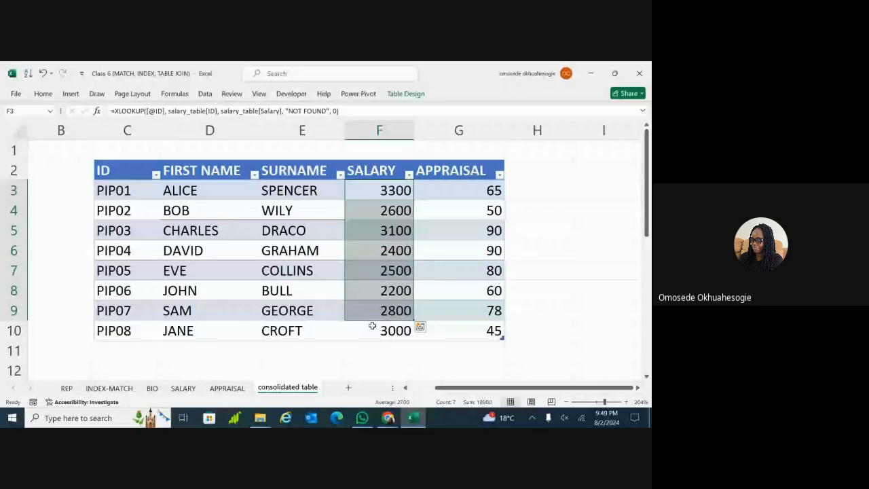
pyautogui.hotkey('ctrl', 'z')
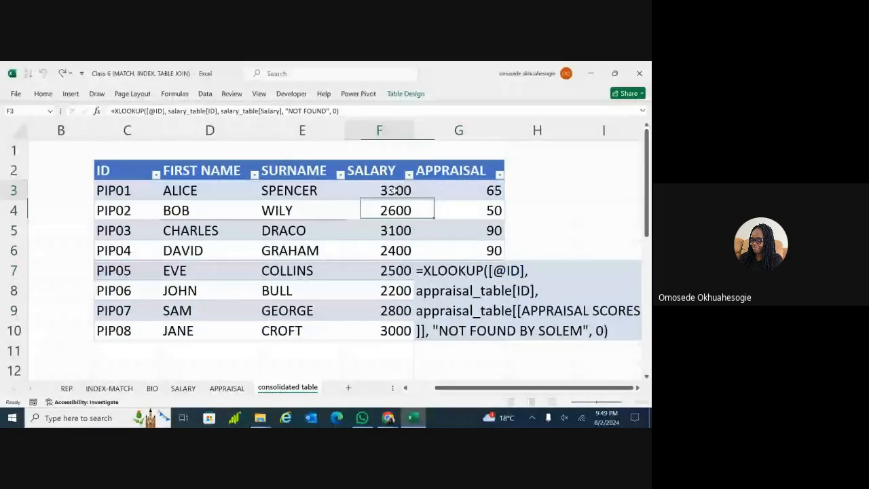
pyautogui.hotkey('ctrl', 'y')
pyautogui.moveTo(394, 192); pyautogui.dragTo(378, 341)
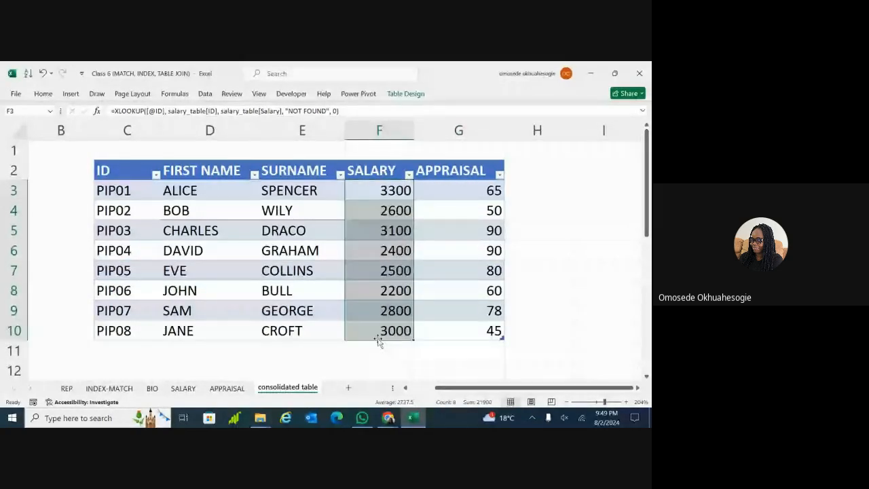
pyautogui.press('Delete')
pyautogui.click(443, 304)
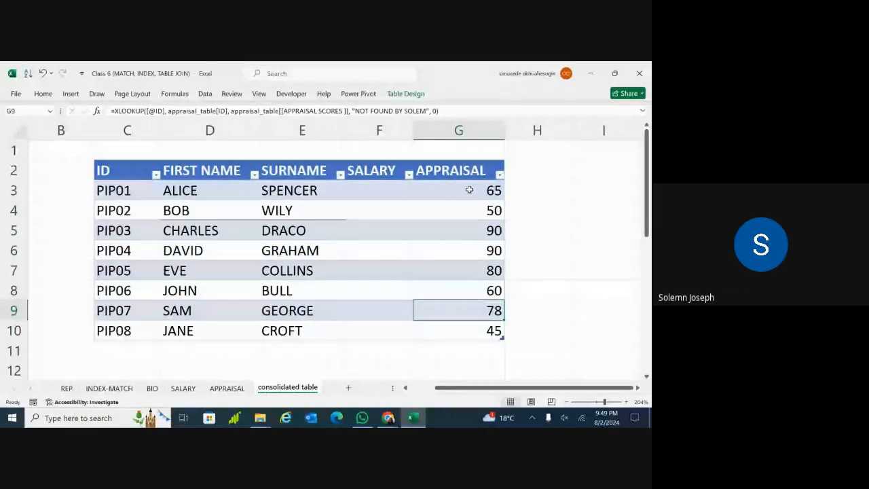
pyautogui.hotkey('ctrl', 'z')
# Enter SALARY as the H2 header, extending the table with a SALARY2 column
pyautogui.click(486, 172)
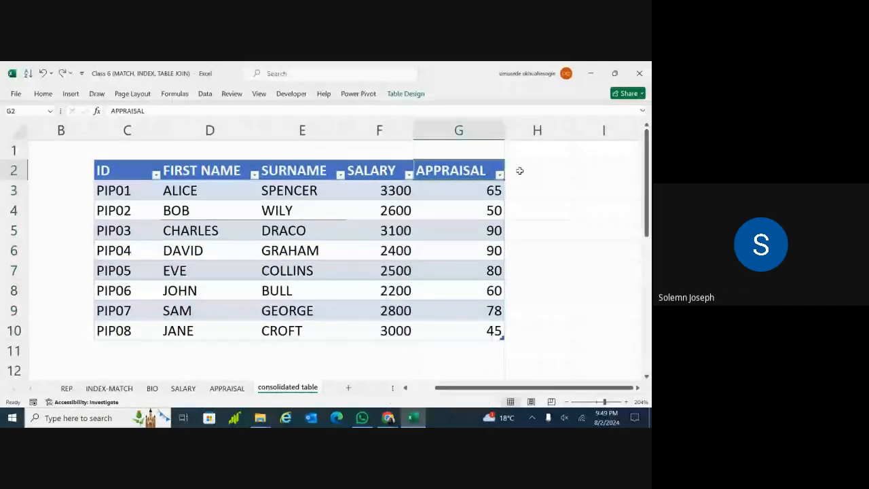
pyautogui.click(519, 171)
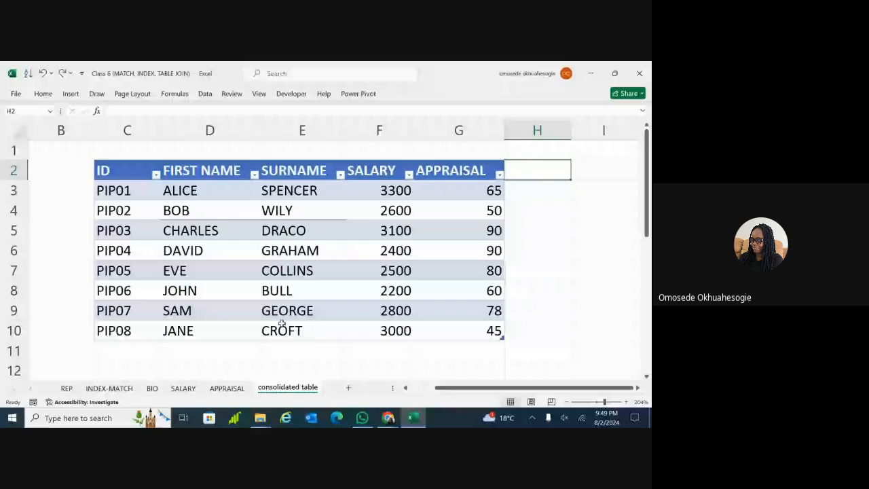
pyautogui.write('YE')
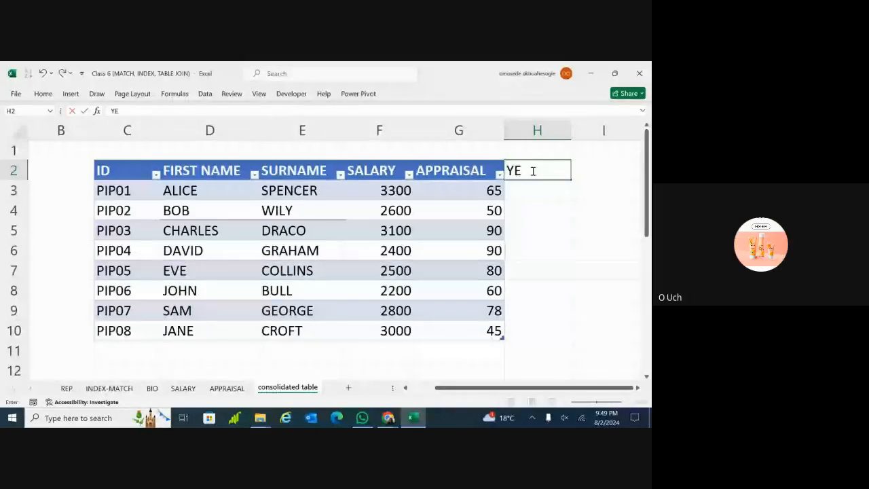
pyautogui.write('ARS')
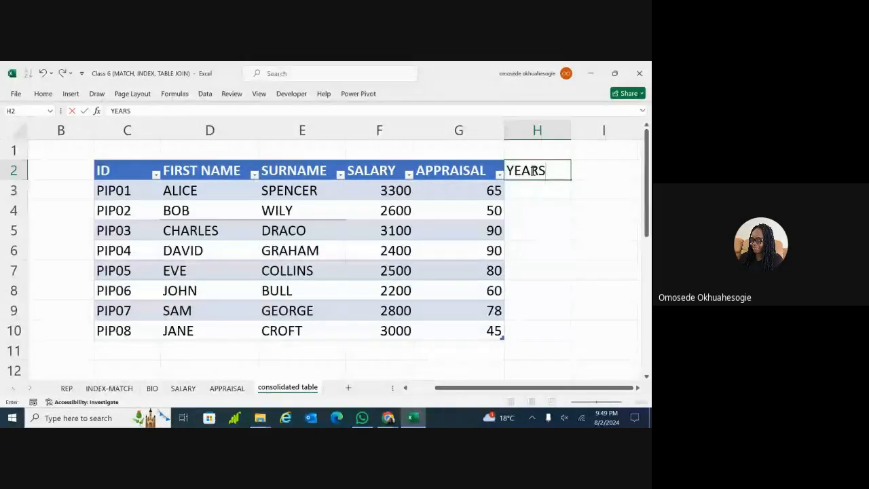
pyautogui.press('BackSpace')
pyautogui.press('BackSpace')
pyautogui.write('SALARY')
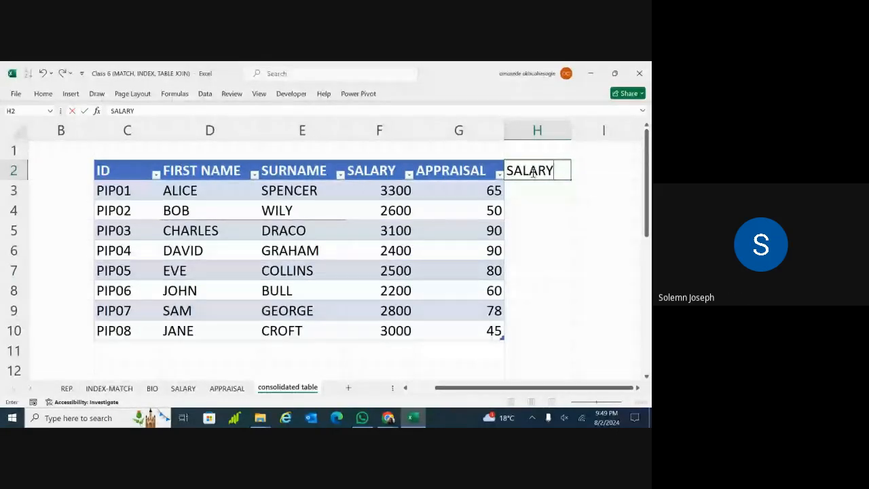
pyautogui.click(532, 191)
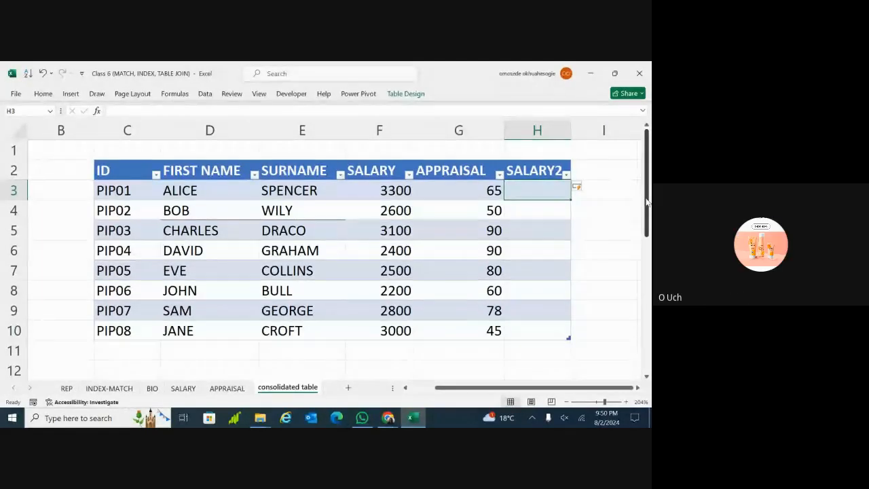
pyautogui.moveTo(649, 200); pyautogui.dragTo(647, 203)
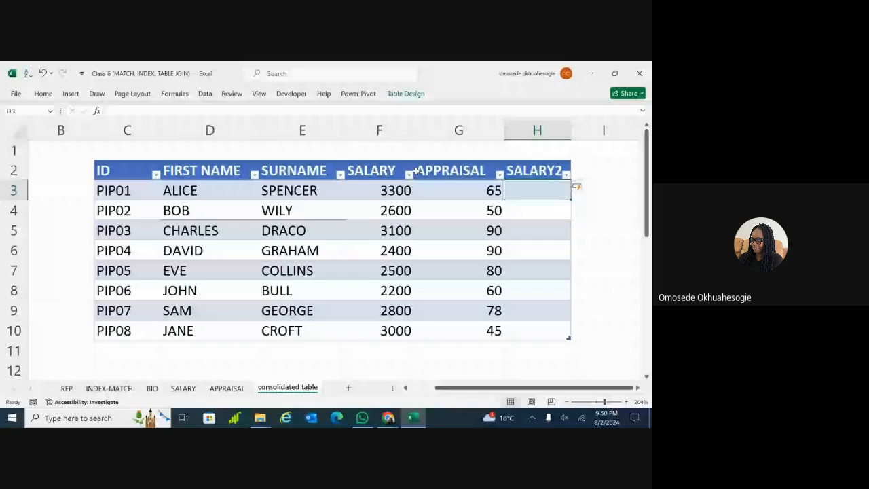
pyautogui.click(547, 170)
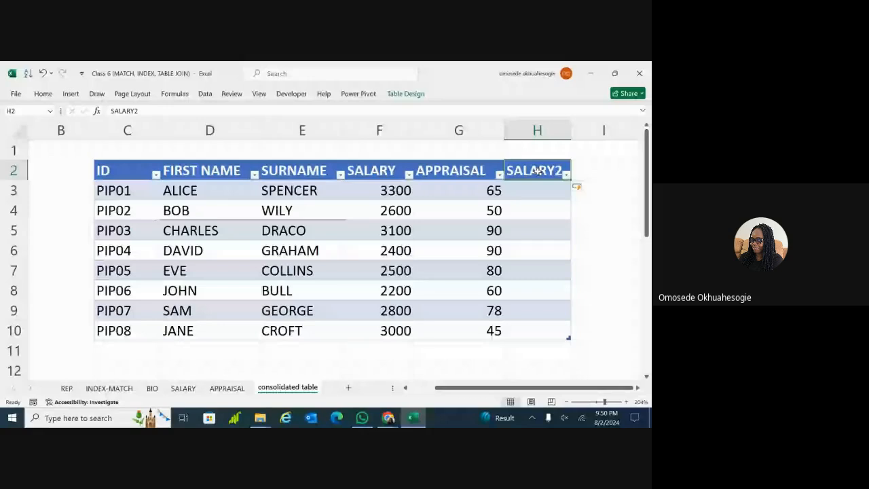
pyautogui.click(459, 189)
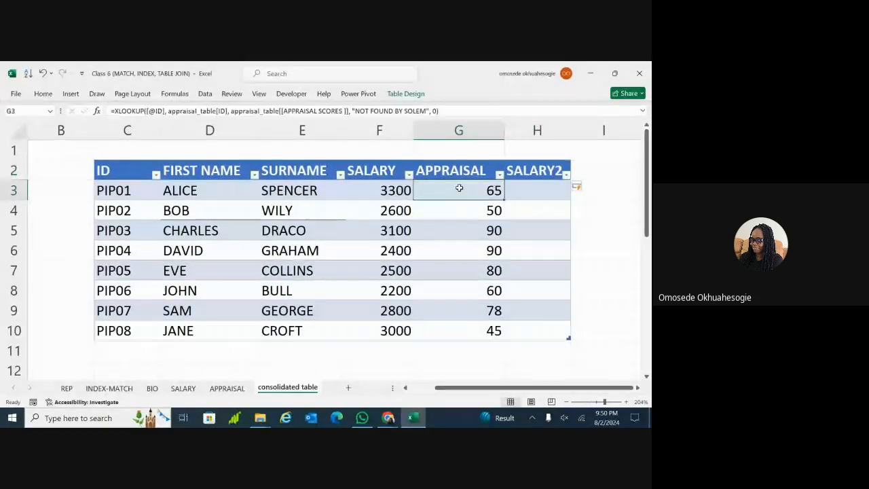
# Copy G3's XLOOKUP formula and paste it into H3
pyautogui.click(333, 111)
pyautogui.hotkey('ctrl', 'a')
pyautogui.hotkey('ctrl', 'c')
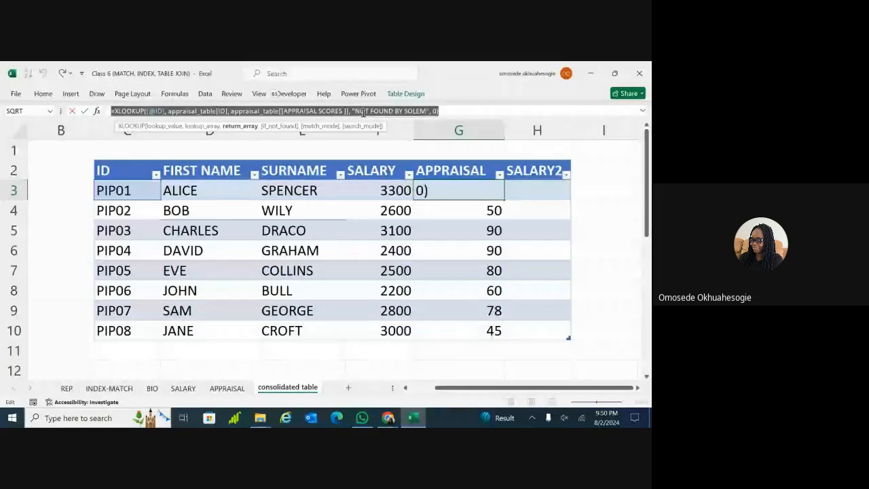
pyautogui.press('Return')
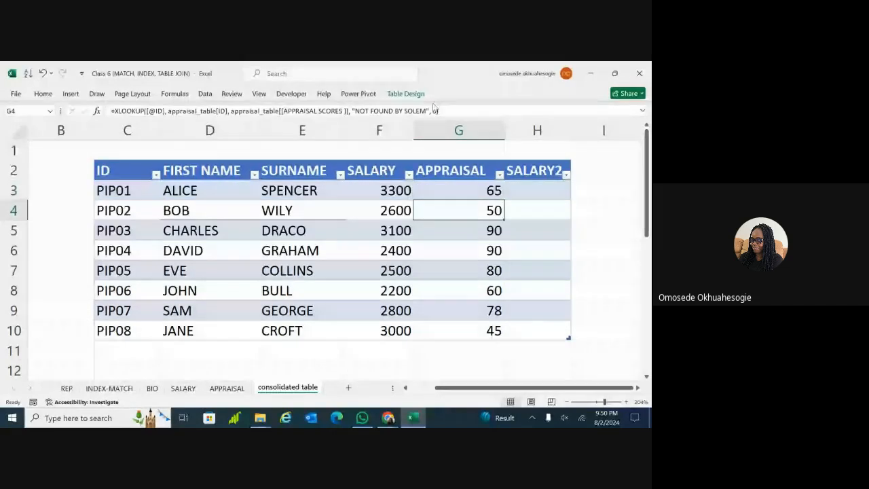
pyautogui.click(527, 194)
pyautogui.doubleClick(527, 194)
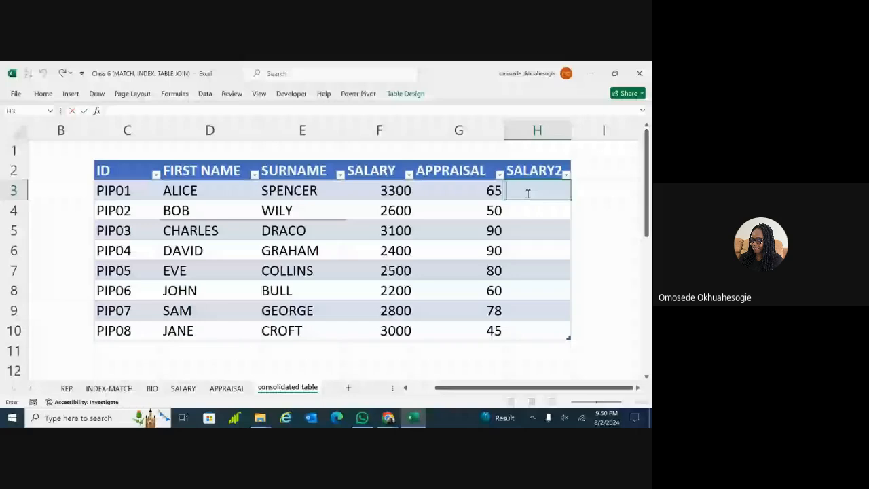
pyautogui.hotkey('ctrl', 'v')
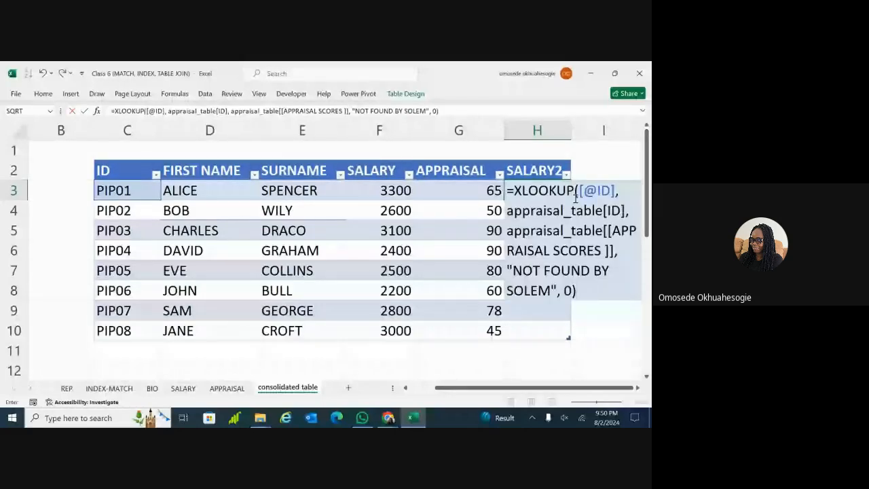
# Replace the APPRAISAL SCORES return range with salary_table[Salary] in H3's formula
pyautogui.click(242, 110)
pyautogui.click(212, 112)
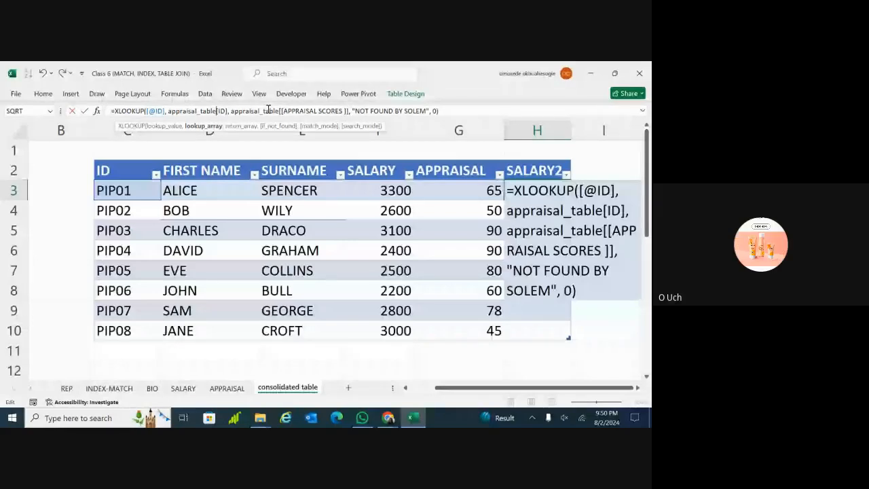
pyautogui.click(344, 110)
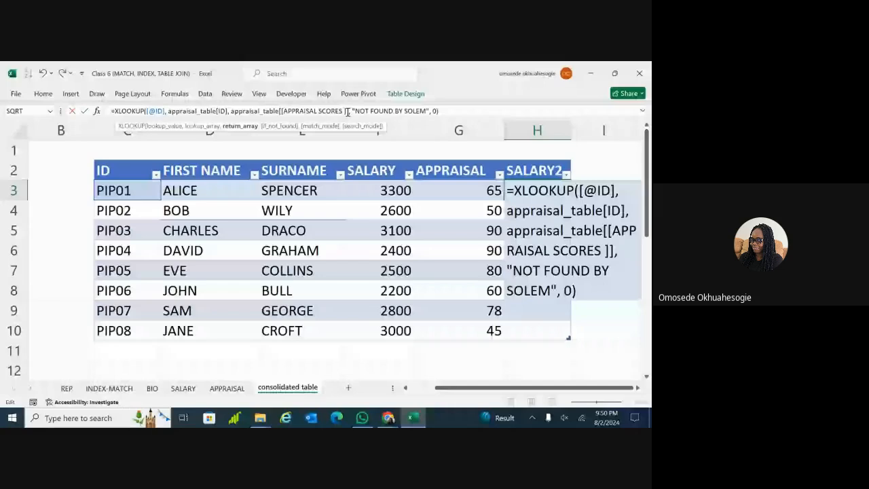
pyautogui.press('BackSpace')
pyautogui.press('BackSpace')
pyautogui.press('BackSpace')
pyautogui.press('BackSpace')
pyautogui.press('BackSpace')
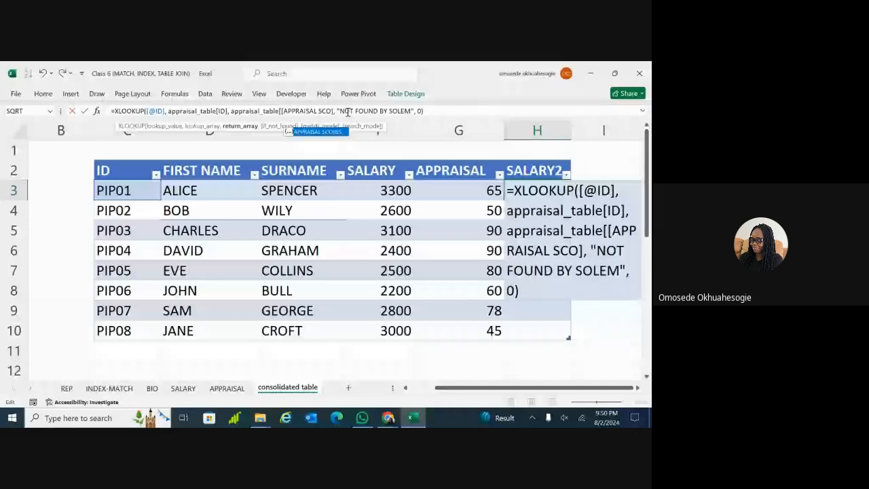
pyautogui.press('BackSpace')
pyautogui.press('BackSpace')
pyautogui.press('BackSpace')
pyautogui.press('BackSpace')
pyautogui.press('BackSpace')
pyautogui.press('BackSpace')
pyautogui.press('BackSpace')
pyautogui.press('BackSpace')
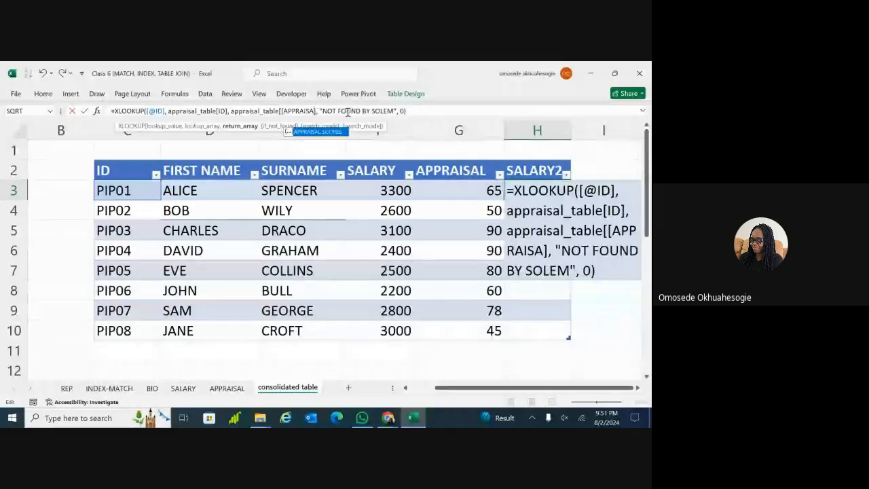
pyautogui.press('BackSpace')
pyautogui.press('BackSpace')
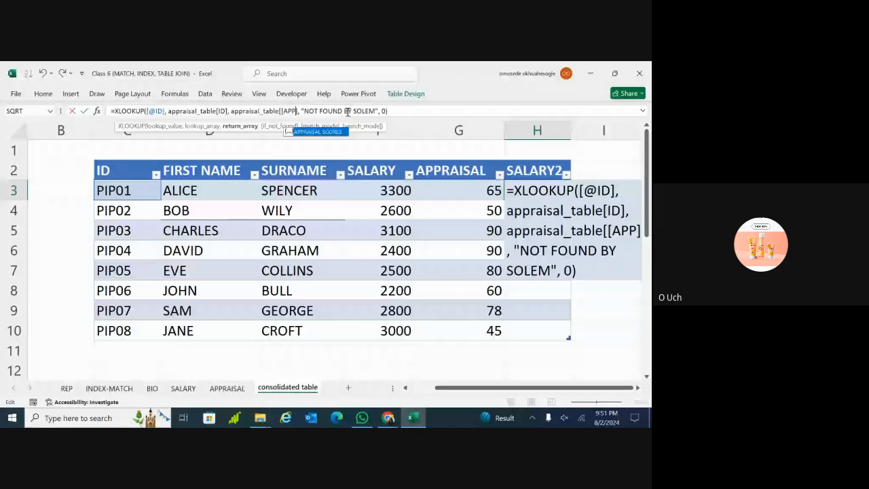
pyautogui.press('BackSpace')
pyautogui.press('BackSpace')
pyautogui.press('BackSpace')
pyautogui.press('BackSpace')
pyautogui.press('BackSpace')
pyautogui.press('BackSpace')
pyautogui.press('BackSpace')
pyautogui.press('BackSpace')
pyautogui.press('BackSpace')
pyautogui.press('BackSpace')
pyautogui.press('BackSpace')
pyautogui.press('BackSpace')
pyautogui.press('BackSpace')
pyautogui.press('BackSpace')
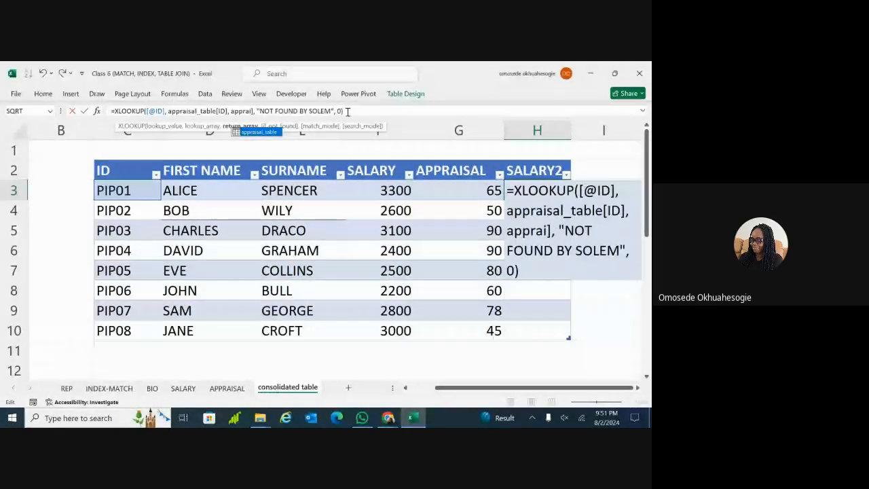
pyautogui.press('BackSpace')
pyautogui.press('BackSpace')
pyautogui.press('BackSpace')
pyautogui.press('BackSpace')
pyautogui.press('BackSpace')
pyautogui.press('BackSpace')
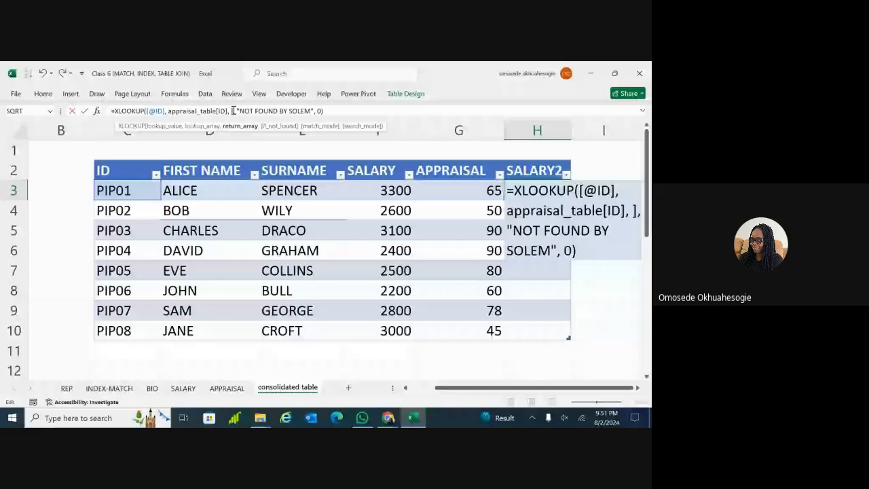
pyautogui.press('Delete')
pyautogui.write('SALA')
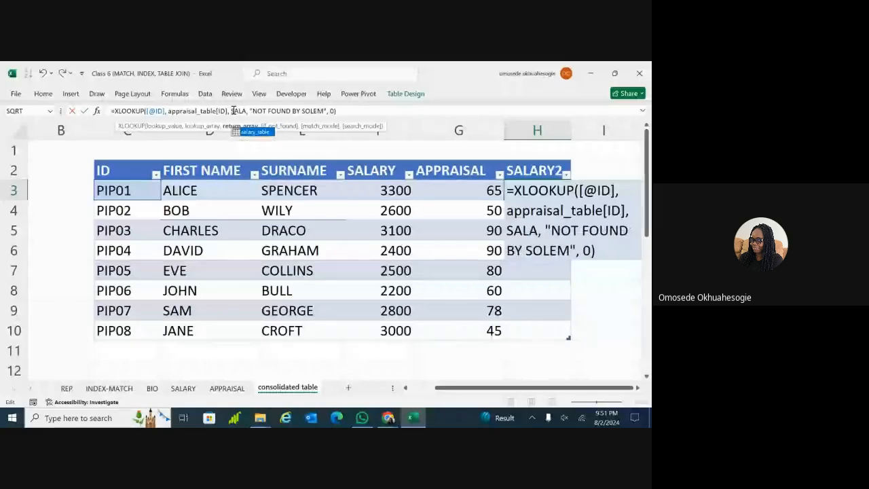
pyautogui.doubleClick(263, 131)
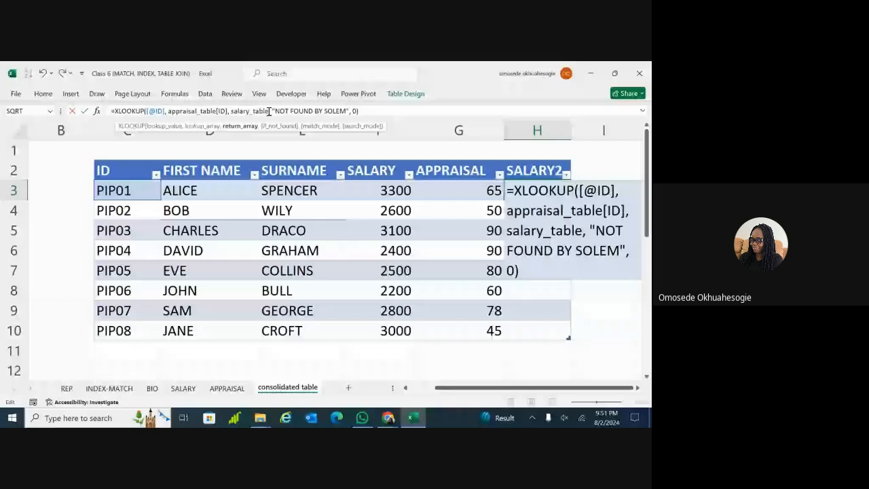
pyautogui.write('[')
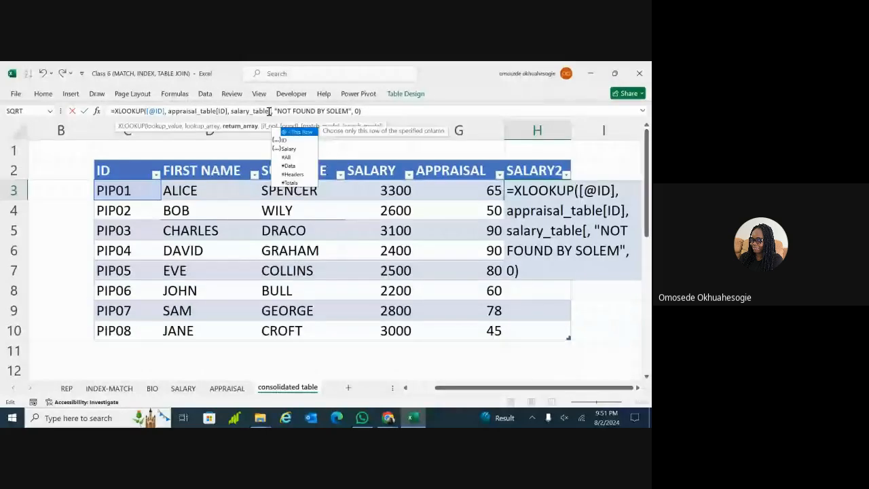
pyautogui.doubleClick(290, 149)
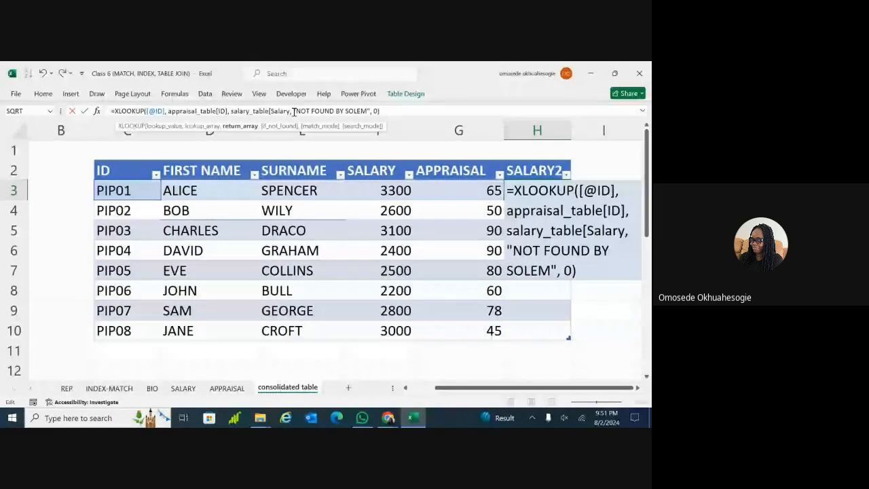
pyautogui.write(']')
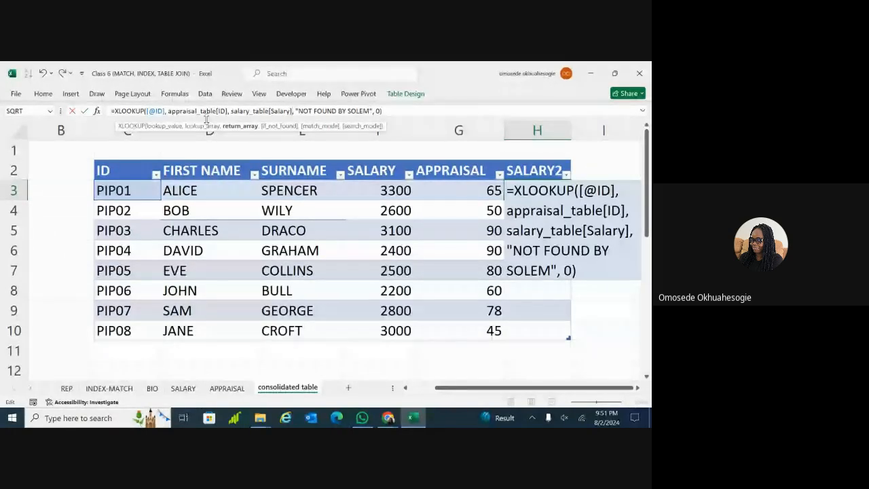
# Change the lookup range to salary_table[ID] and commit, filling SALARY2 with salaries
pyautogui.moveTo(216, 111); pyautogui.dragTo(170, 112)
pyautogui.press('BackSpace')
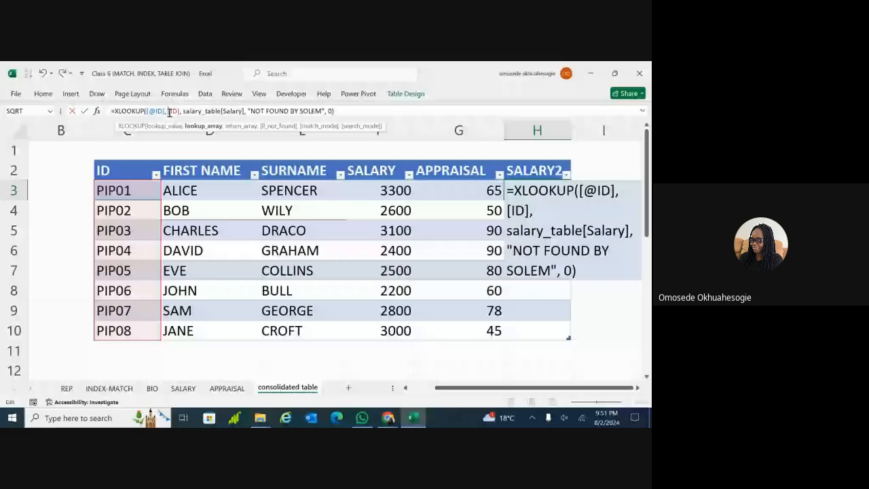
pyautogui.write('SAL')
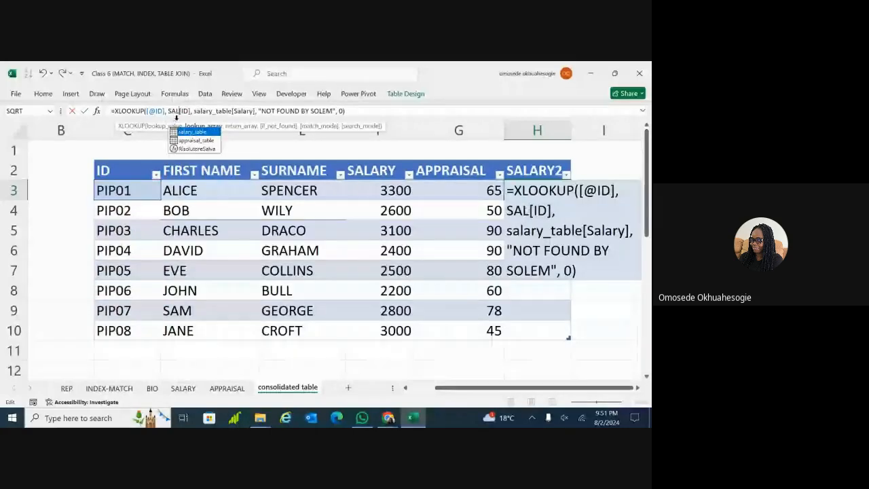
pyautogui.doubleClick(184, 130)
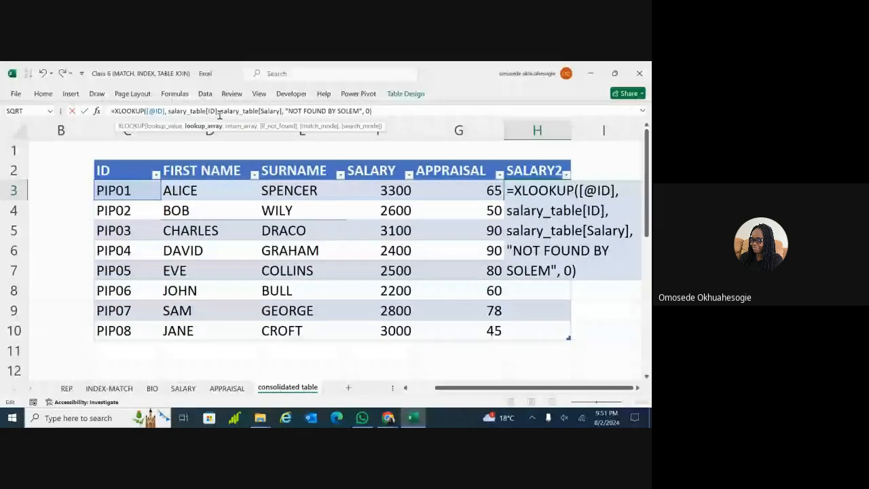
pyautogui.press('Return')
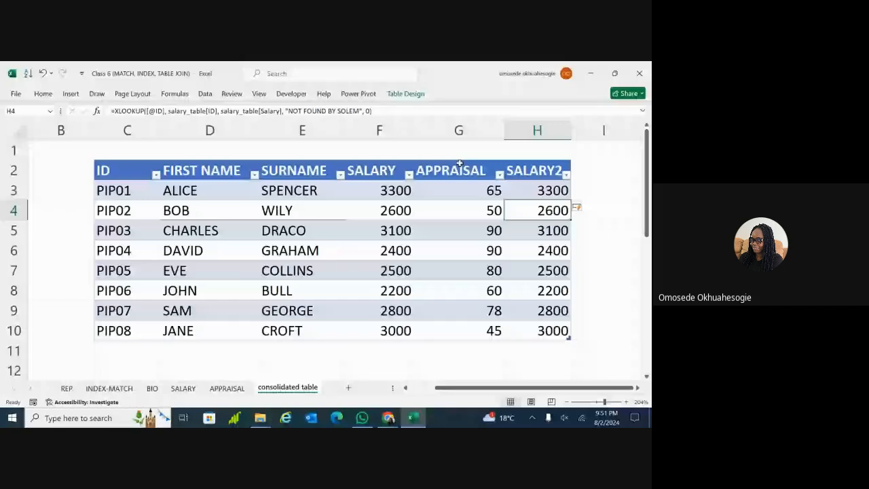
# Review the XLOOKUP salary formulas in F4 and F8, then scroll to the second table at row 19
pyautogui.click(619, 282)
pyautogui.moveTo(647, 223)
pyautogui.mouseDown()
pyautogui.moveTo(649, 243)
pyautogui.moveTo(649, 233)
pyautogui.mouseUp()
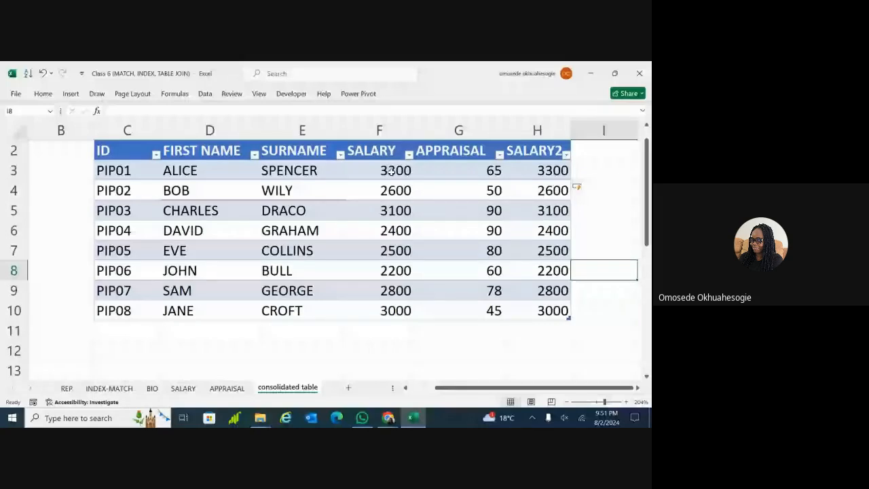
pyautogui.click(394, 189)
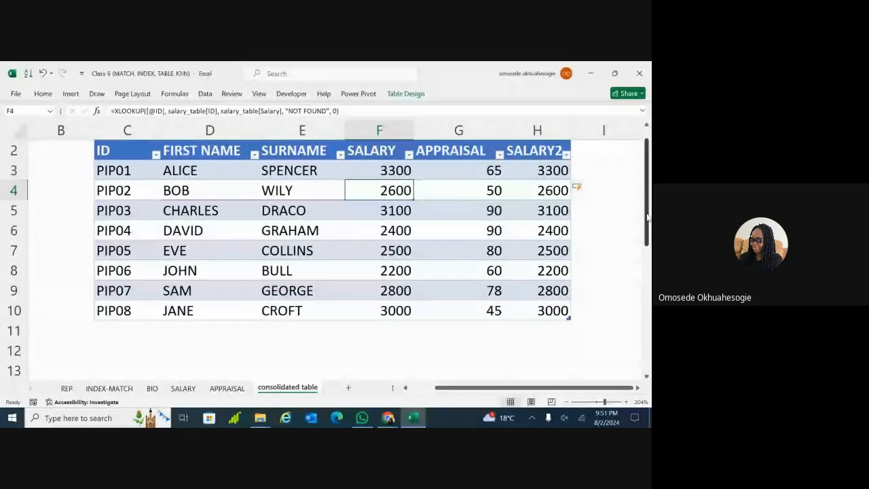
pyautogui.click(396, 270)
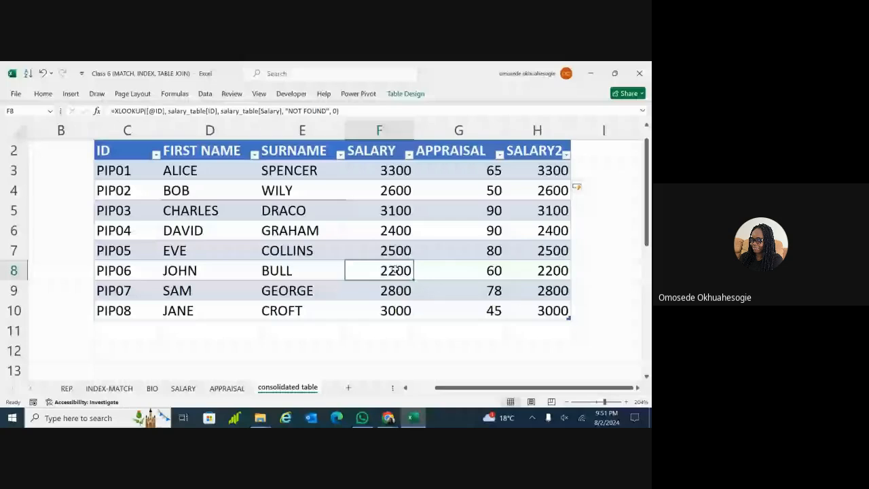
pyautogui.moveTo(646, 237); pyautogui.dragTo(647, 345)
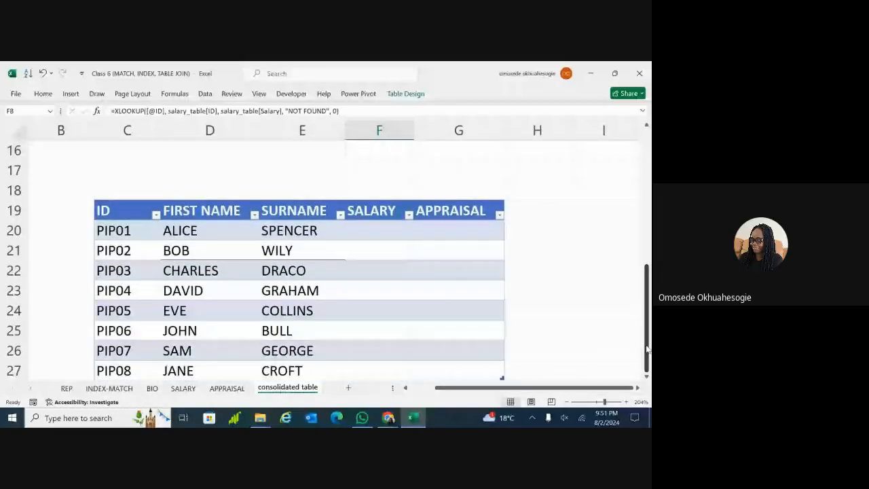
# Start an =INDEX( formula in F20, the empty SALARY cell for PIP01
pyautogui.scroll(-1, 550, 180)
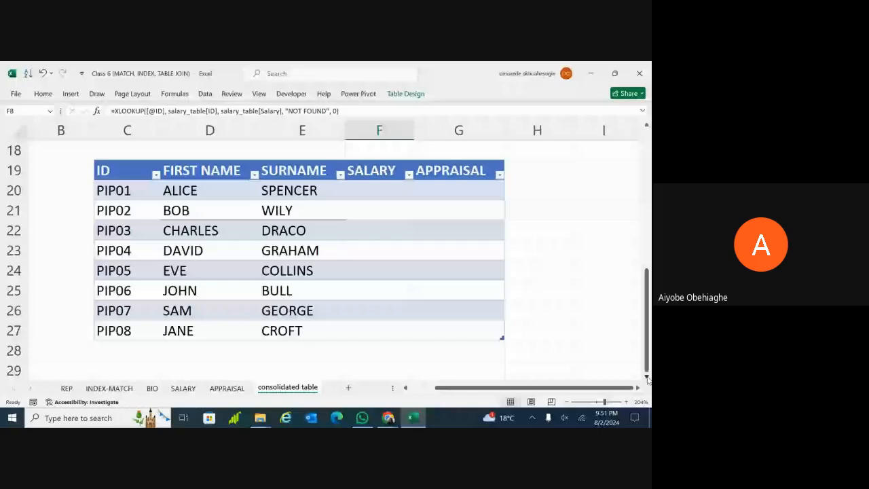
pyautogui.doubleClick(367, 193)
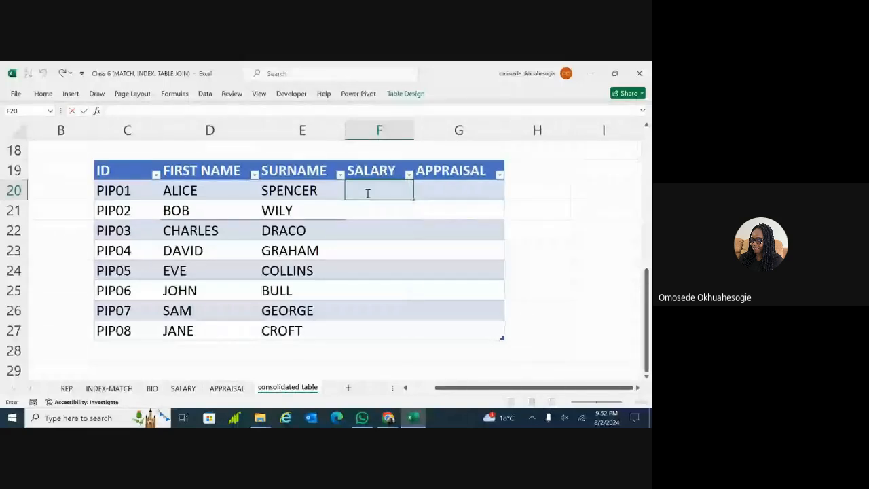
pyautogui.write('=')
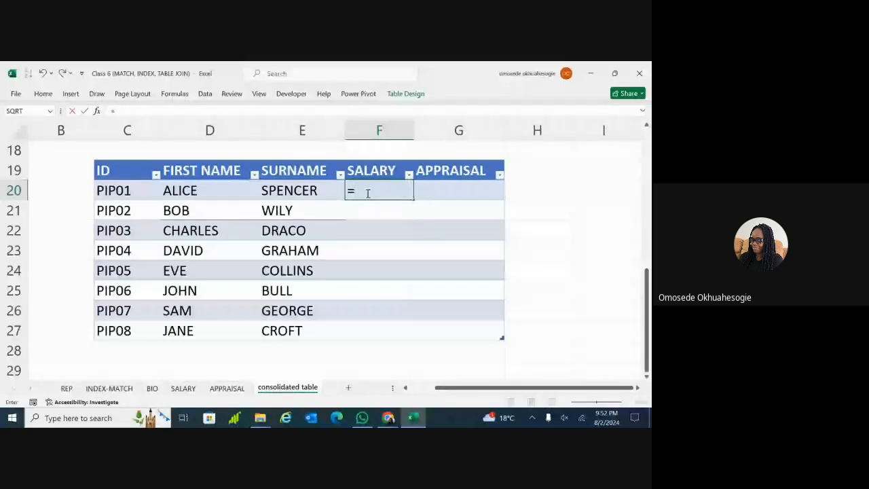
pyautogui.write('I')
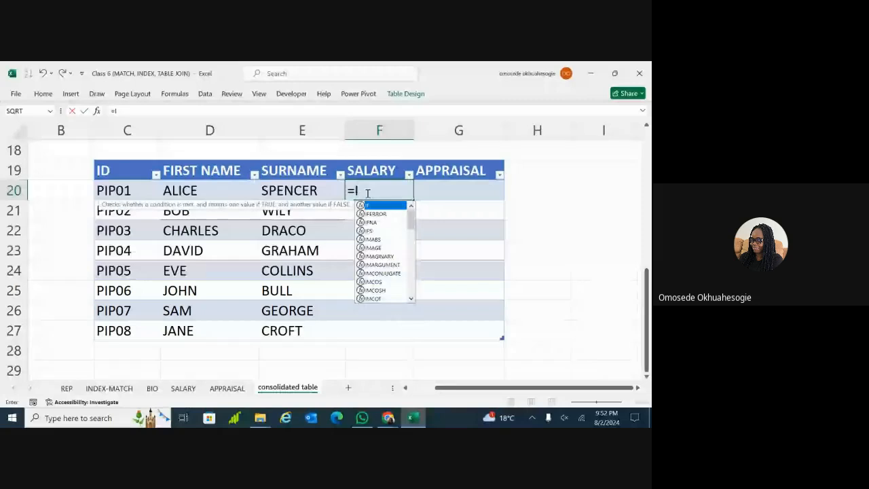
pyautogui.write('NDEX')
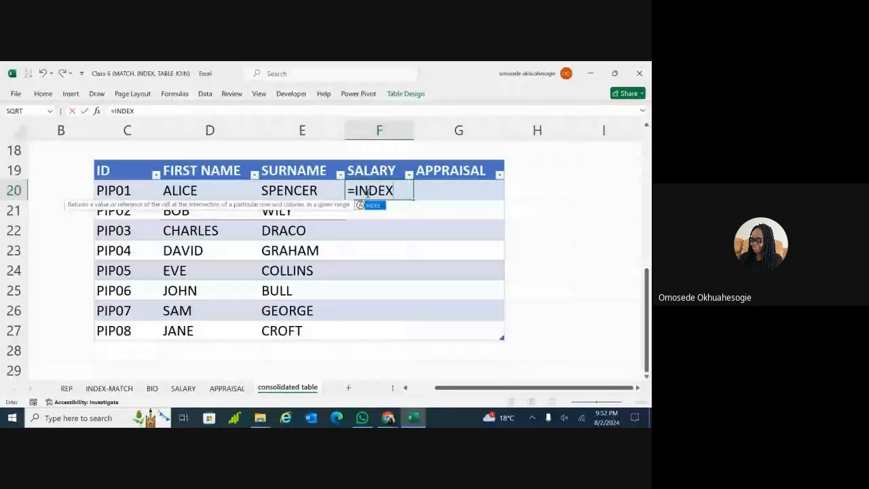
pyautogui.write('(')
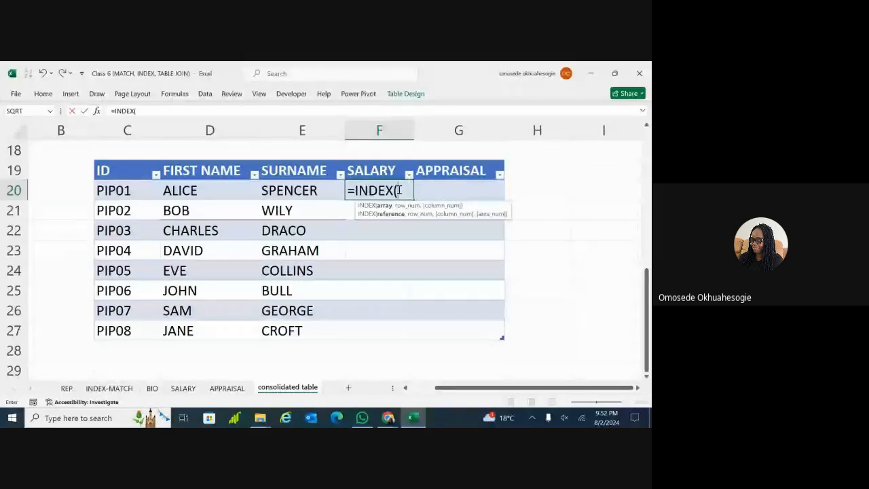
# Add salary_table as the INDEX array and begin MATCH( as the row argument
pyautogui.write('SA')
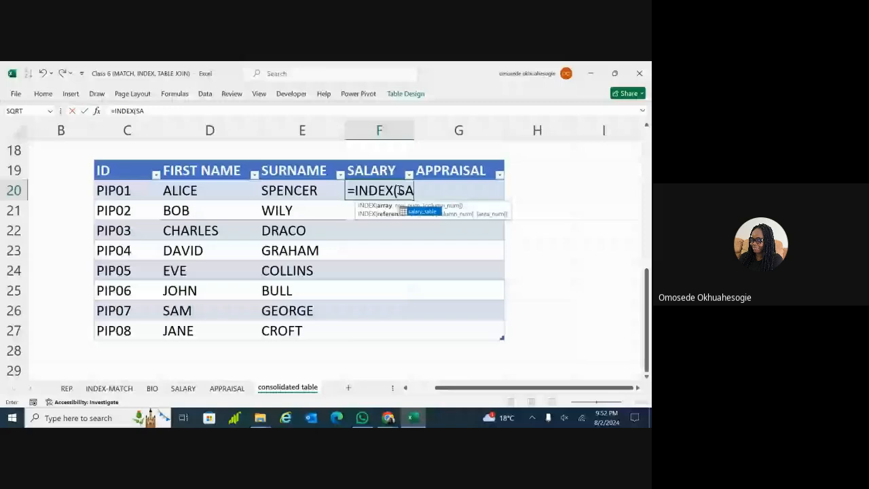
pyautogui.doubleClick(417, 212)
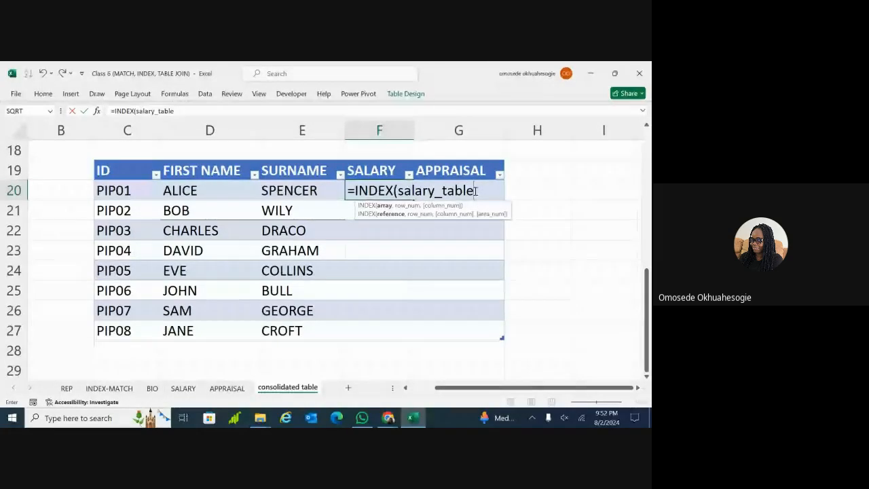
pyautogui.write(',')
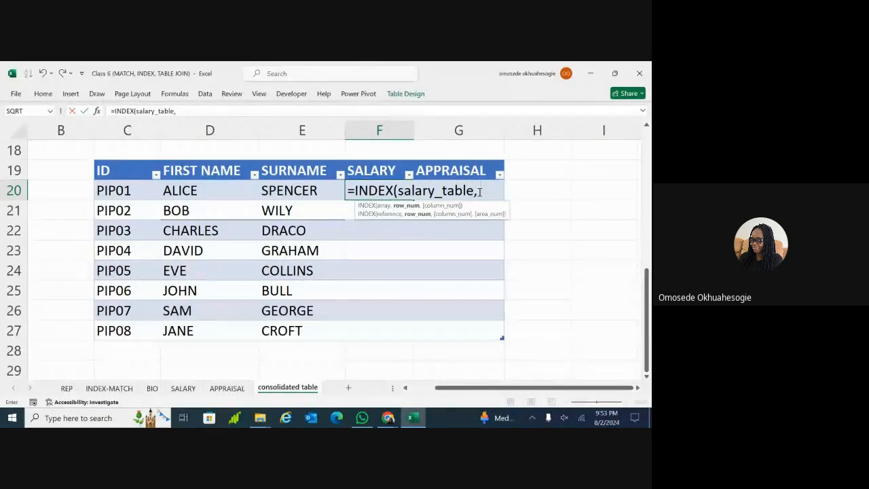
pyautogui.write('M')
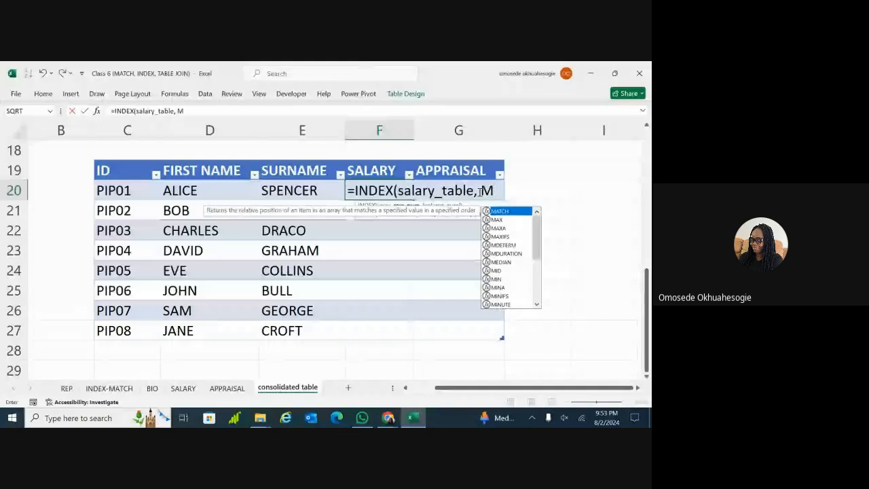
pyautogui.write('ATCH')
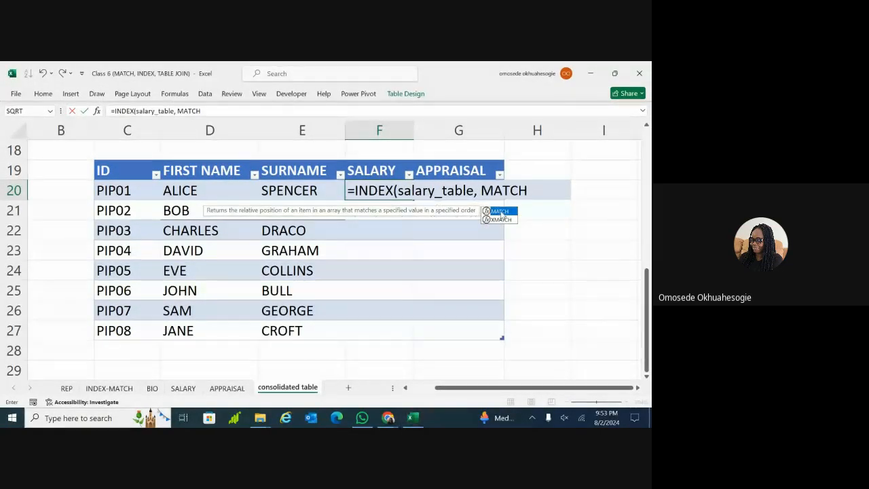
pyautogui.write('(')
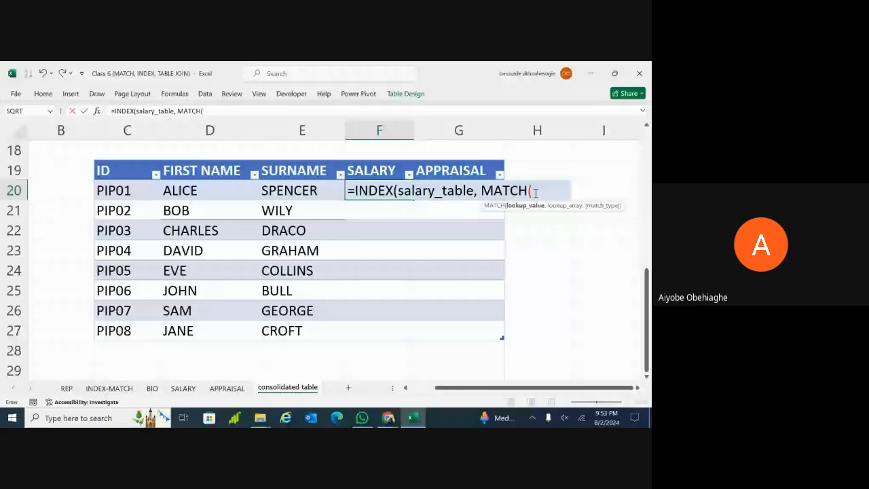
pyautogui.click(119, 192)
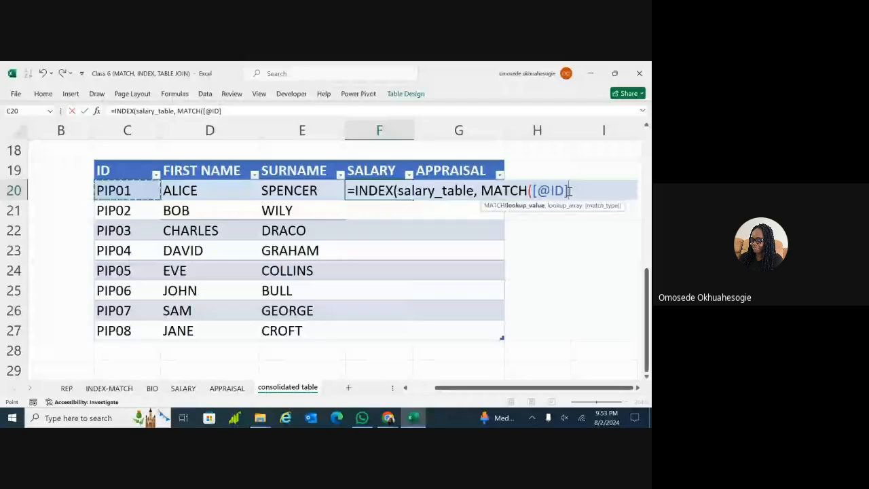
pyautogui.write(',')
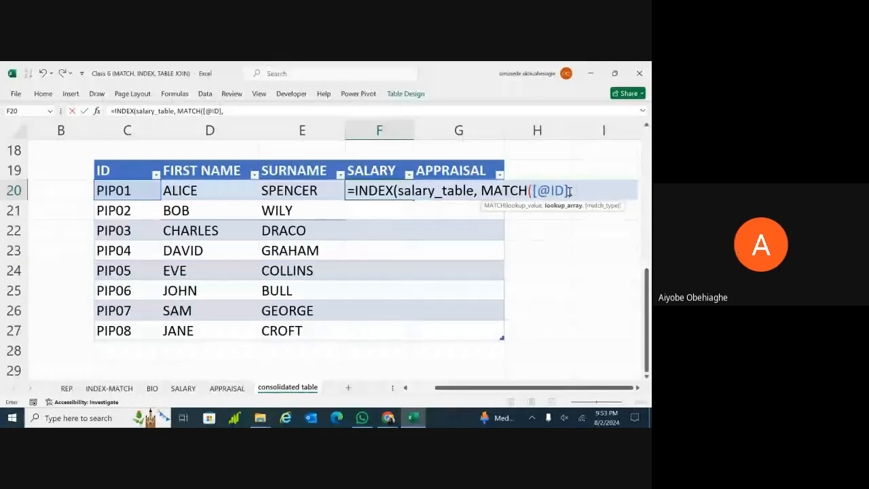
pyautogui.write('SALARY')
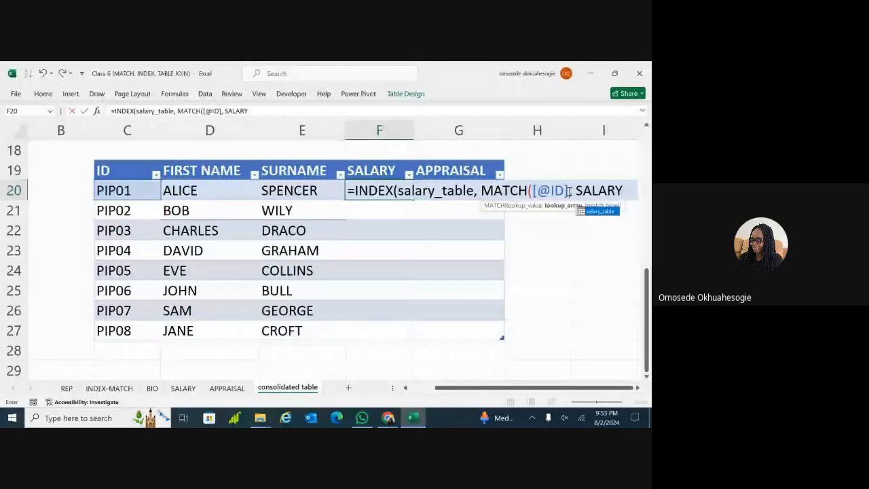
pyautogui.doubleClick(592, 210)
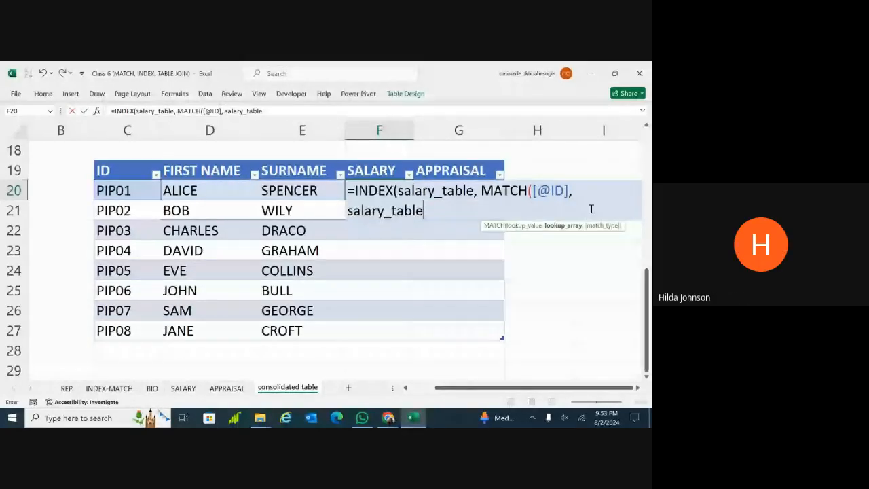
pyautogui.write('[S')
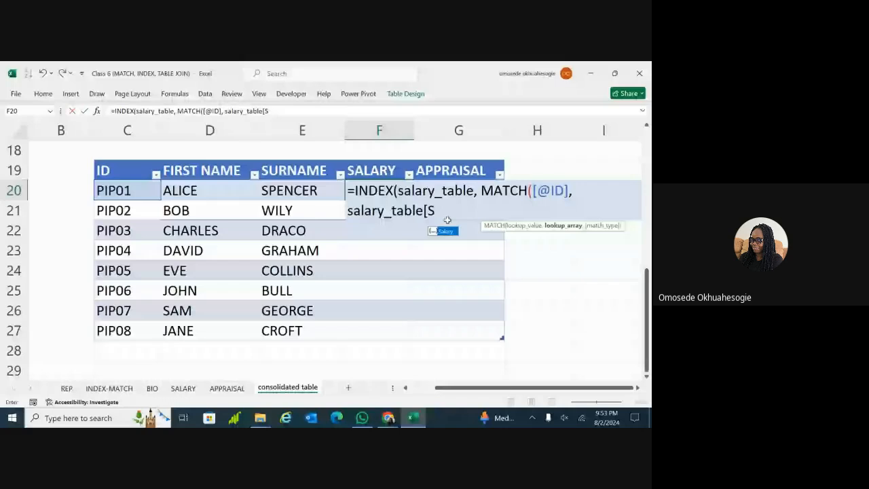
pyautogui.write('ALARY')
pyautogui.write(']')
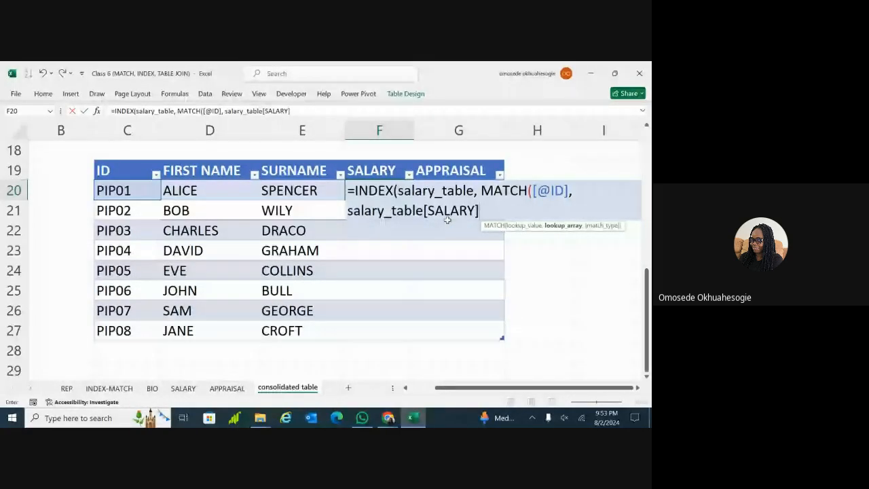
pyautogui.write(',')
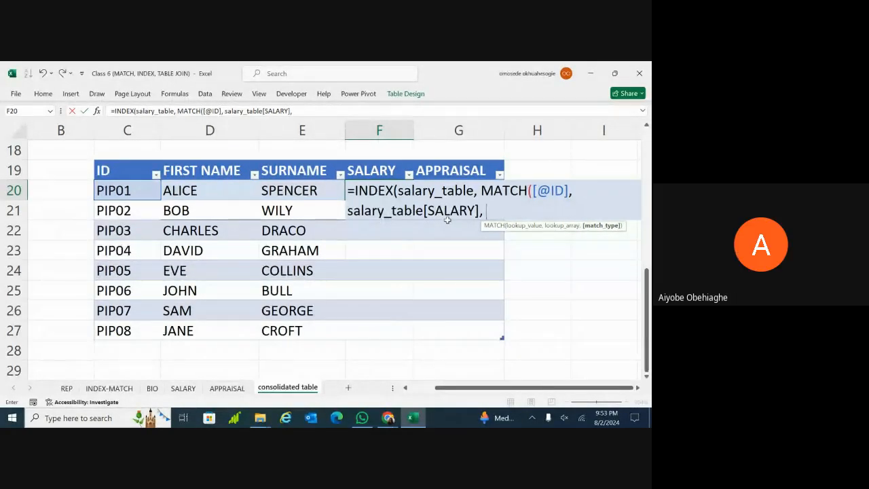
pyautogui.write('0')
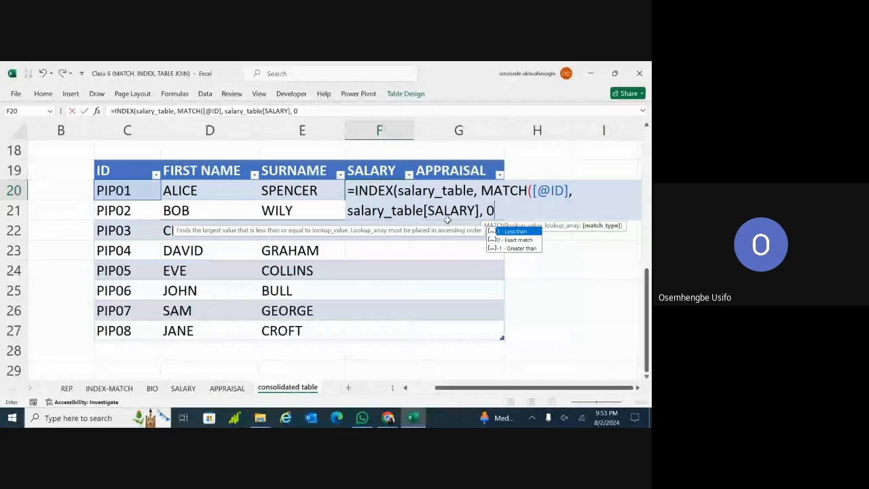
pyautogui.write(')')
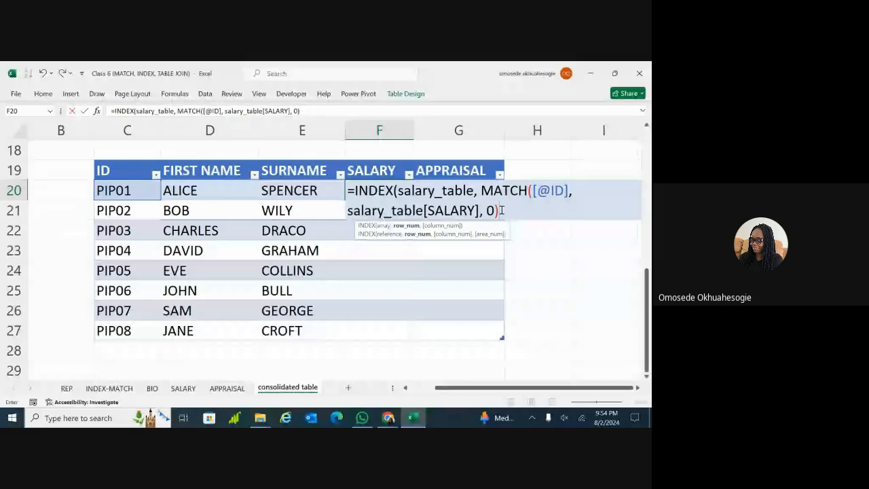
pyautogui.write(', 2')
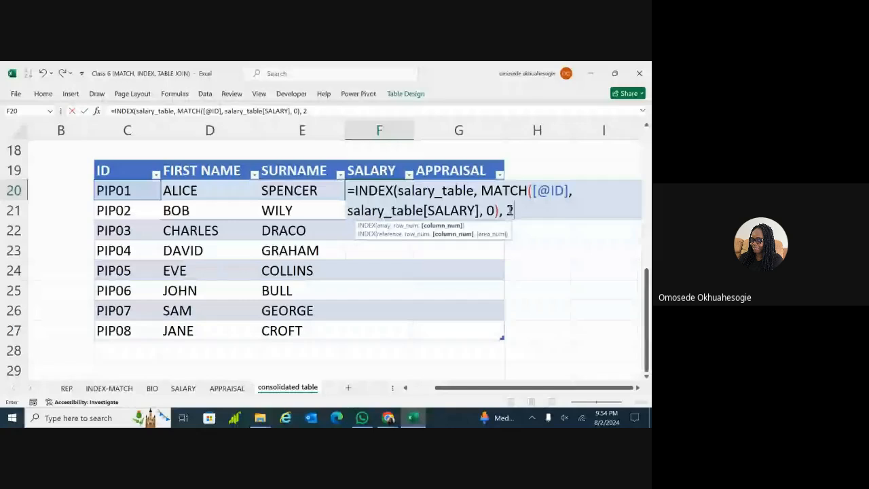
# Close and commit F20's INDEX-MATCH formula, which fills the SALARY column with #N/A
pyautogui.write(')')
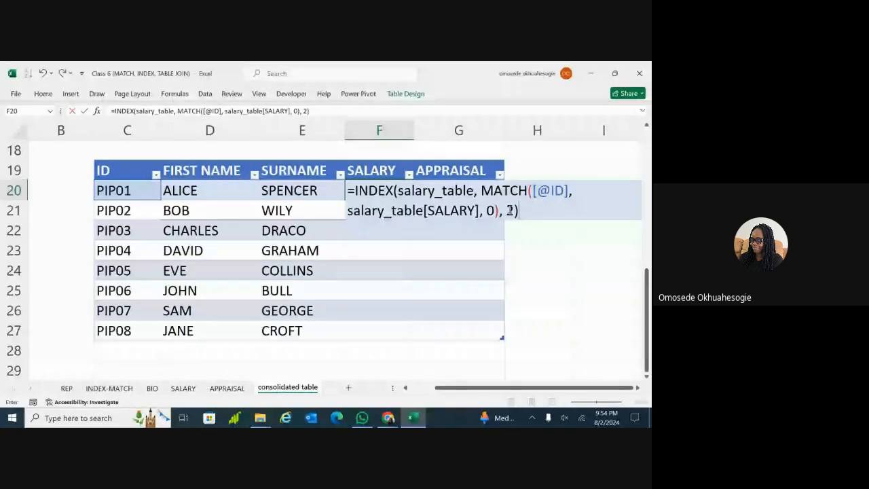
pyautogui.press('Return')
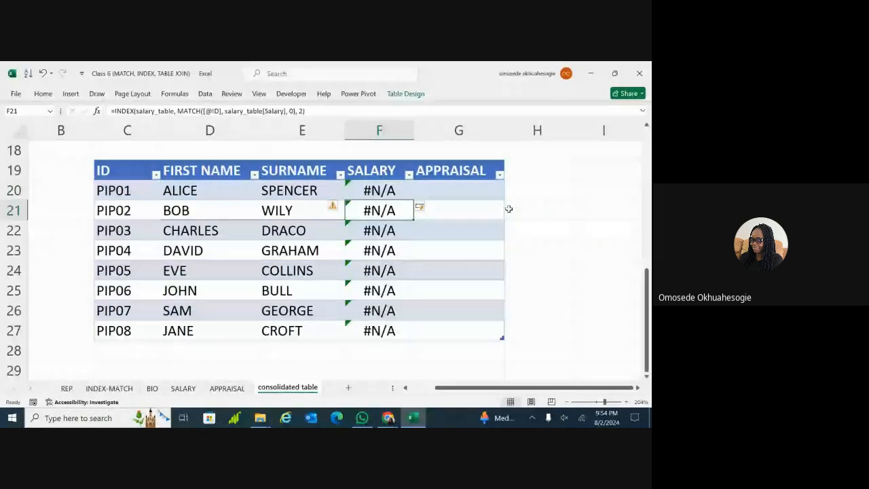
pyautogui.click(385, 191)
pyautogui.doubleClick(385, 191)
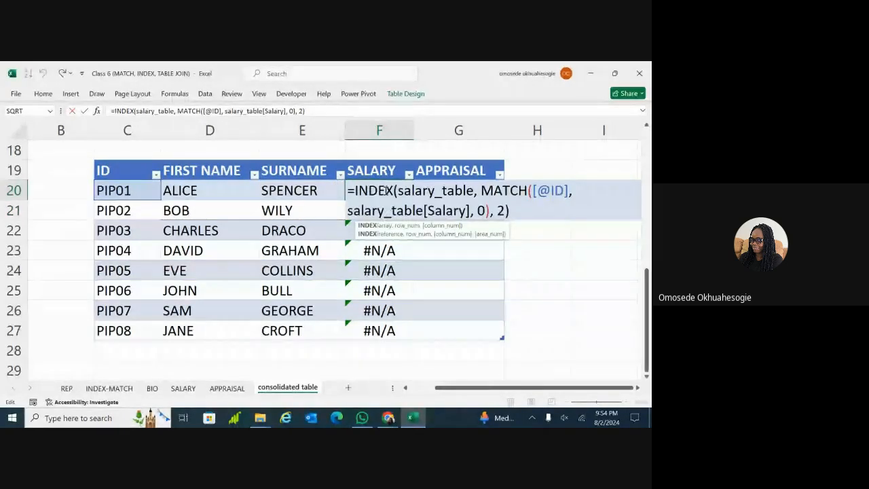
pyautogui.click(463, 192)
pyautogui.click(504, 192)
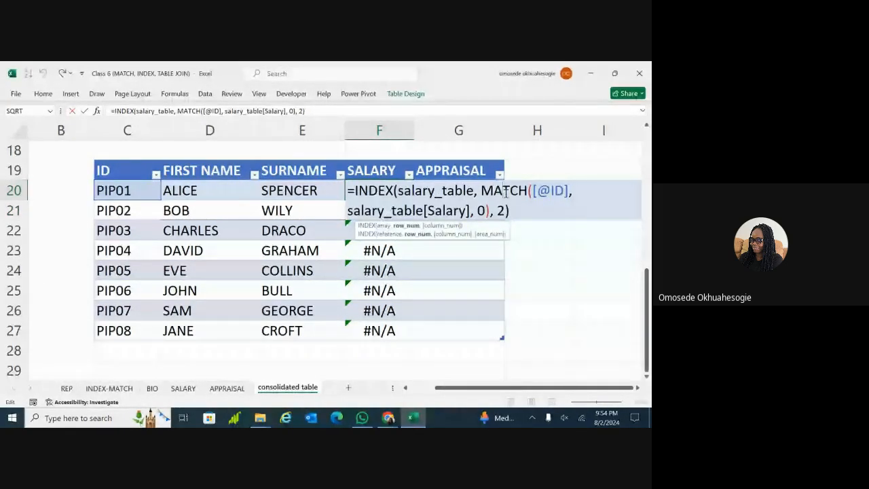
pyautogui.click(454, 191)
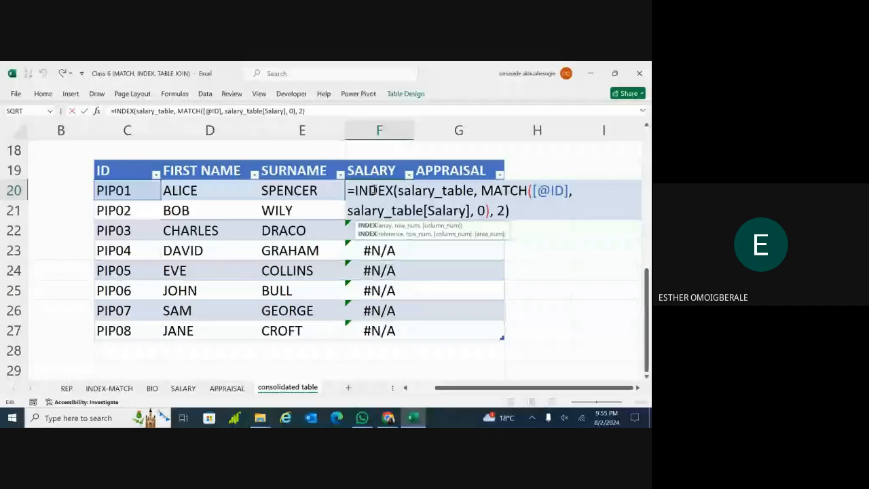
pyautogui.press('Return')
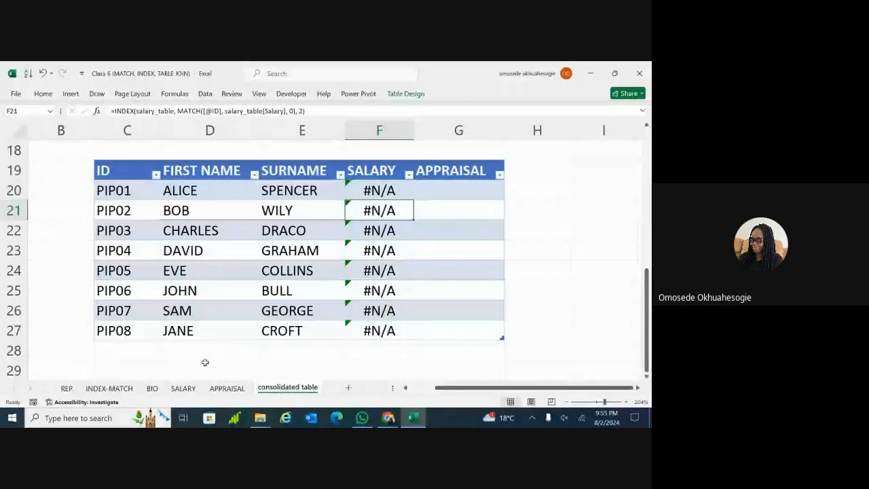
# Compare against the SALARY sheet, then reopen F20's formula near MATCH
pyautogui.click(182, 388)
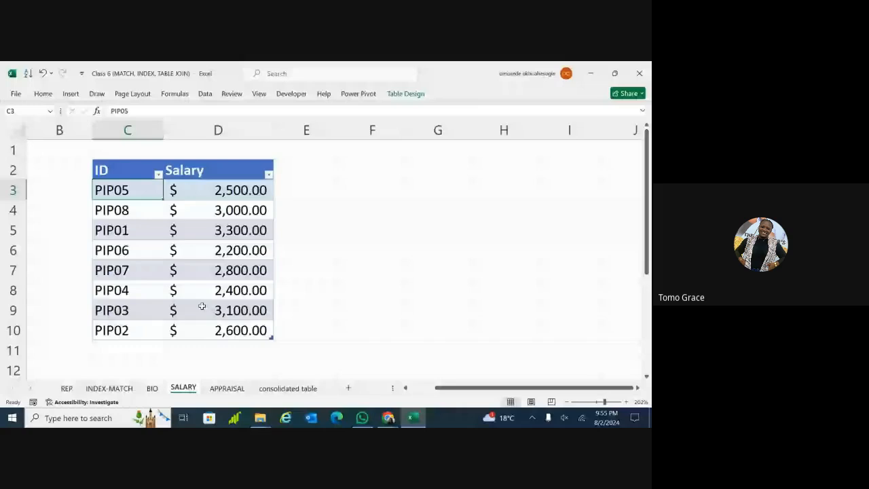
pyautogui.click(288, 389)
pyautogui.click(375, 191)
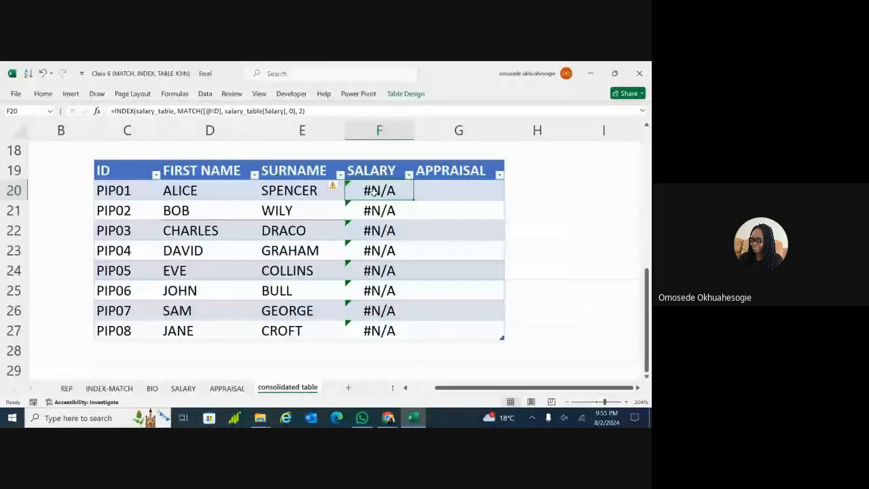
pyautogui.doubleClick(375, 191)
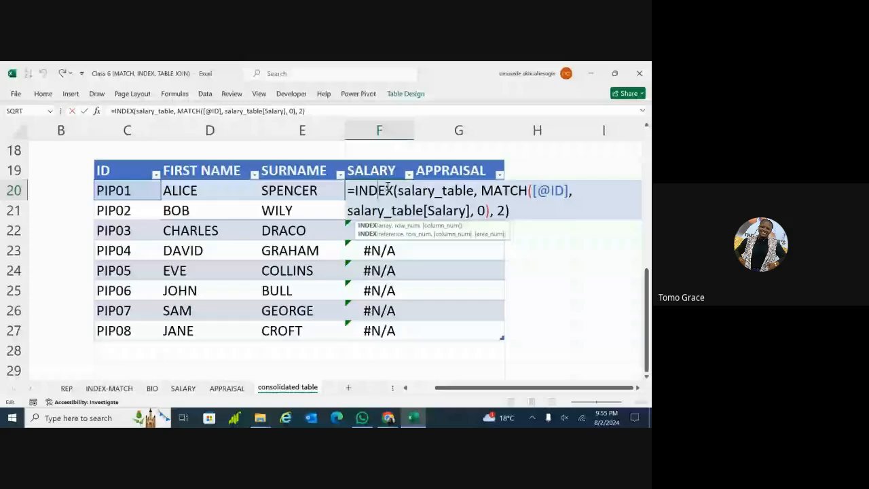
pyautogui.click(481, 192)
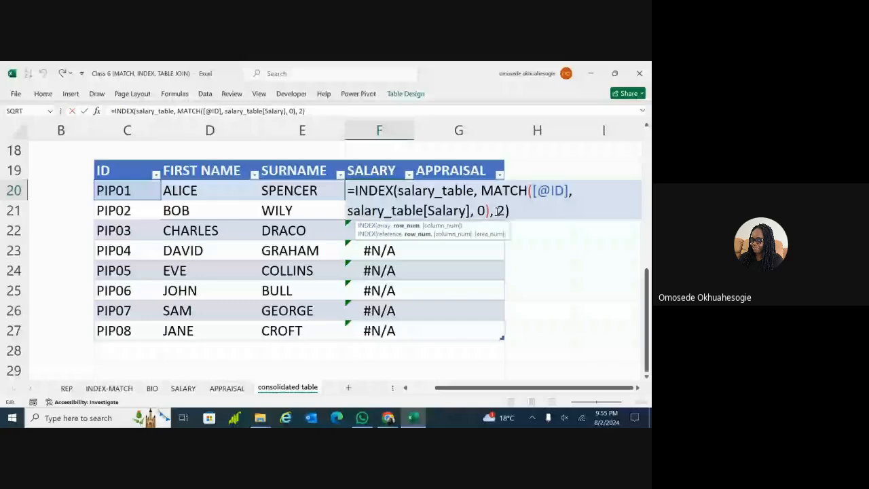
# Truncate F20's formula and clear the SALARY cells F20:F27
pyautogui.click(395, 191)
pyautogui.hotkey('ctrl', 'shift', 'End')
pyautogui.press('Delete')
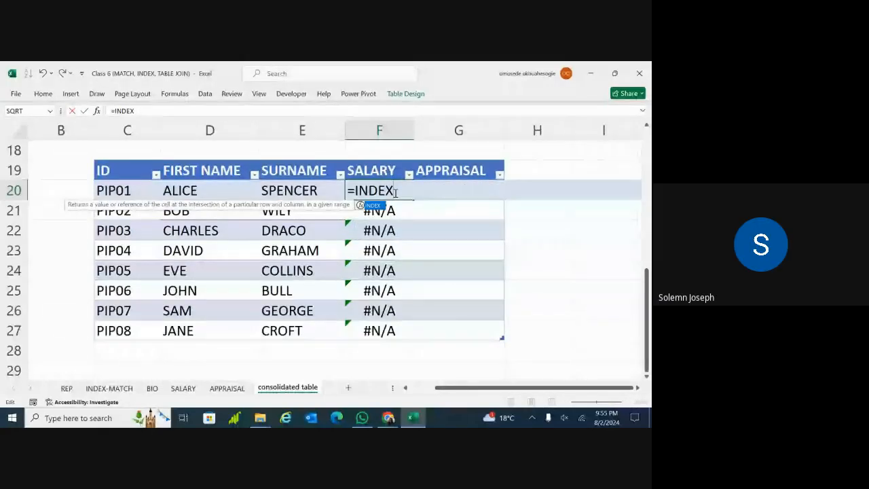
pyautogui.click(417, 289)
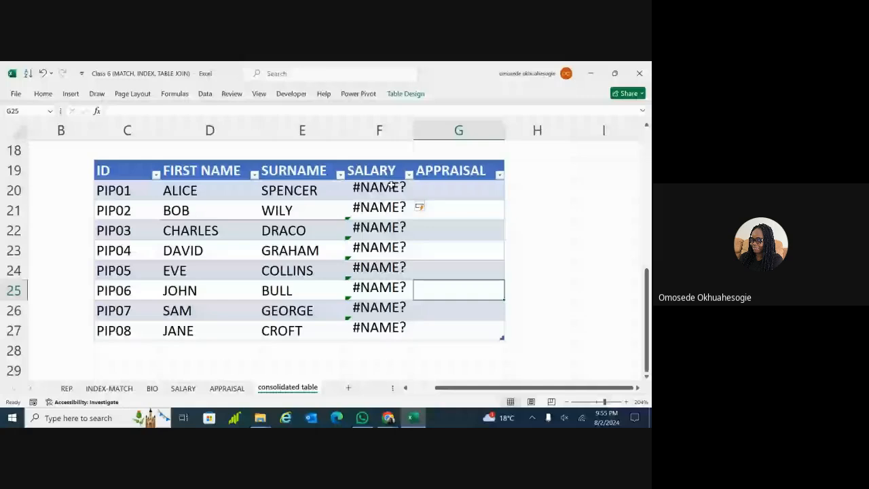
pyautogui.click(369, 348)
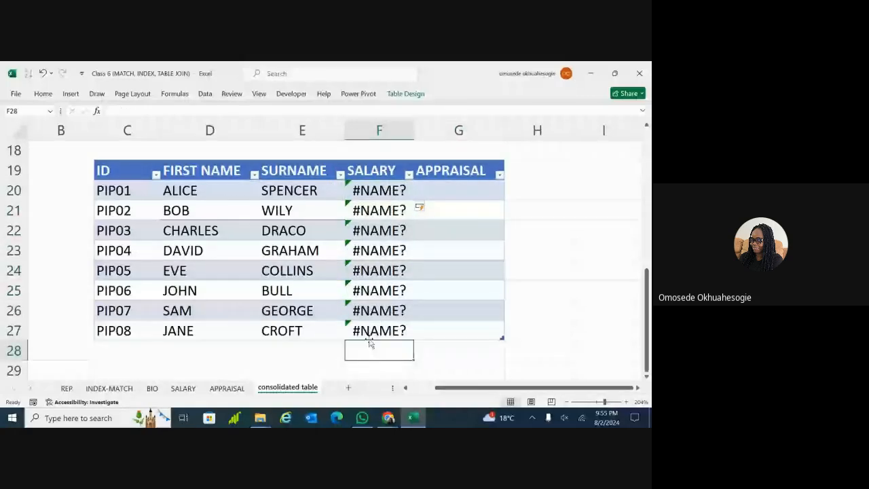
pyautogui.moveTo(394, 193); pyautogui.dragTo(385, 323)
pyautogui.press('Delete')
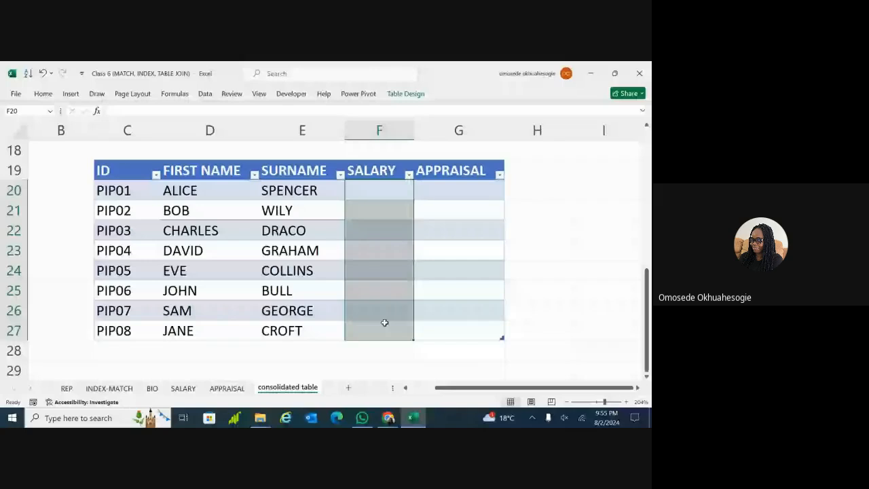
pyautogui.click(385, 189)
pyautogui.write('=')
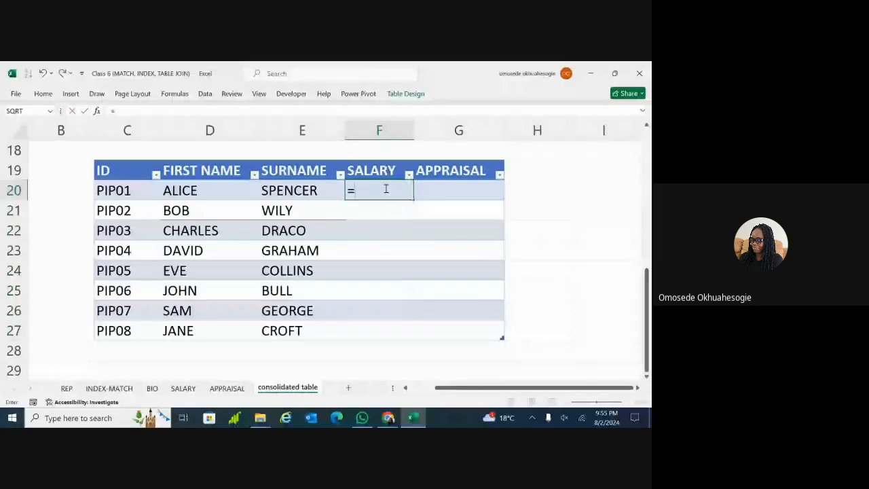
pyautogui.write('INDEX')
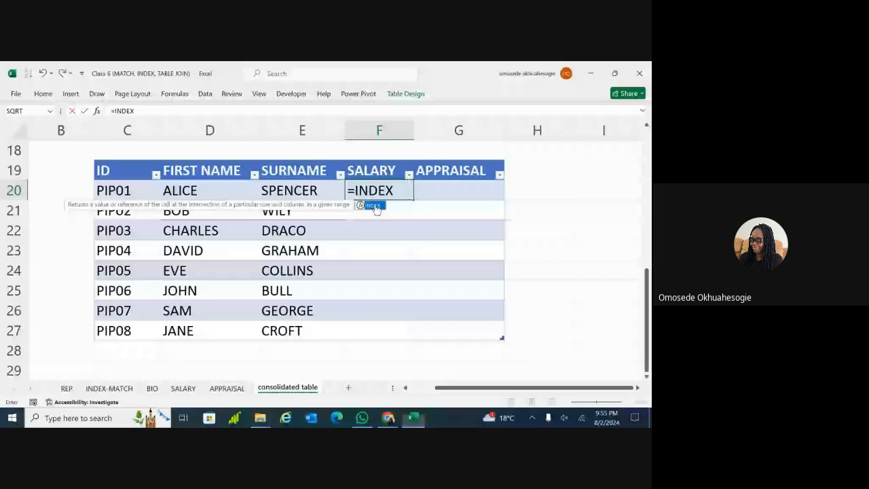
pyautogui.doubleClick(372, 206)
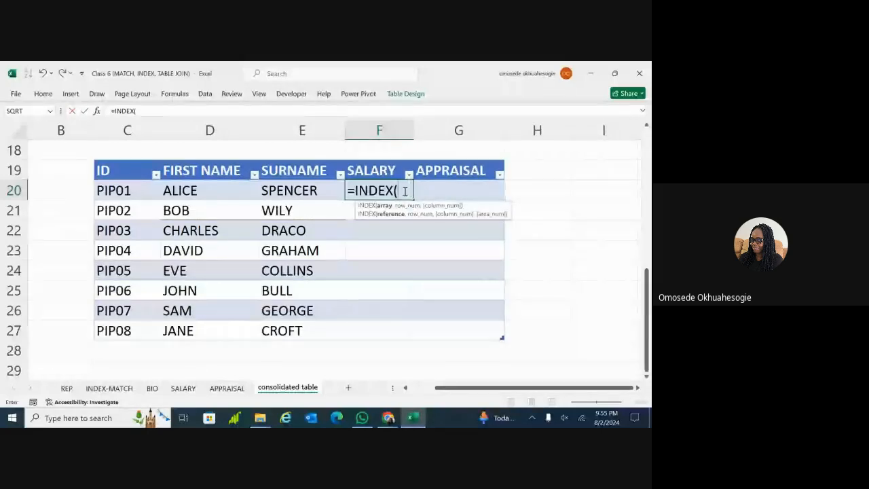
pyautogui.write('SAL')
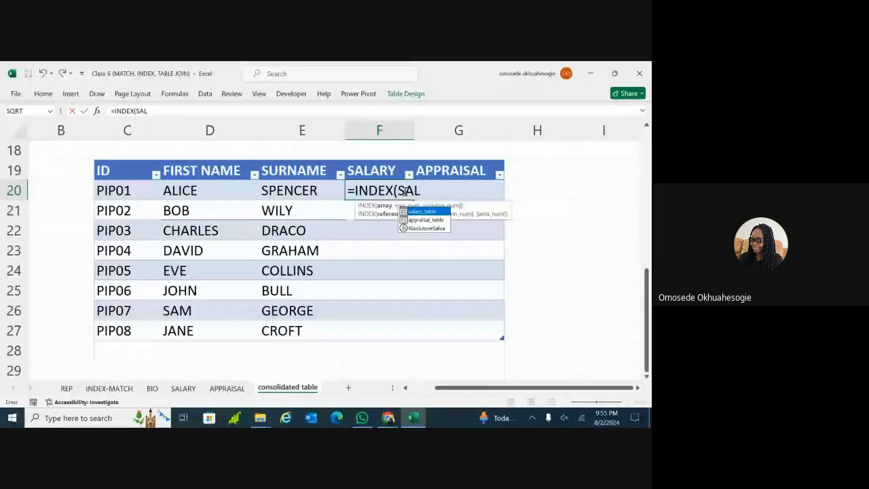
pyautogui.doubleClick(414, 212)
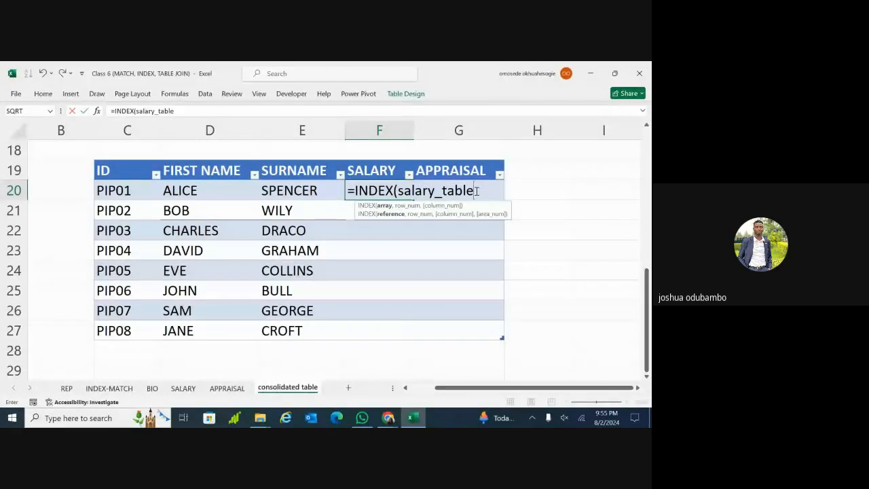
pyautogui.write(',')
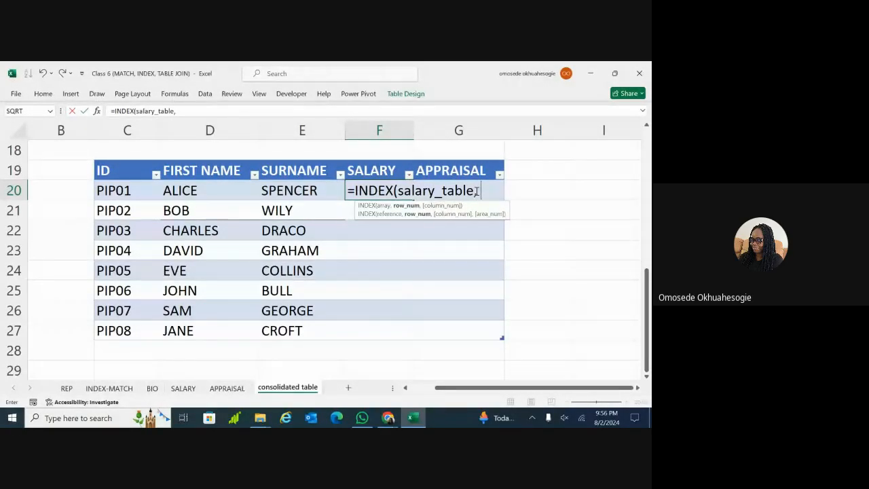
pyautogui.write(' MATCH')
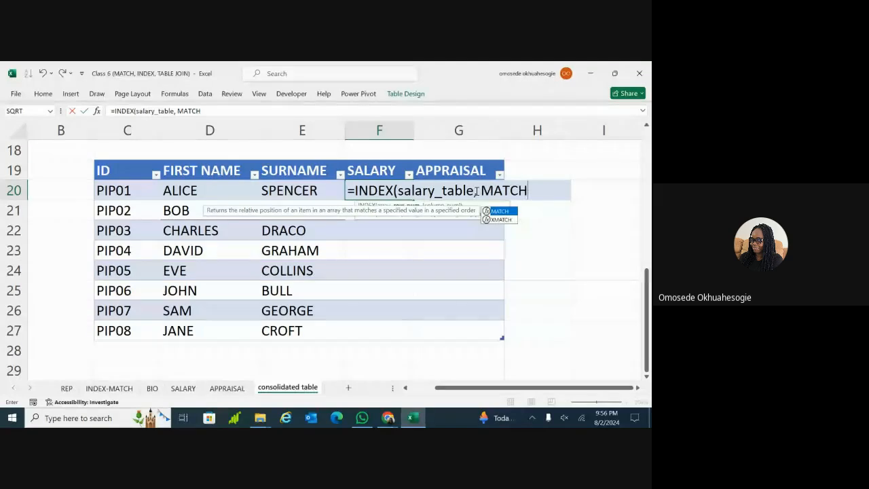
pyautogui.write('(')
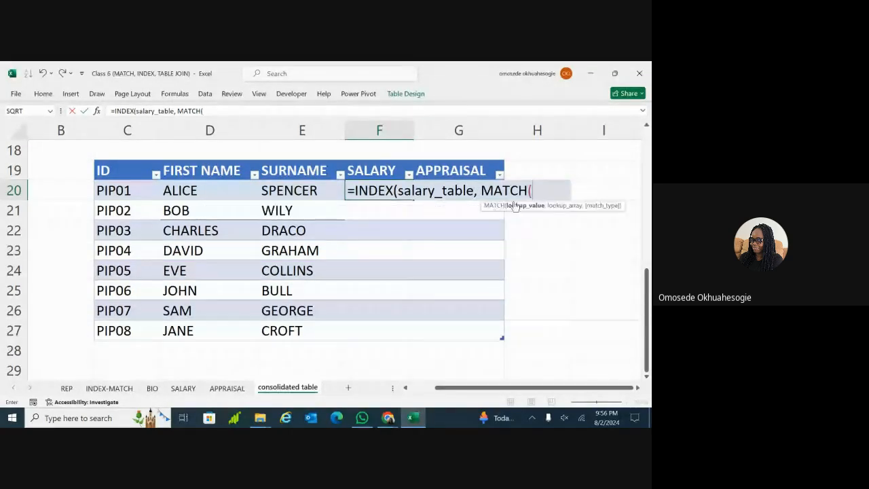
pyautogui.click(137, 194)
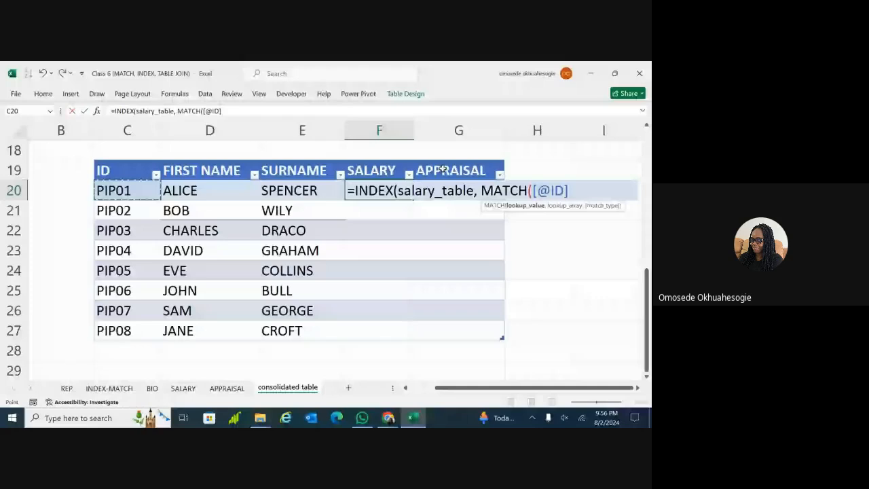
pyautogui.write(',')
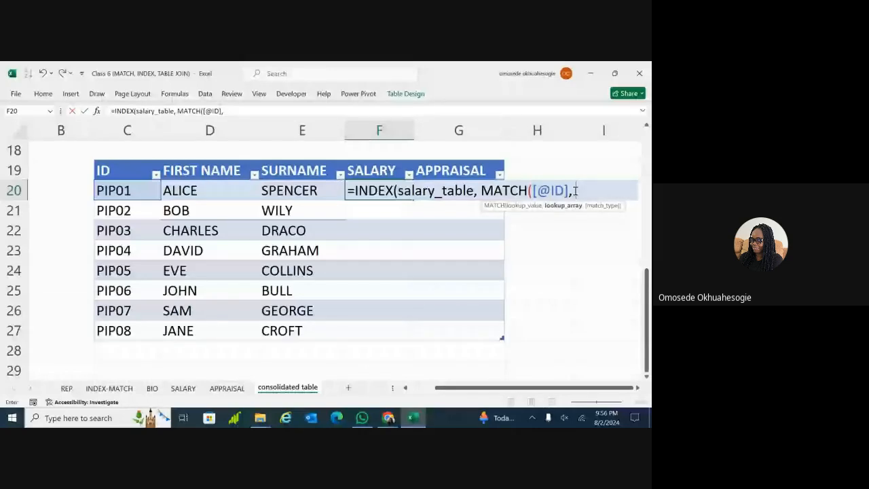
pyautogui.write('S')
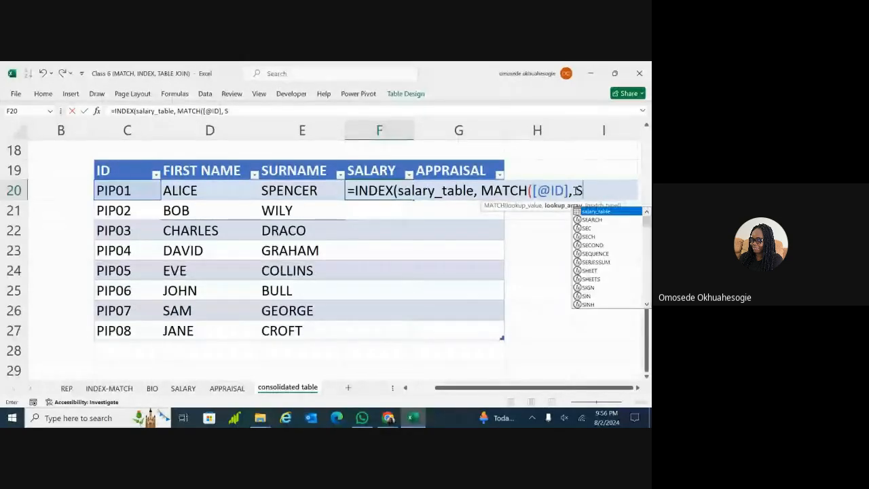
pyautogui.write('ALARY')
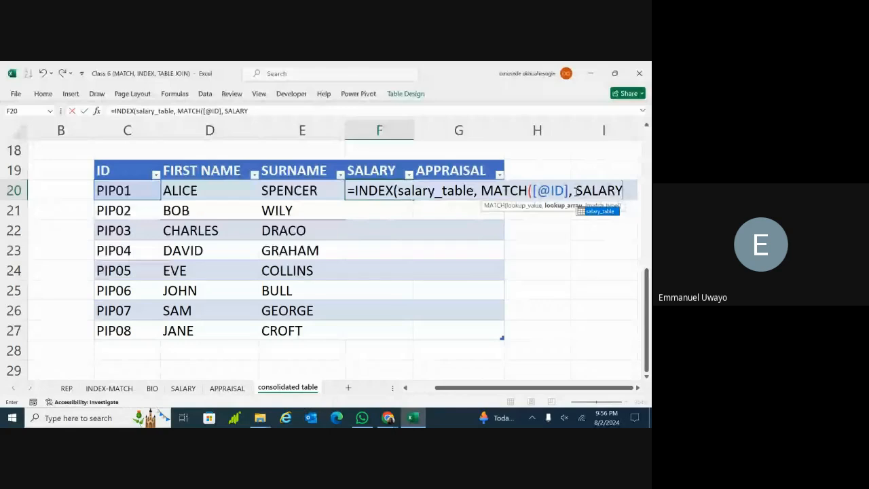
pyautogui.doubleClick(591, 214)
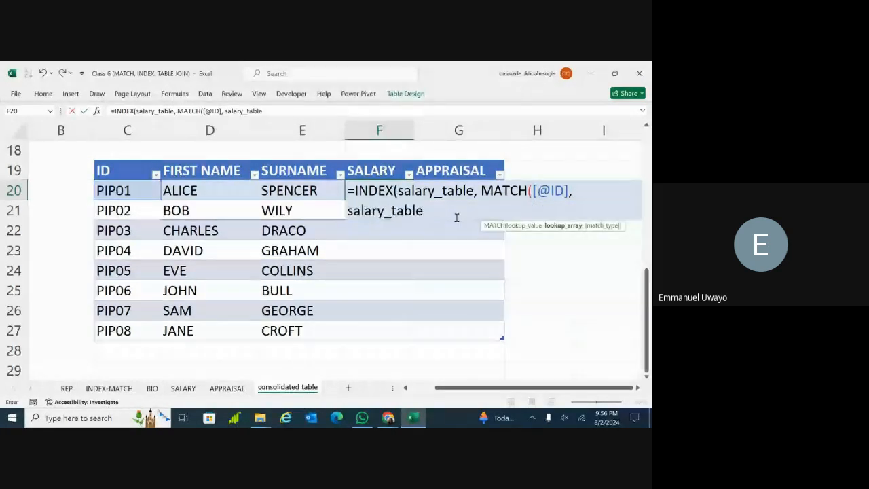
pyautogui.write('[')
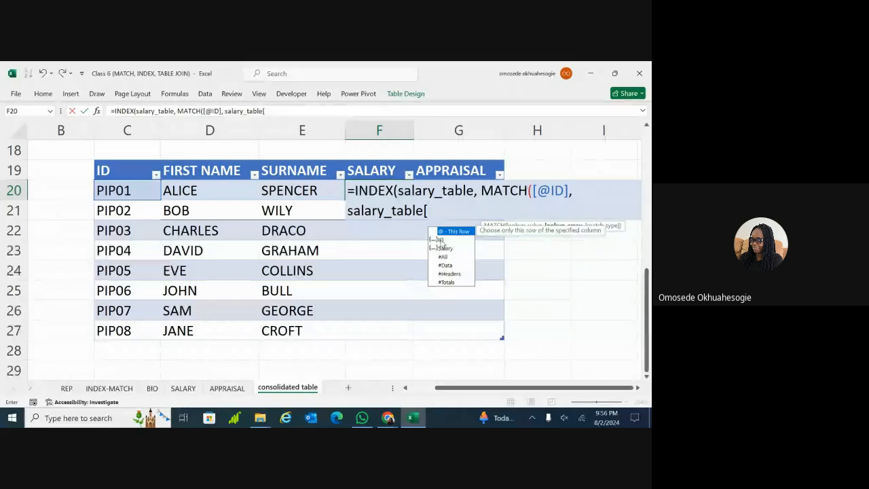
pyautogui.doubleClick(440, 240)
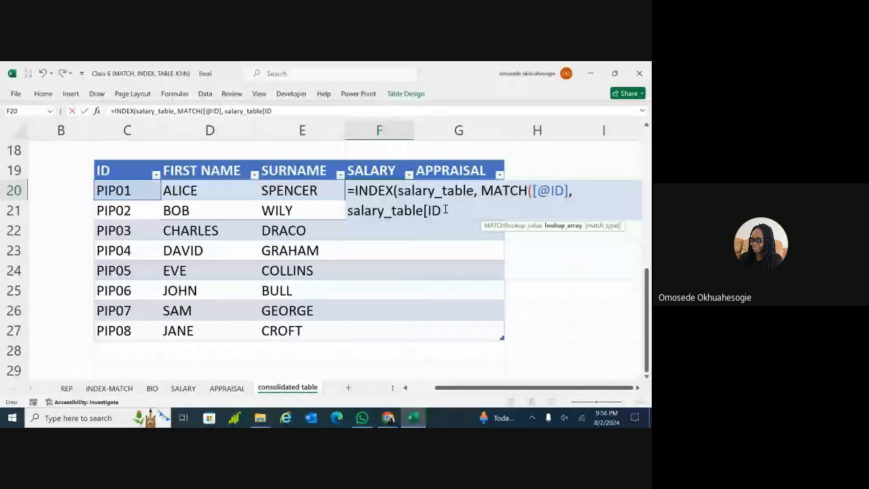
pyautogui.write(']')
pyautogui.write(', 0')
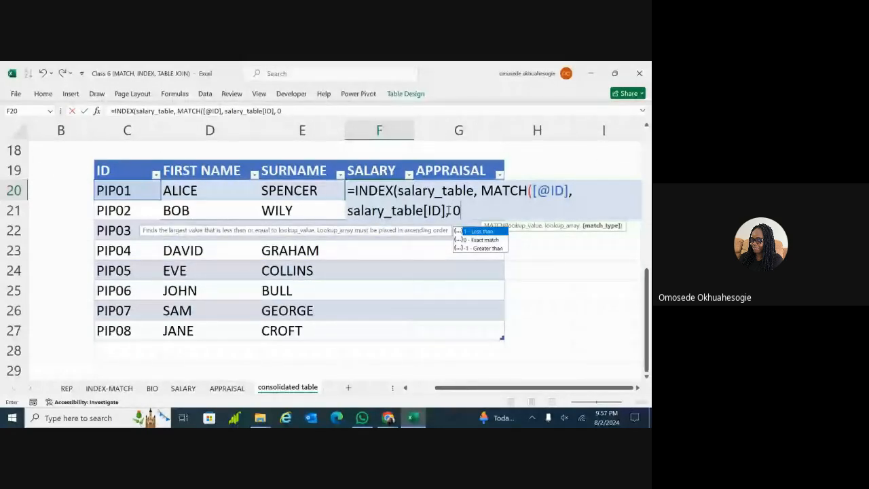
pyautogui.write(')')
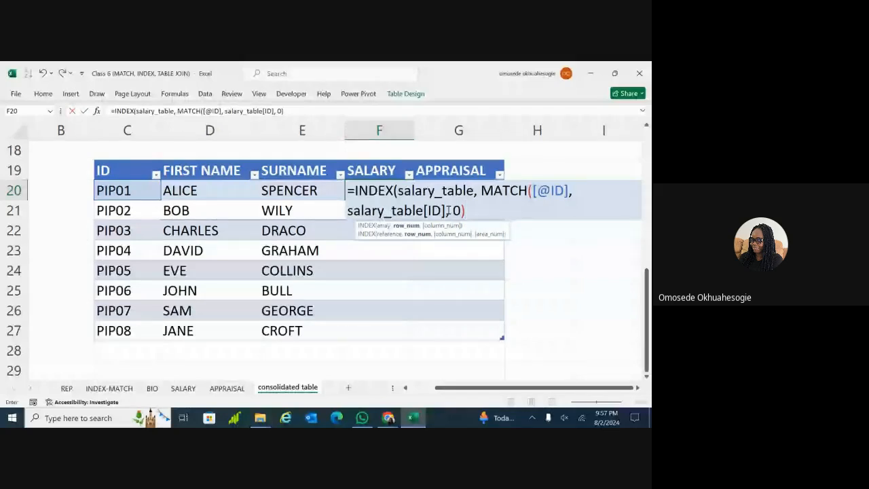
pyautogui.write(', 2')
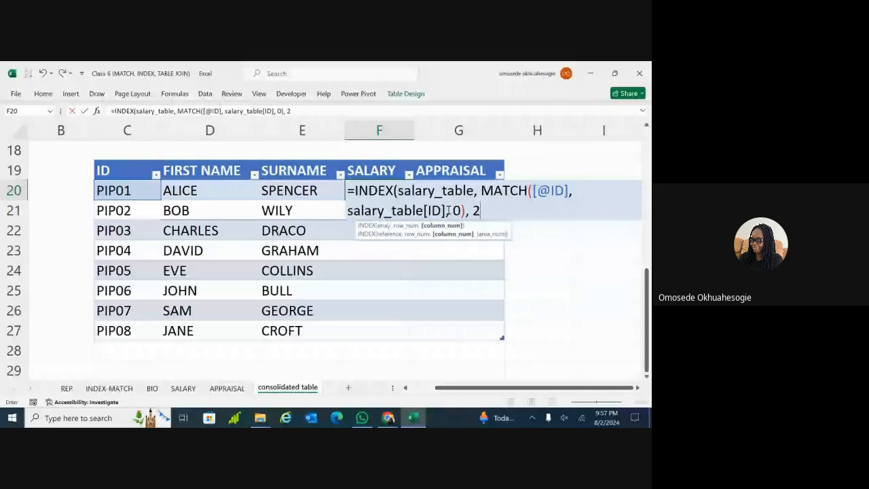
pyautogui.write(')')
pyautogui.press('Return')
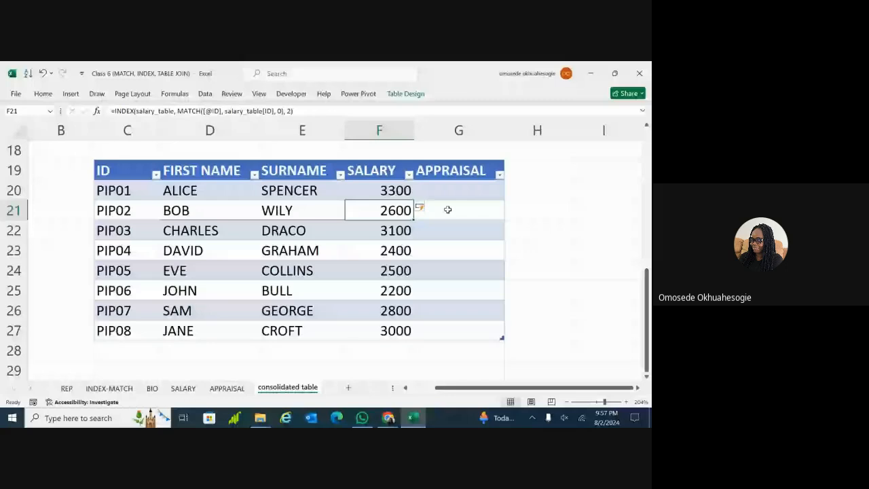
pyautogui.click(493, 224)
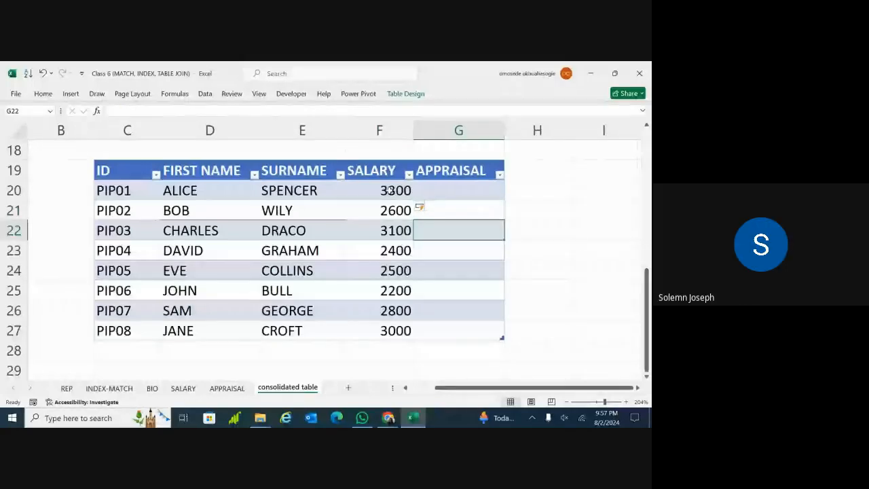
pyautogui.click(391, 190)
pyautogui.doubleClick(391, 191)
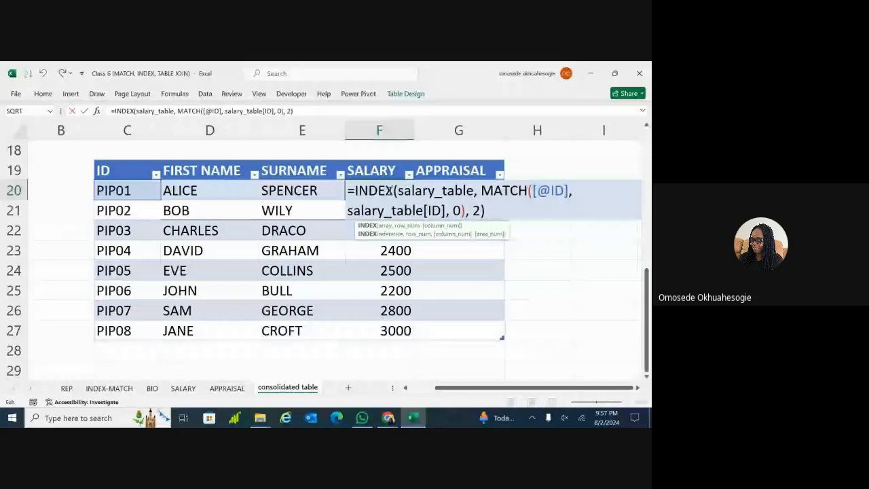
pyautogui.click(542, 192)
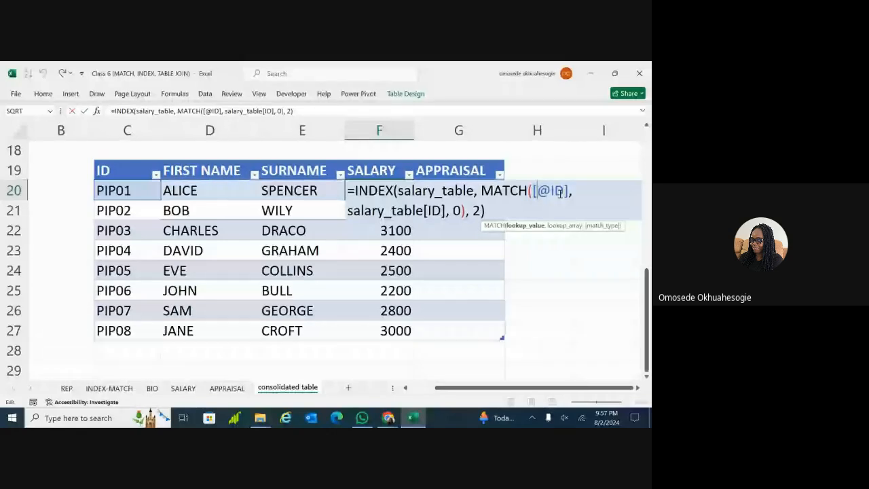
pyautogui.click(421, 211)
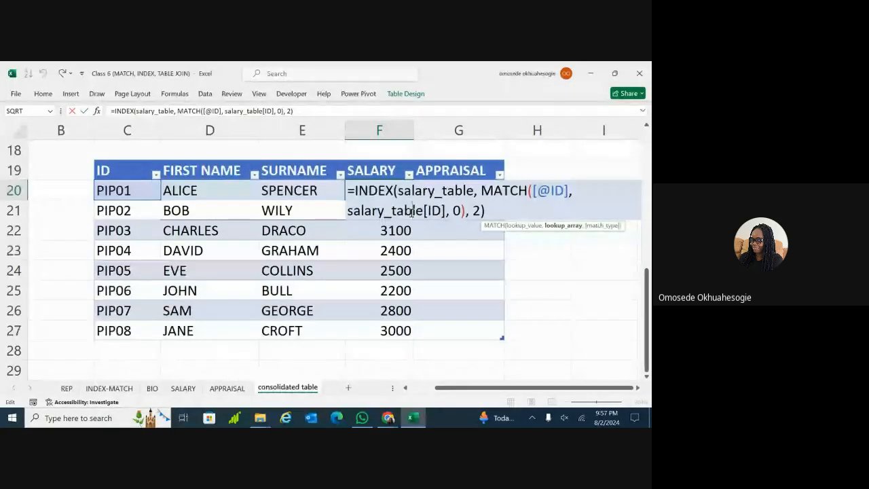
pyautogui.press('Return')
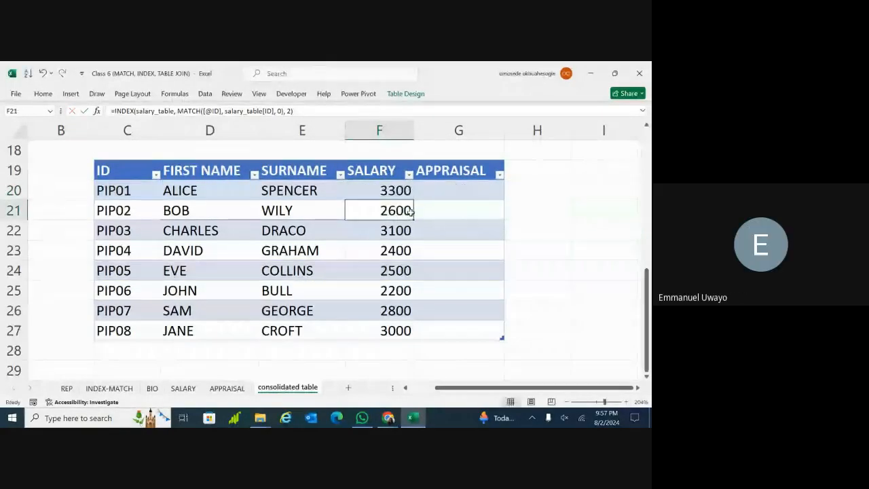
pyautogui.doubleClick(445, 189)
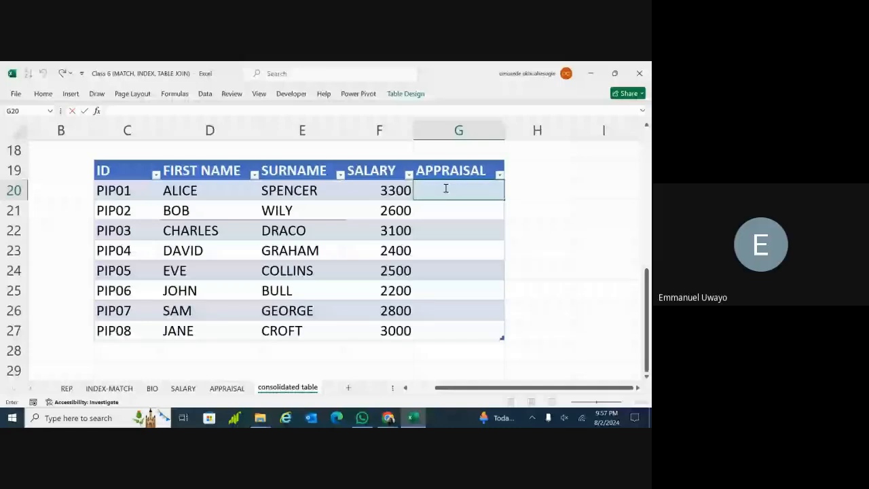
# Wrap F20's salary lookup as =IFERROR(INDEX(...), "NOT FOUND") and commit it
pyautogui.doubleClick(394, 191)
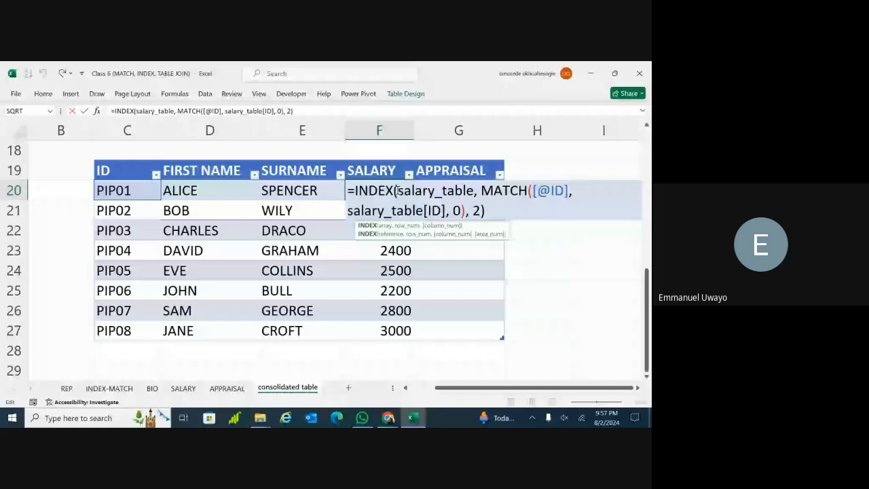
pyautogui.click(351, 191)
pyautogui.write('I')
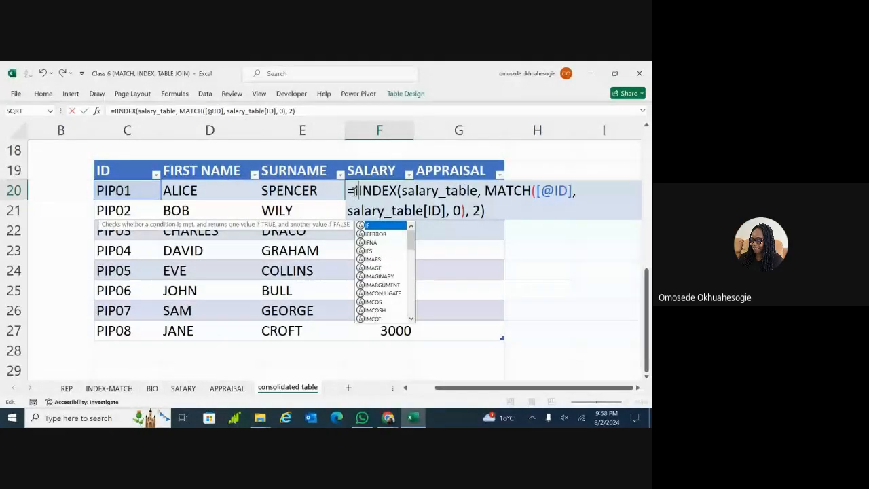
pyautogui.write('F')
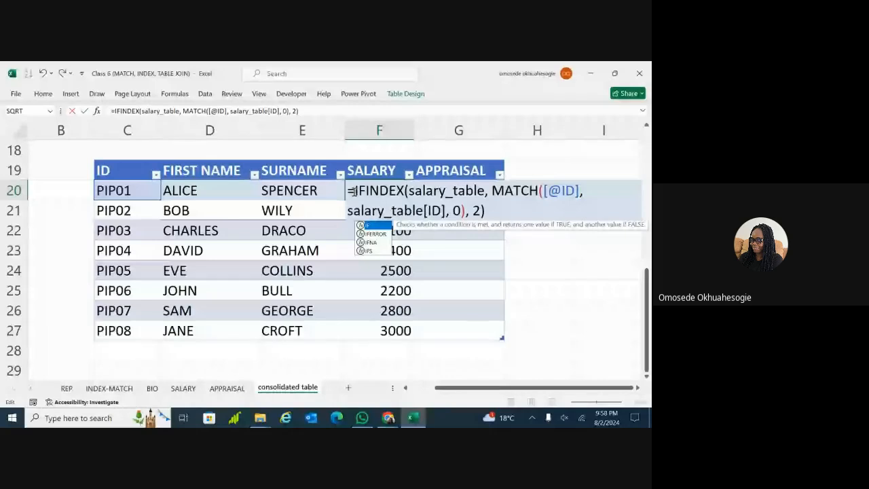
pyautogui.doubleClick(375, 234)
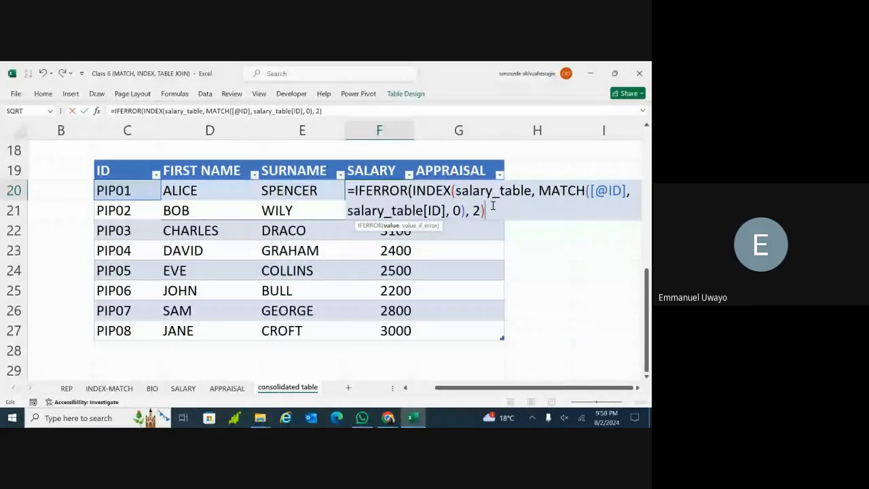
pyautogui.write(')')
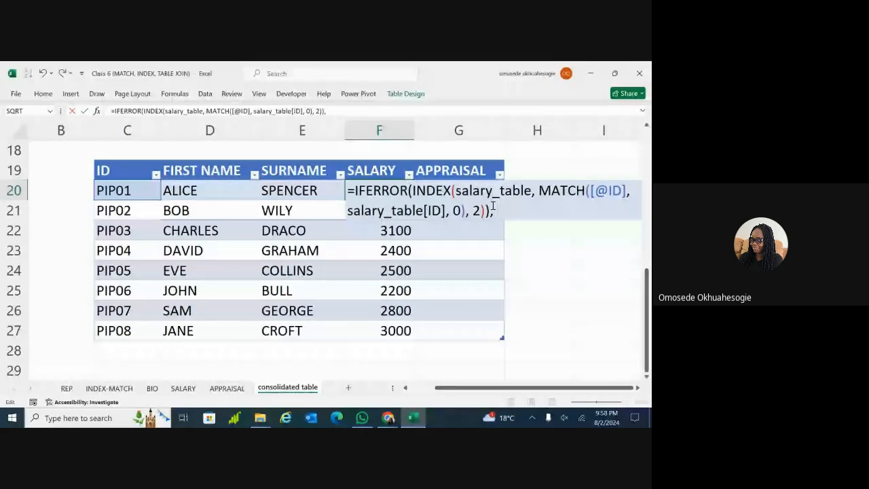
pyautogui.press('BackSpace')
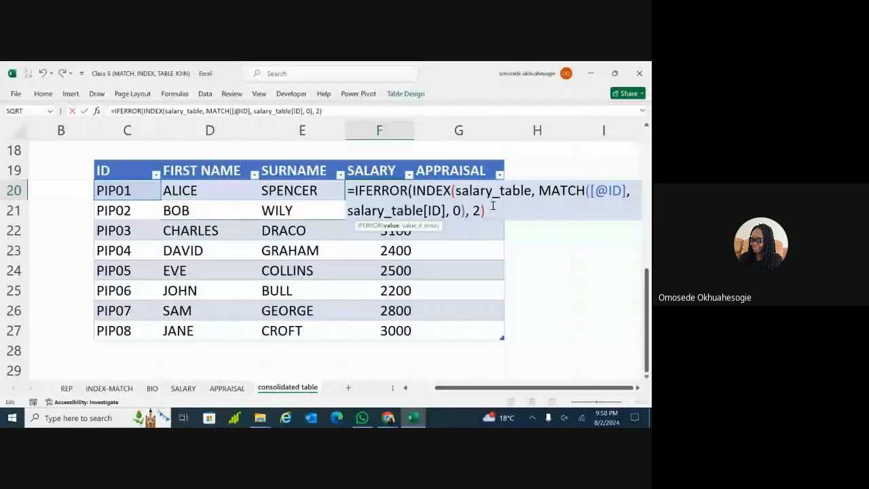
pyautogui.write(', "NOT FOU')
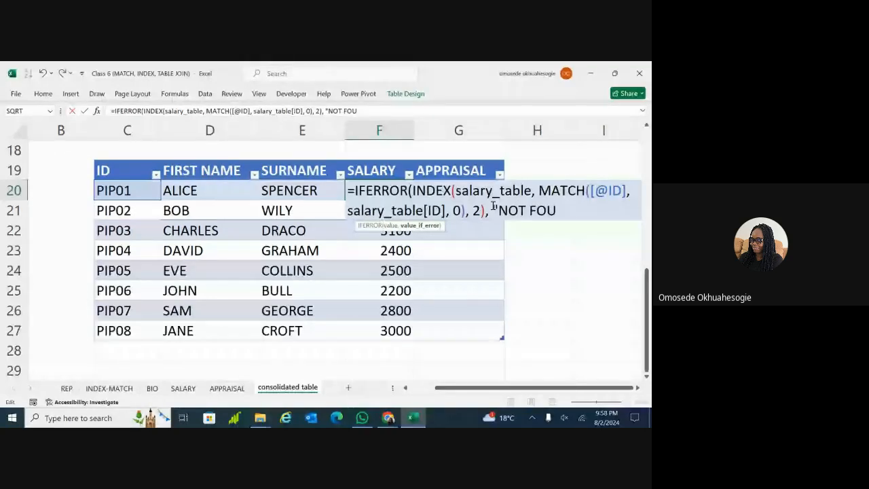
pyautogui.write('ND')
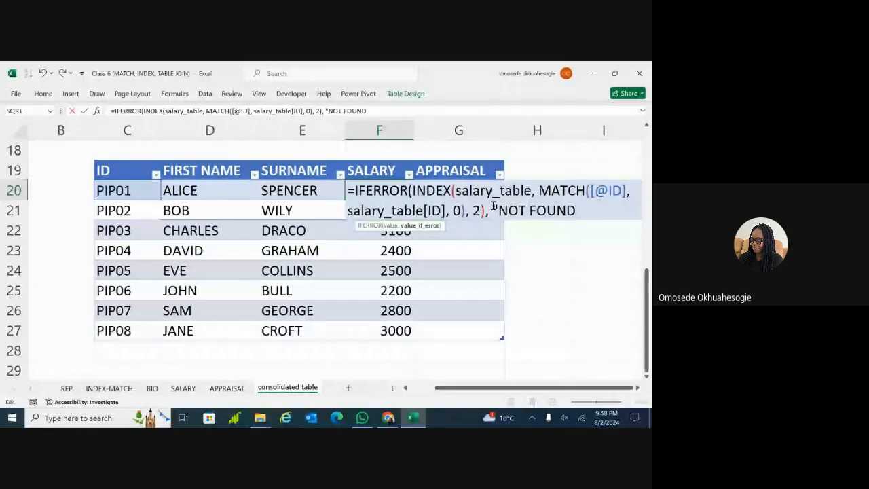
pyautogui.write('")')
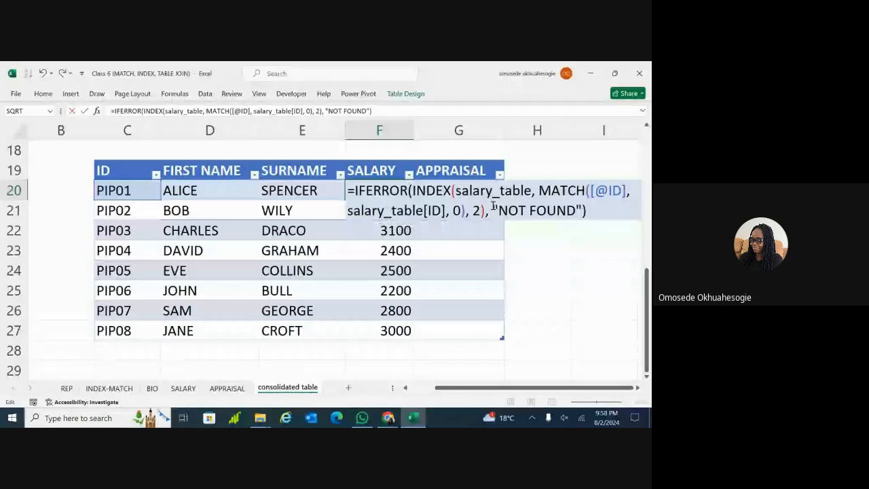
pyautogui.press('Return')
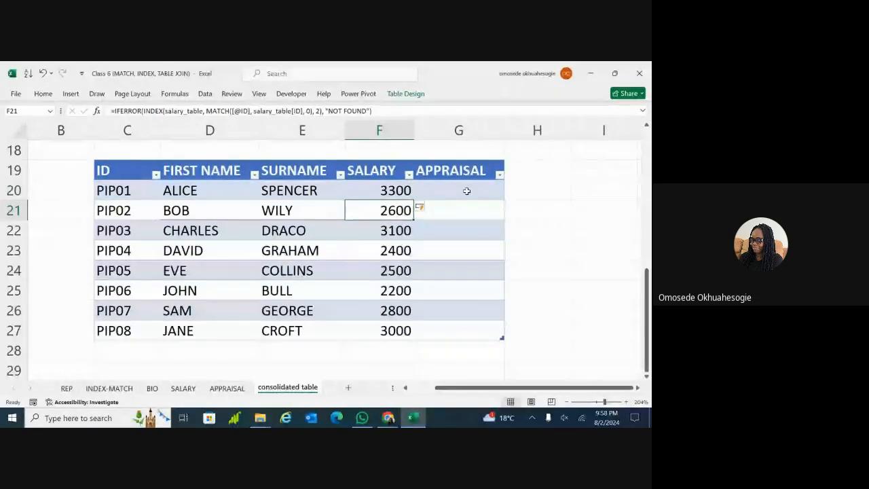
pyautogui.click(467, 190)
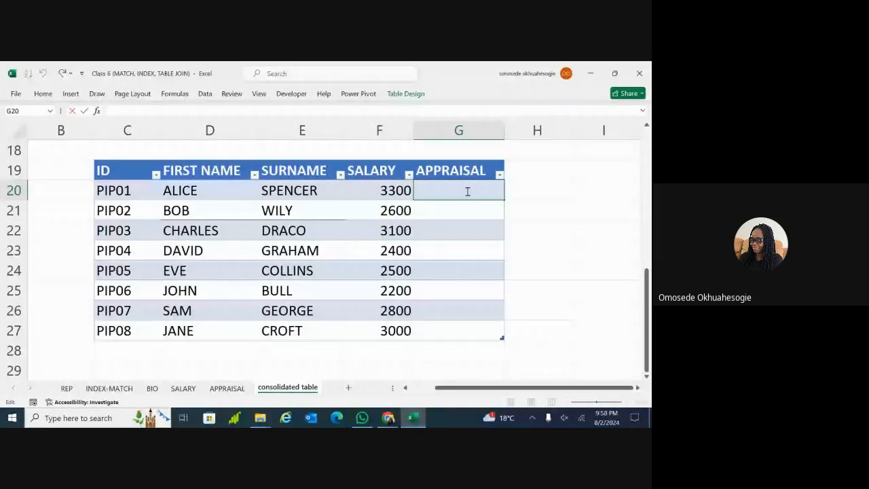
# Copy the IFERROR salary lookup from F20 into APPRAISAL cell G20, showing 2600–3000 for PIP02–PIP08
pyautogui.write('=')
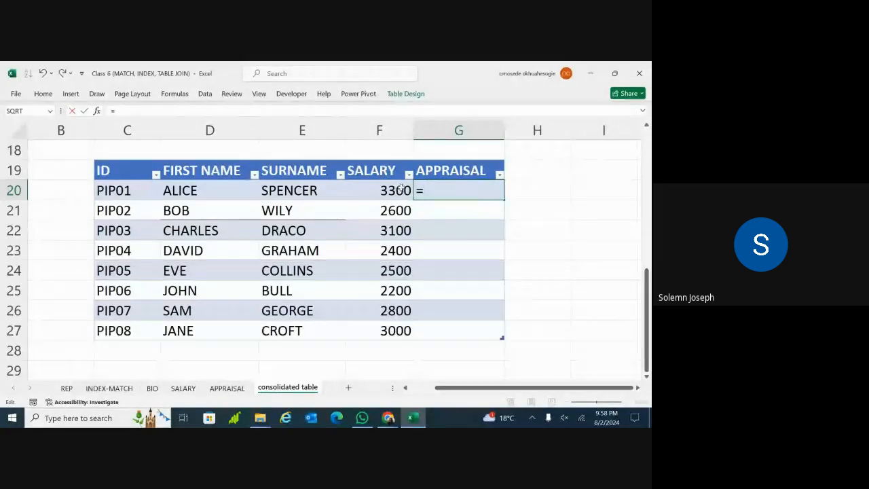
pyautogui.click(386, 190)
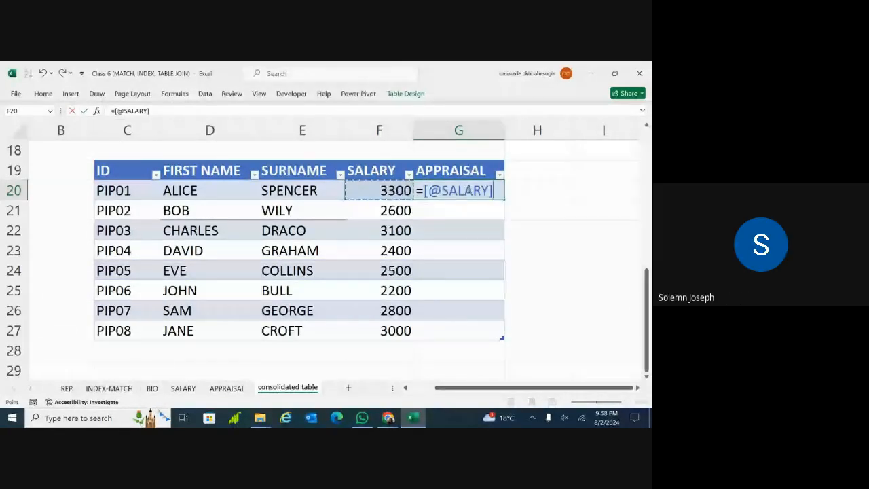
pyautogui.press('BackSpace')
pyautogui.press('BackSpace')
pyautogui.press('BackSpace')
pyautogui.press('BackSpace')
pyautogui.press('BackSpace')
pyautogui.press('BackSpace')
pyautogui.press('BackSpace')
pyautogui.press('BackSpace')
pyautogui.press('BackSpace')
pyautogui.press('BackSpace')
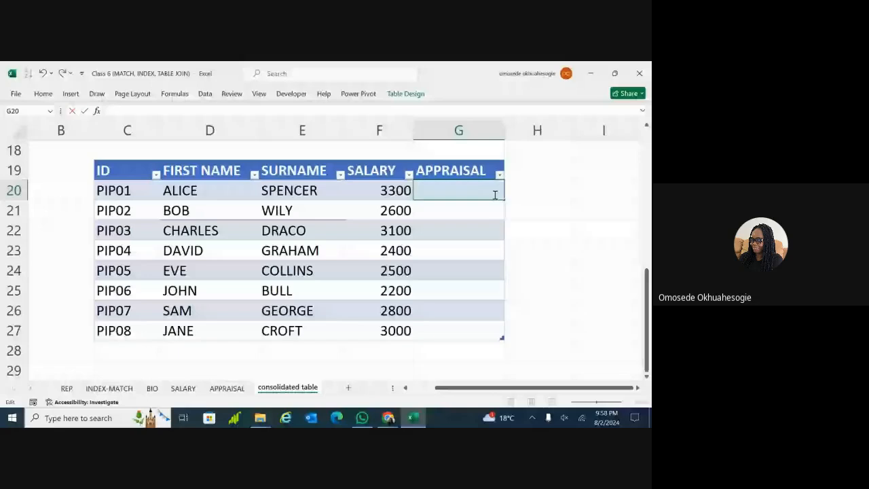
pyautogui.click(395, 192)
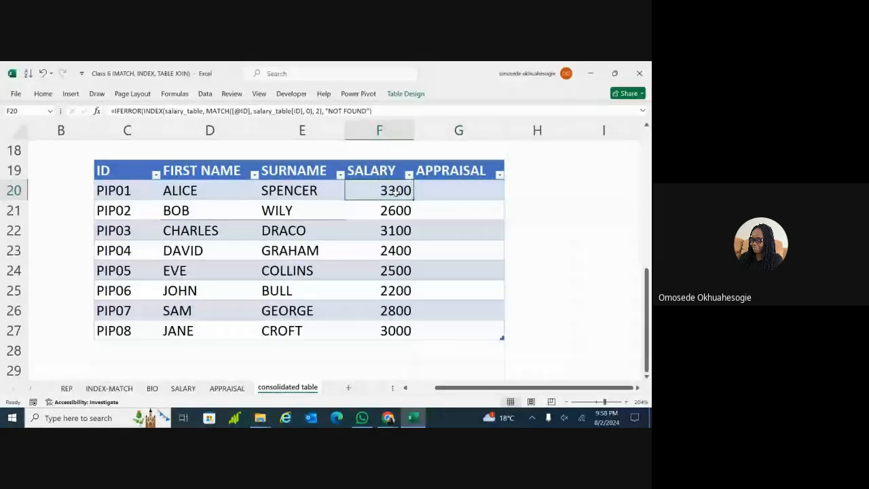
pyautogui.hotkey('ctrl', 'c')
pyautogui.click(473, 190)
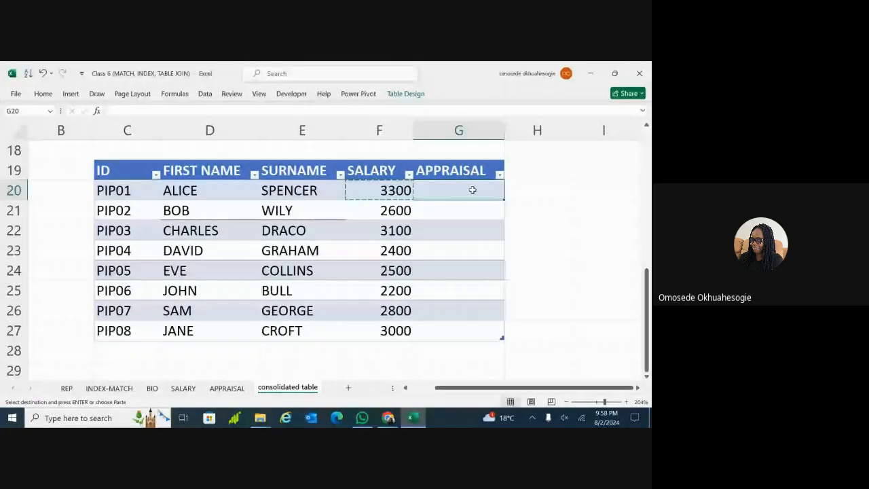
pyautogui.hotkey('ctrl', 'v')
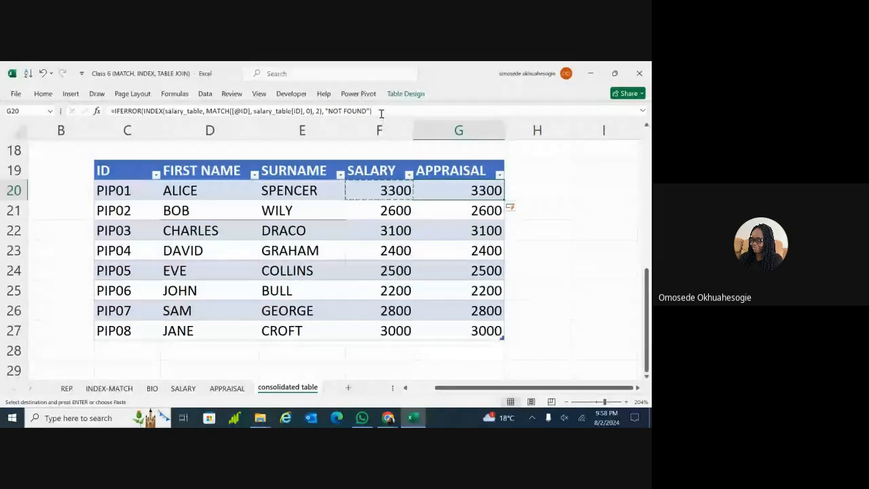
pyautogui.click(242, 112)
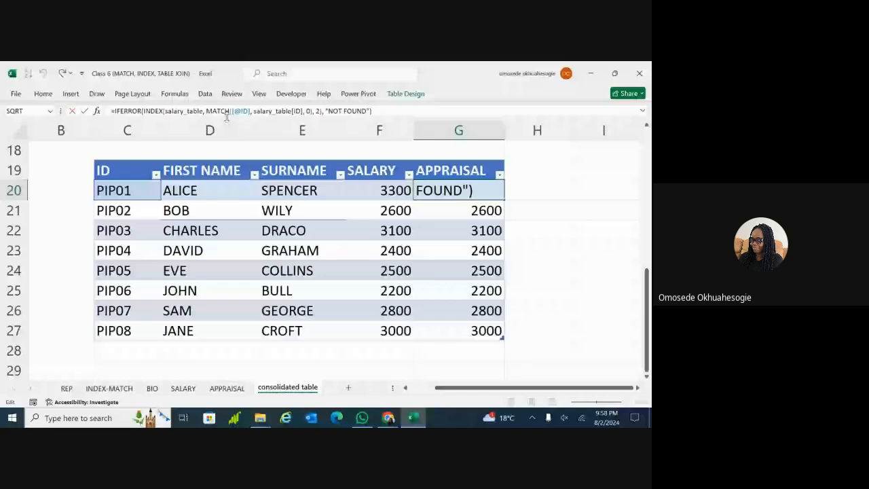
# Replace salary_table with appraisal_table in both the INDEX array and the MATCH range of G20
pyautogui.click(199, 111)
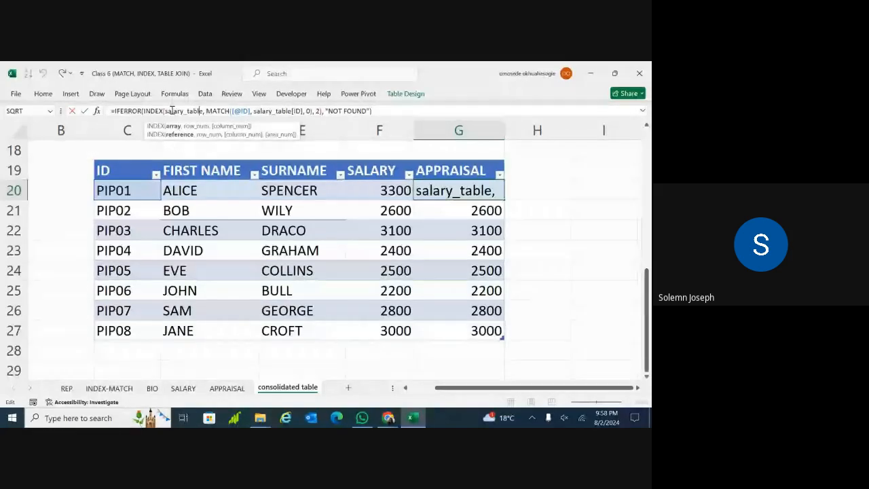
pyautogui.press('BackSpace')
pyautogui.press('BackSpace')
pyautogui.press('BackSpace')
pyautogui.press('BackSpace')
pyautogui.press('BackSpace')
pyautogui.press('BackSpace')
pyautogui.press('BackSpace')
pyautogui.press('BackSpace')
pyautogui.press('BackSpace')
pyautogui.press('BackSpace')
pyautogui.press('BackSpace')
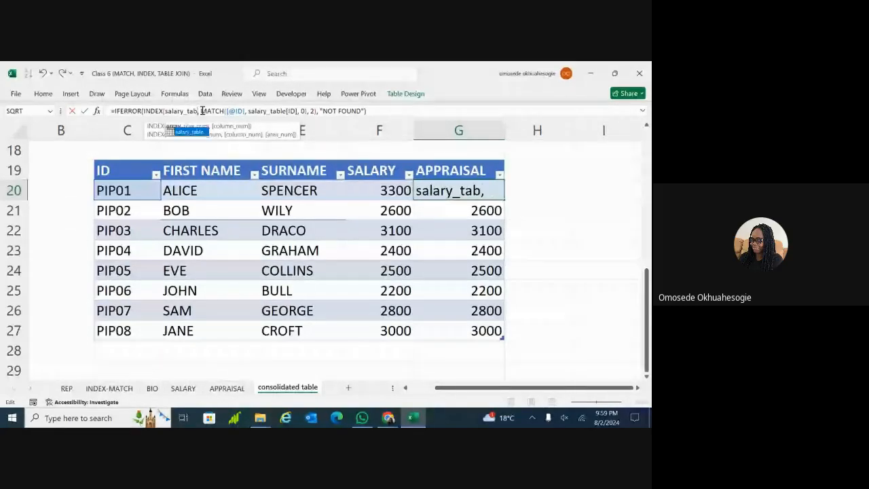
pyautogui.press('BackSpace')
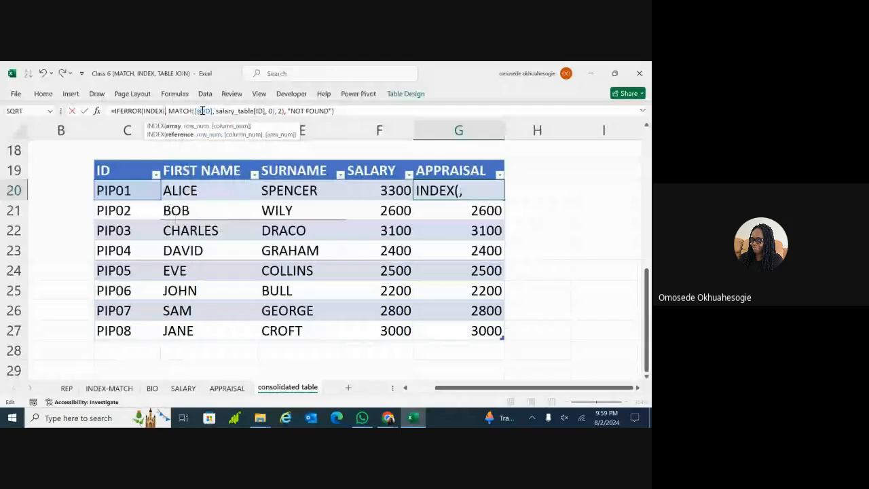
pyautogui.write('APP')
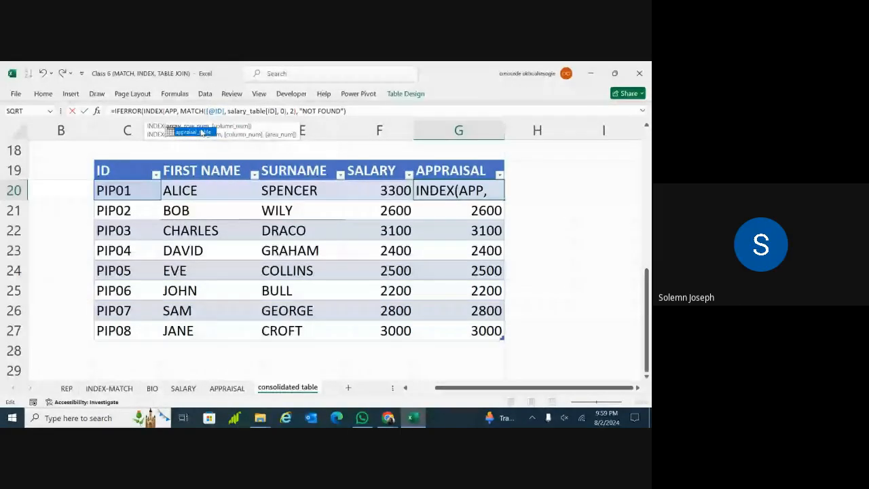
pyautogui.press('Tab')
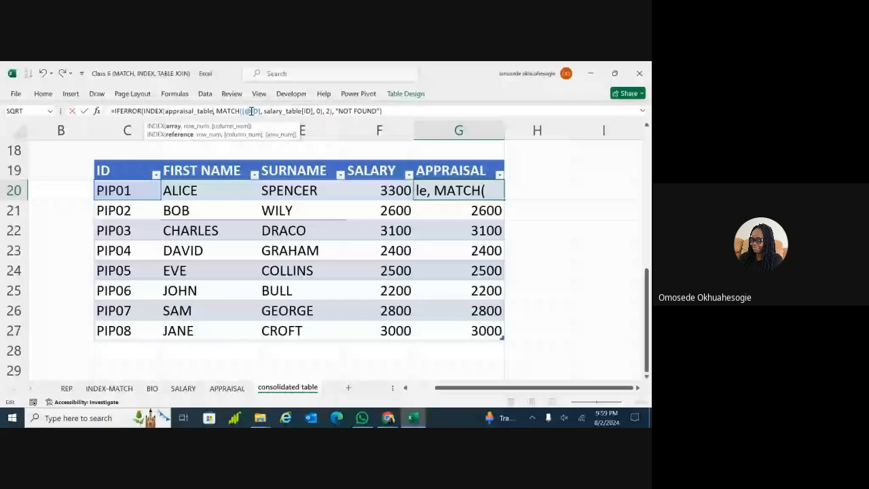
pyautogui.click(304, 111)
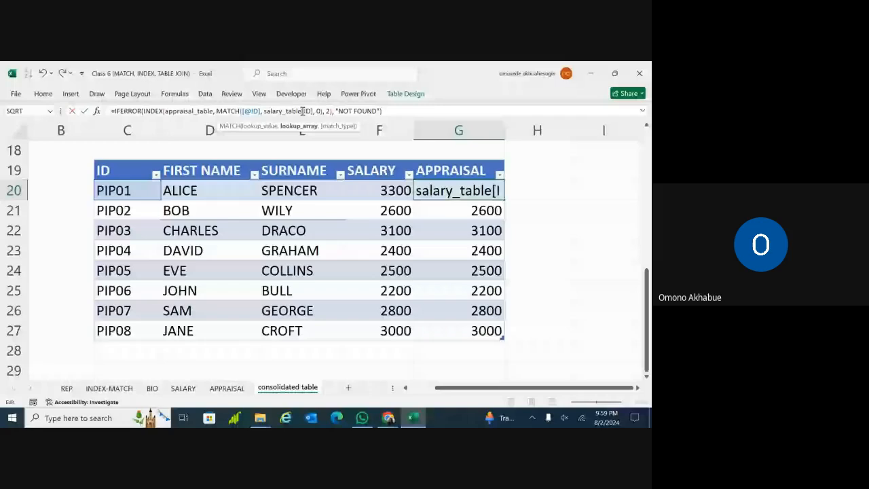
pyautogui.press('BackSpace')
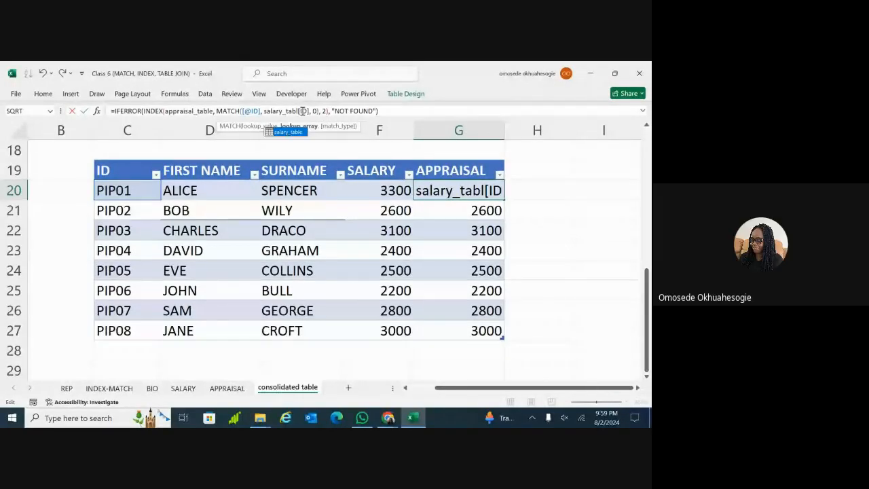
pyautogui.press('BackSpace')
pyautogui.press('BackSpace')
pyautogui.press('BackSpace')
pyautogui.press('BackSpace')
pyautogui.press('BackSpace')
pyautogui.press('BackSpace')
pyautogui.press('BackSpace')
pyautogui.press('BackSpace')
pyautogui.press('BackSpace')
pyautogui.press('BackSpace')
pyautogui.press('BackSpace')
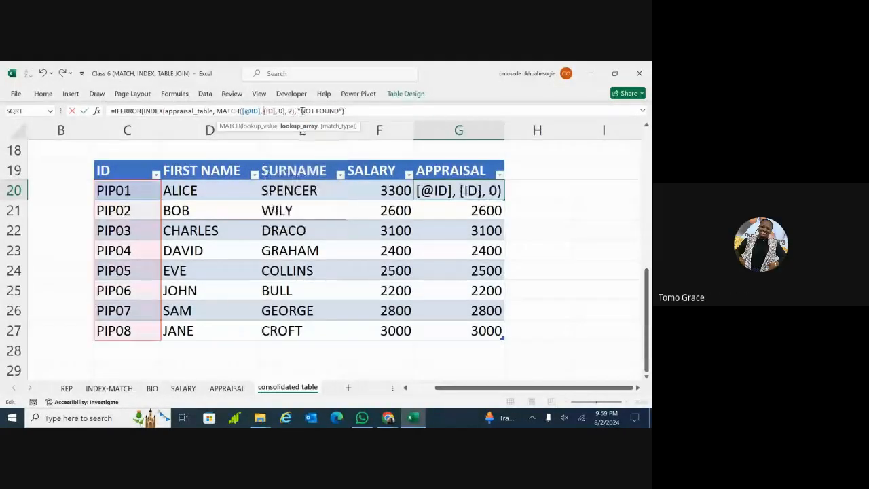
pyautogui.write('APP')
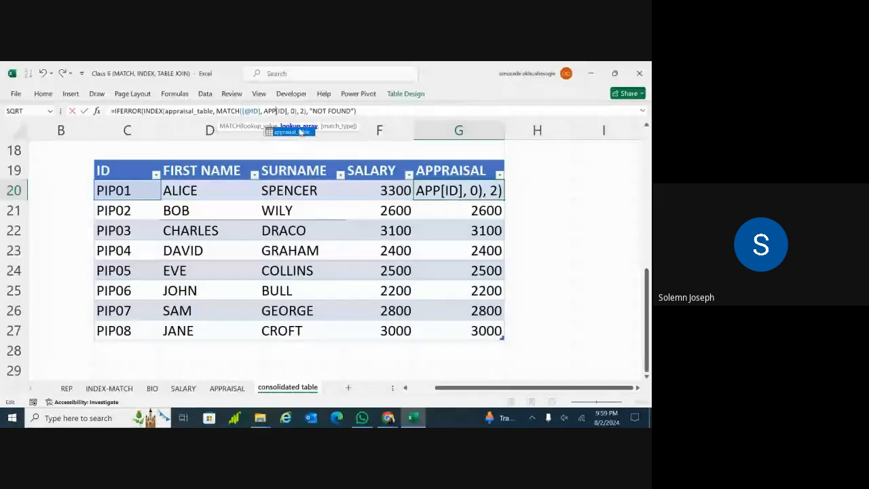
pyautogui.doubleClick(300, 131)
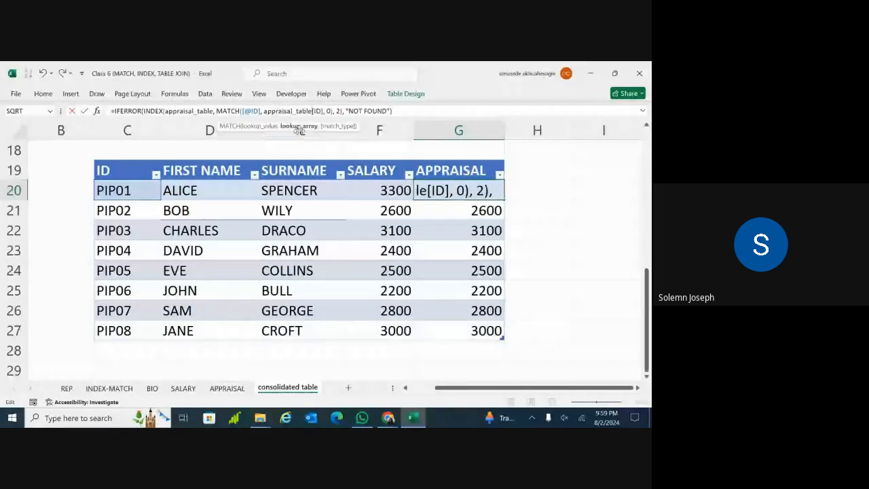
# Change the INDEX column number from 2 to 3, returning 4, 2, 3, 10, 6, 4, 5, 1
pyautogui.click(330, 110)
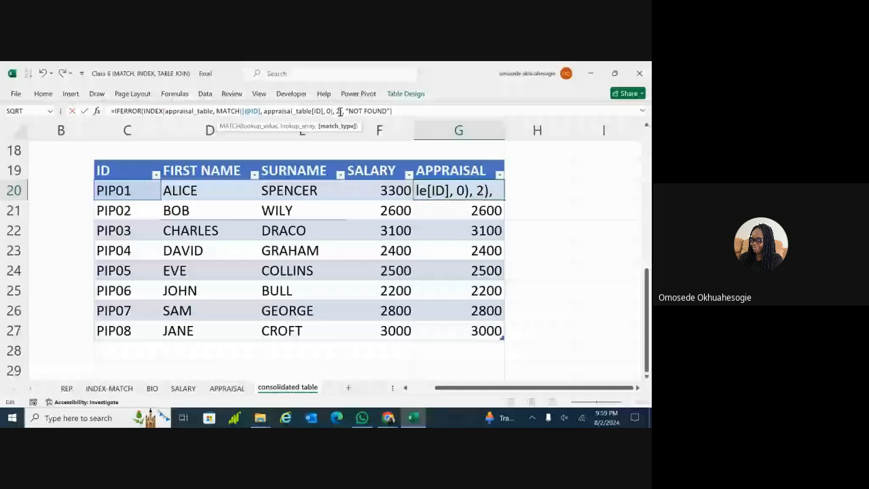
pyautogui.click(339, 111)
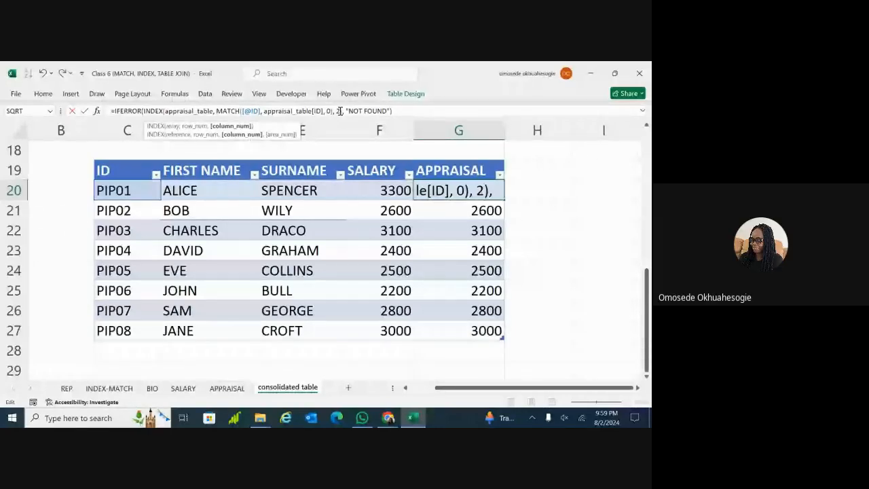
pyautogui.press('BackSpace')
pyautogui.write('3')
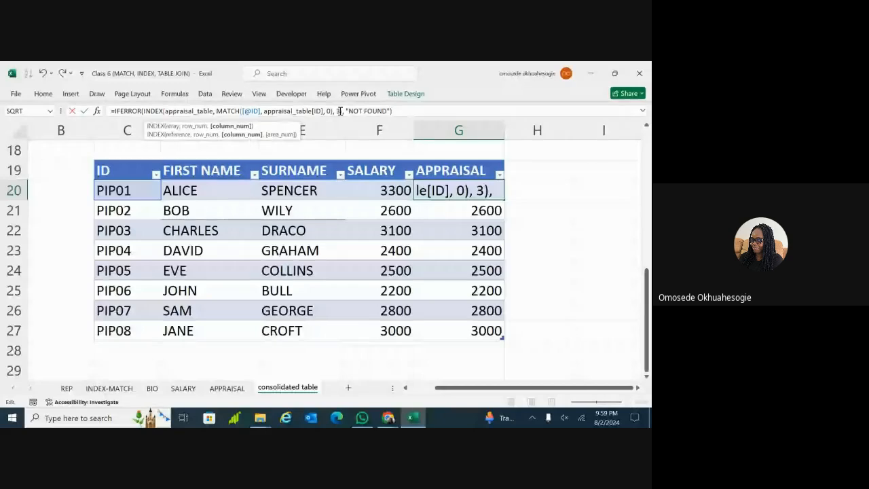
pyautogui.press('Return')
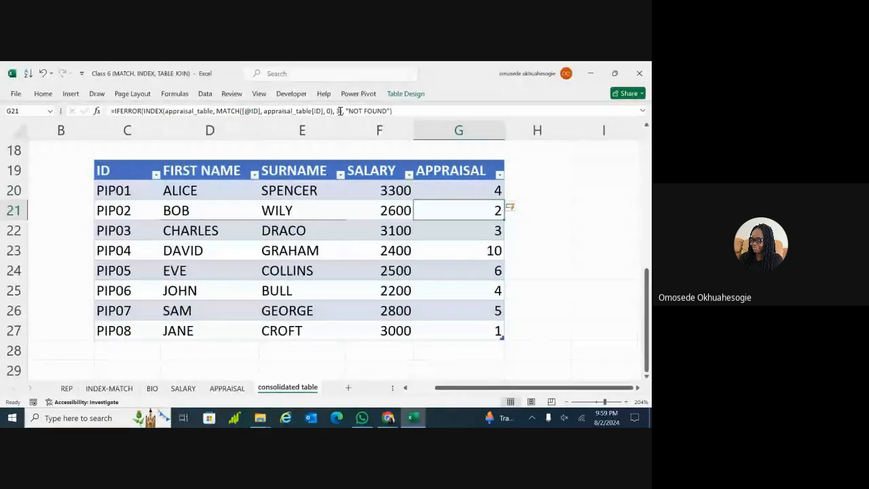
pyautogui.click(457, 190)
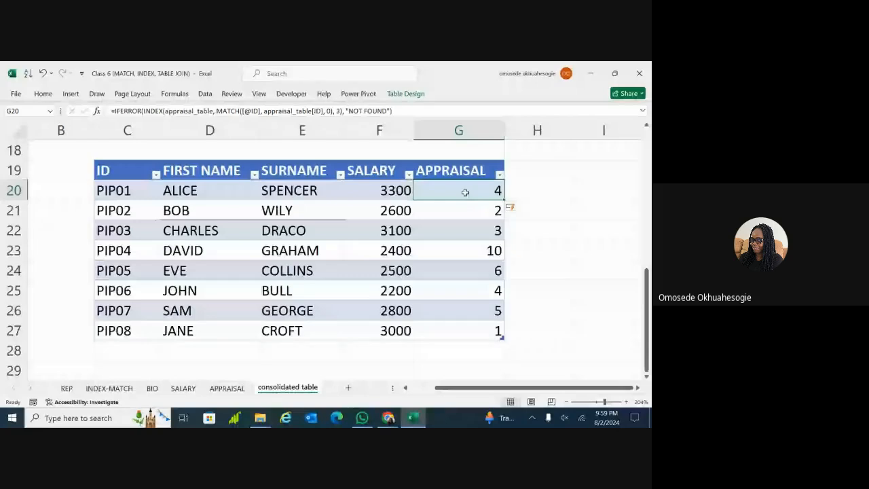
pyautogui.click(477, 256)
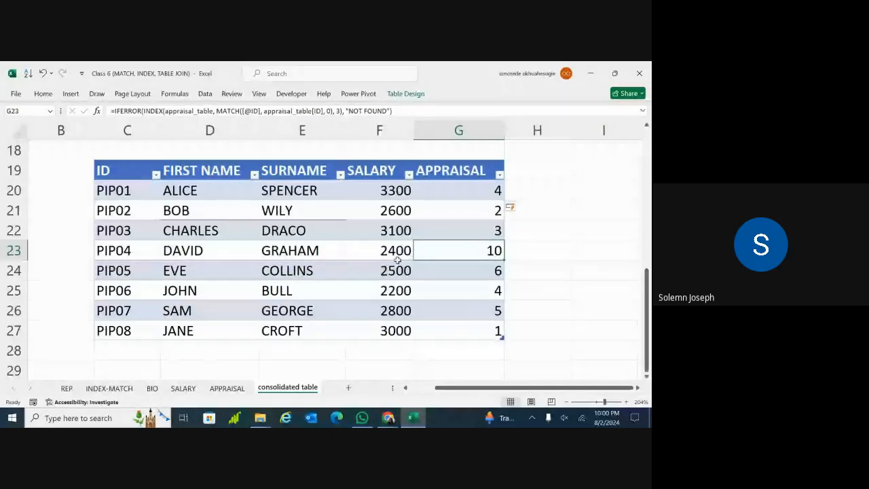
pyautogui.click(477, 275)
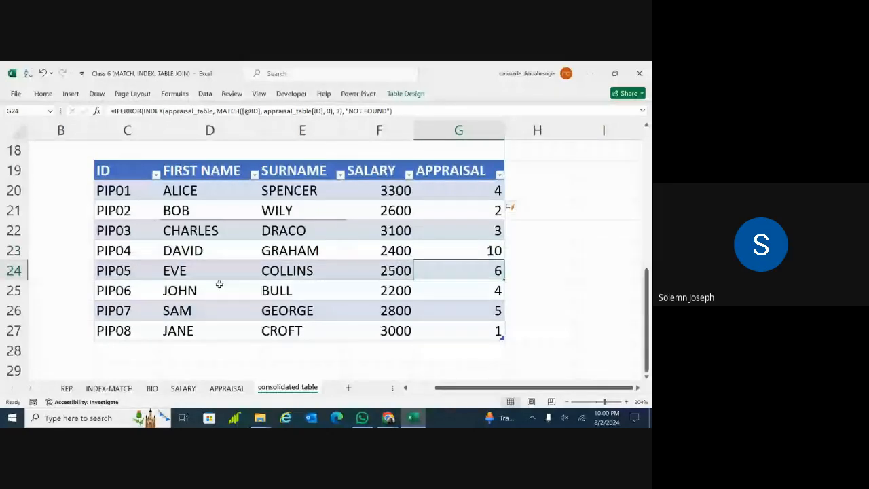
pyautogui.click(140, 279)
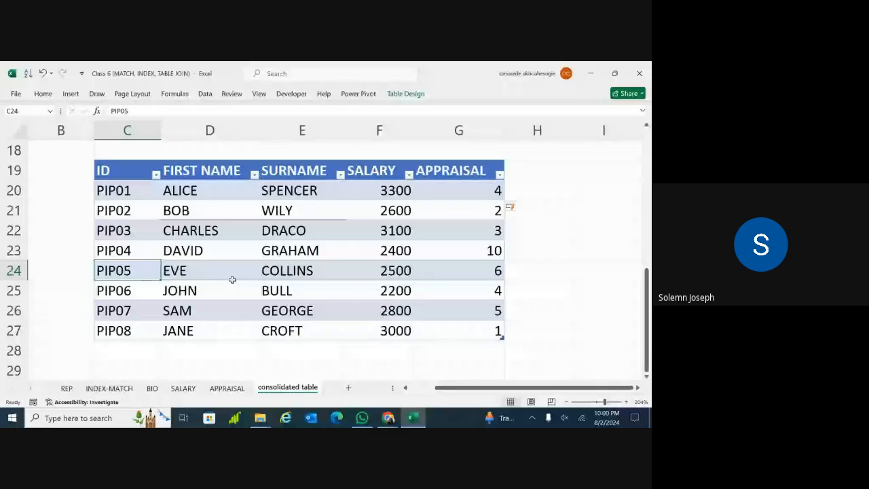
pyautogui.click(462, 271)
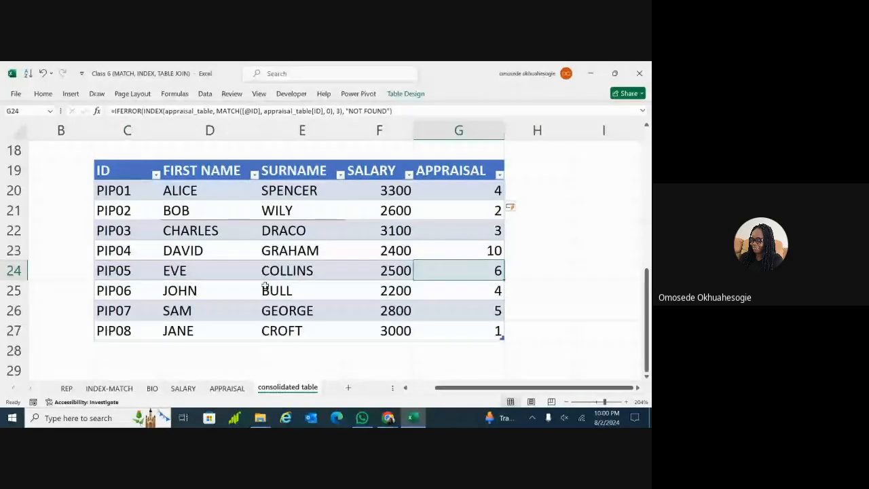
pyautogui.click(135, 273)
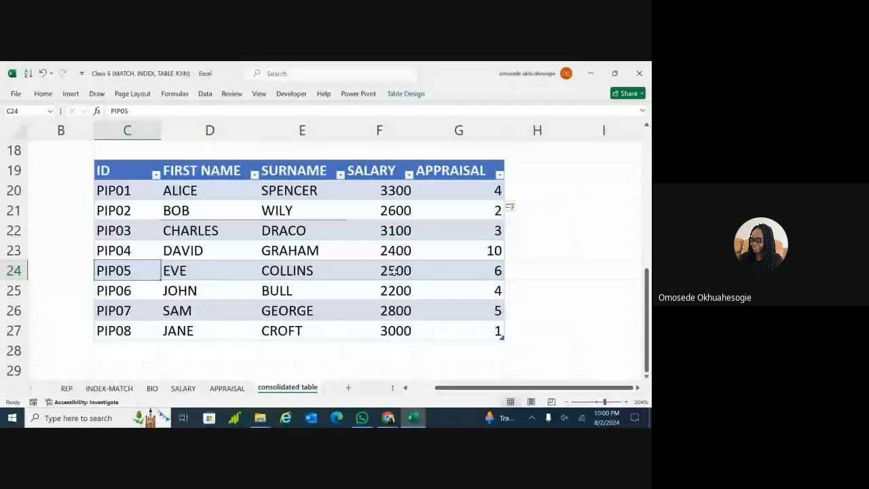
pyautogui.click(466, 276)
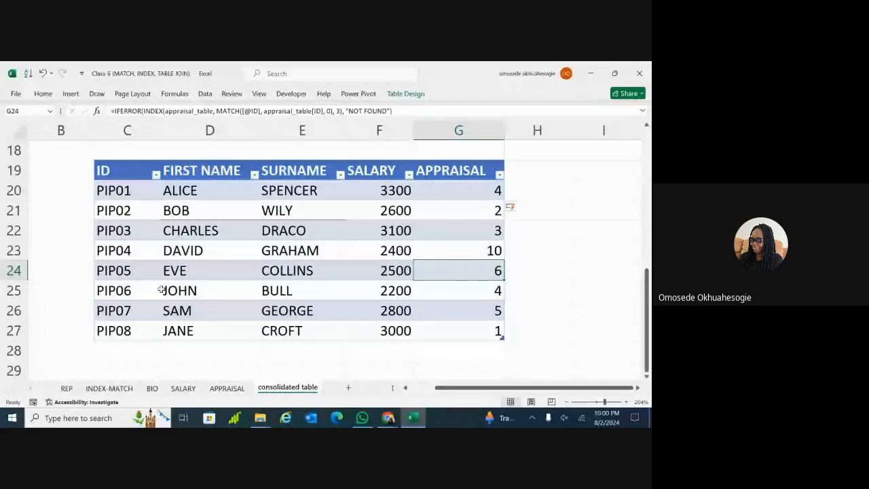
pyautogui.click(227, 388)
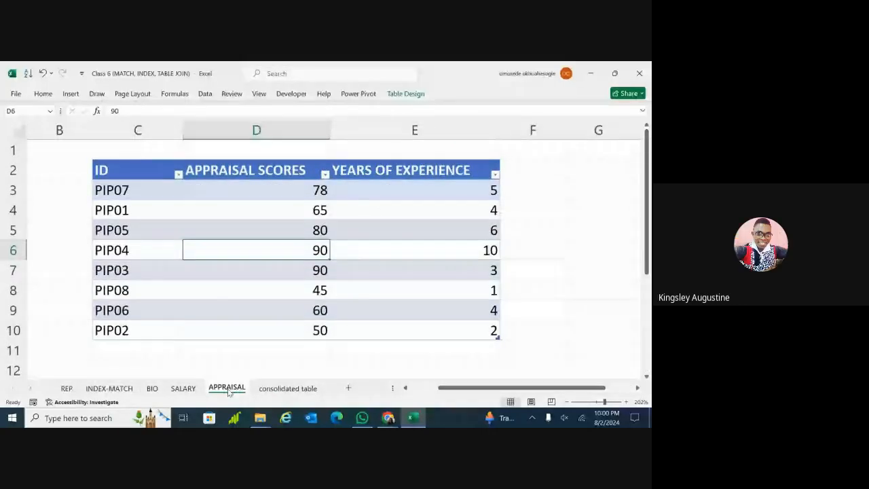
pyautogui.click(271, 390)
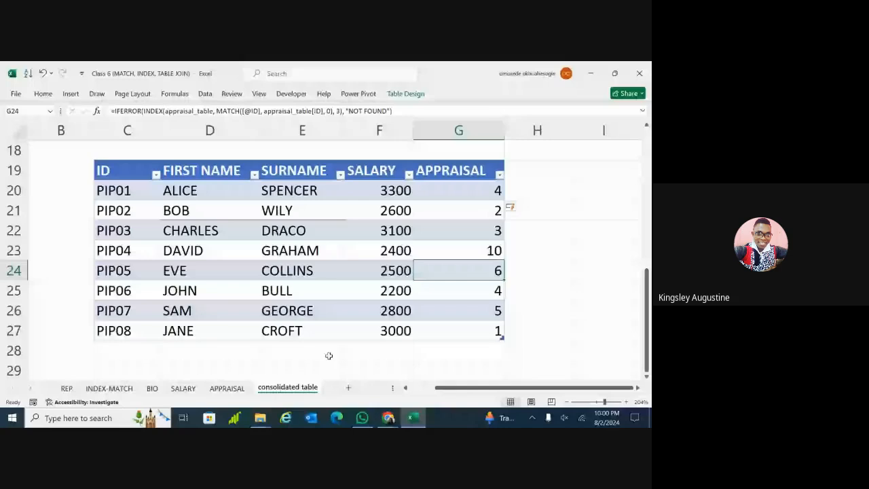
pyautogui.click(220, 392)
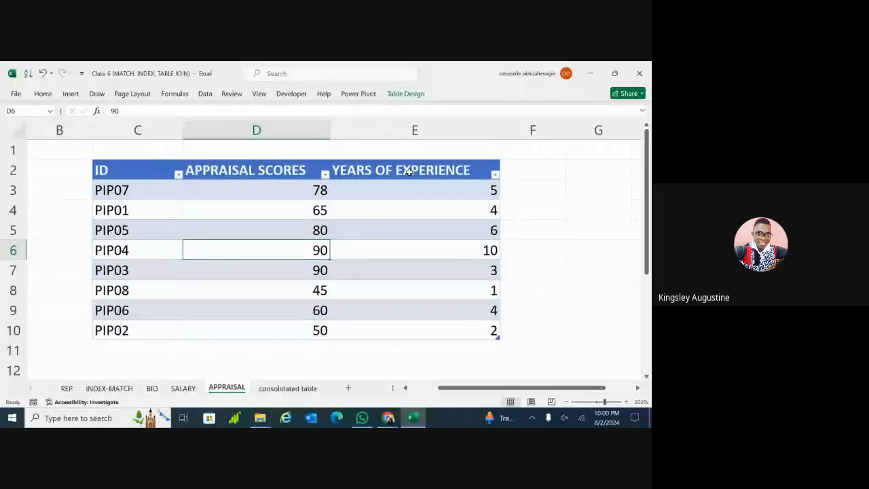
pyautogui.click(288, 389)
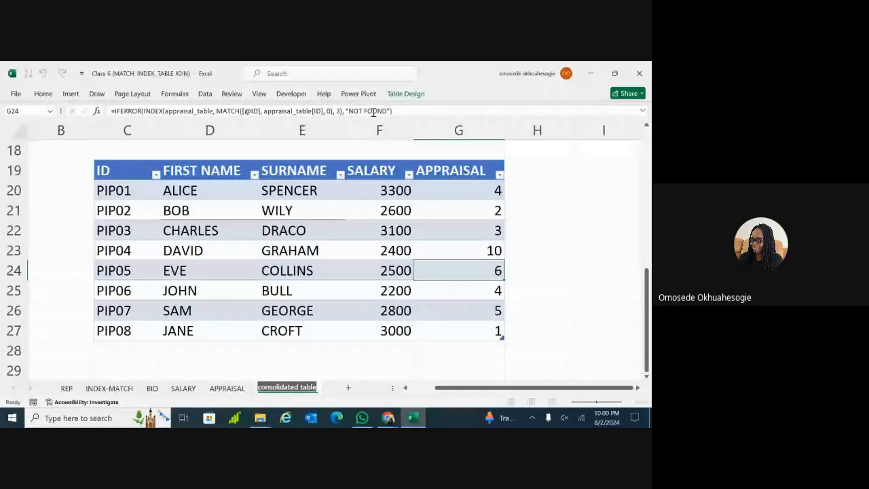
pyautogui.click(339, 110)
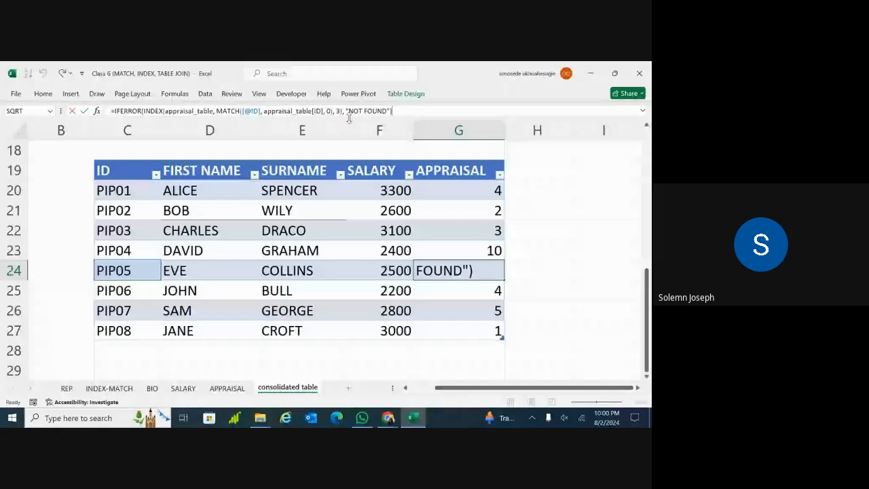
pyautogui.doubleClick(475, 271)
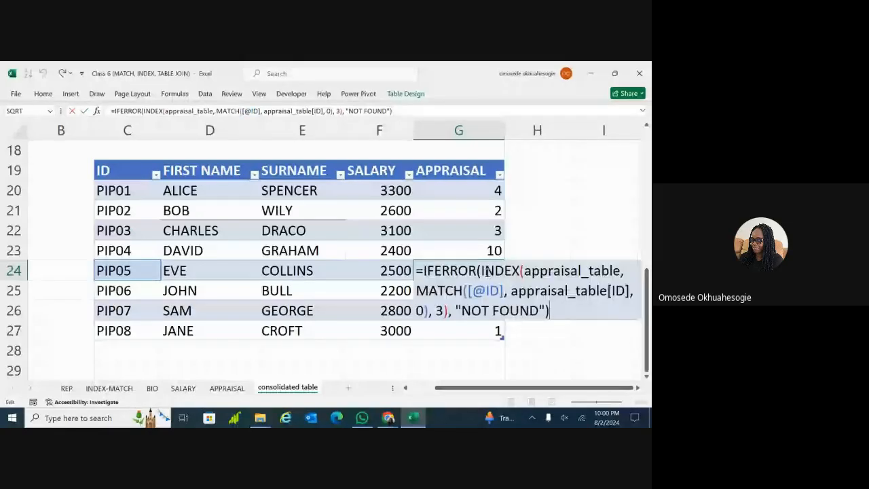
pyautogui.press('Return')
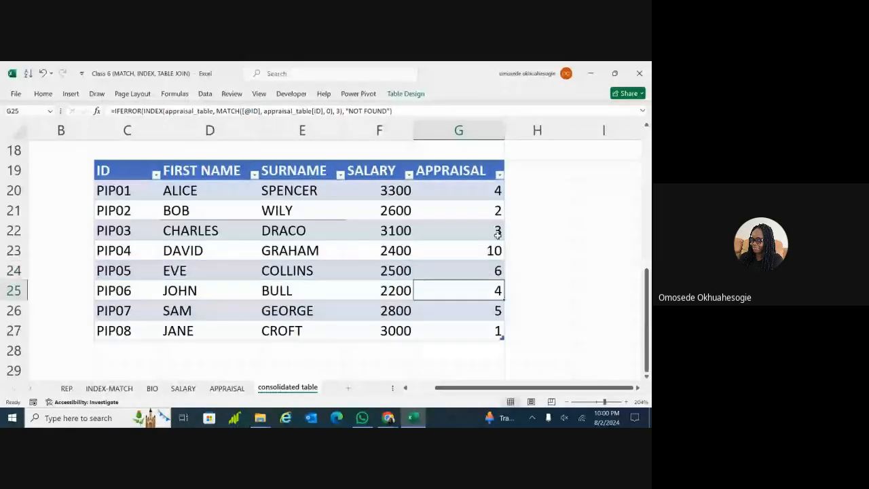
pyautogui.click(479, 190)
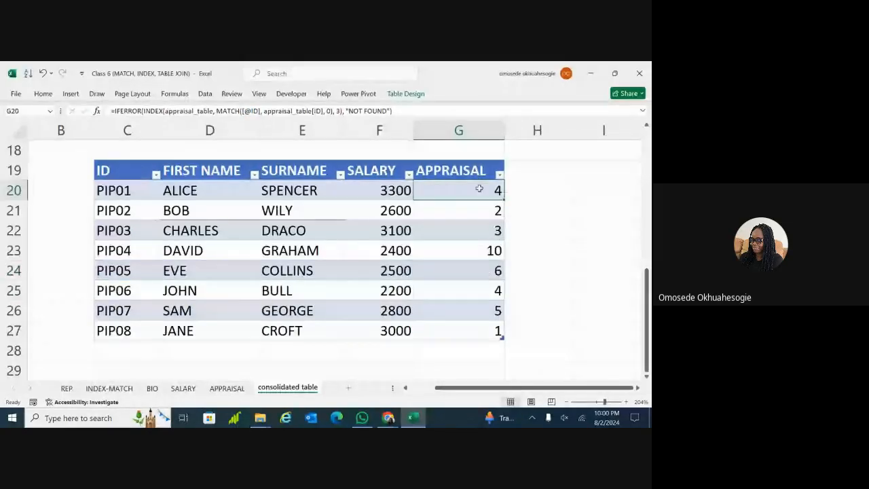
# Change the APPRAISAL formula's column argument from 3 to 2, giving scores 65, 50, 90, 90, 80, 60, 78, 45
pyautogui.click(339, 111)
pyautogui.press('BackSpace')
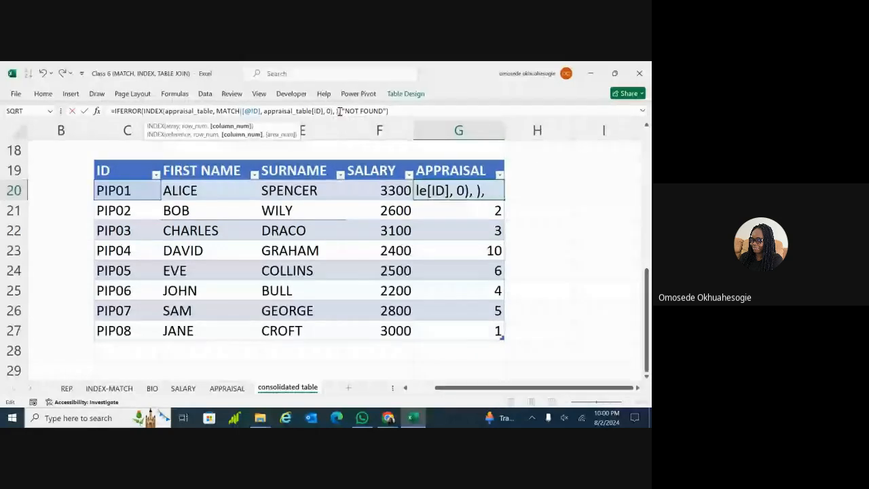
pyautogui.write('2')
pyautogui.press('Return')
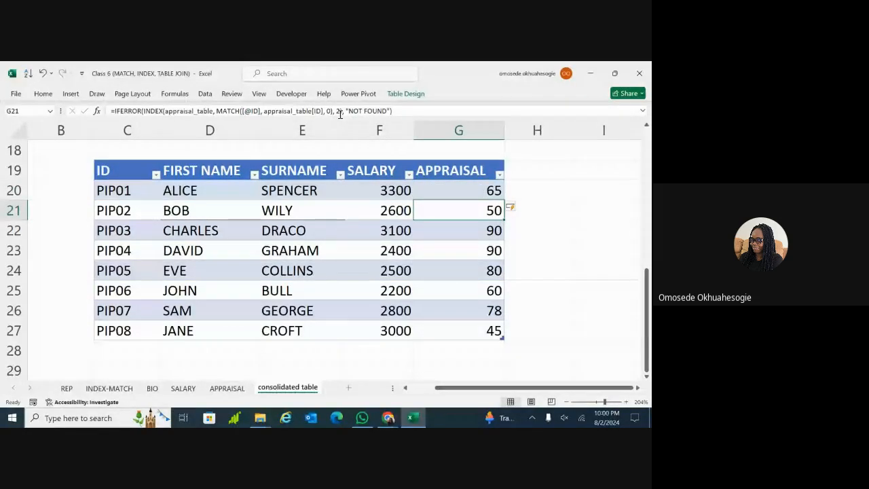
pyautogui.click(468, 182)
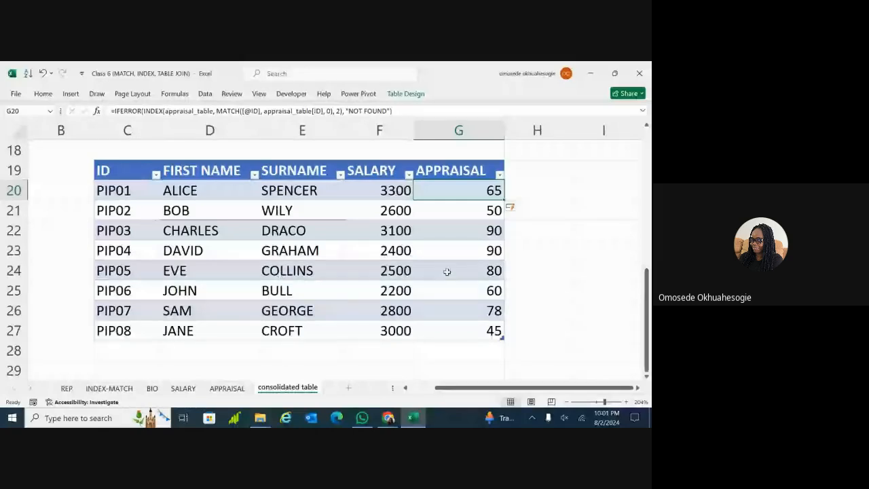
# Verify PIP05's appraisal score on the APPRAISAL sheet, then return to the consolidated table
pyautogui.click(227, 388)
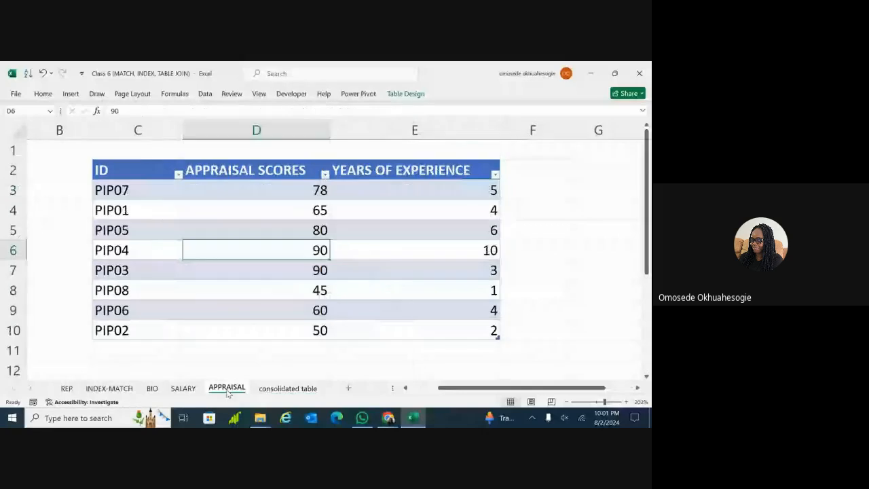
pyautogui.hotkey('ctrl', 'z')
pyautogui.doubleClick(309, 233)
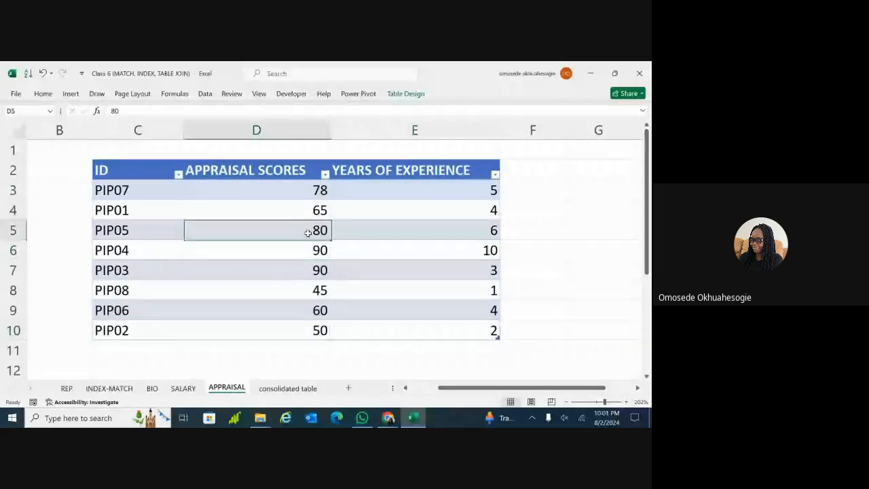
pyautogui.moveTo(156, 233); pyautogui.dragTo(224, 230)
pyautogui.click(224, 230)
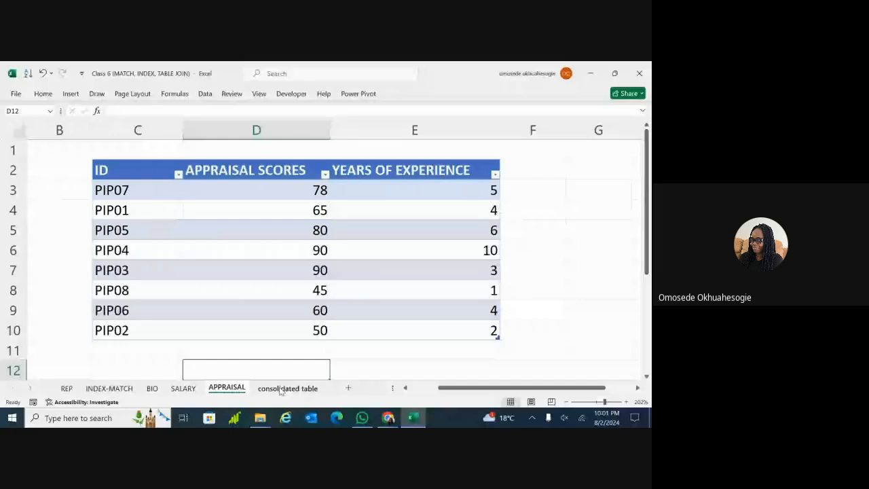
pyautogui.click(285, 388)
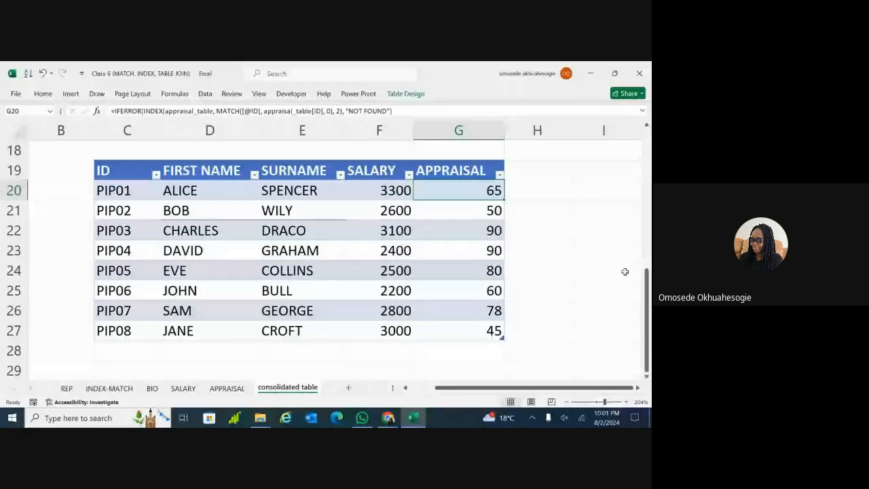
pyautogui.moveTo(647, 278); pyautogui.dragTo(648, 170)
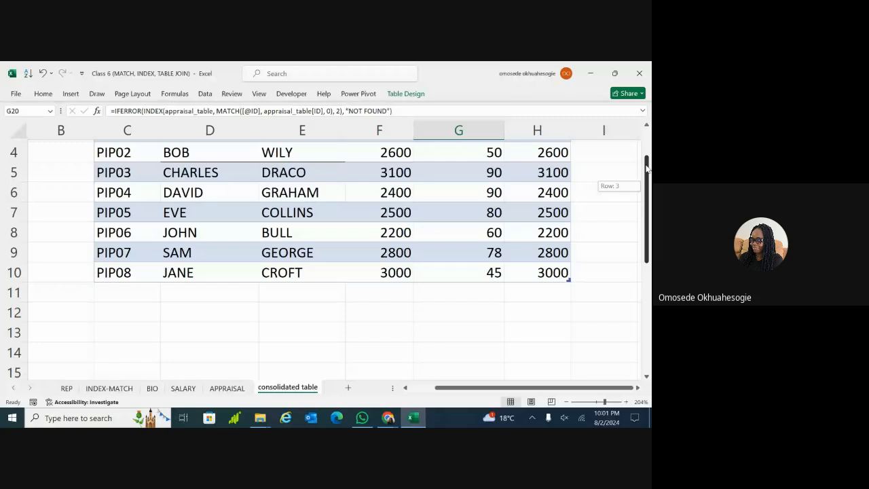
pyautogui.moveTo(647, 168); pyautogui.dragTo(647, 151)
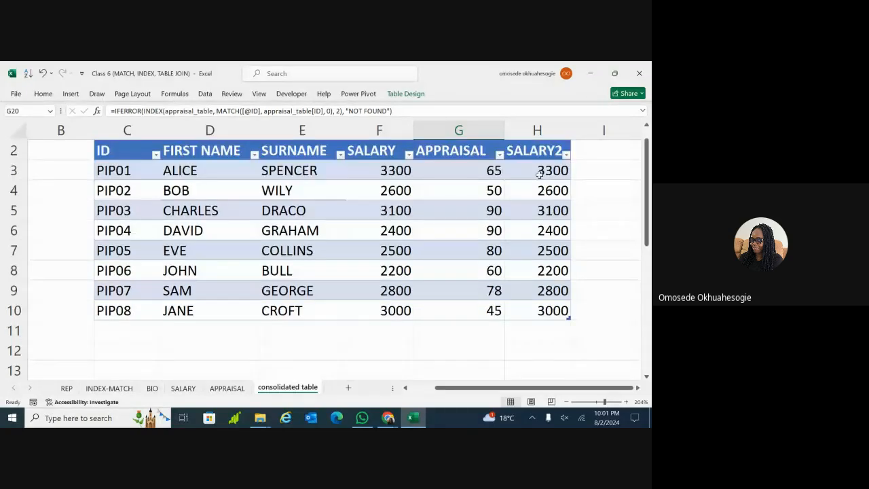
# Change the upper table's first ID in C3 from PIP01 to the invalid PIP20
pyautogui.click(539, 175)
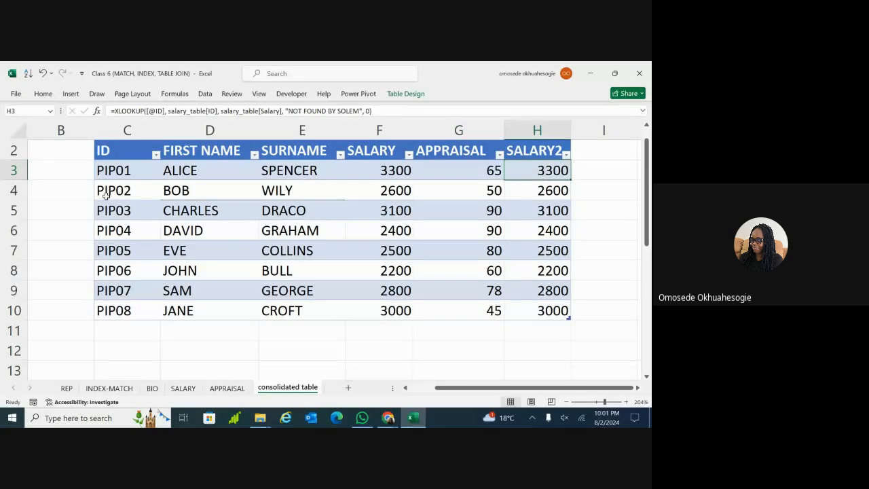
pyautogui.doubleClick(136, 171)
pyautogui.press('BackSpace')
pyautogui.press('BackSpace')
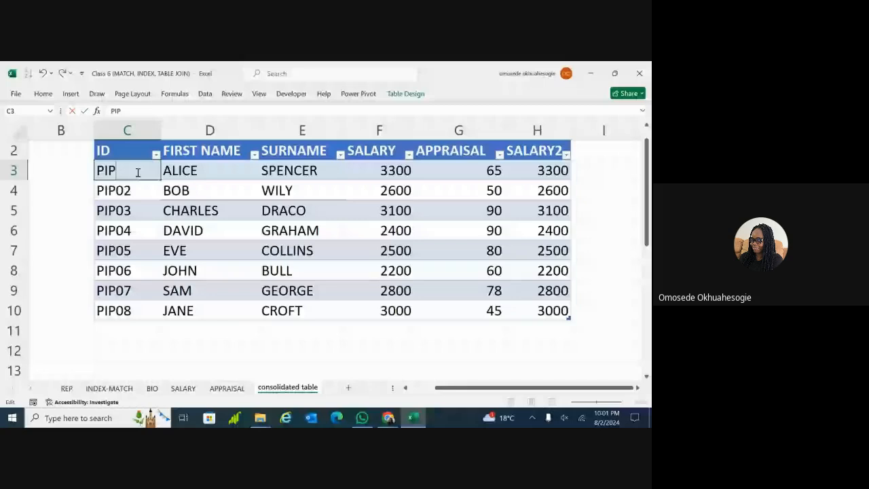
pyautogui.press('Return')
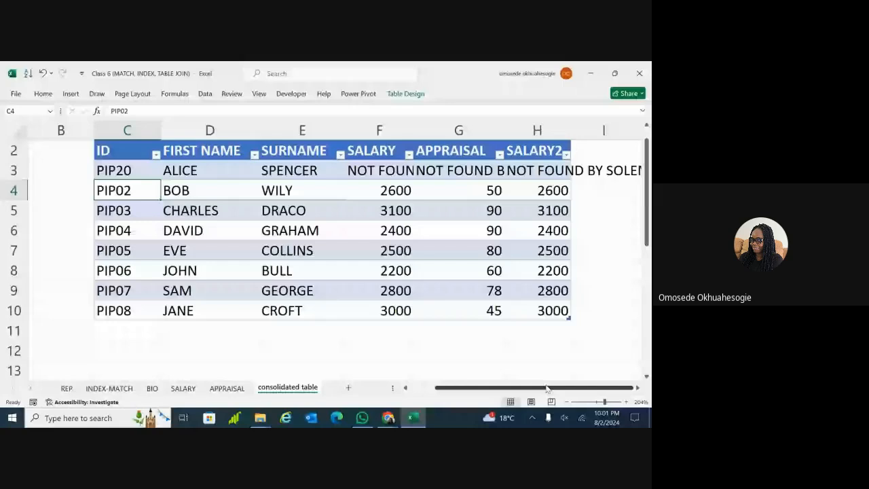
# Widen columns F, G and H so SALARY2 and the NOT FOUND BY SOLEM messages display fully
pyautogui.click(593, 403)
pyautogui.click(402, 252)
pyautogui.click(473, 272)
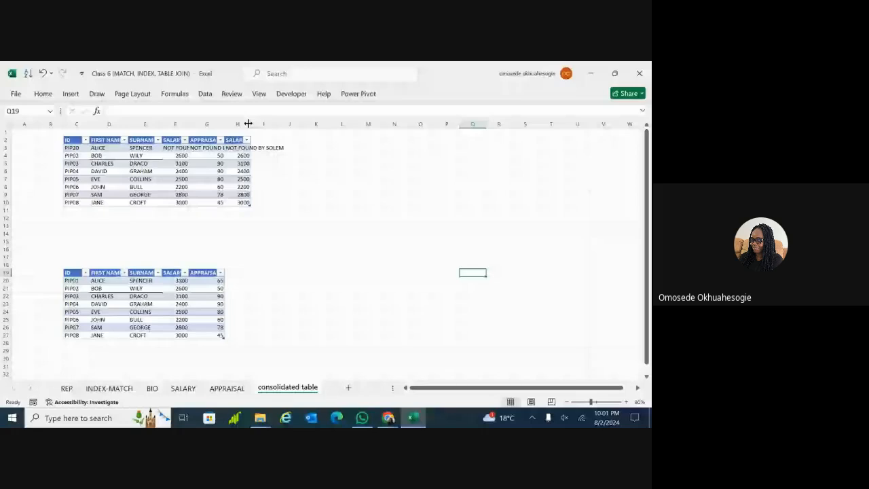
pyautogui.moveTo(250, 124); pyautogui.dragTo(307, 124)
pyautogui.moveTo(224, 124); pyautogui.dragTo(262, 129)
pyautogui.moveTo(189, 124); pyautogui.dragTo(237, 126)
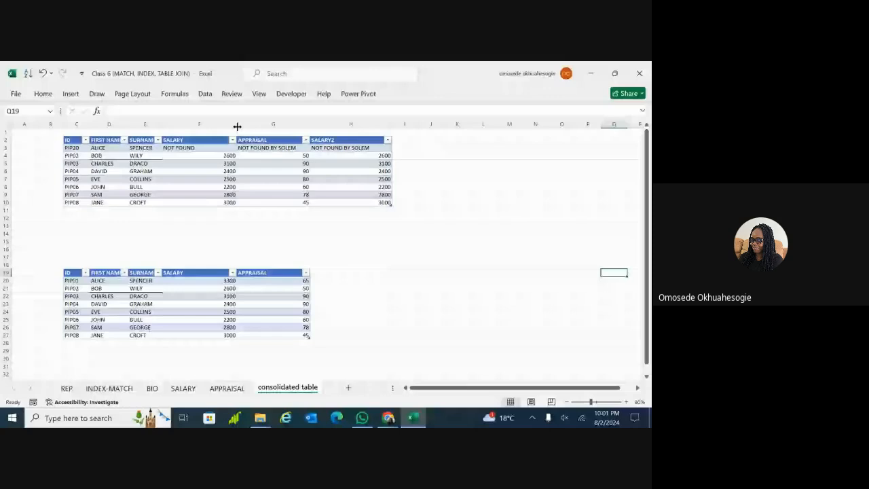
pyautogui.click(331, 233)
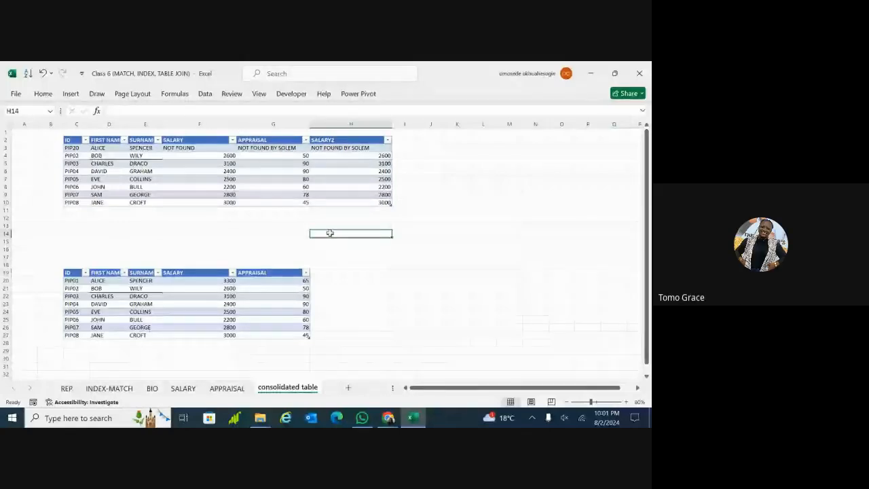
pyautogui.click(284, 287)
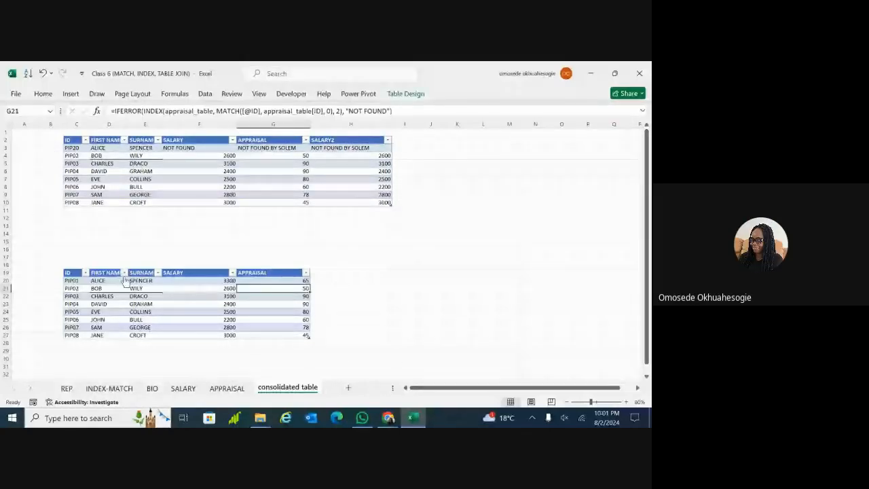
pyautogui.click(567, 344)
pyautogui.click(601, 402)
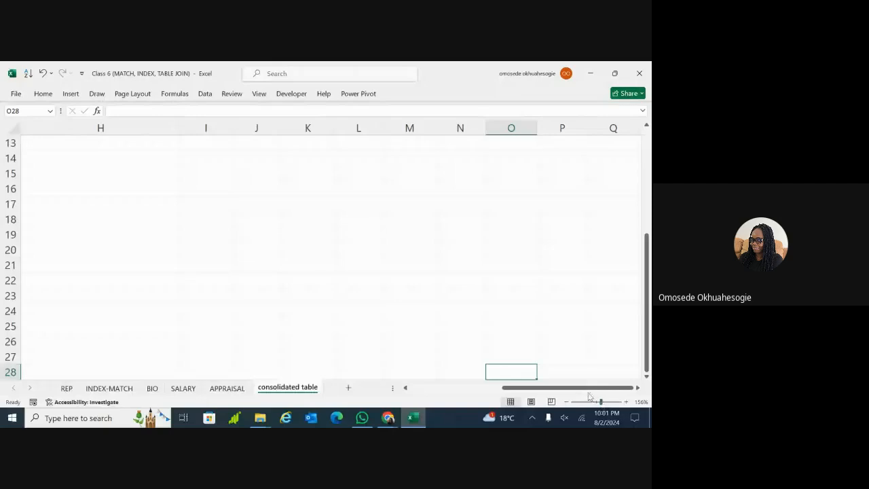
# Change the lower table's ID in C22 from PIP03 to the invalid PIP40
pyautogui.hscroll(-7, 590, 395)
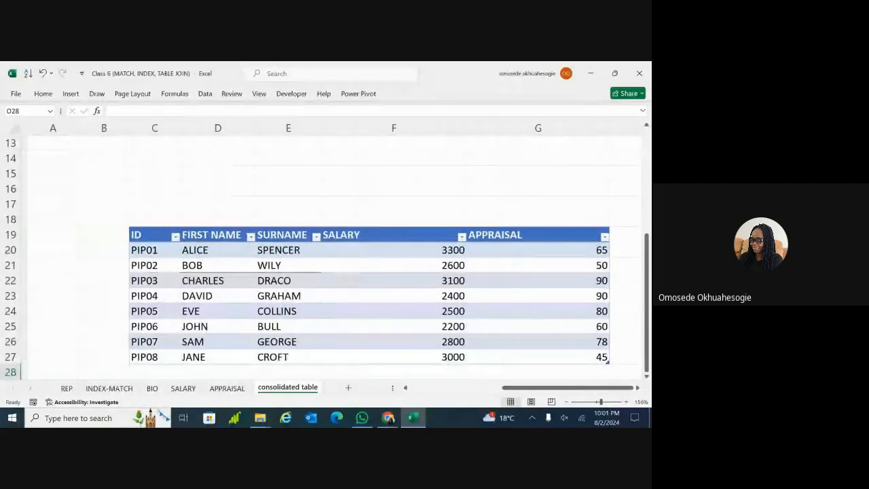
pyautogui.click(157, 252)
pyautogui.doubleClick(157, 284)
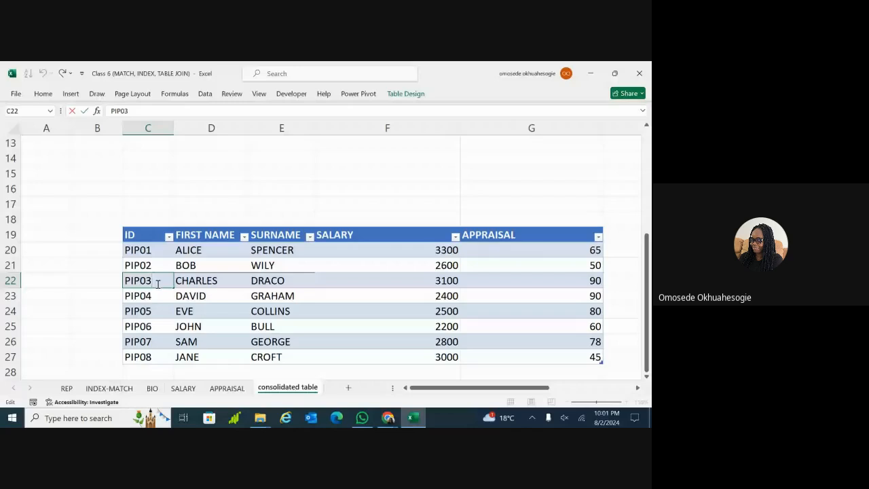
pyautogui.press('BackSpace')
pyautogui.press('BackSpace')
pyautogui.write('40')
pyautogui.press('Return')
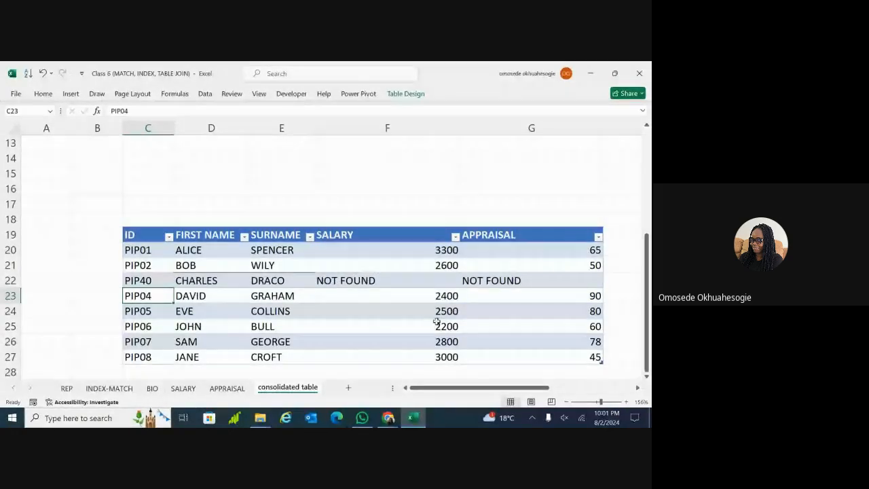
# Scroll around the sheet to check the NOT FOUND results for PIP40's SALARY and APPRAISAL
pyautogui.scroll(-2, 575, 256)
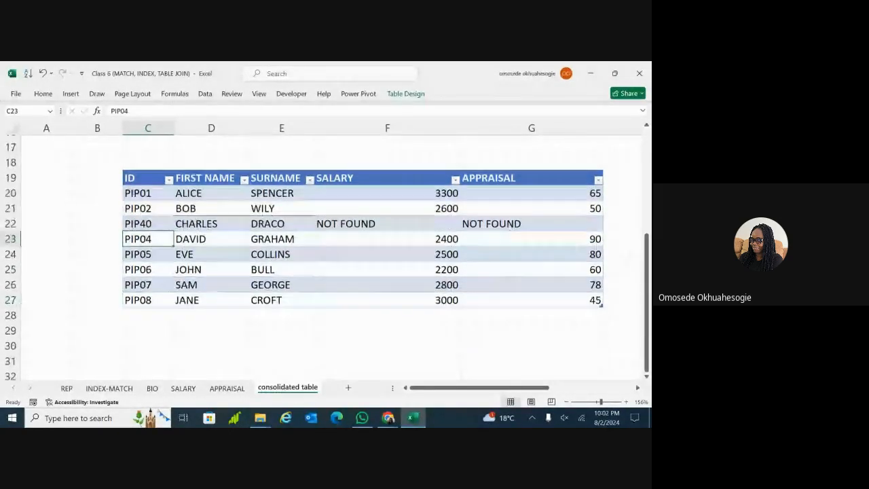
pyautogui.scroll(-3, 575, 256)
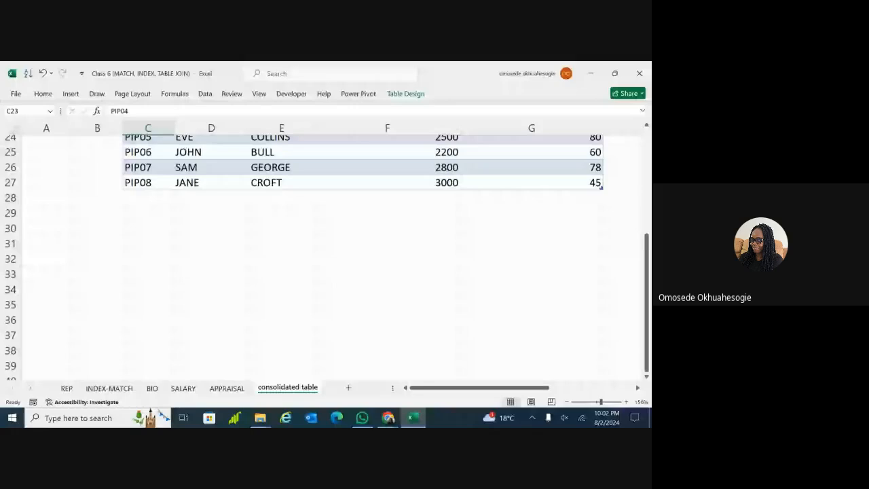
pyautogui.scroll(3, 575, 256)
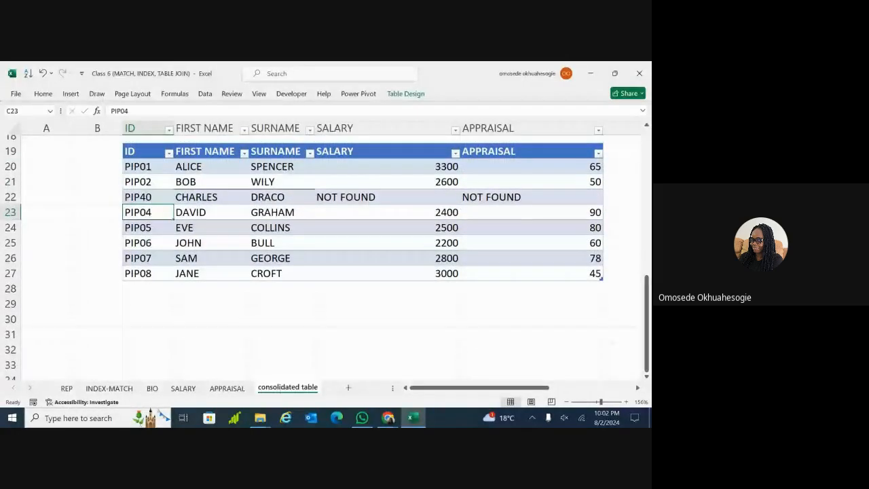
pyautogui.scroll(1, 574, 256)
pyautogui.hscroll(1, 575, 256)
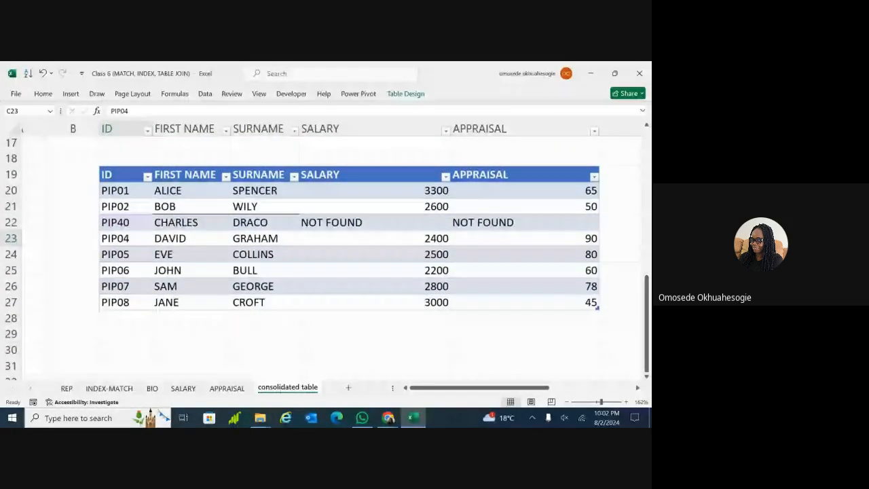
pyautogui.scroll(1, 575, 256)
pyautogui.scroll(-3, 575, 256)
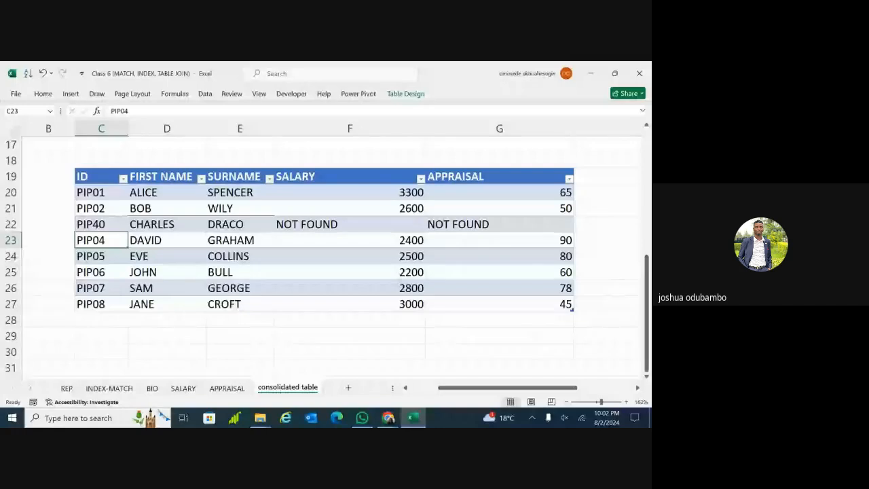
pyautogui.scroll(-2, 575, 256)
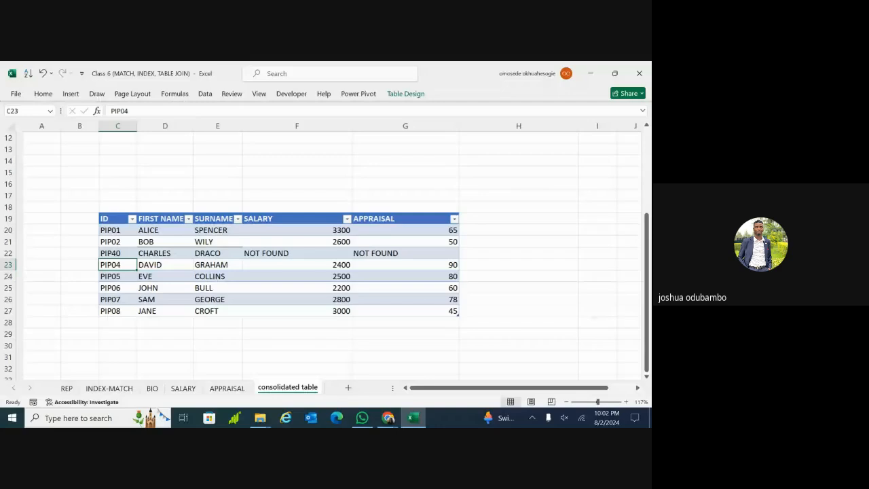
pyautogui.scroll(-2, 319, 251)
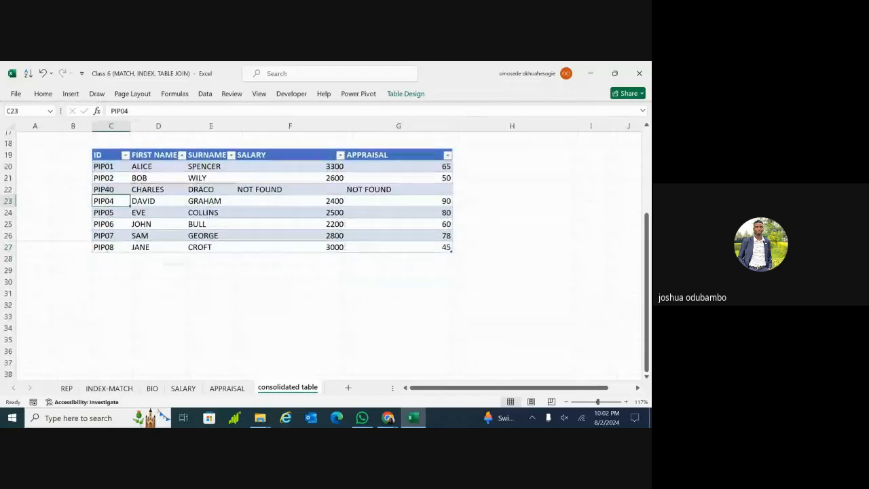
pyautogui.scroll(2, 320, 251)
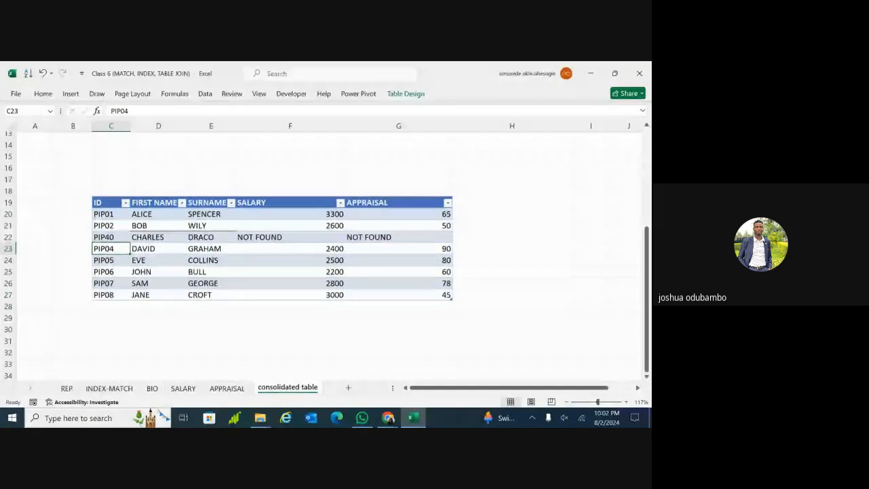